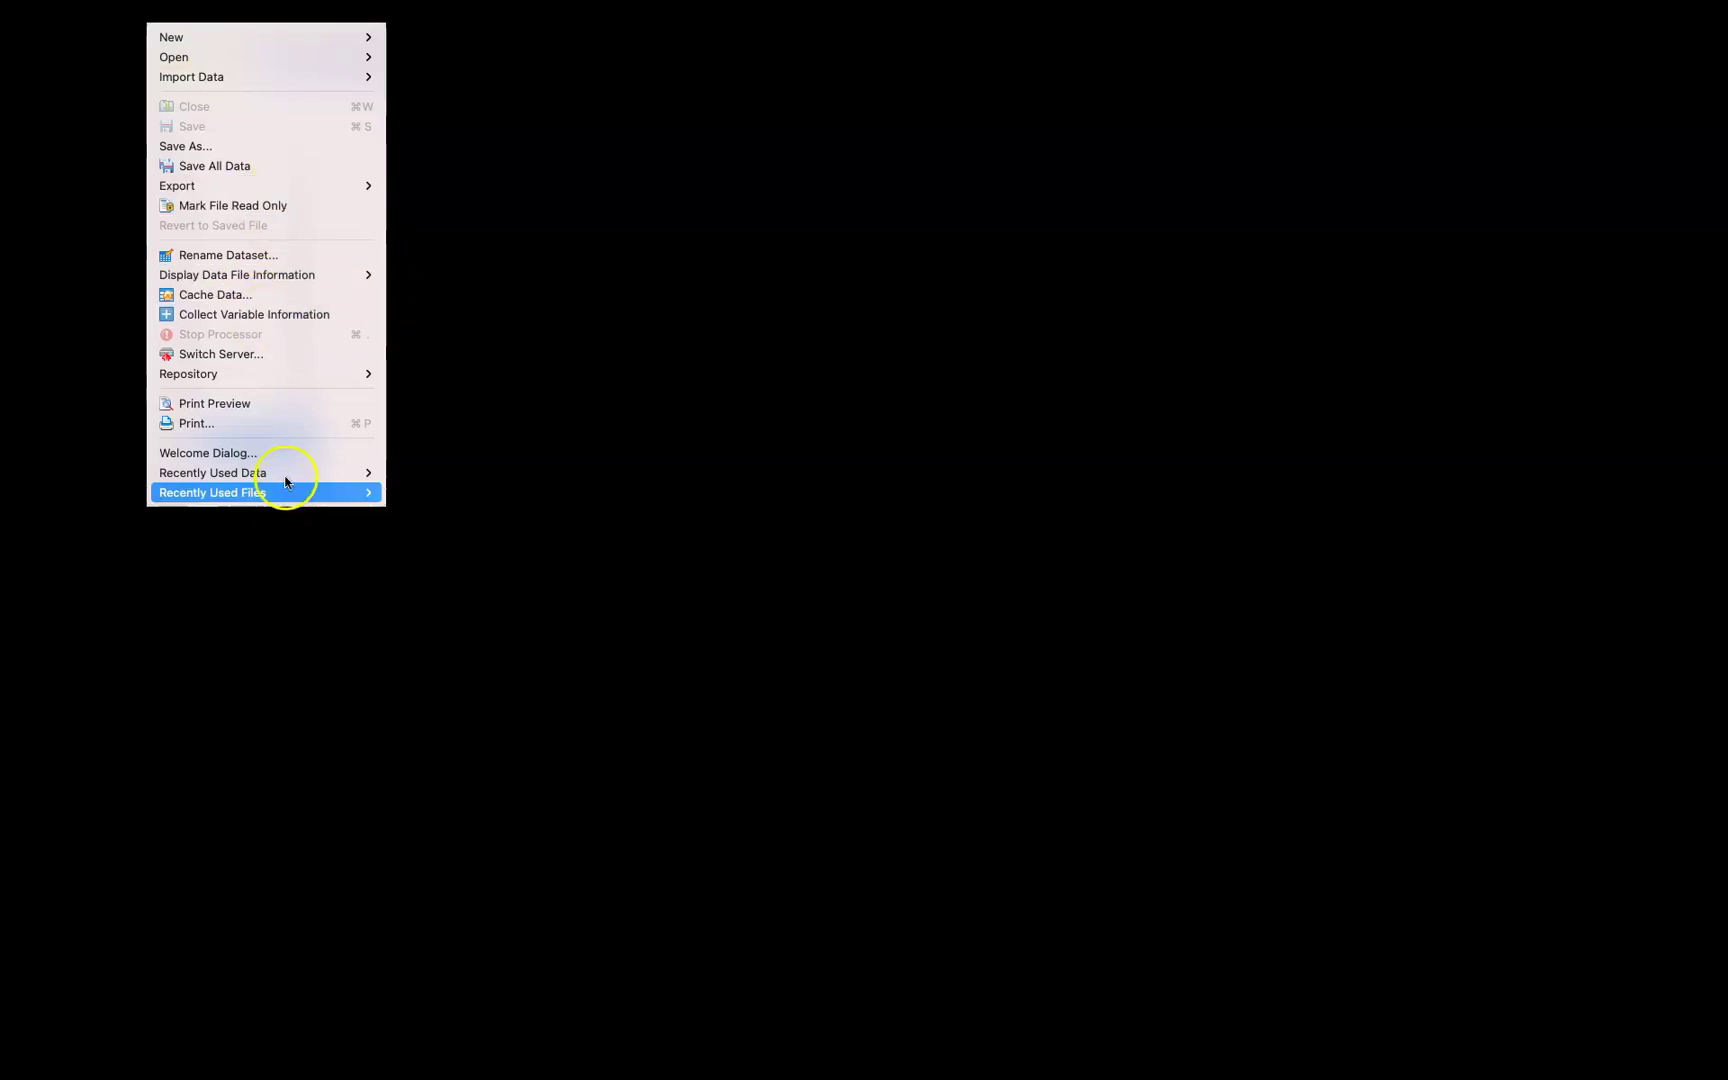
pyautogui.moveTo(287, 480)
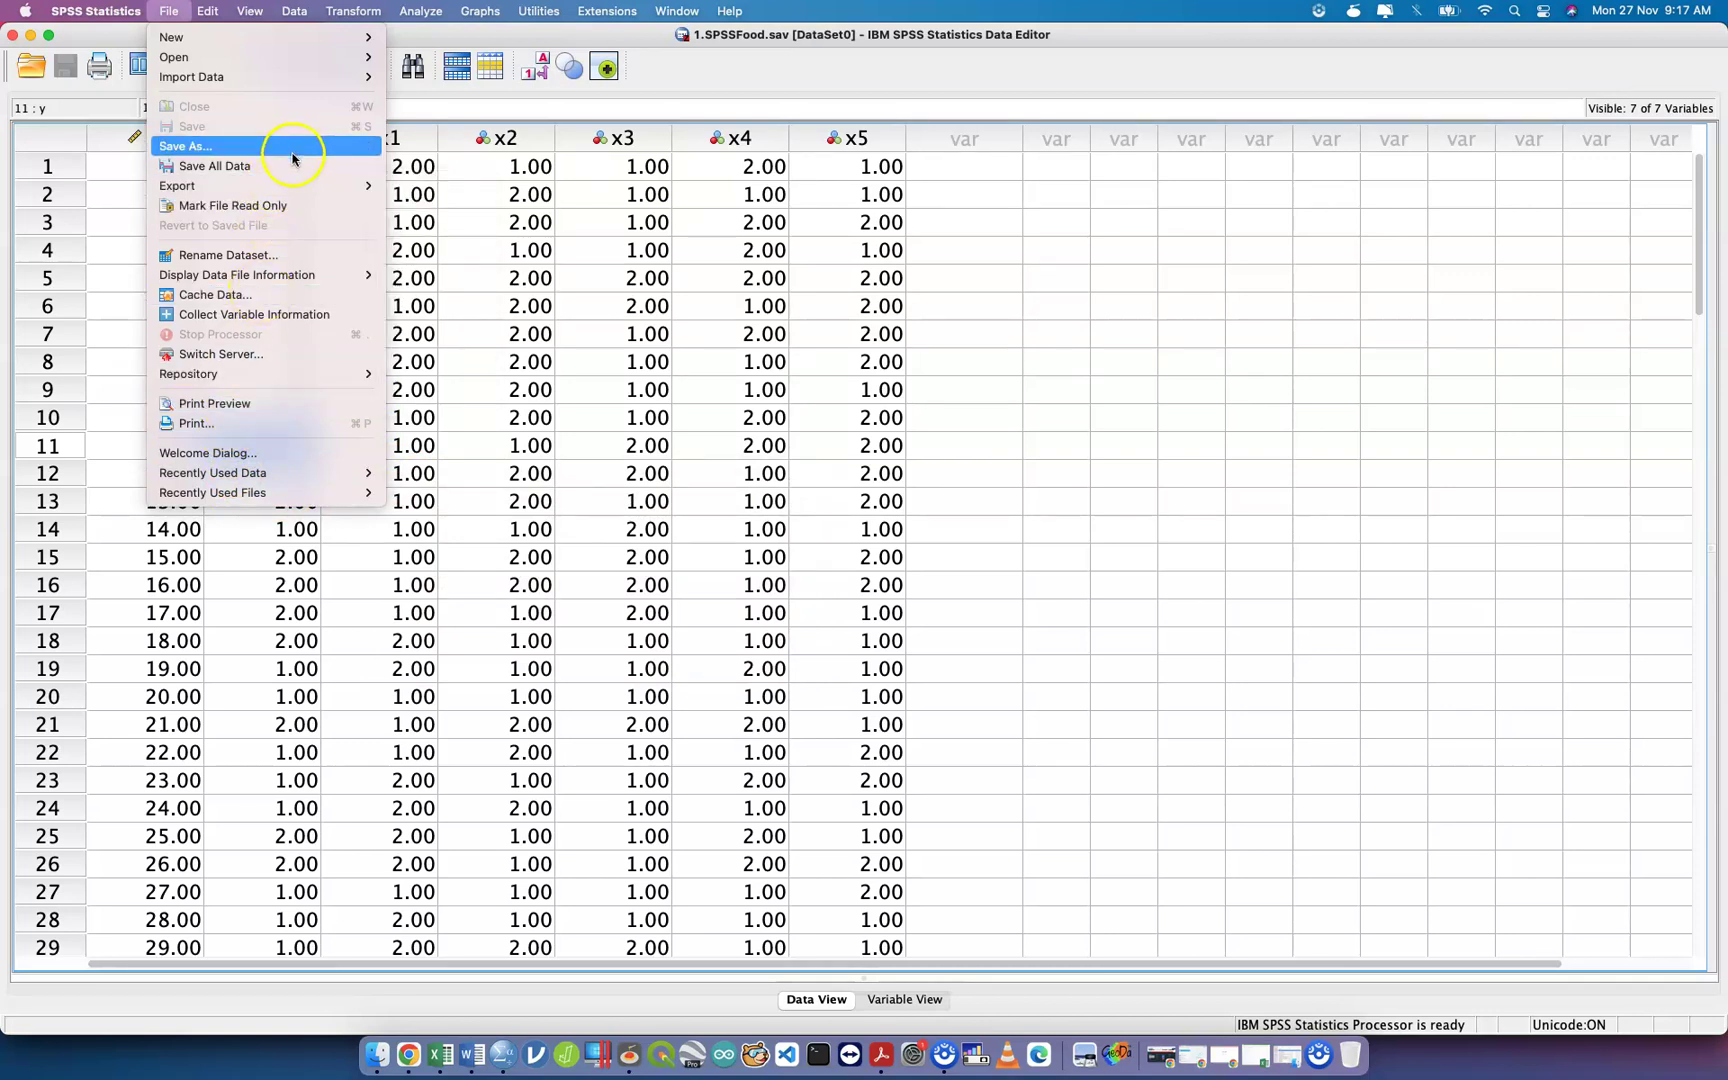
pyautogui.moveTo(293, 187)
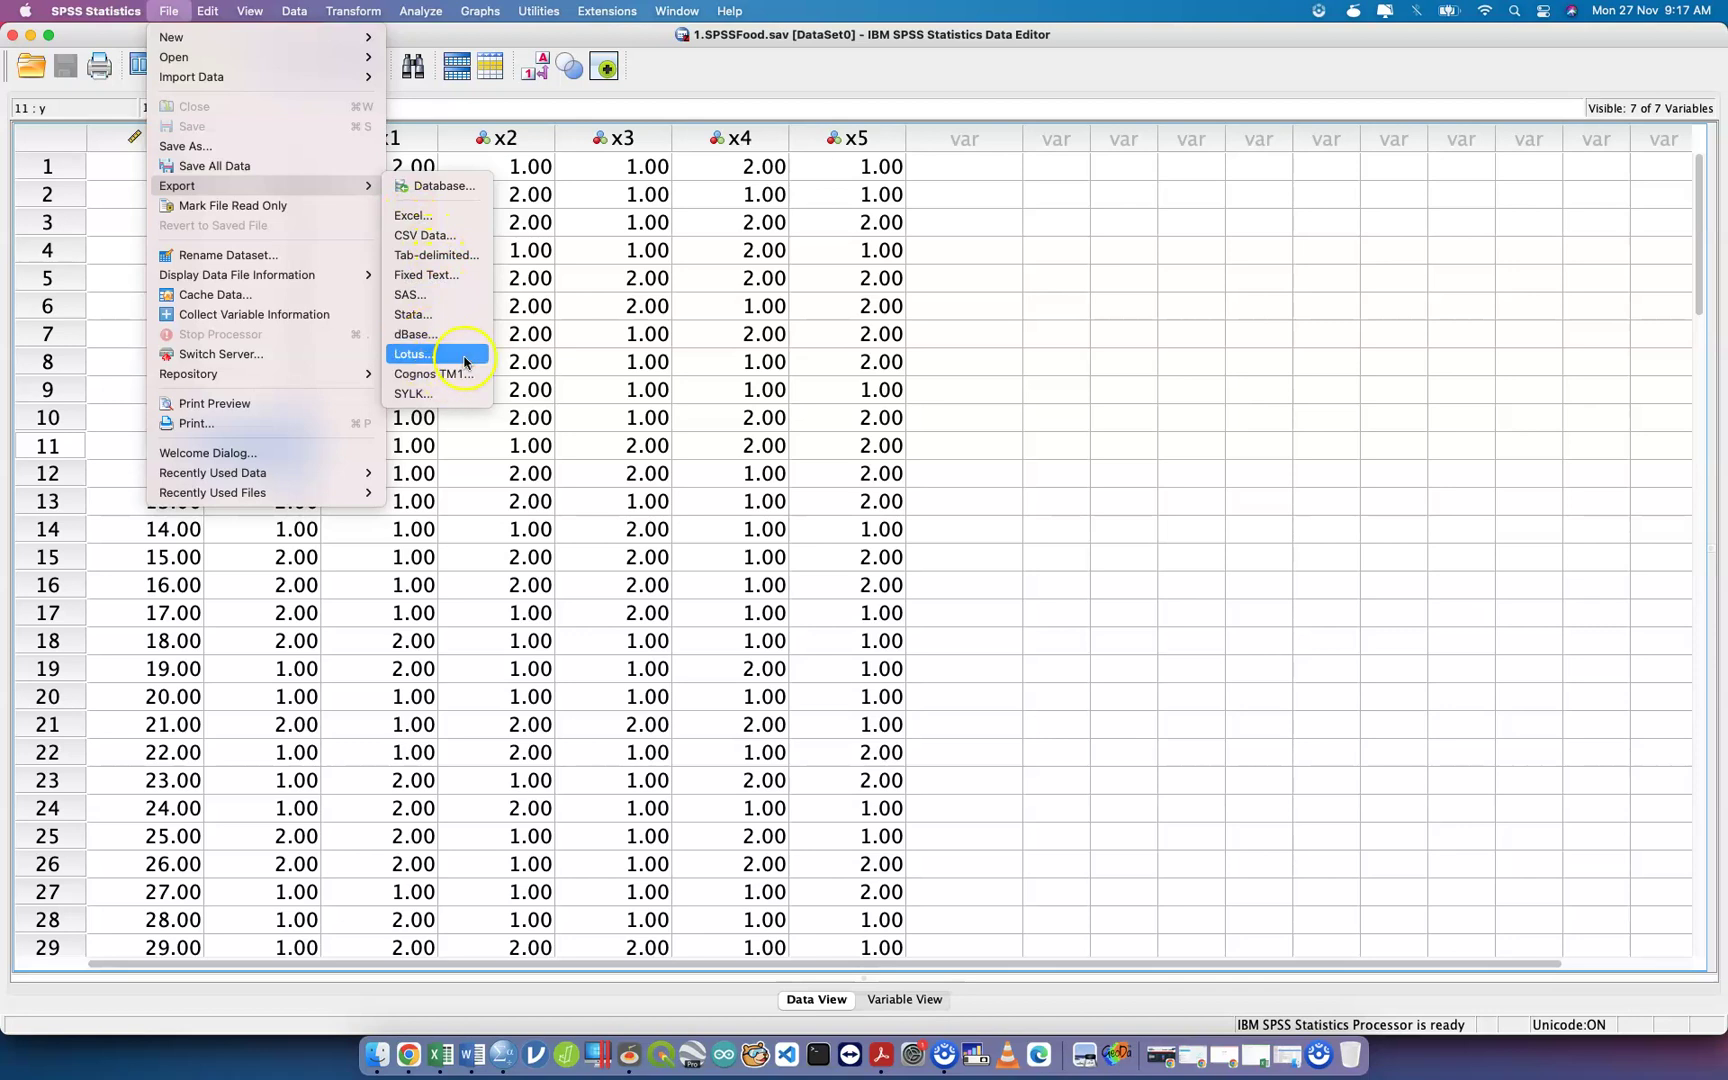
pyautogui.moveTo(204, 14)
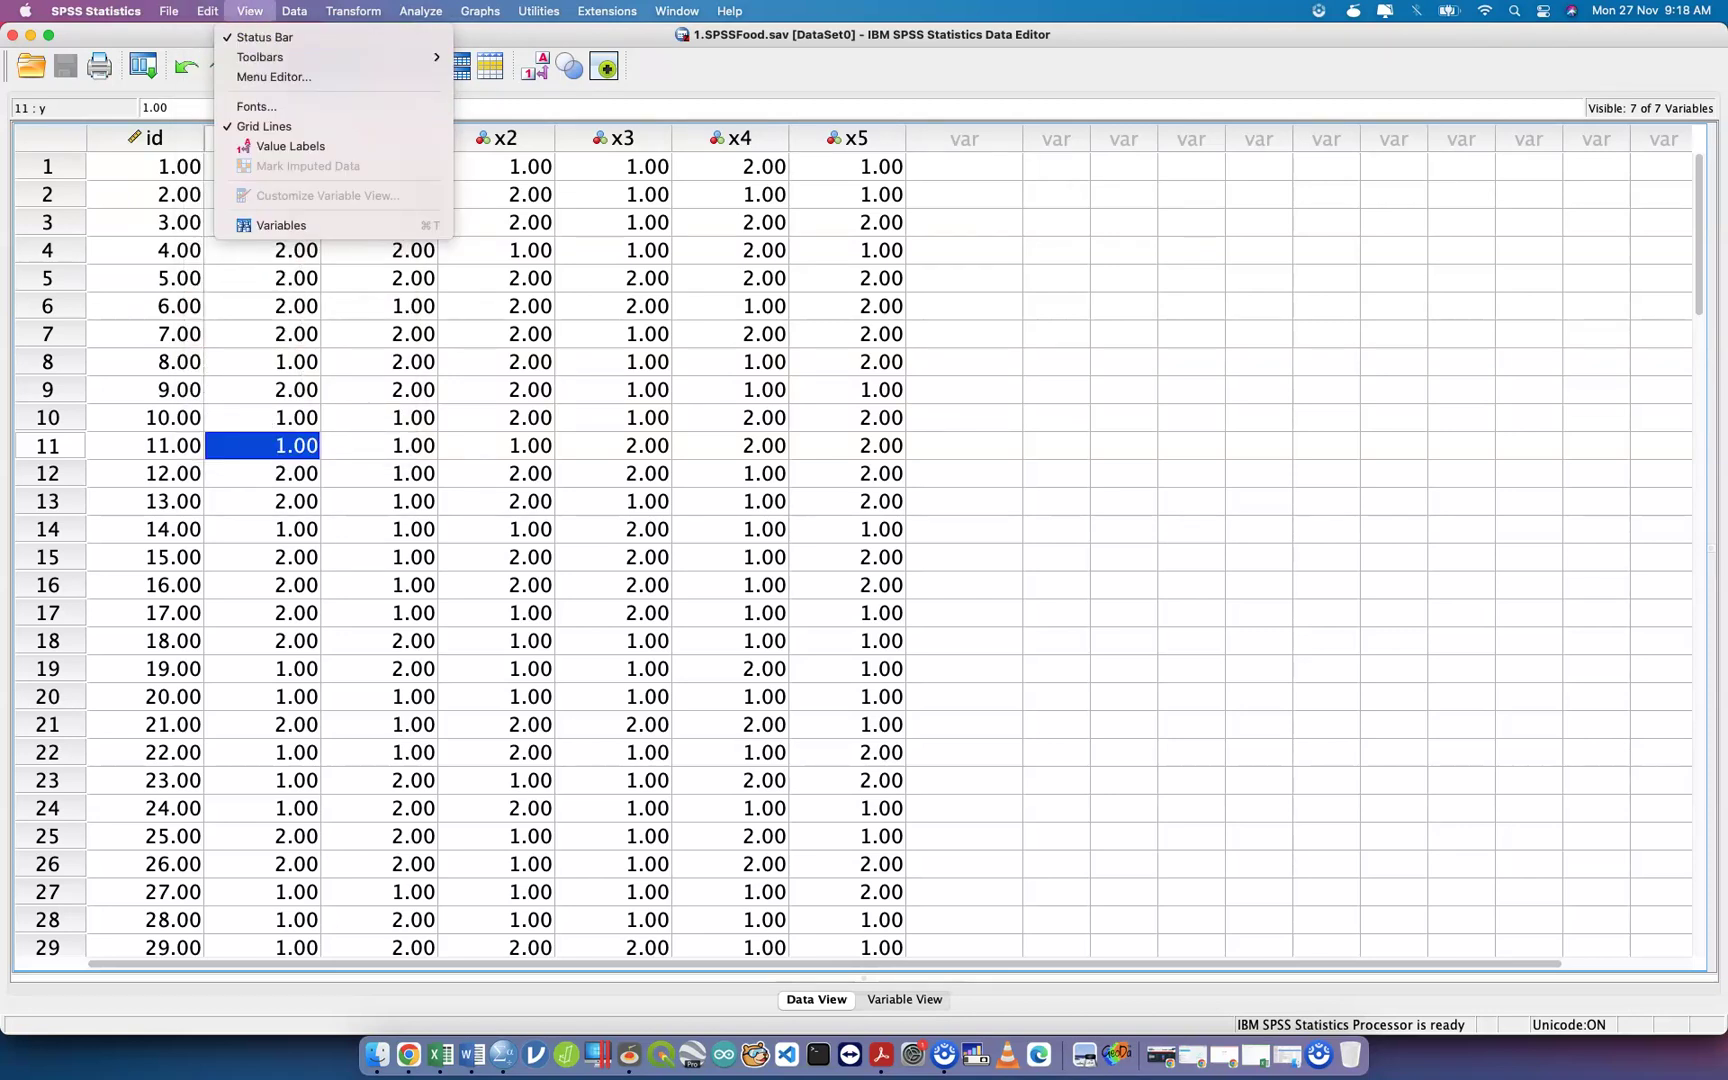
# Set the data editor's font size to 28.
pyautogui.click(290, 107)
pyautogui.scroll(-3, 536, 310)
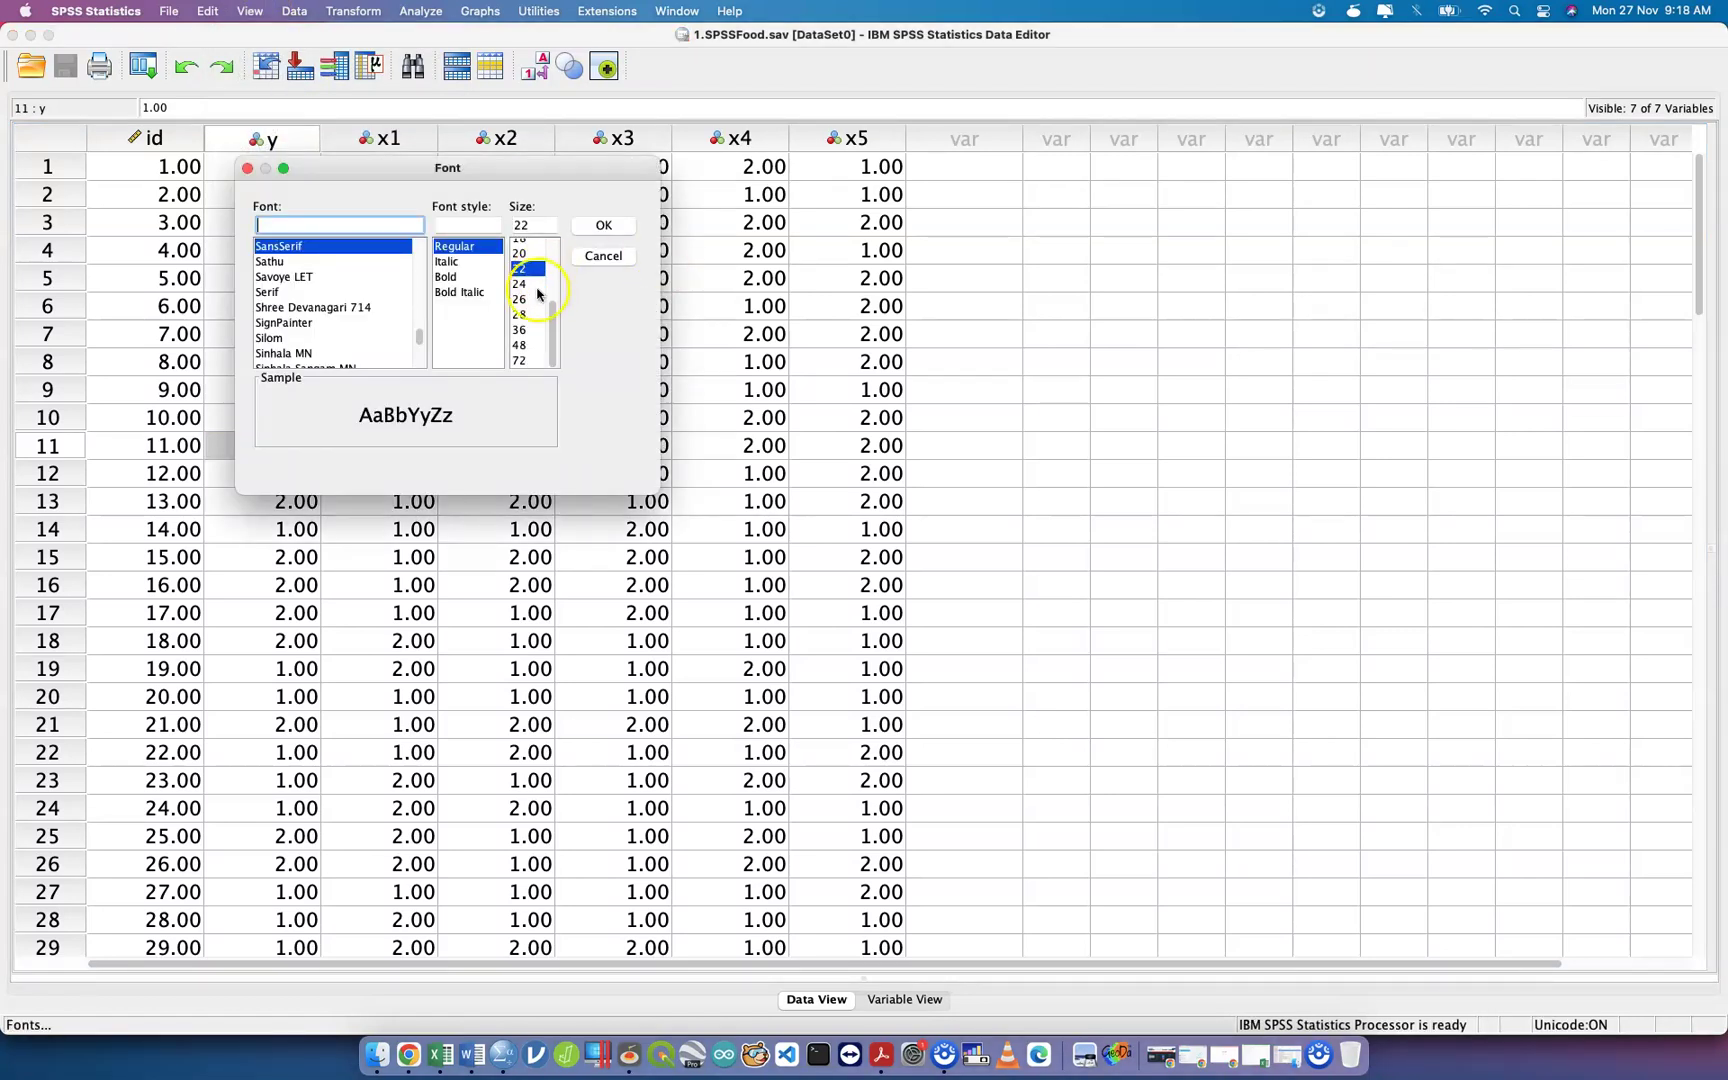
pyautogui.click(536, 313)
pyautogui.click(603, 225)
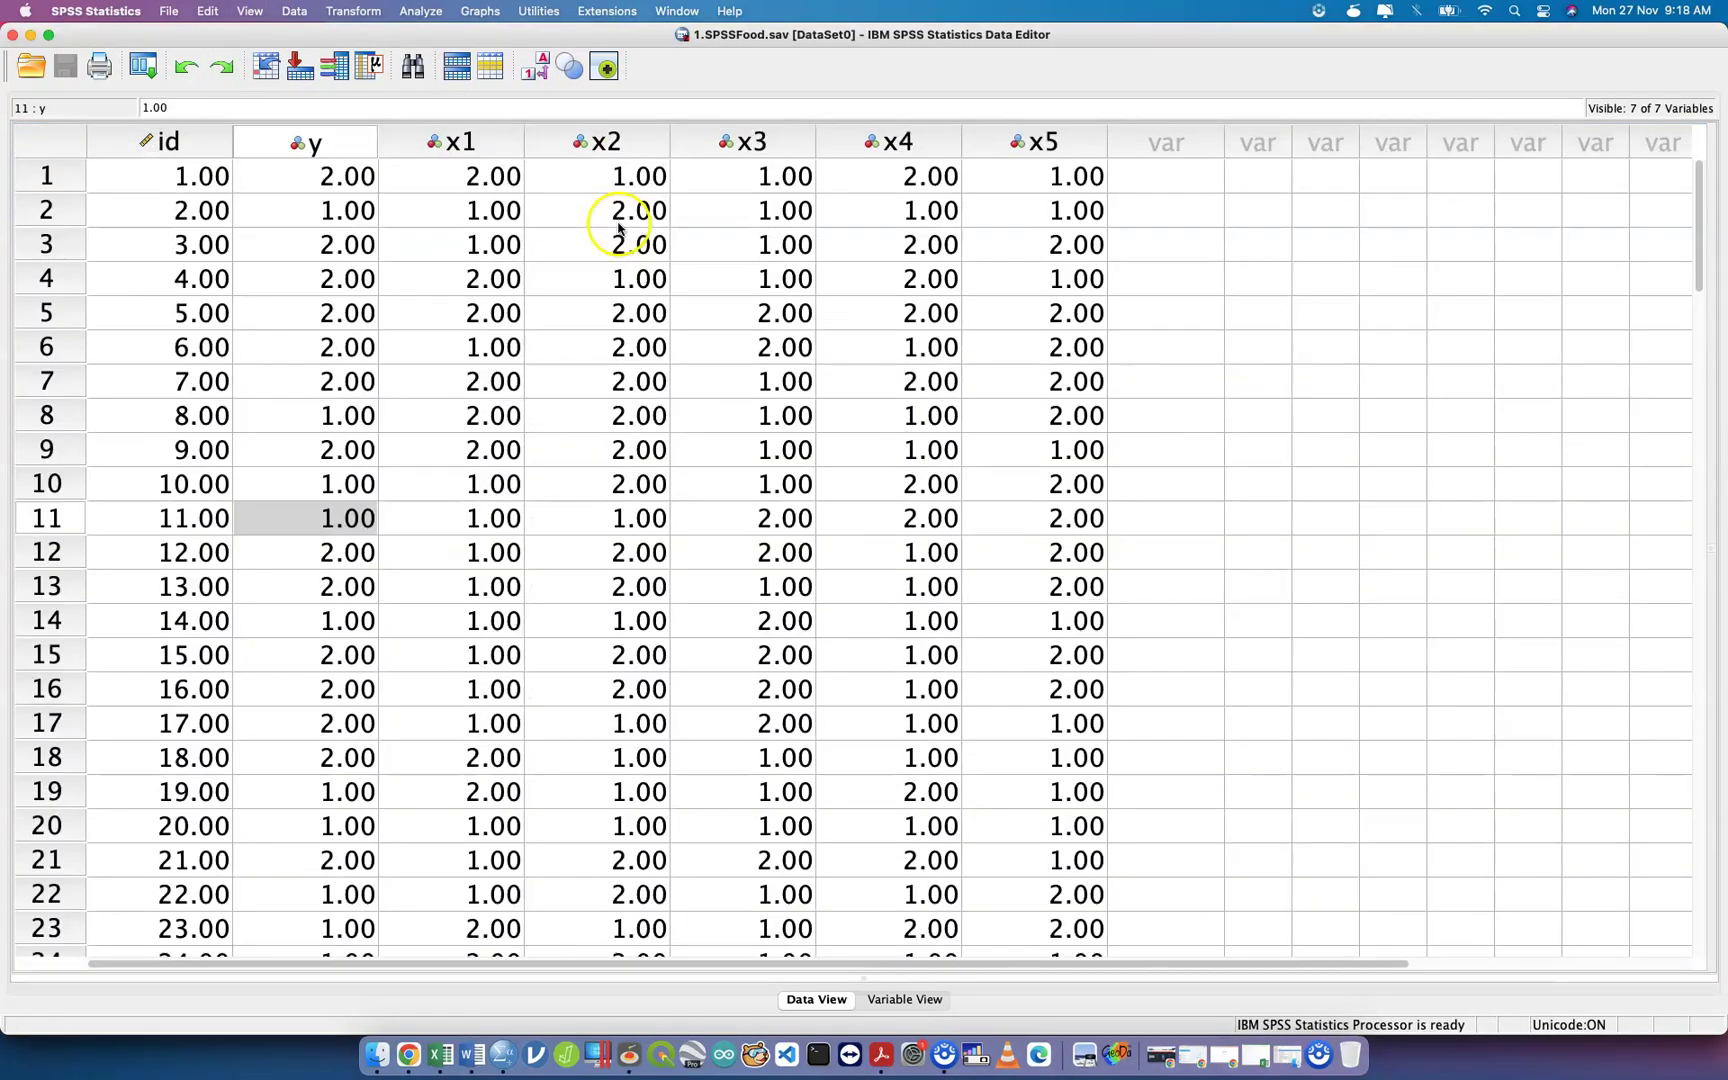
pyautogui.click(296, 12)
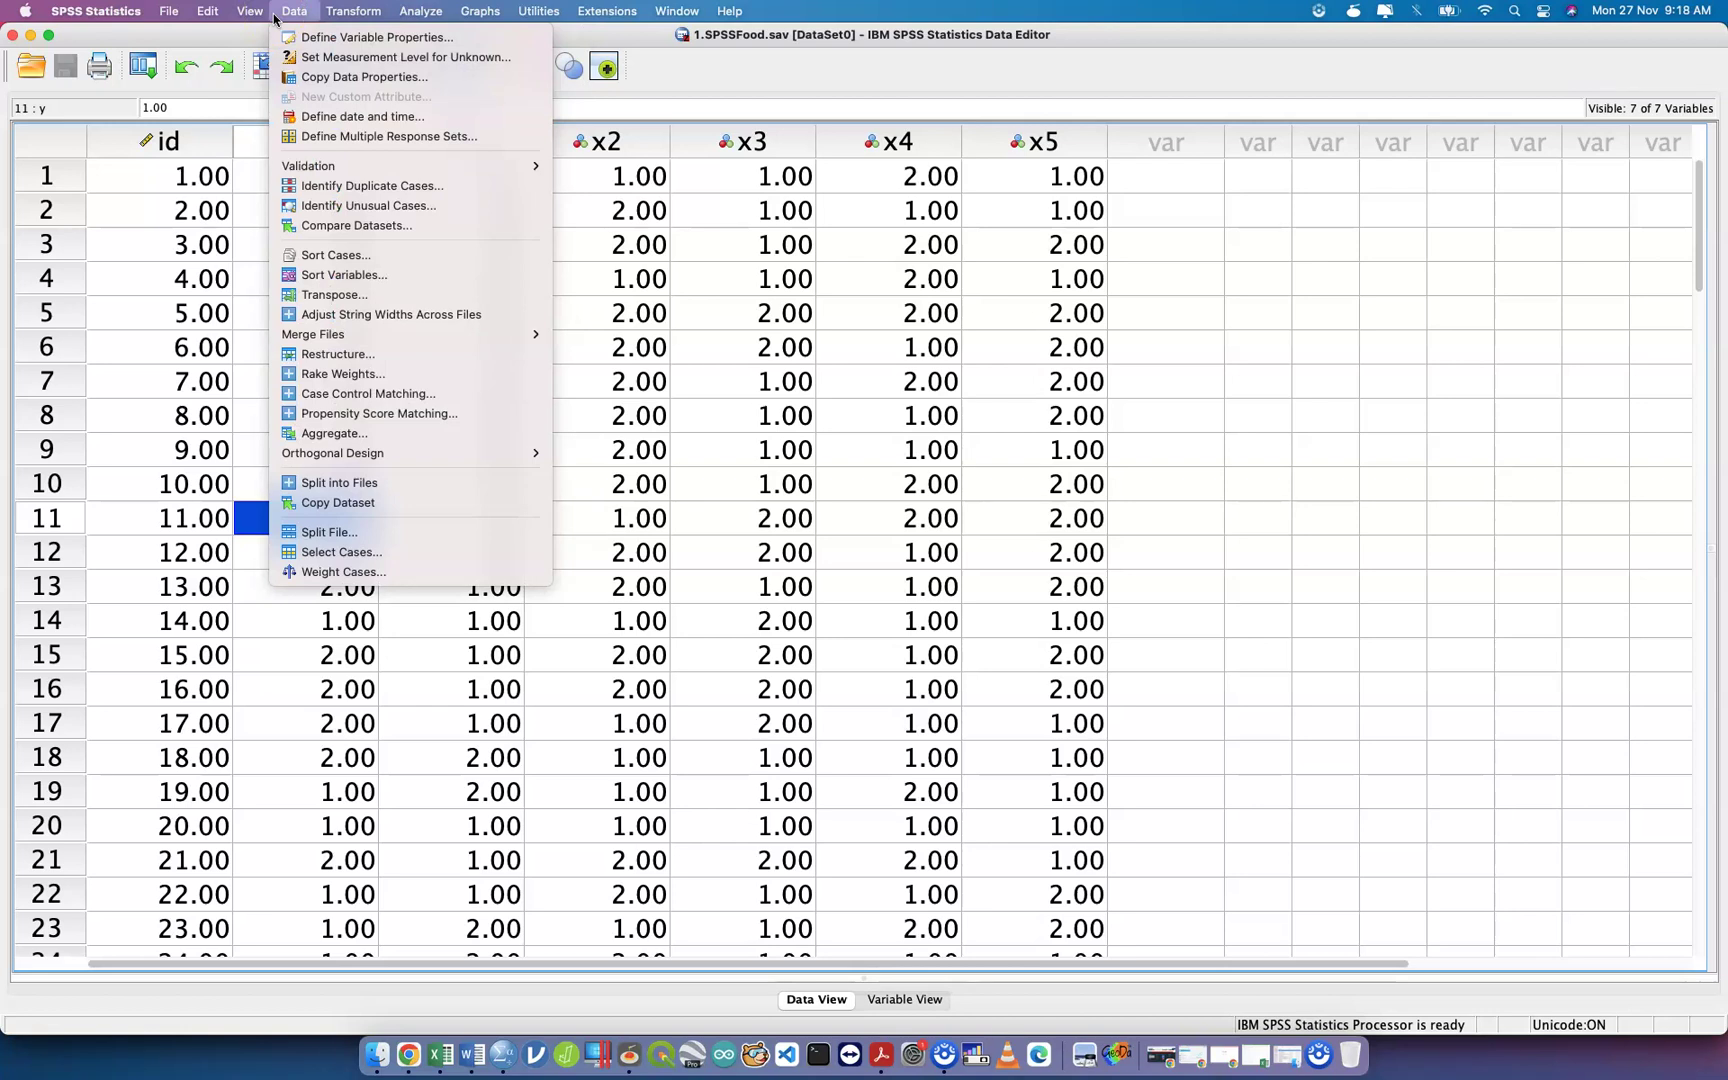
pyautogui.click(390, 540)
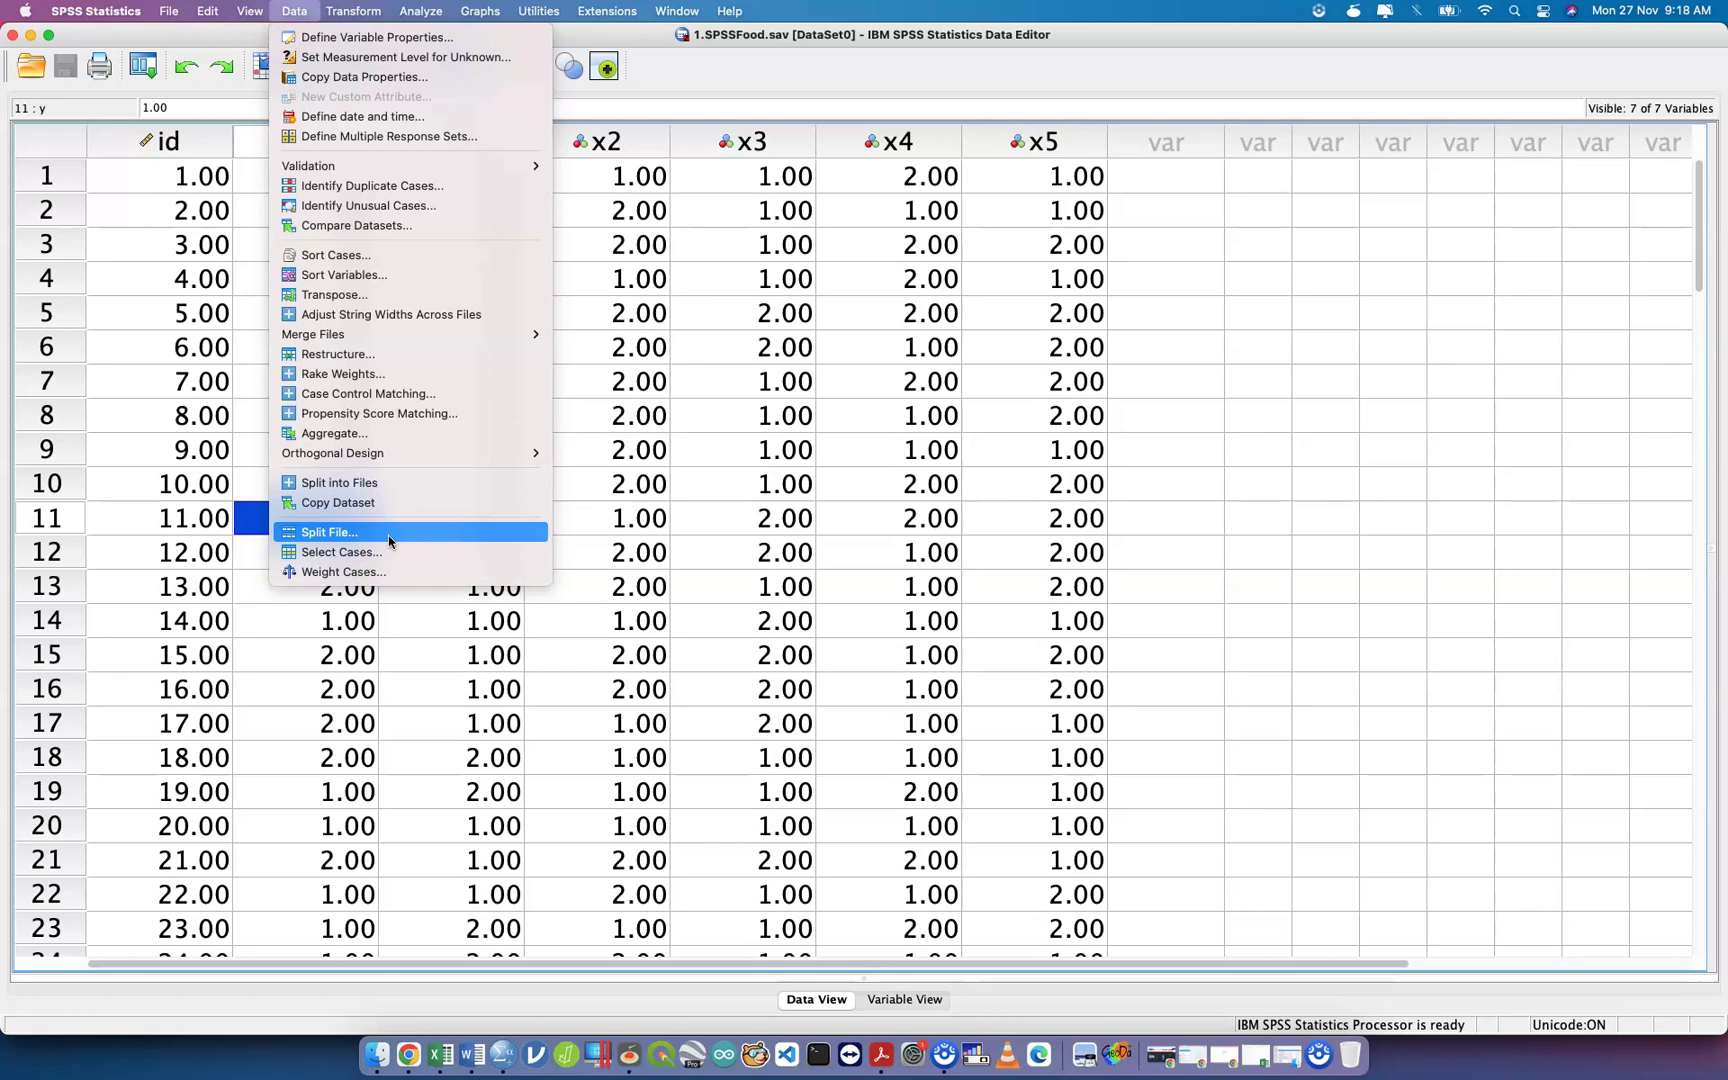
pyautogui.click(645, 494)
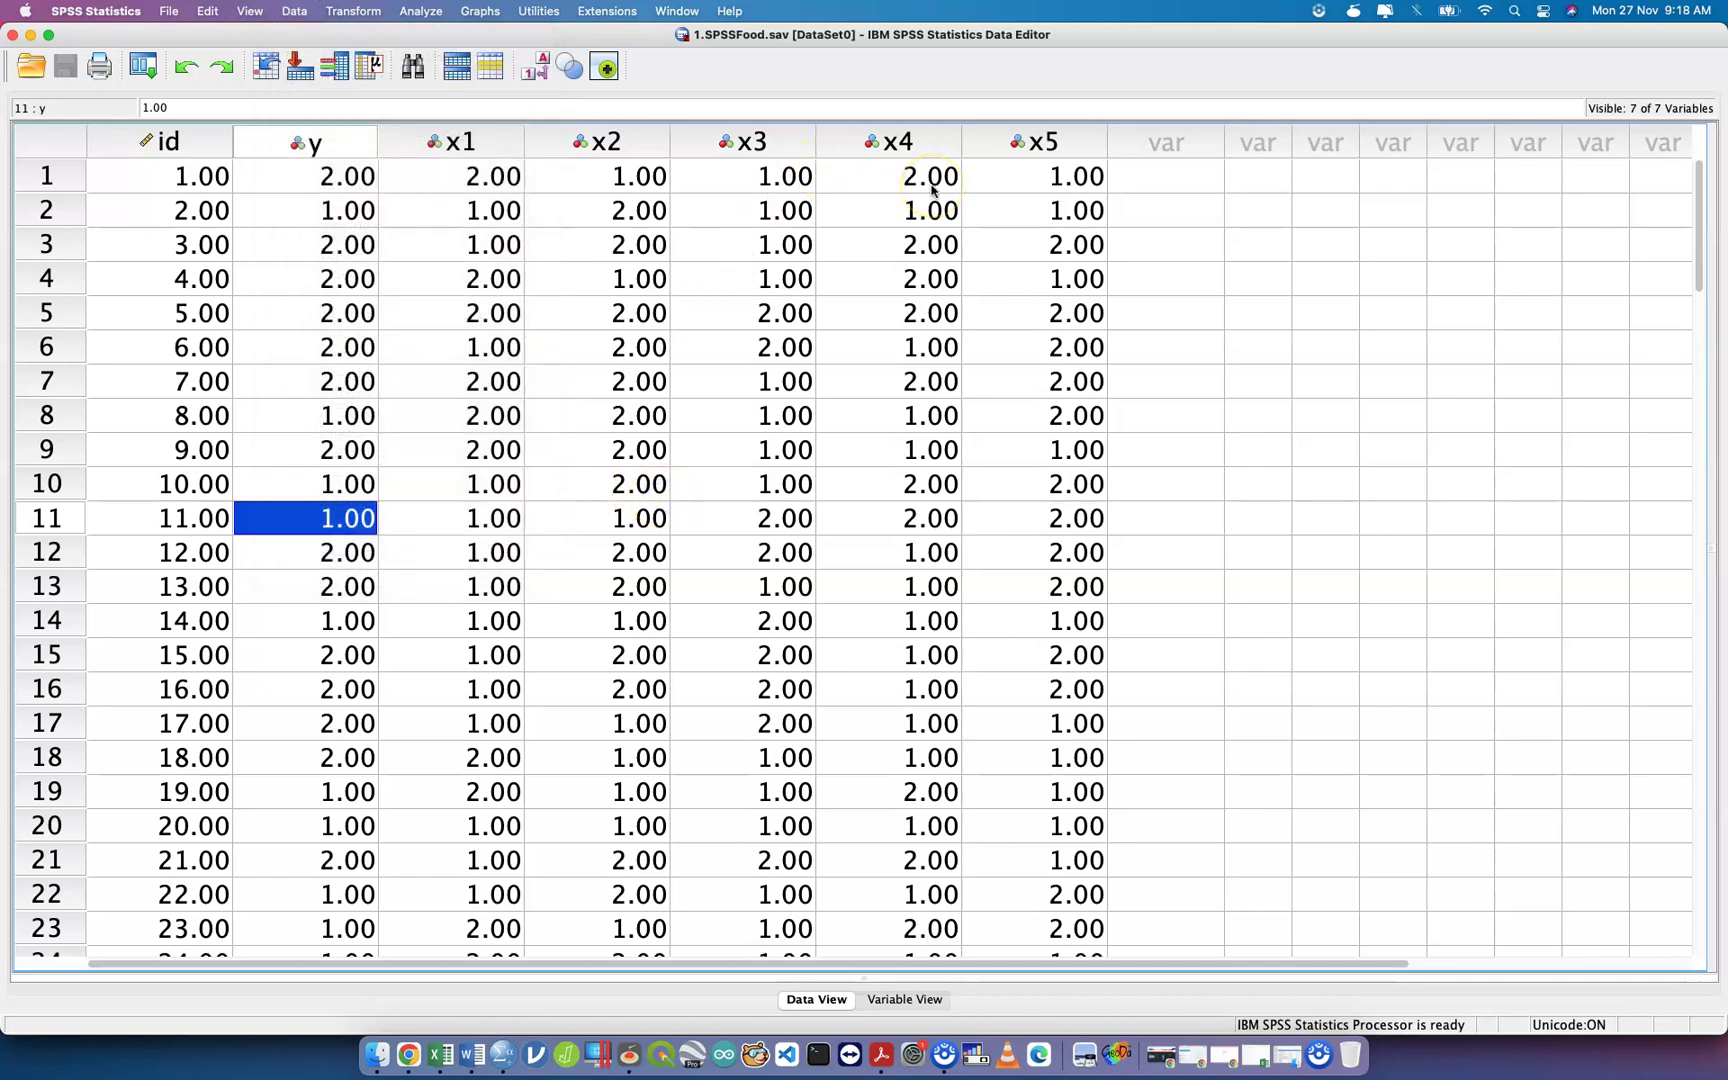
# Add a new variable named x6 below x5 in the variable definitions and label it Gender.
pyautogui.click(922, 1000)
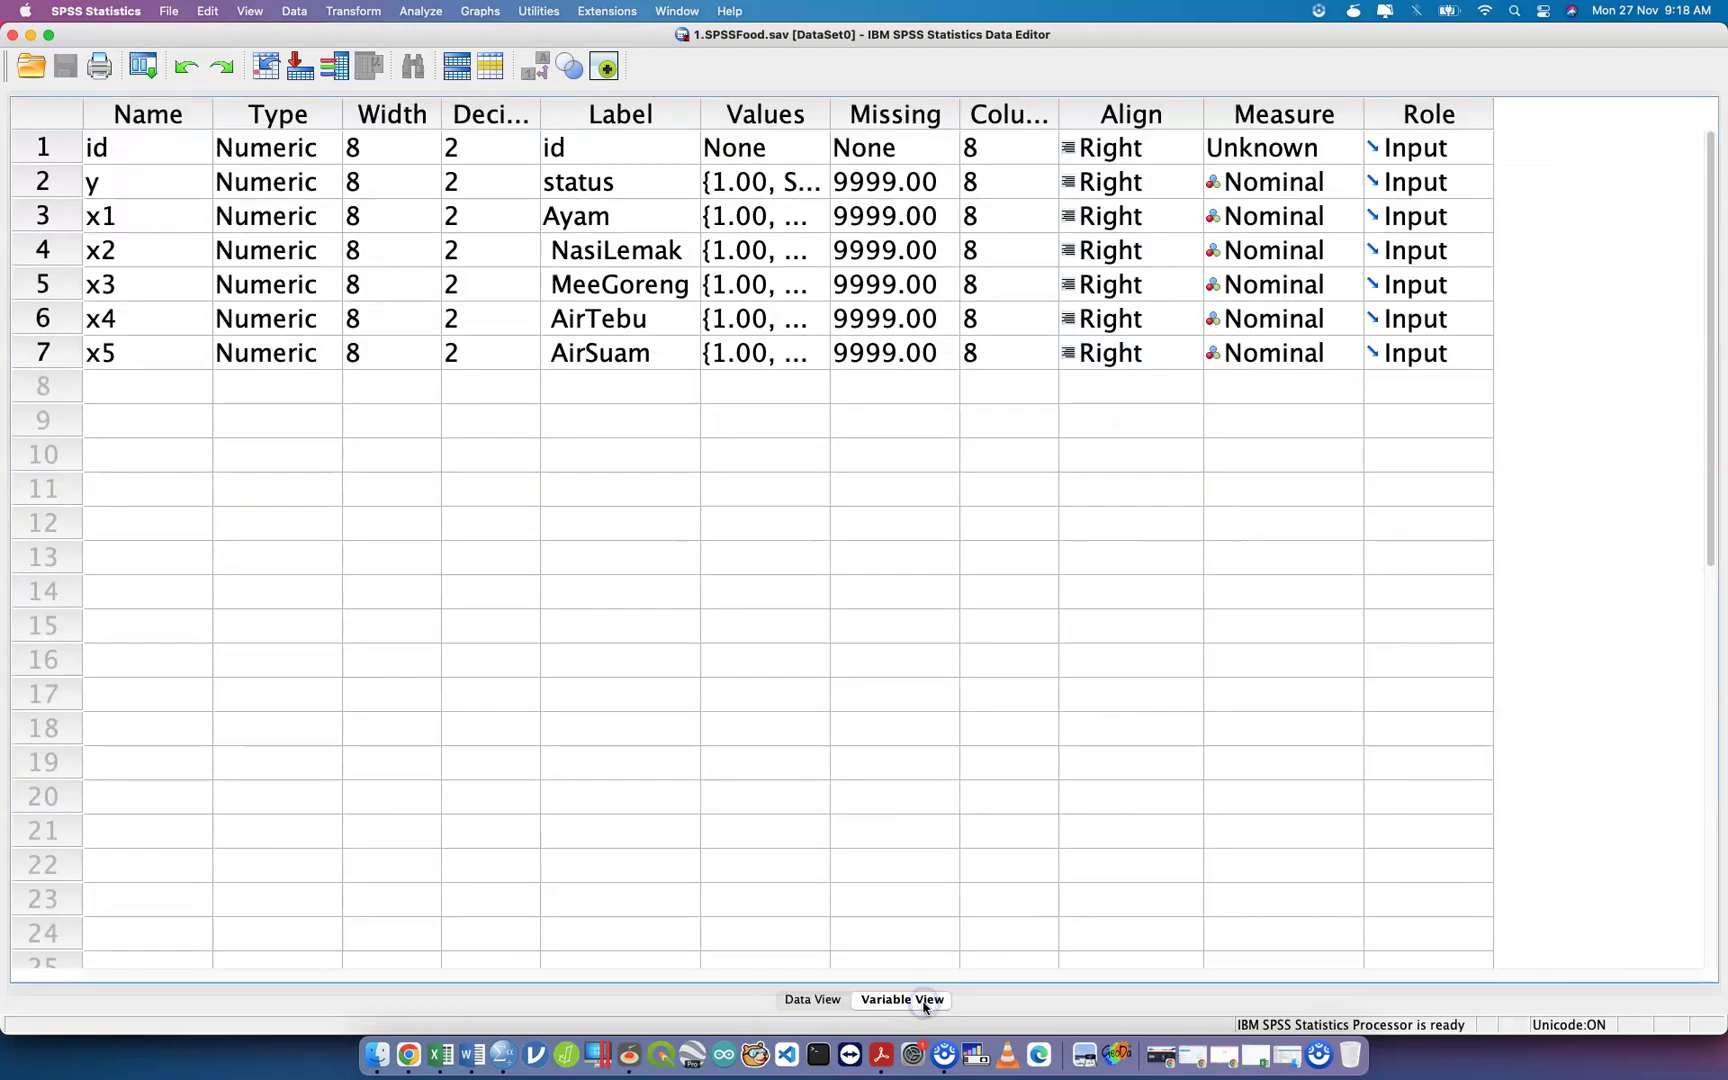
pyautogui.click(202, 400)
pyautogui.write('x6')
pyautogui.click(575, 366)
pyautogui.click(633, 398)
pyautogui.write('Gender')
# Define the value labels of x6 as 1 = Male and 2 = Female.
pyautogui.click(785, 390)
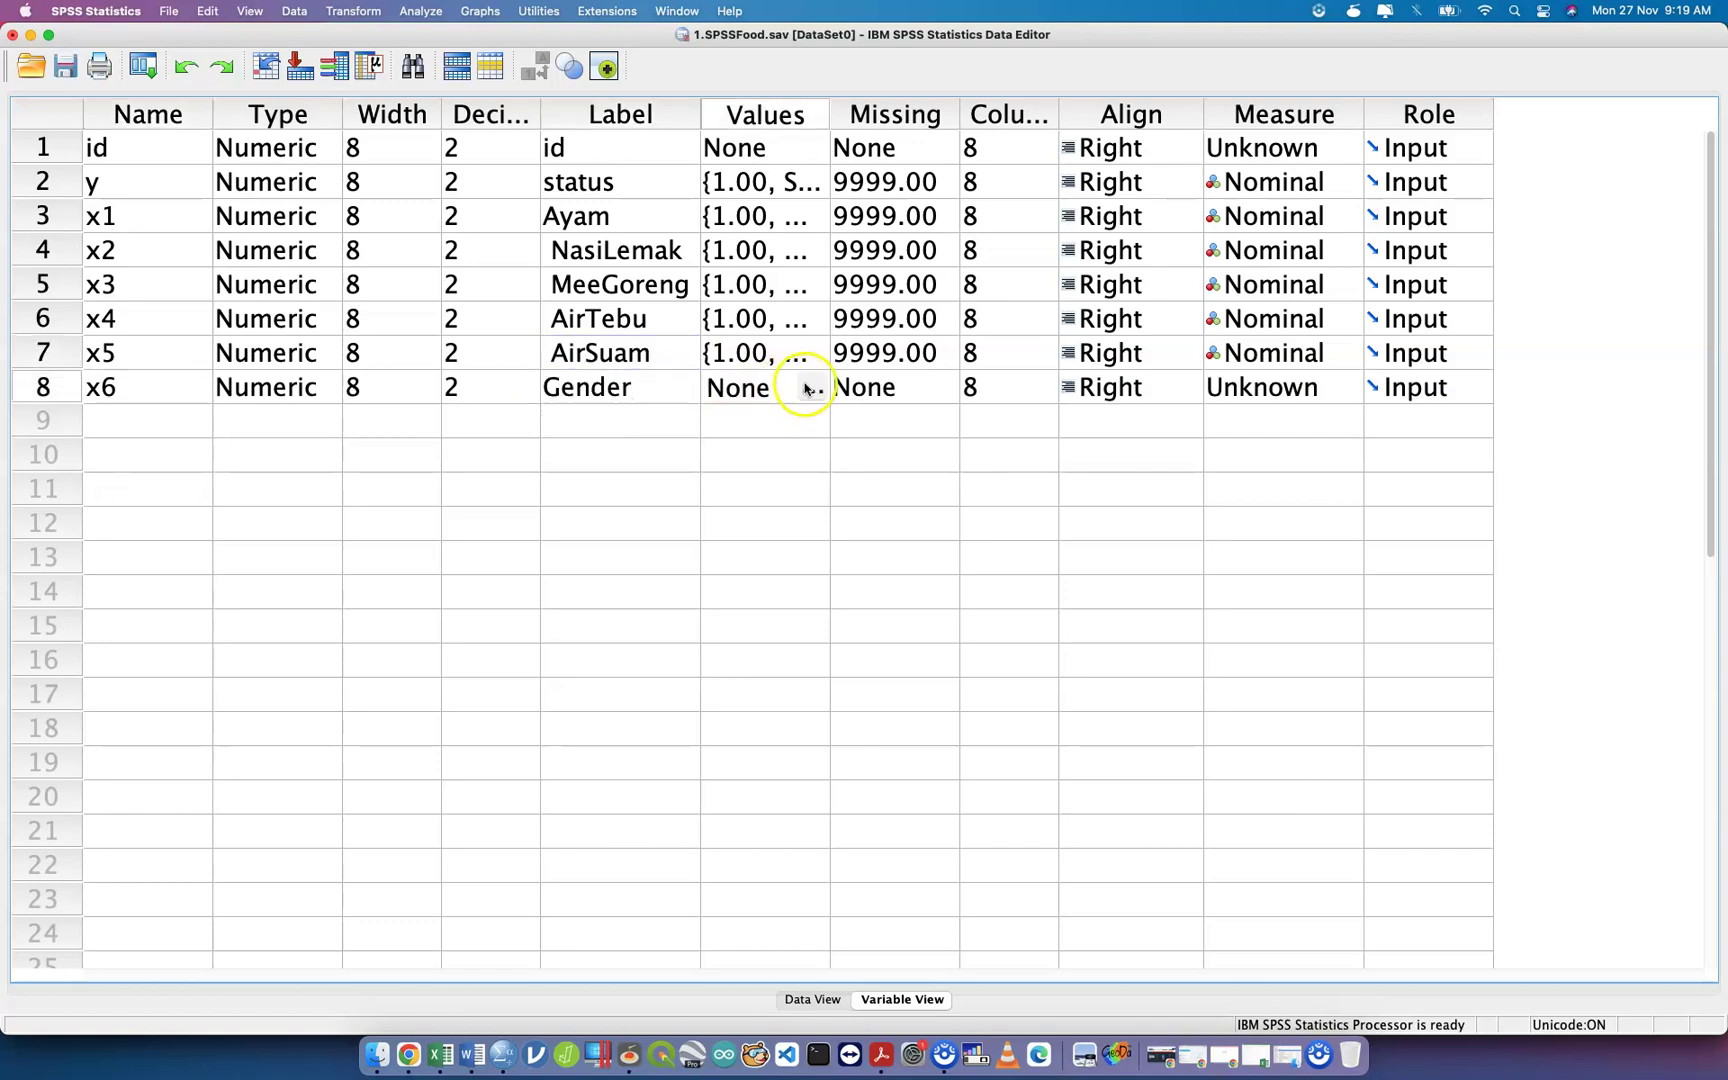
pyautogui.click(810, 388)
pyautogui.write('1')
pyautogui.press('Tab')
pyautogui.write('Male')
pyautogui.press('Return')
pyautogui.write('2')
pyautogui.press('Tab')
pyautogui.write('Female')
pyautogui.press('Return')
pyautogui.click(1035, 640)
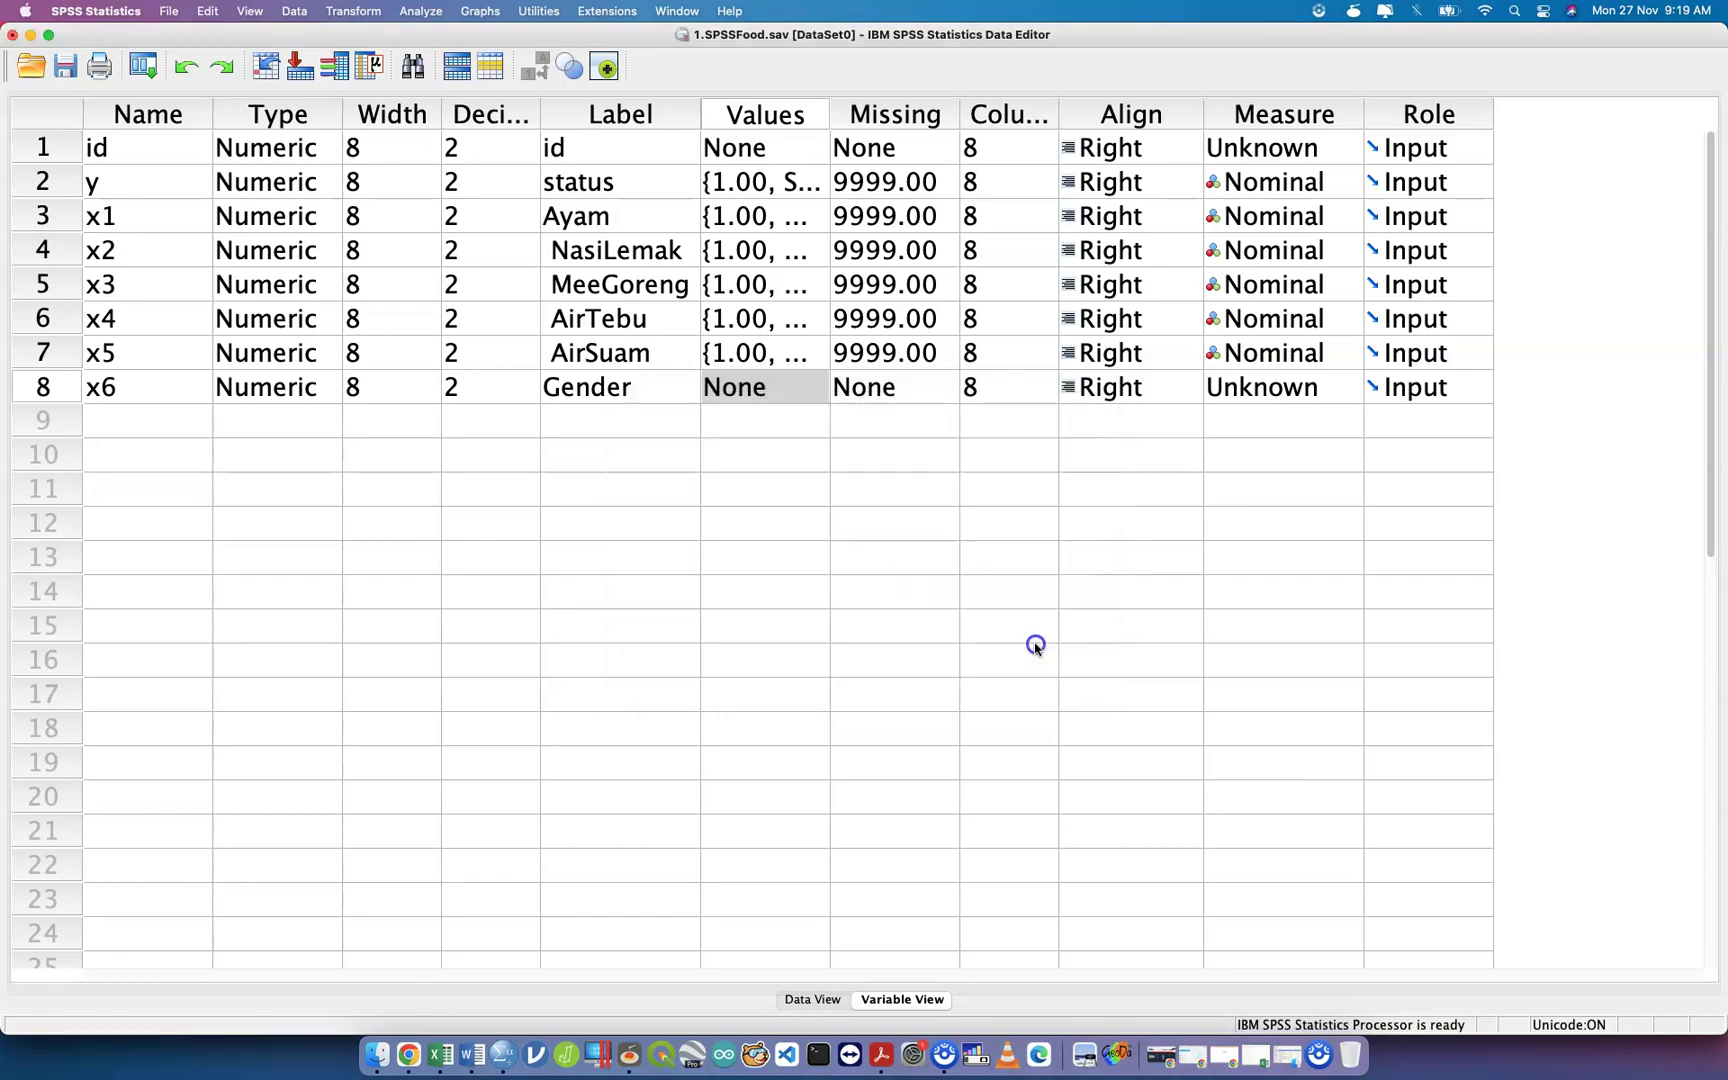
# Enter 1 for x6 in the first case of the data and copy it down through case 50.
pyautogui.click(812, 997)
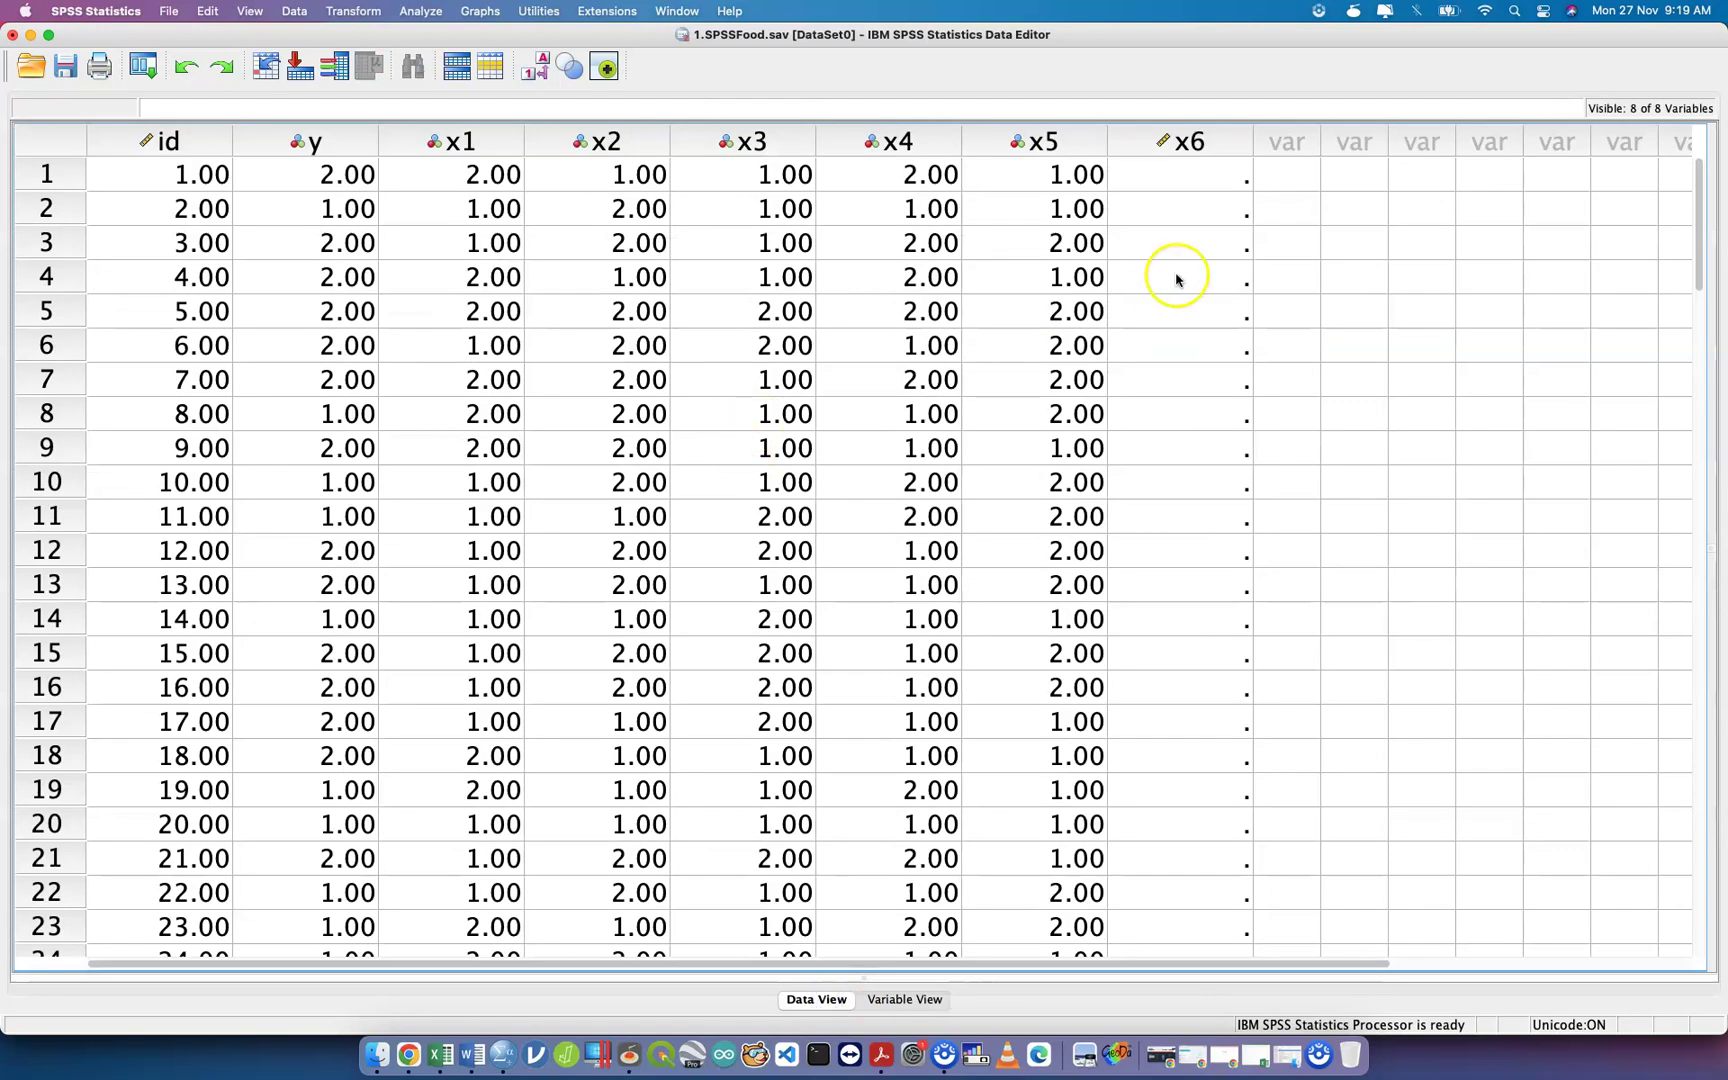
pyautogui.click(1193, 172)
pyautogui.write('1')
pyautogui.press('Return')
pyautogui.click(1222, 178)
pyautogui.press('super+c')
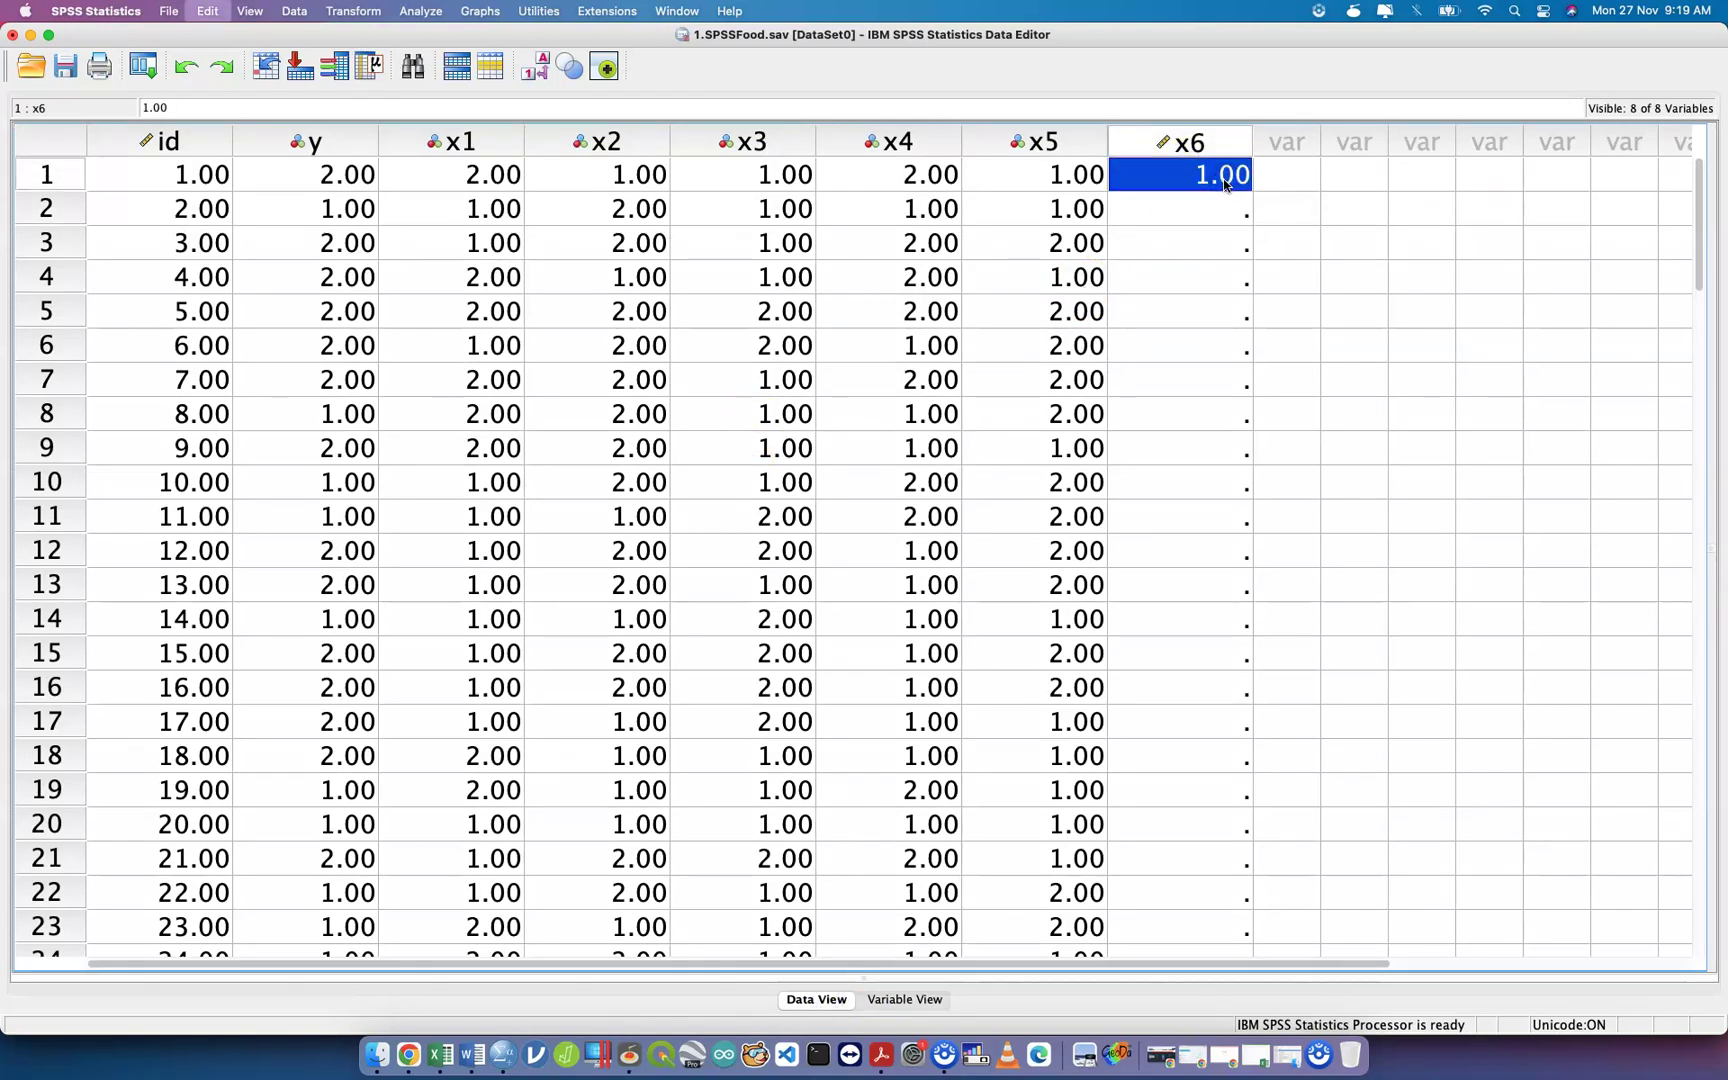
pyautogui.scroll(-10, 1207, 432)
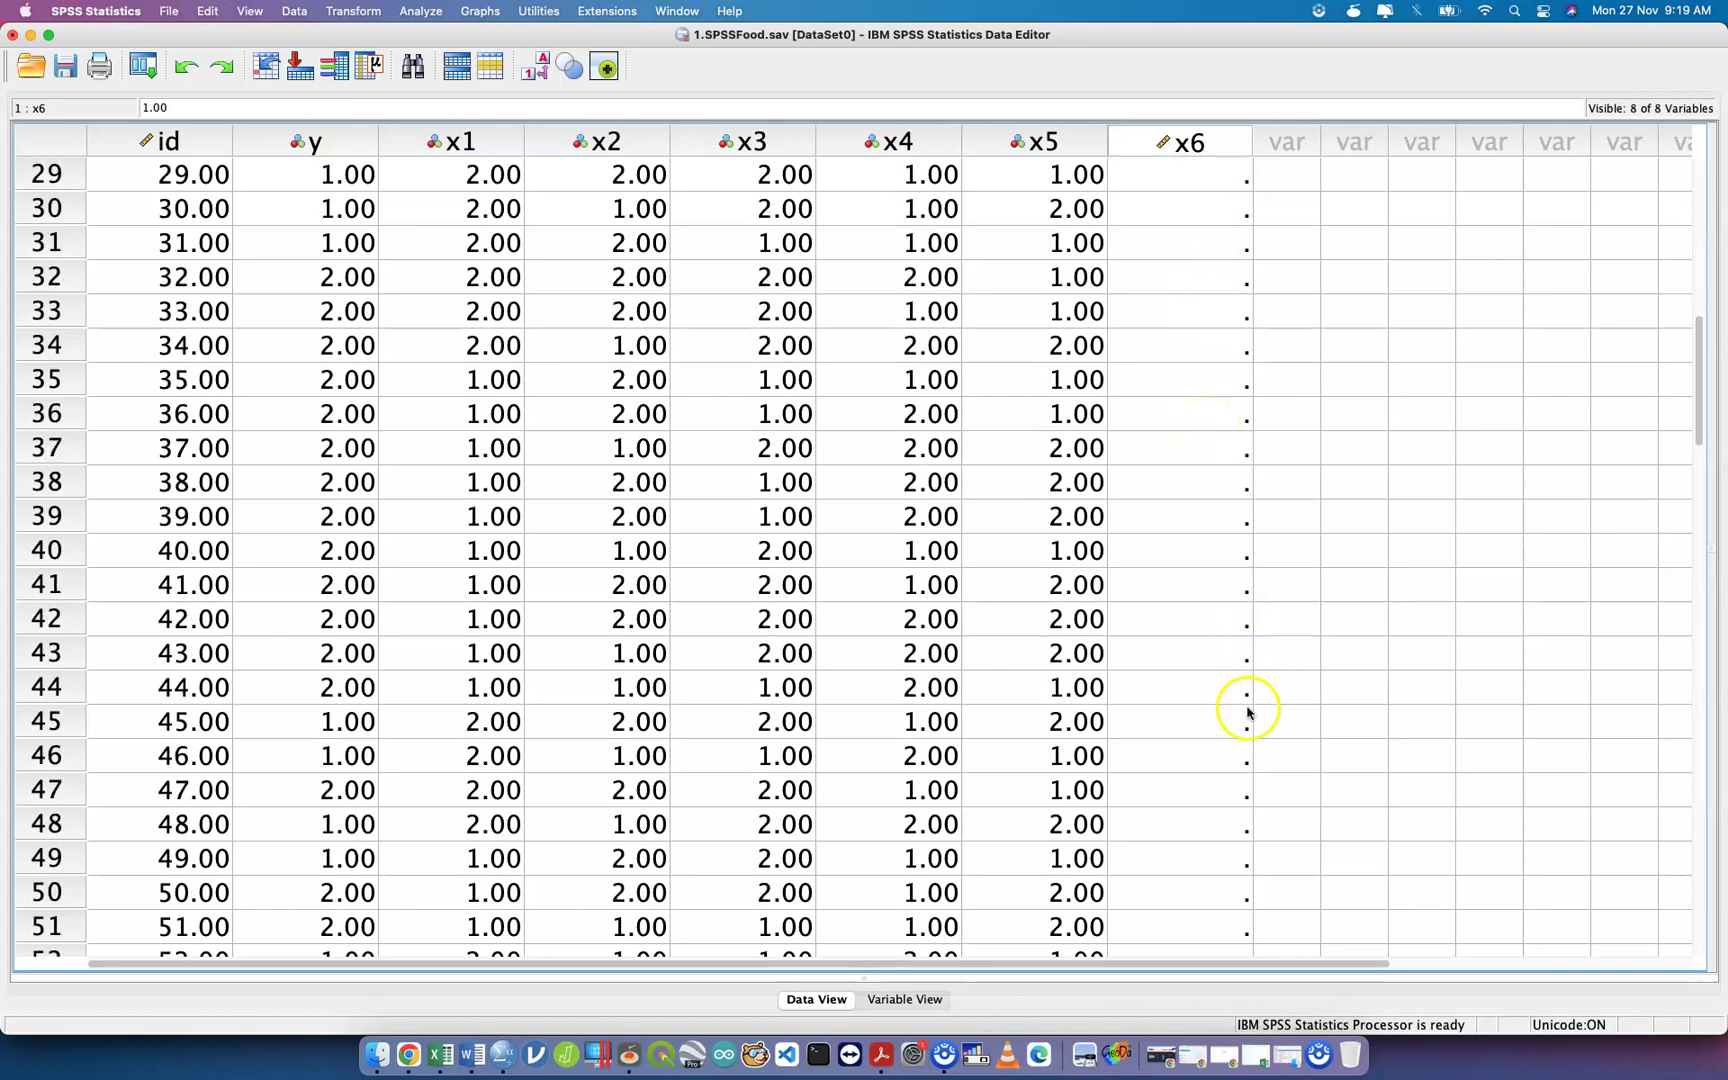
pyautogui.keyDown('shift'); pyautogui.click(1218, 899); pyautogui.keyUp('shift')
pyautogui.press('super+v')
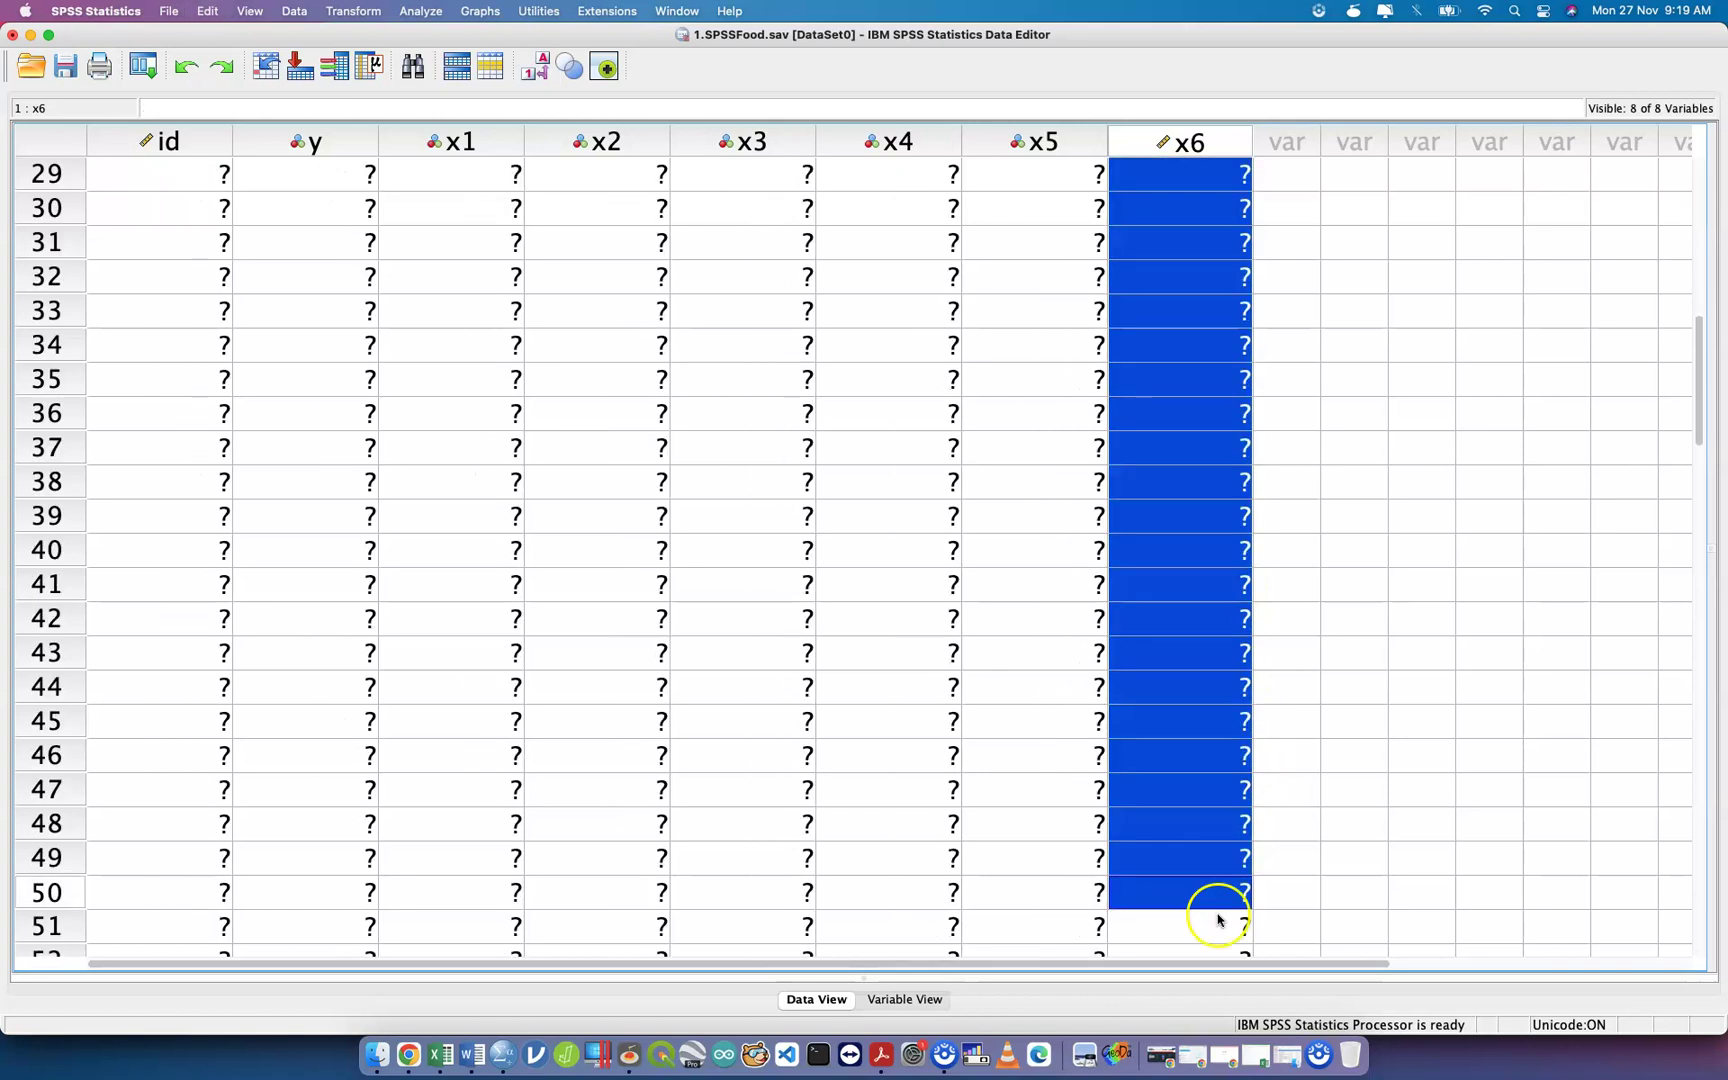
# Enter 2 as the x6 value of case 51.
pyautogui.click(1219, 921)
pyautogui.write('2')
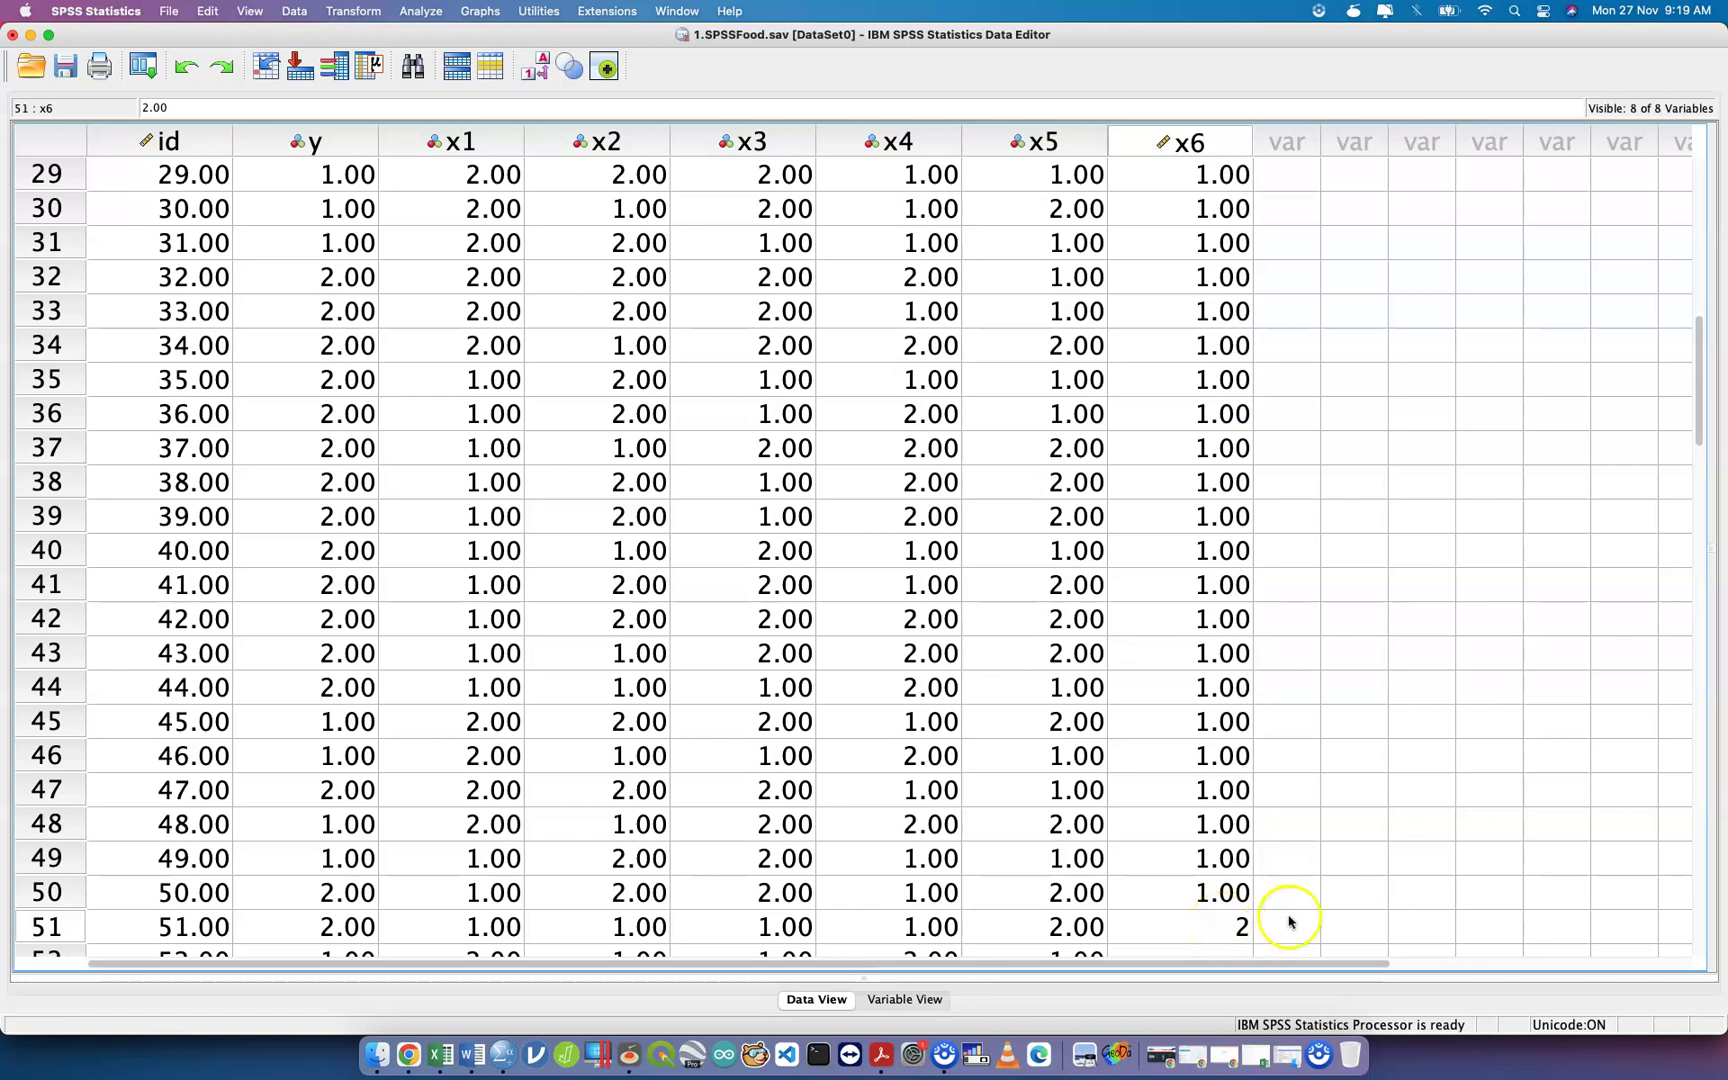
pyautogui.click(1268, 930)
pyautogui.scroll(-5, 1290, 900)
pyautogui.click(1238, 472)
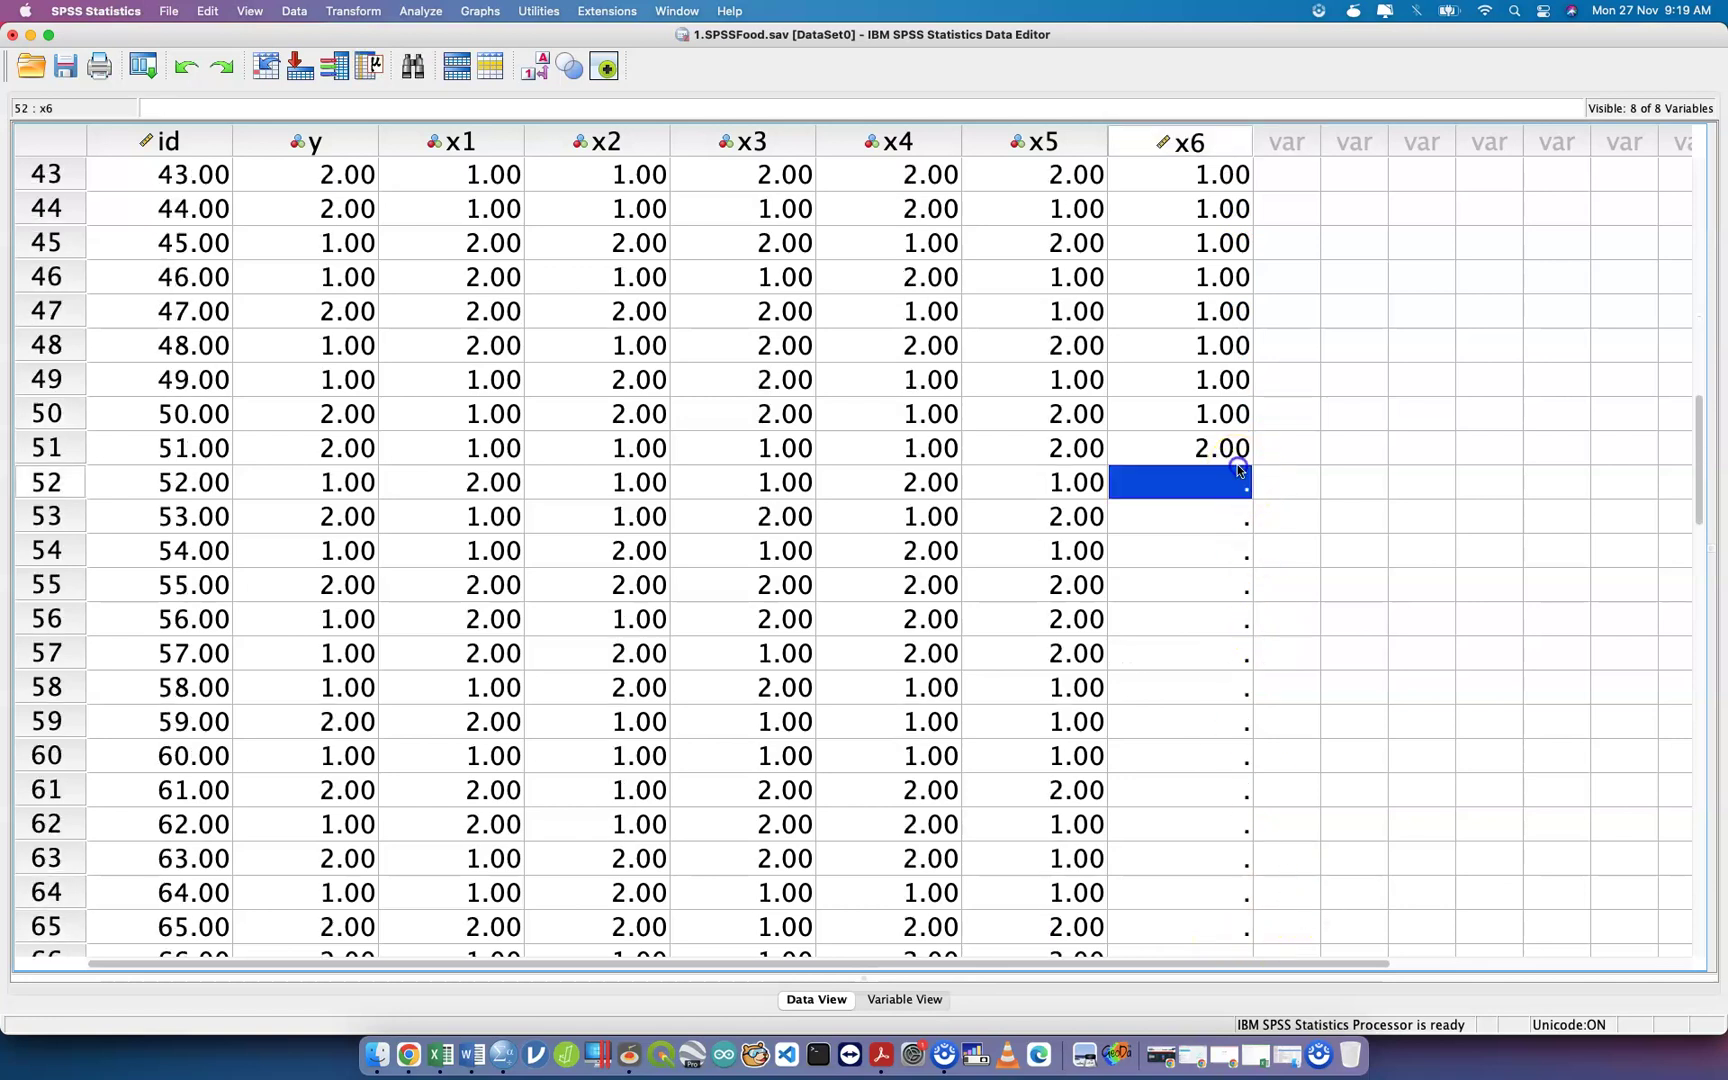
pyautogui.press('Up')
pyautogui.write('1')
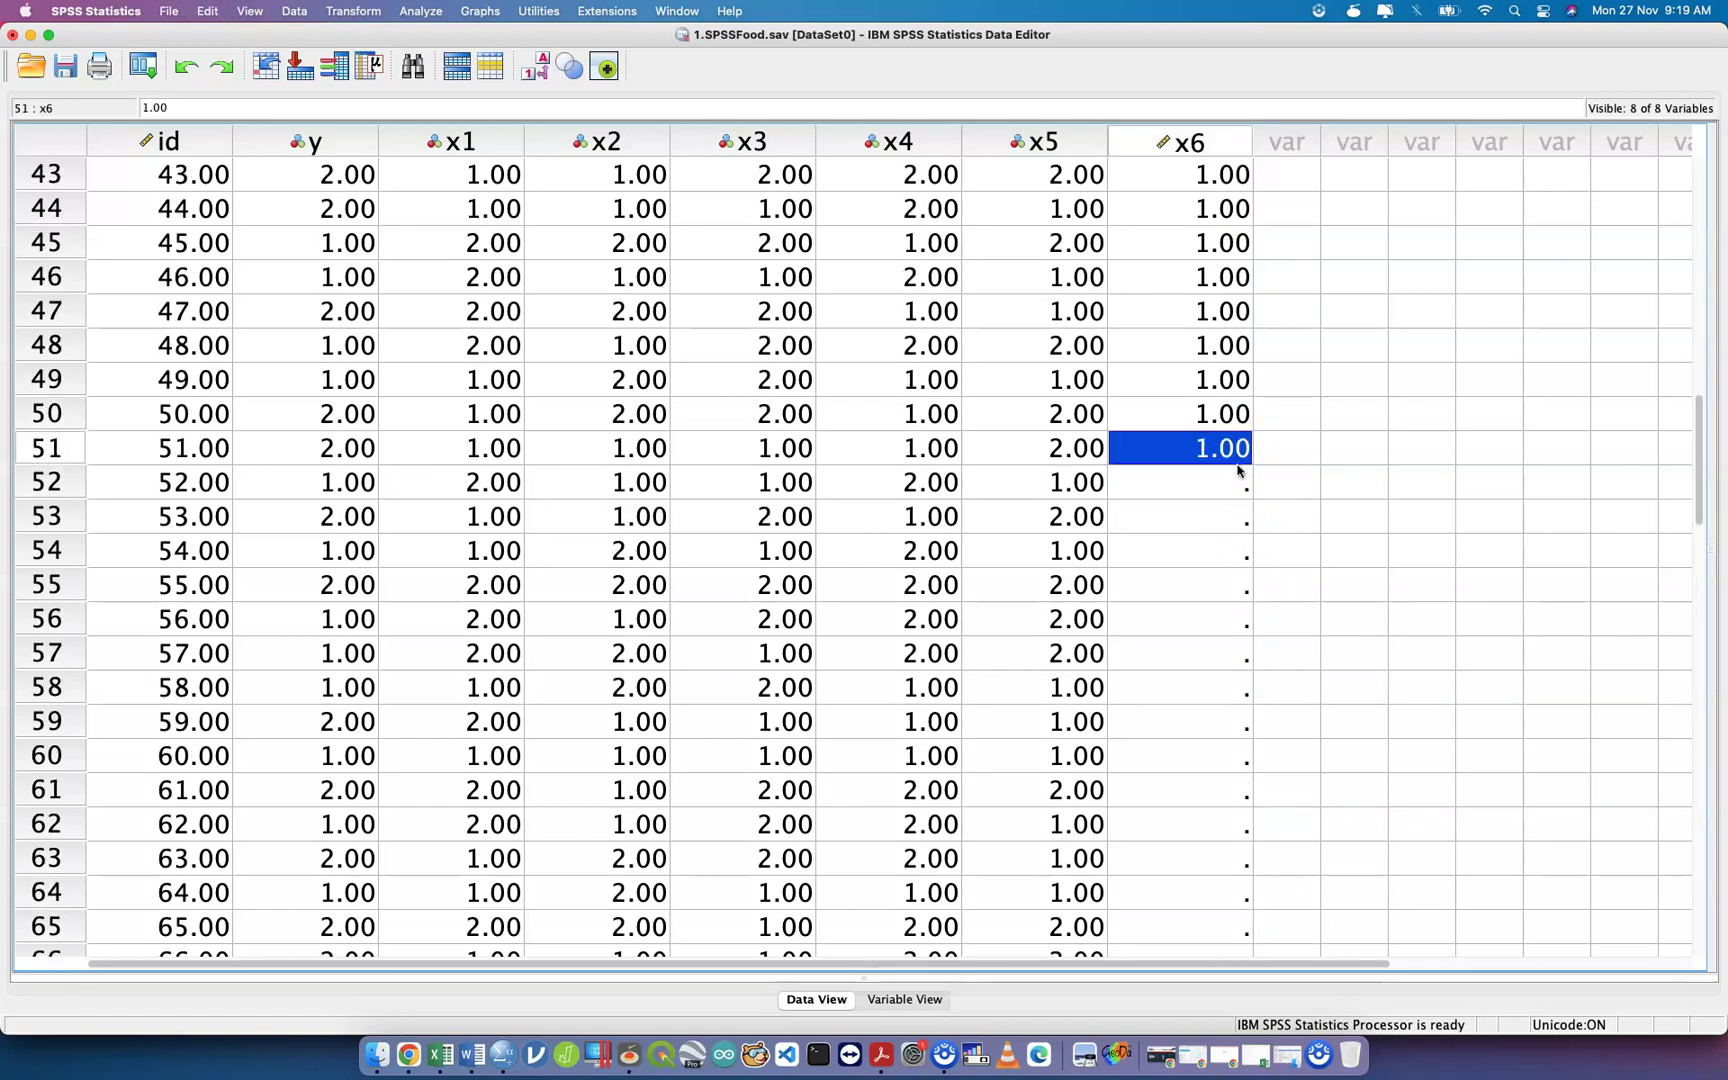
pyautogui.press('super+z')
# Fill x6 with the value 2 from case 51 down through the remaining cases.
pyautogui.scroll(-15, 1234, 683)
pyautogui.hscroll(1, 1234, 640)
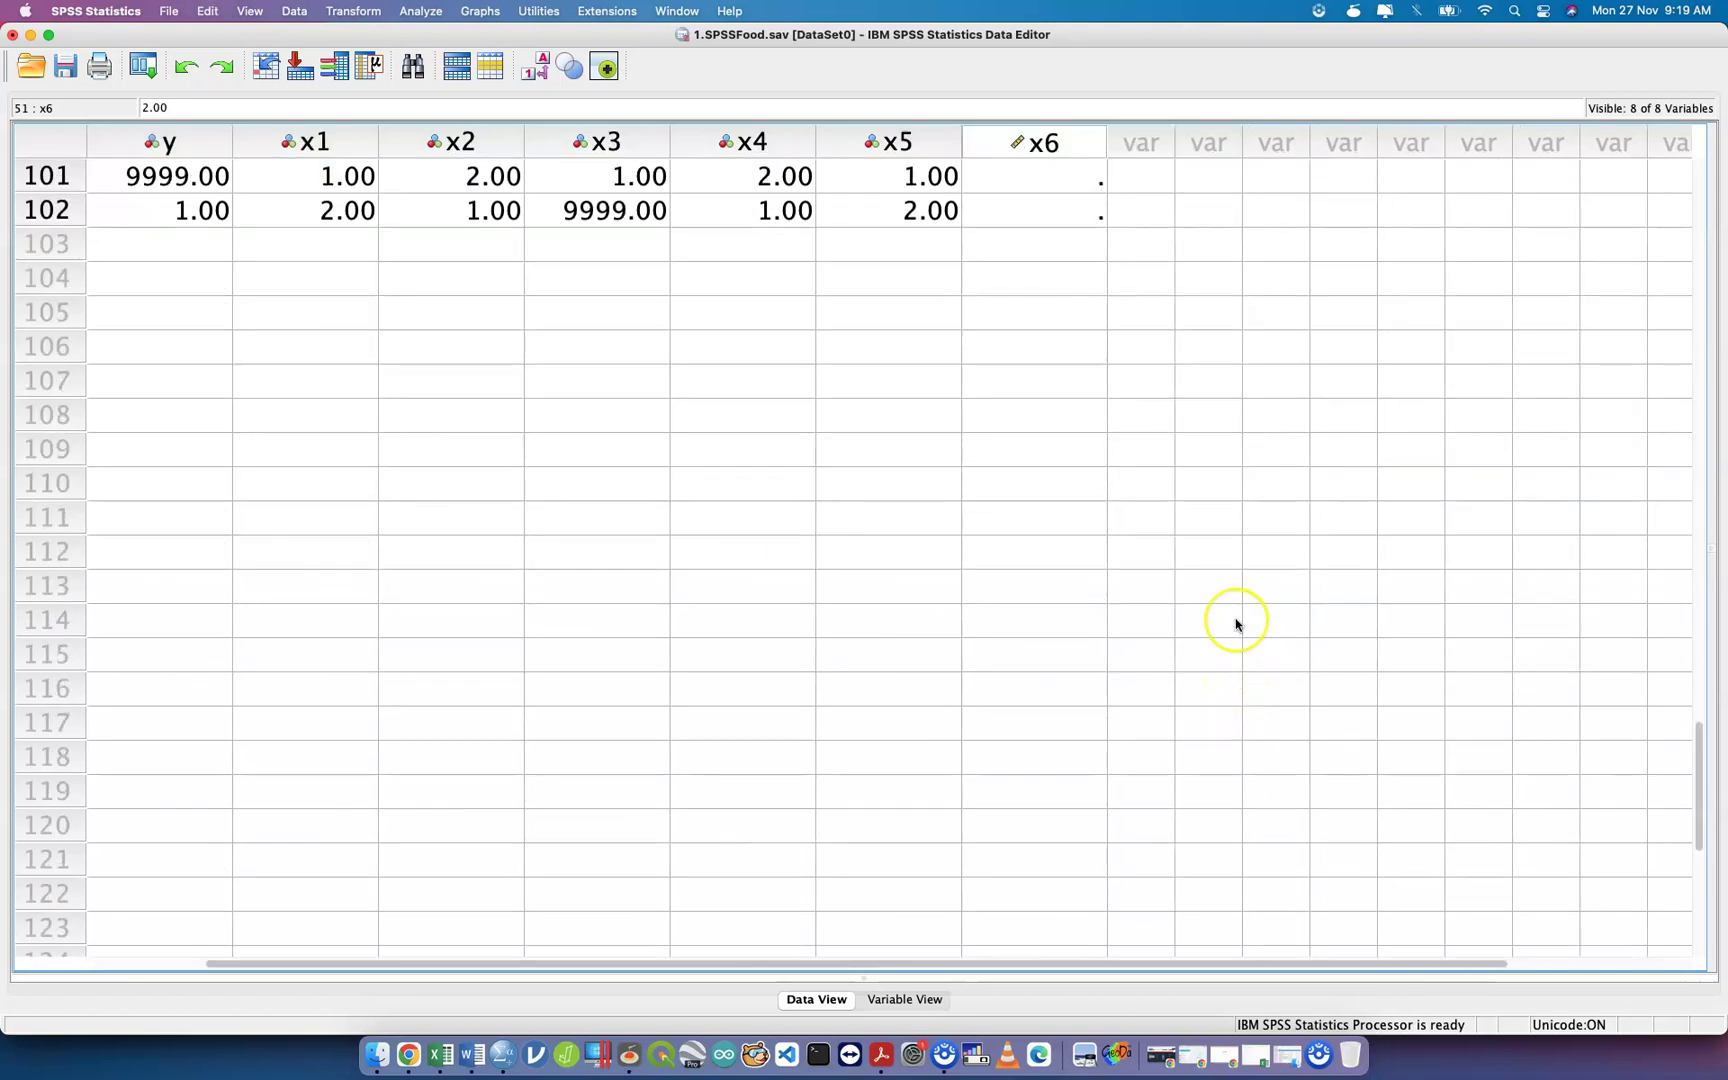
pyautogui.scroll(6, 1236, 624)
pyautogui.hscroll(-1, 1236, 624)
pyautogui.scroll(-4, 1238, 617)
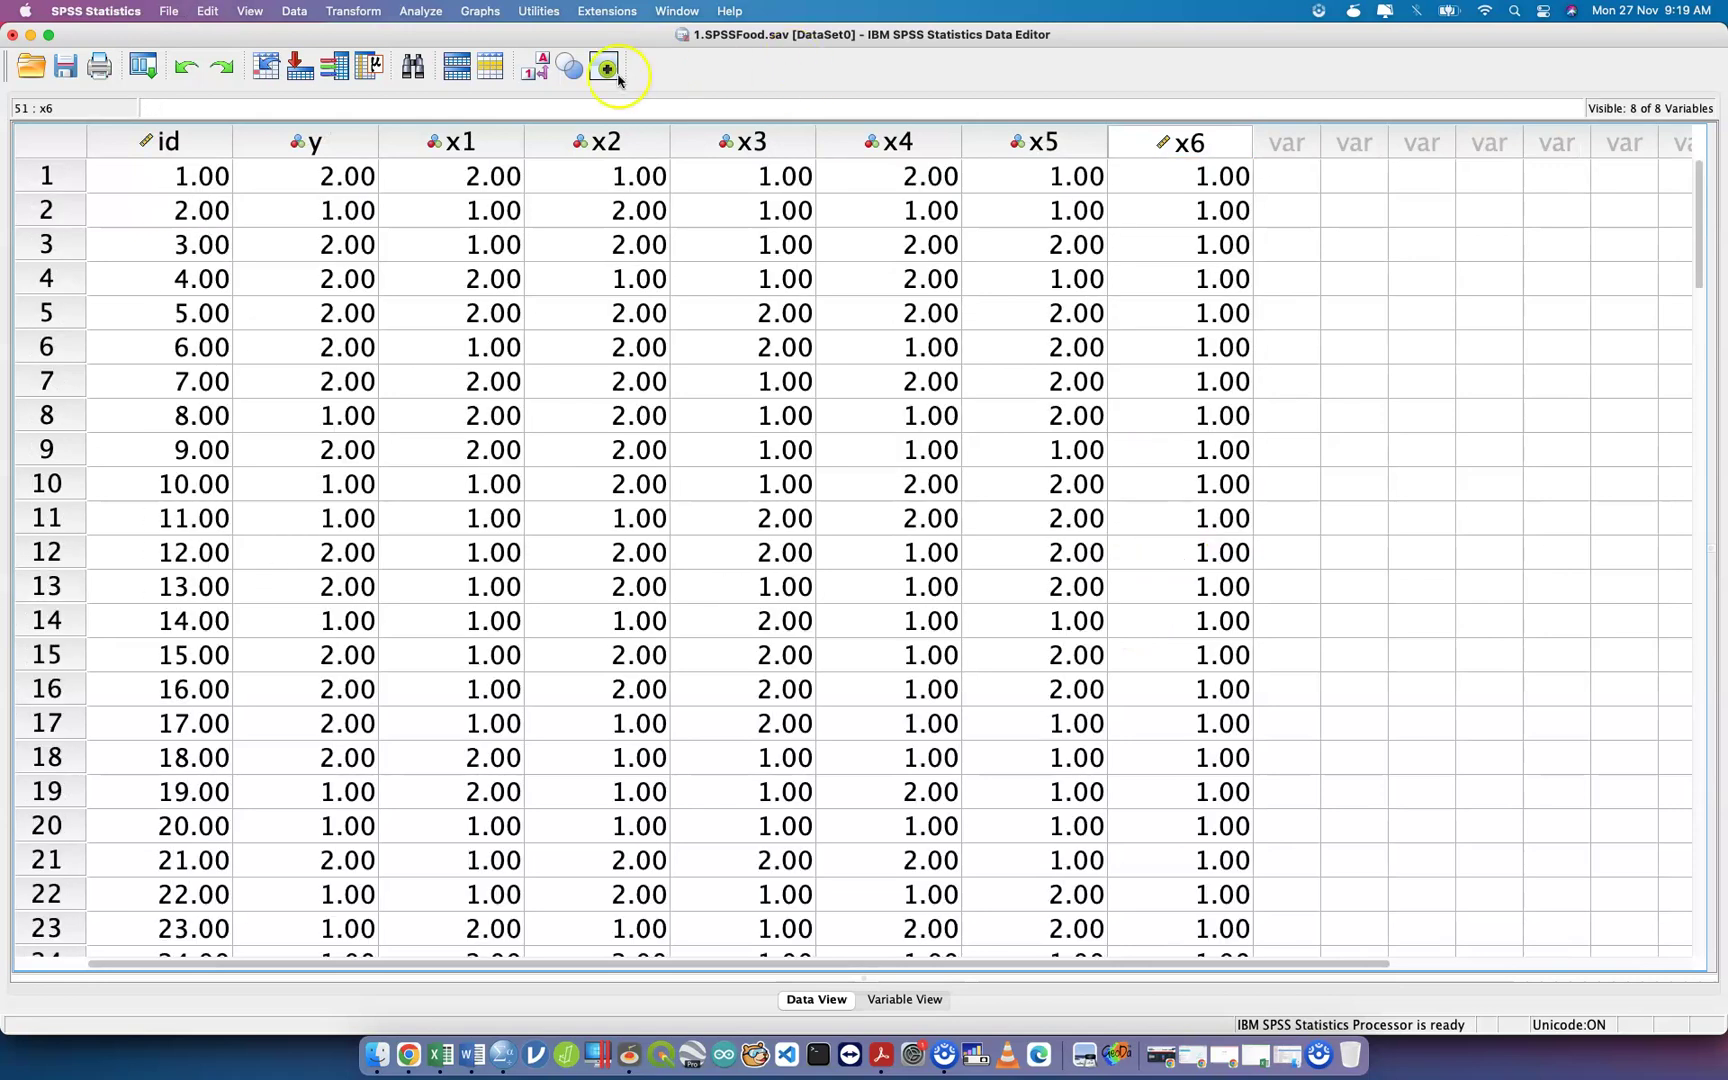
# Display value labels instead of numeric codes in the data and check the x6 column down its rows.
pyautogui.click(534, 72)
pyautogui.click(534, 72)
pyautogui.click(534, 72)
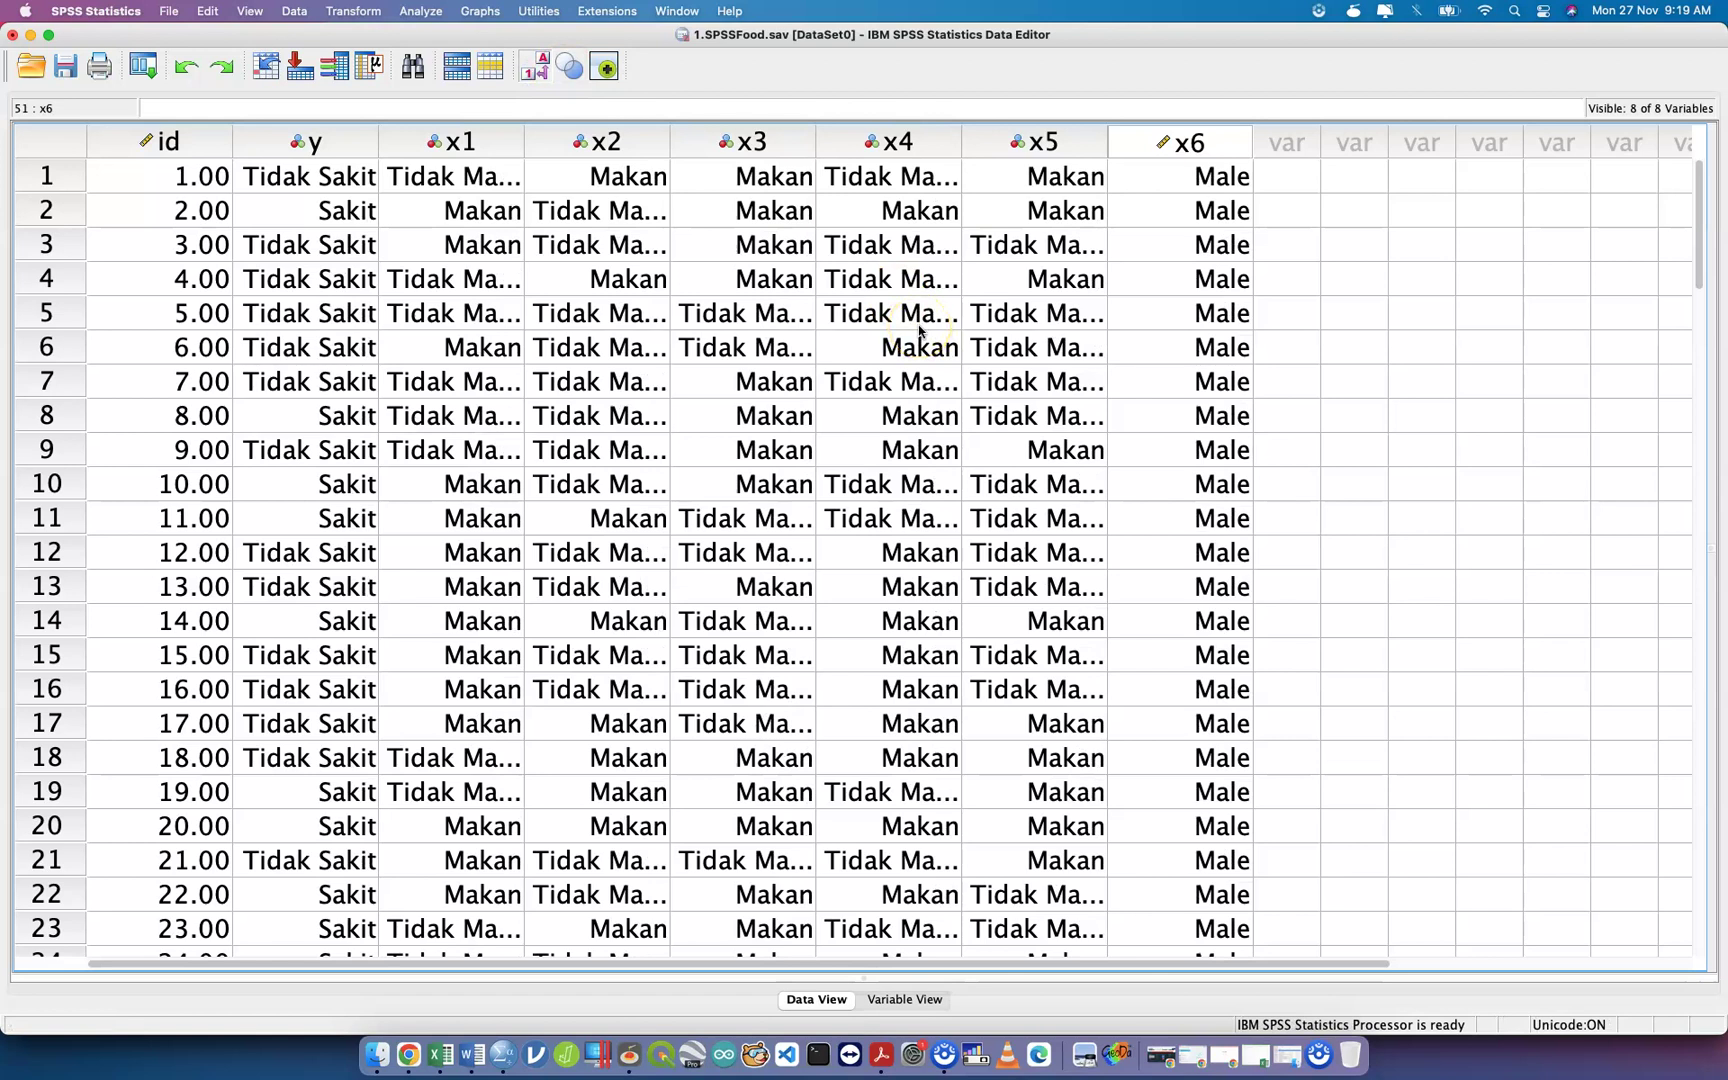
pyautogui.scroll(-15, 919, 330)
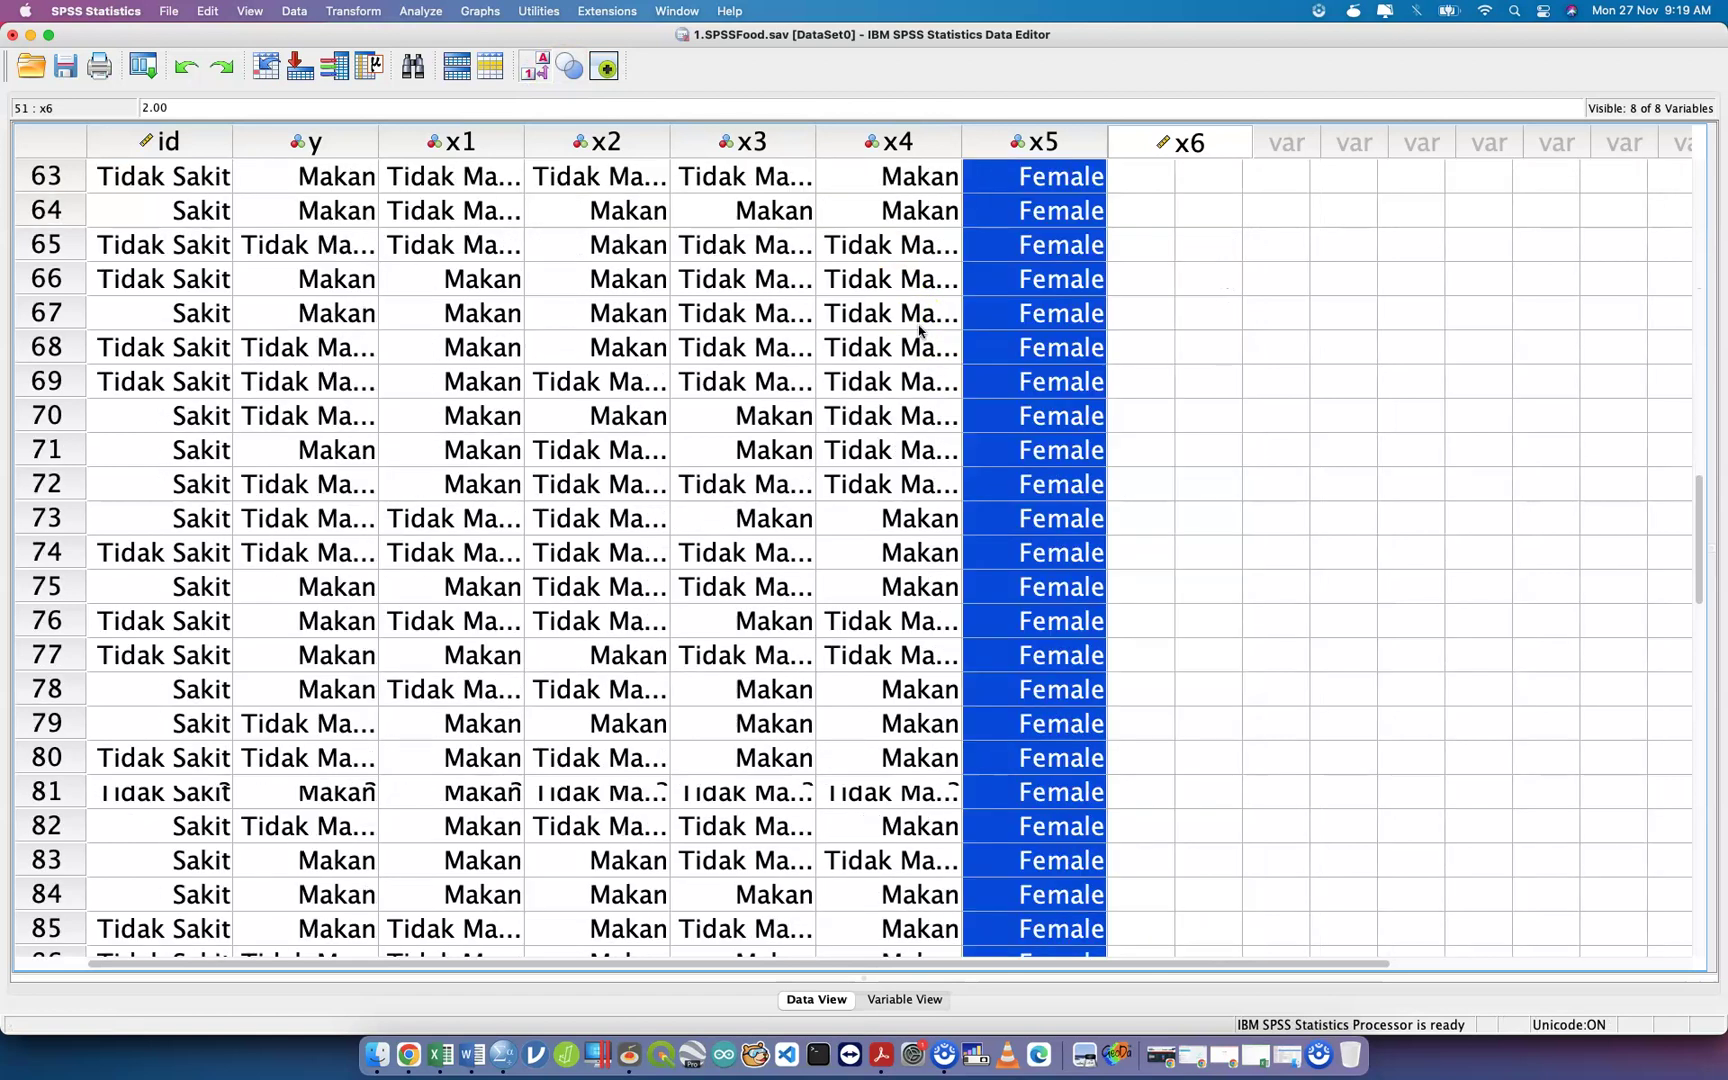
pyautogui.scroll(8, 919, 330)
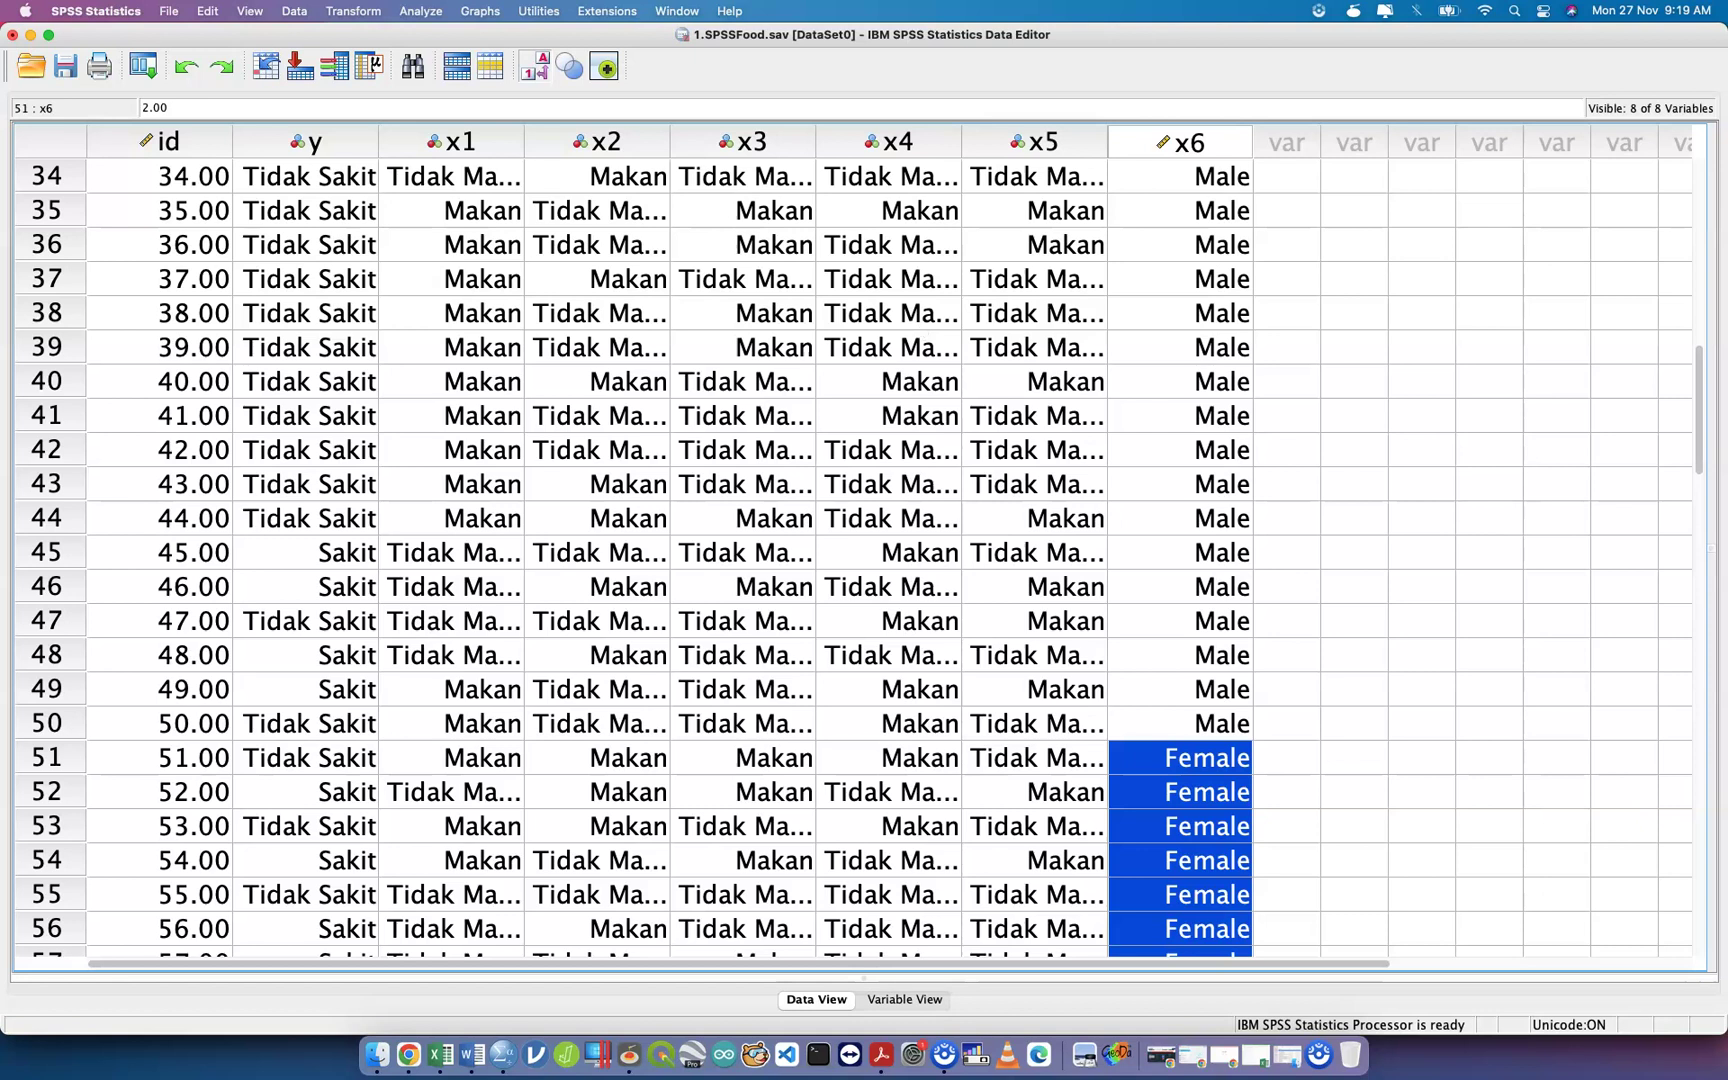
# Set the measurement level of x6 to Nominal and return to the data.
pyautogui.doubleClick(1187, 145)
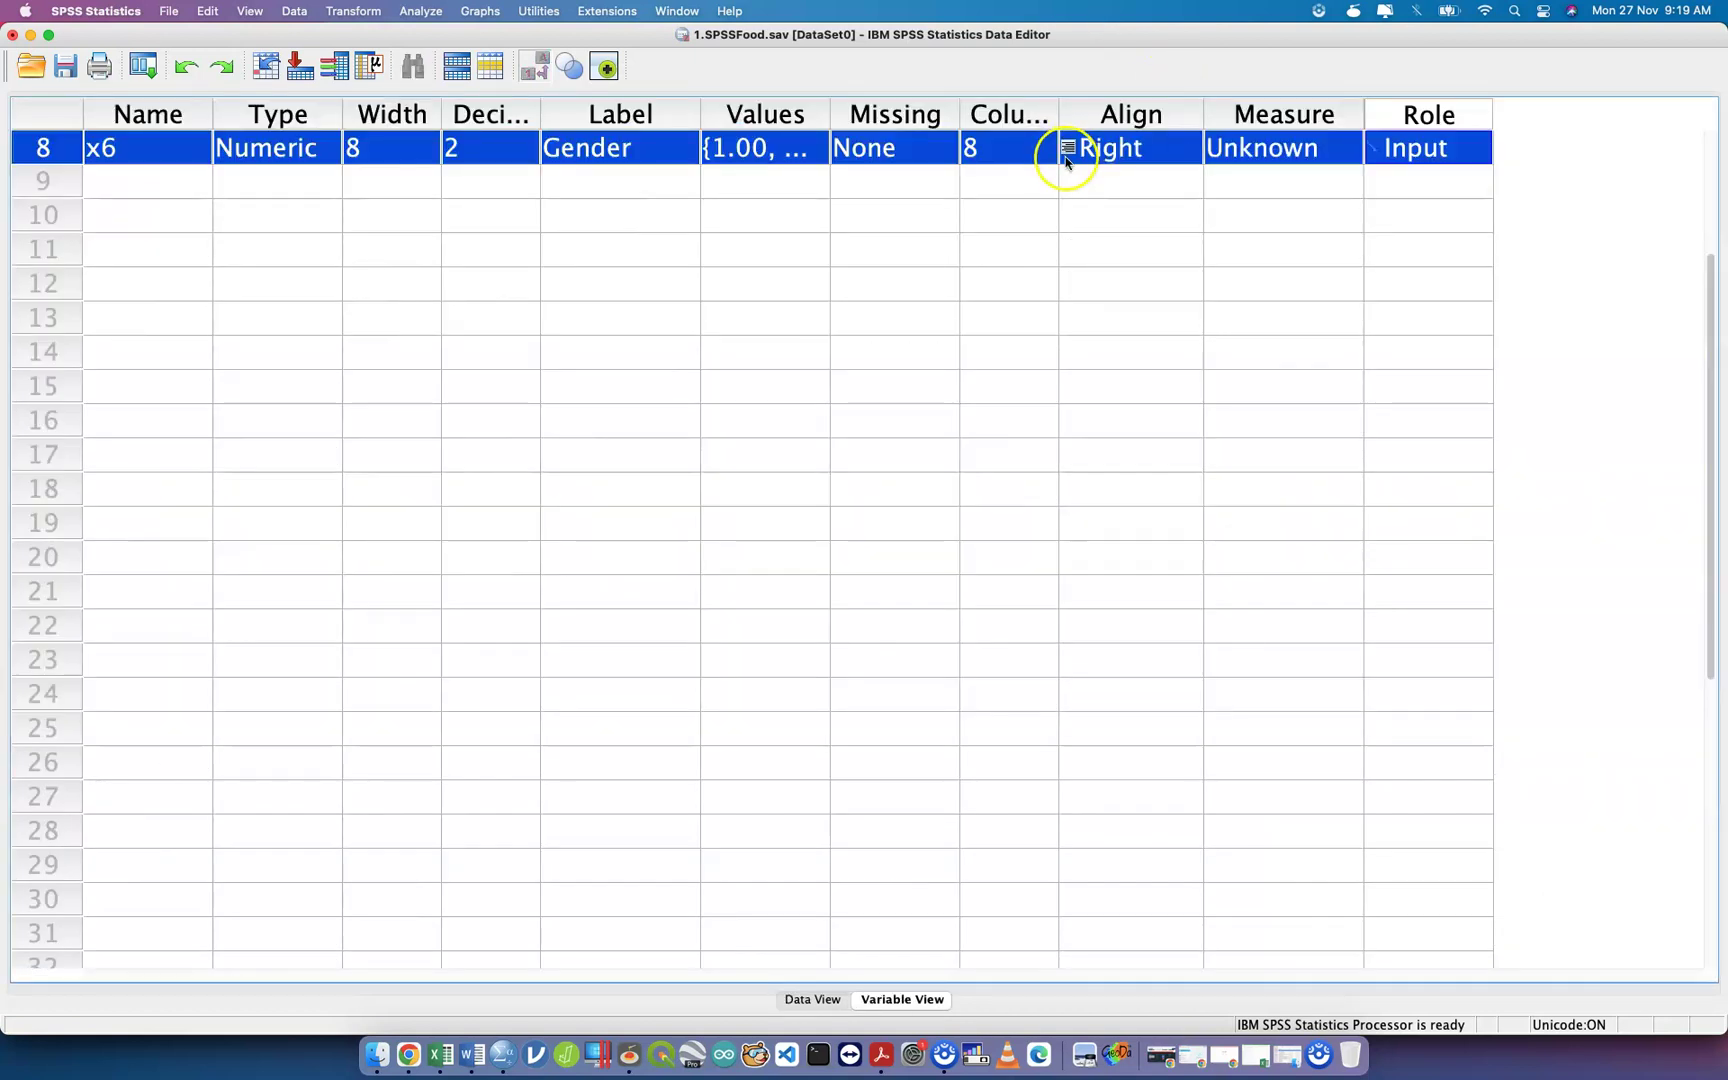
pyautogui.scroll(7, 1010, 212)
pyautogui.click(1253, 372)
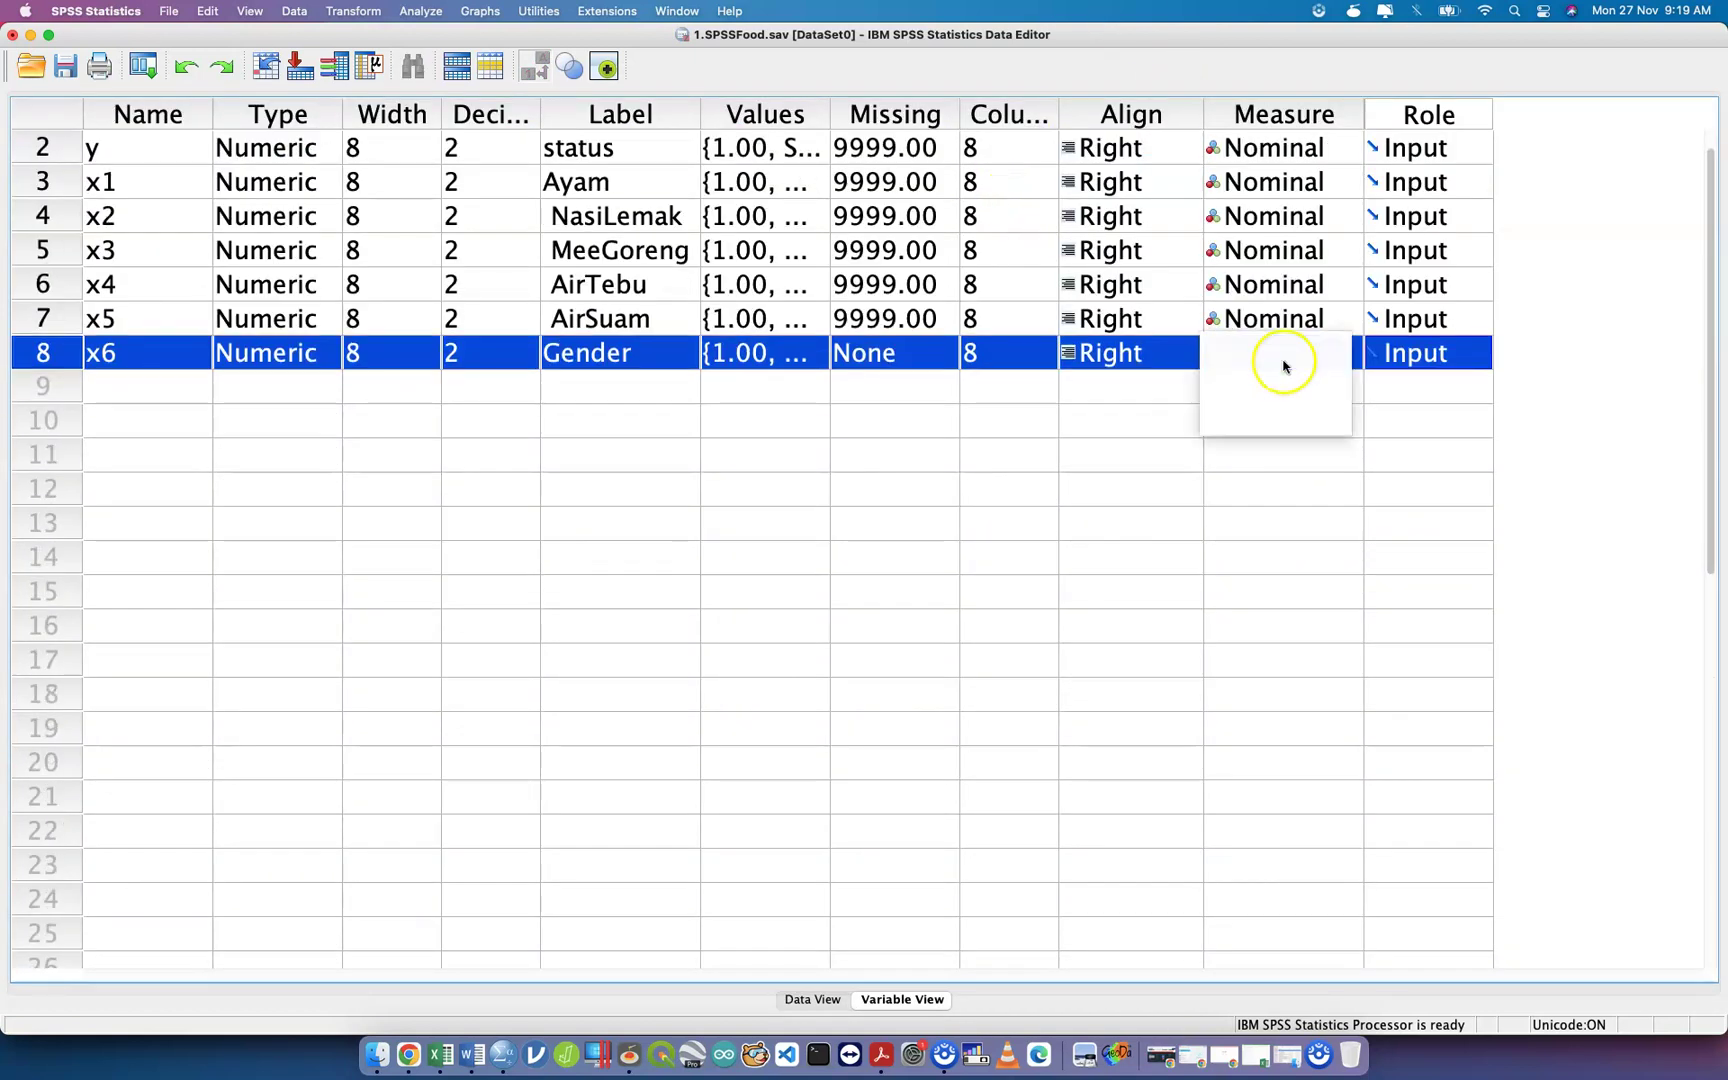
pyautogui.click(1290, 420)
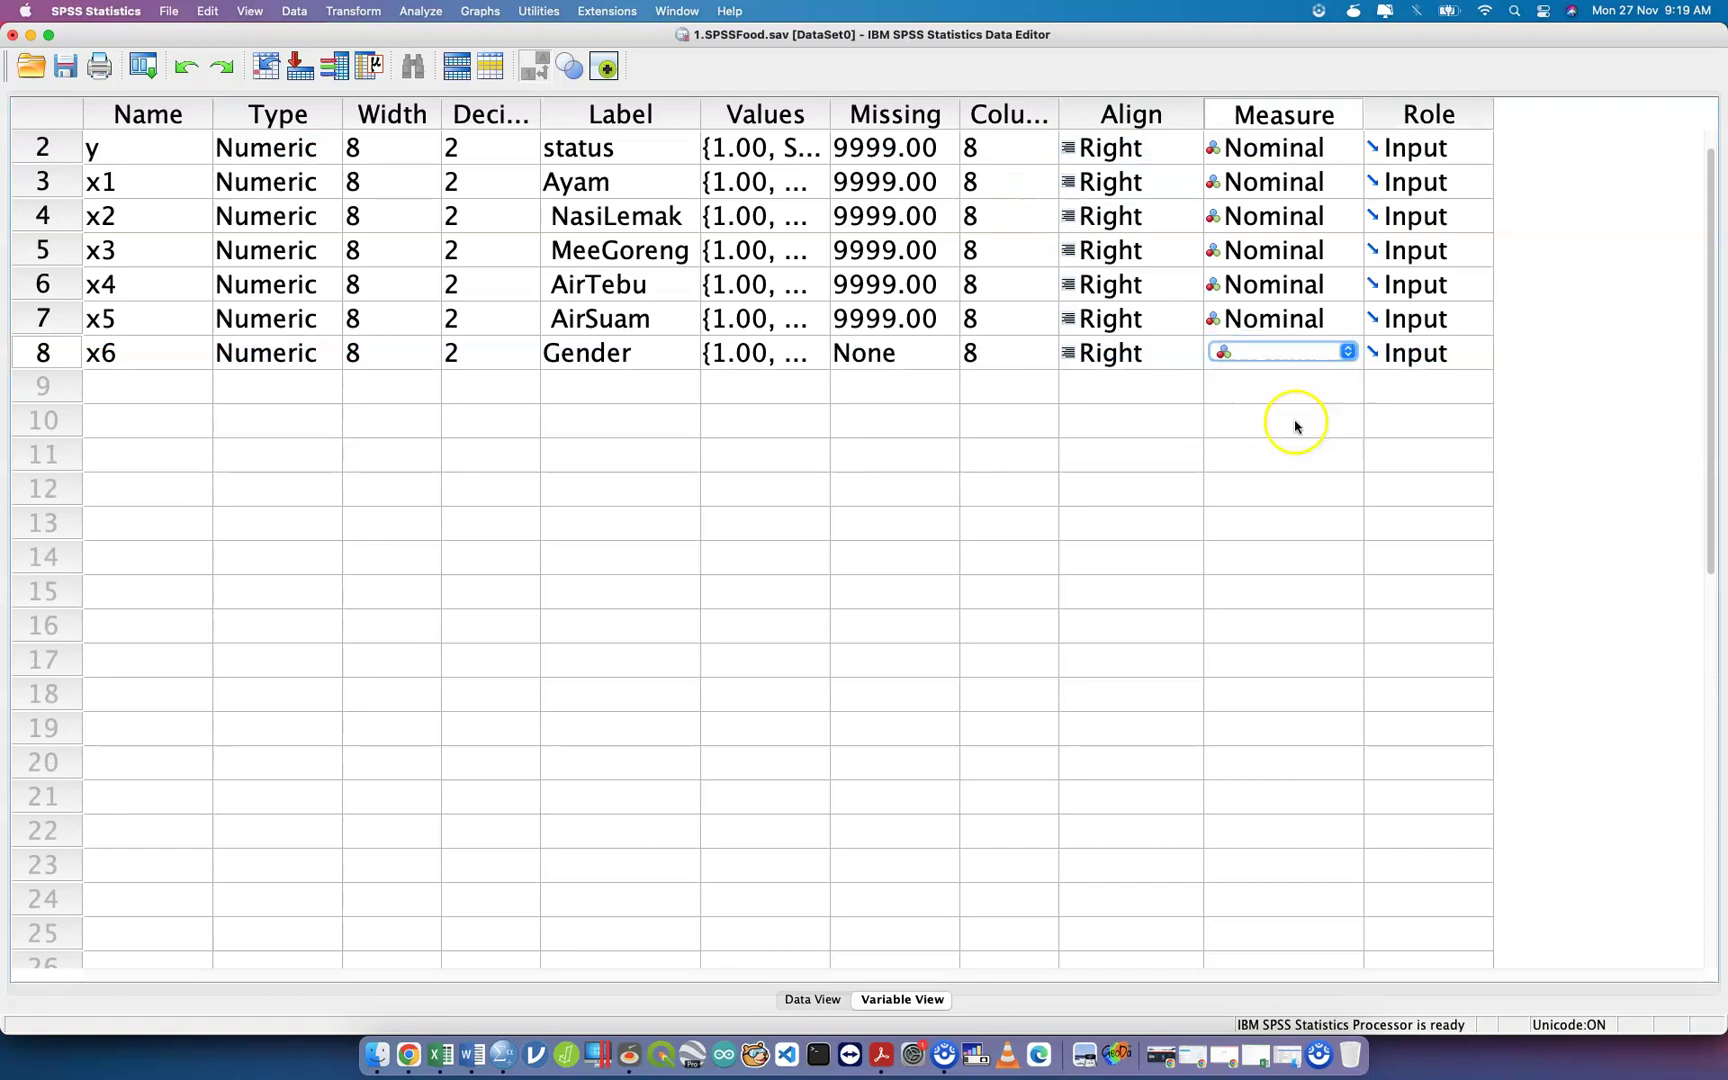
pyautogui.click(1040, 424)
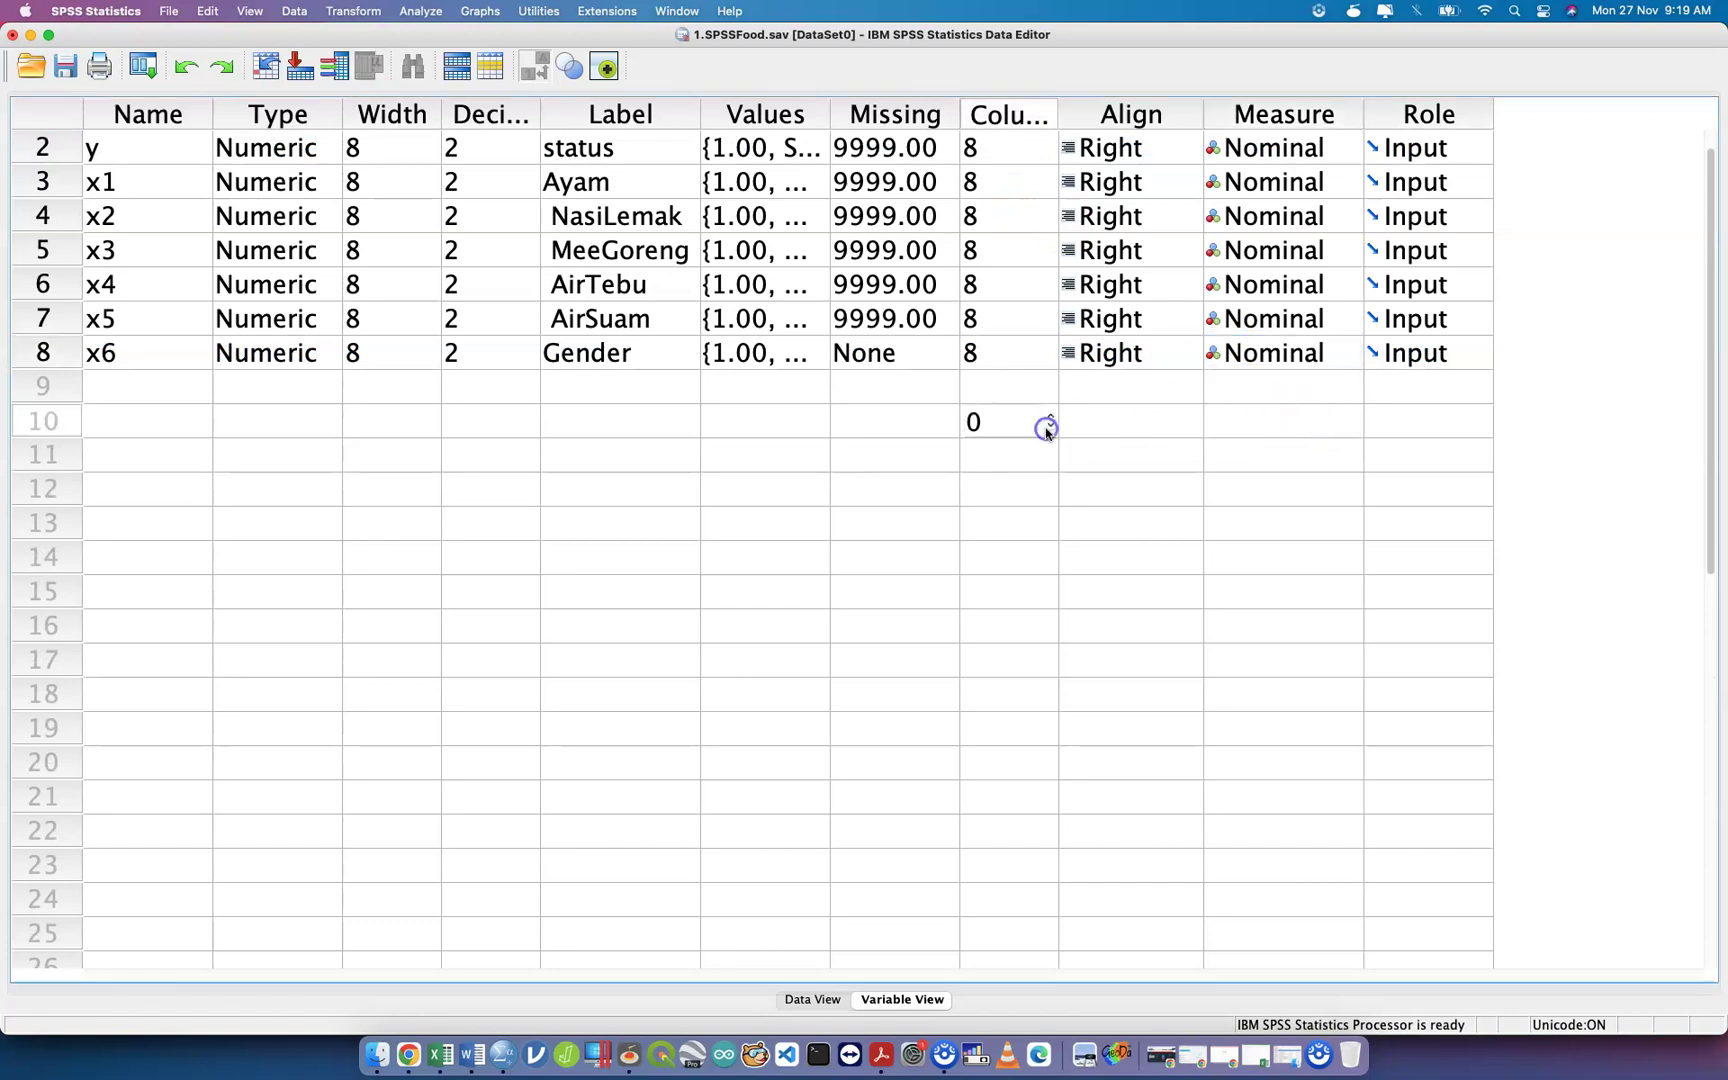
pyautogui.click(818, 1000)
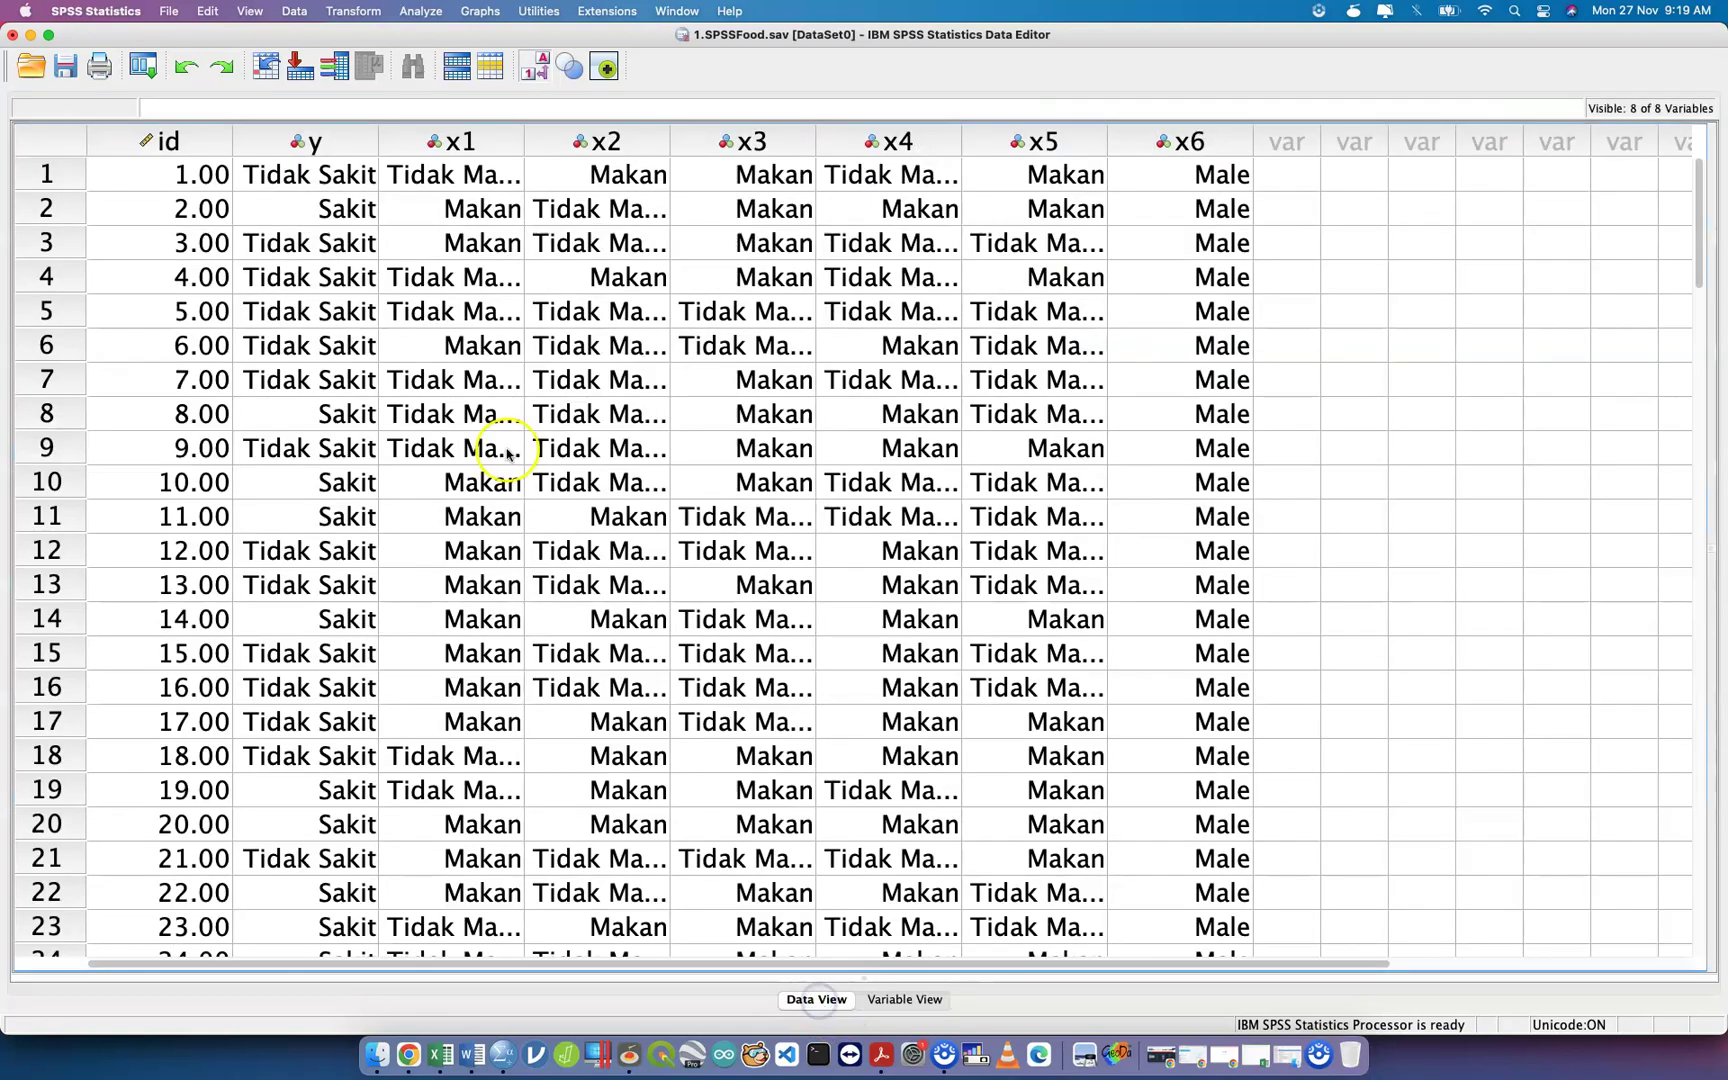
# Examine the variables and function settings offered by Create Time Series, and close it without creating a series.
pyautogui.click(366, 12)
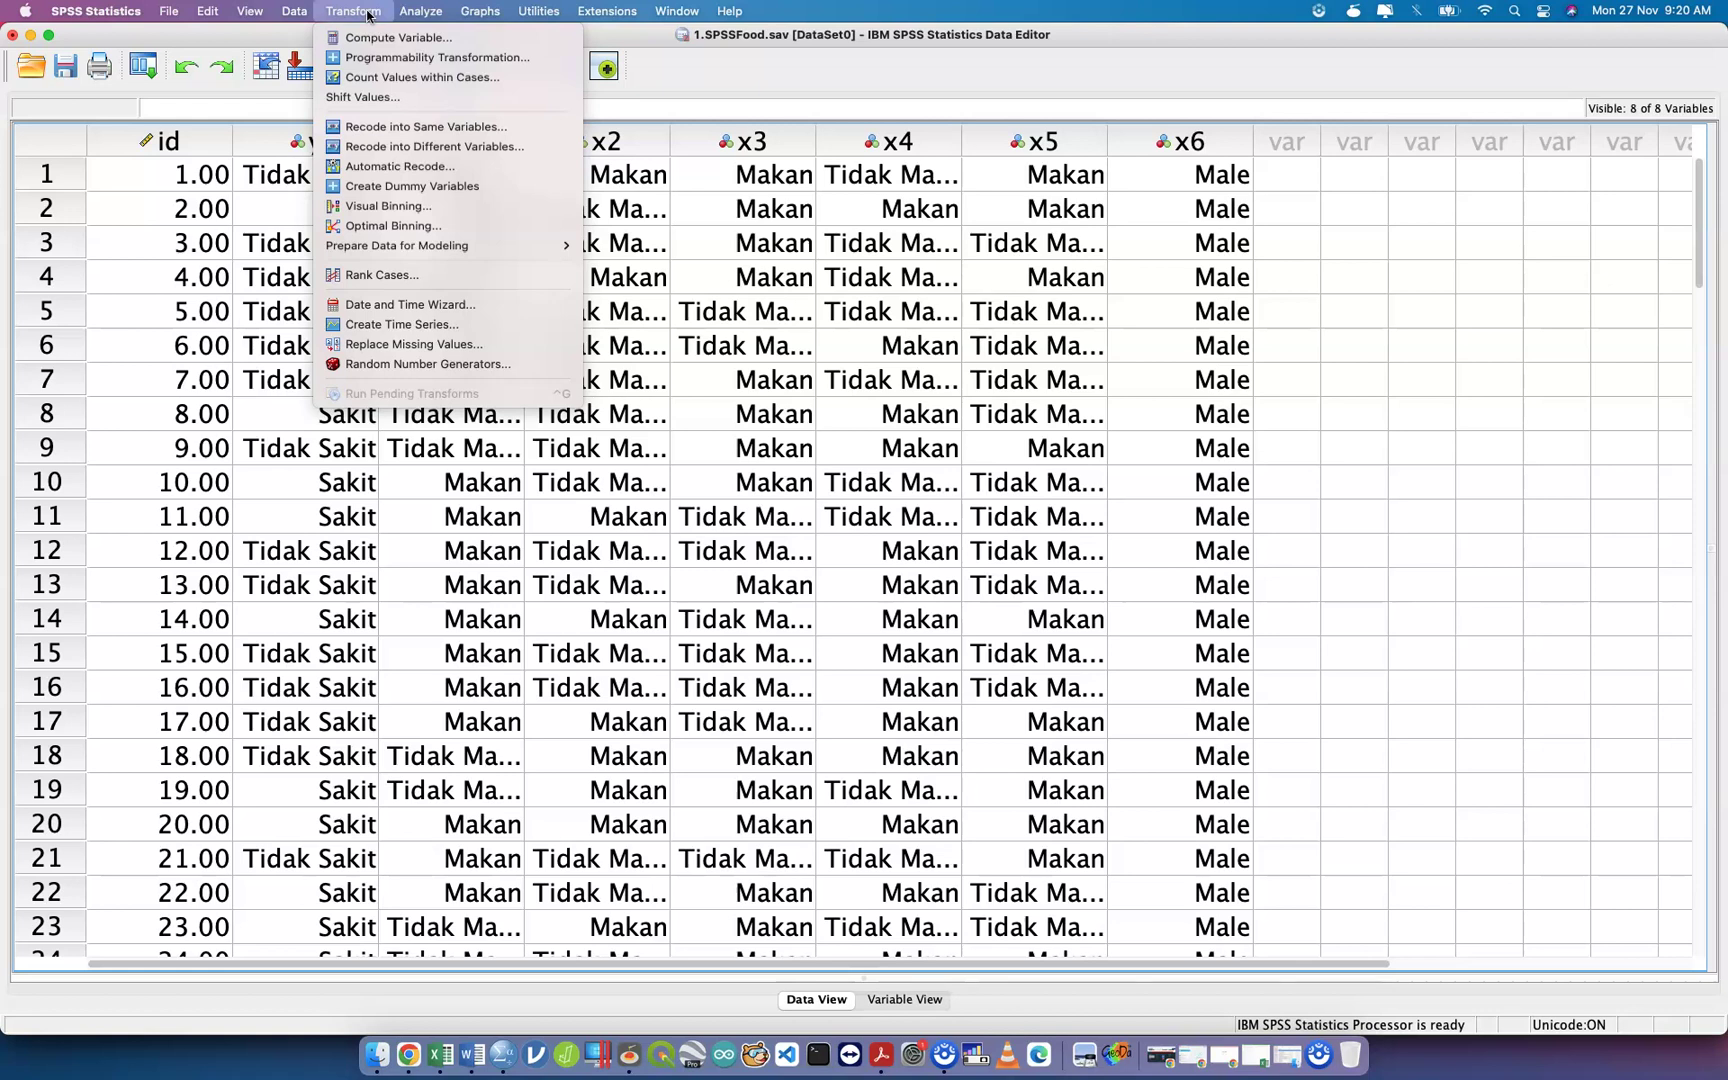
pyautogui.click(456, 307)
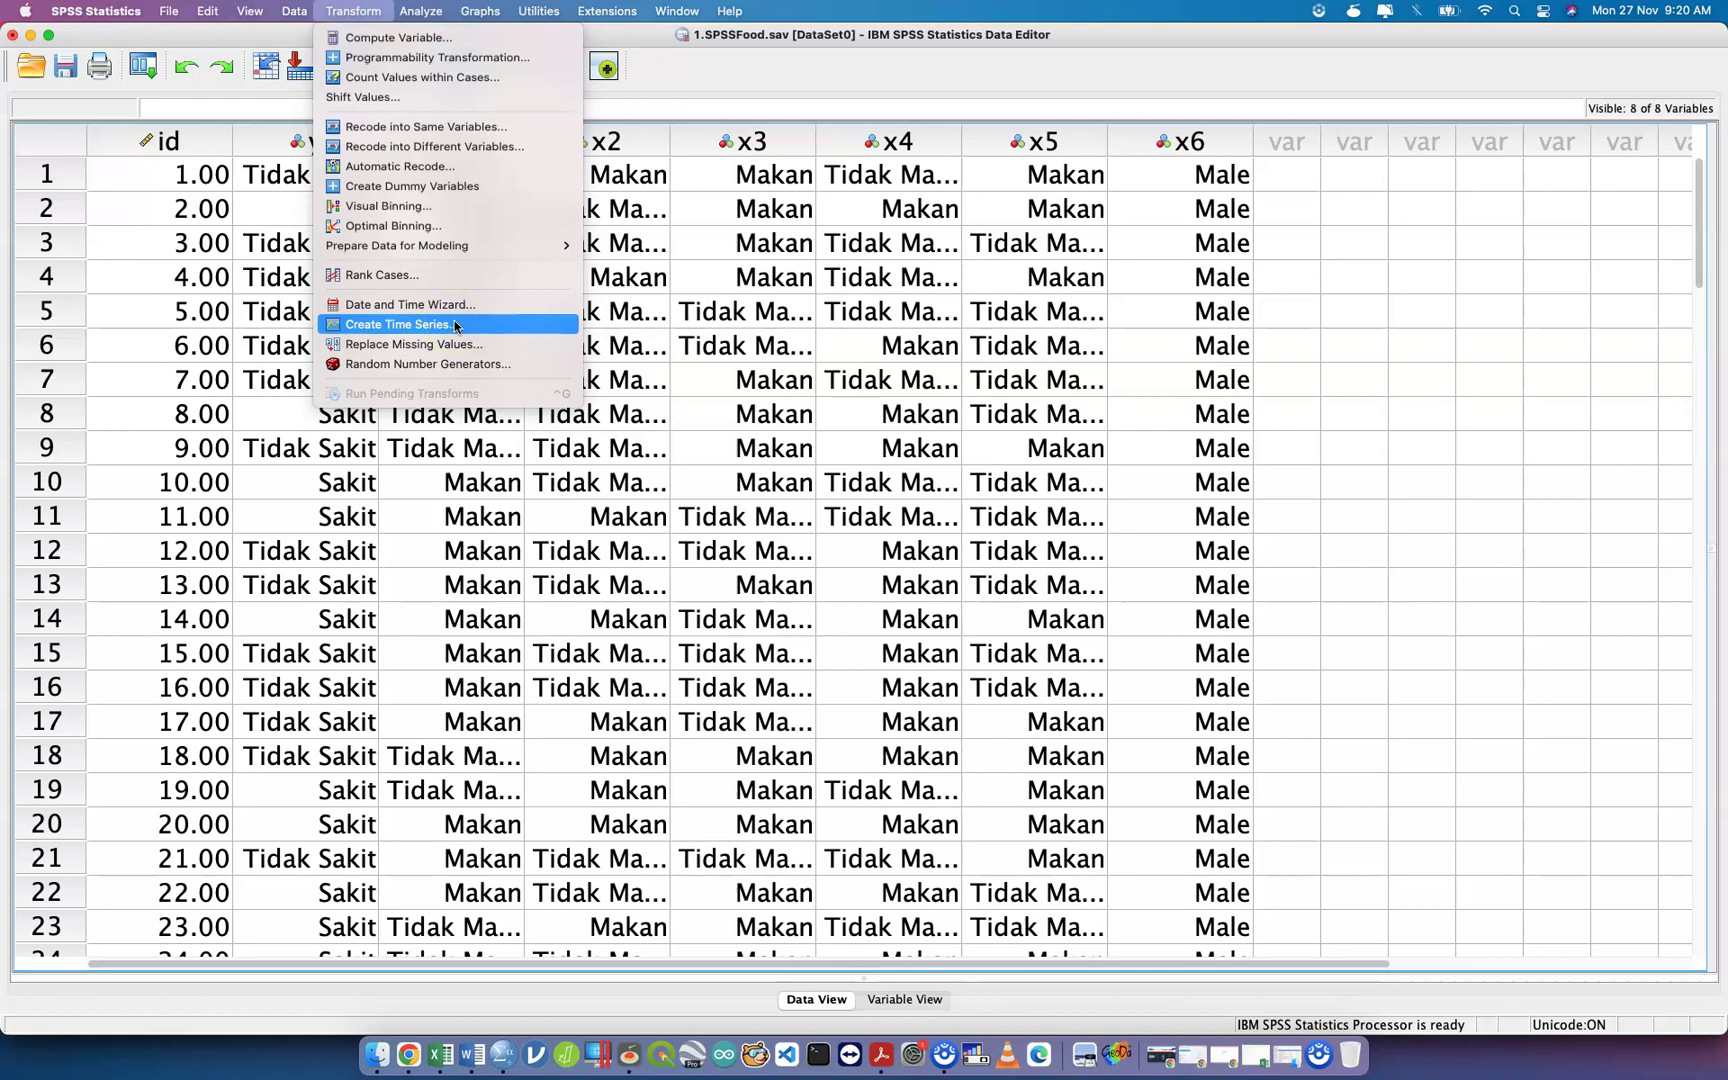
pyautogui.click(455, 326)
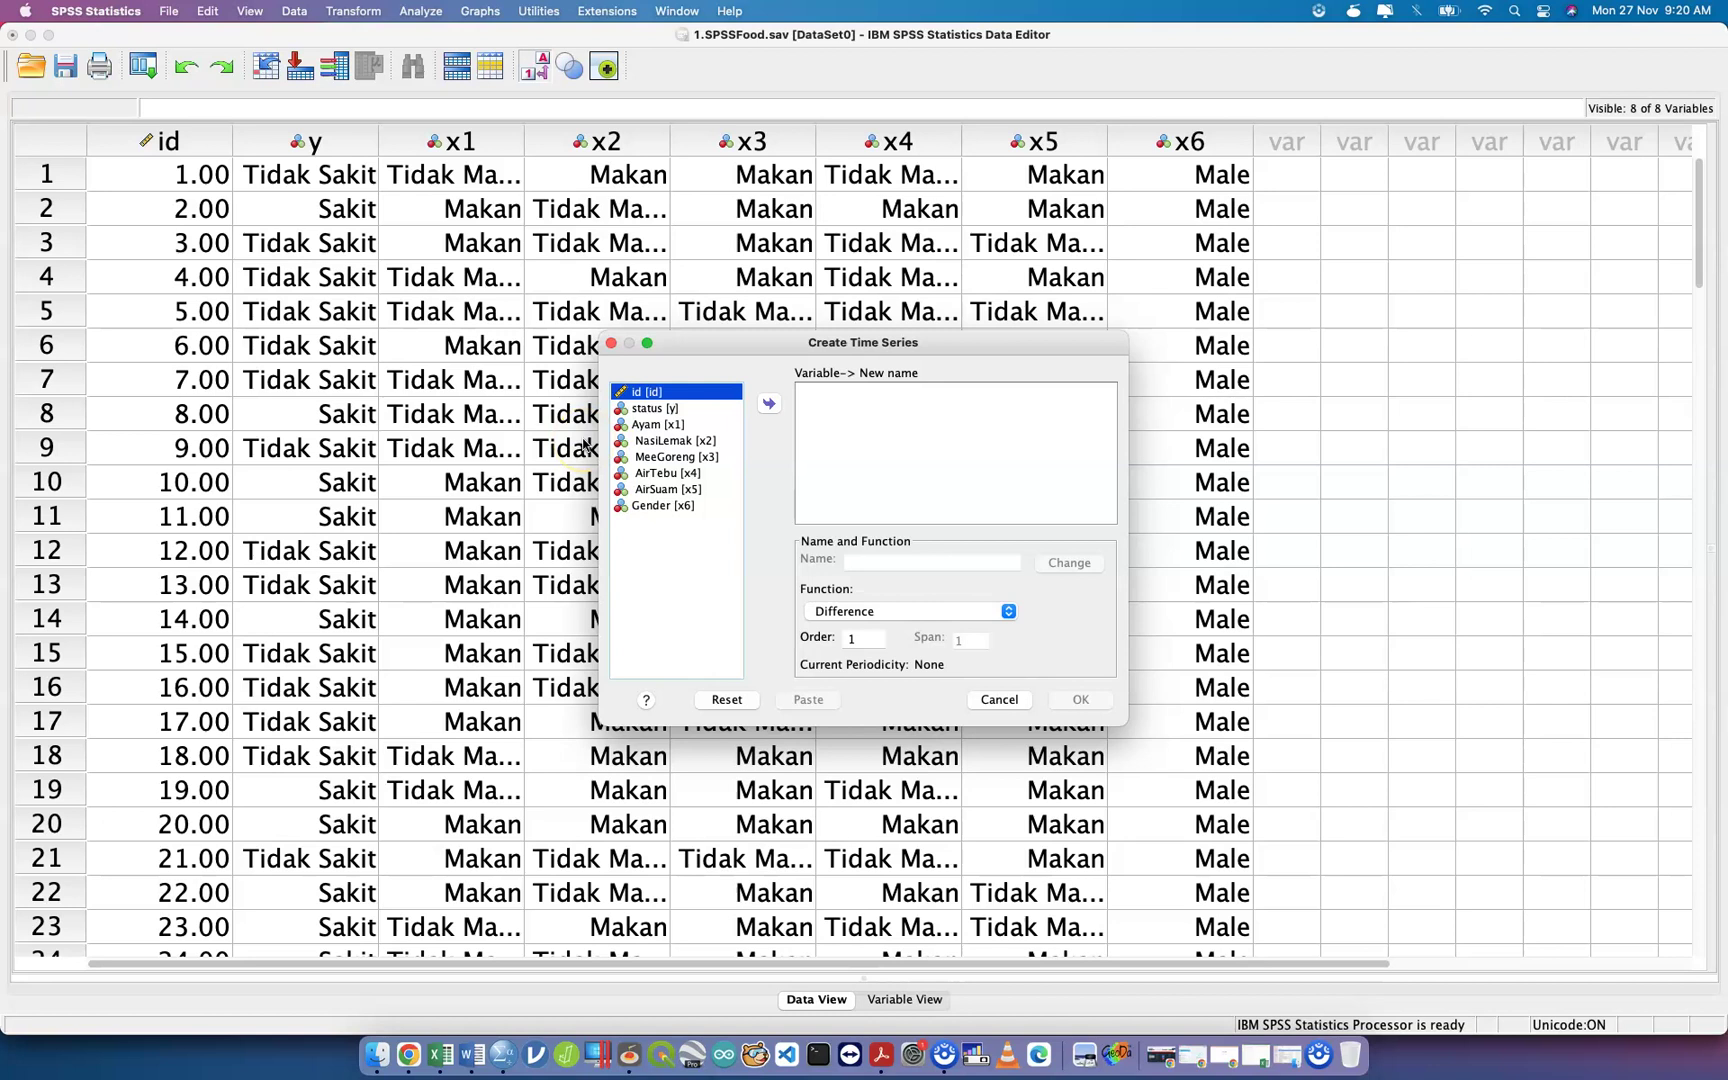
pyautogui.click(708, 516)
pyautogui.click(611, 343)
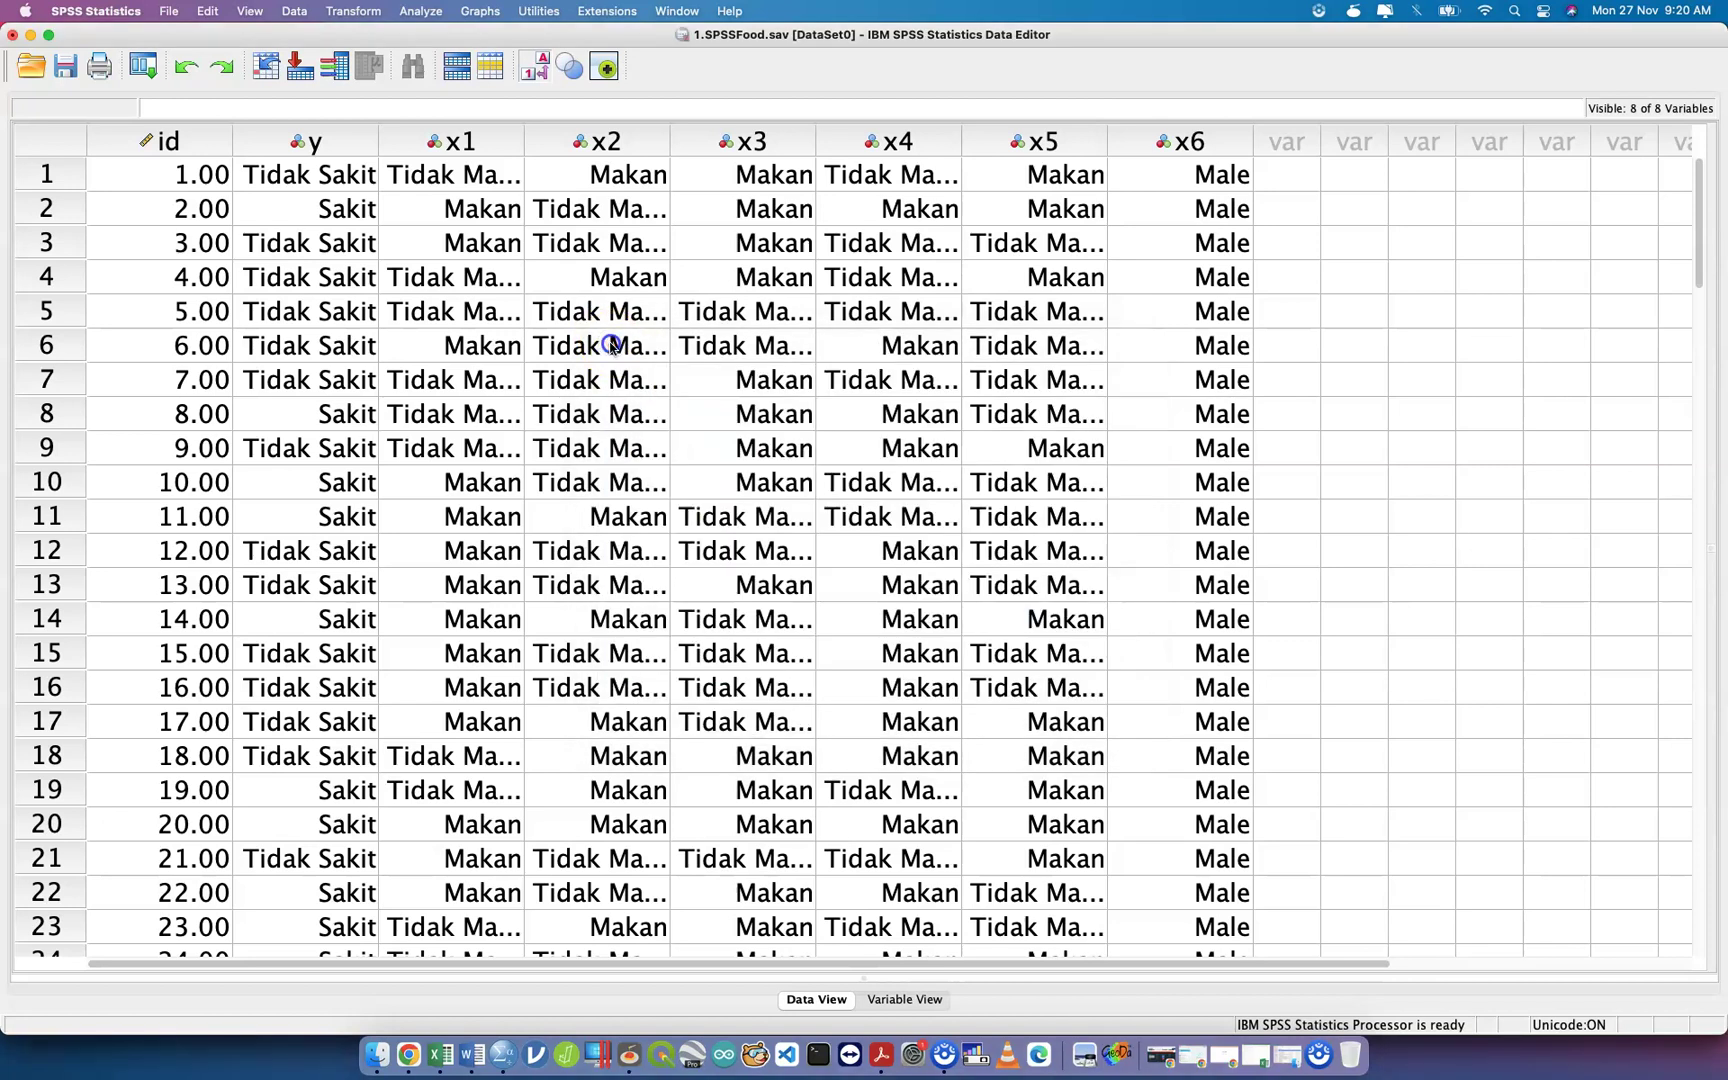
# Switch to the SPSS Journey document in Word and place the cursor on the empty list item 6.
pyautogui.click(415, 12)
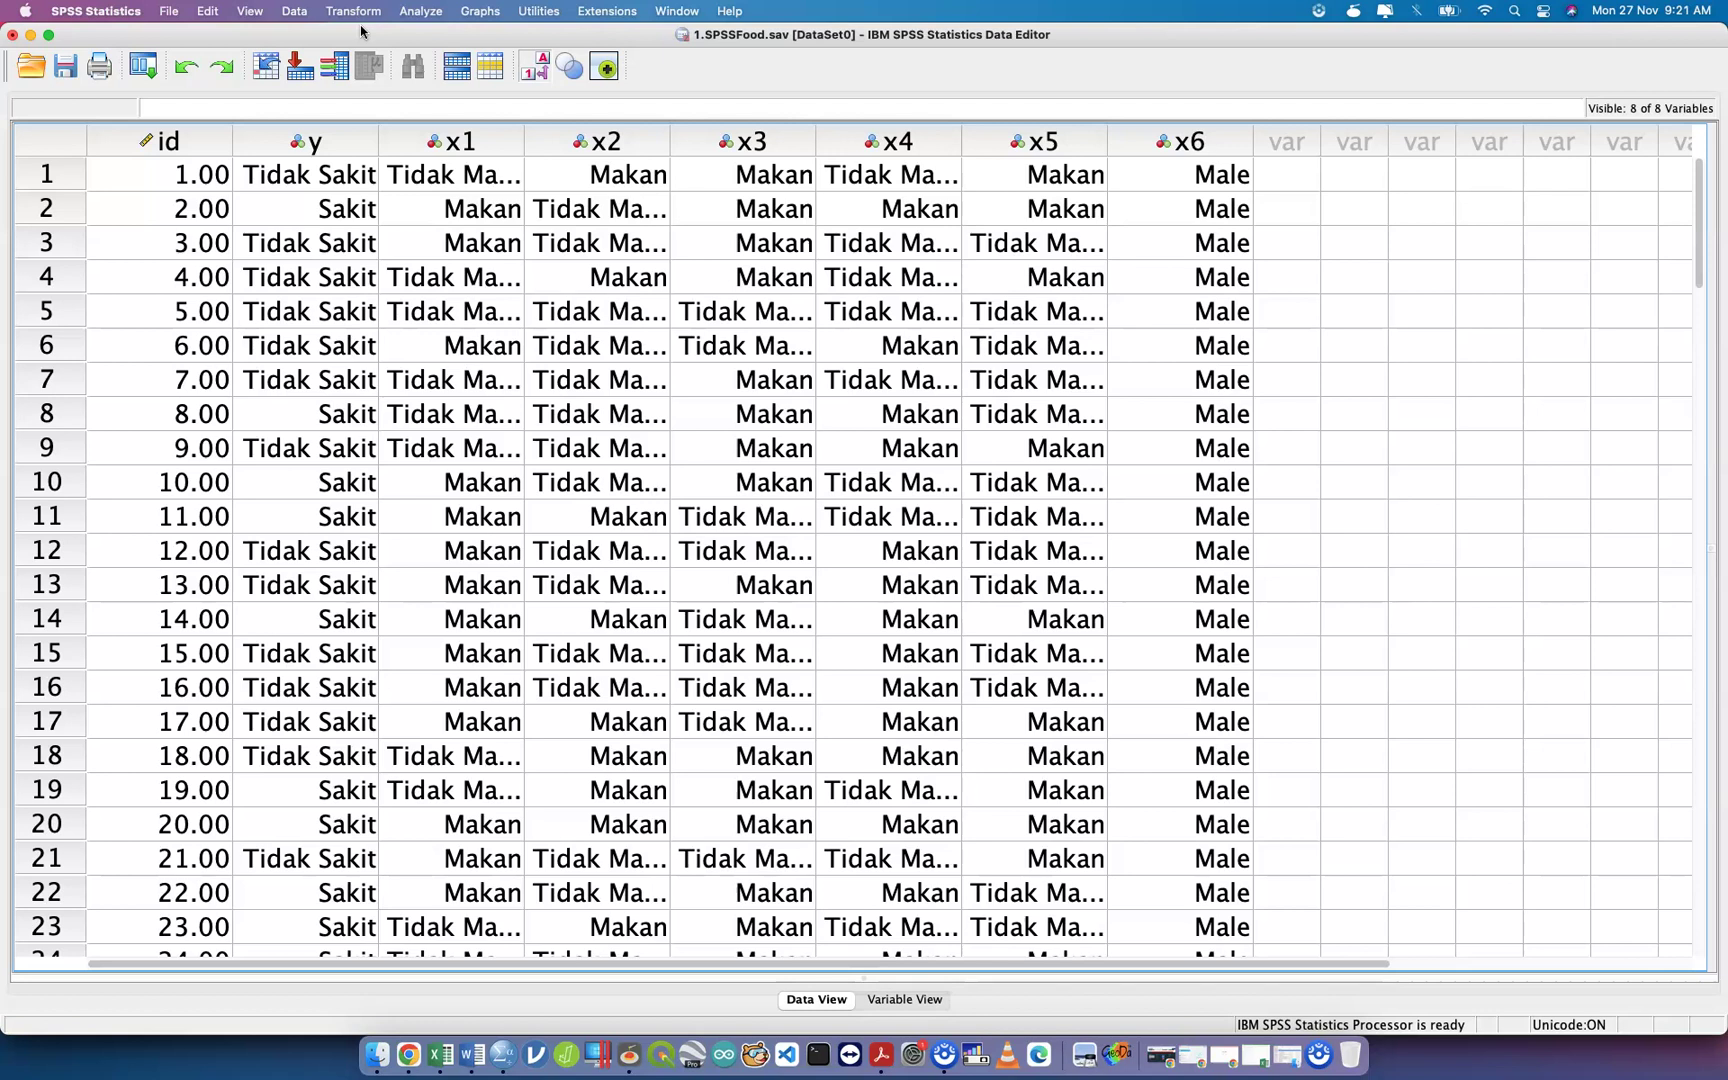
pyautogui.hotkey('ctrl', 'Up')
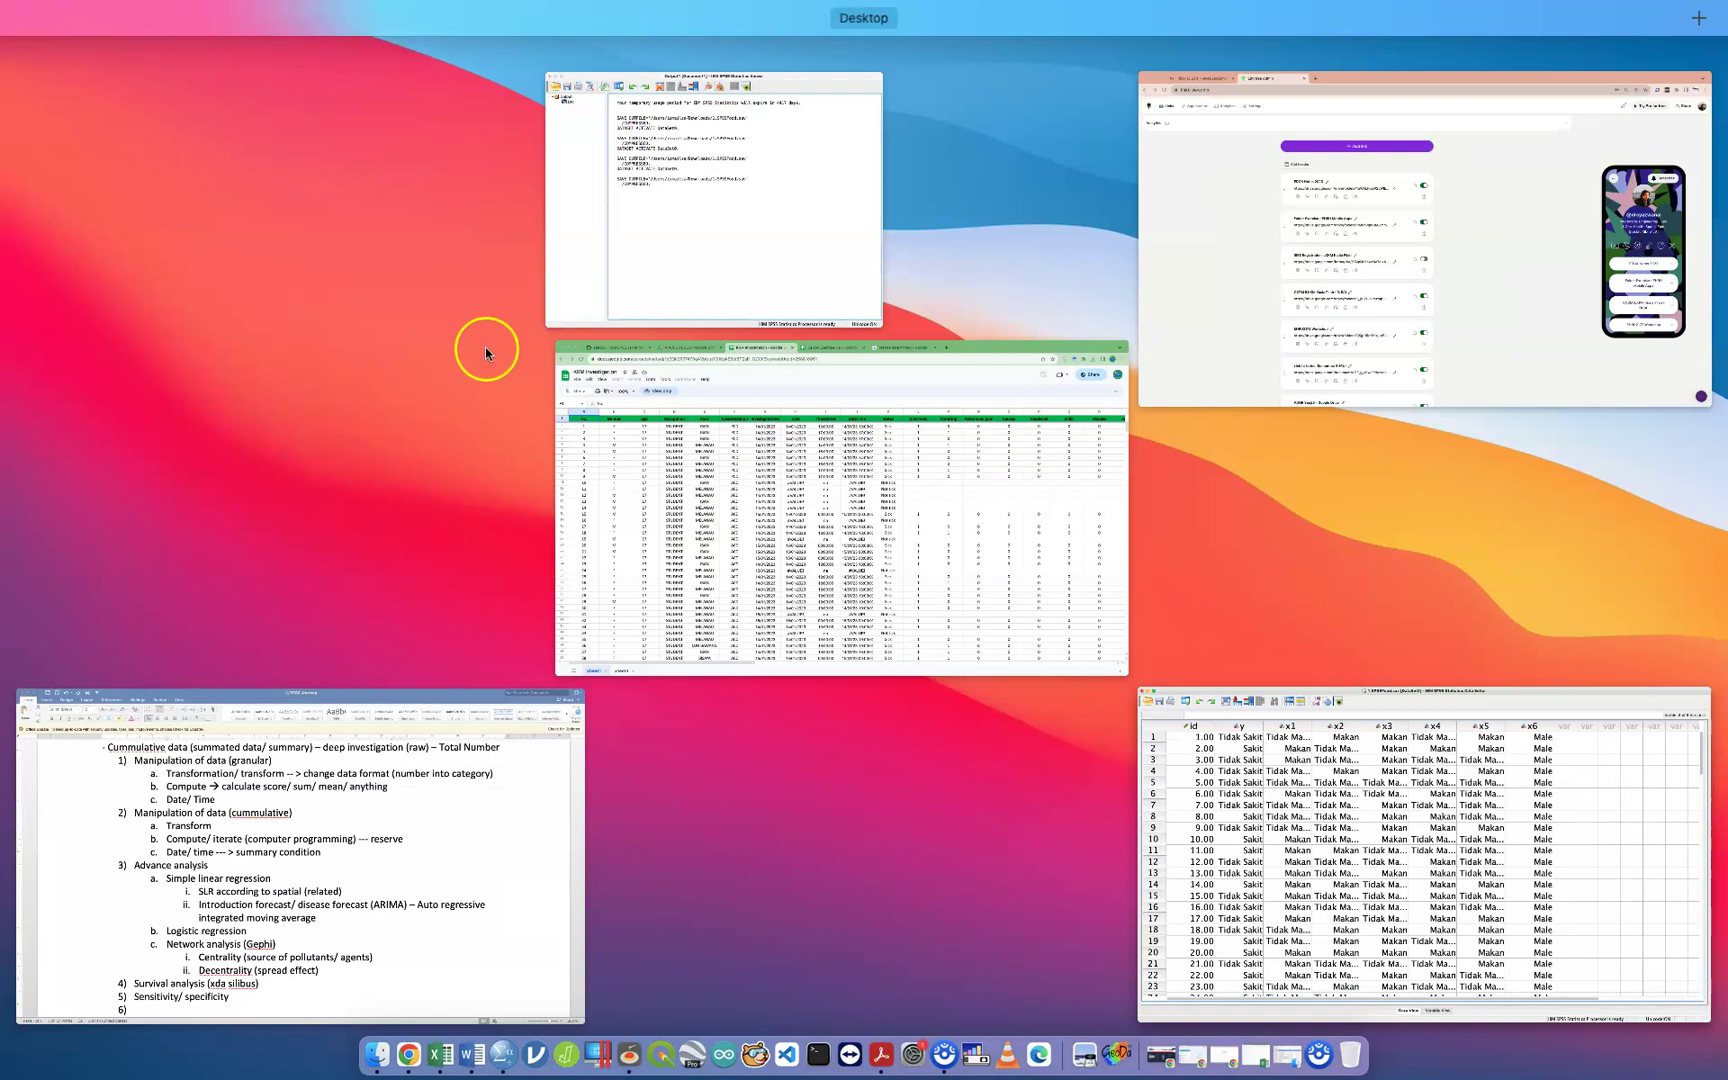
pyautogui.click(418, 983)
pyautogui.click(418, 983)
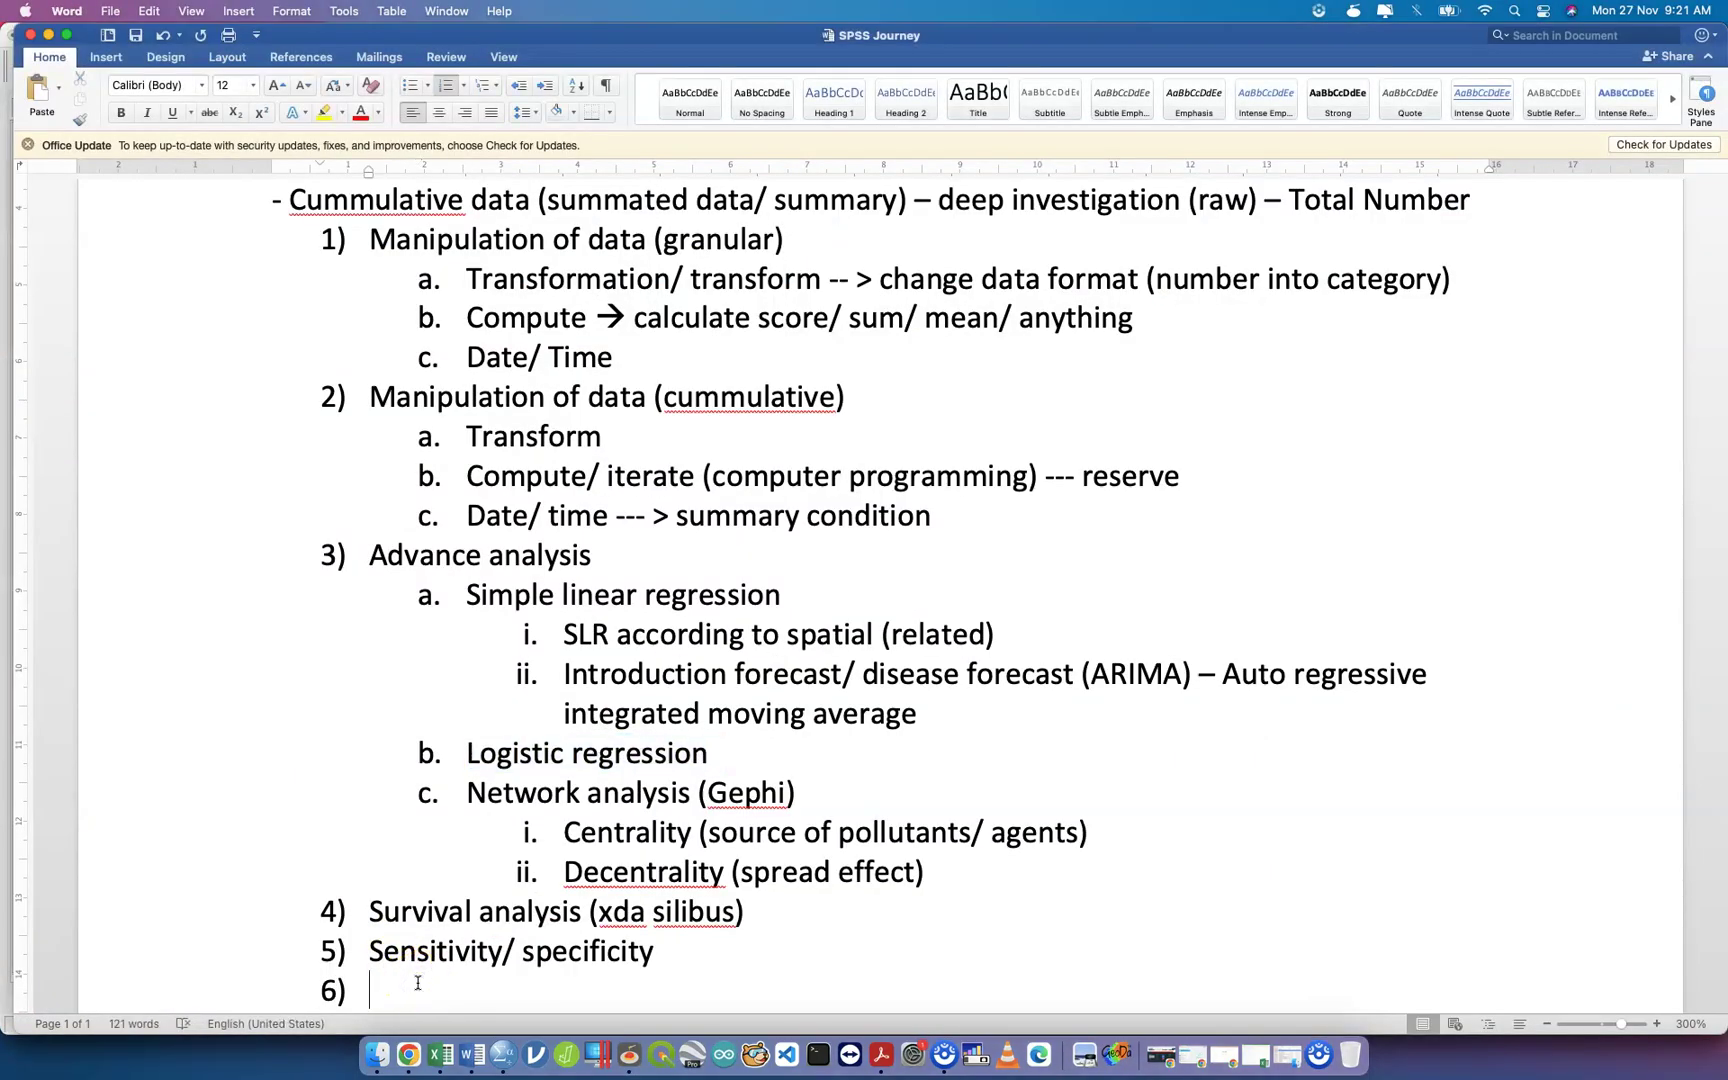
# Enter "Mathematical epidemiology" as list item 6 and correct the spelling of its first word.
pyautogui.write('Mathema')
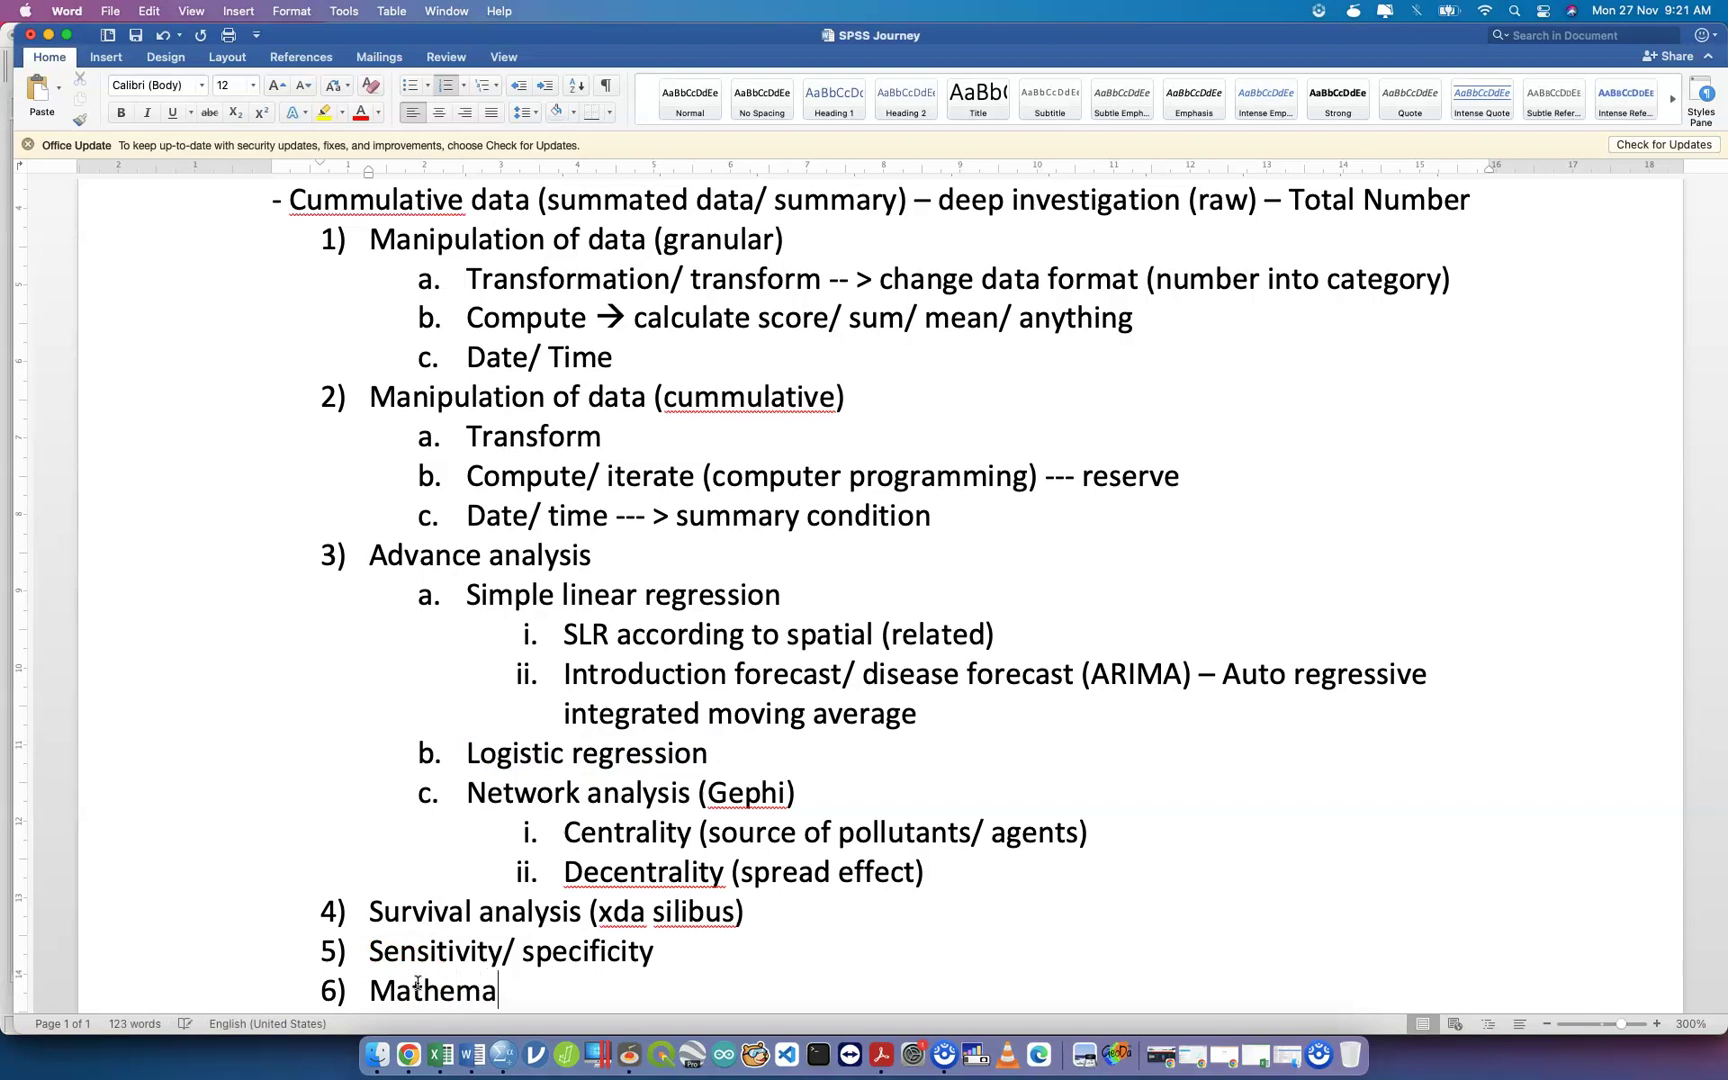
pyautogui.write('thical epidemiology')
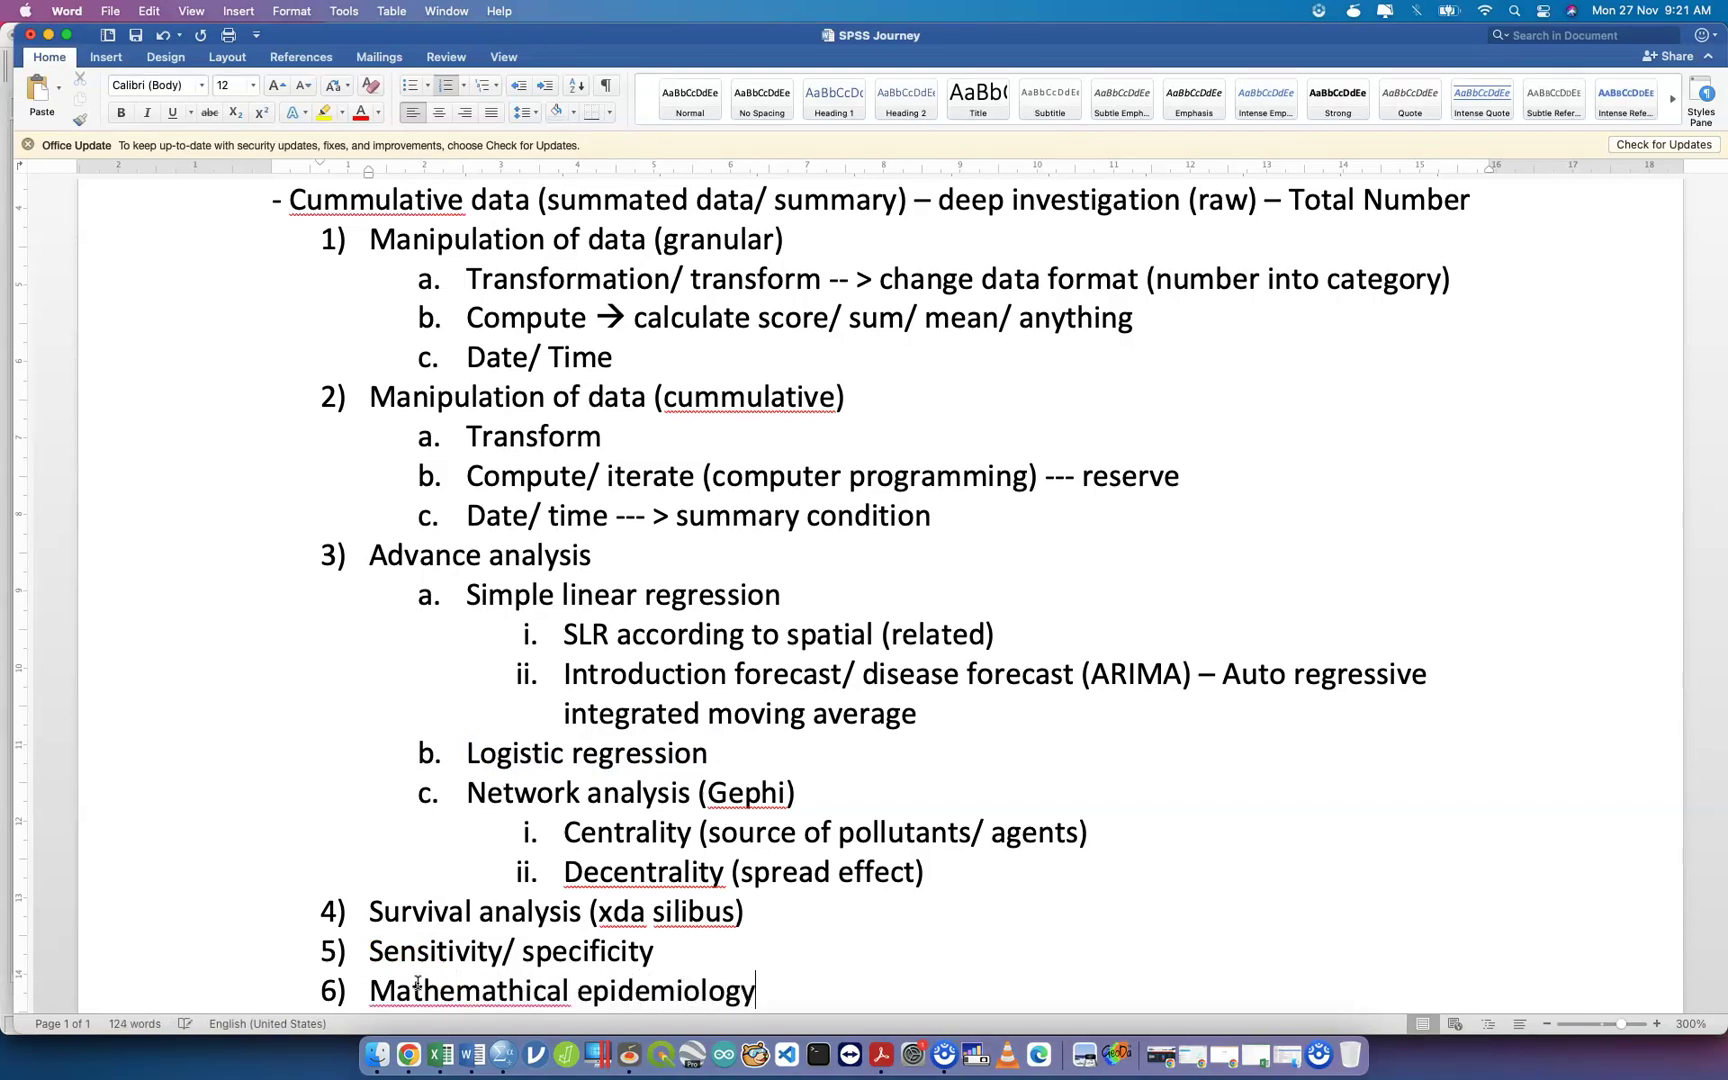
pyautogui.scroll(-3, 417, 984)
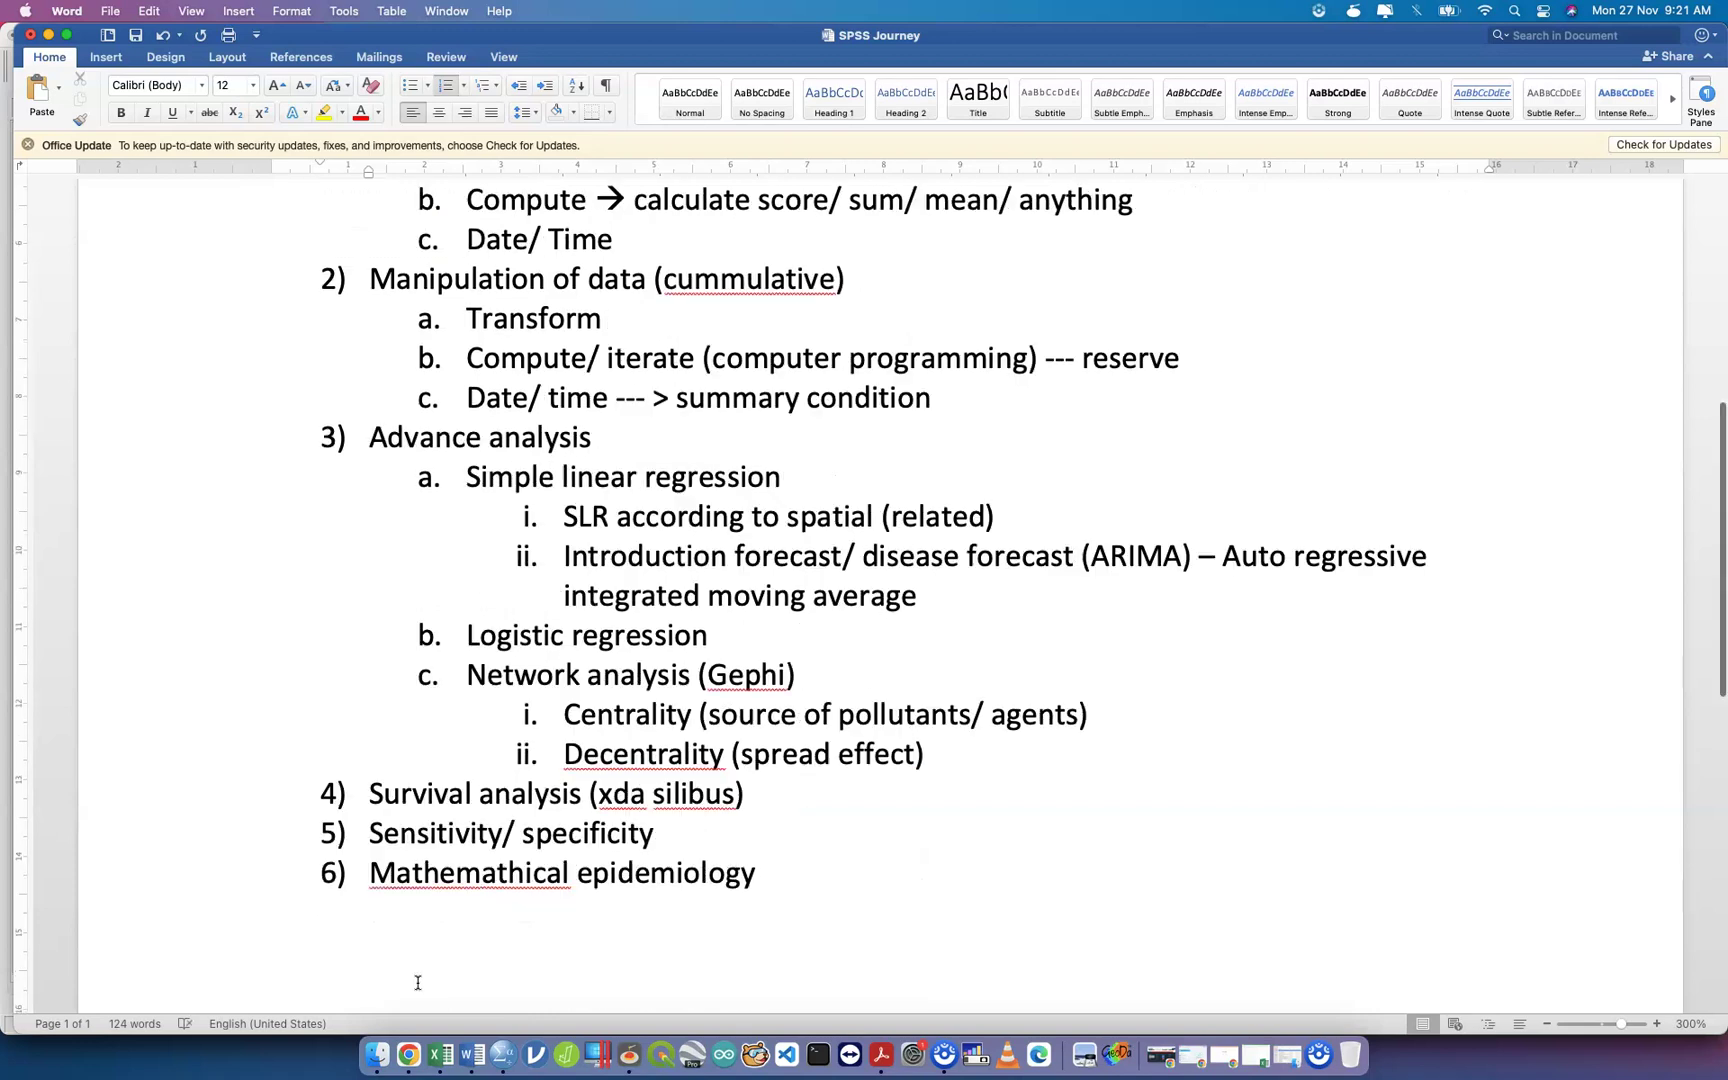
pyautogui.rightClick(425, 868)
pyautogui.click(678, 767)
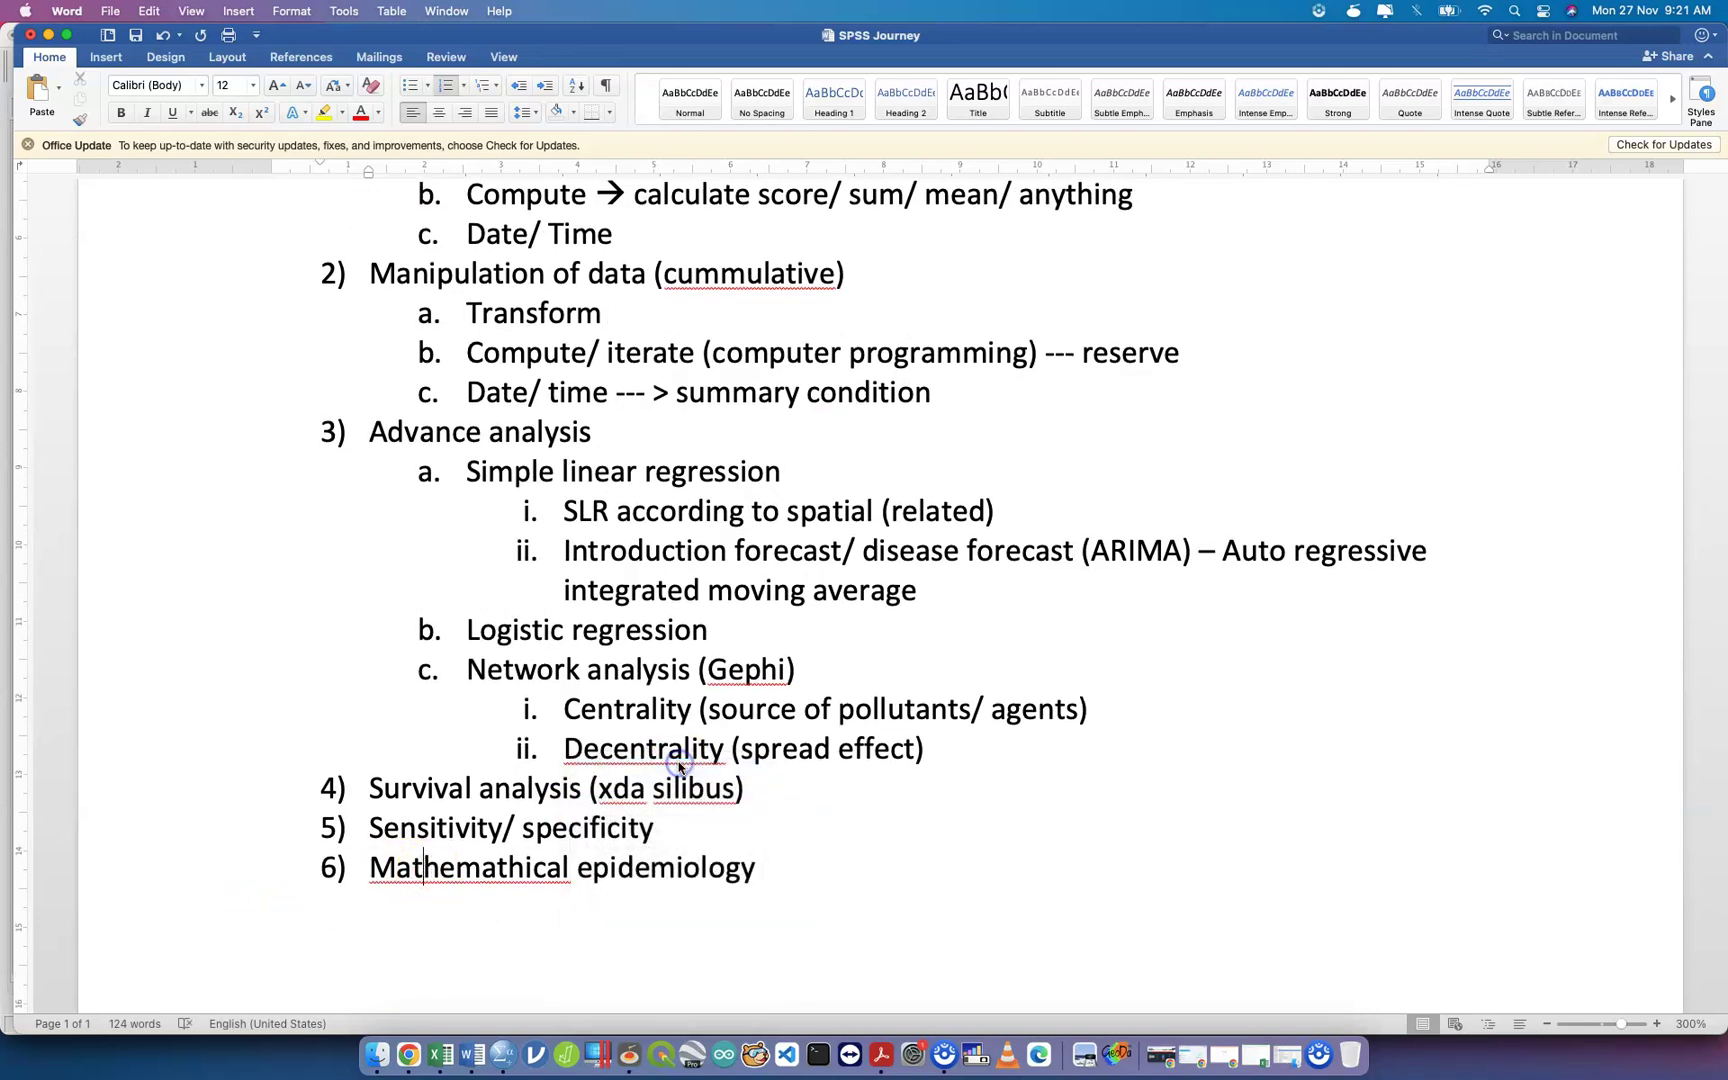
# Switch to Chrome, search Google for geogebra in a new tab and open the GeoGebra website.
pyautogui.hotkey('ctrl', 'Up')
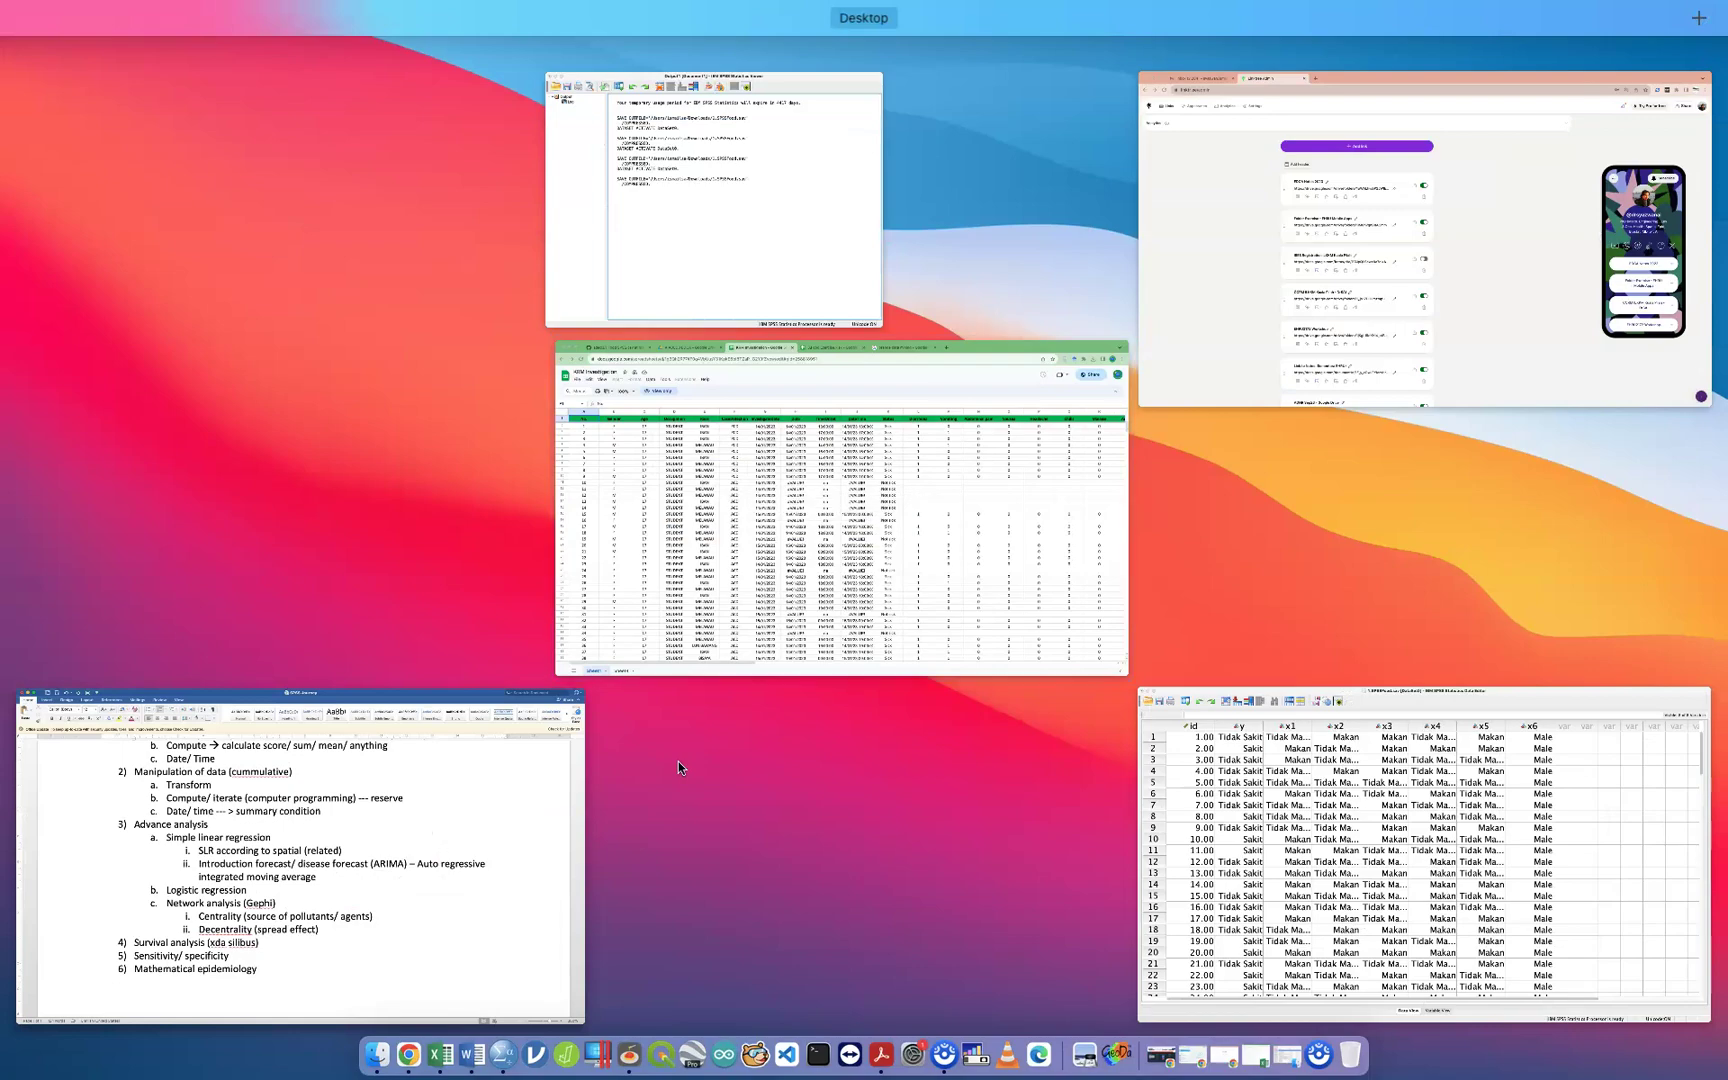
pyautogui.click(700, 650)
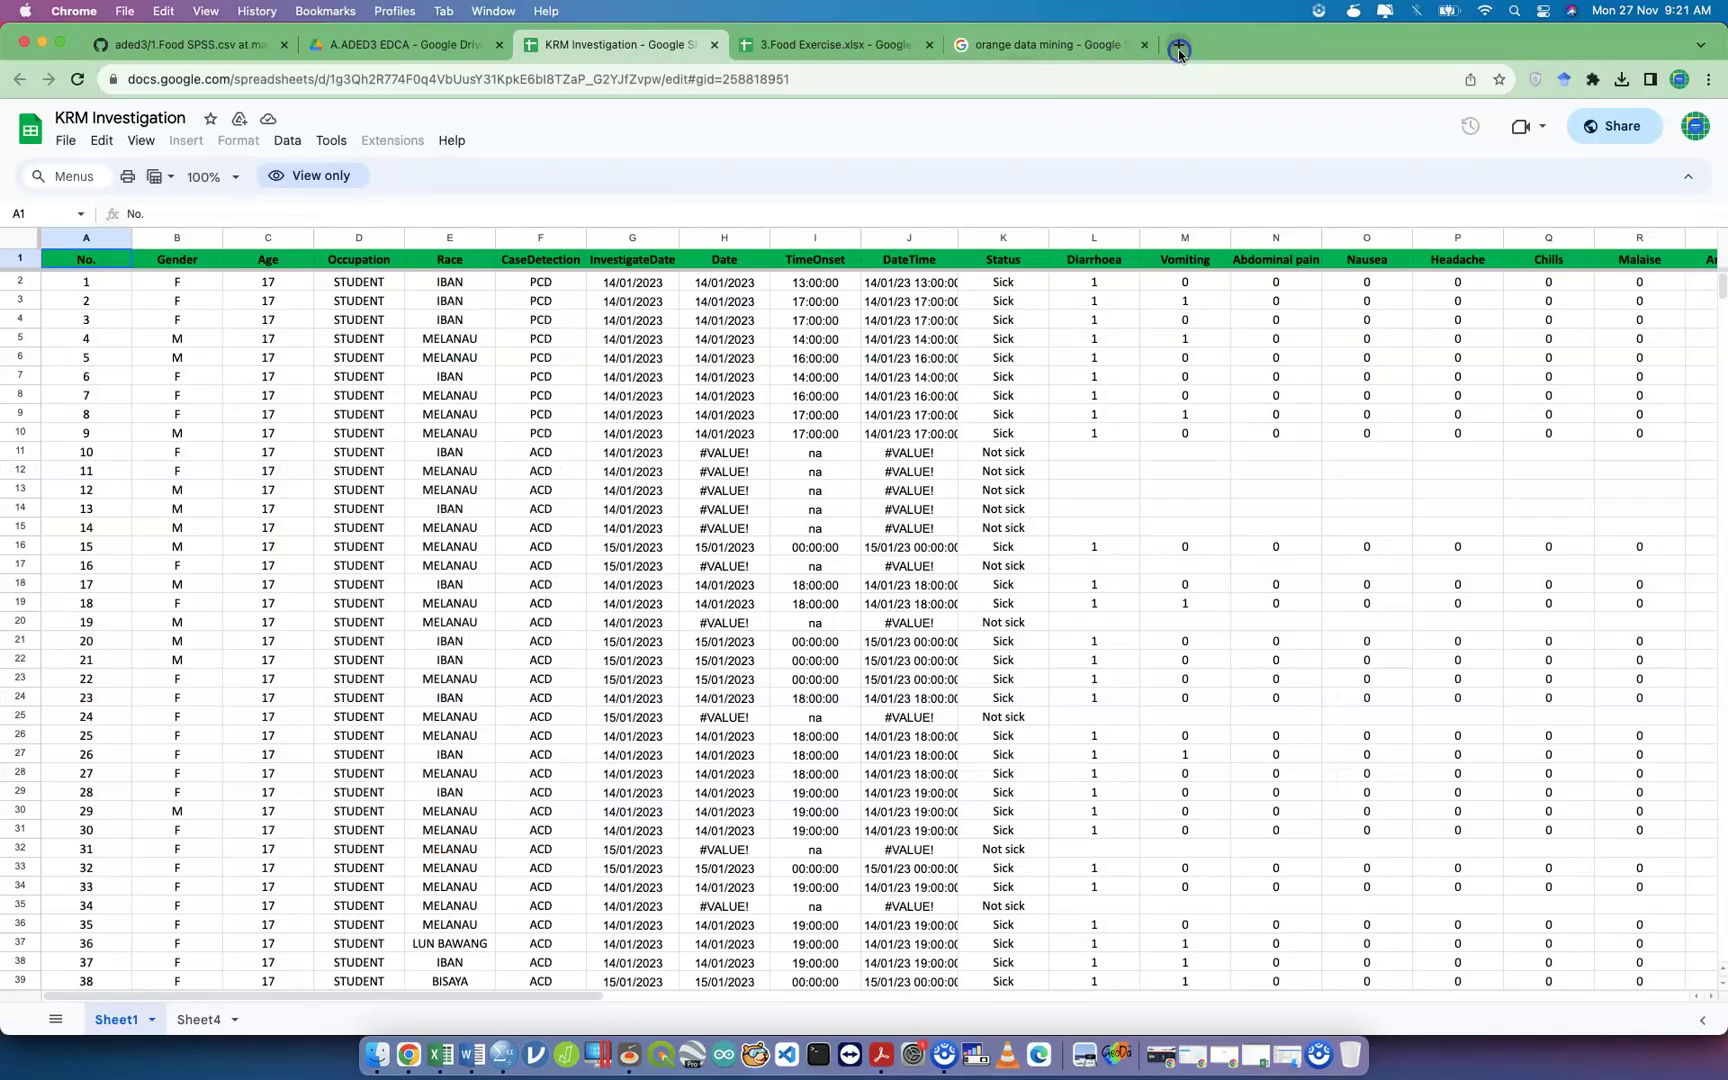
pyautogui.click(1179, 45)
pyautogui.write('geogebra')
pyautogui.press('Return')
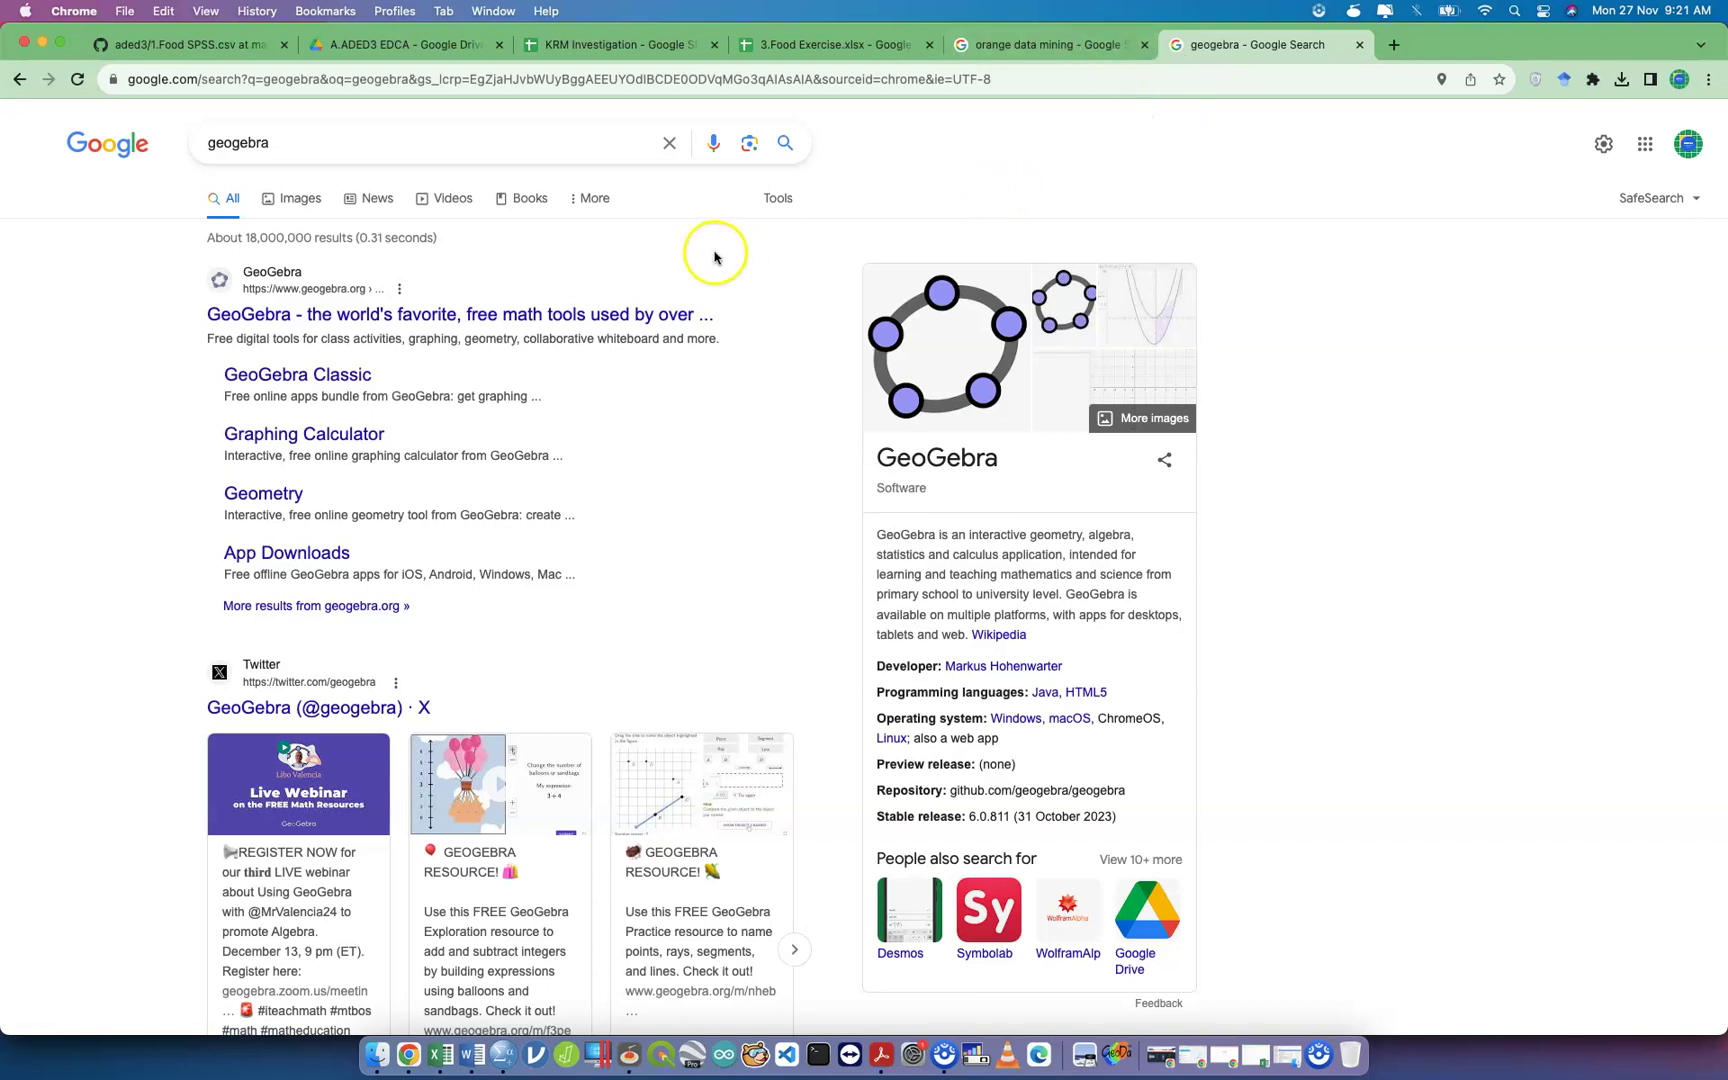
pyautogui.click(650, 315)
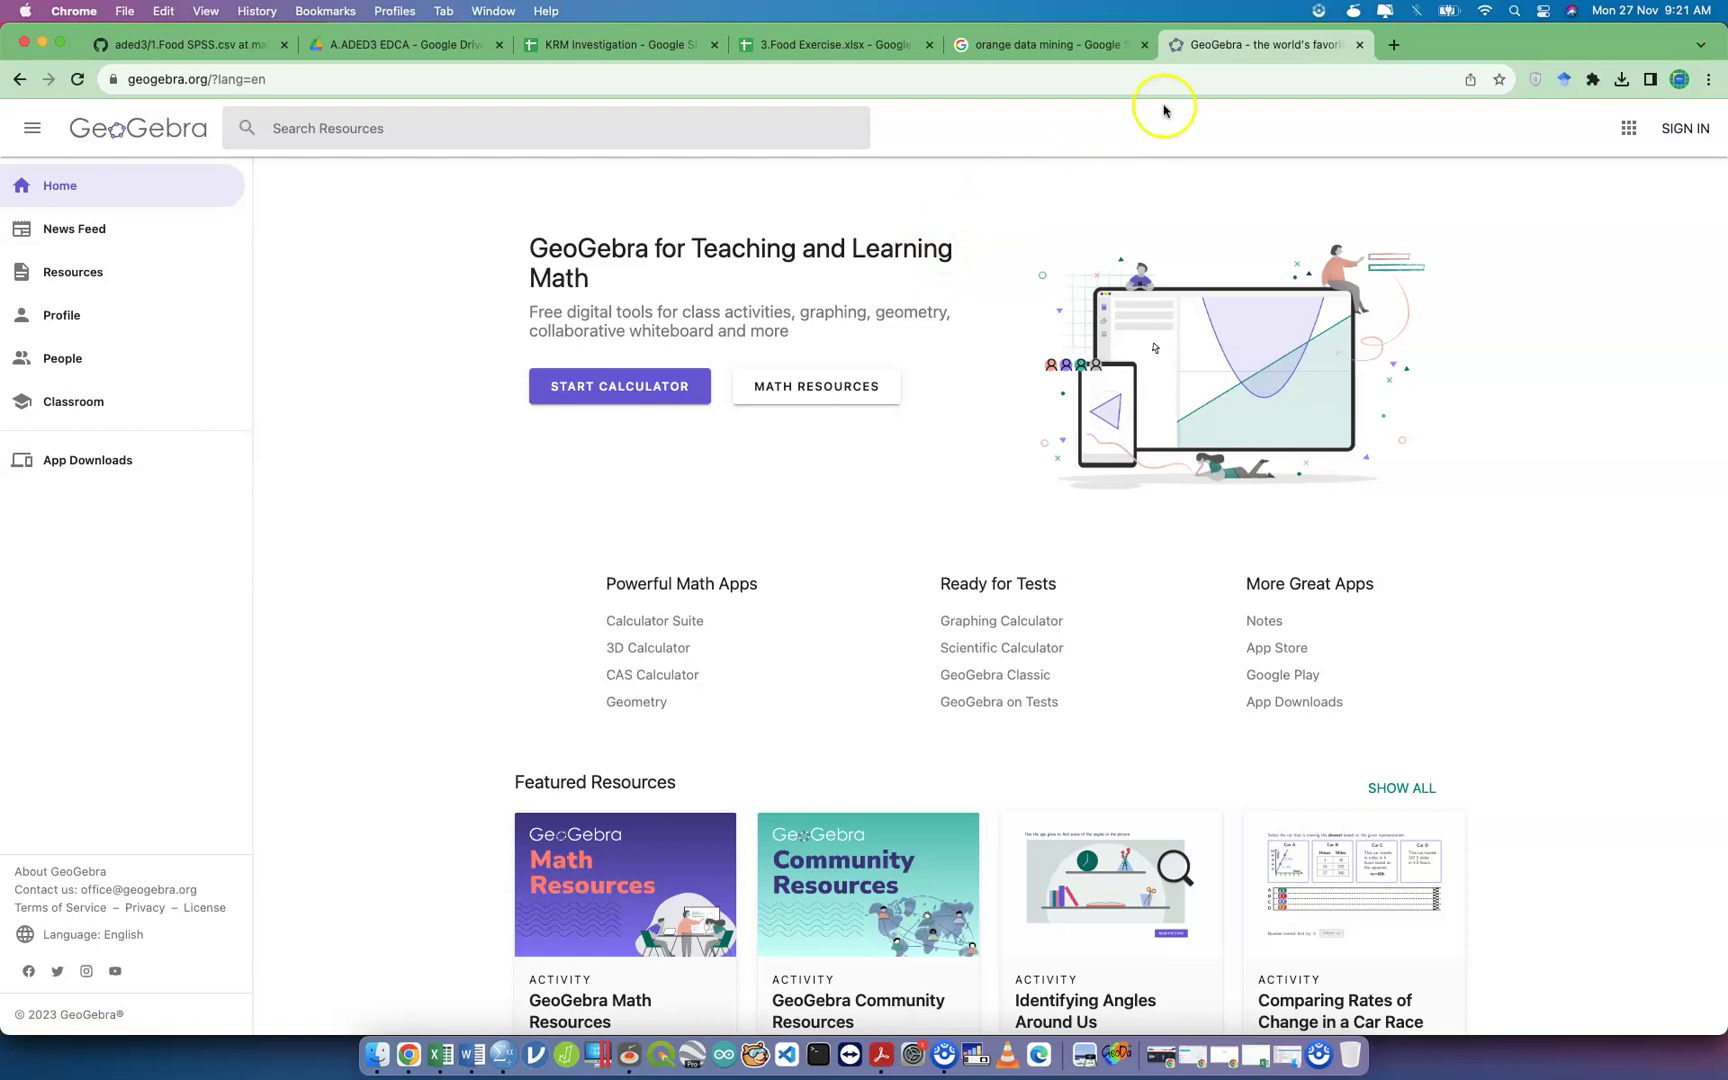
# Close the GeoGebra page and switch back to the 1.SPSSFood.sav data in SPSS.
pyautogui.click(1363, 47)
pyautogui.hotkey('ctrl', 'Up')
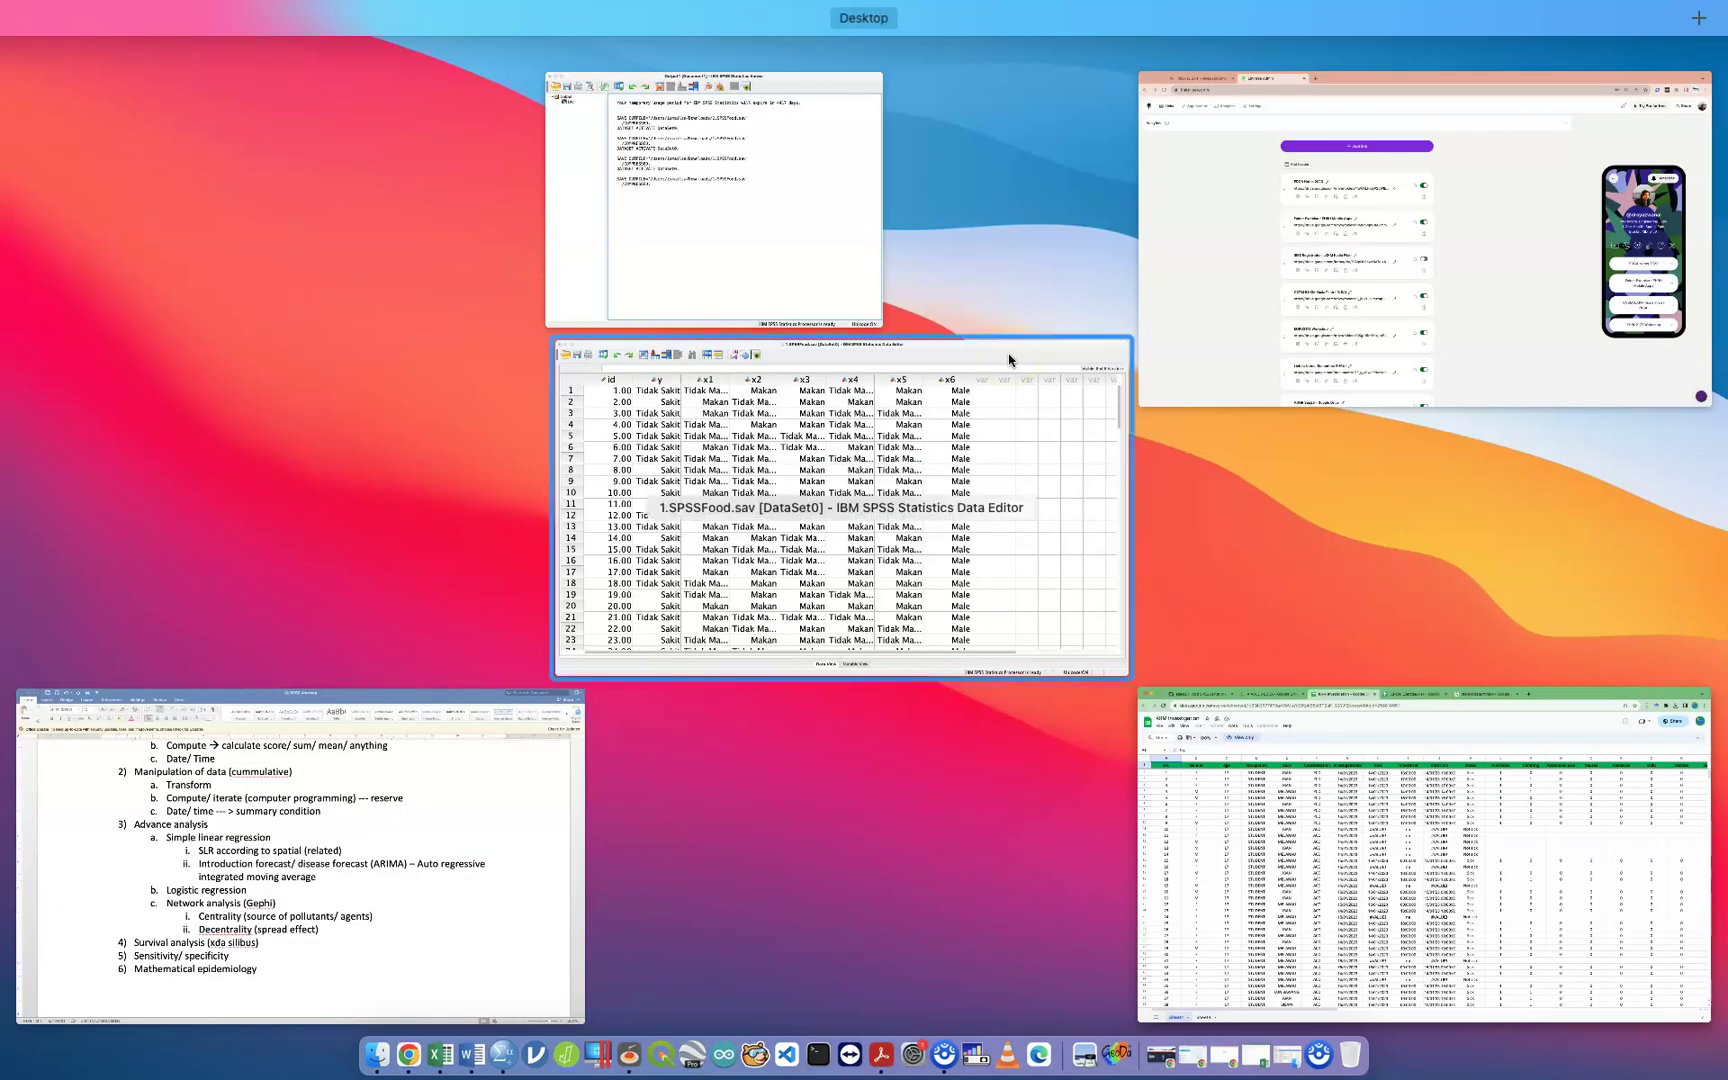
pyautogui.click(1008, 358)
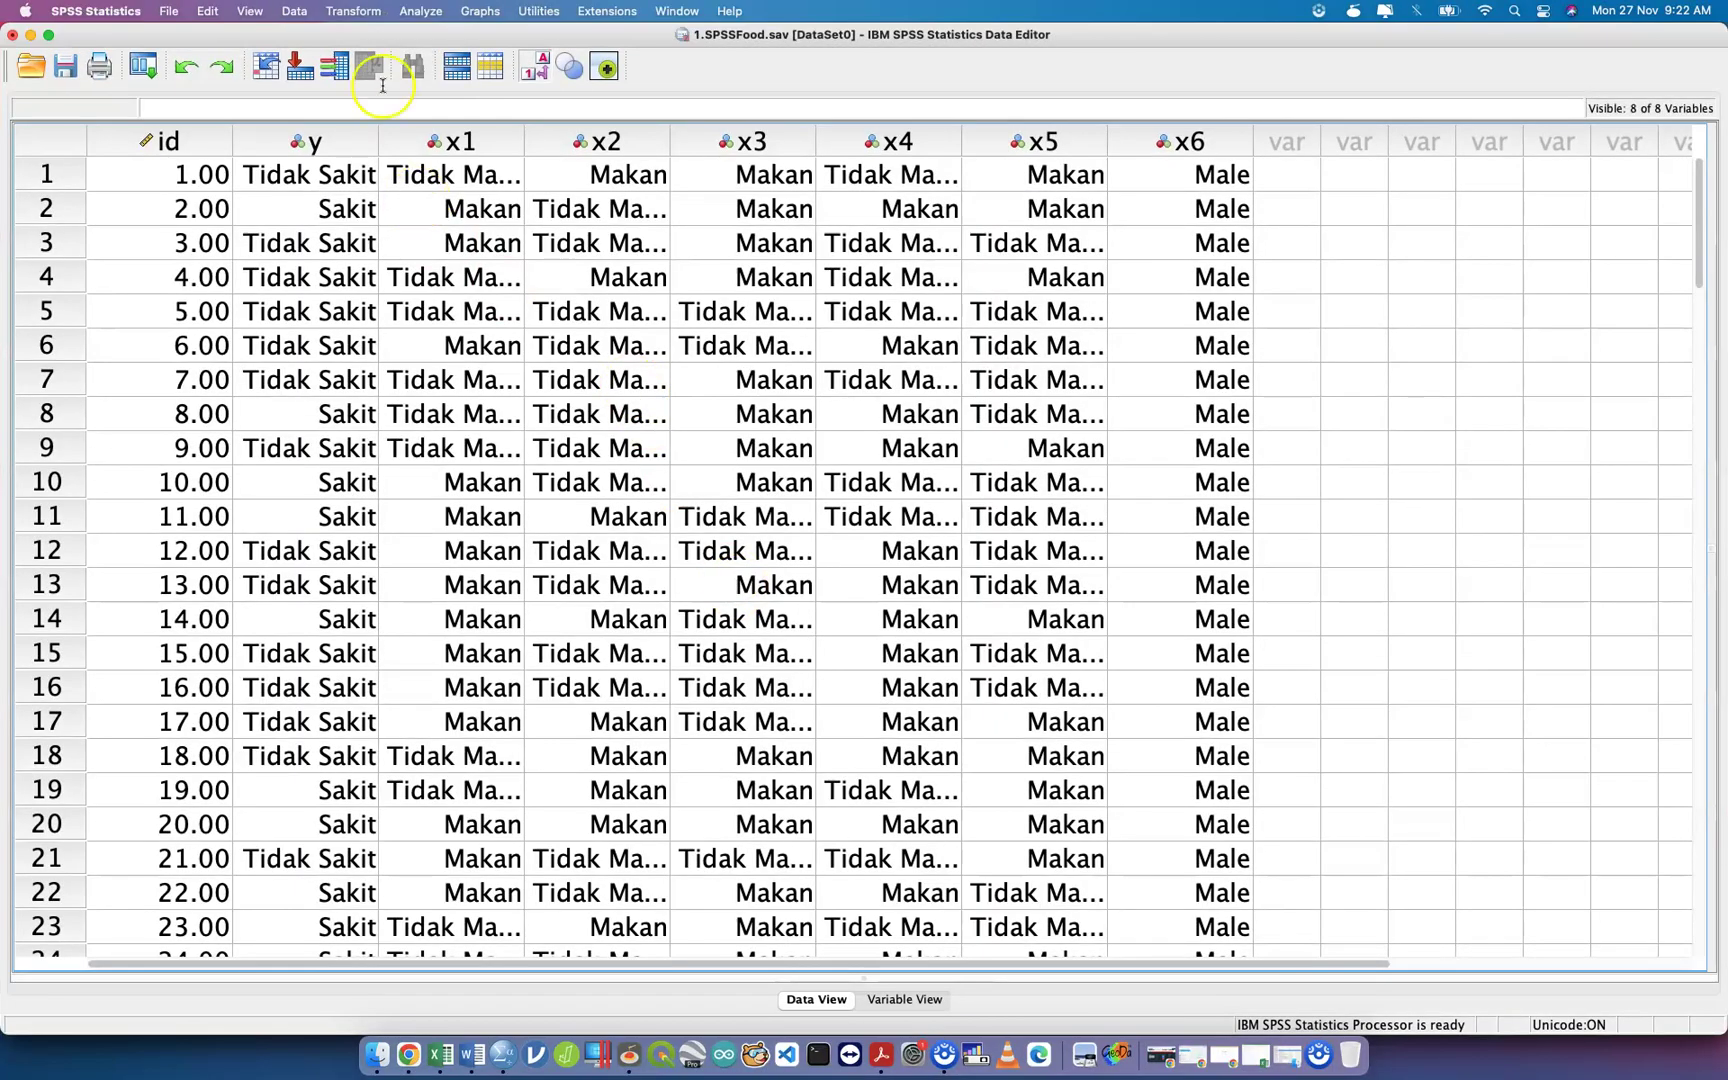
# Look through the Bayesian statistics procedures and the commands for managing and transforming data.
pyautogui.click(300, 11)
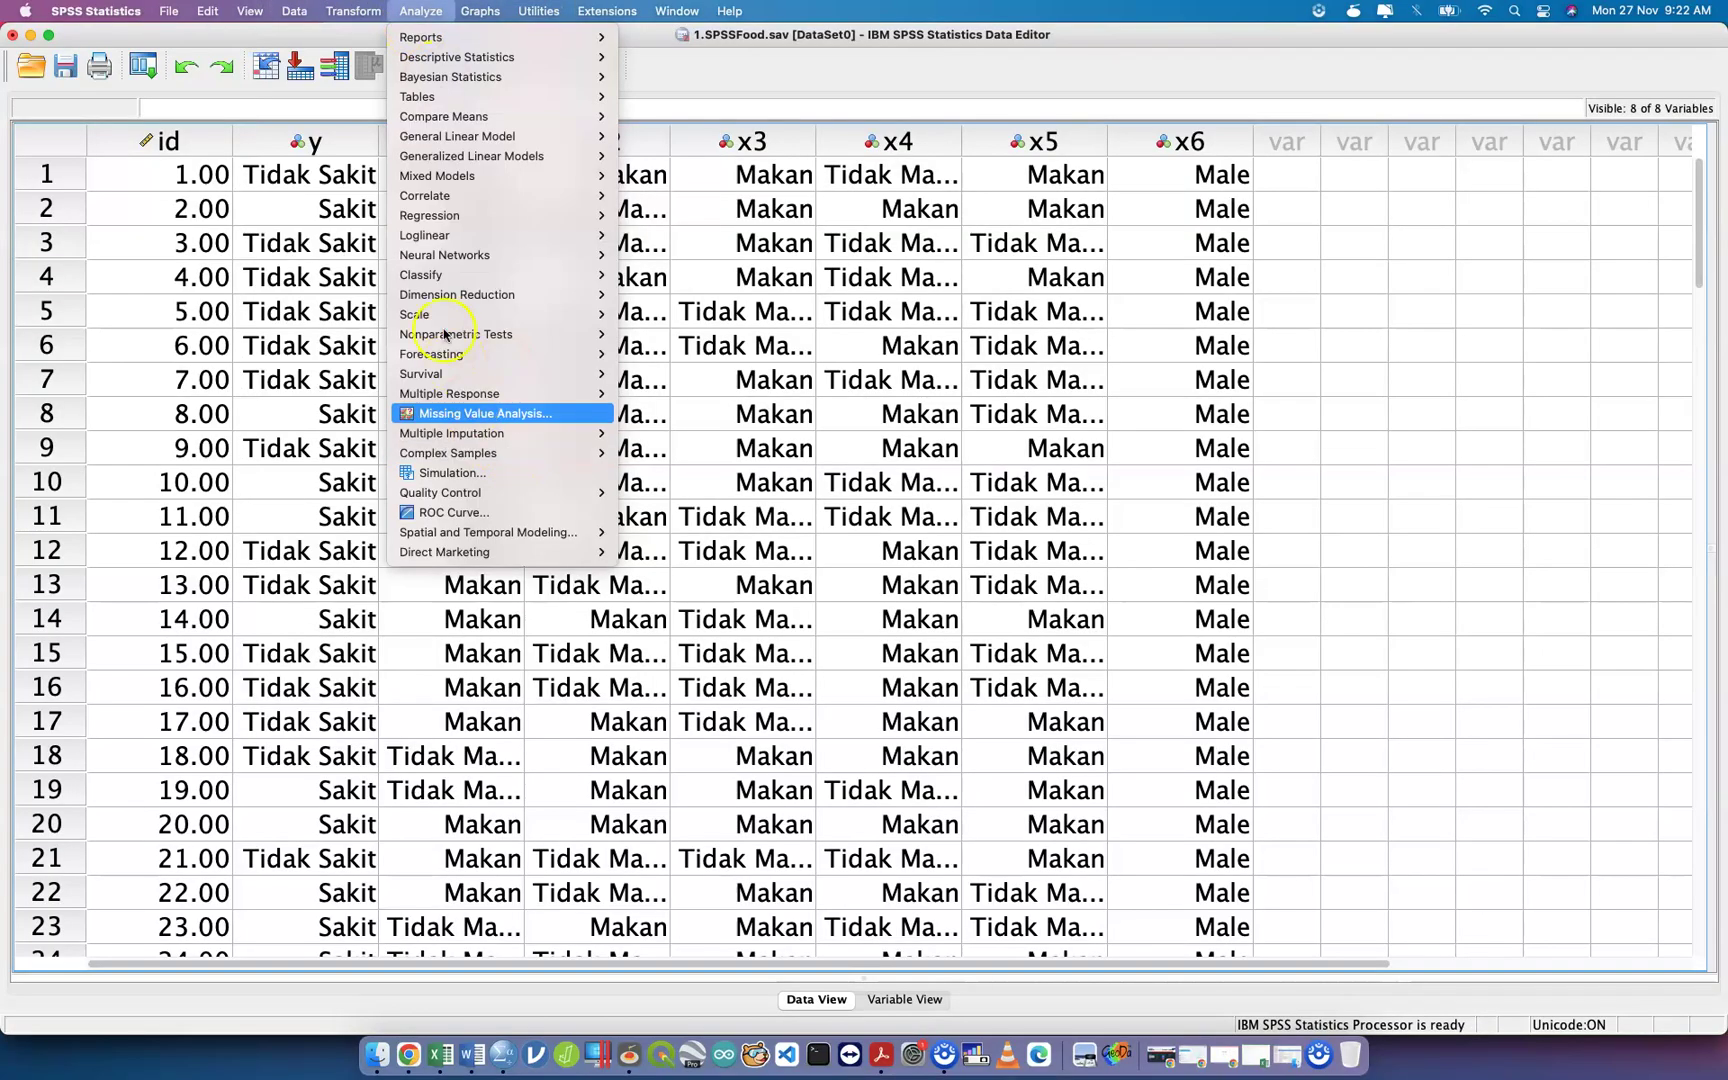
pyautogui.moveTo(443, 332)
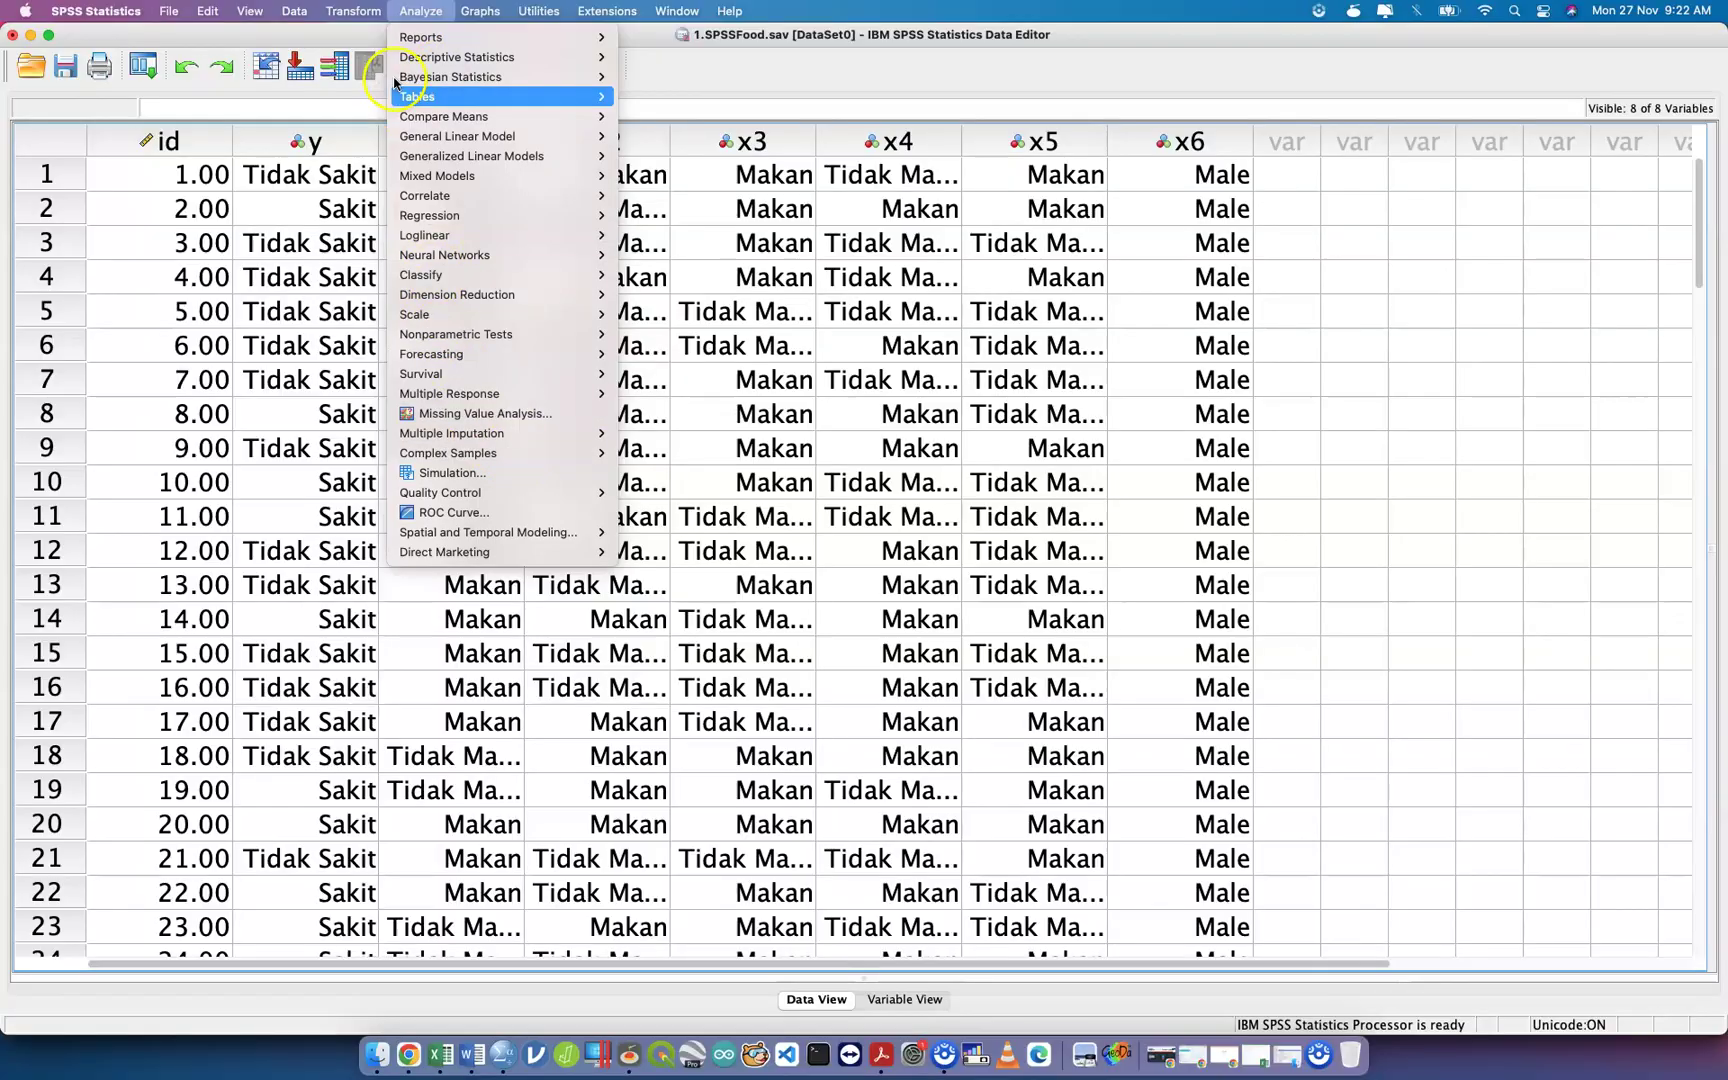
pyautogui.moveTo(425, 76)
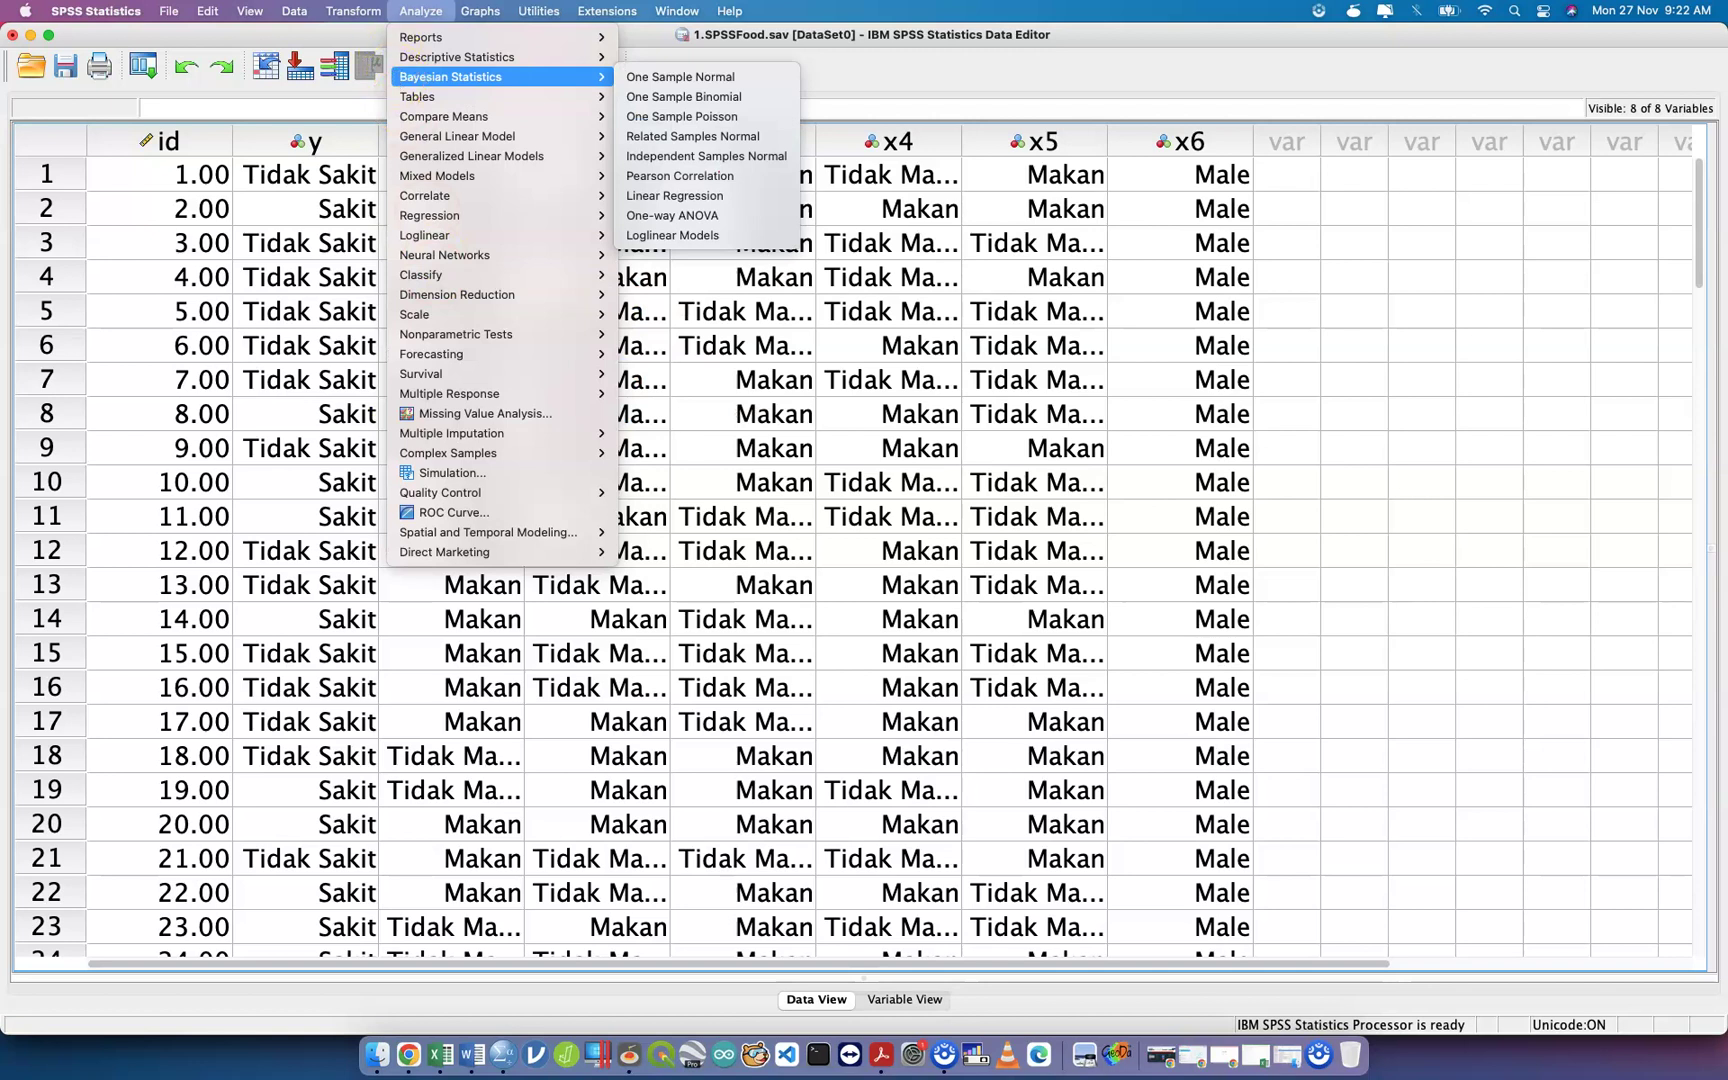
pyautogui.click(296, 12)
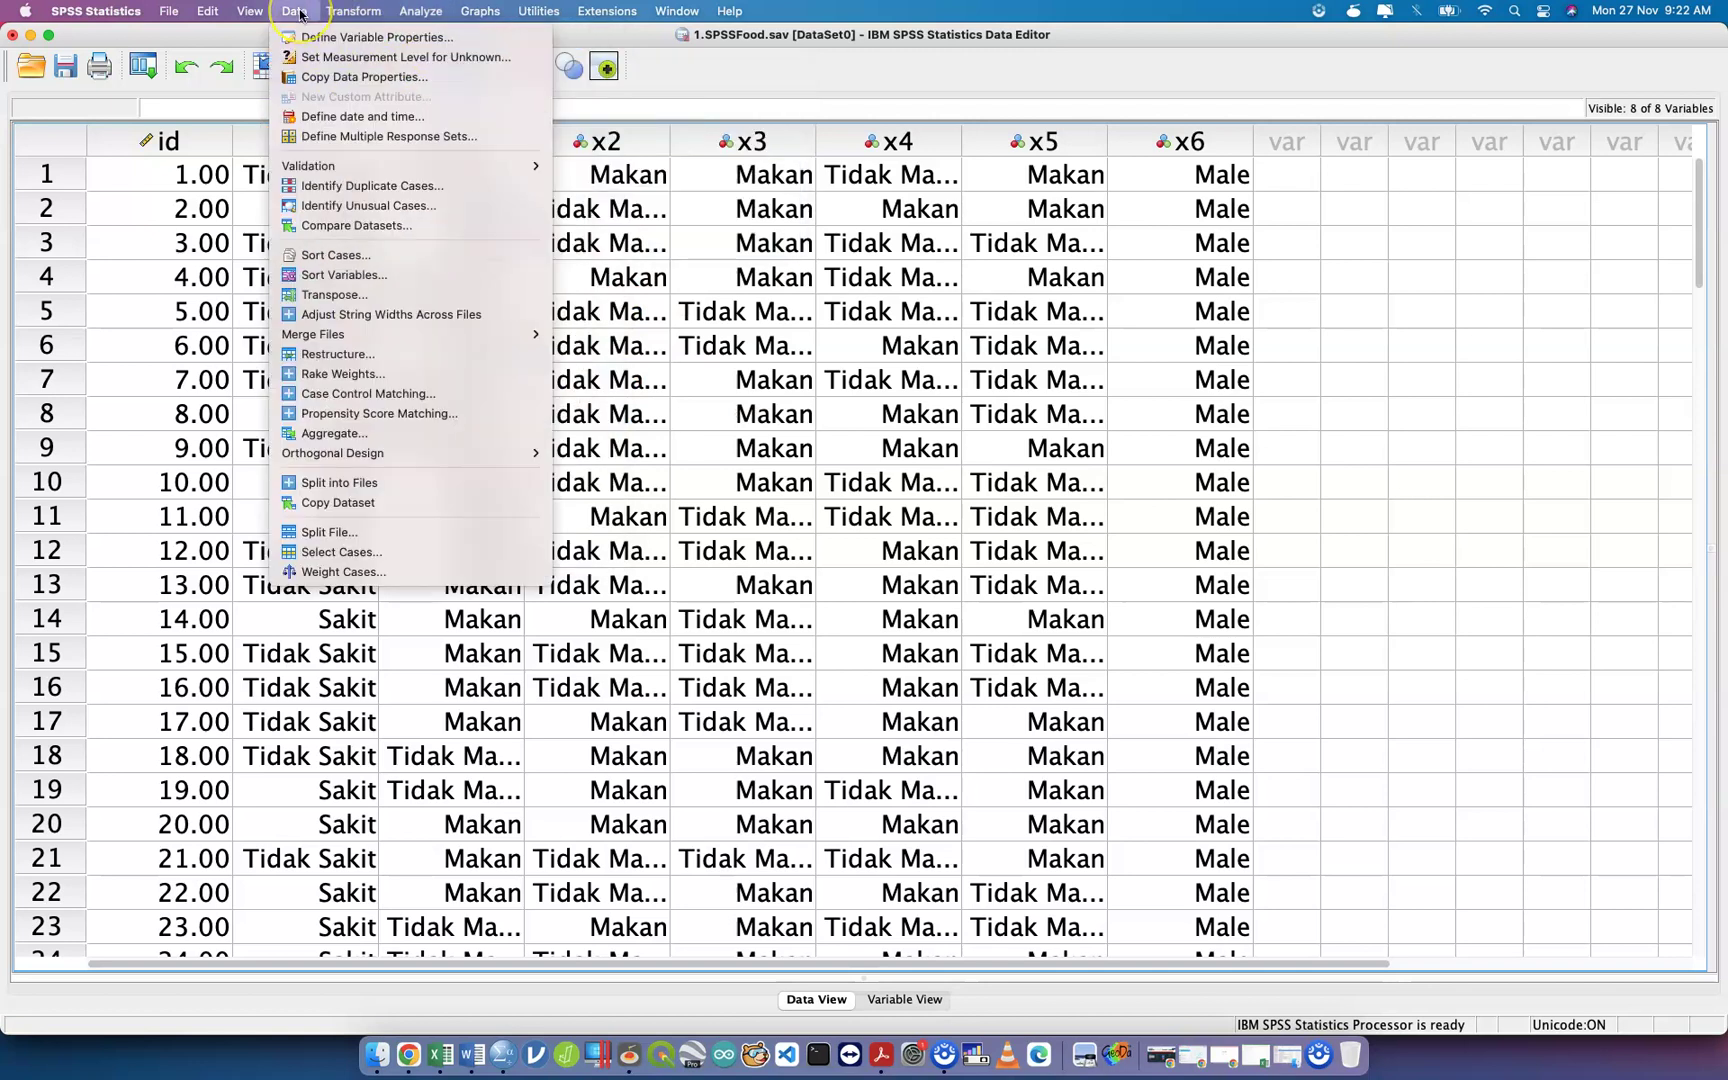
pyautogui.click(350, 10)
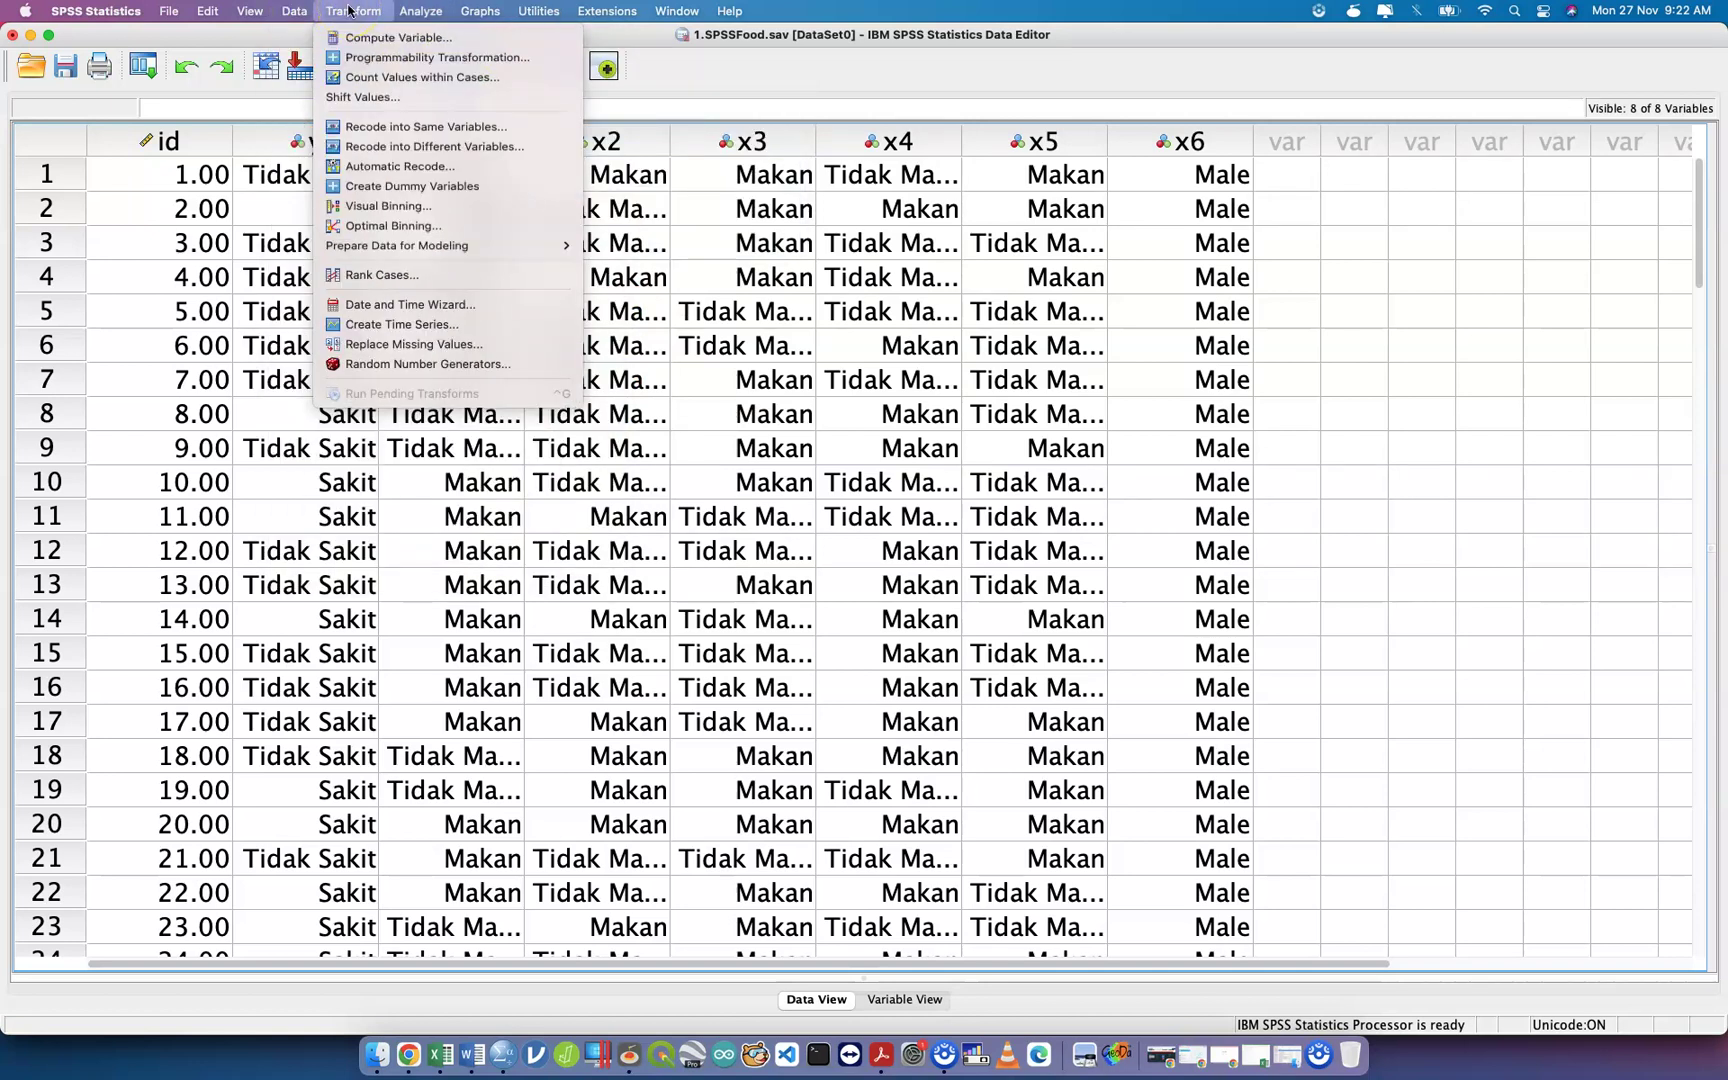
# Examine the analysis procedures from spatial modeling and missing values to neural networks, classification and scale.
pyautogui.click(424, 10)
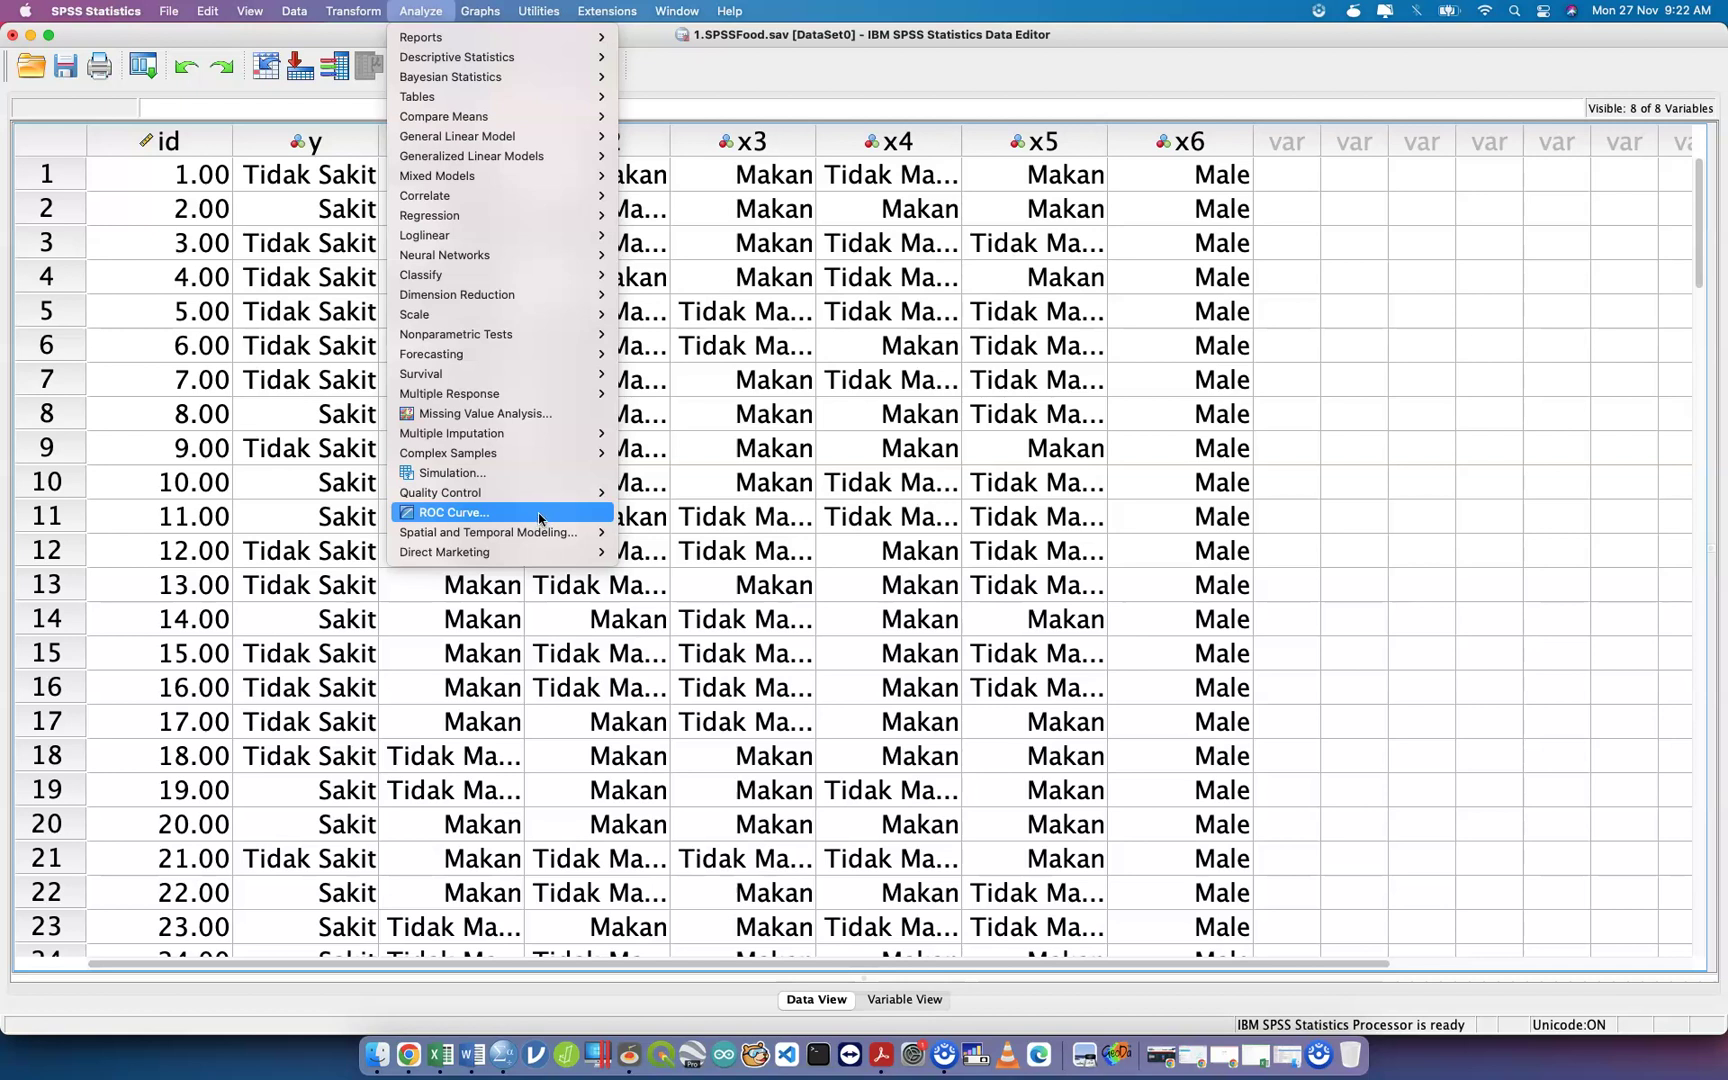
pyautogui.click(547, 532)
pyautogui.moveTo(555, 375)
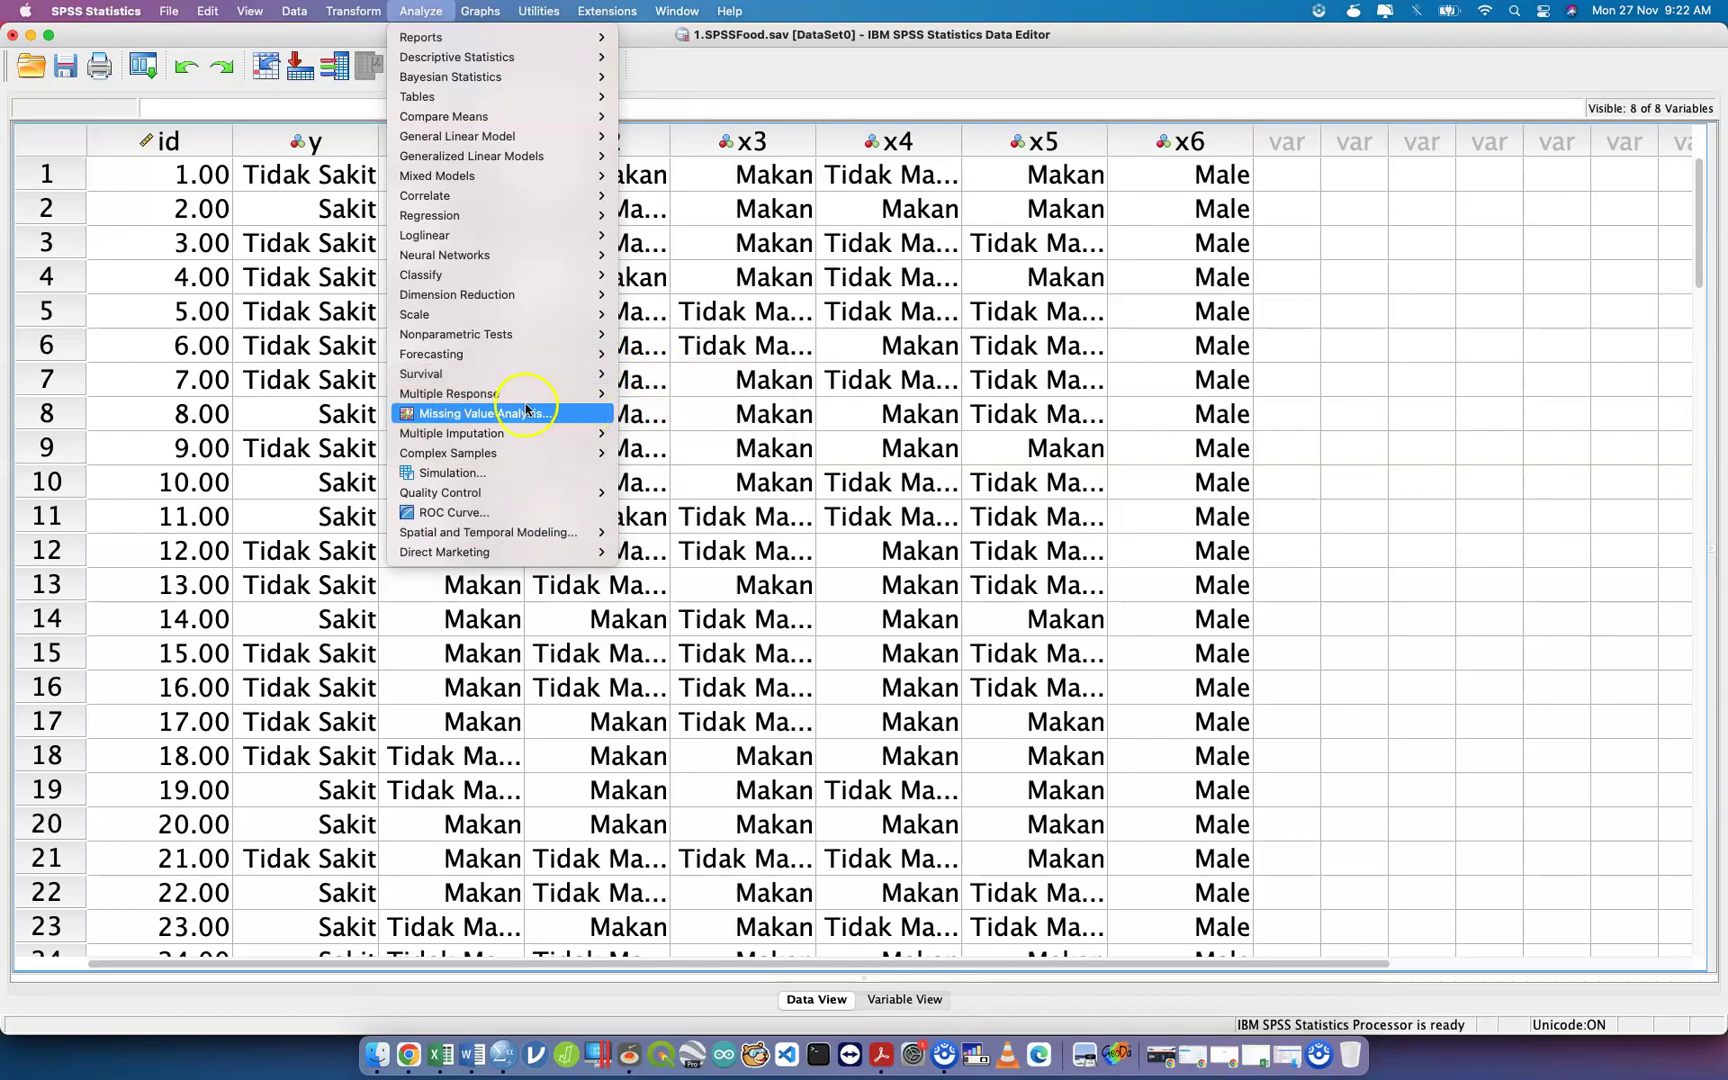
pyautogui.moveTo(538, 437)
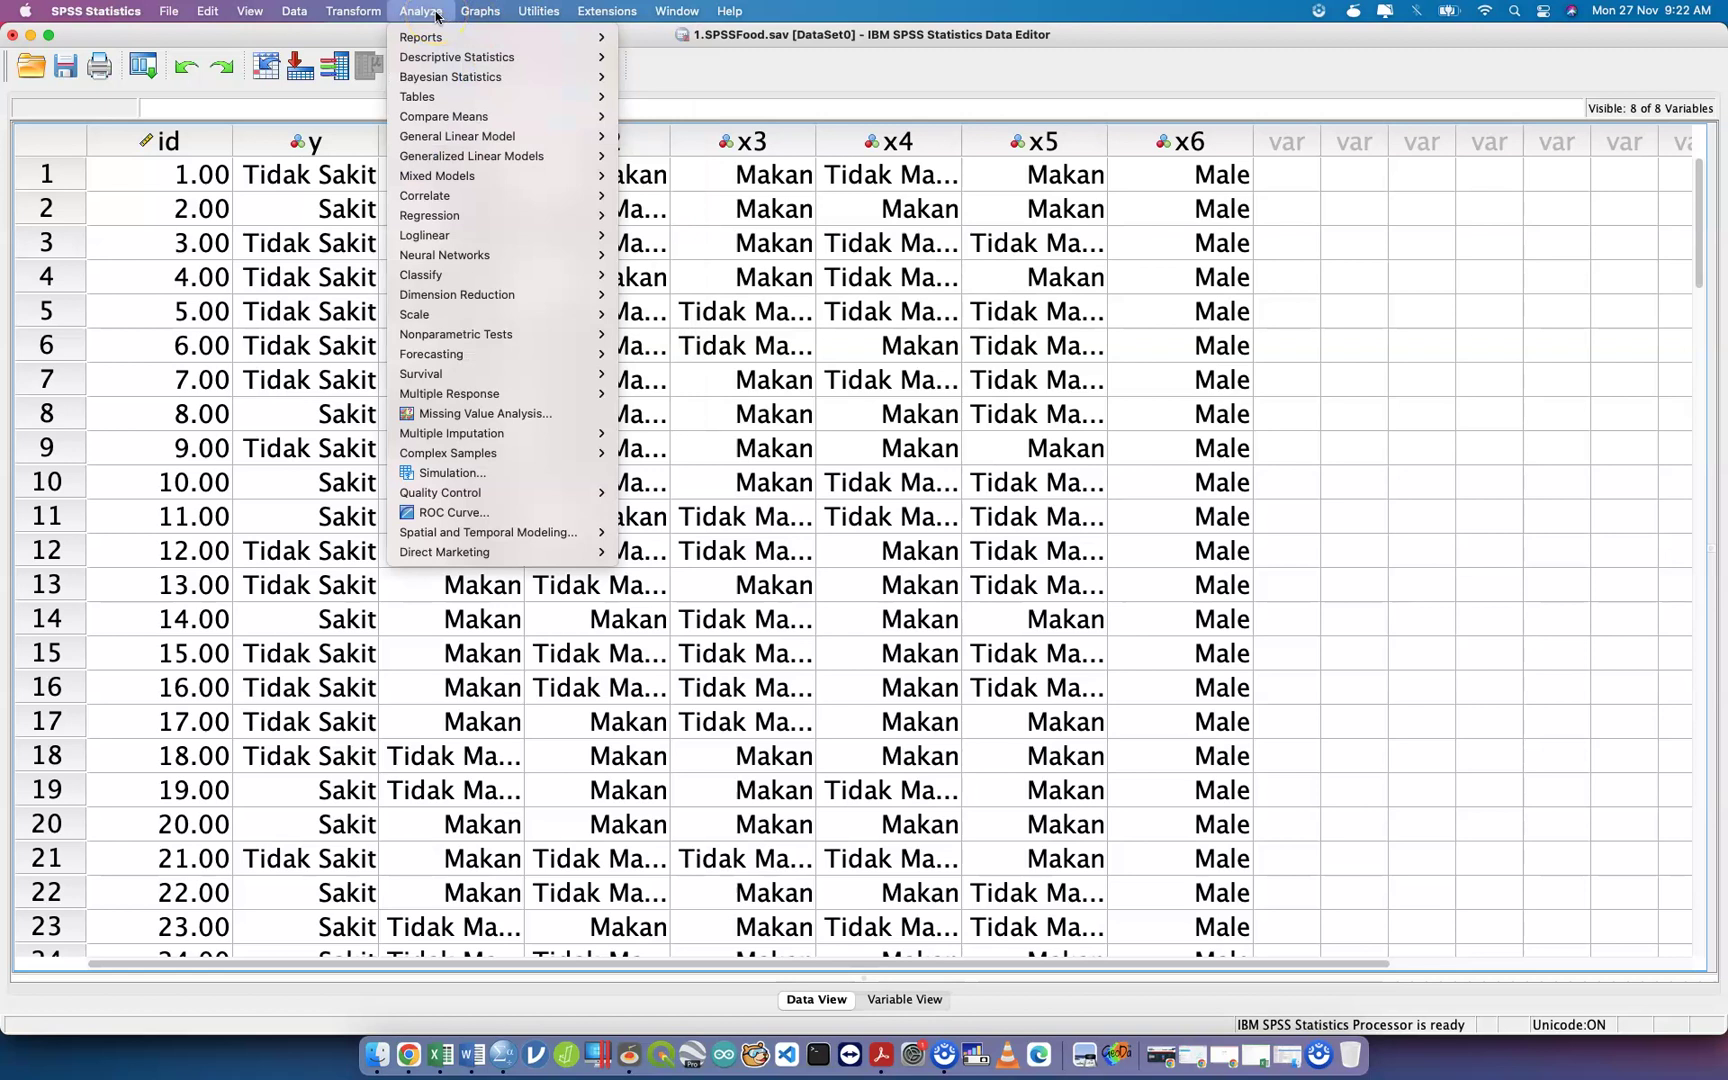
pyautogui.moveTo(572, 259)
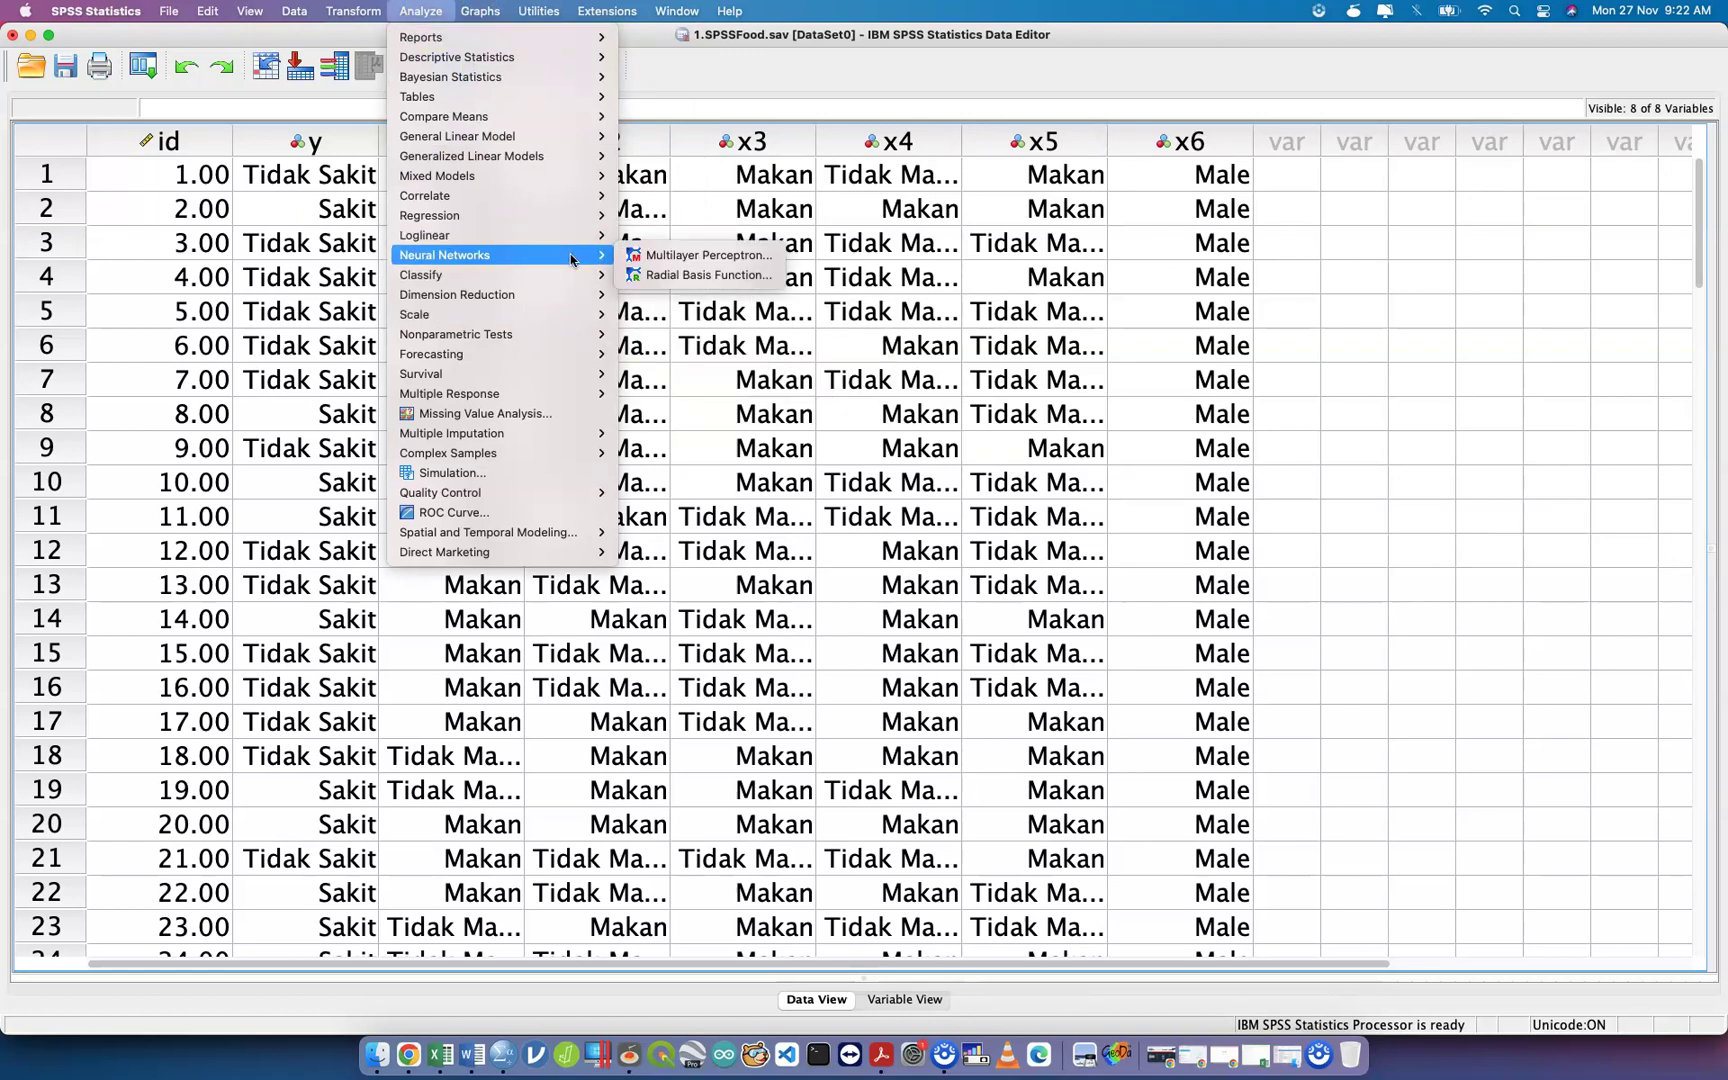
pyautogui.click(564, 279)
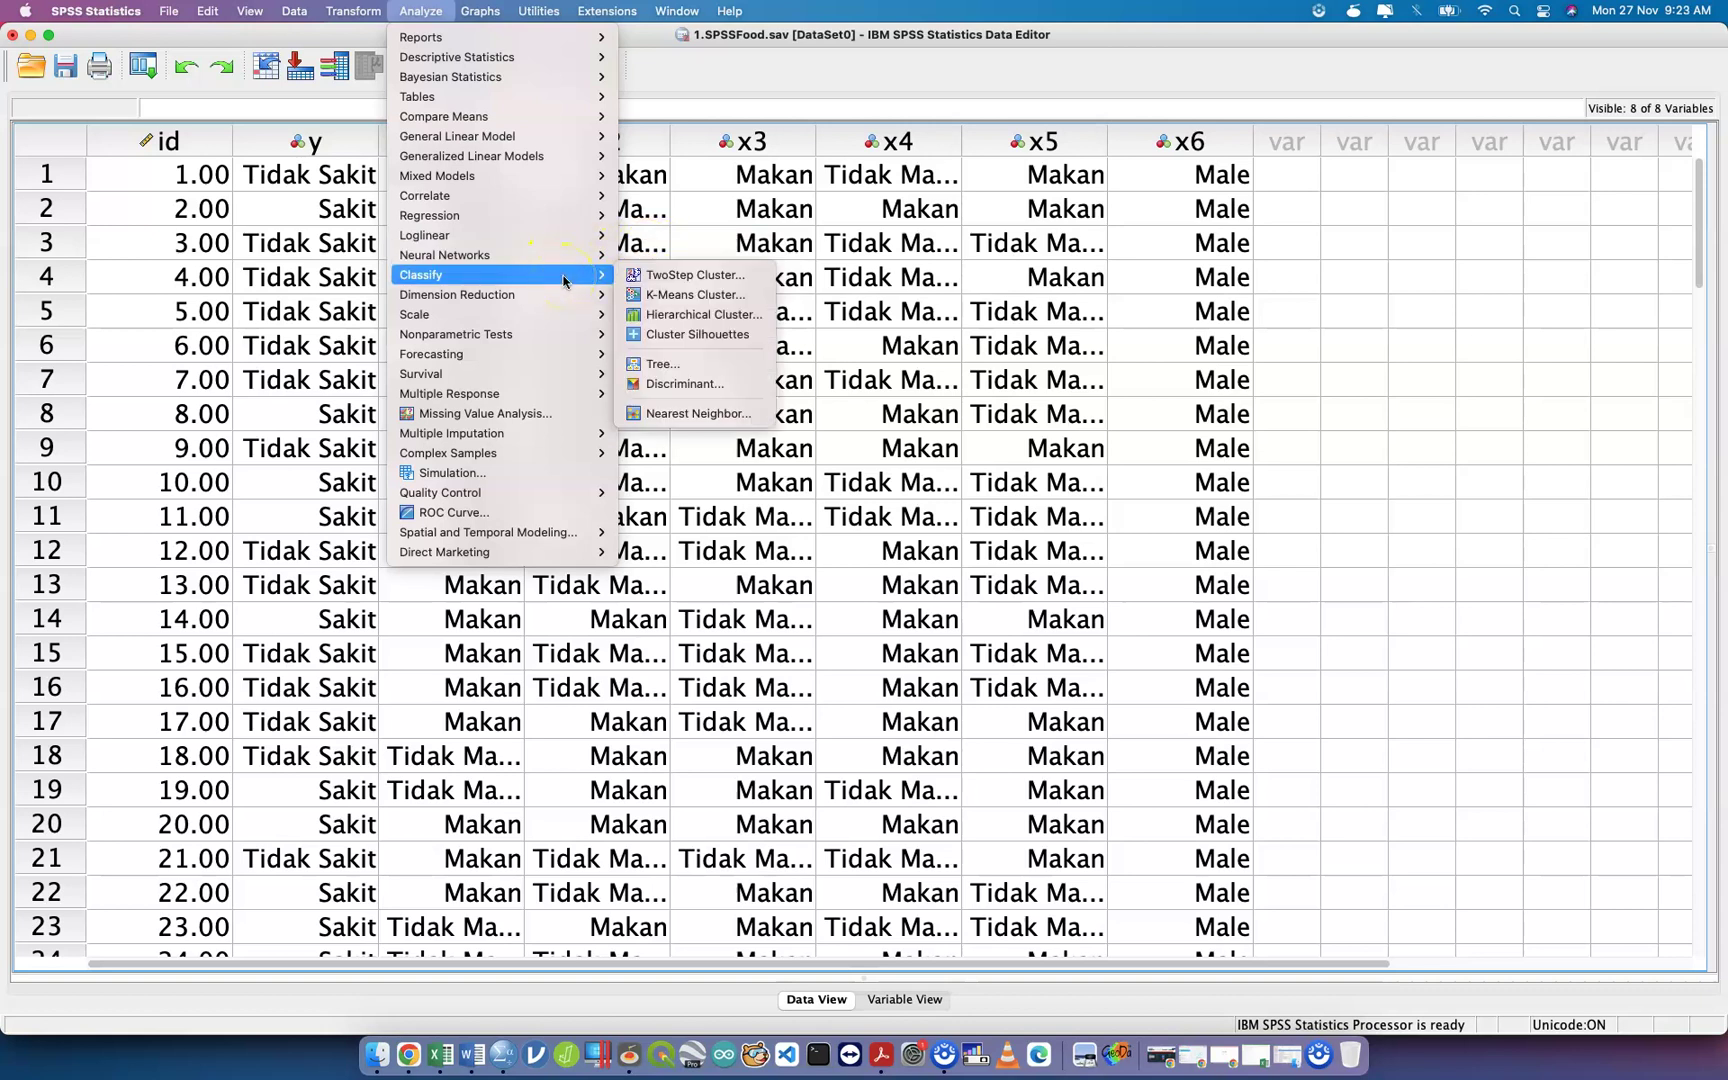
pyautogui.click(572, 285)
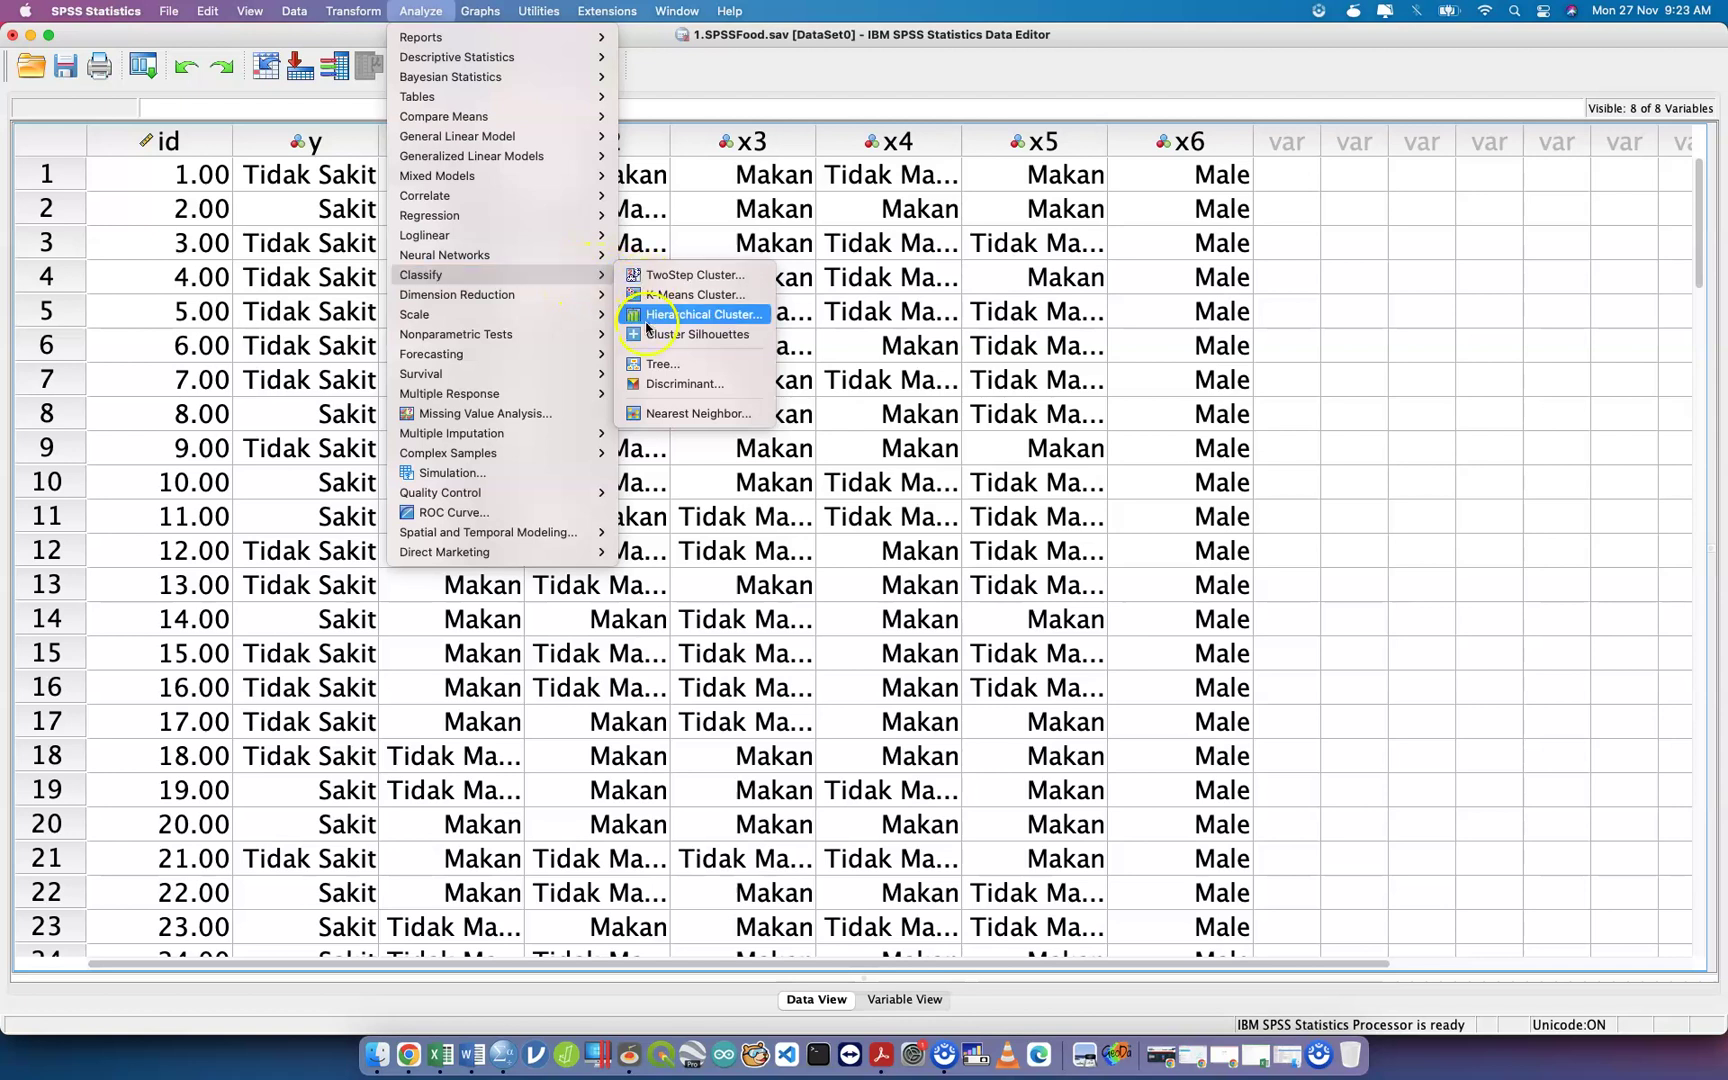
pyautogui.click(508, 299)
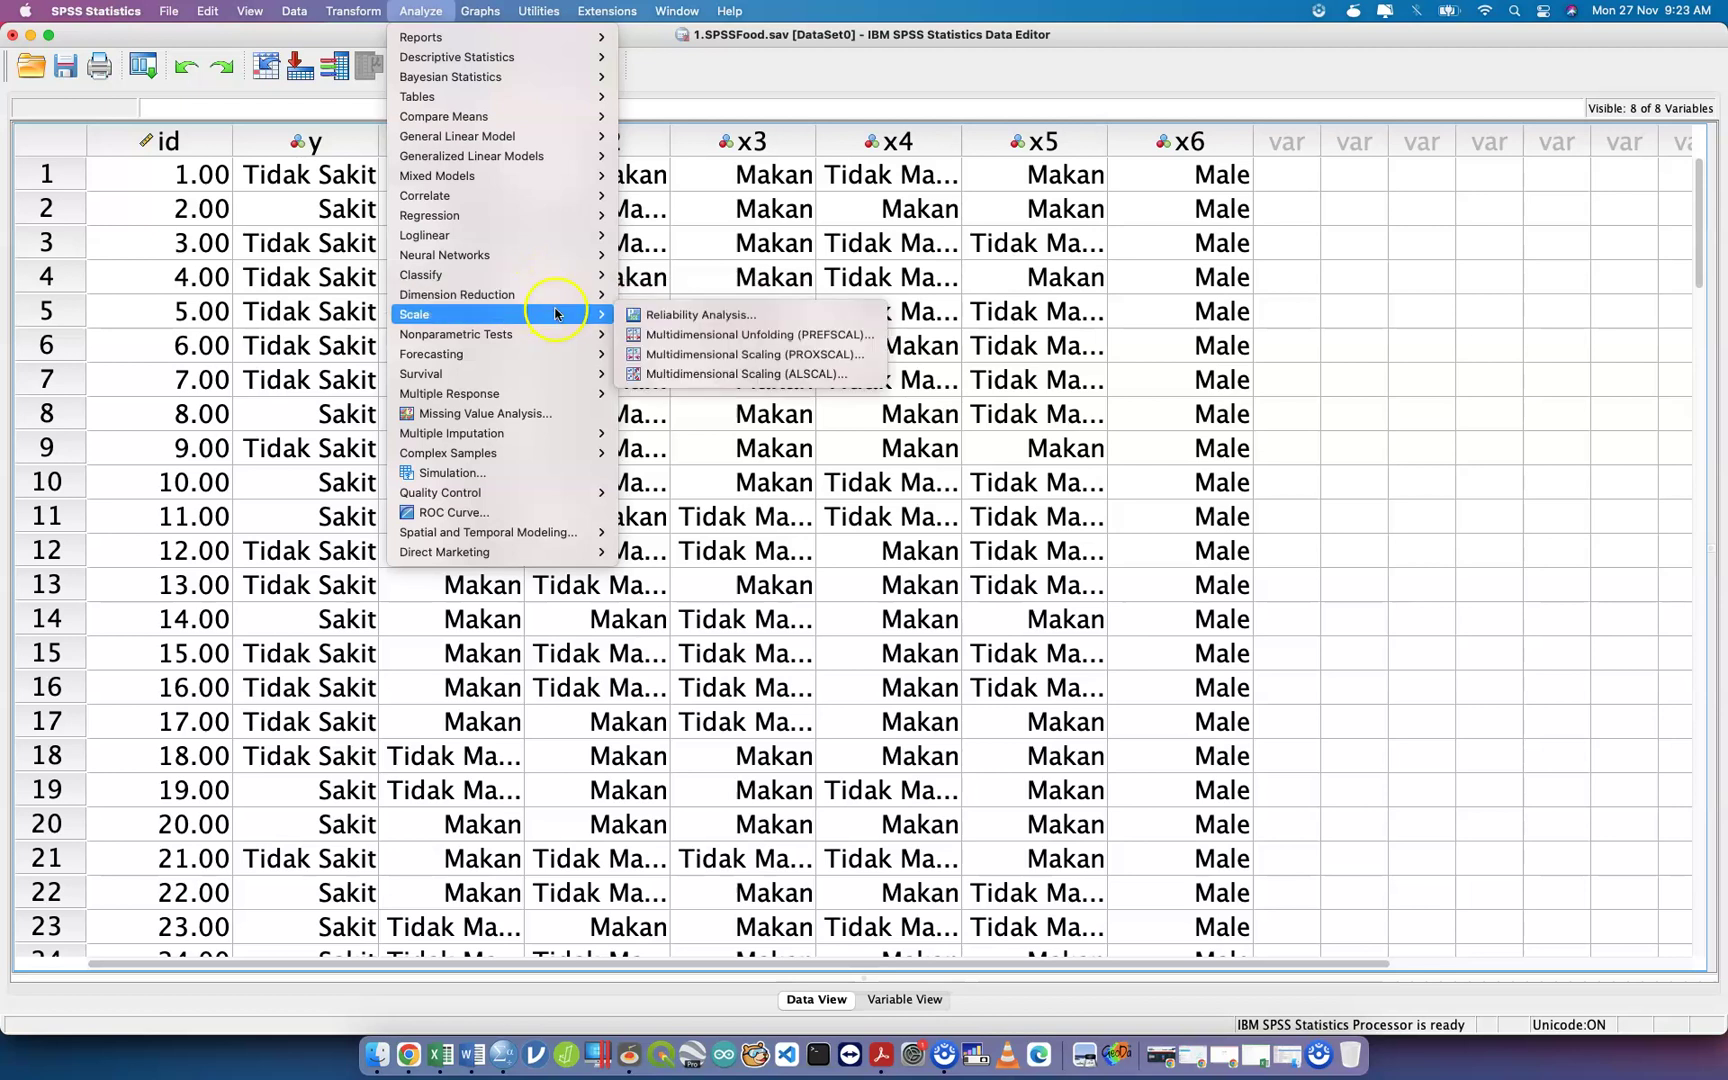
# Examine the Bayesian Statistics procedures, including One Sample Normal, and the options for custom tables.
pyautogui.click(480, 10)
pyautogui.click(420, 10)
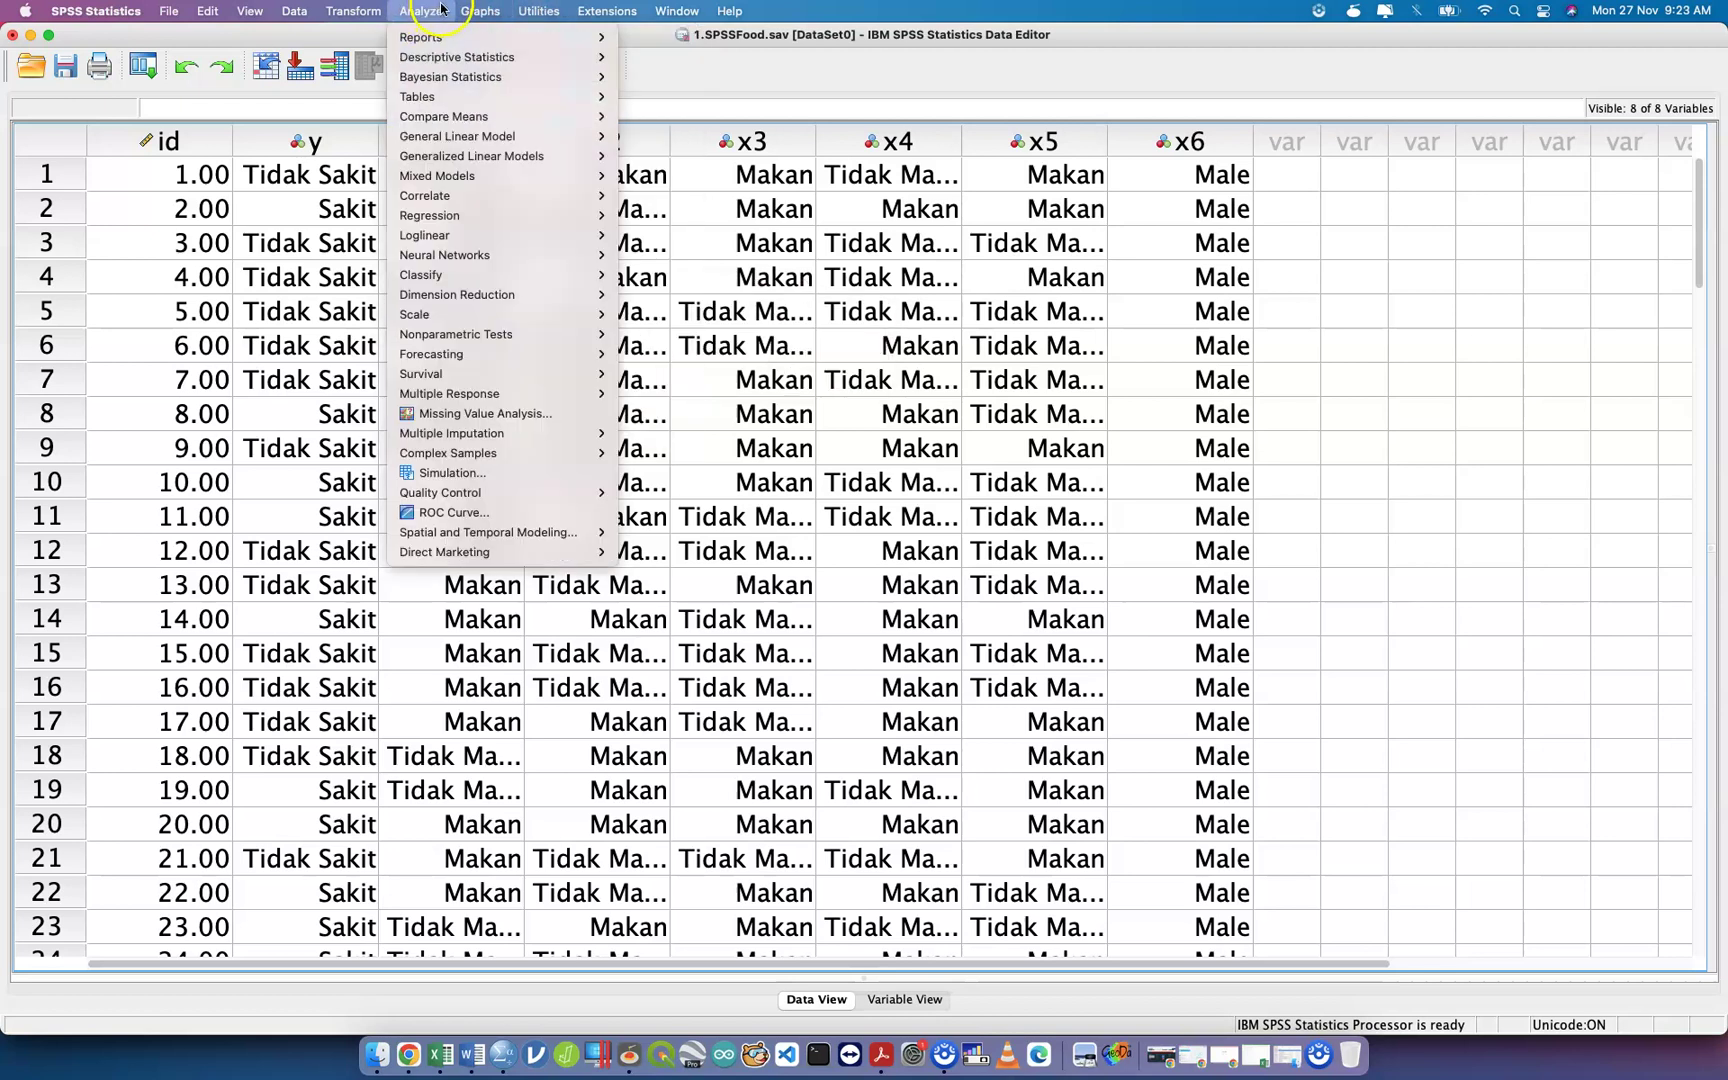
pyautogui.click(454, 78)
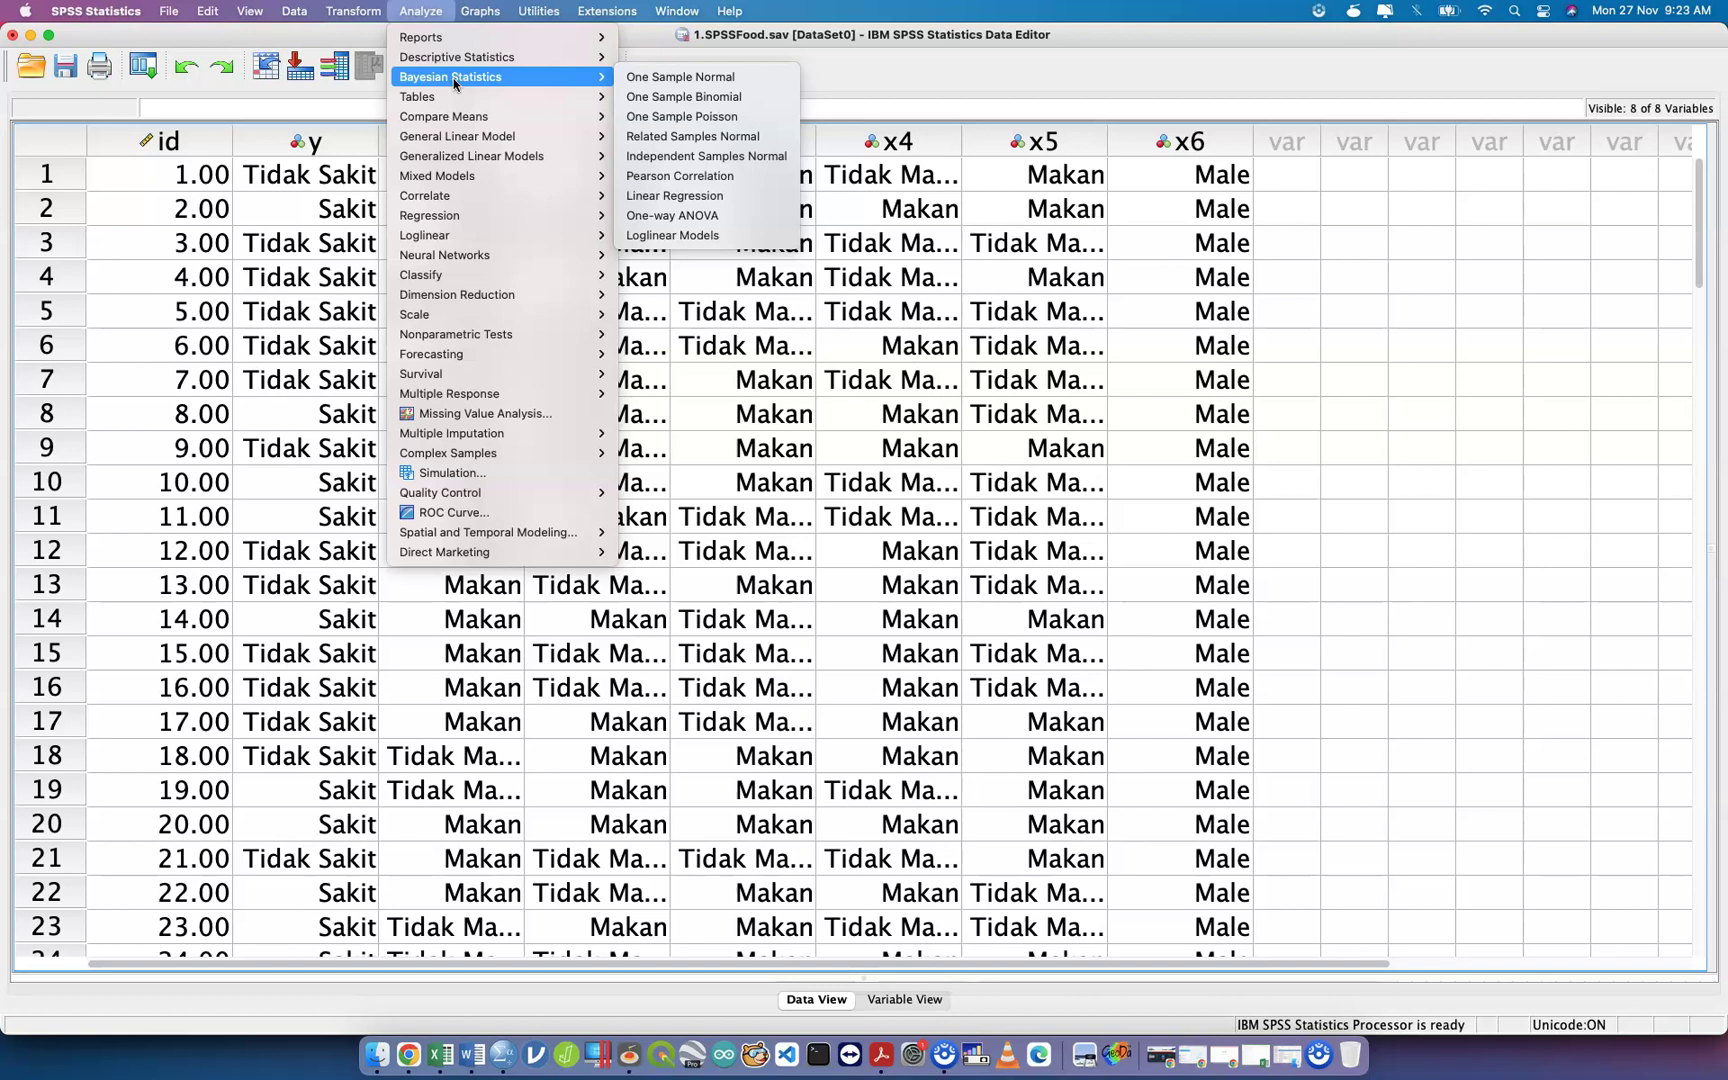
pyautogui.moveTo(556, 101)
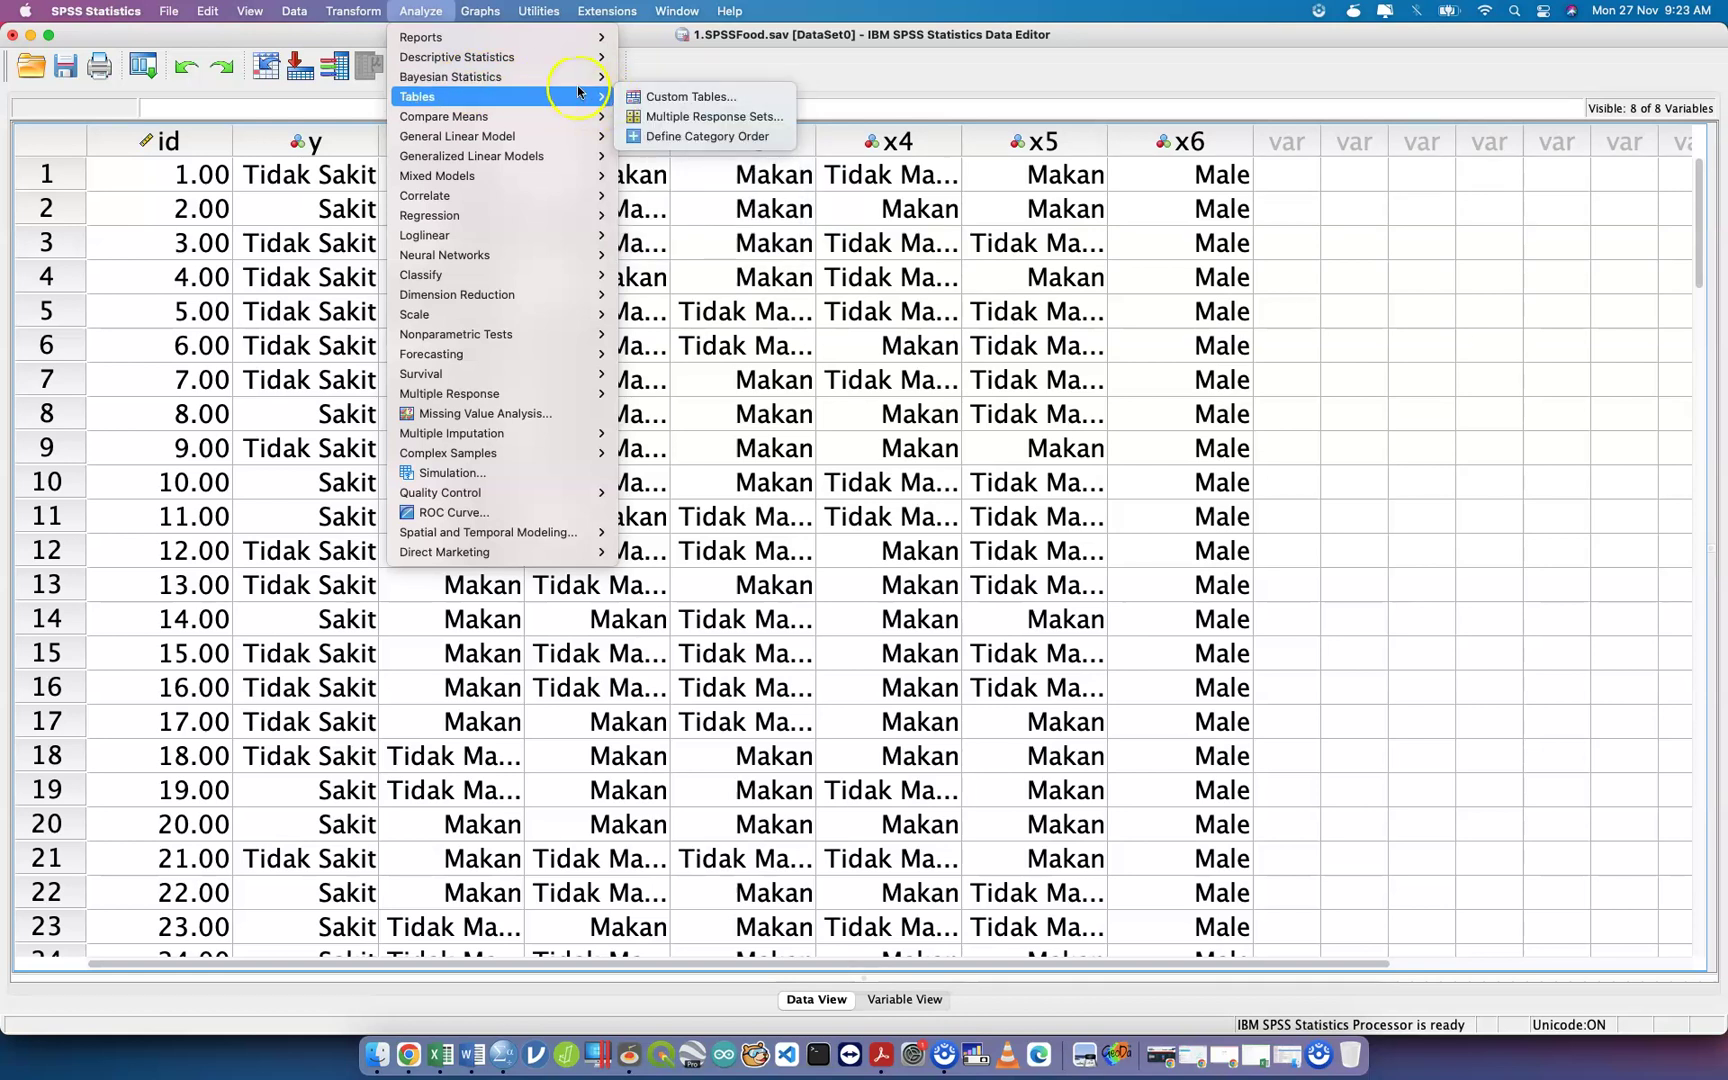
pyautogui.click(638, 78)
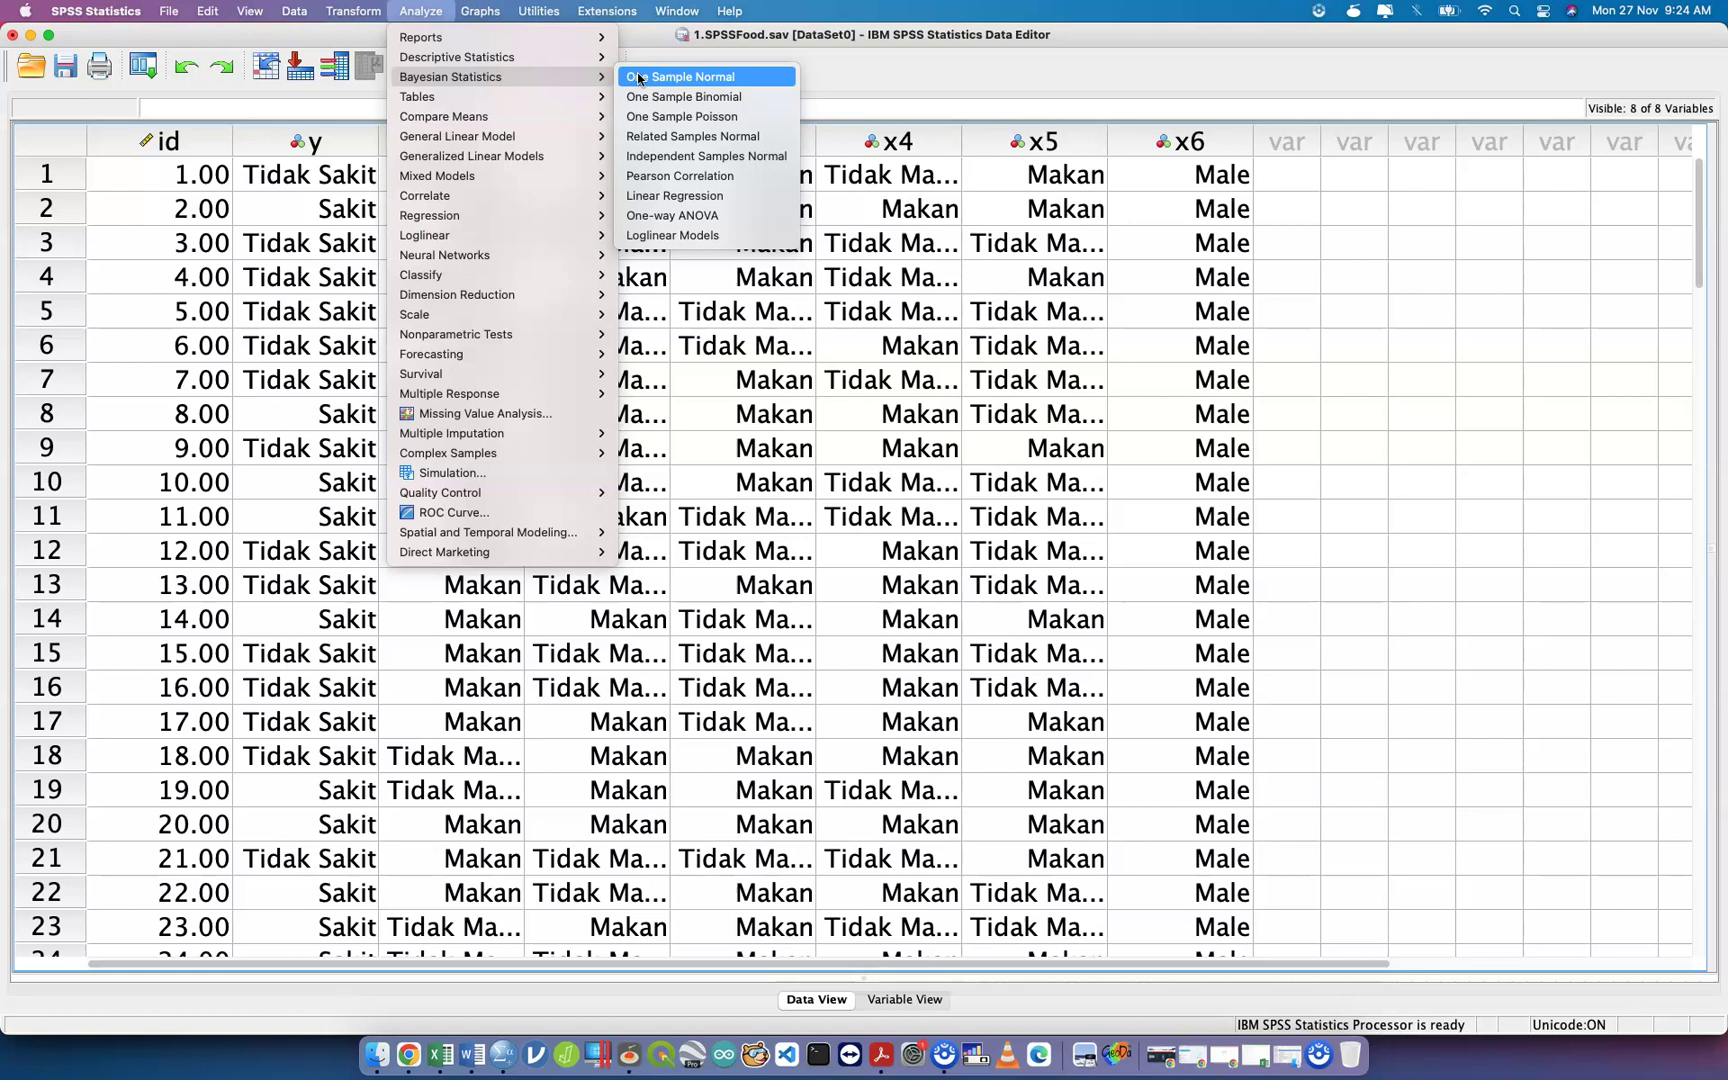
# Switch to Chrome and search Google for jasp in a new tab.
pyautogui.hotkey('ctrl', 'Up')
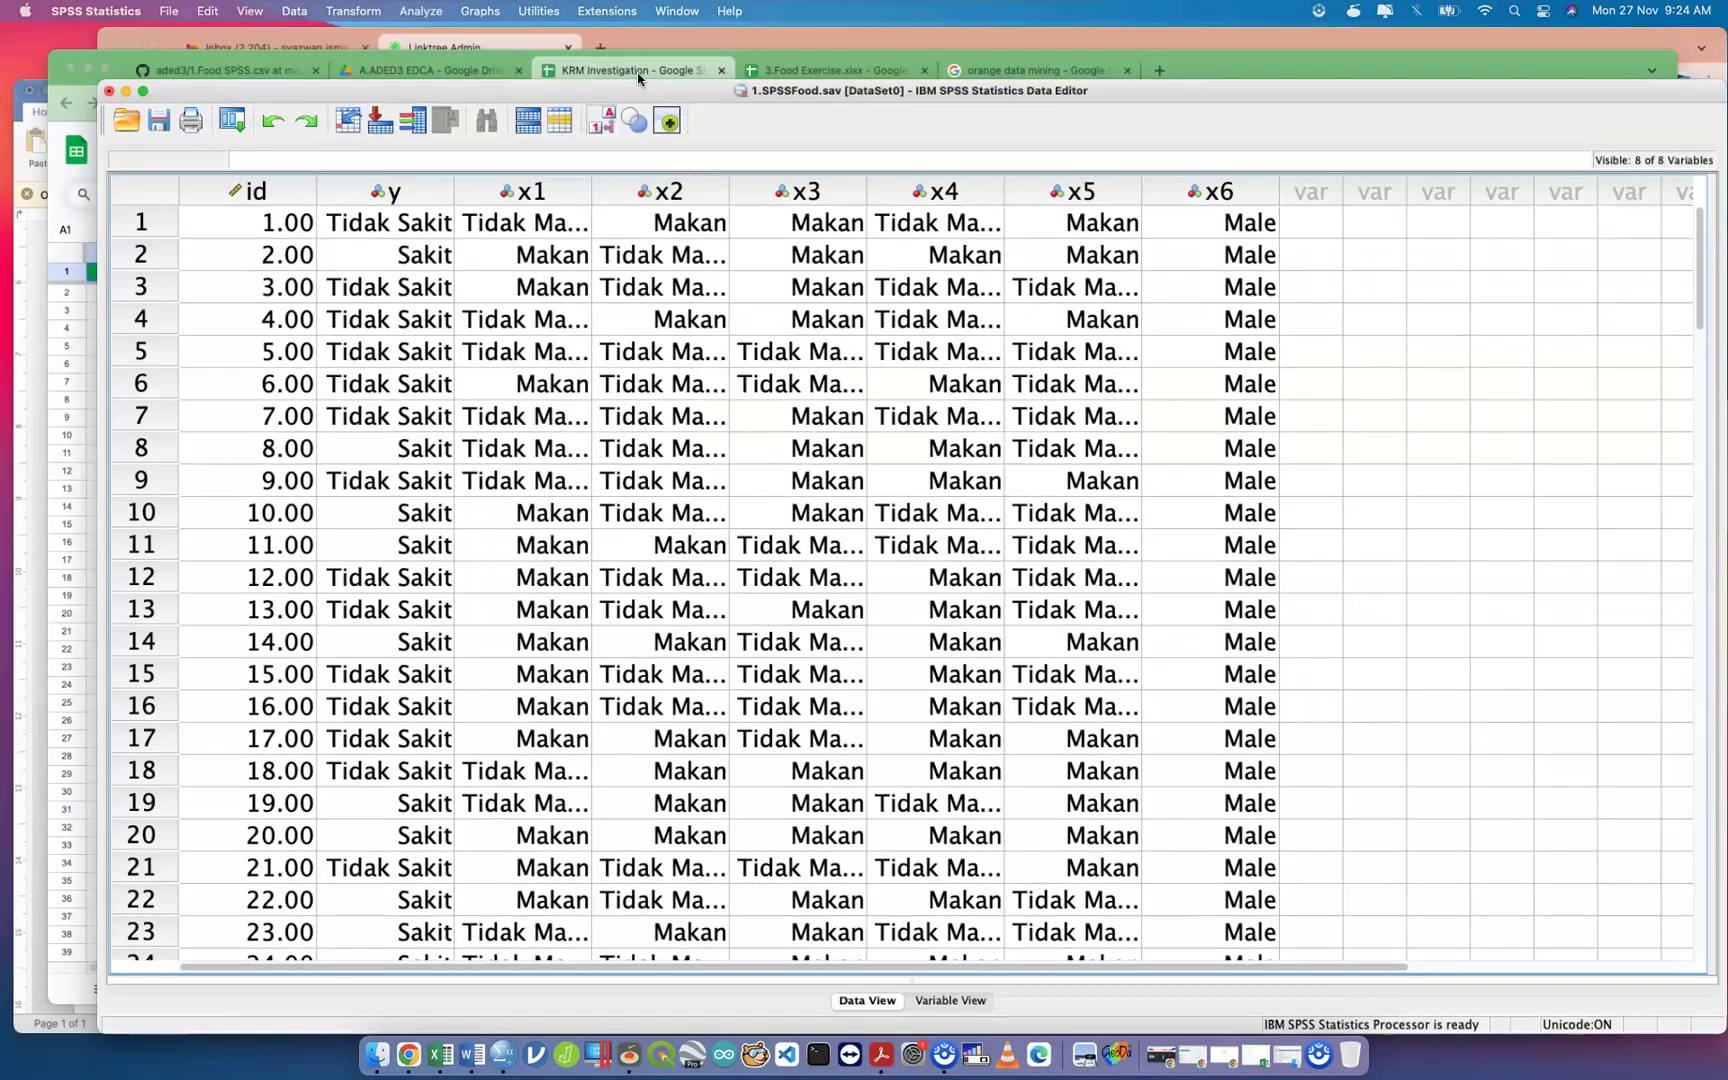
pyautogui.click(1054, 87)
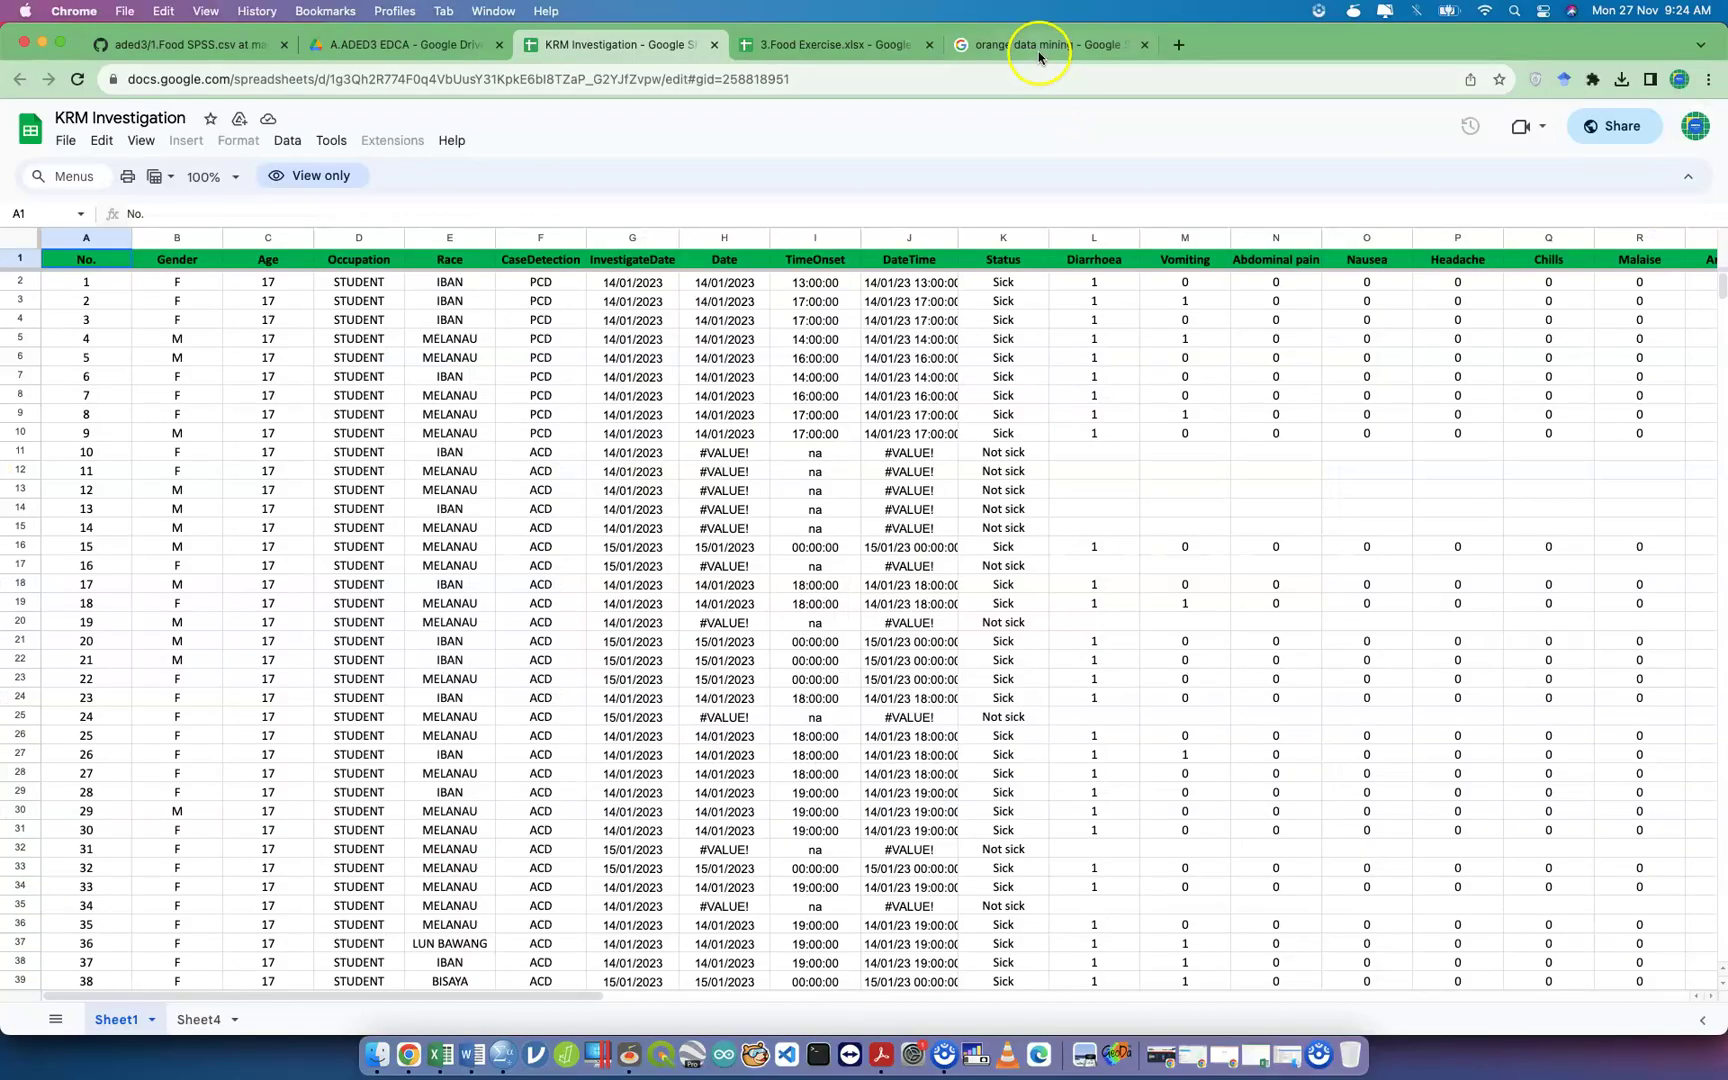
pyautogui.click(1038, 51)
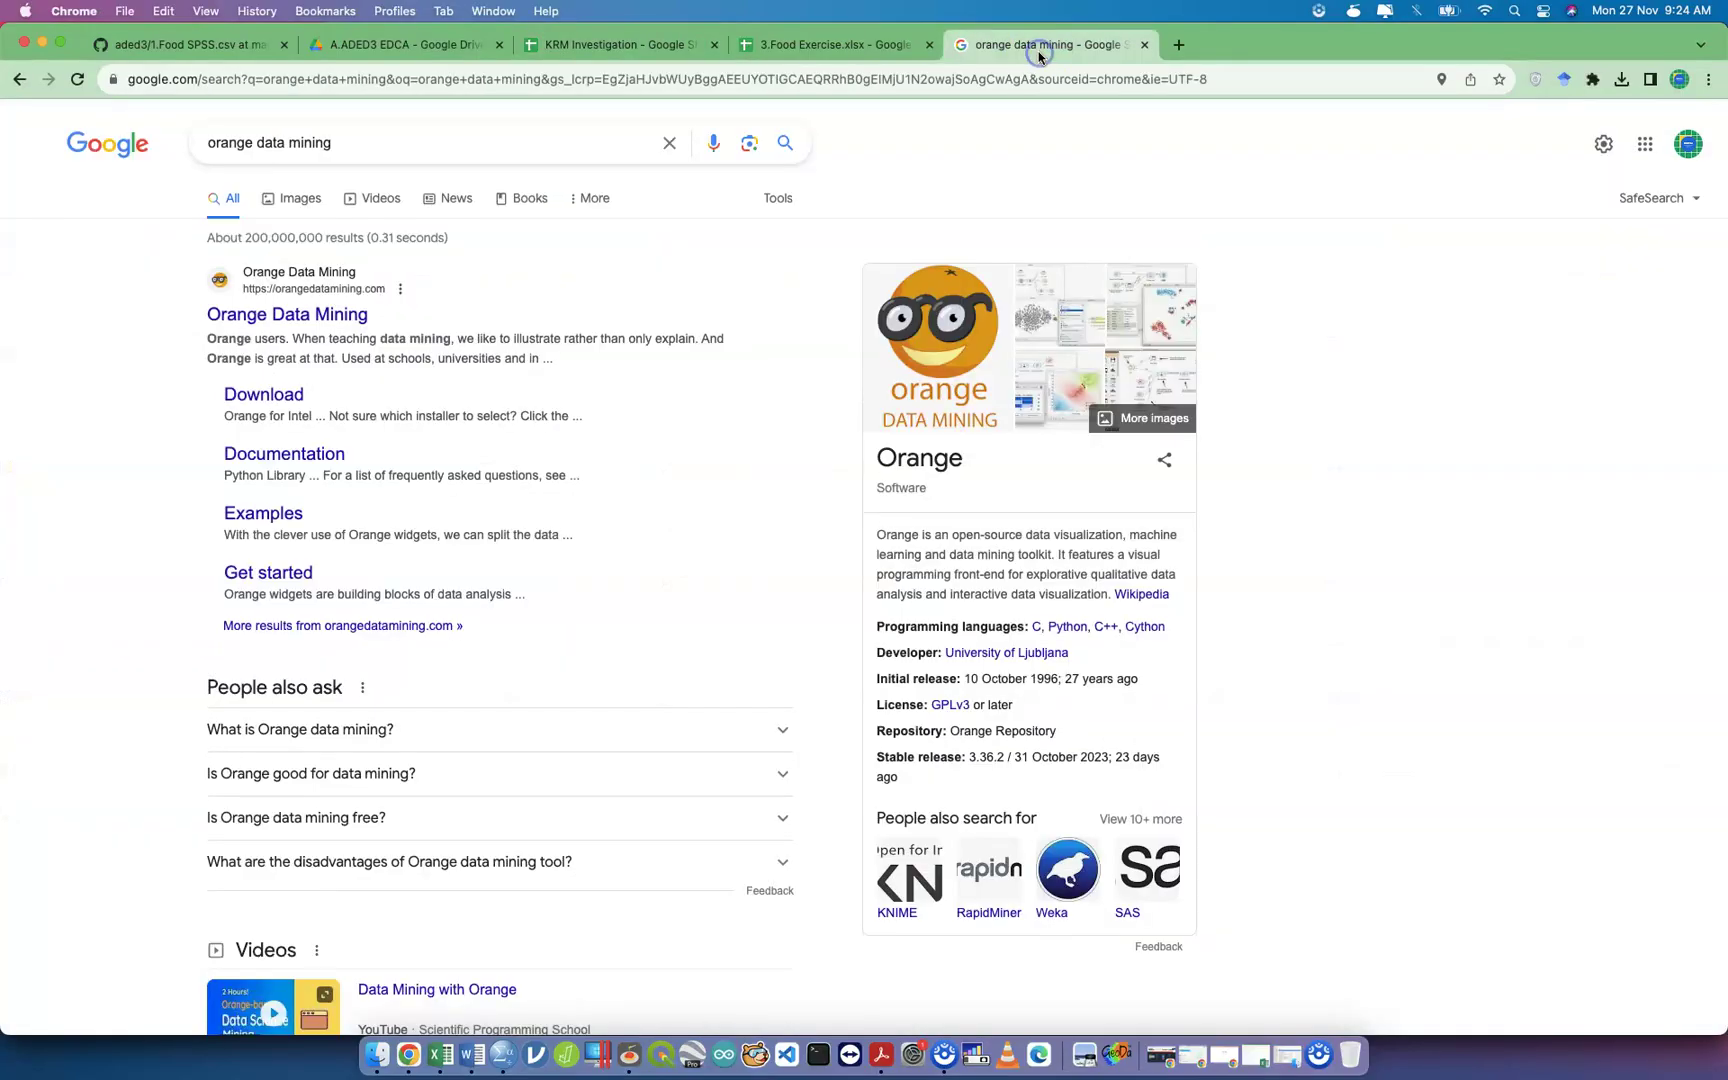
pyautogui.click(1178, 44)
pyautogui.write('jasp')
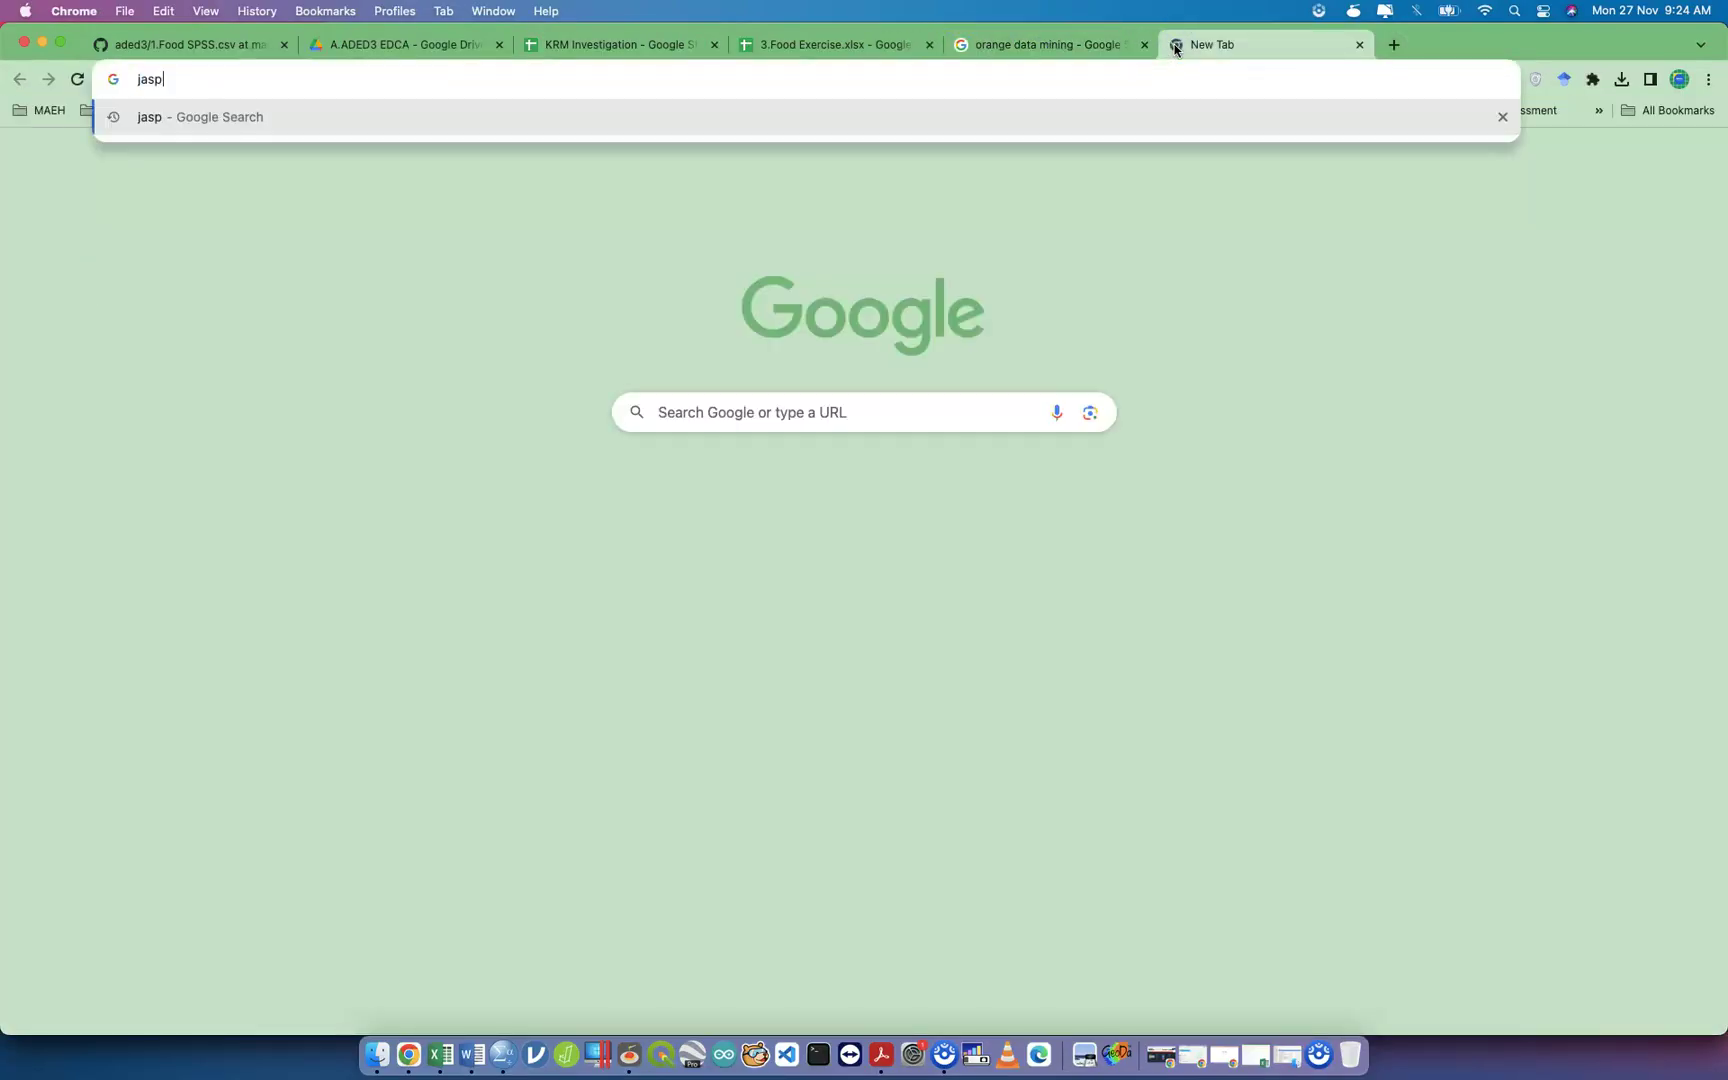
pyautogui.press('Return')
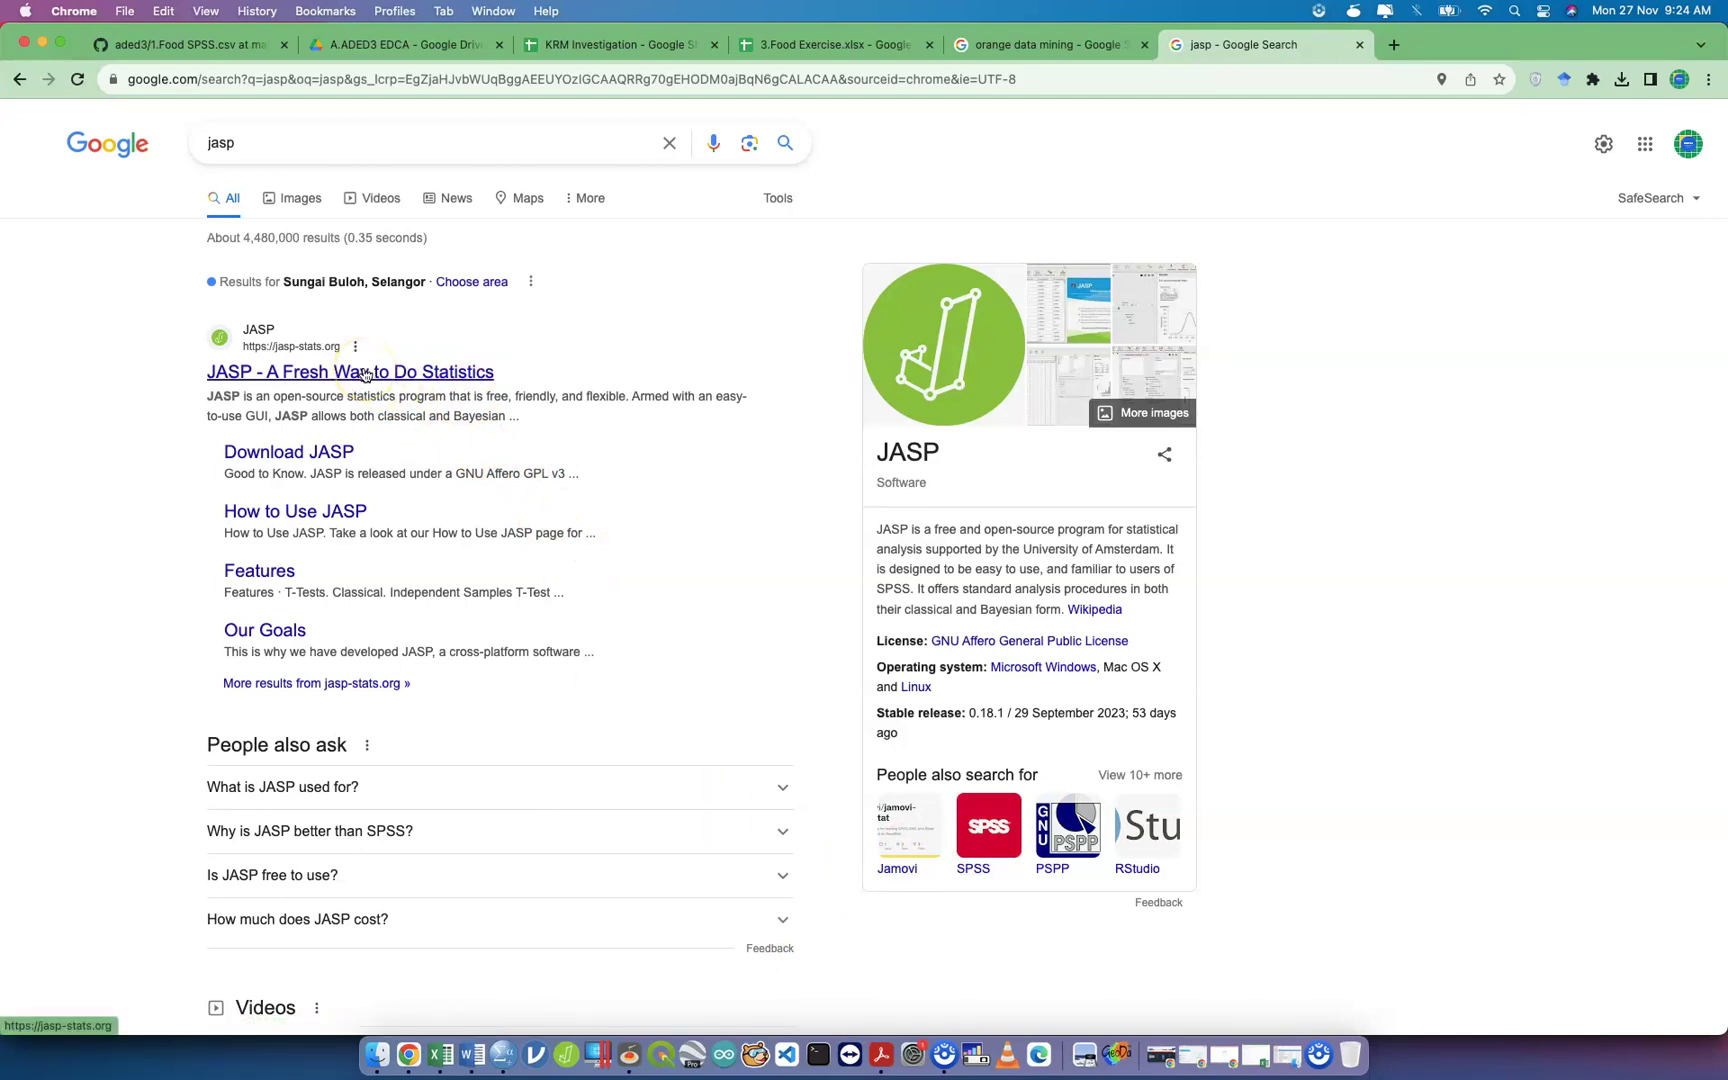
# Close the jasp and orange data mining search pages and switch back to the SPSS data editor.
pyautogui.click(1359, 44)
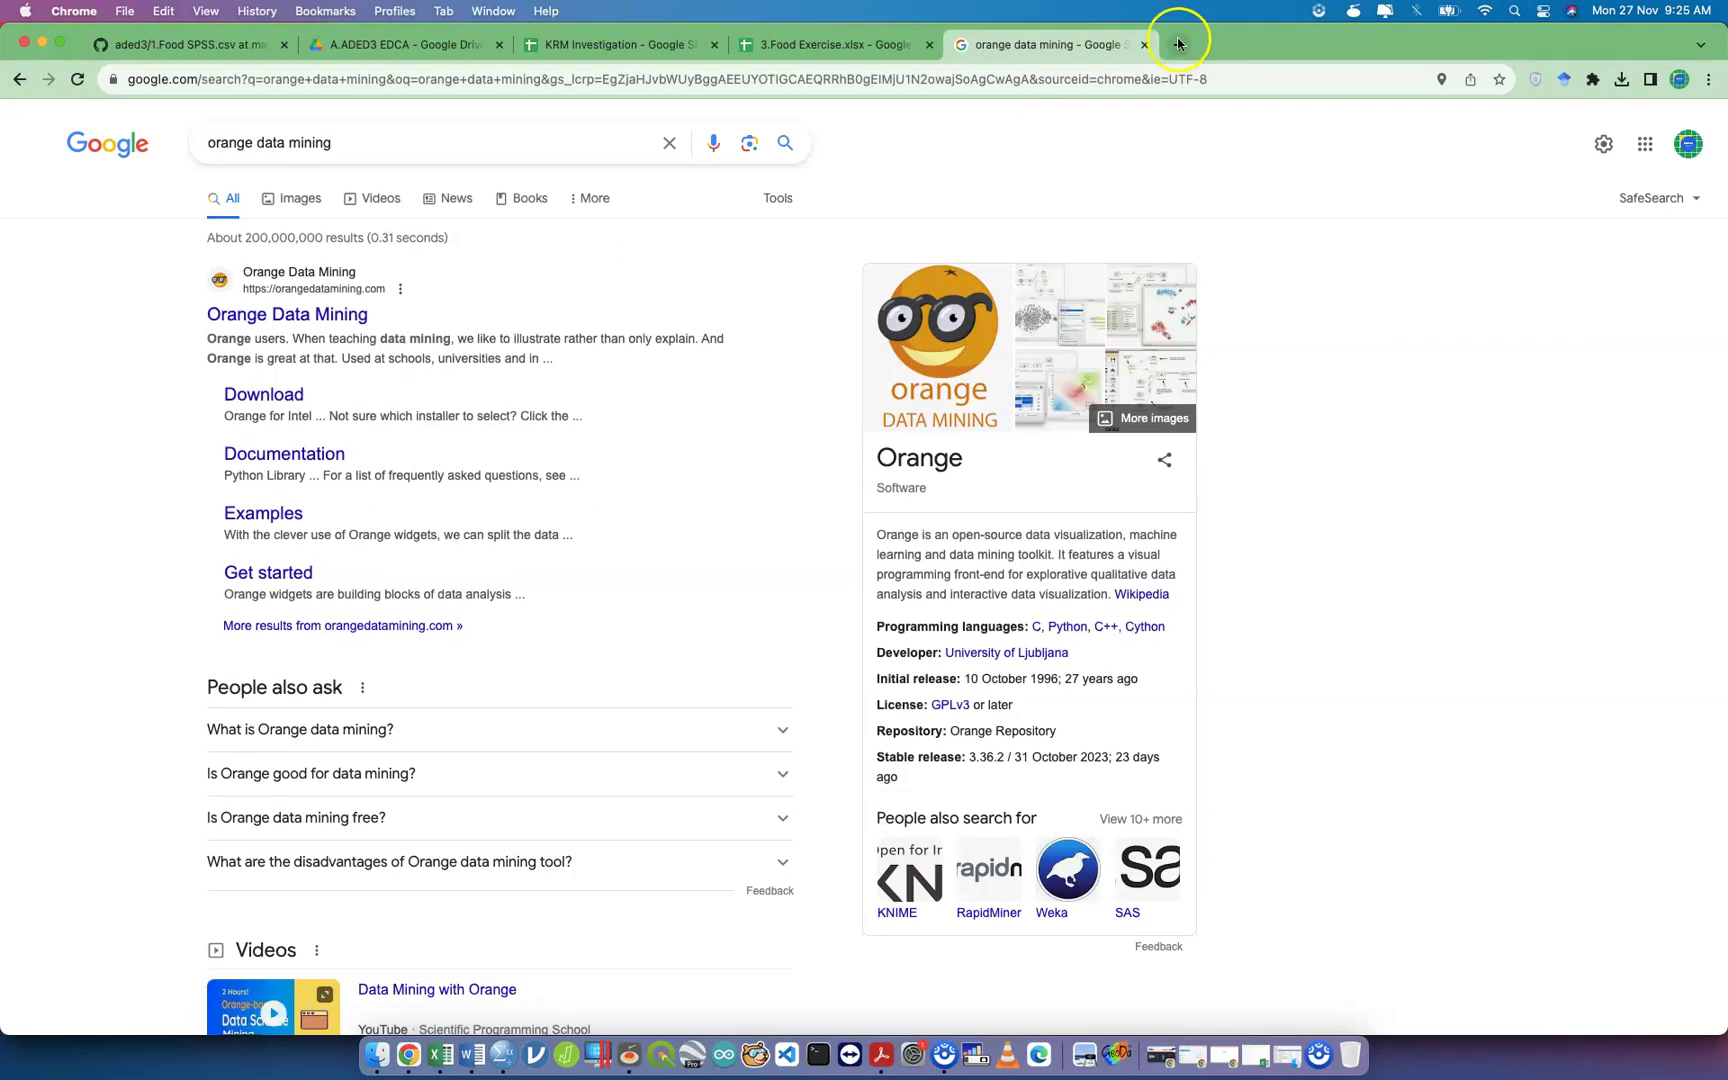
pyautogui.click(1144, 44)
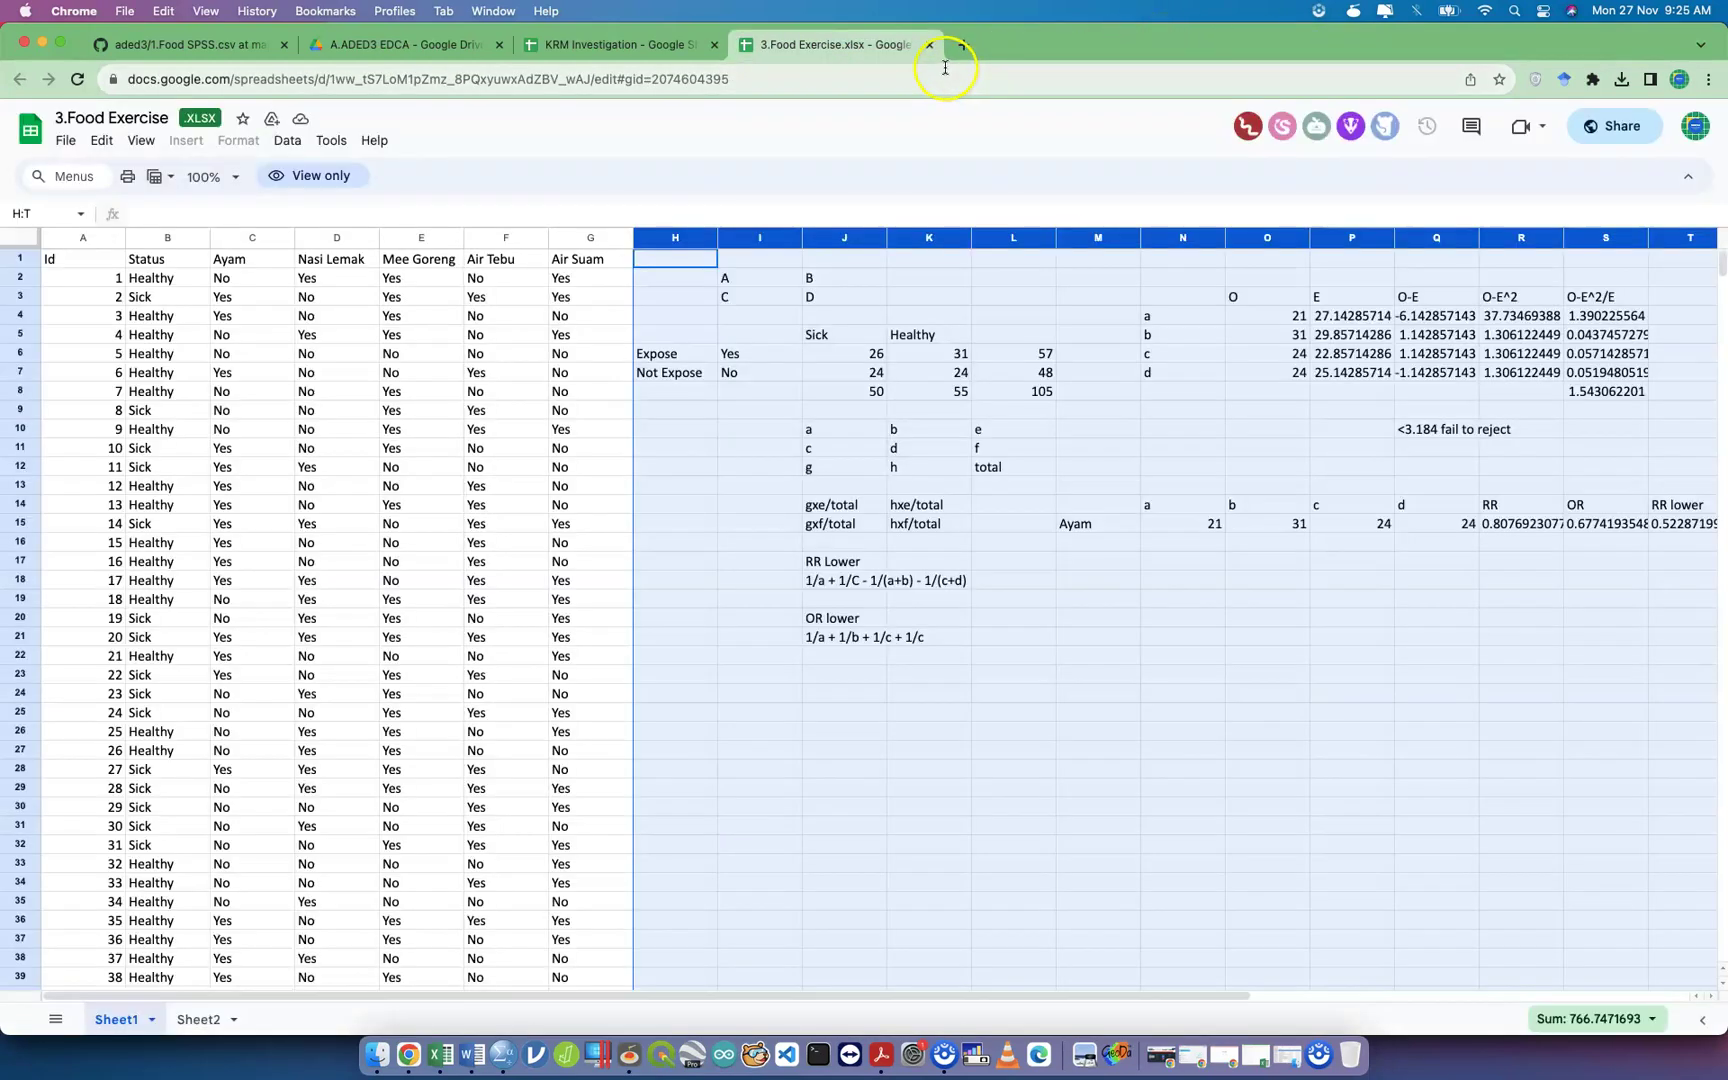
pyautogui.hotkey('ctrl', 'Up')
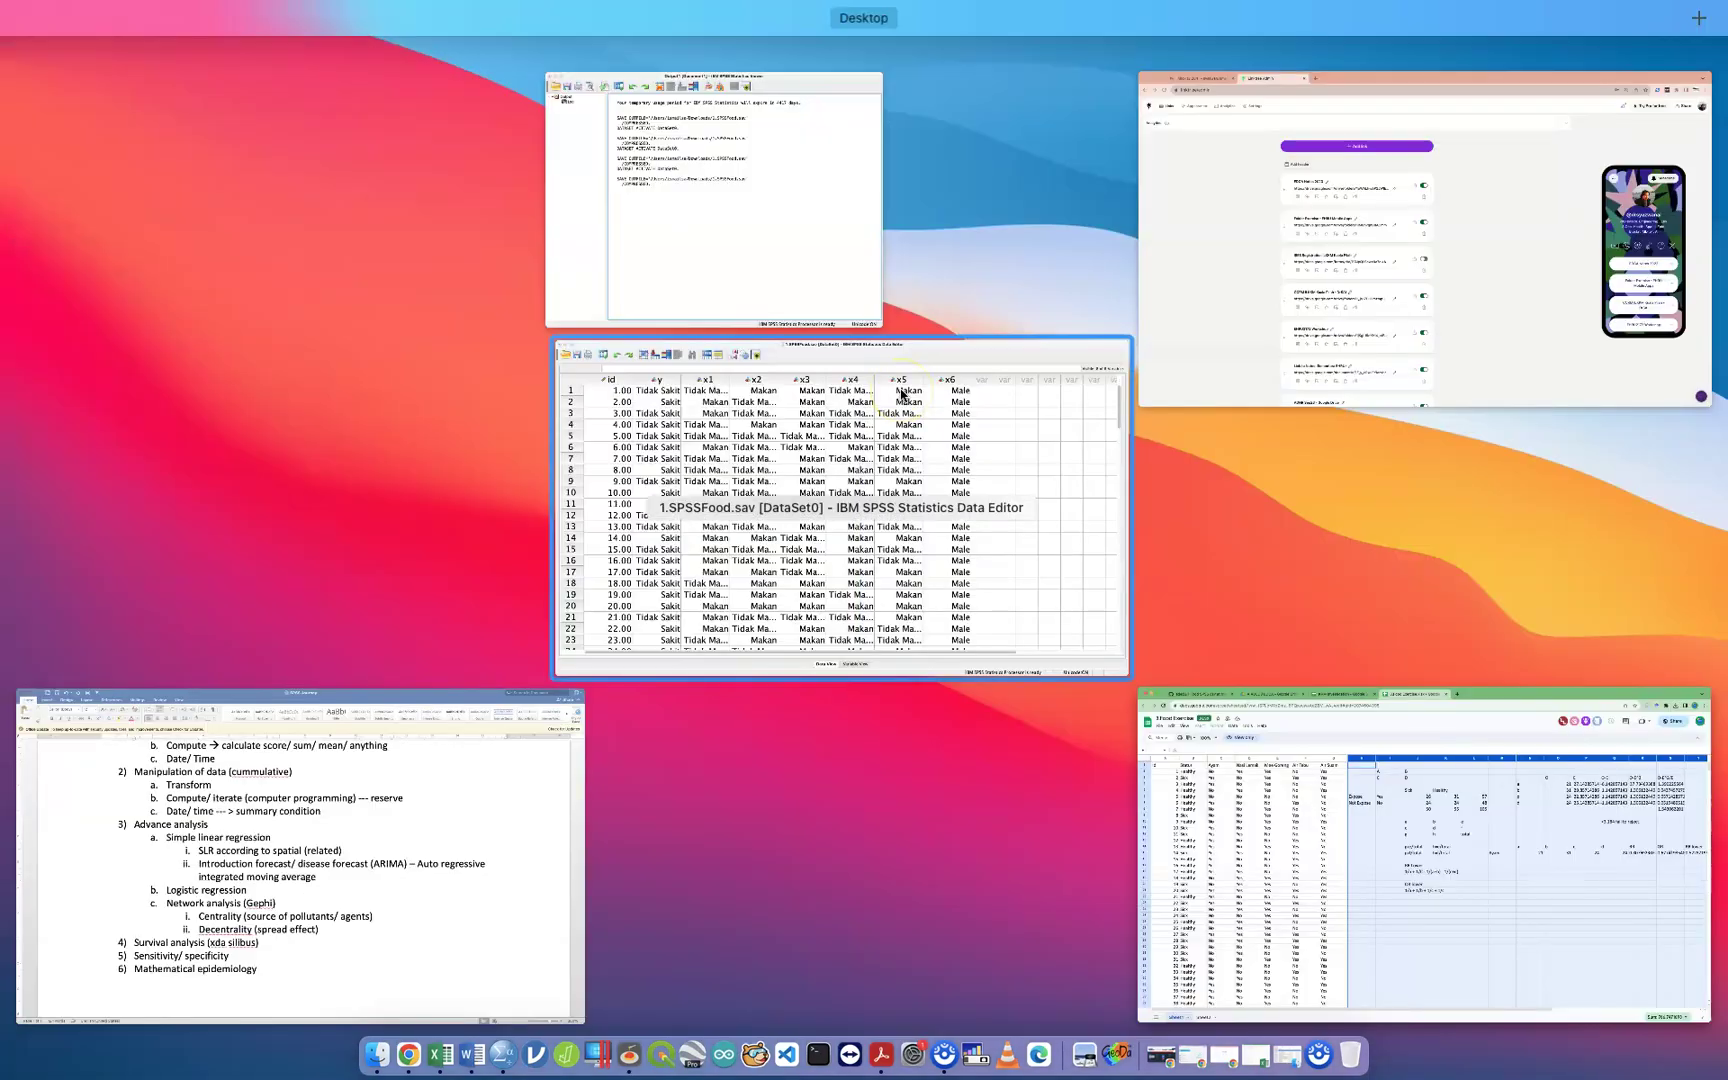
pyautogui.click(901, 394)
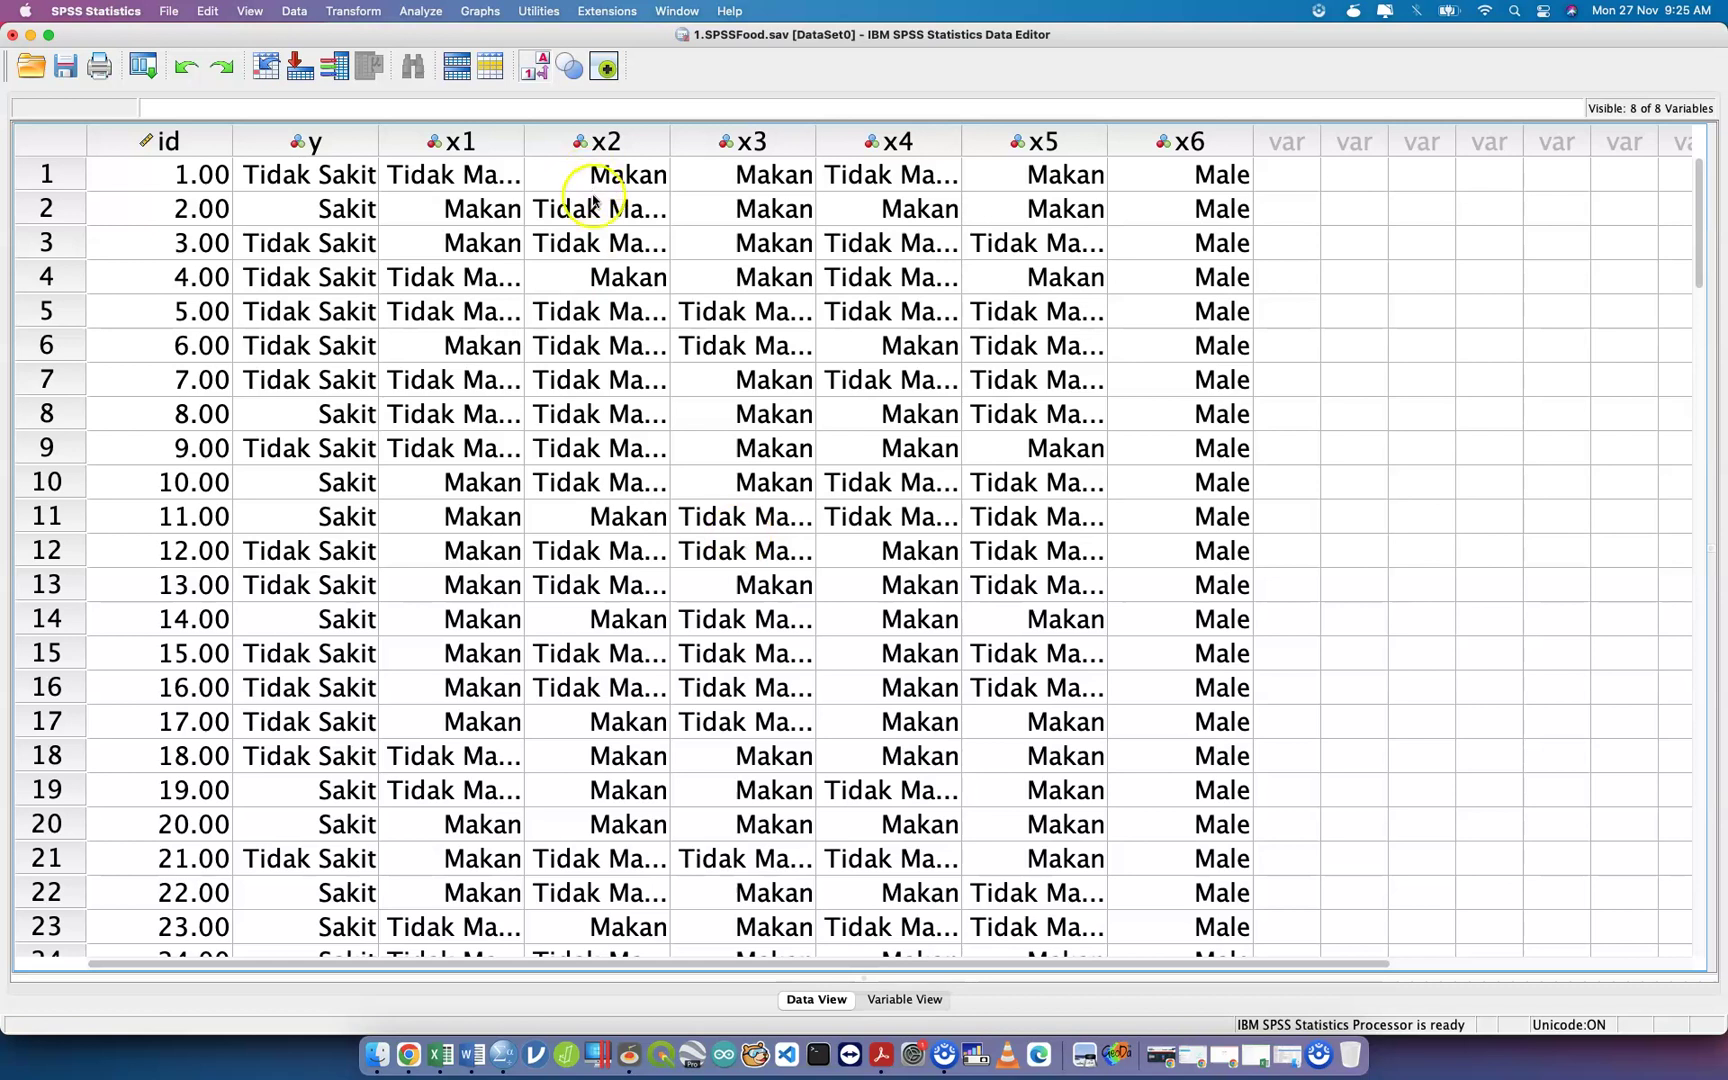
# Look over the graphing, window and extension commands, and save the food dataset.
pyautogui.click(477, 16)
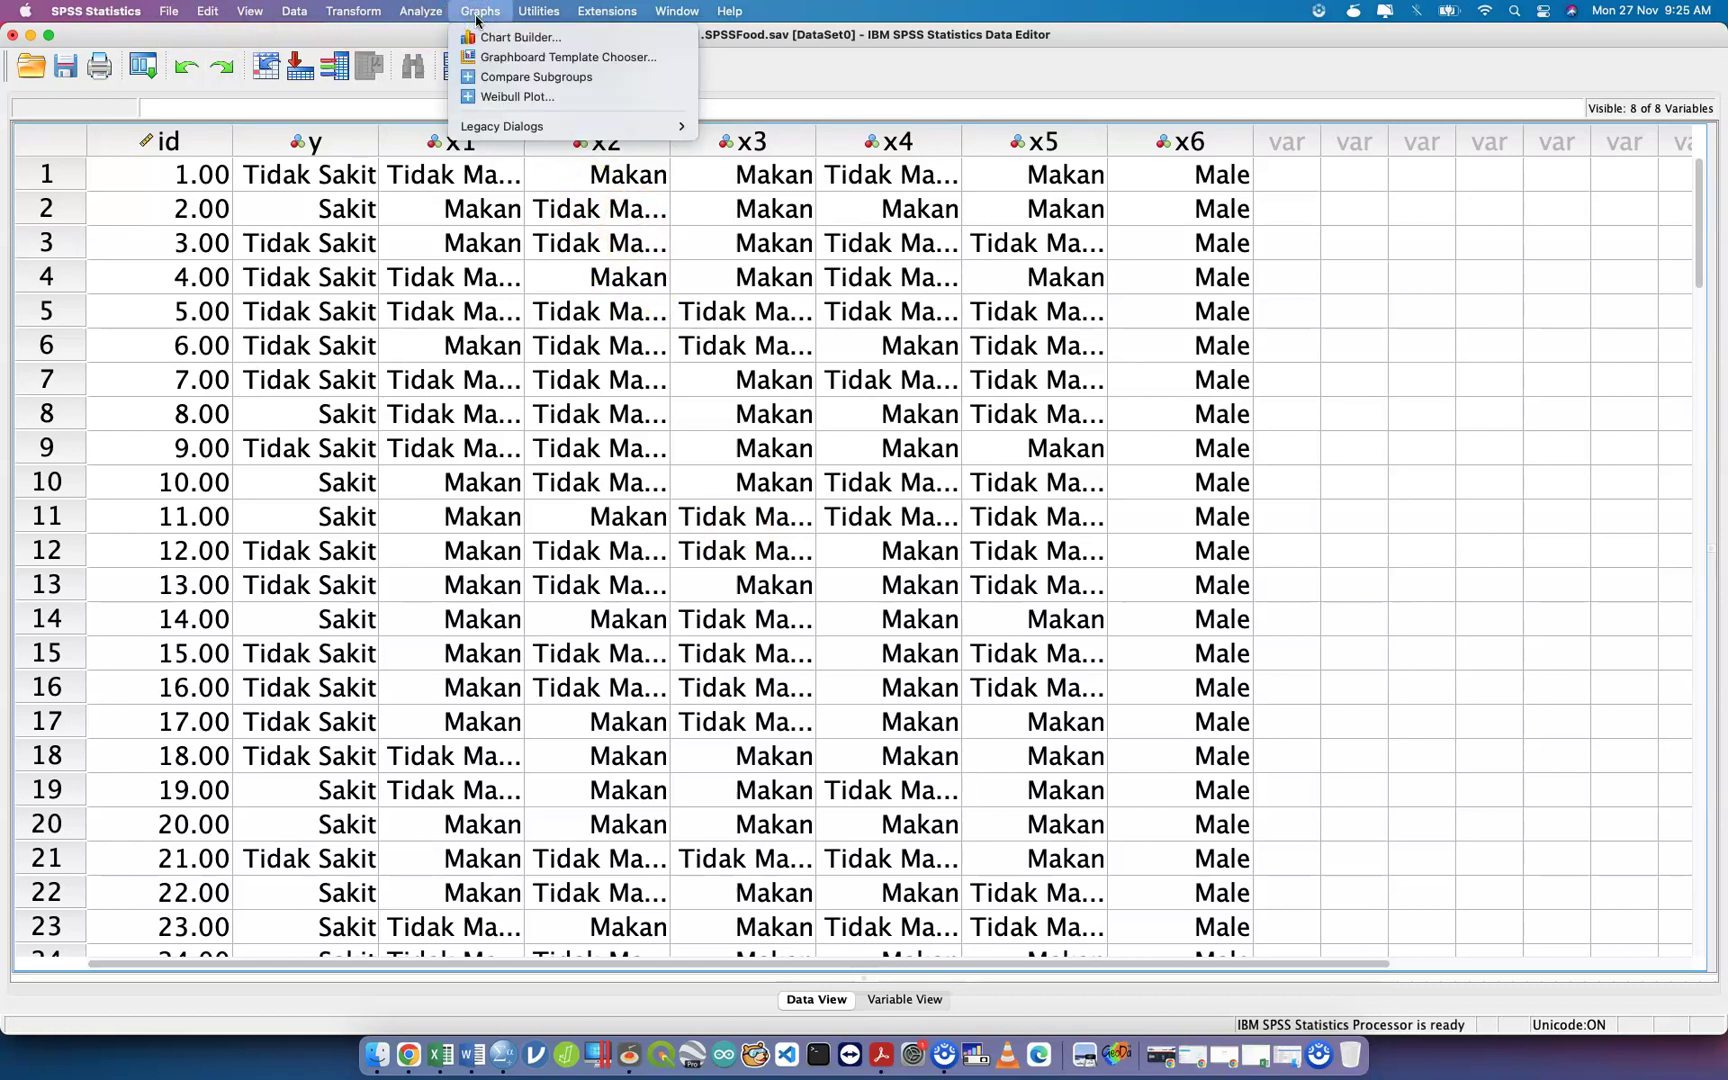
pyautogui.click(519, 133)
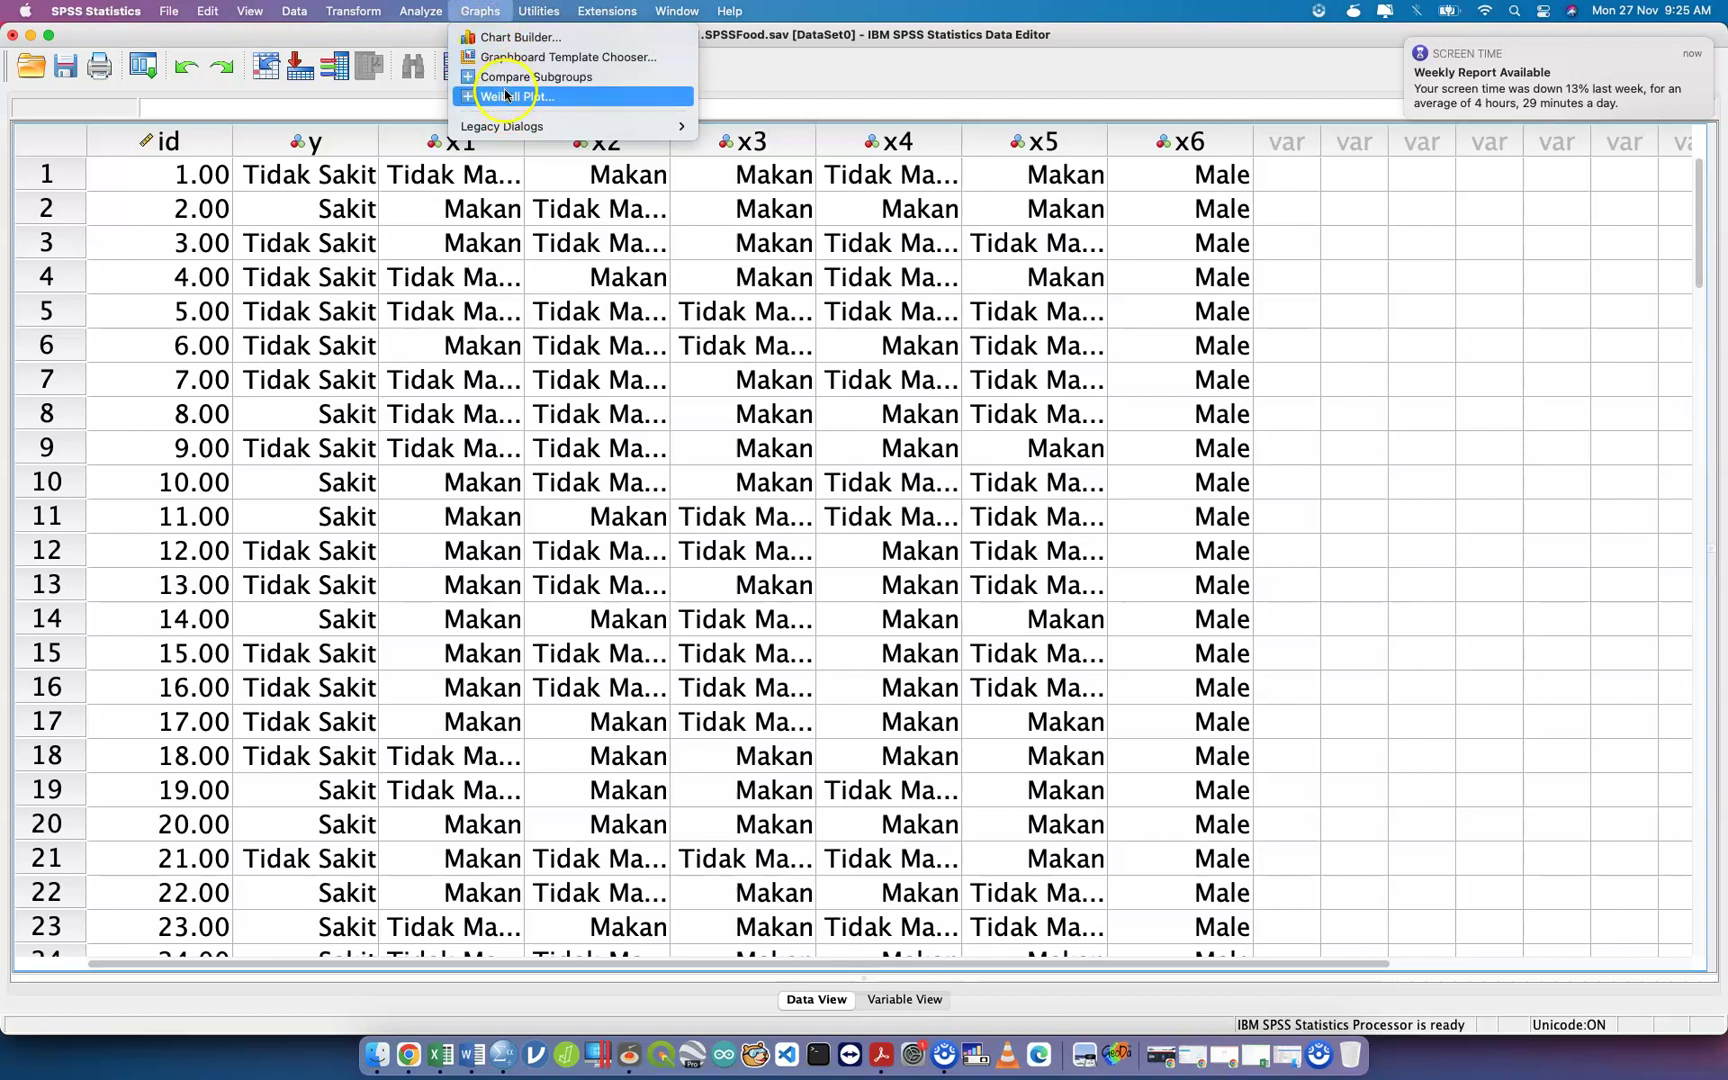
pyautogui.click(511, 124)
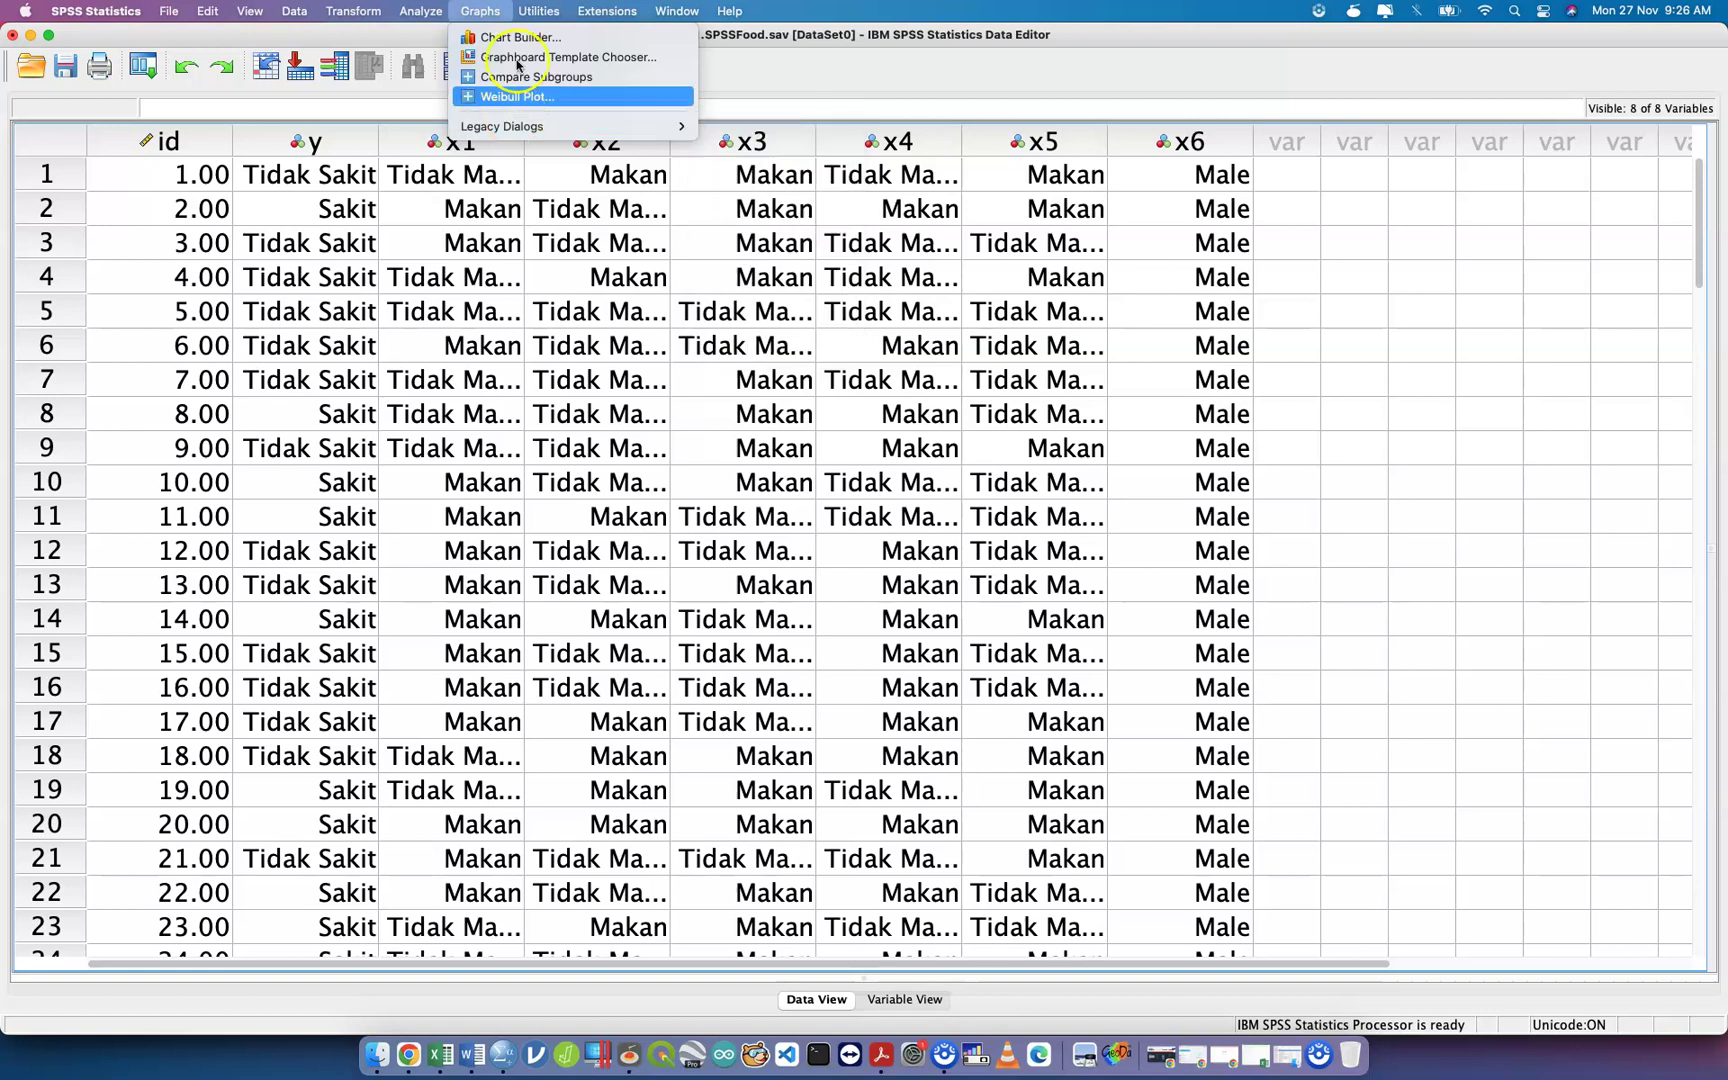
pyautogui.moveTo(538, 11)
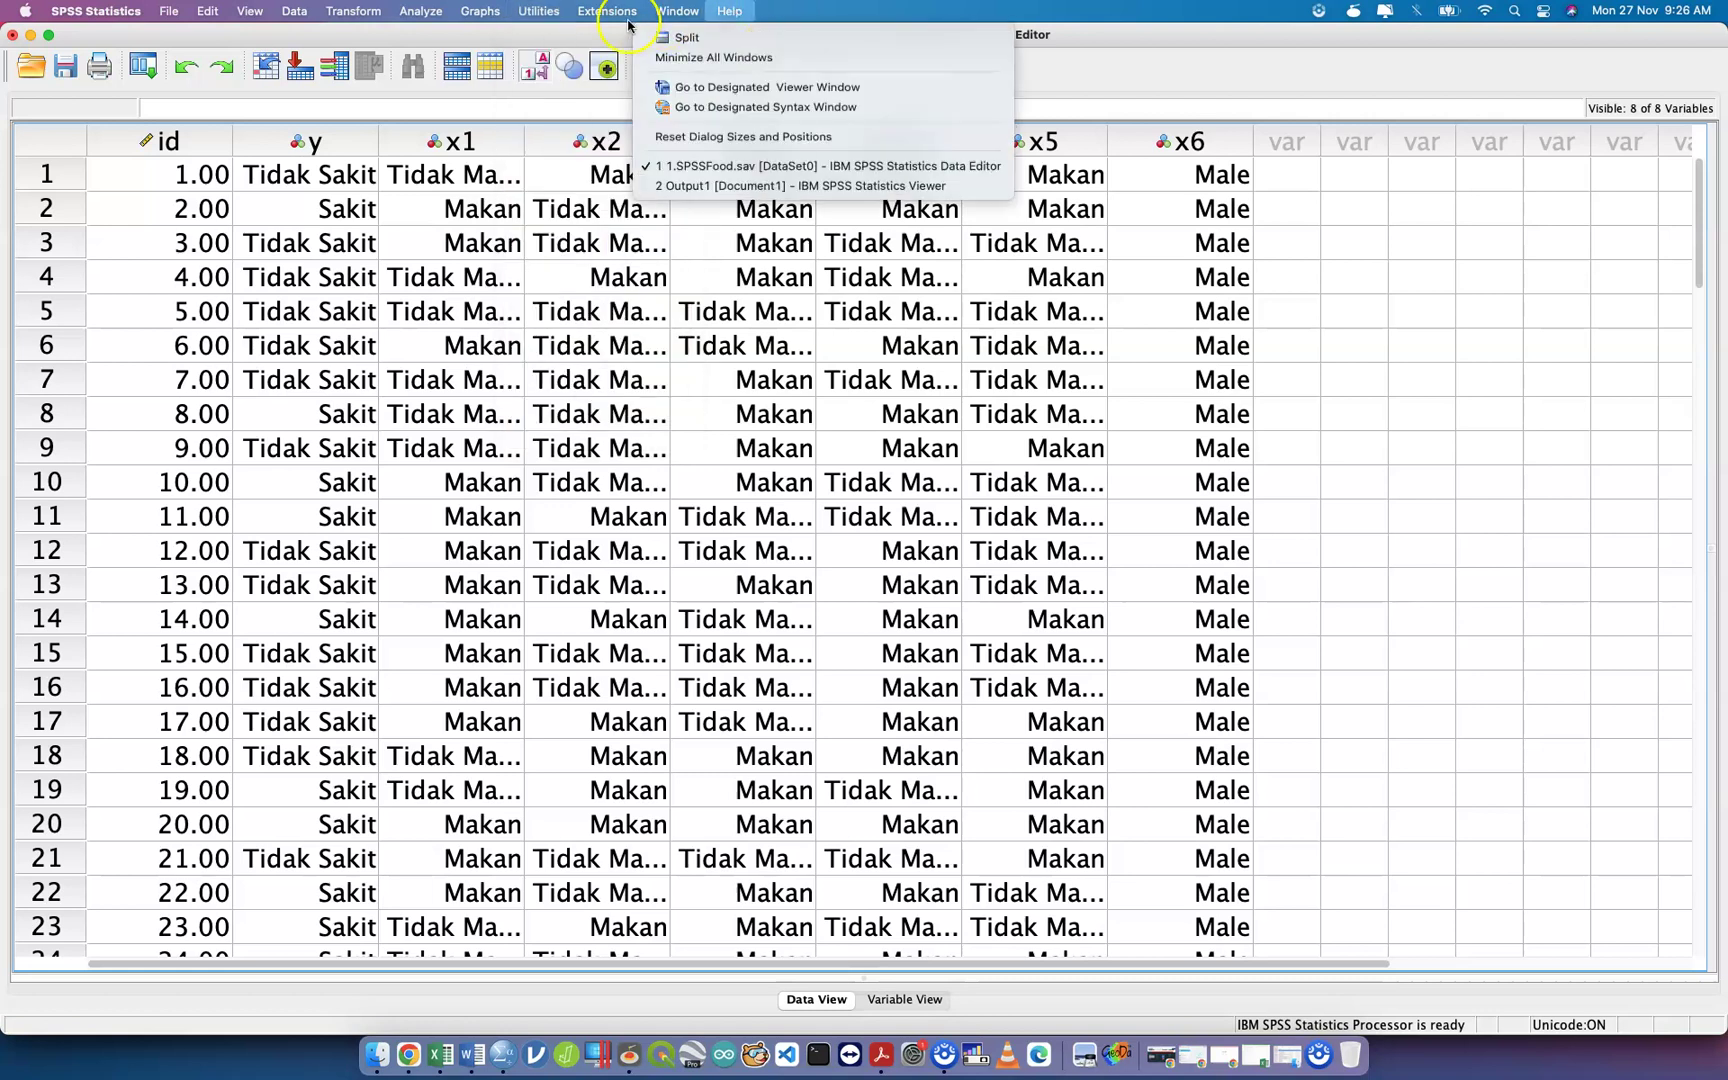
pyautogui.moveTo(606, 11)
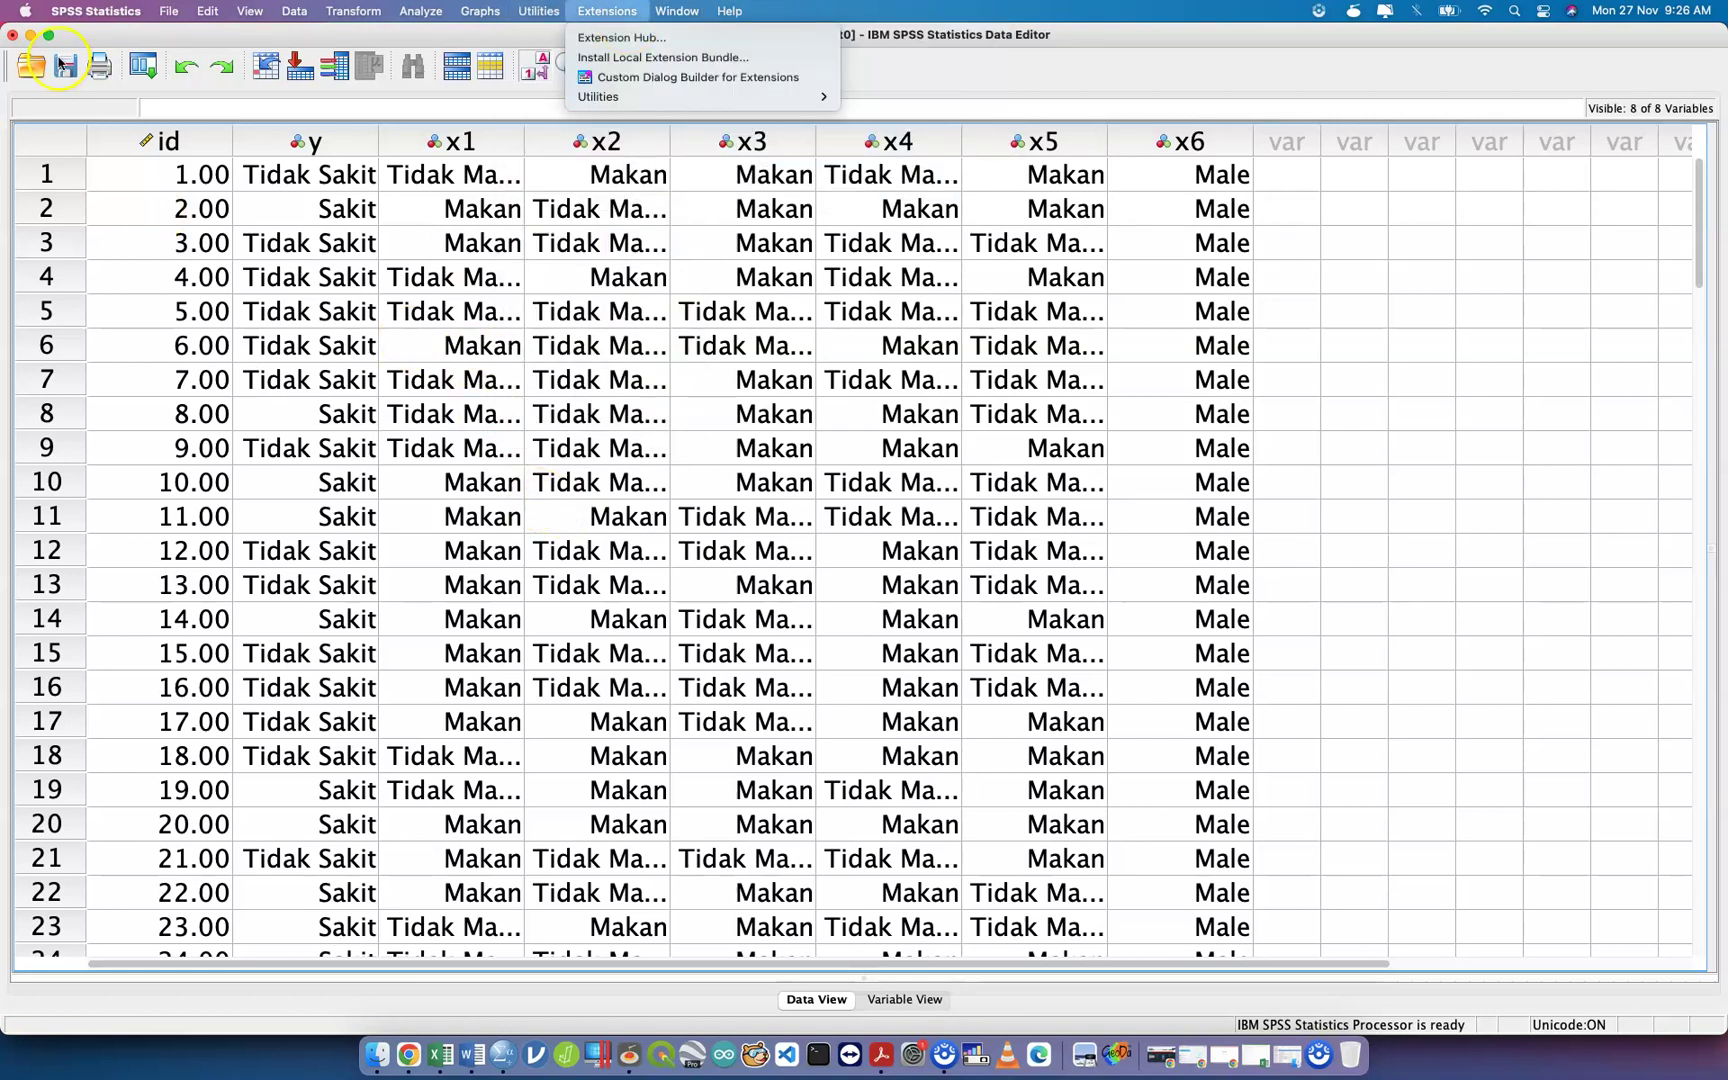
pyautogui.click(62, 64)
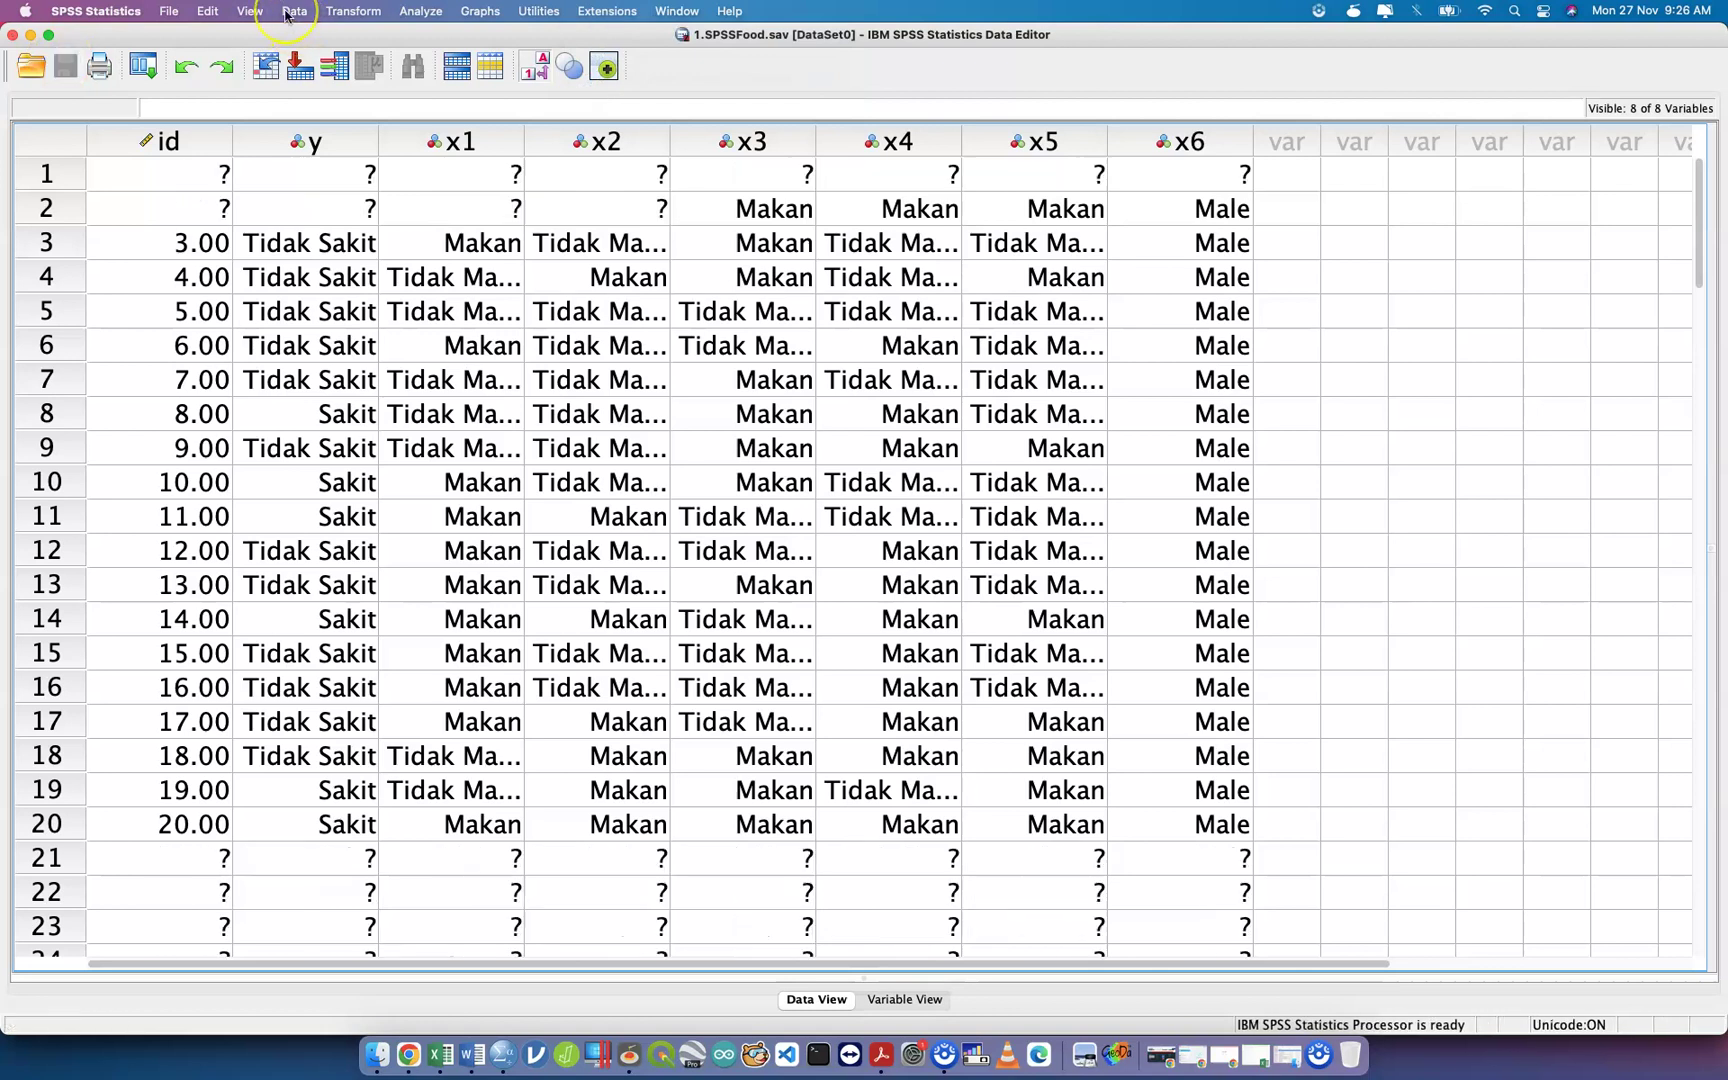
# Generate the Frequencies syntax for status, Ayam, NasiLemak, MeeGoreng, AirTebu and AirSuam, and run all of it.
pyautogui.click(432, 11)
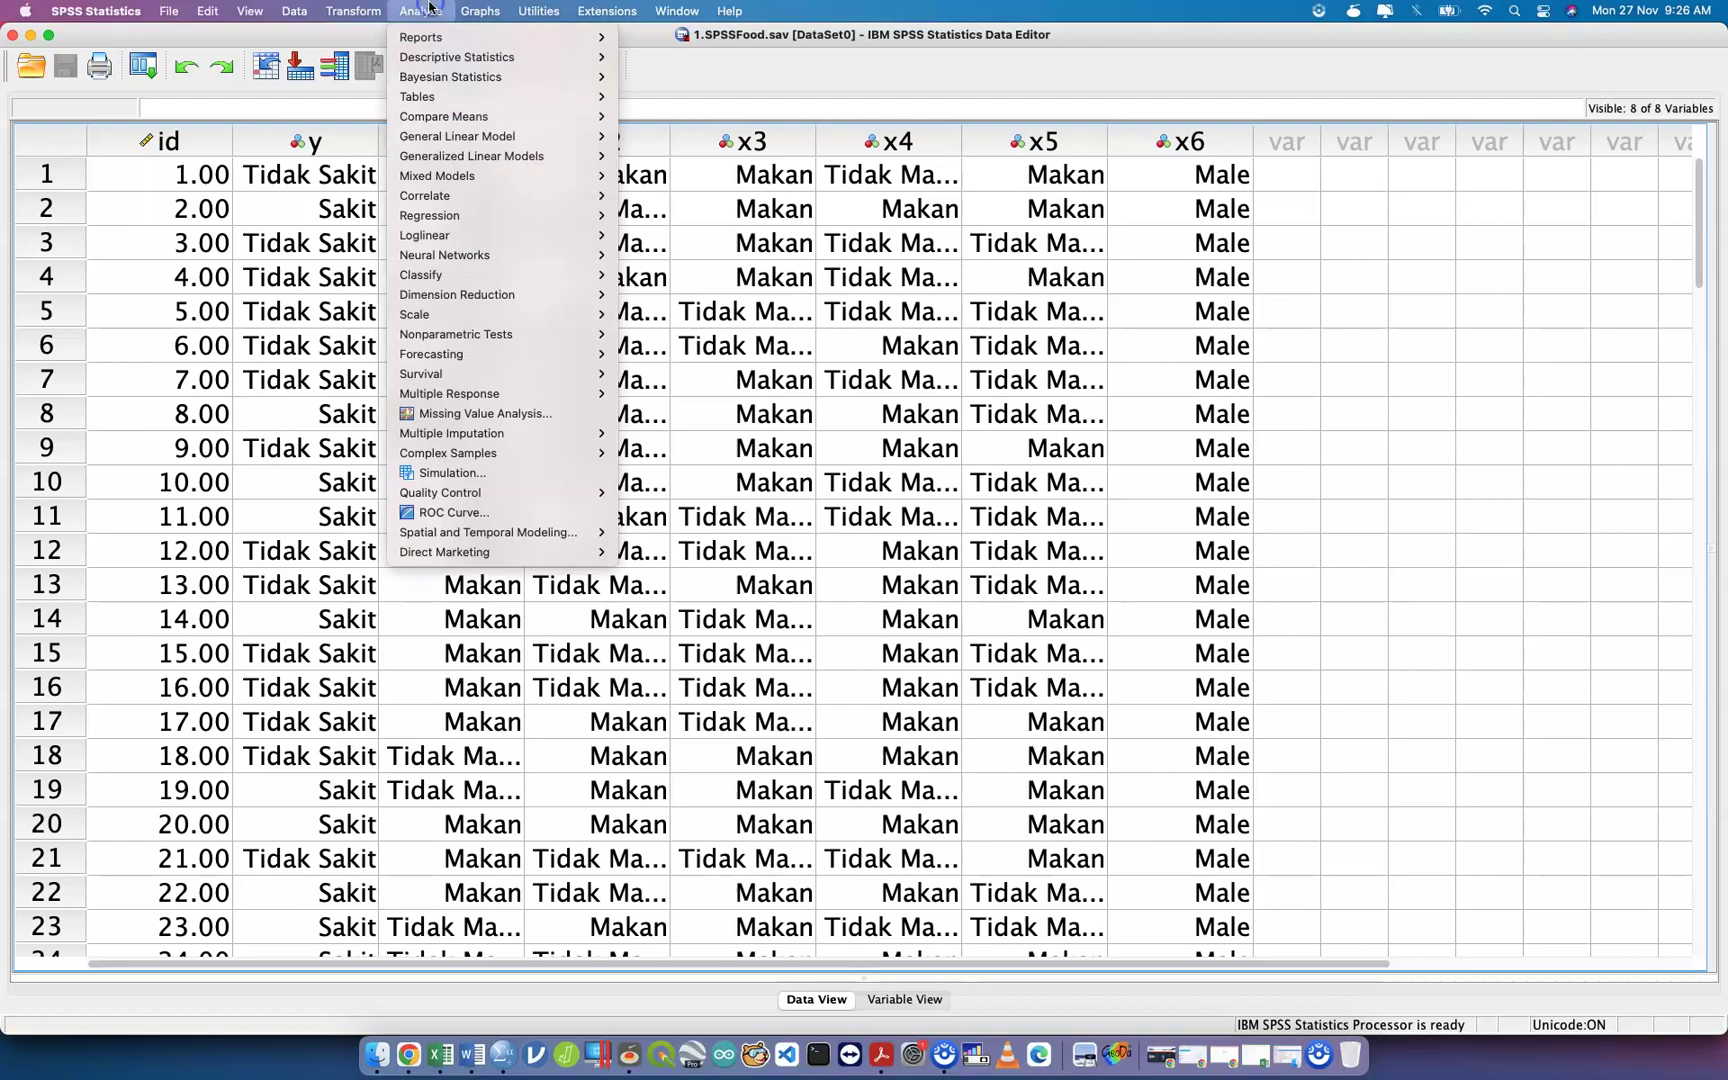
pyautogui.moveTo(500, 57)
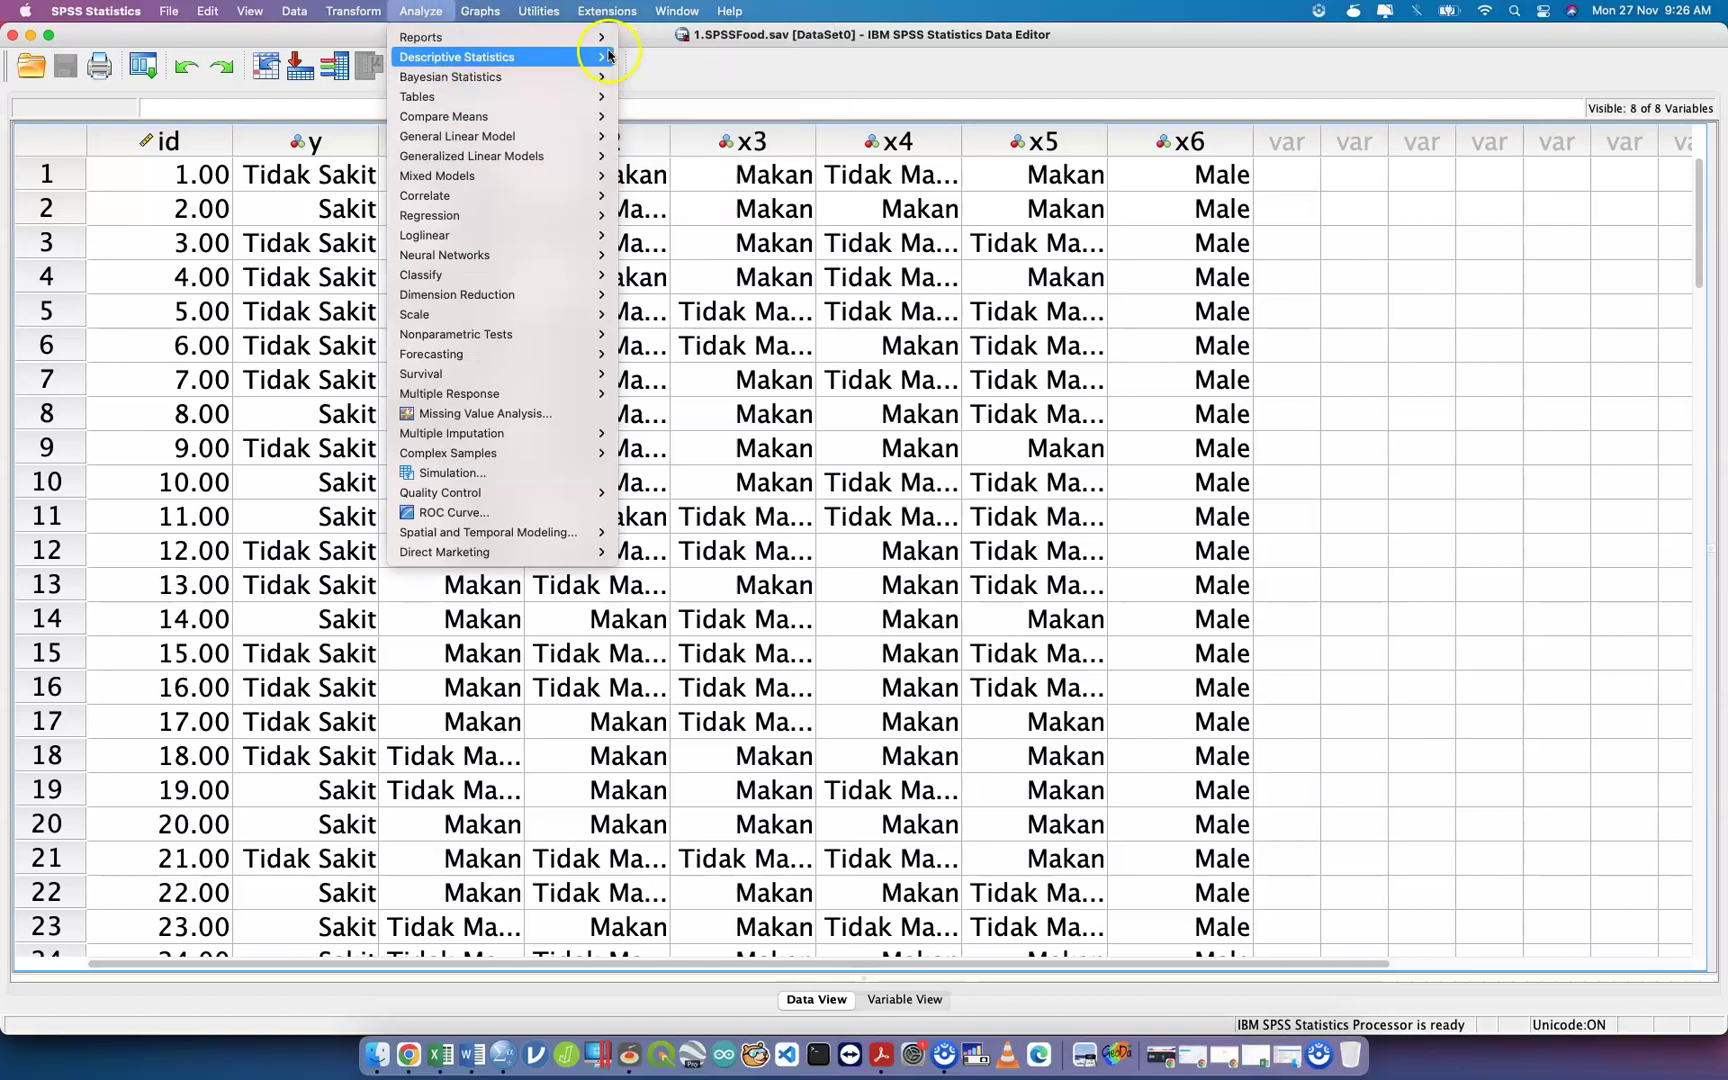
pyautogui.click(672, 57)
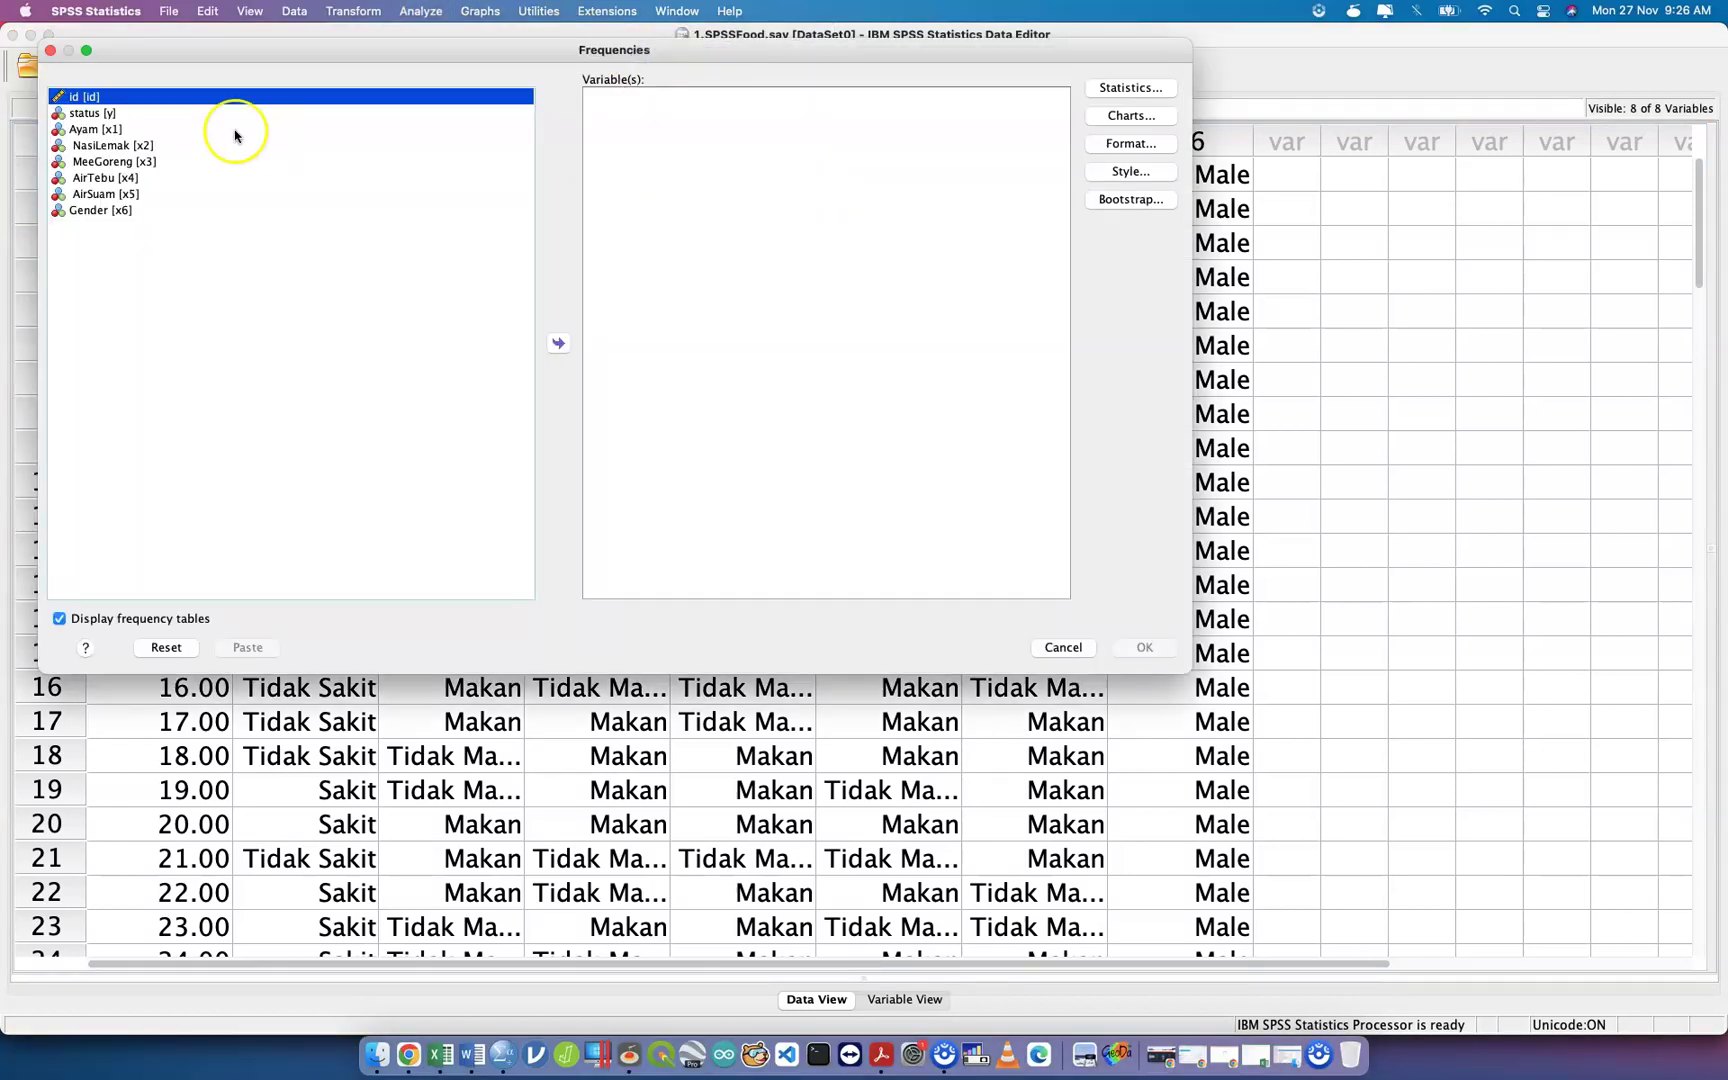
pyautogui.click(196, 117)
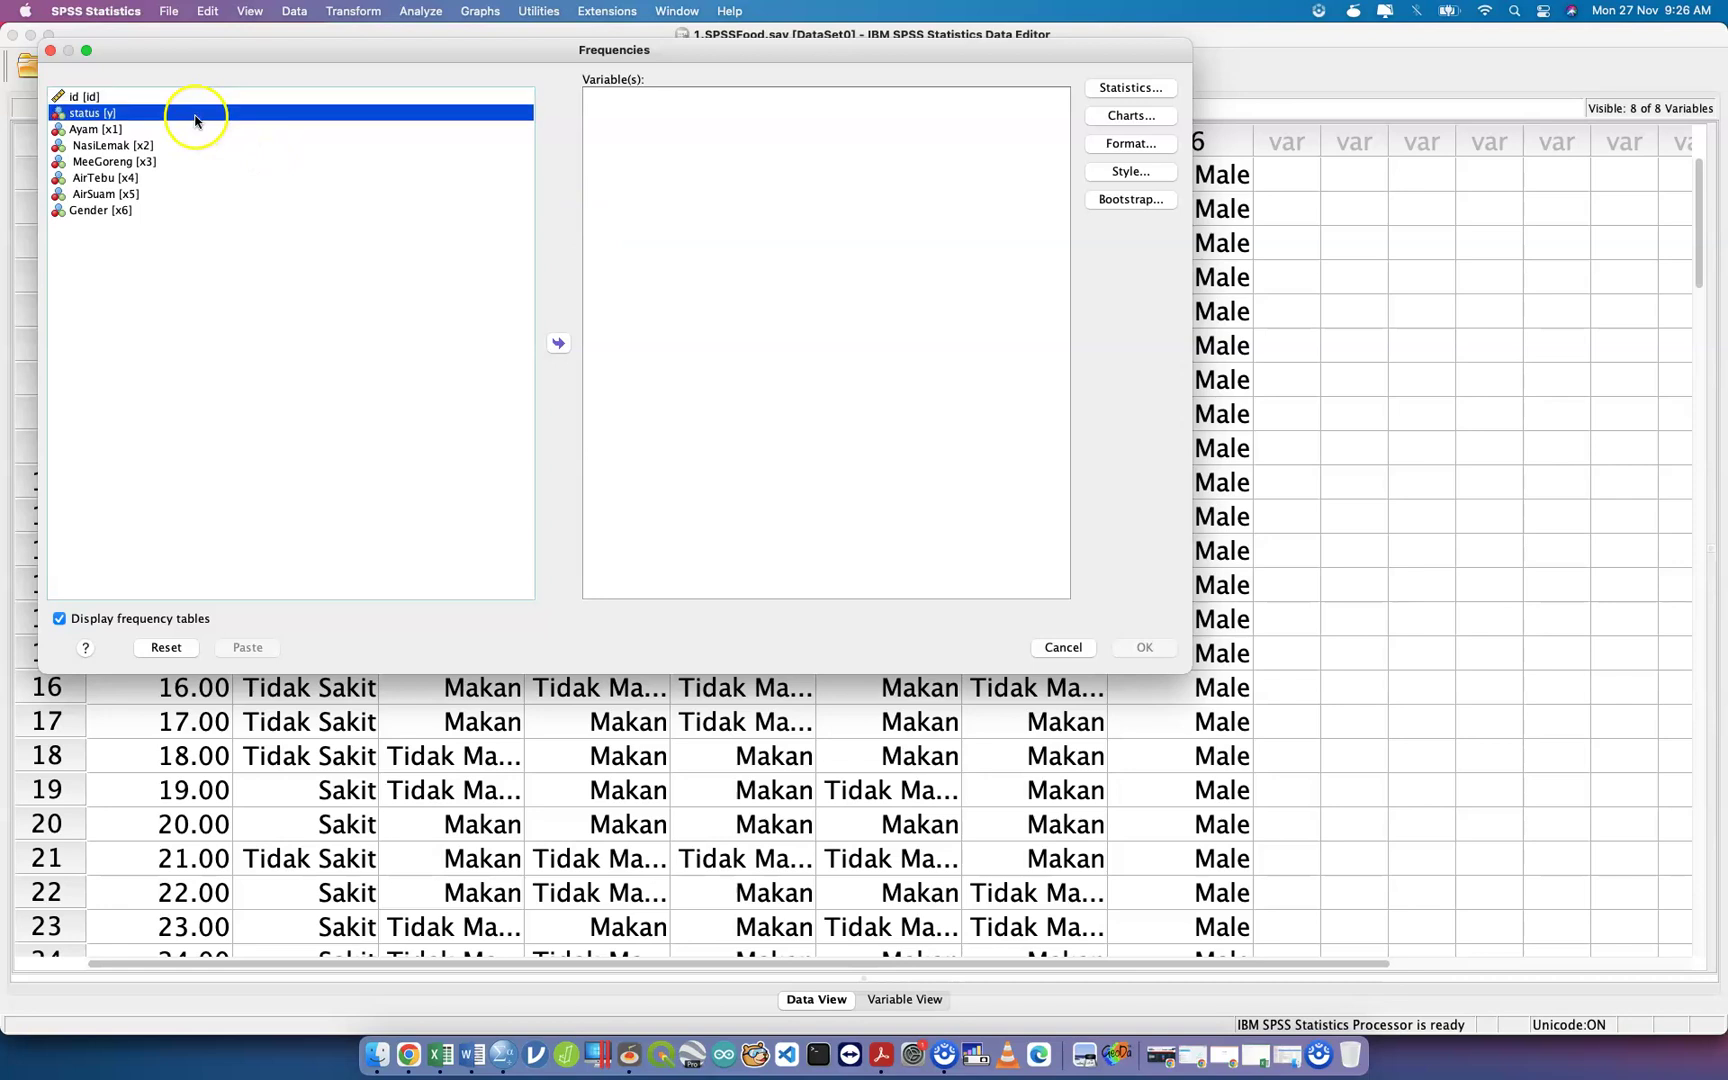
pyautogui.keyDown('shift'); pyautogui.click(207, 193); pyautogui.keyUp('shift')
pyautogui.click(558, 343)
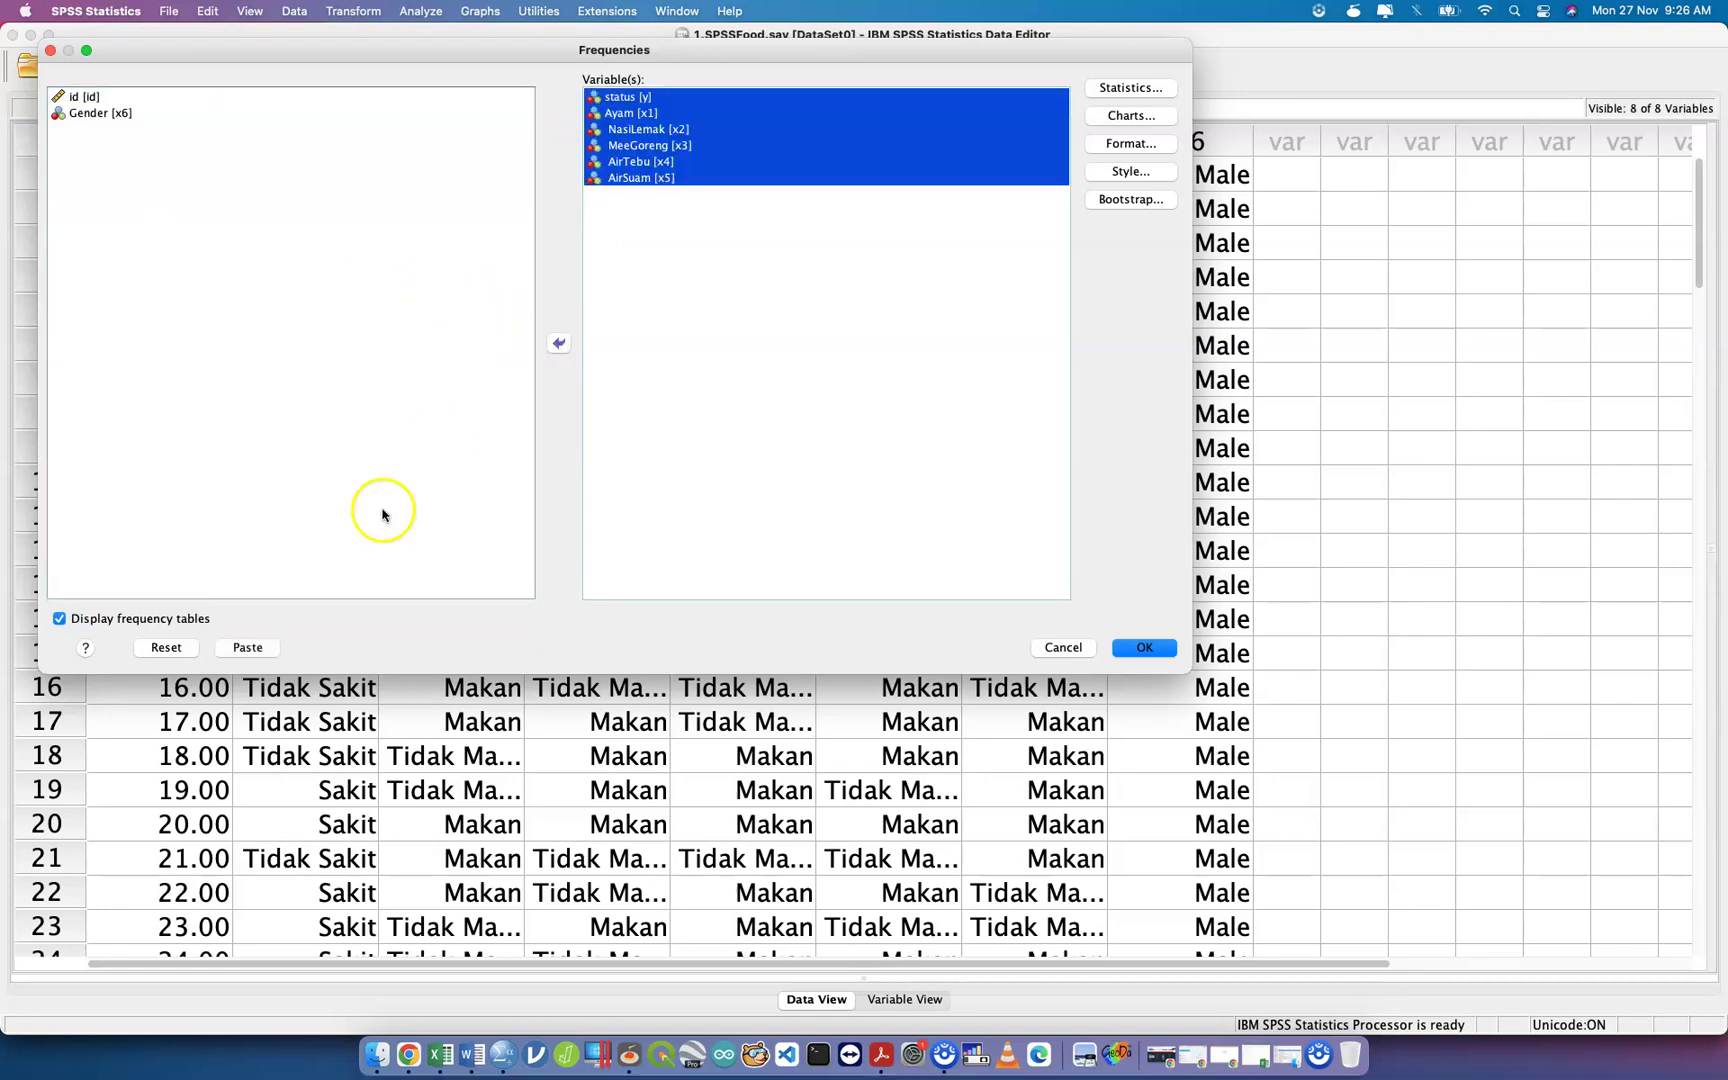
pyautogui.click(243, 648)
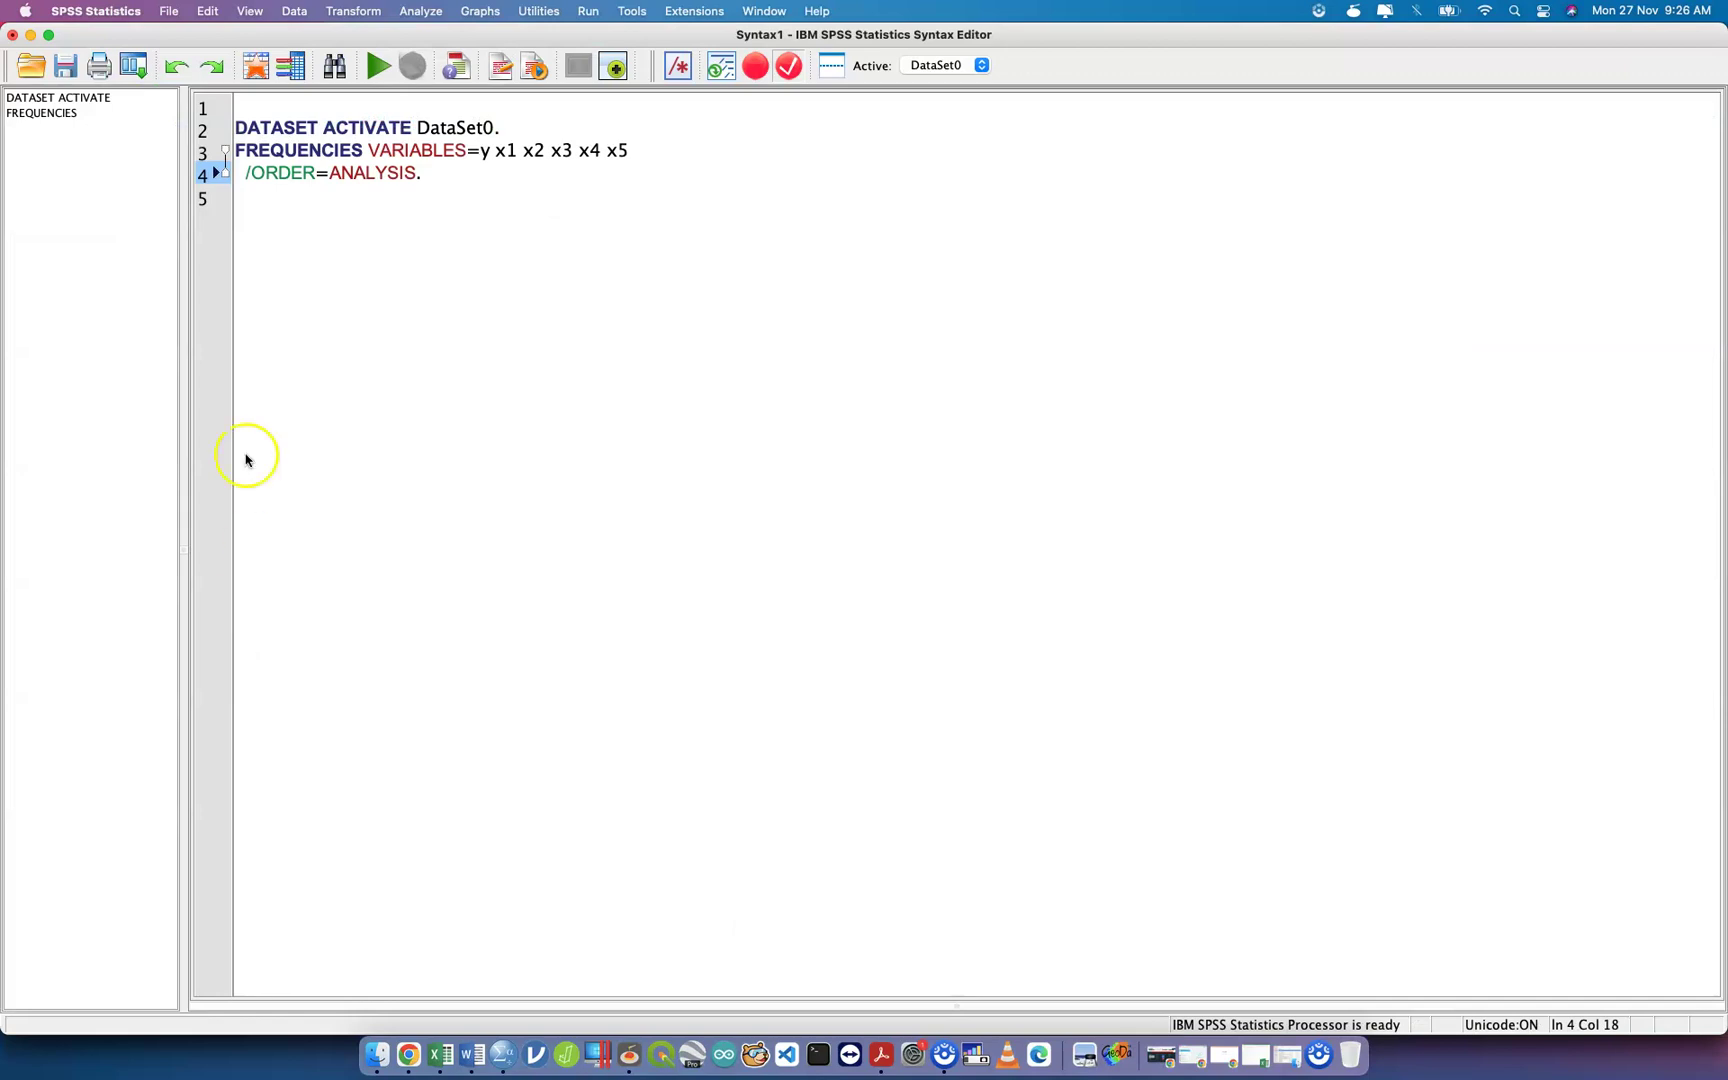
pyautogui.moveTo(486, 193); pyautogui.dragTo(237, 131)
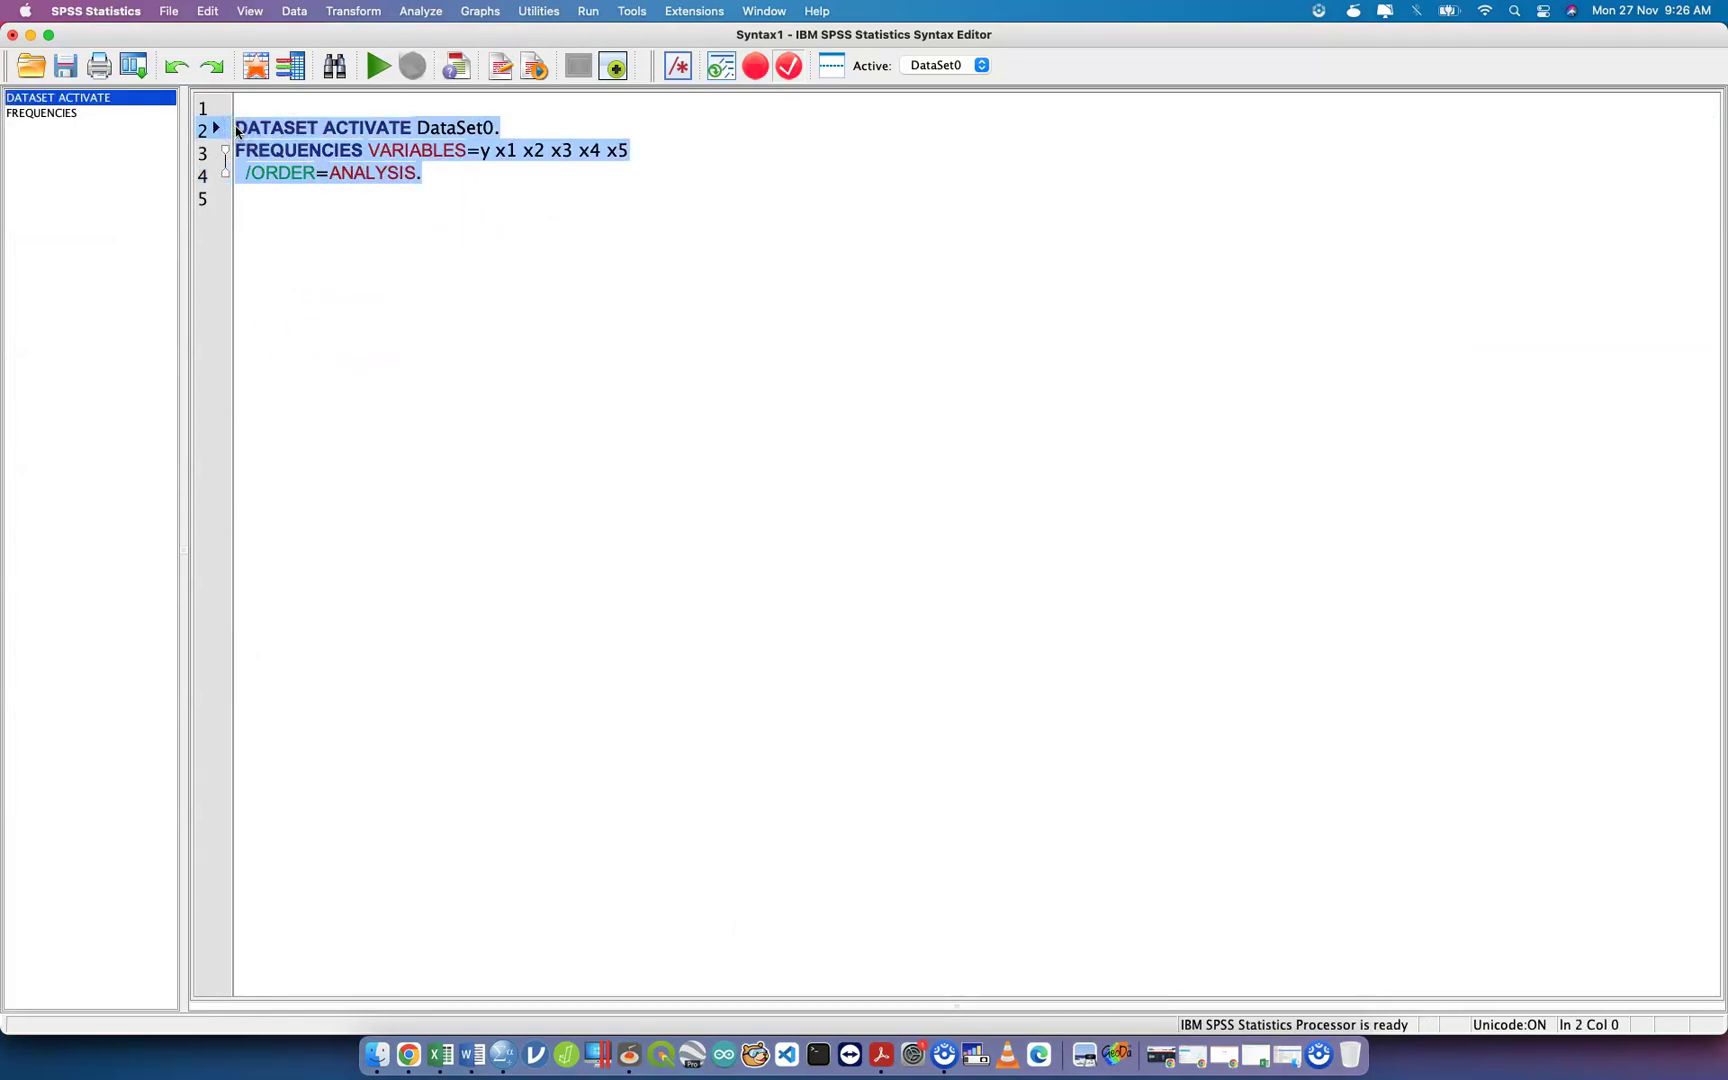
pyautogui.click(378, 64)
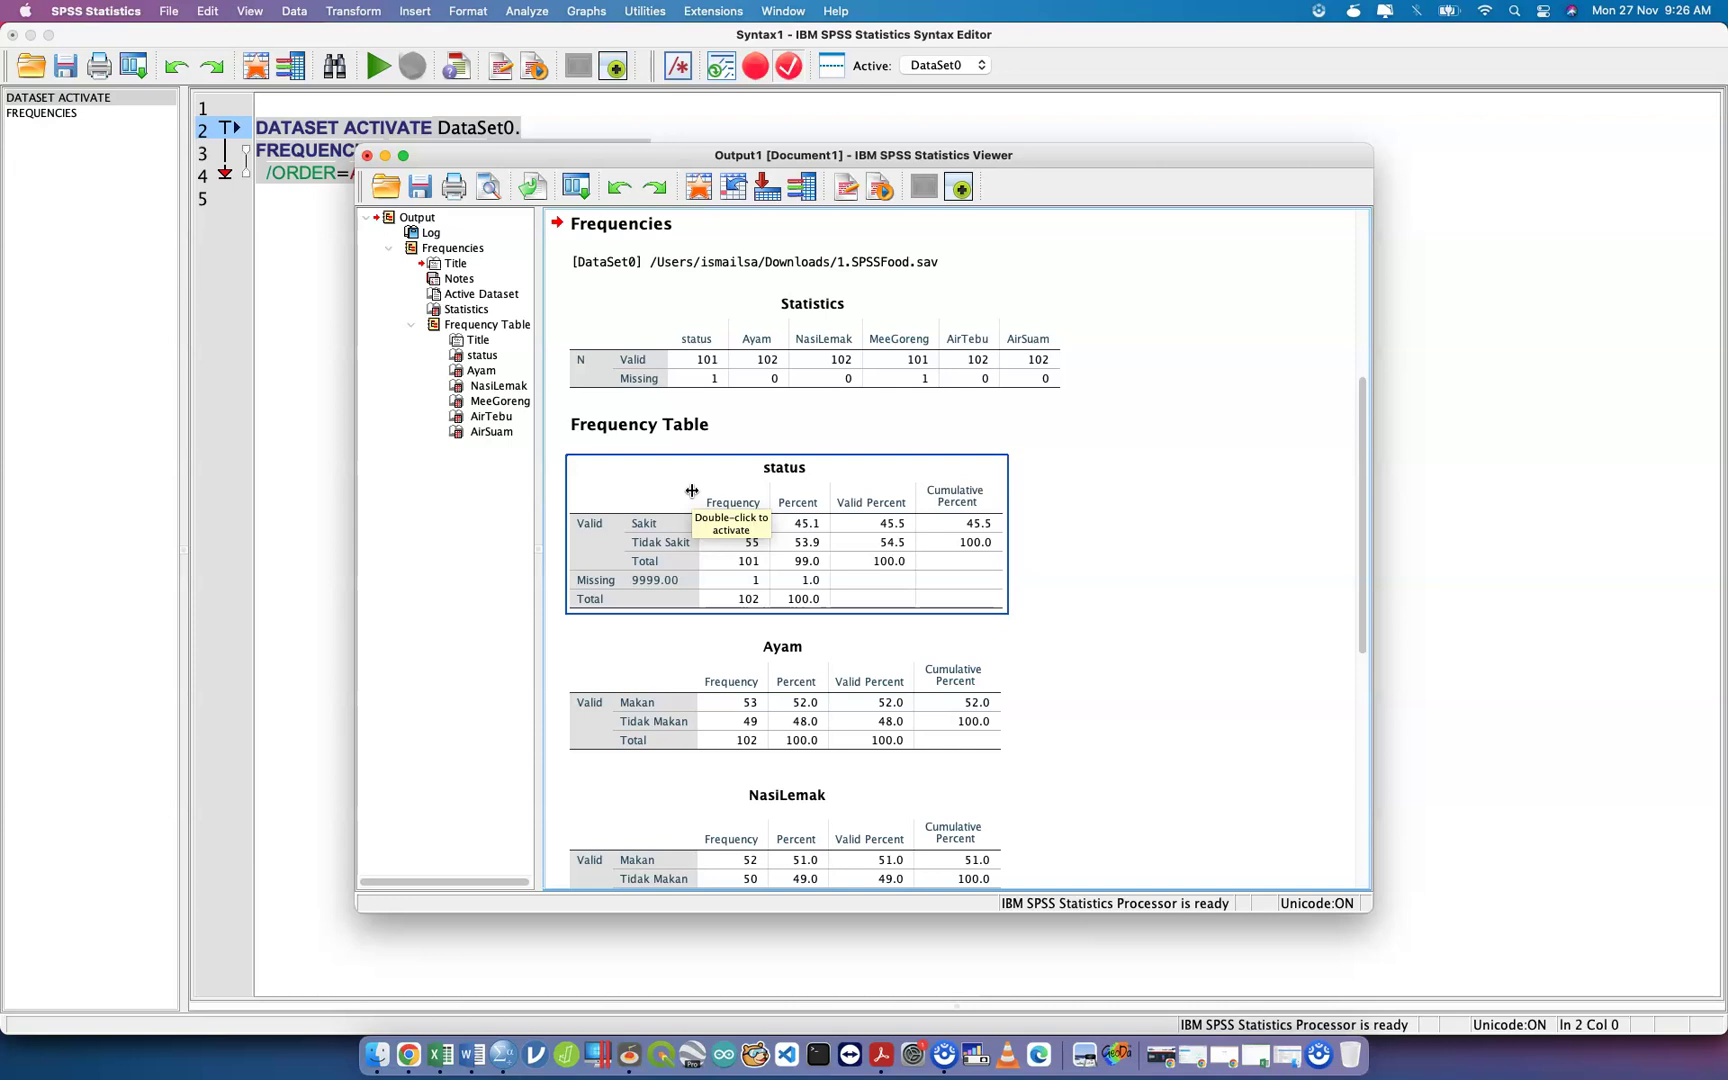
# Examine the Statistics summary and the status frequency table, comparing the valid and missing counts.
pyautogui.click(801, 651)
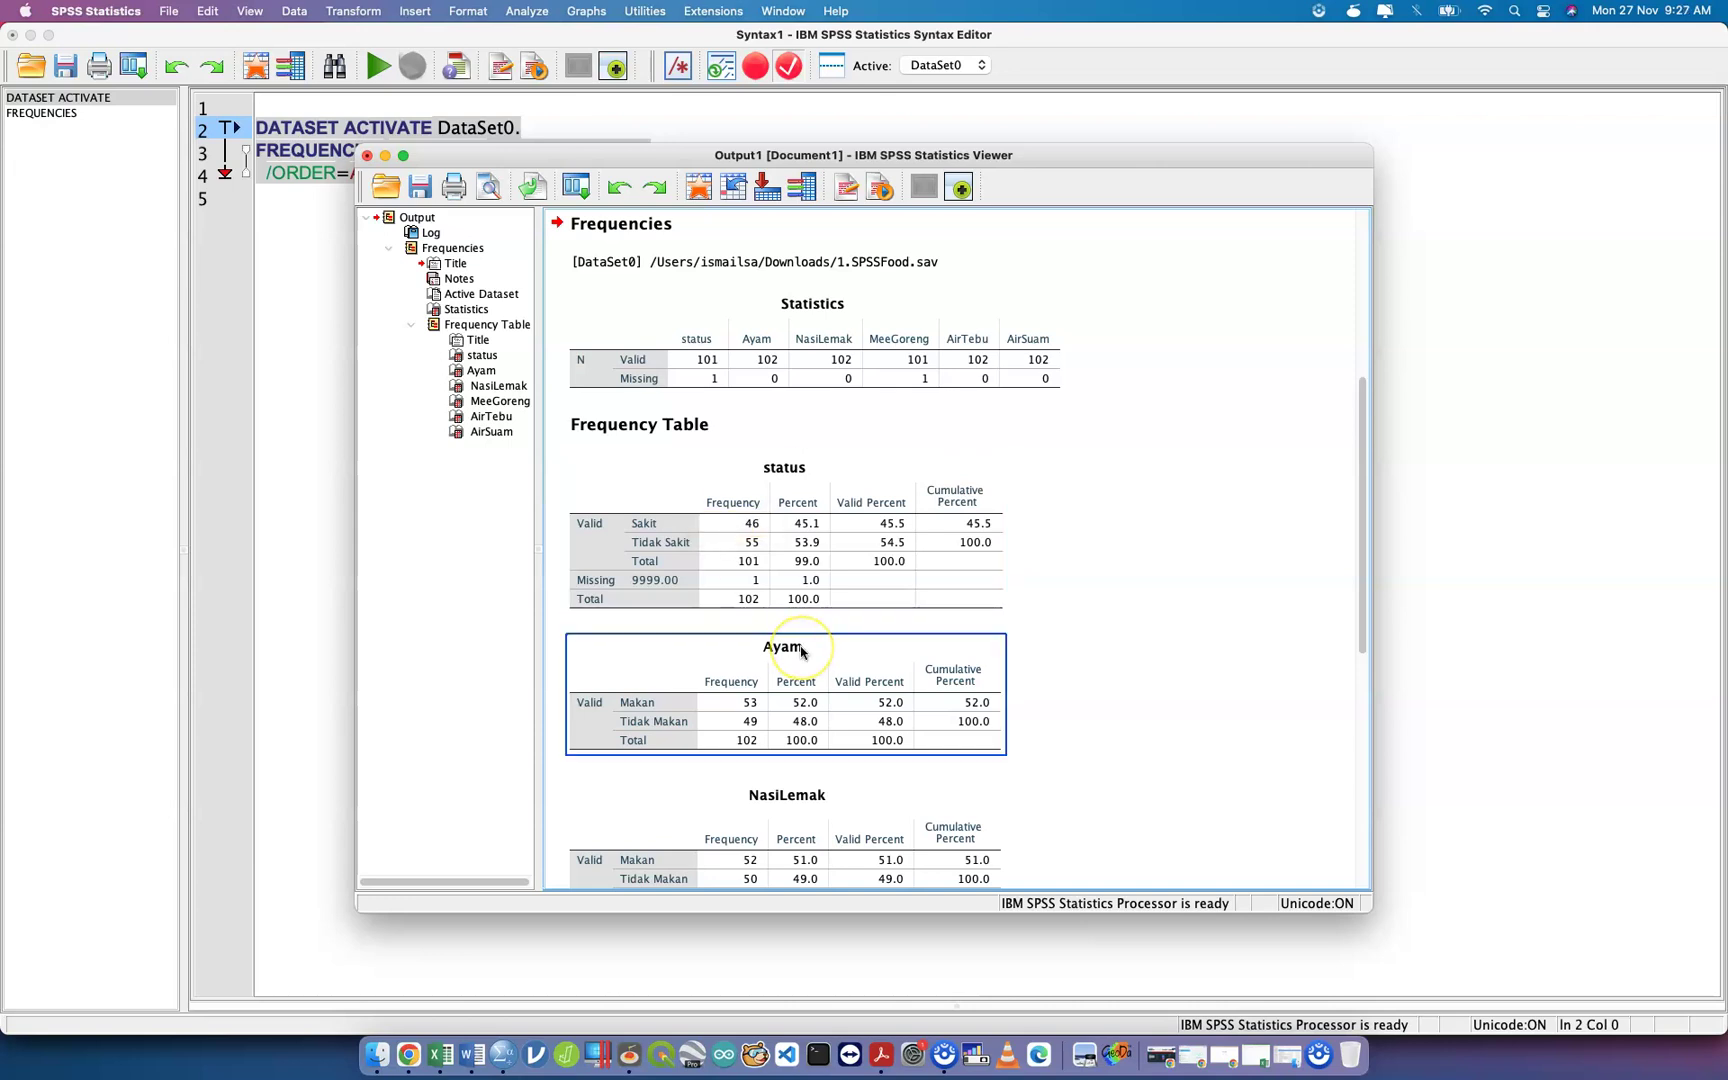
pyautogui.scroll(-5, 801, 651)
pyautogui.click(801, 651)
pyautogui.scroll(5, 801, 651)
pyautogui.click(762, 566)
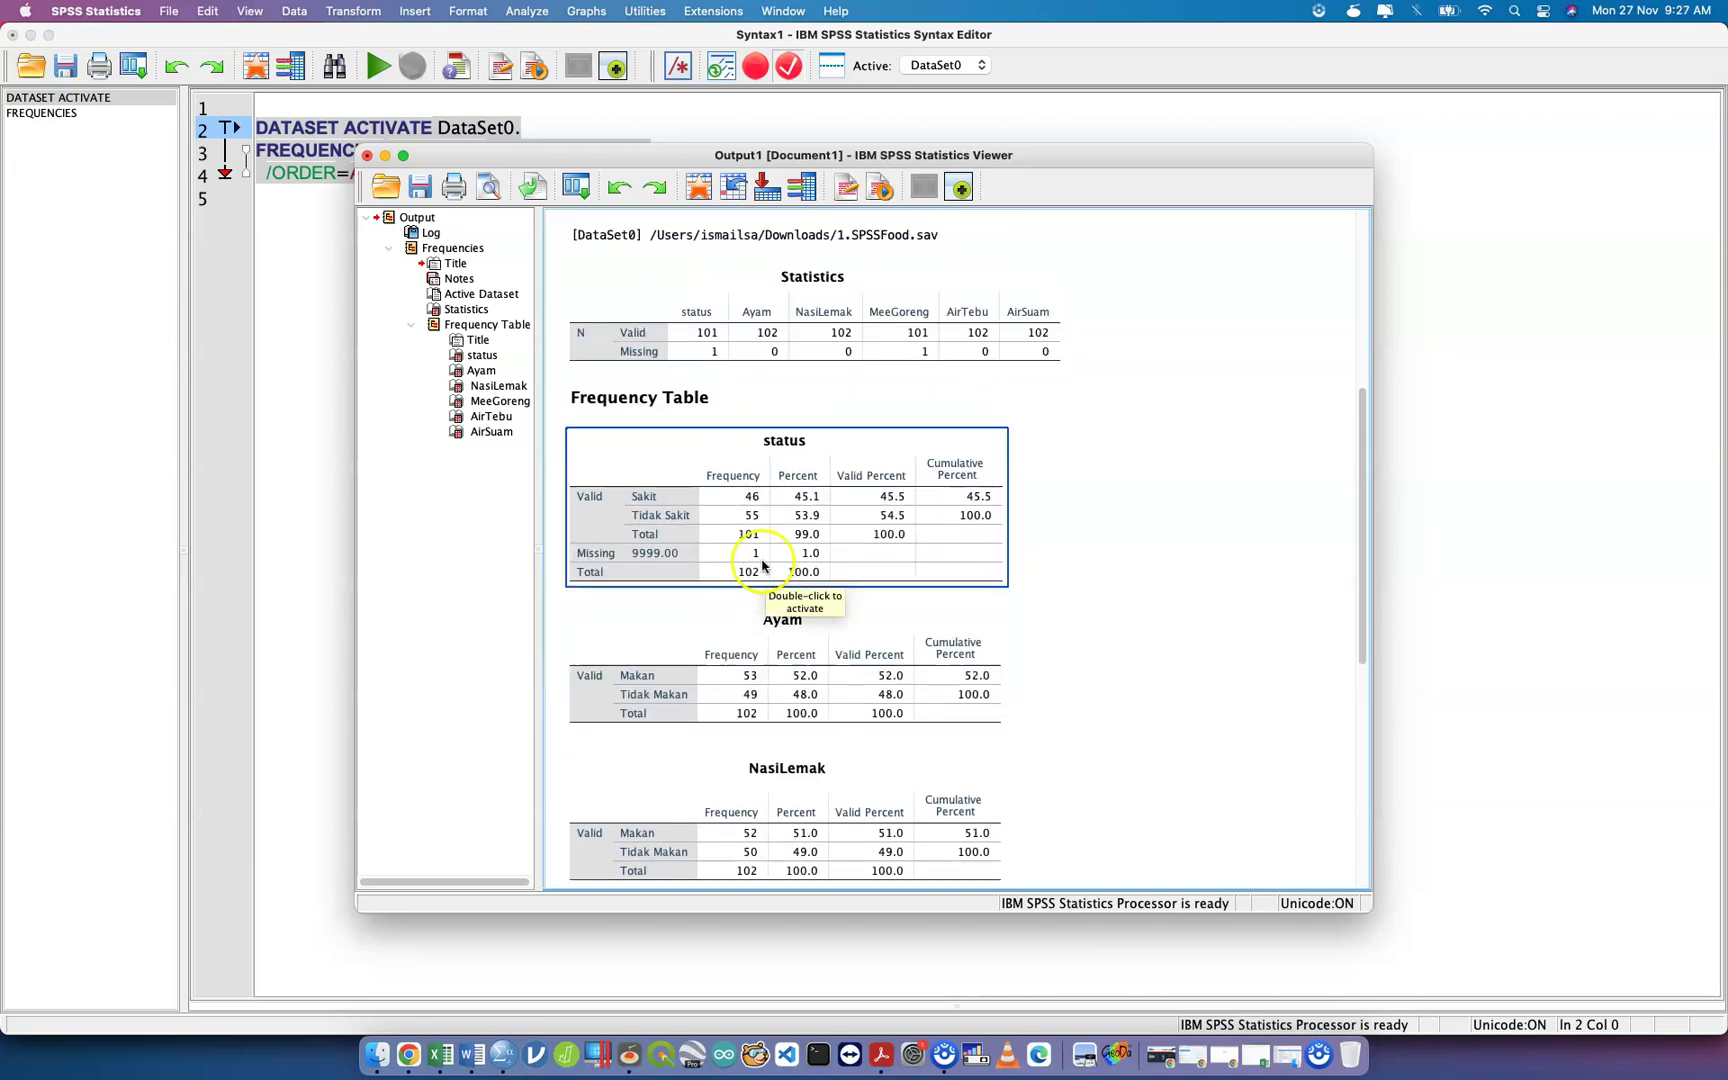
pyautogui.click(651, 348)
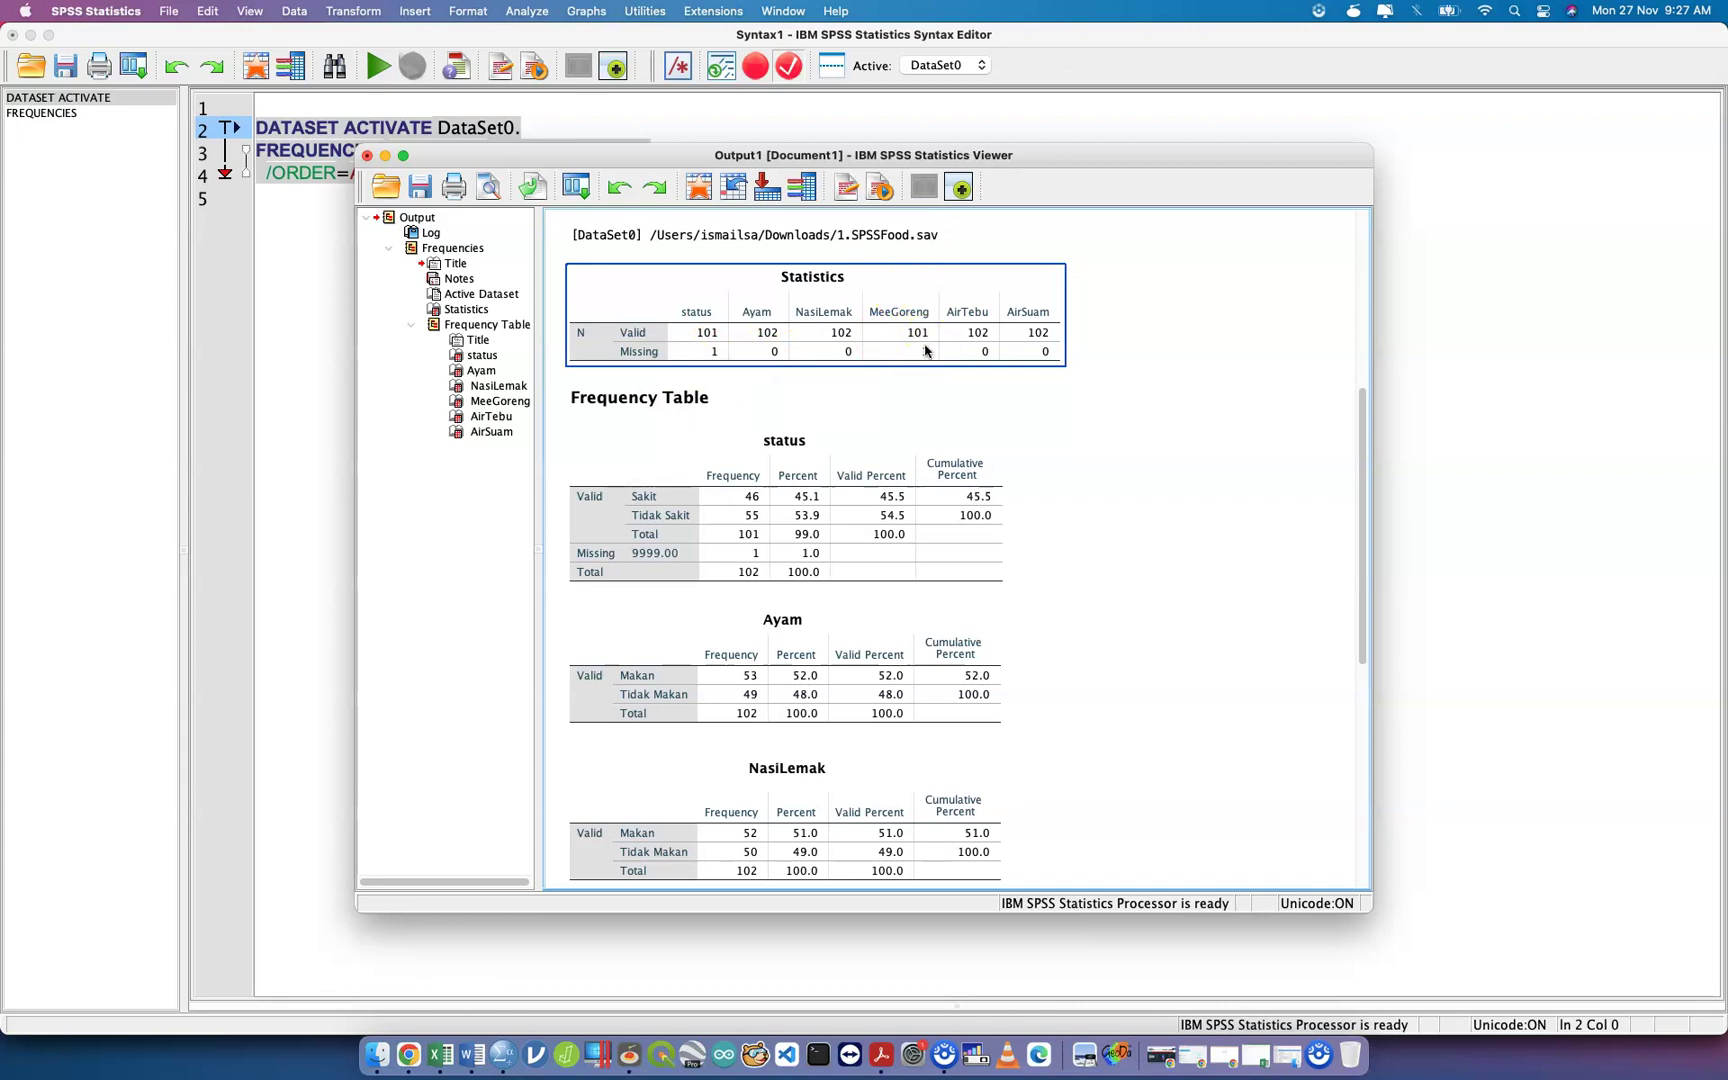
pyautogui.click(915, 400)
pyautogui.click(888, 572)
# Examine the MeeGoreng frequency table's frequency and valid percent columns, along with the tables below it.
pyautogui.scroll(-5, 887, 587)
pyautogui.click(887, 588)
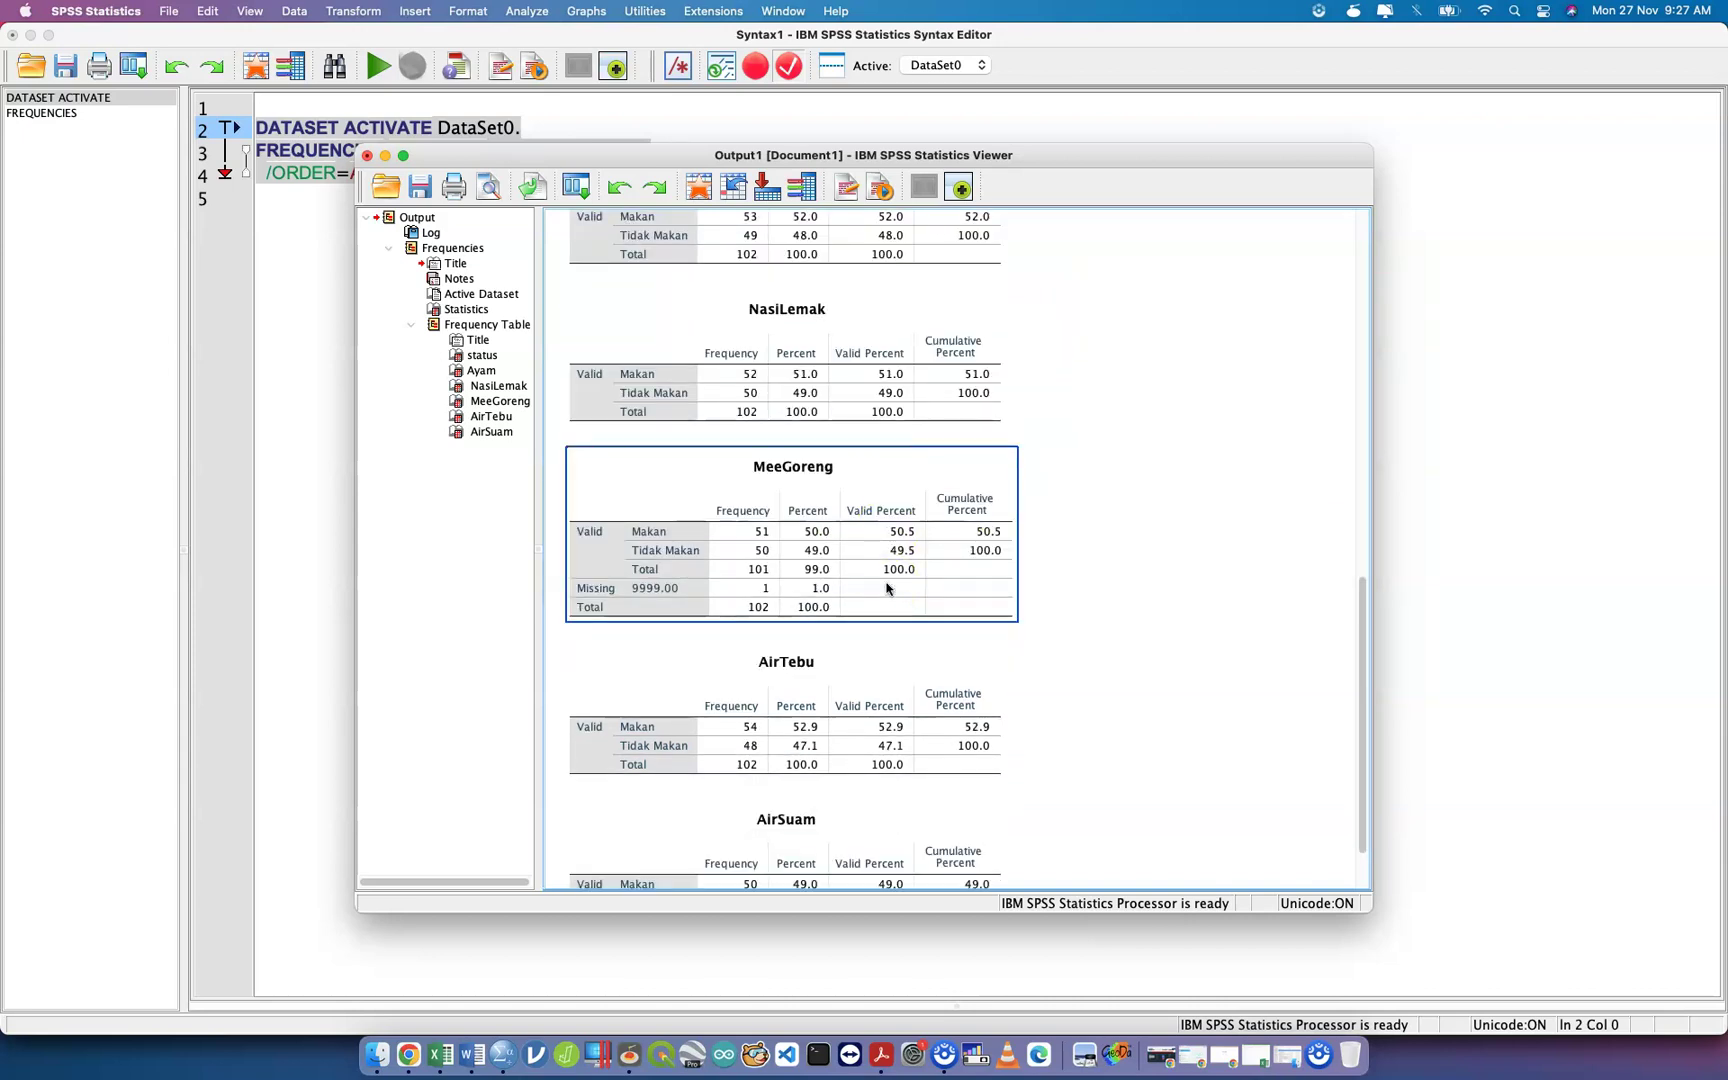
pyautogui.scroll(-1, 886, 589)
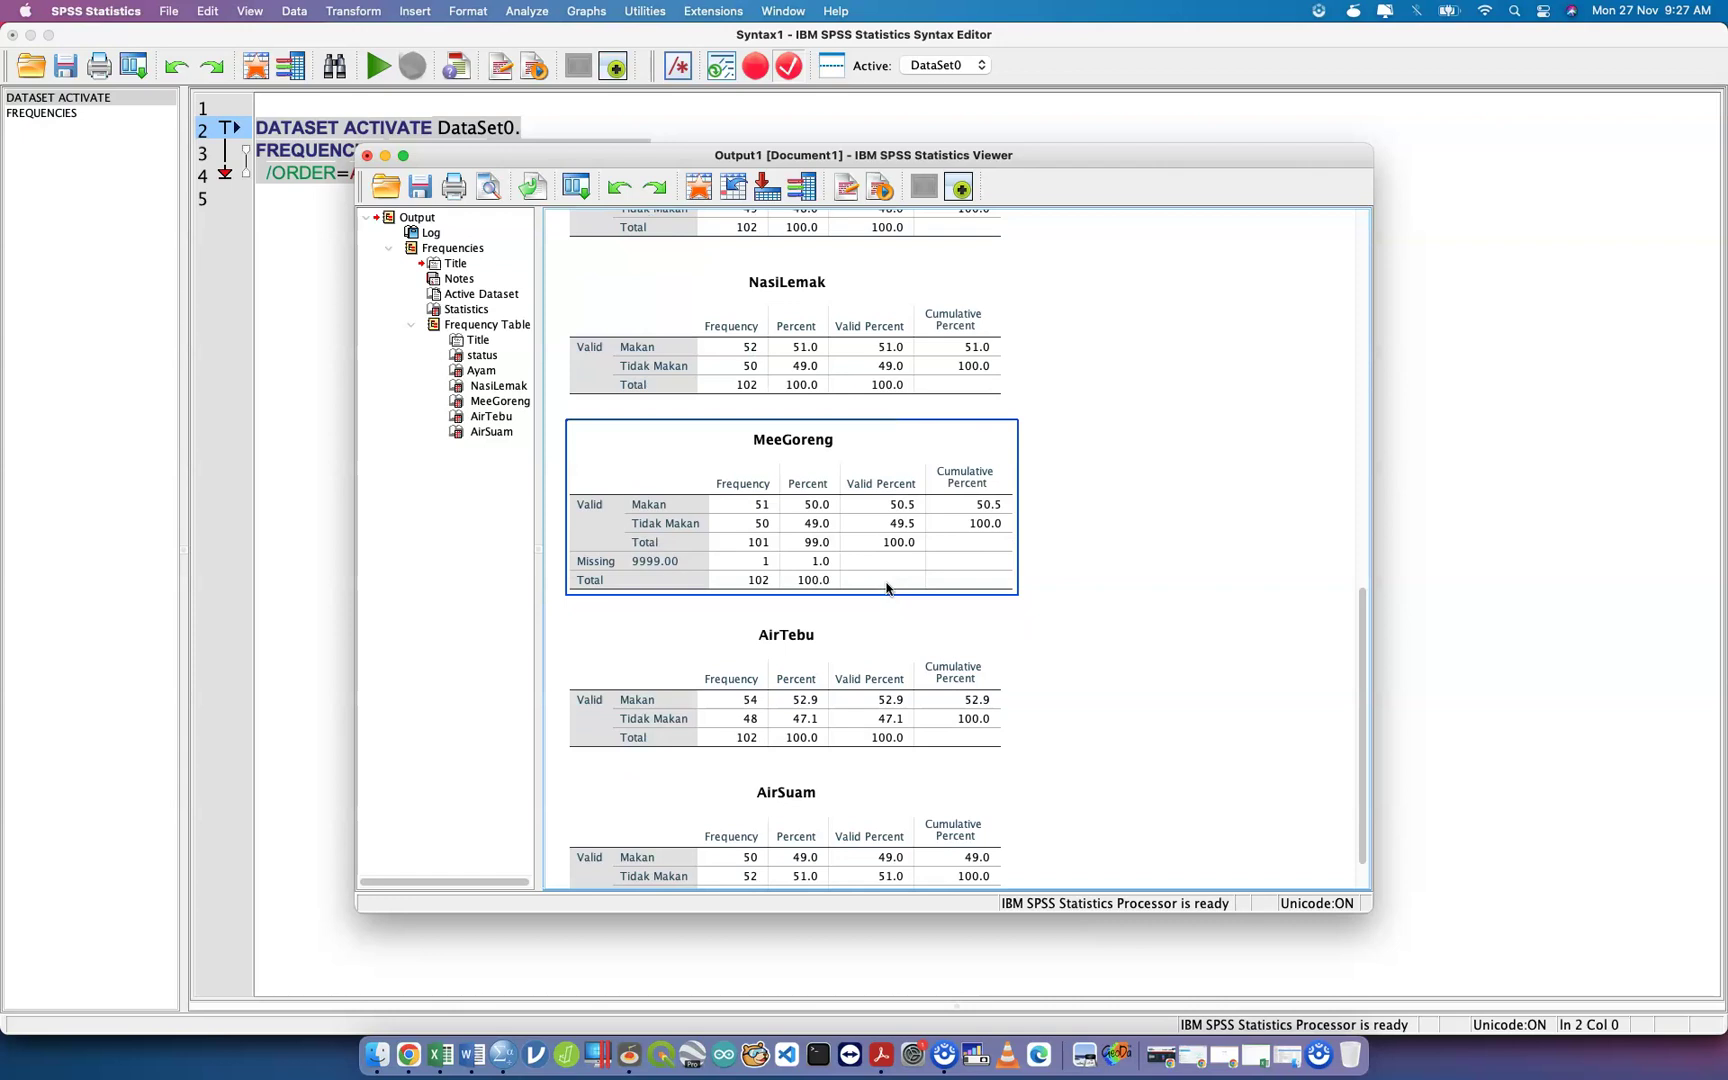
pyautogui.click(754, 497)
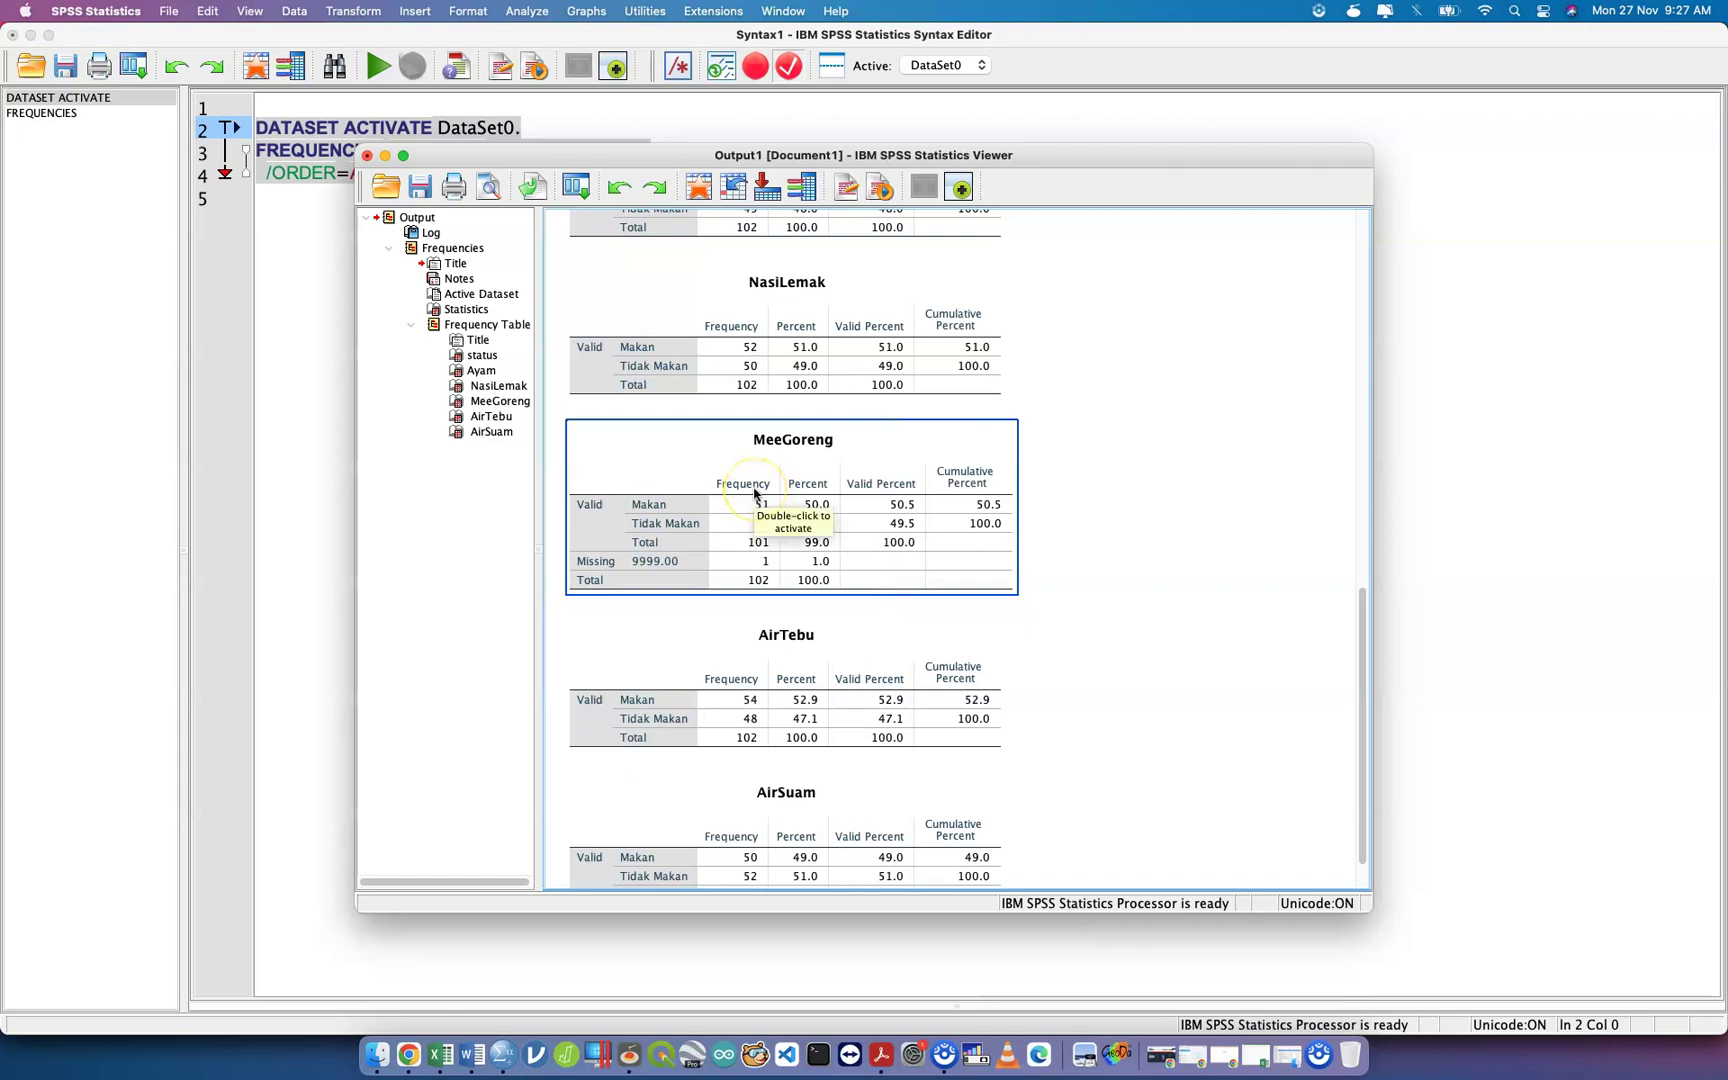
pyautogui.click(901, 507)
pyautogui.click(738, 519)
pyautogui.click(899, 528)
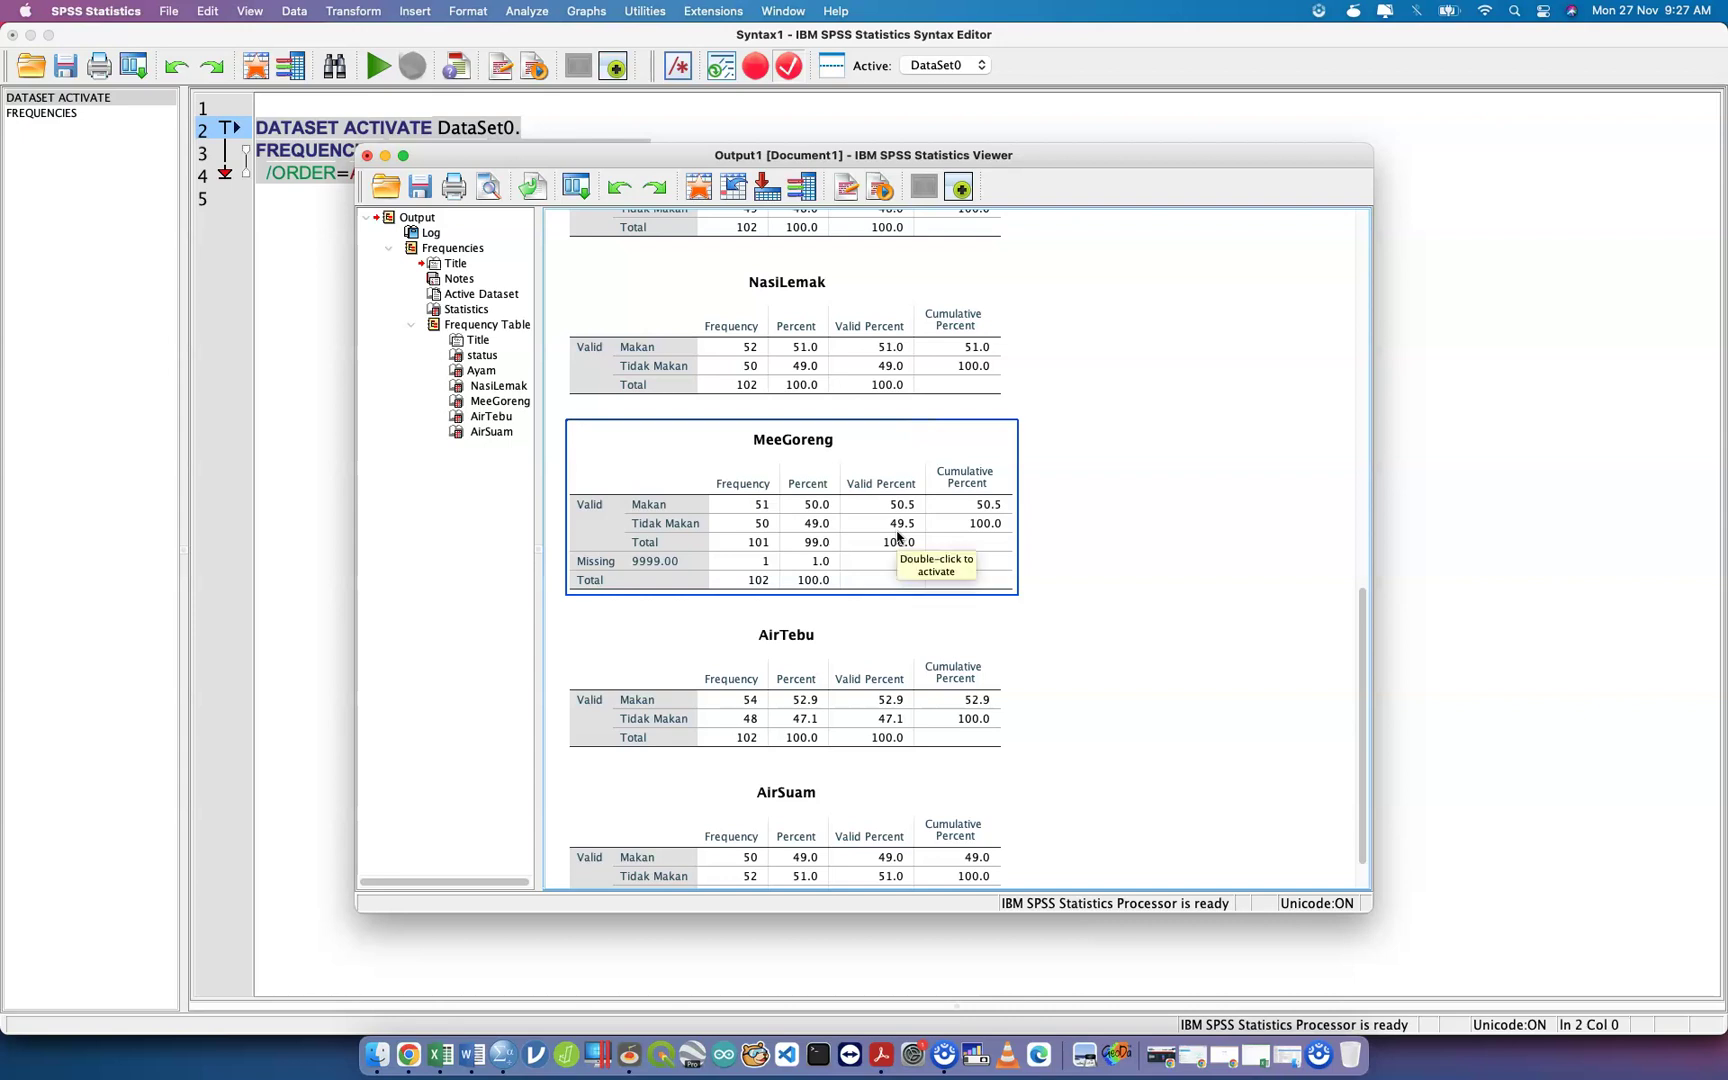
pyautogui.scroll(-2, 898, 536)
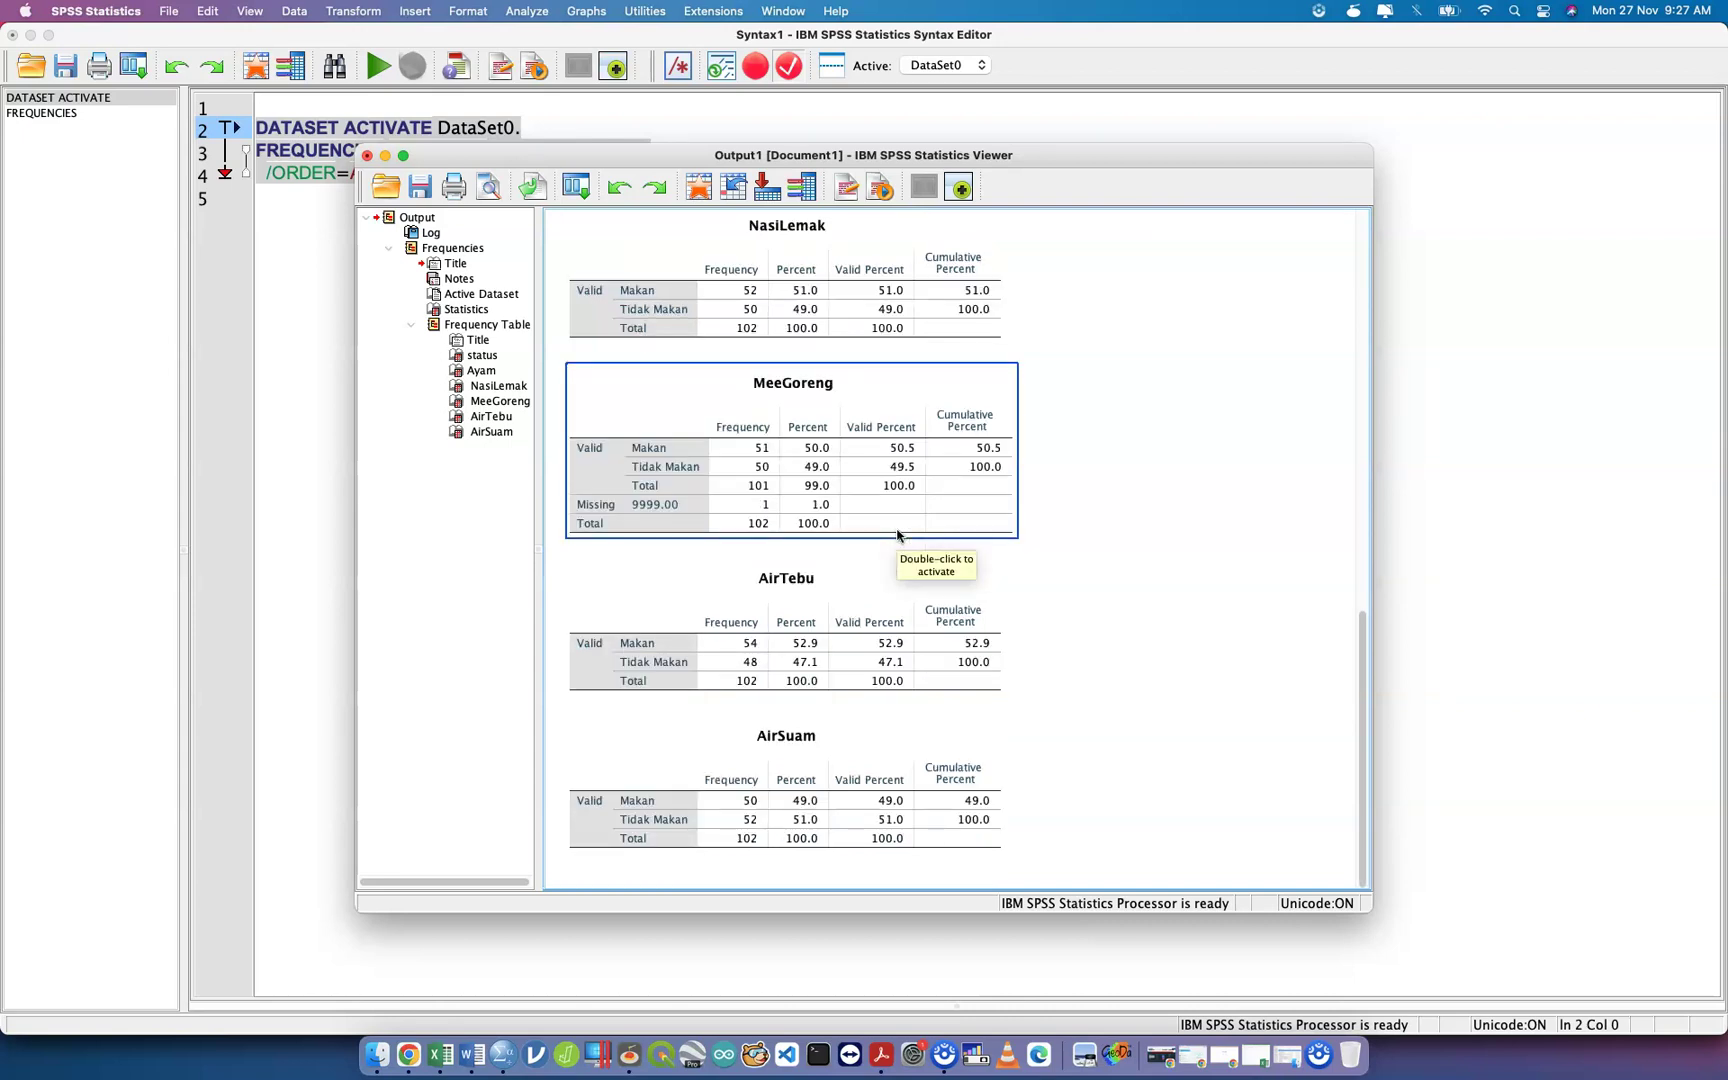
# Recheck the output from the log down to the status table, focusing on its missing-value and total rows.
pyautogui.scroll(10, 898, 536)
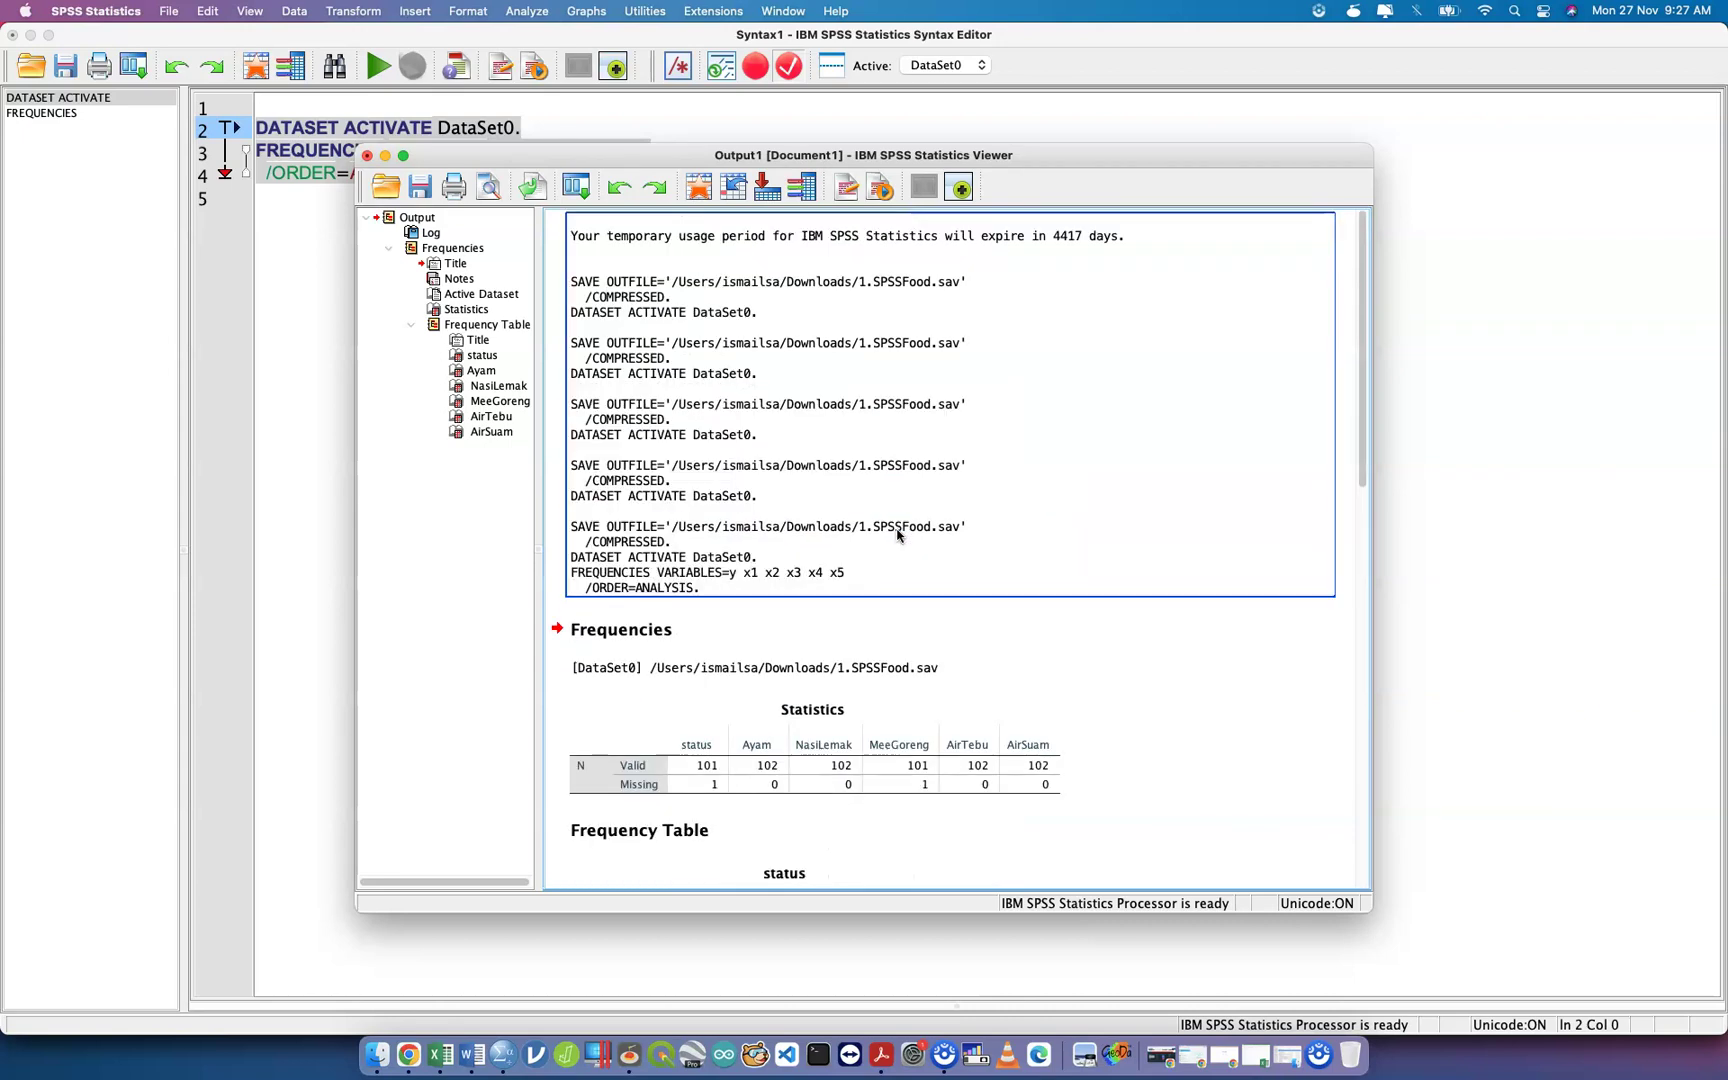
pyautogui.scroll(-10, 898, 536)
pyautogui.click(789, 490)
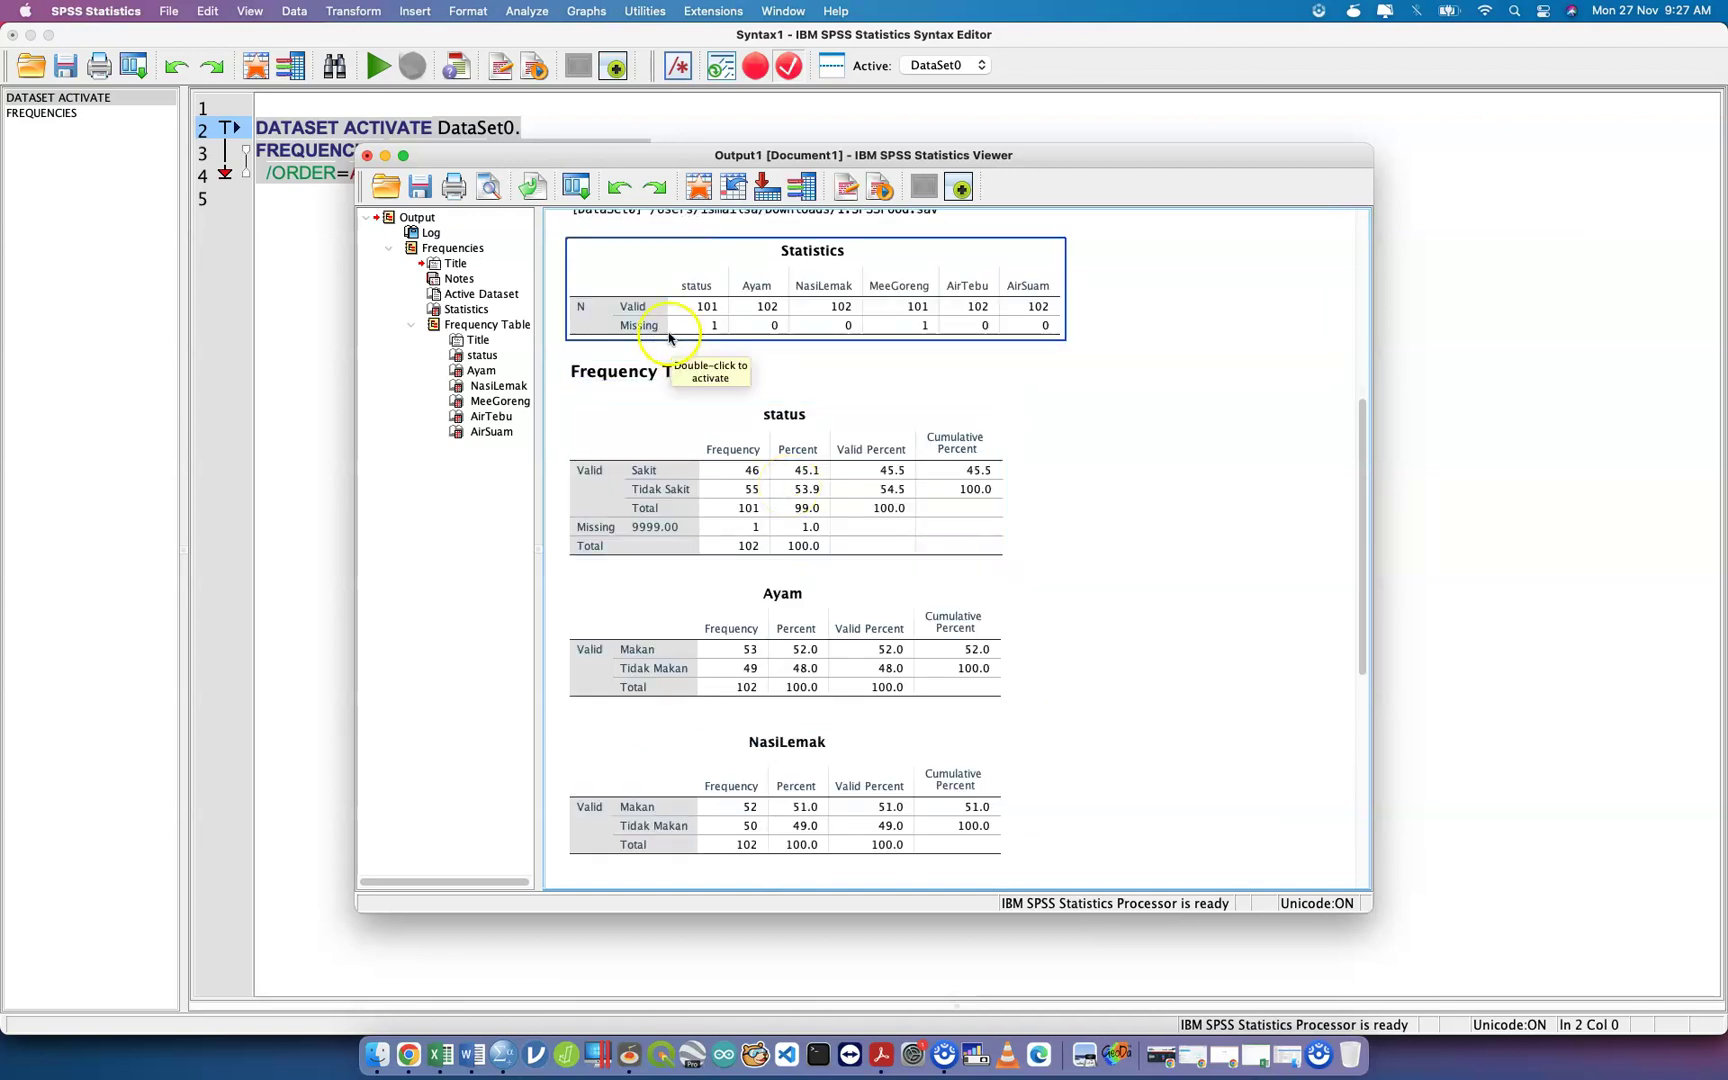
pyautogui.click(661, 535)
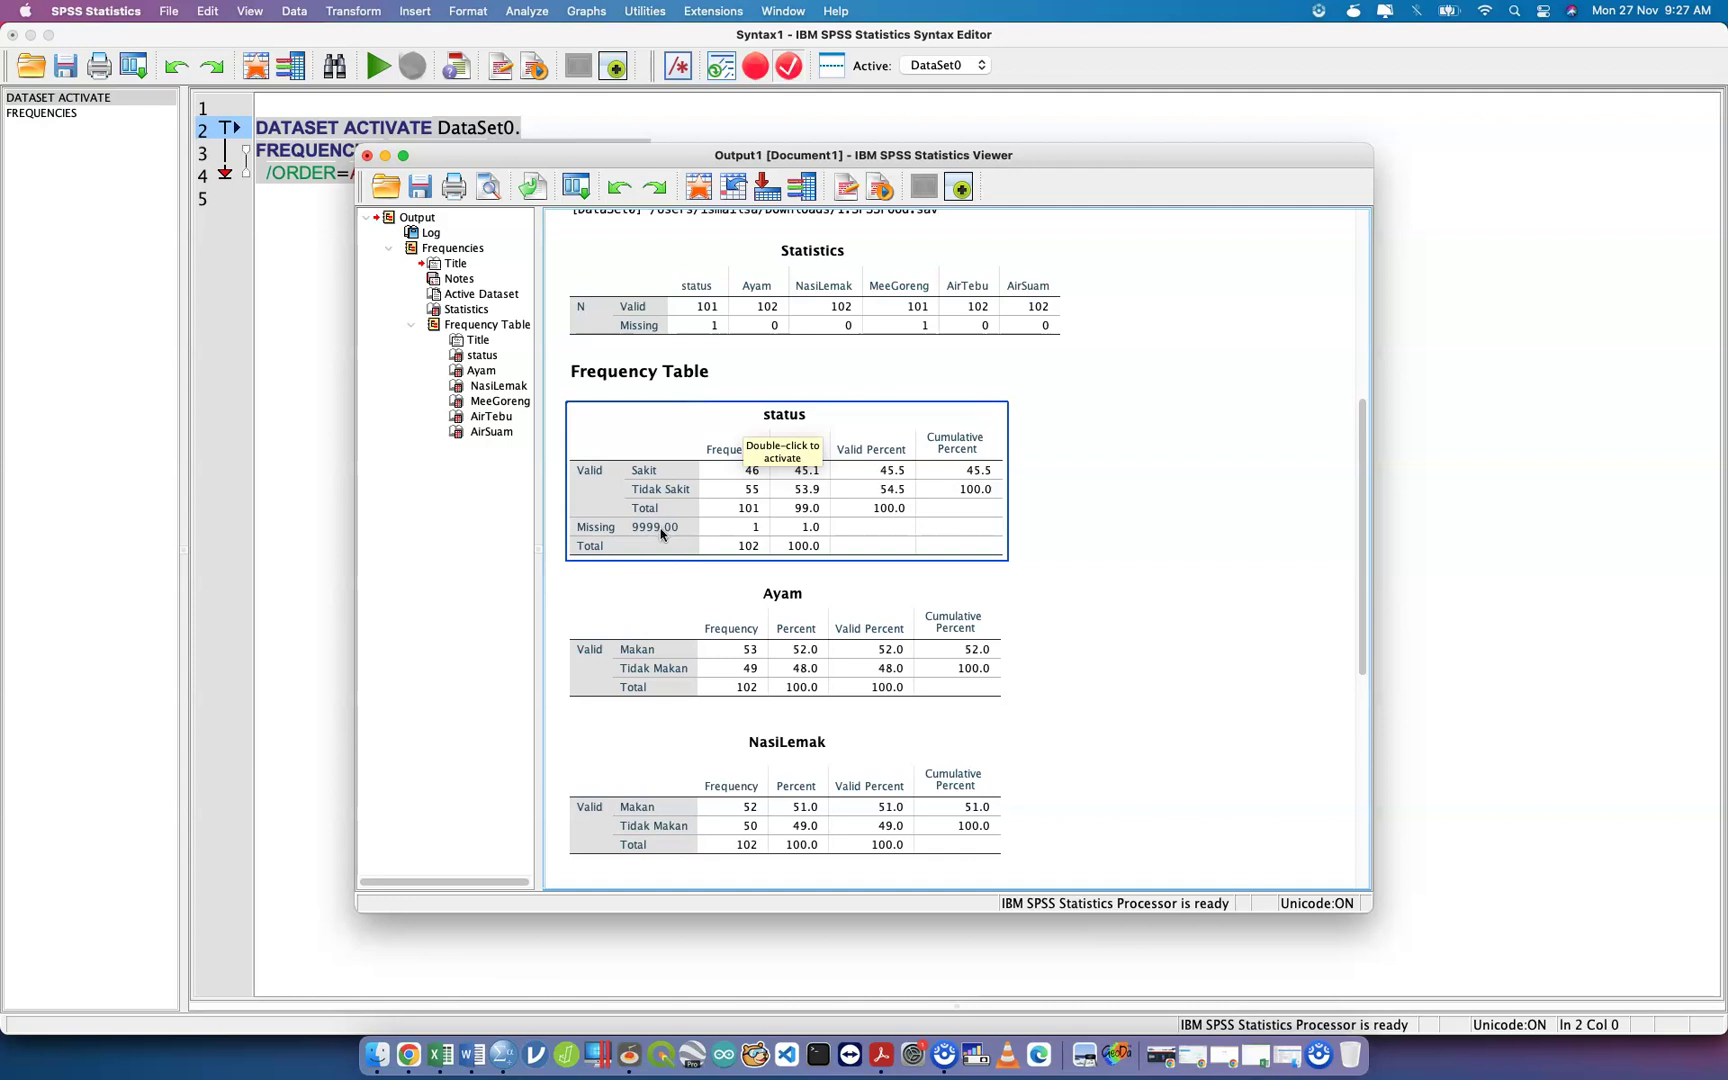
pyautogui.click(648, 555)
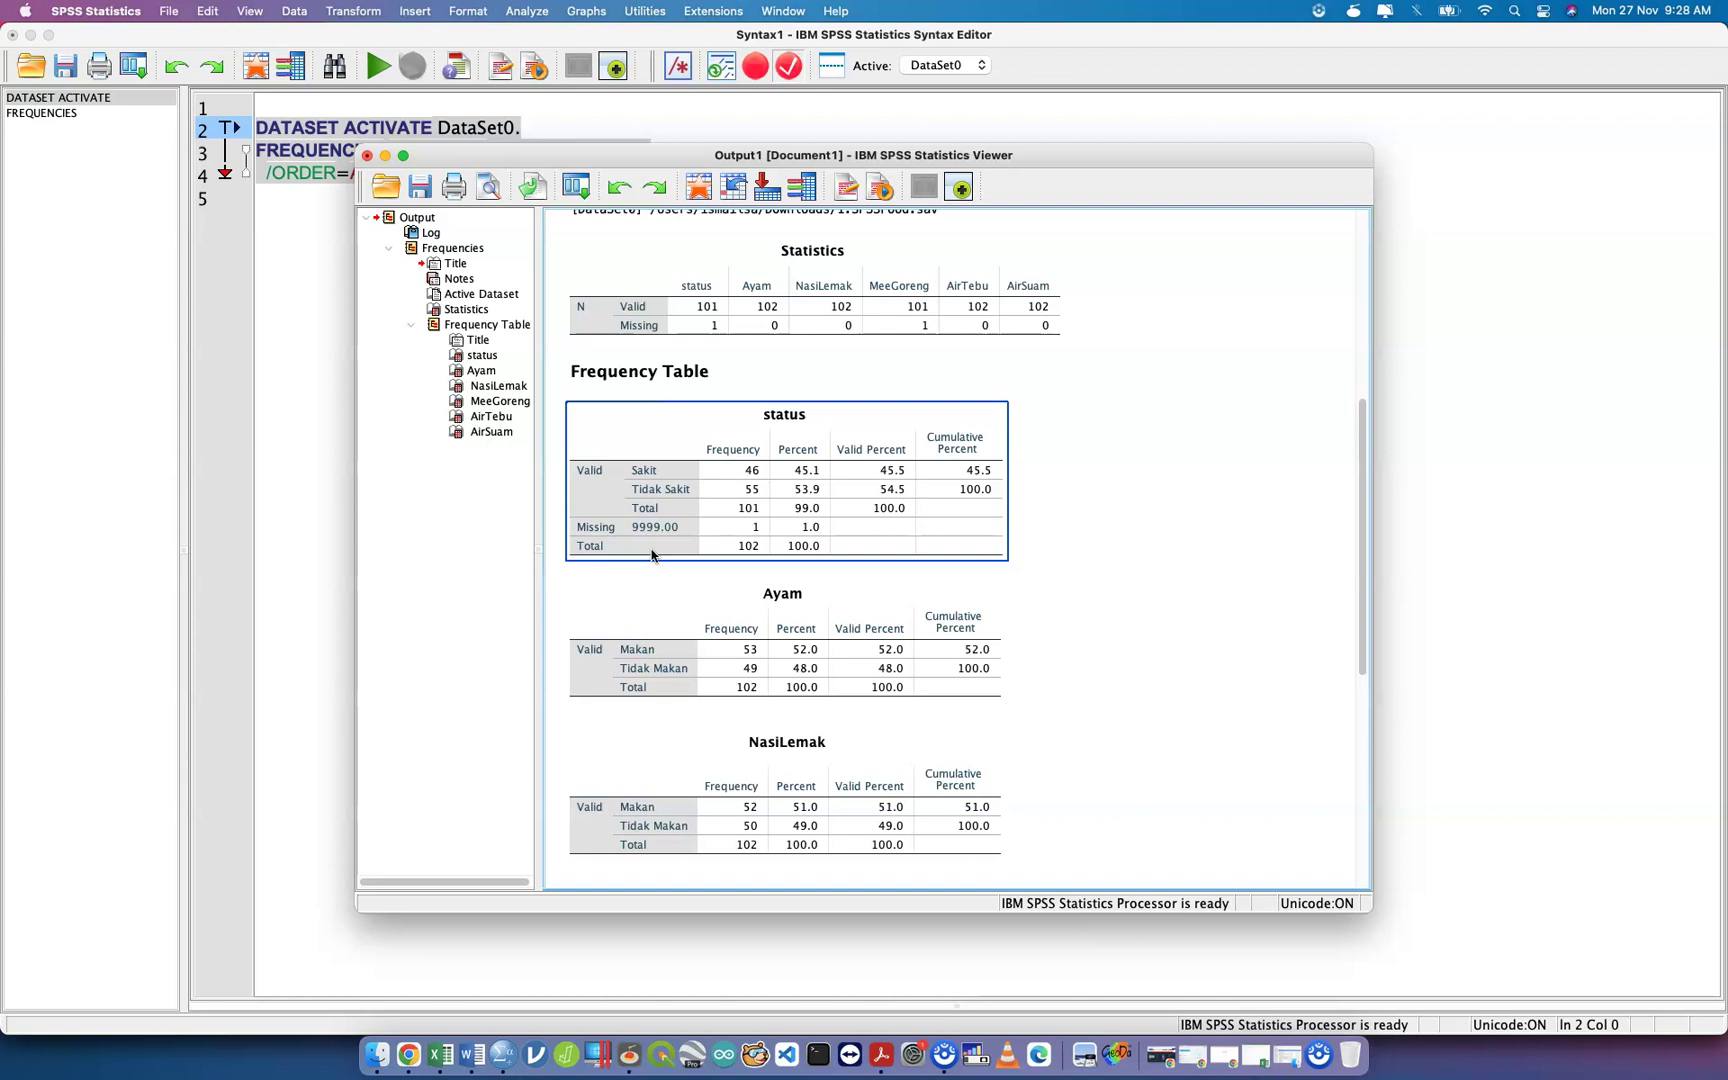
# Close the output viewer without saving its contents and return to the data editor window.
pyautogui.click(368, 156)
pyautogui.click(998, 573)
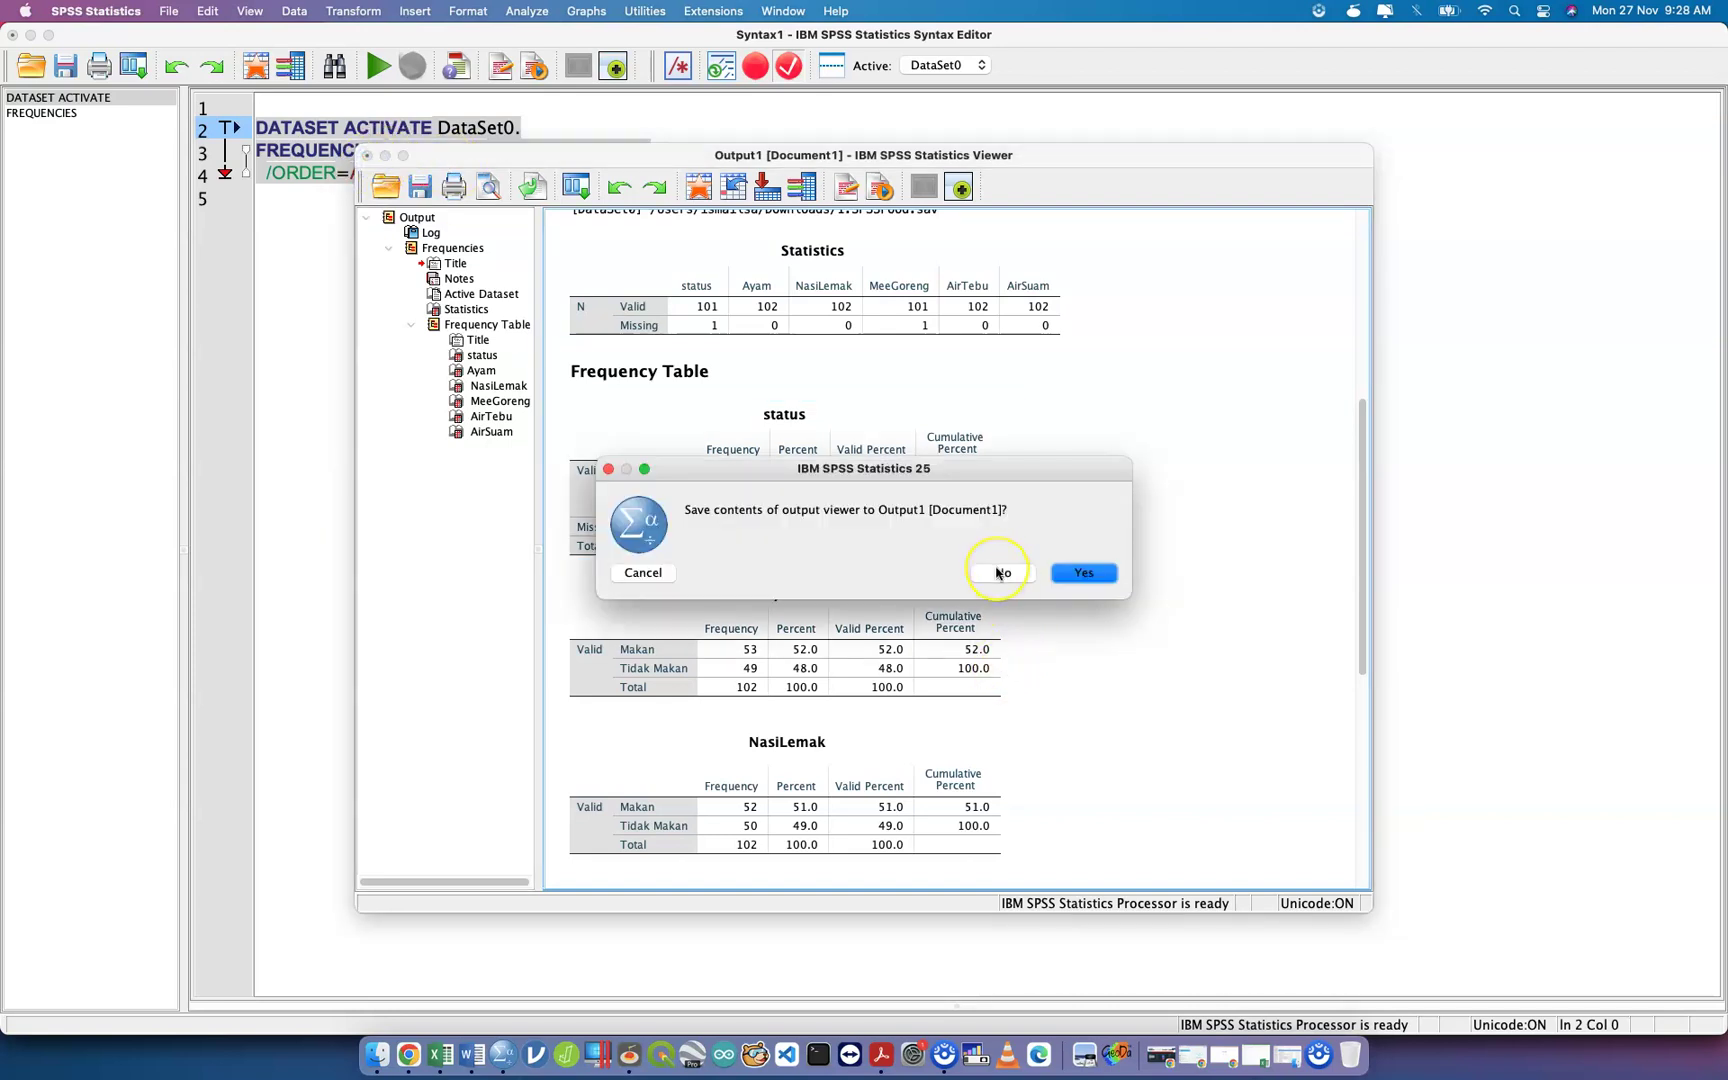
pyautogui.click(656, 521)
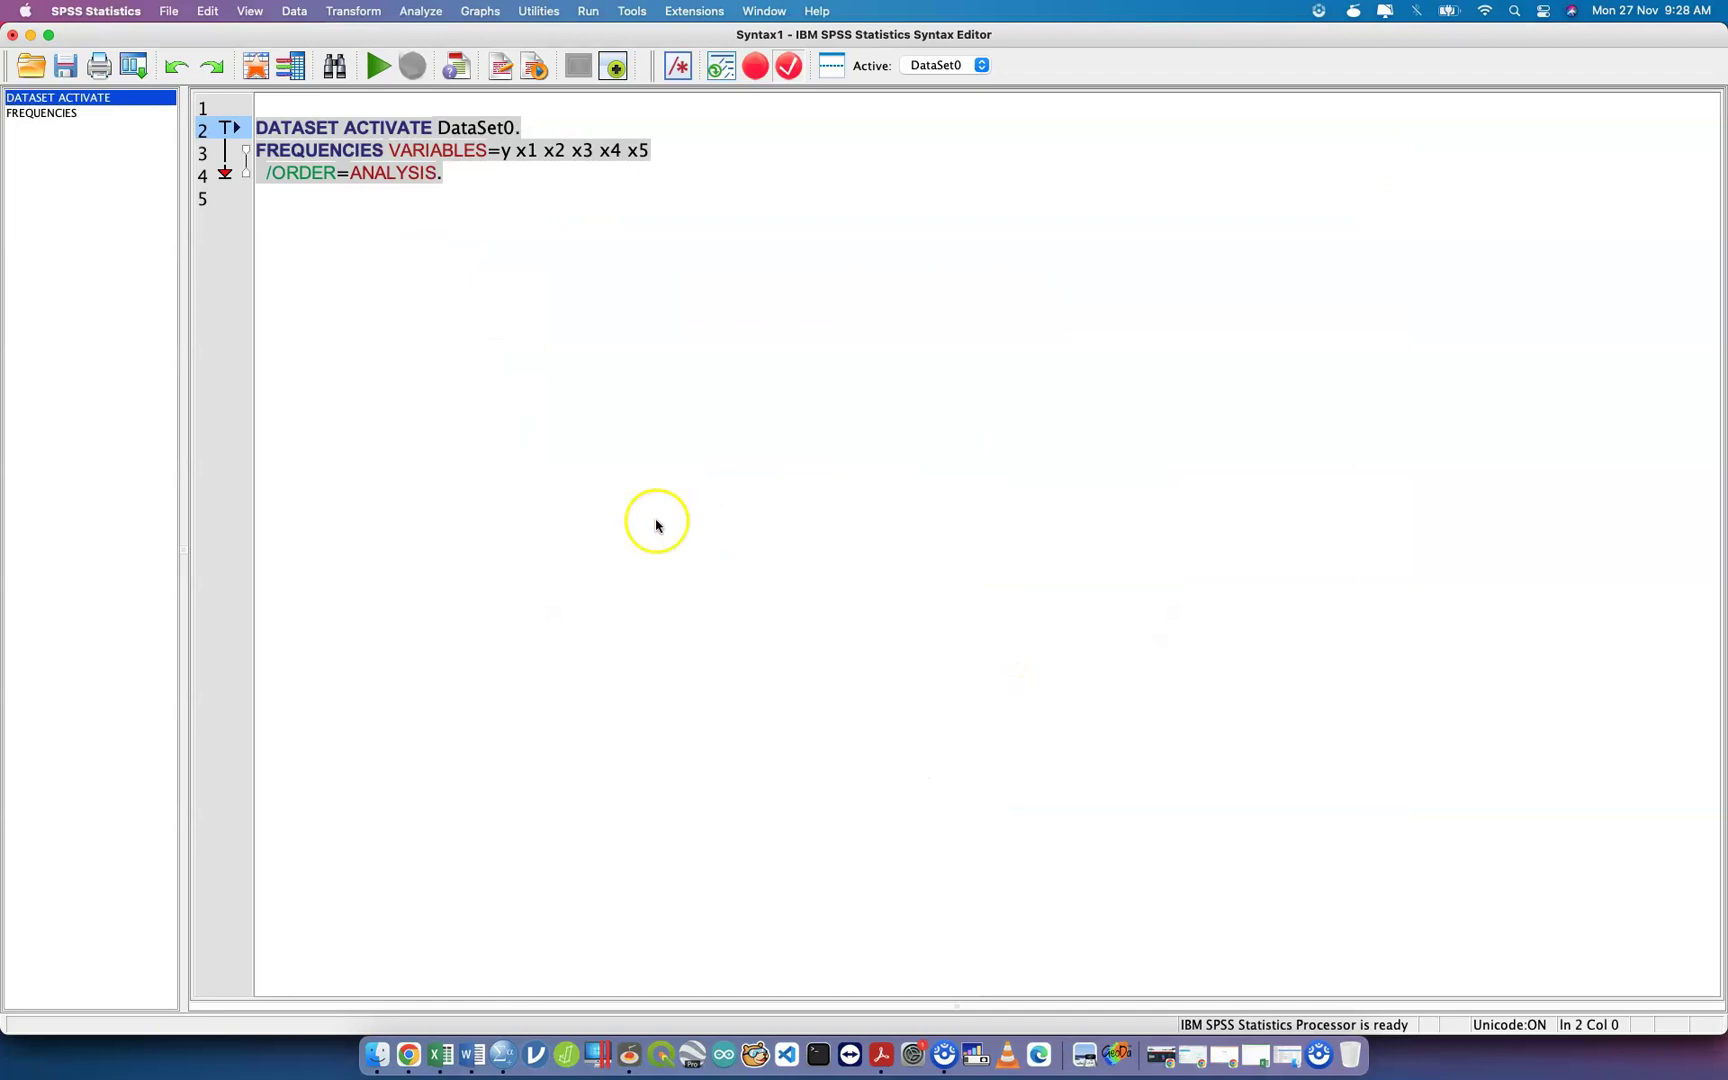
pyautogui.hotkey('ctrl', 'Up')
pyautogui.click(621, 618)
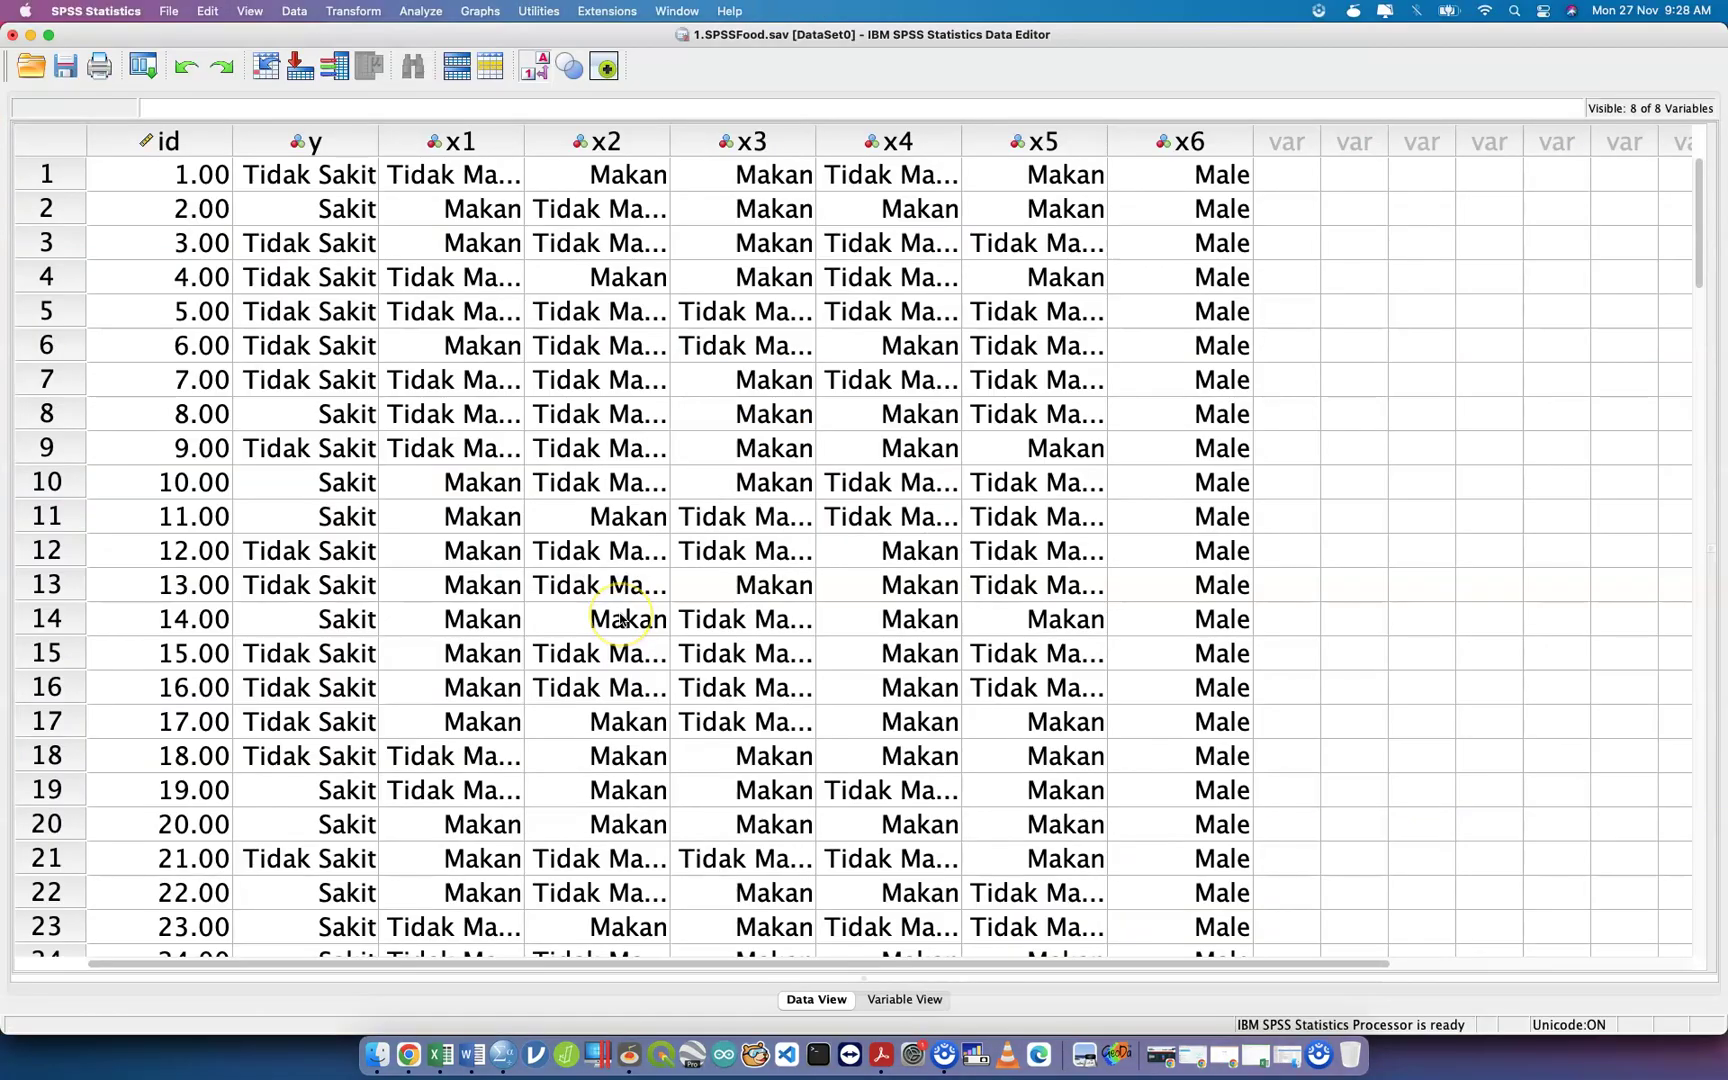
# Find the last cases containing the missing-value code 9999 and select the entire row of case 101.
pyautogui.scroll(-15, 621, 621)
pyautogui.click(640, 603)
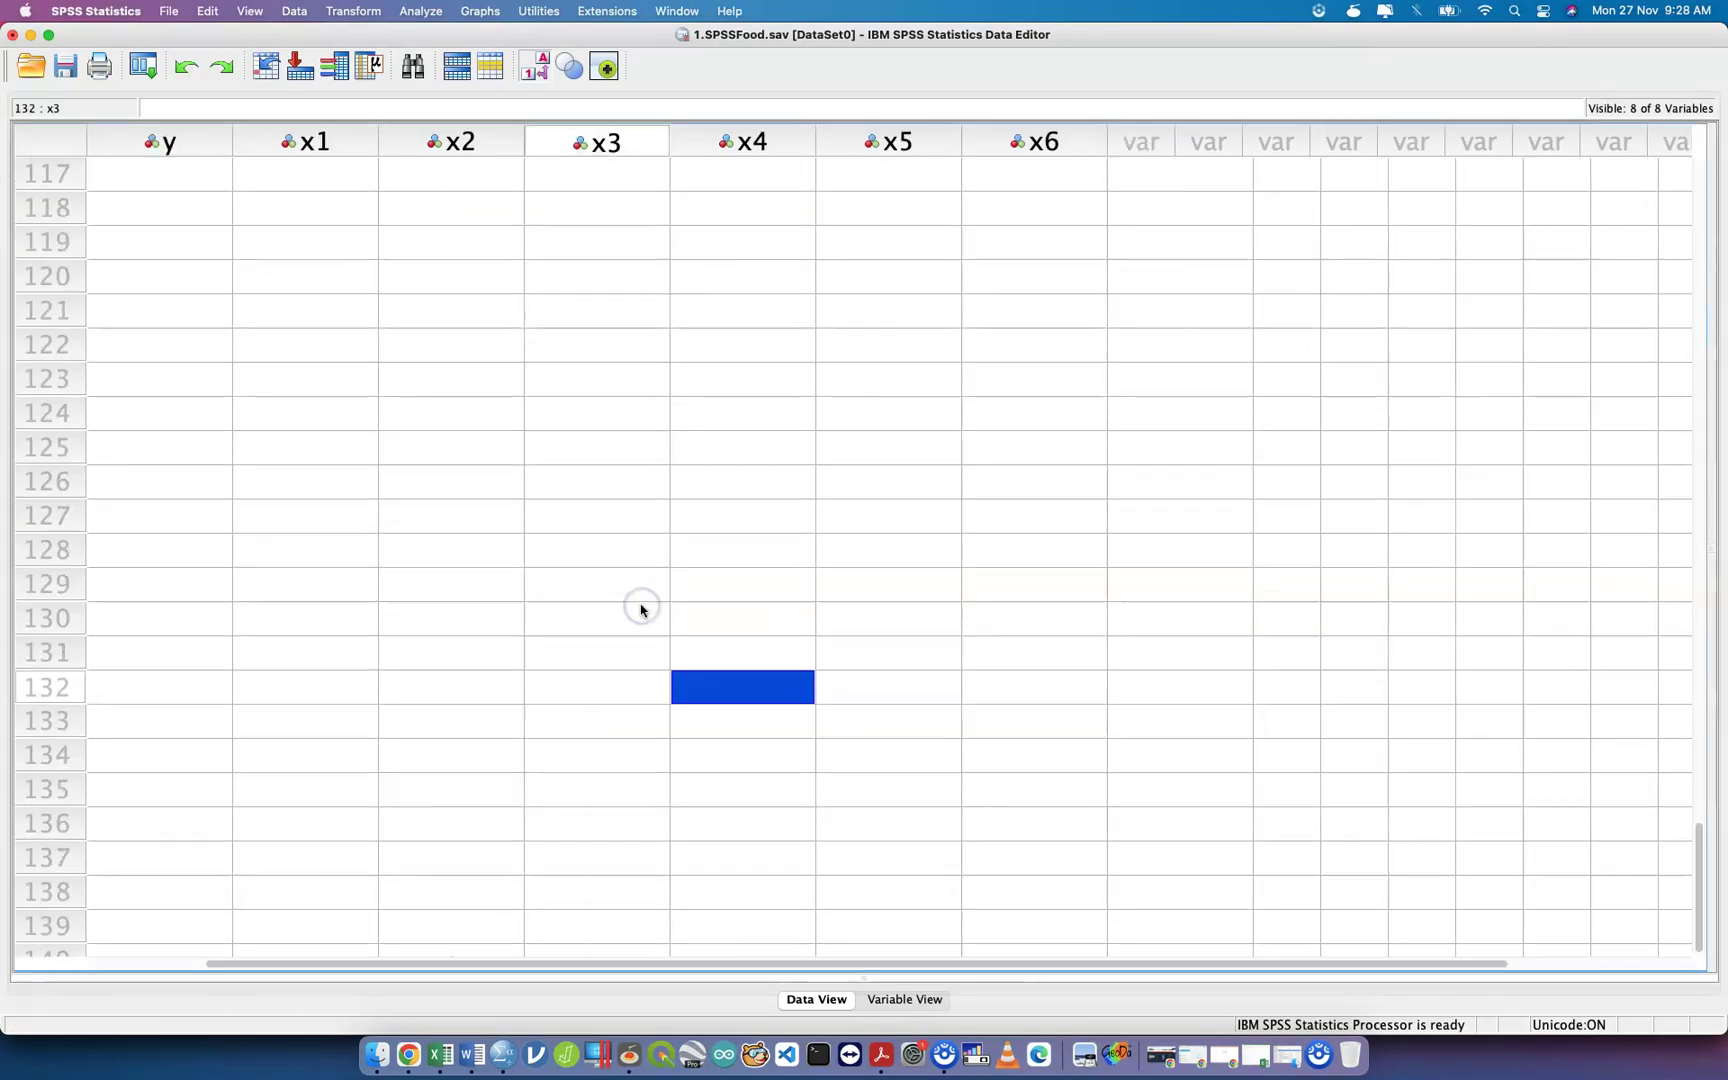
pyautogui.scroll(5, 640, 603)
pyautogui.scroll(5, 641, 609)
pyautogui.scroll(-7, 641, 609)
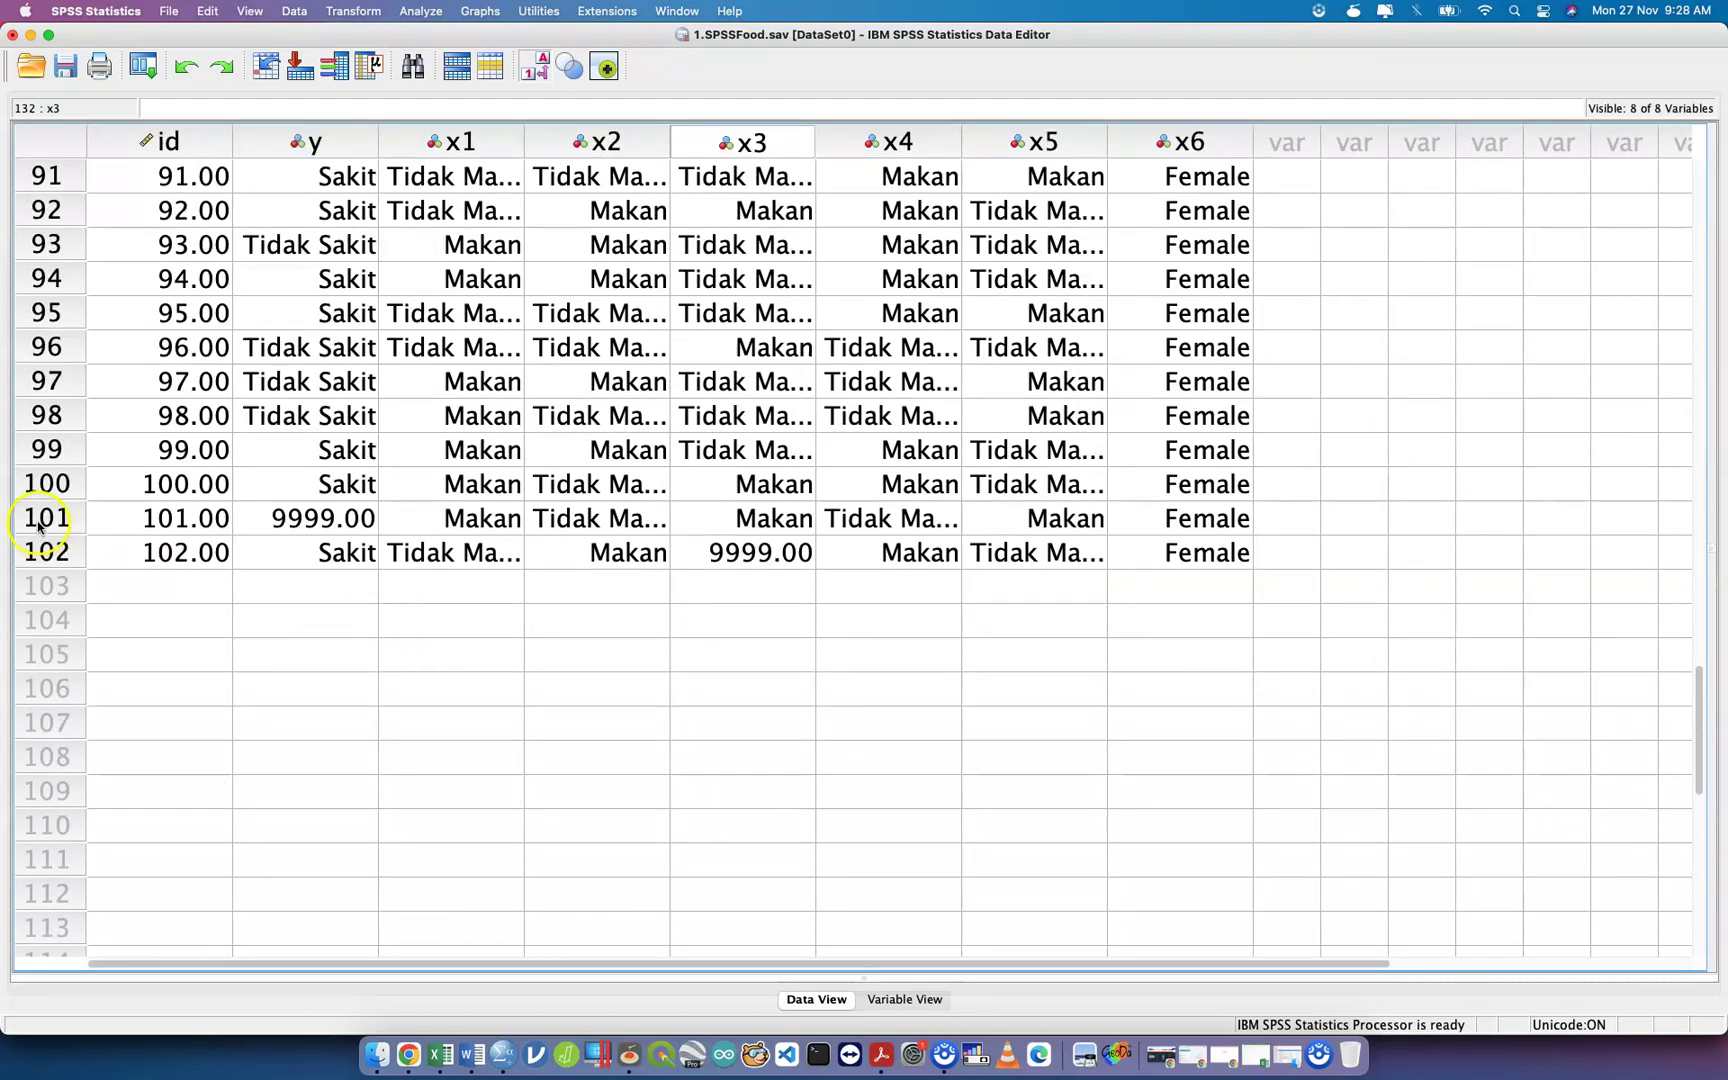
pyautogui.click(38, 519)
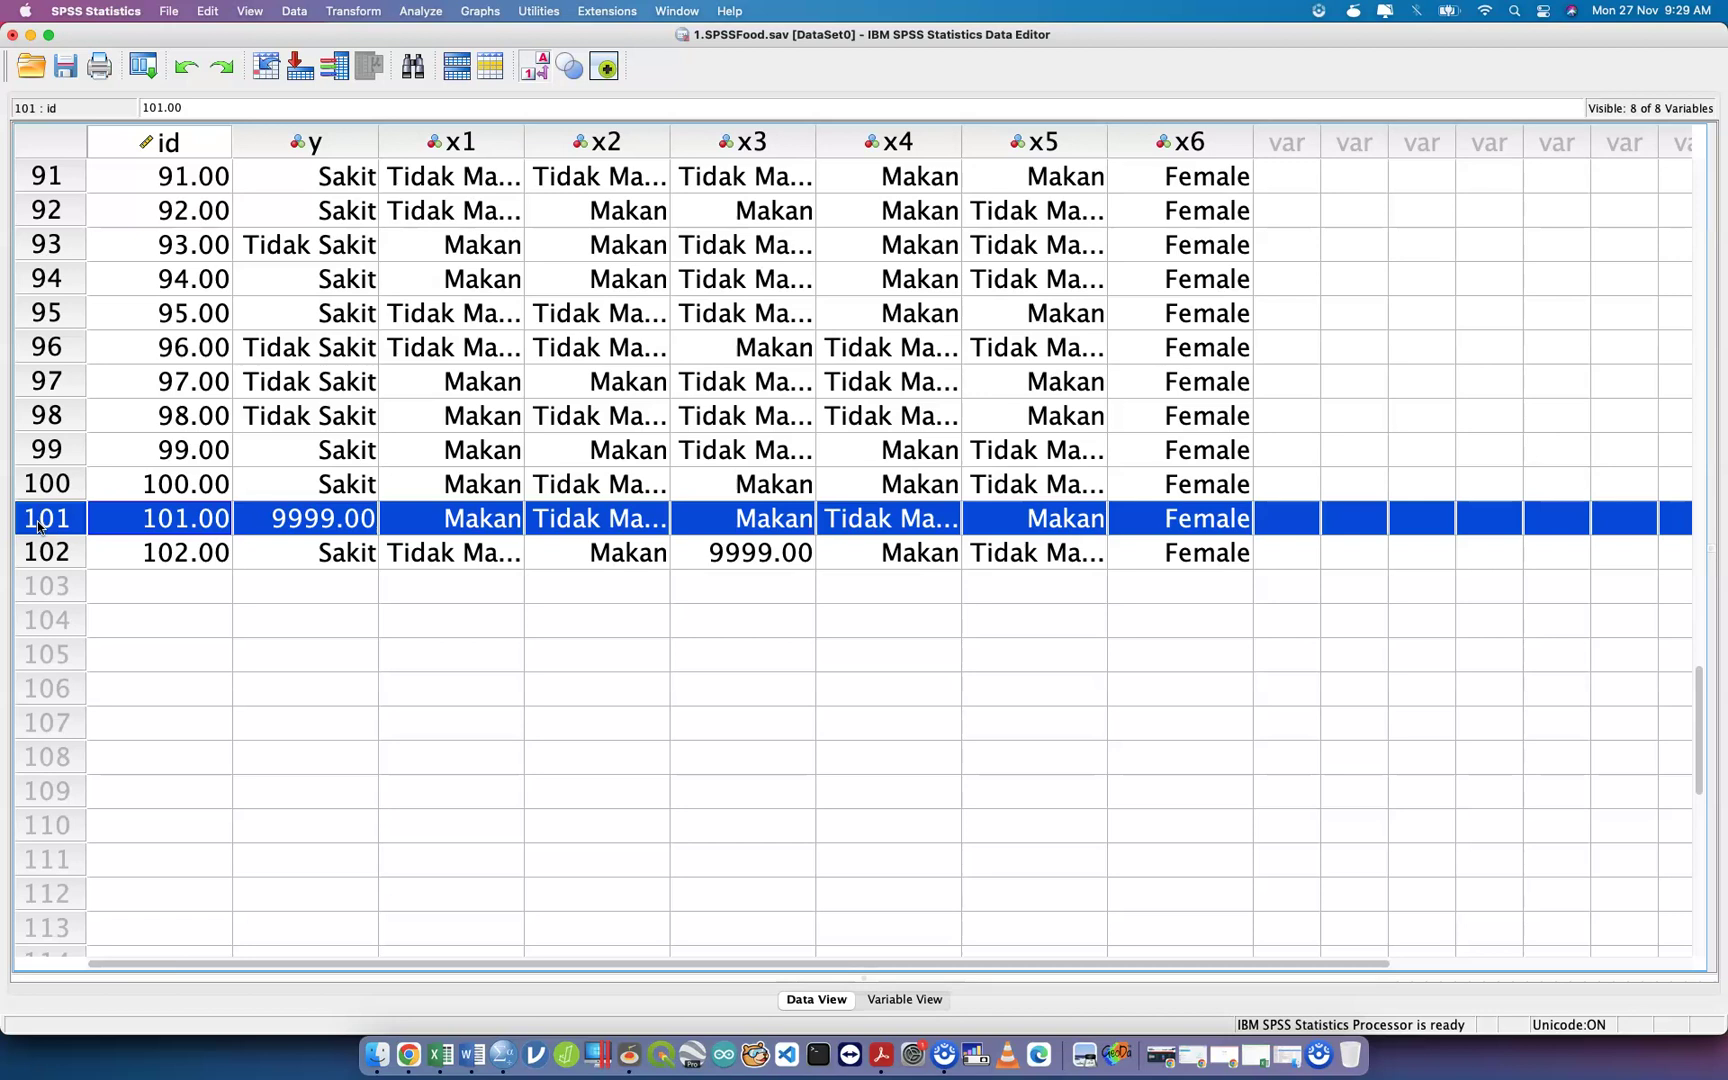
# Look over the available analysis and transformation procedures and close the list without choosing any.
pyautogui.click(408, 17)
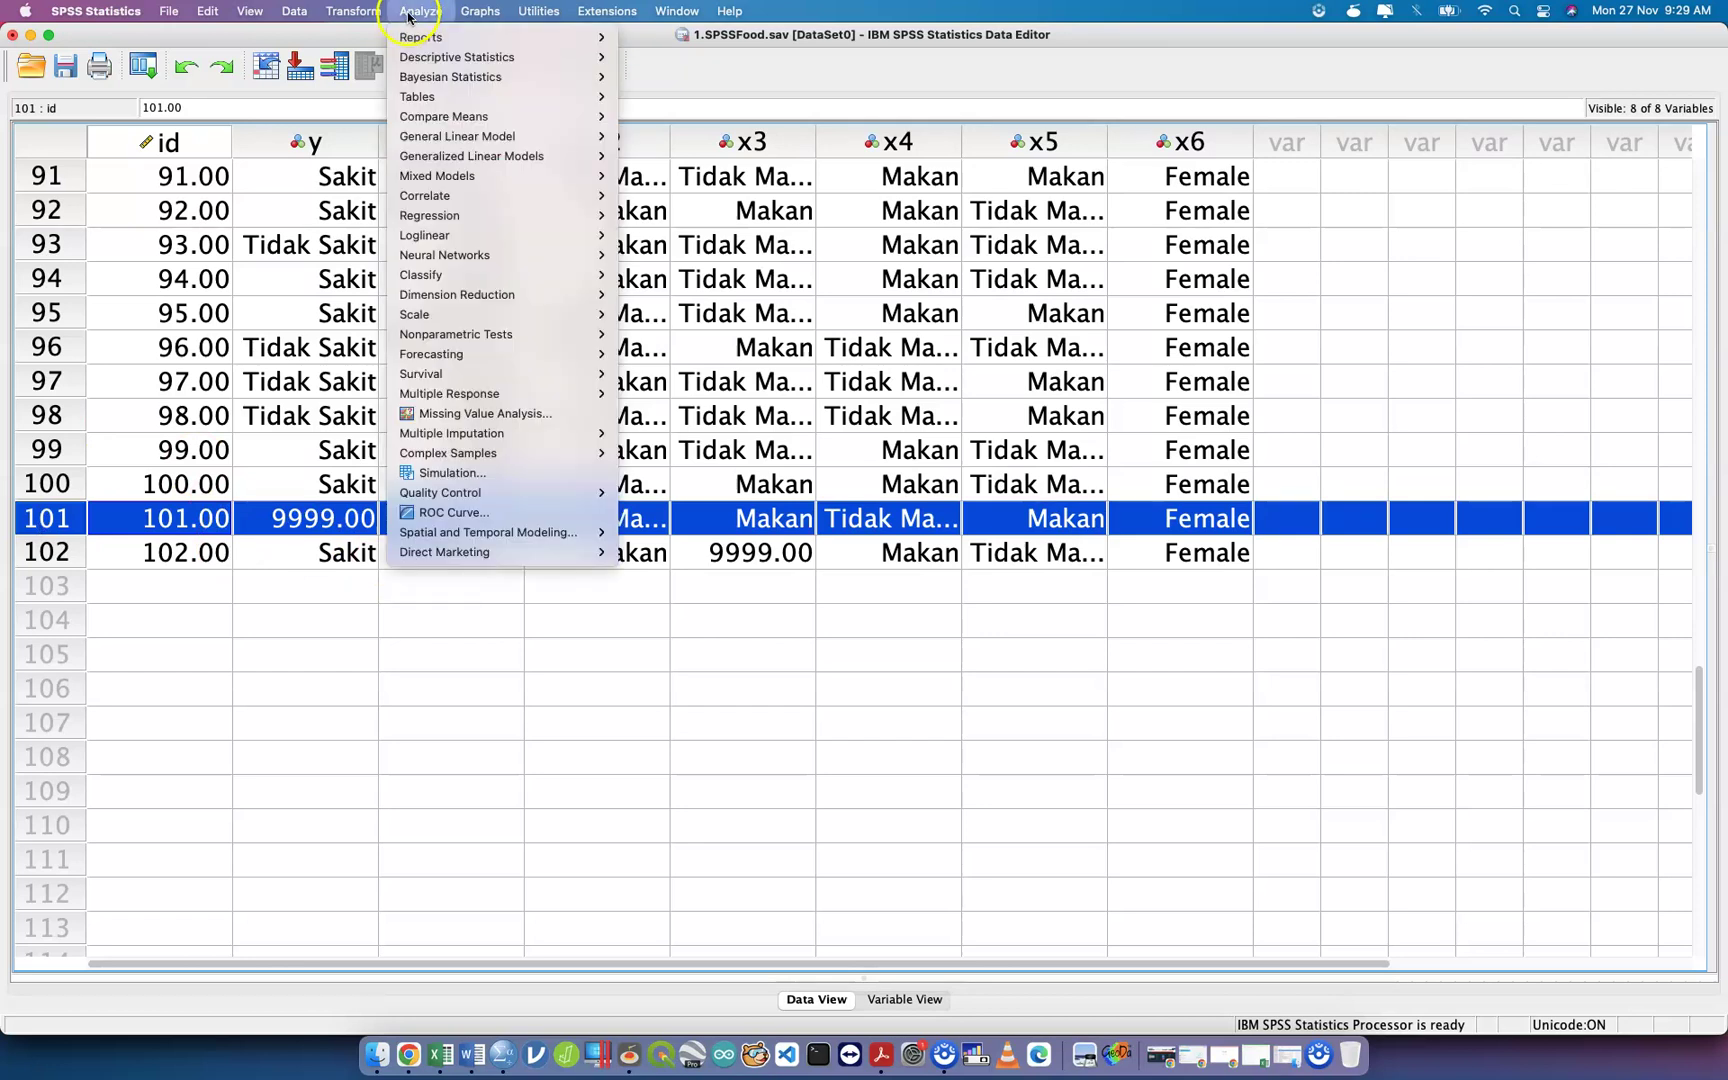
pyautogui.moveTo(351, 18)
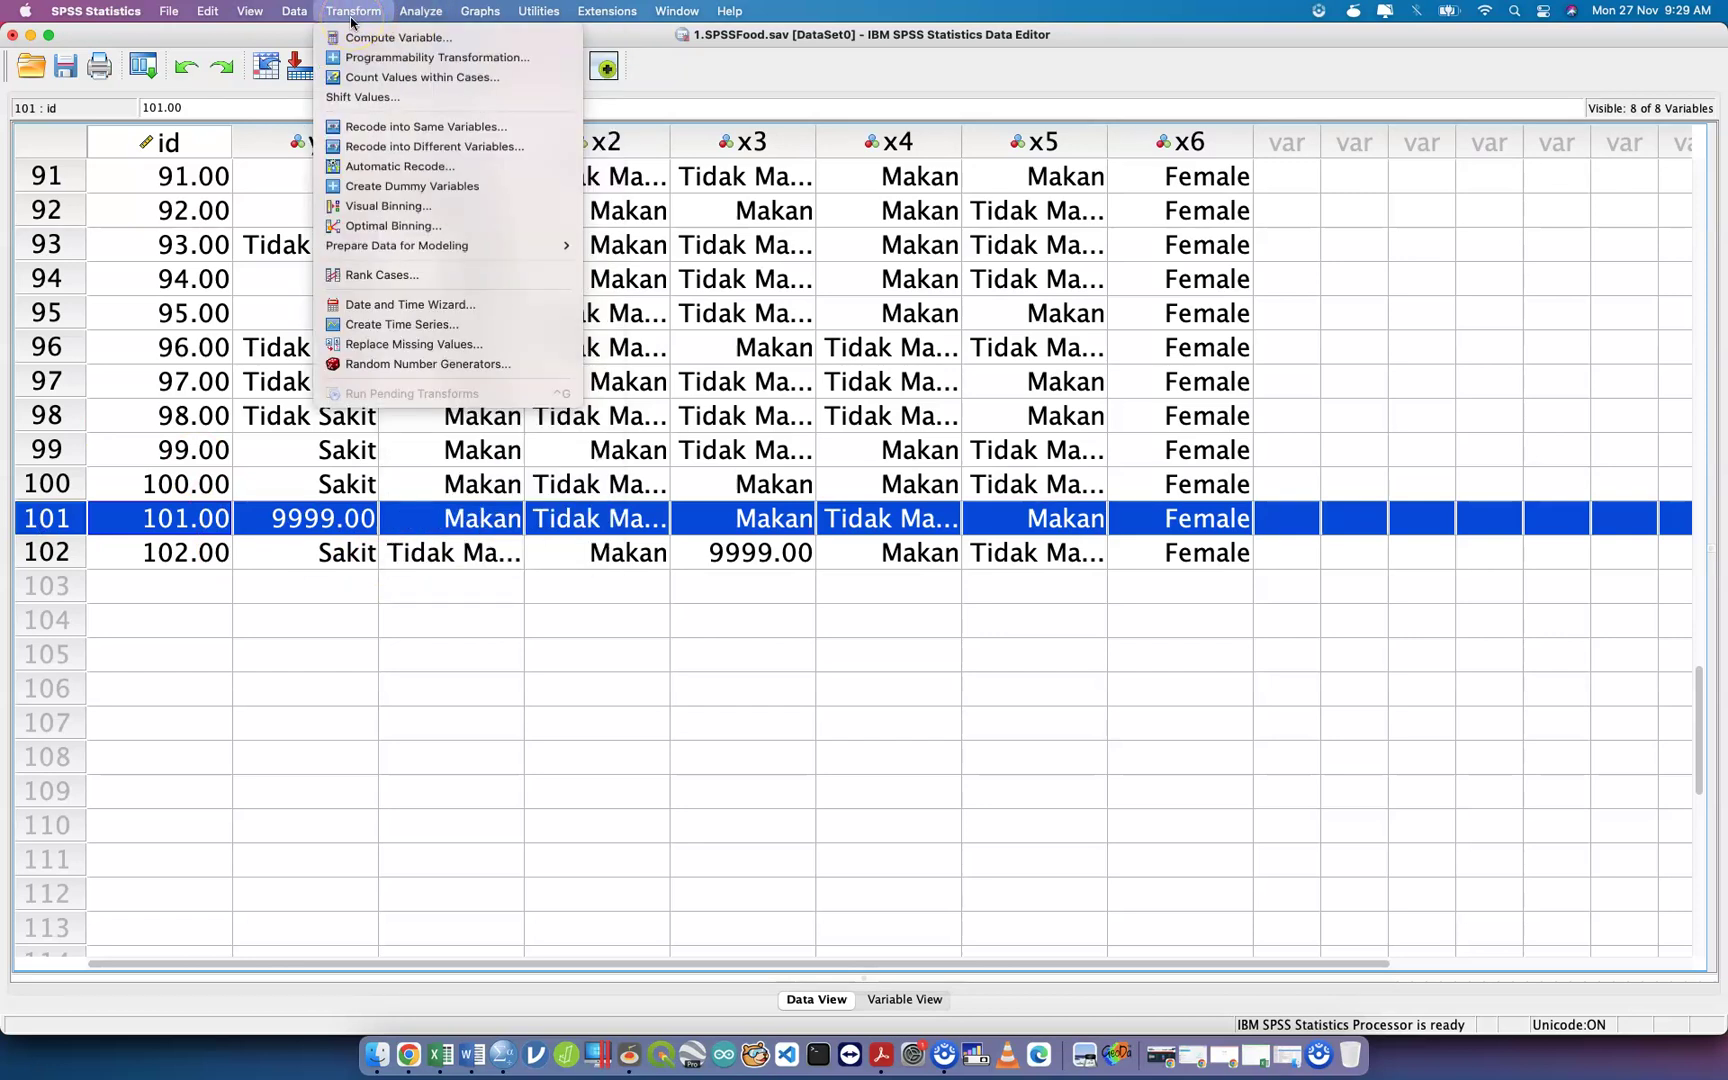
pyautogui.click(728, 59)
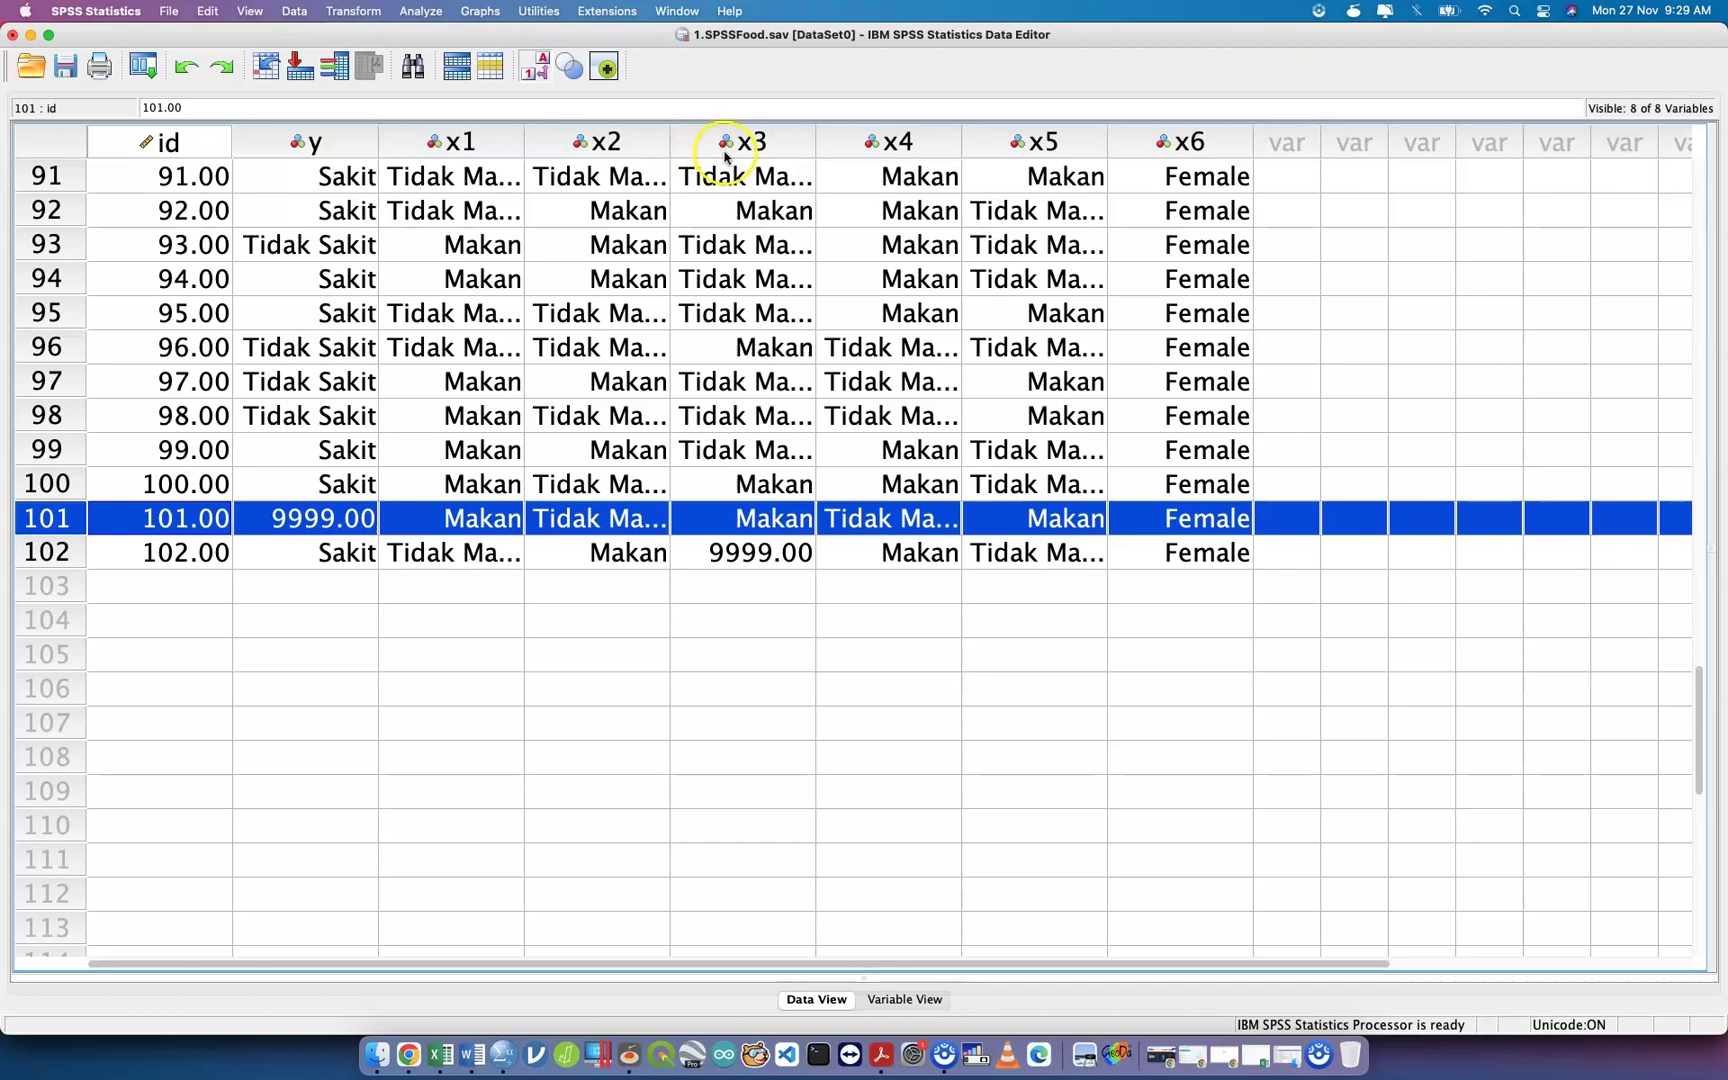
# Go back to the first cases and check the variable details of the food columns x1 through x5.
pyautogui.scroll(15, 725, 380)
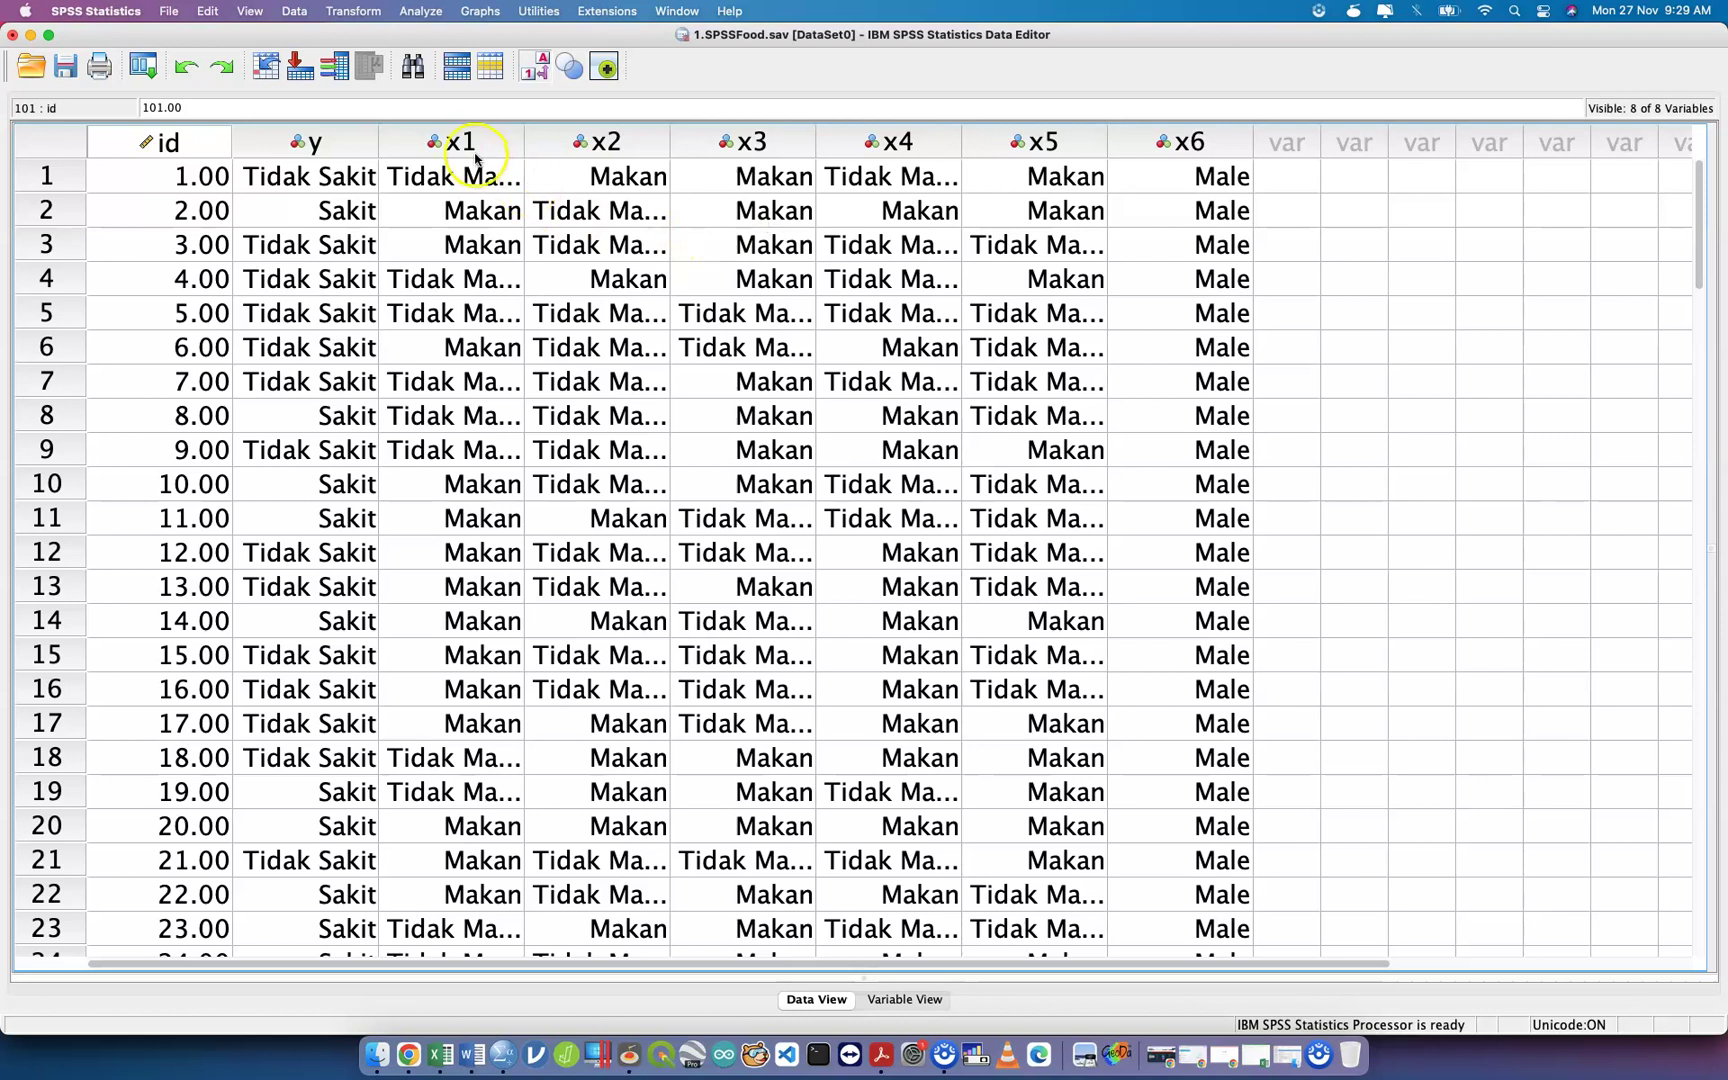
pyautogui.moveTo(476, 158)
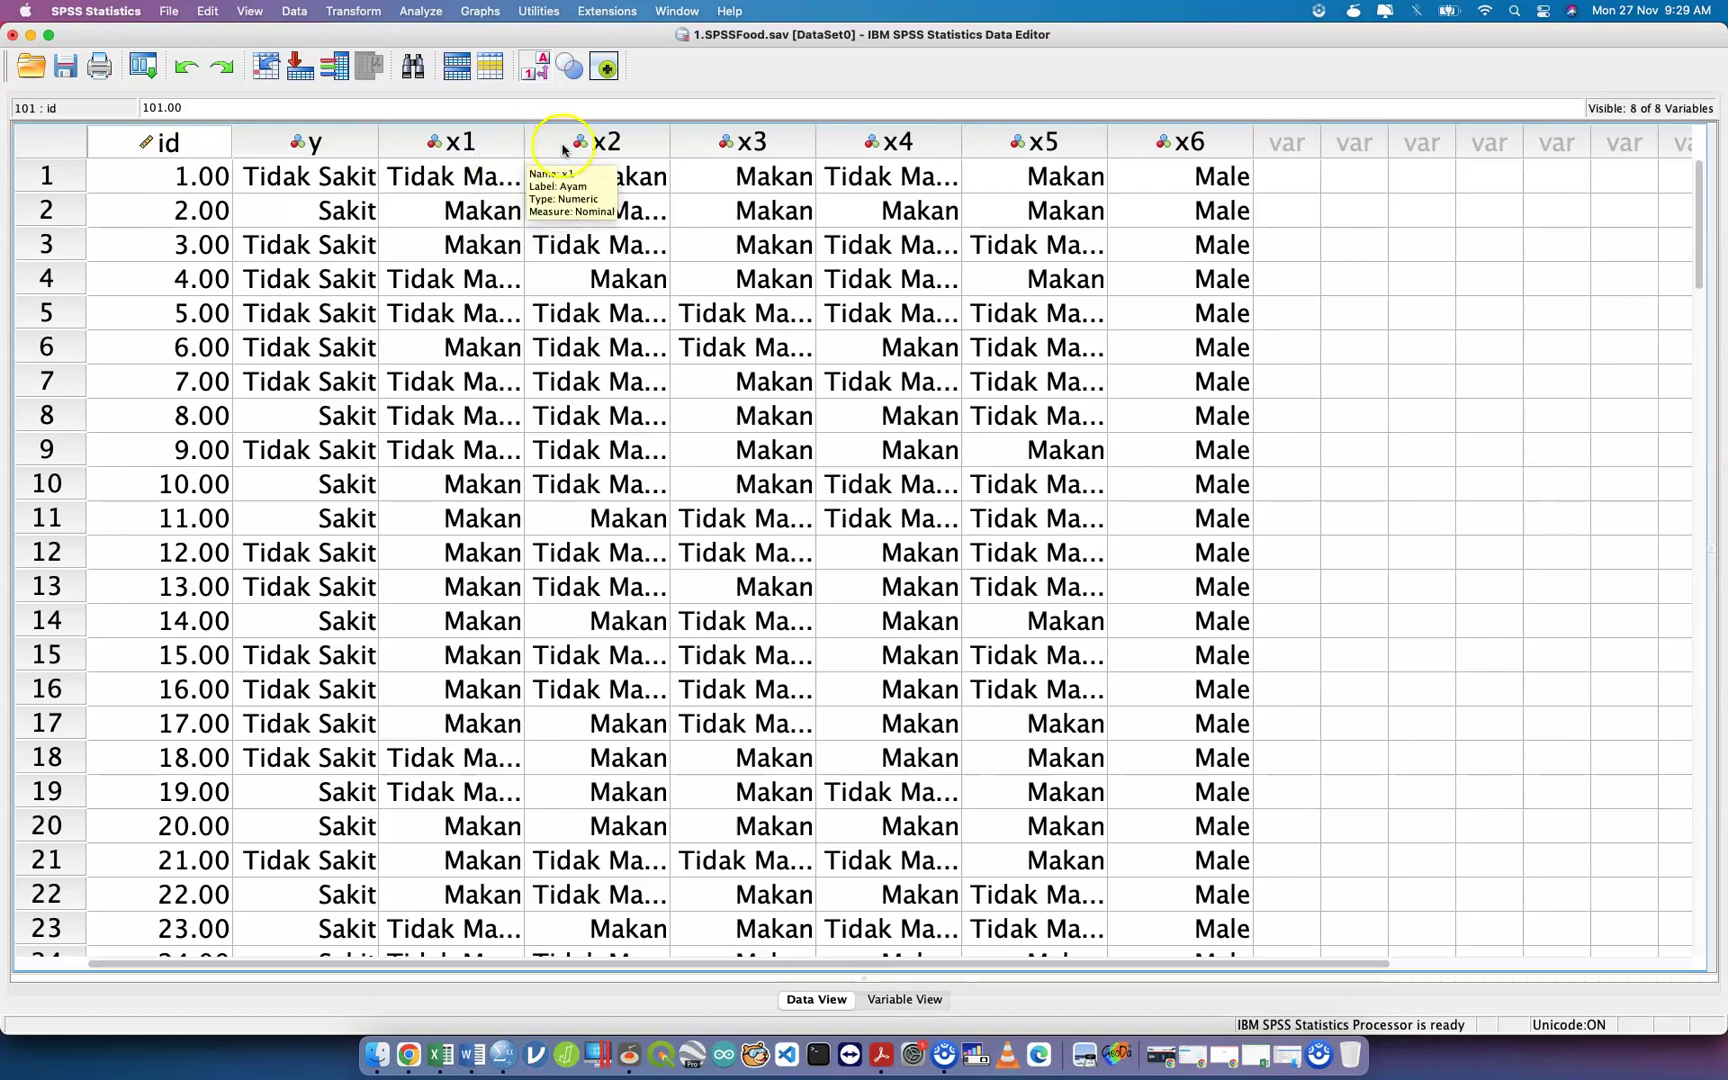
pyautogui.moveTo(997, 160)
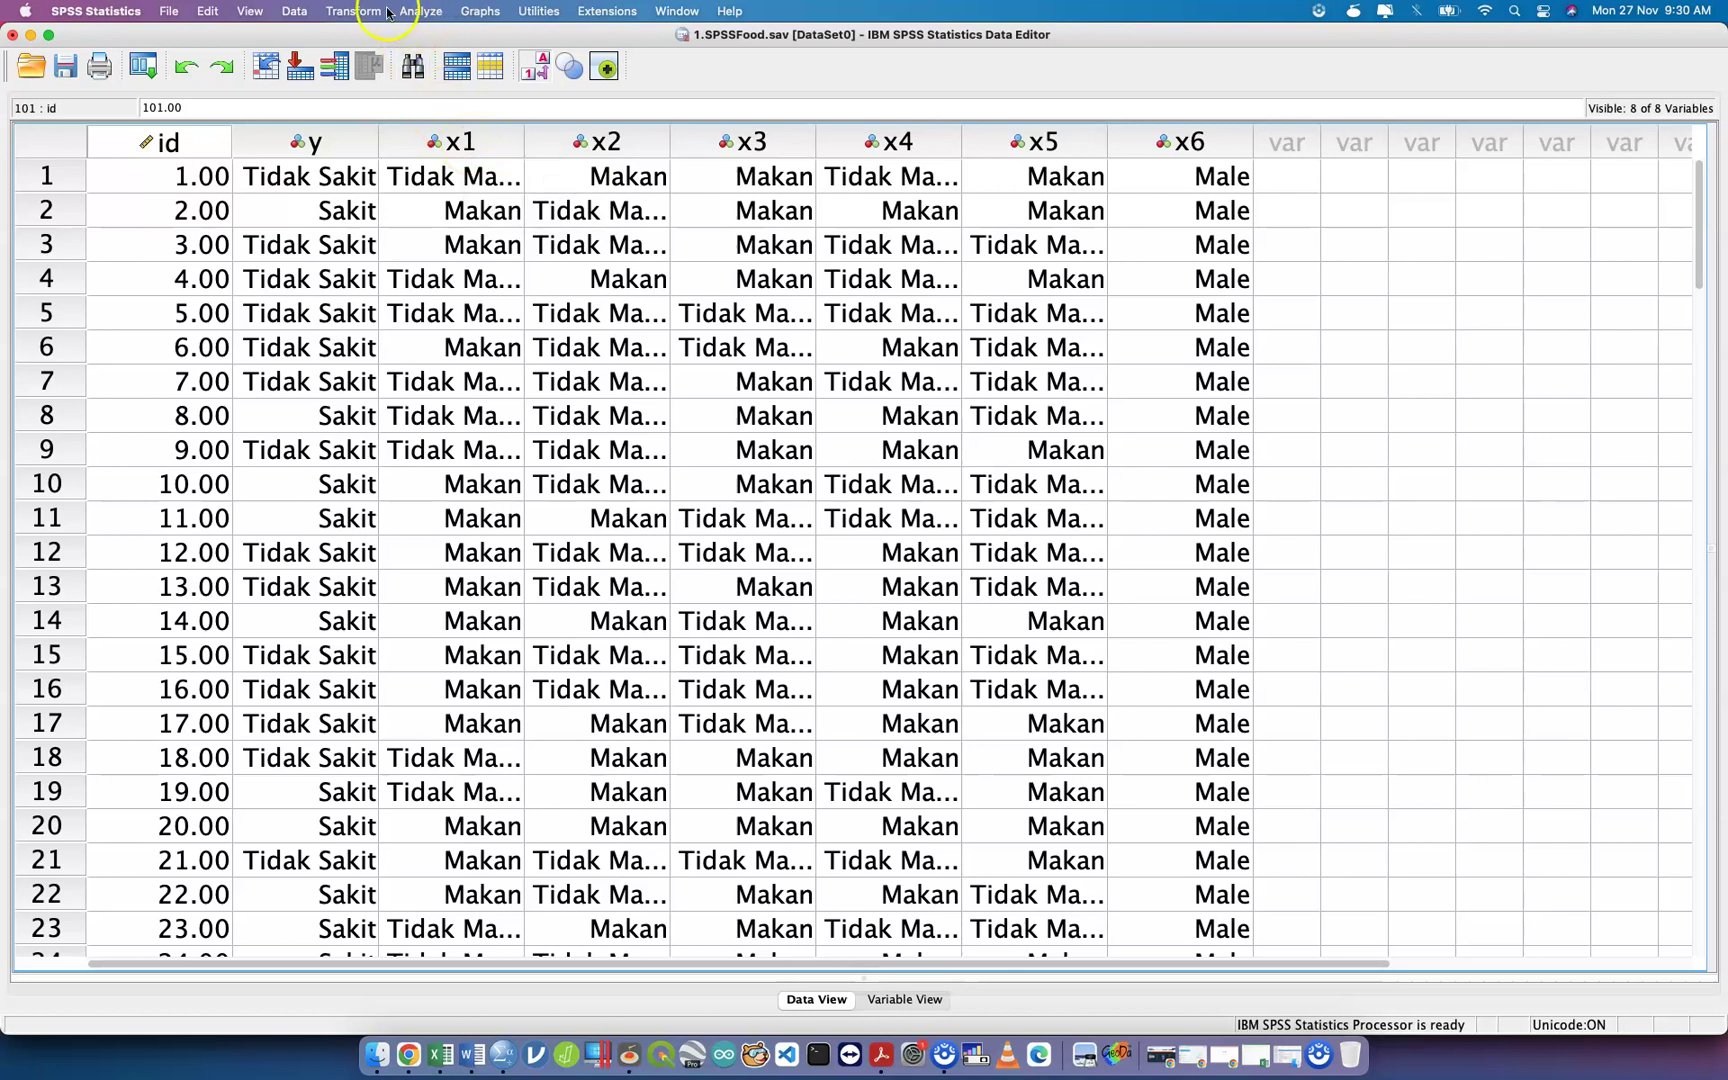
pyautogui.click(353, 11)
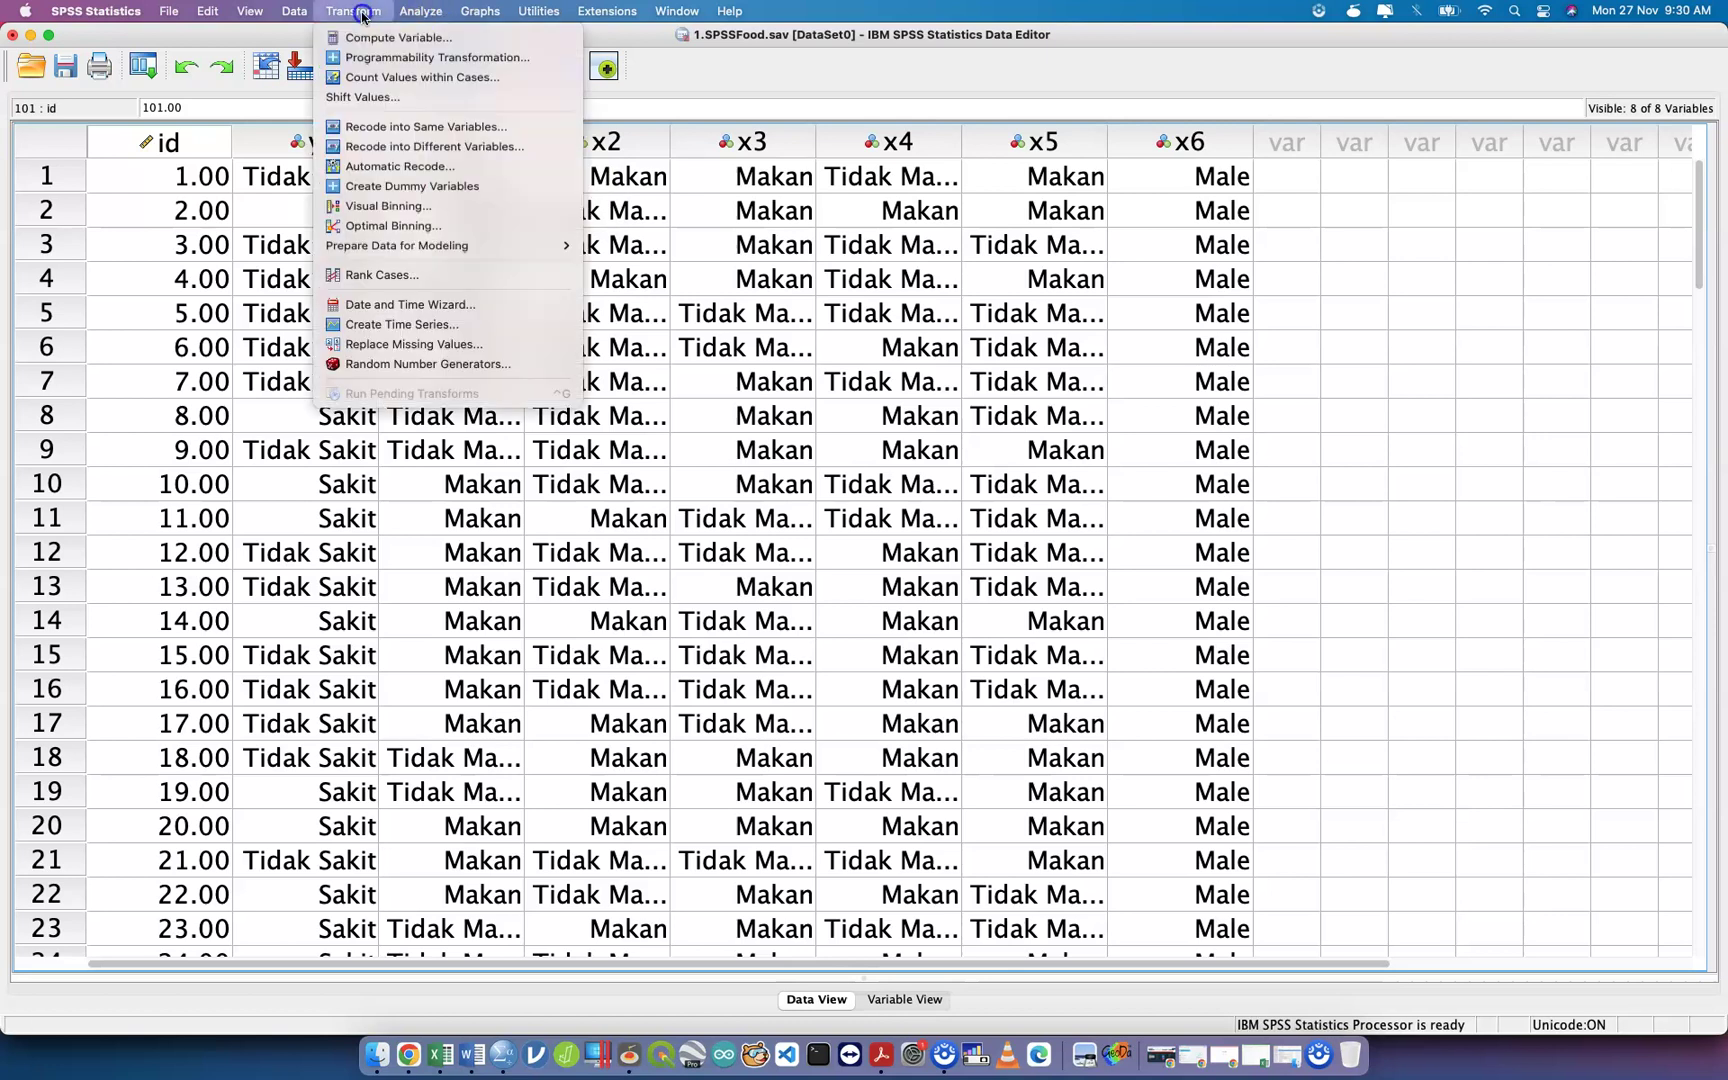
pyautogui.click(406, 40)
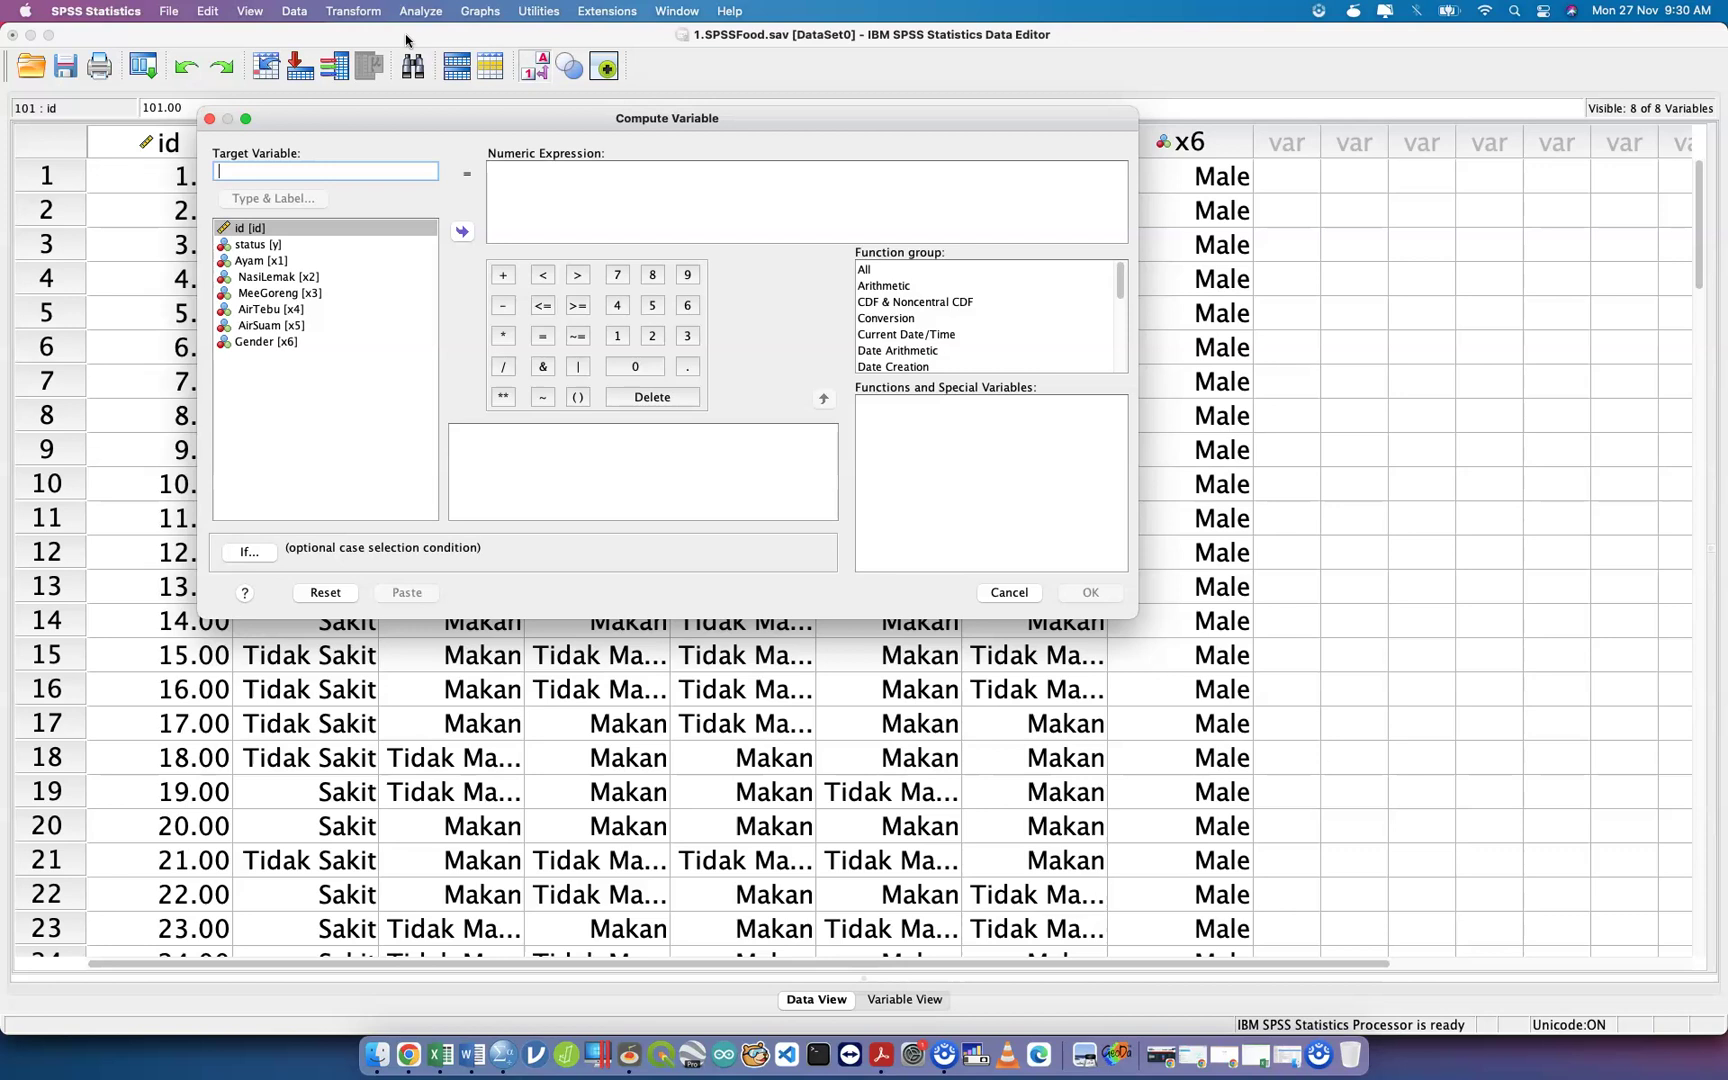
pyautogui.write('SumExpose')
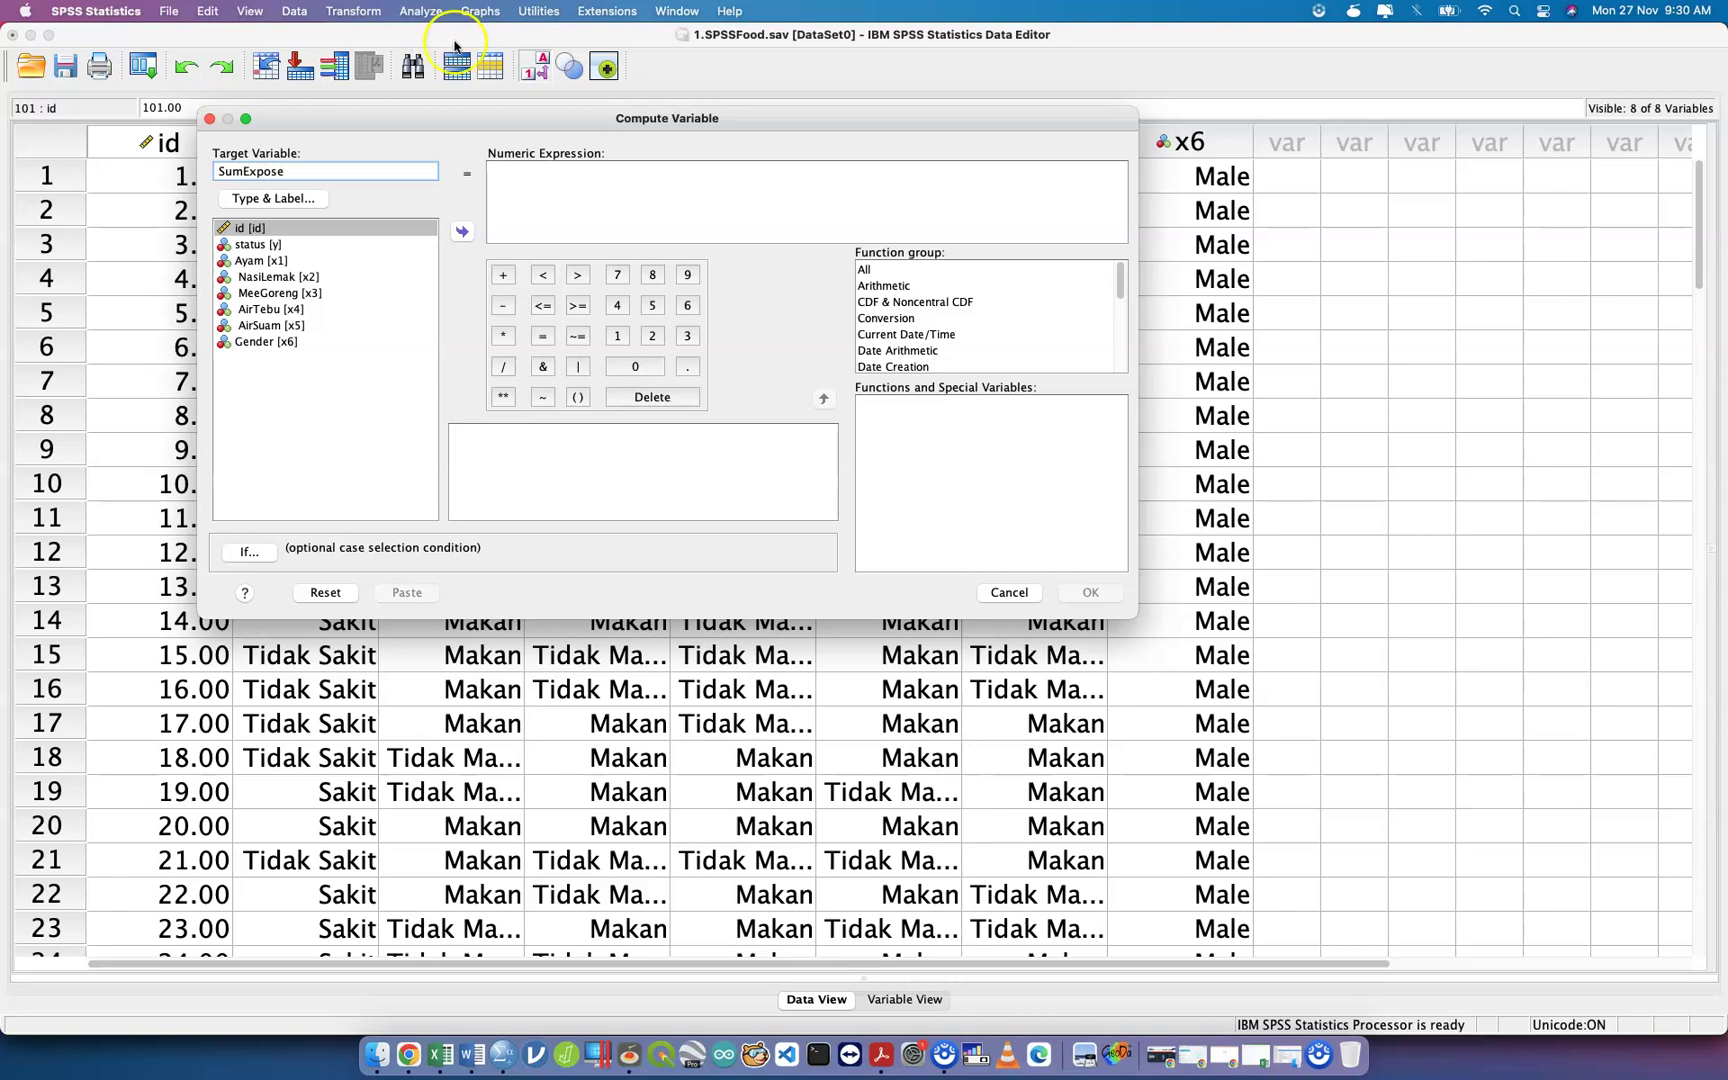
pyautogui.click(518, 207)
pyautogui.click(1024, 593)
pyautogui.click(1004, 563)
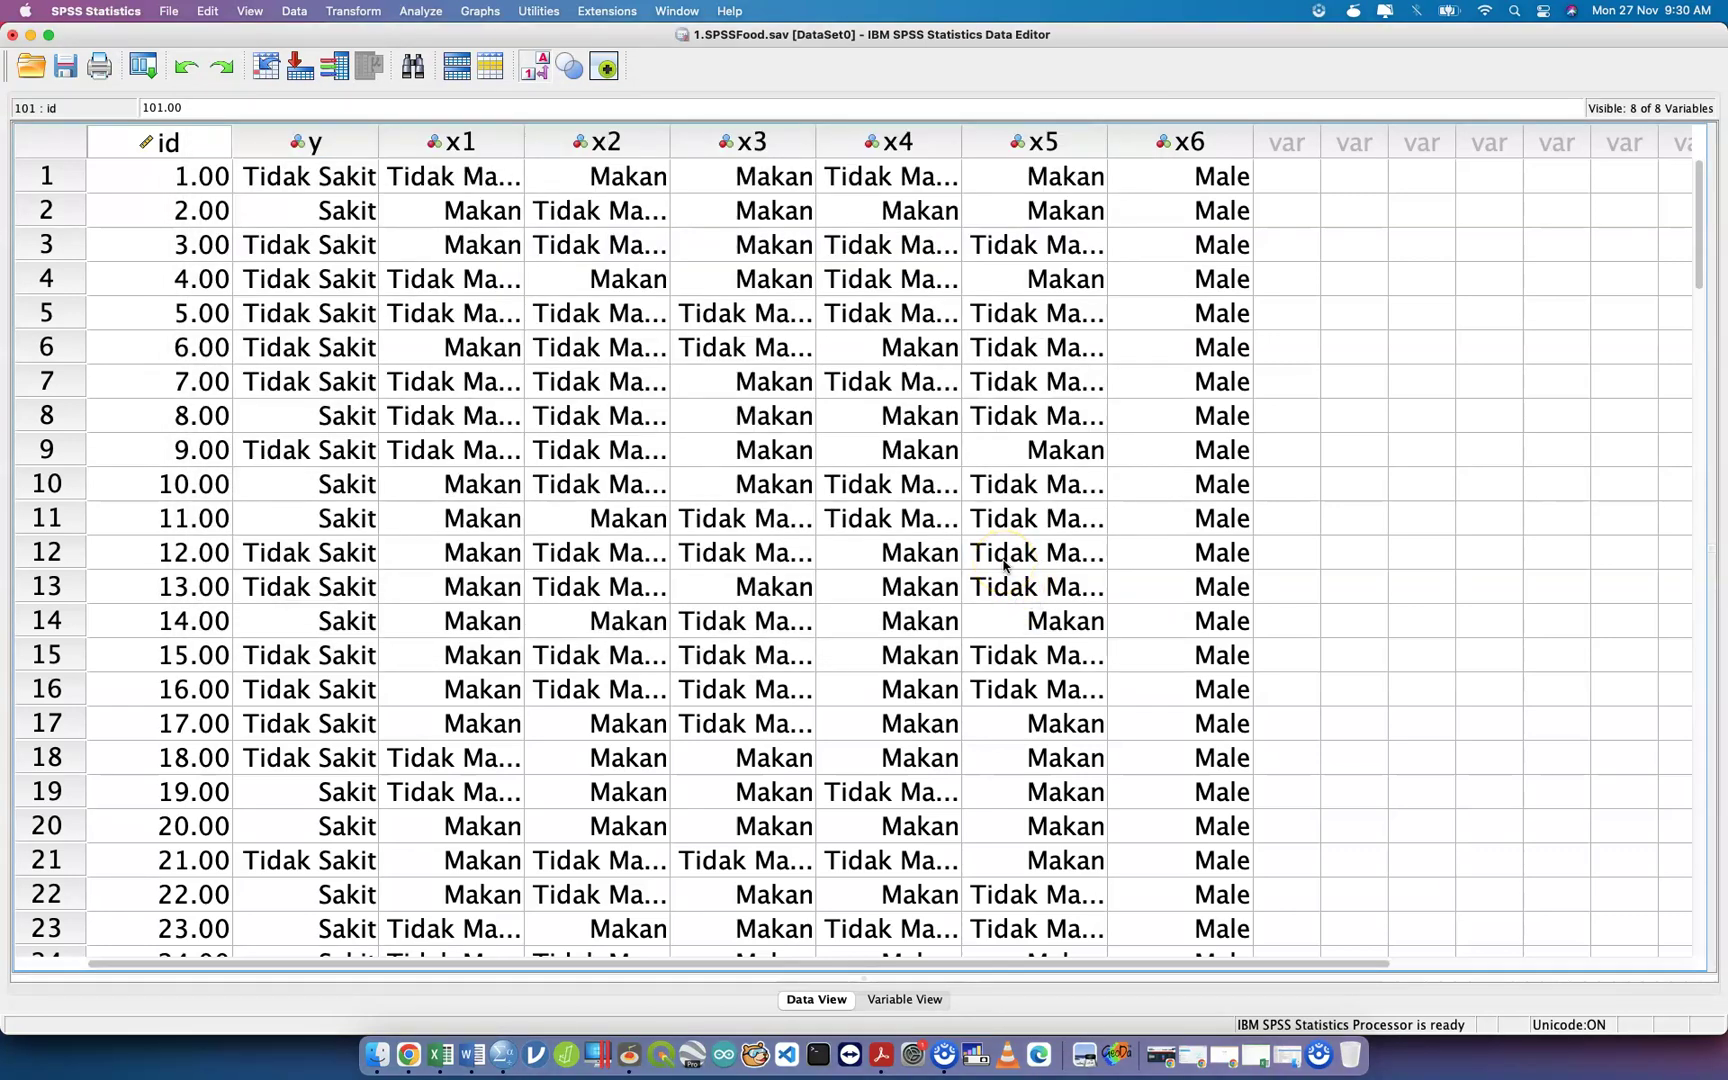
pyautogui.moveTo(484, 150)
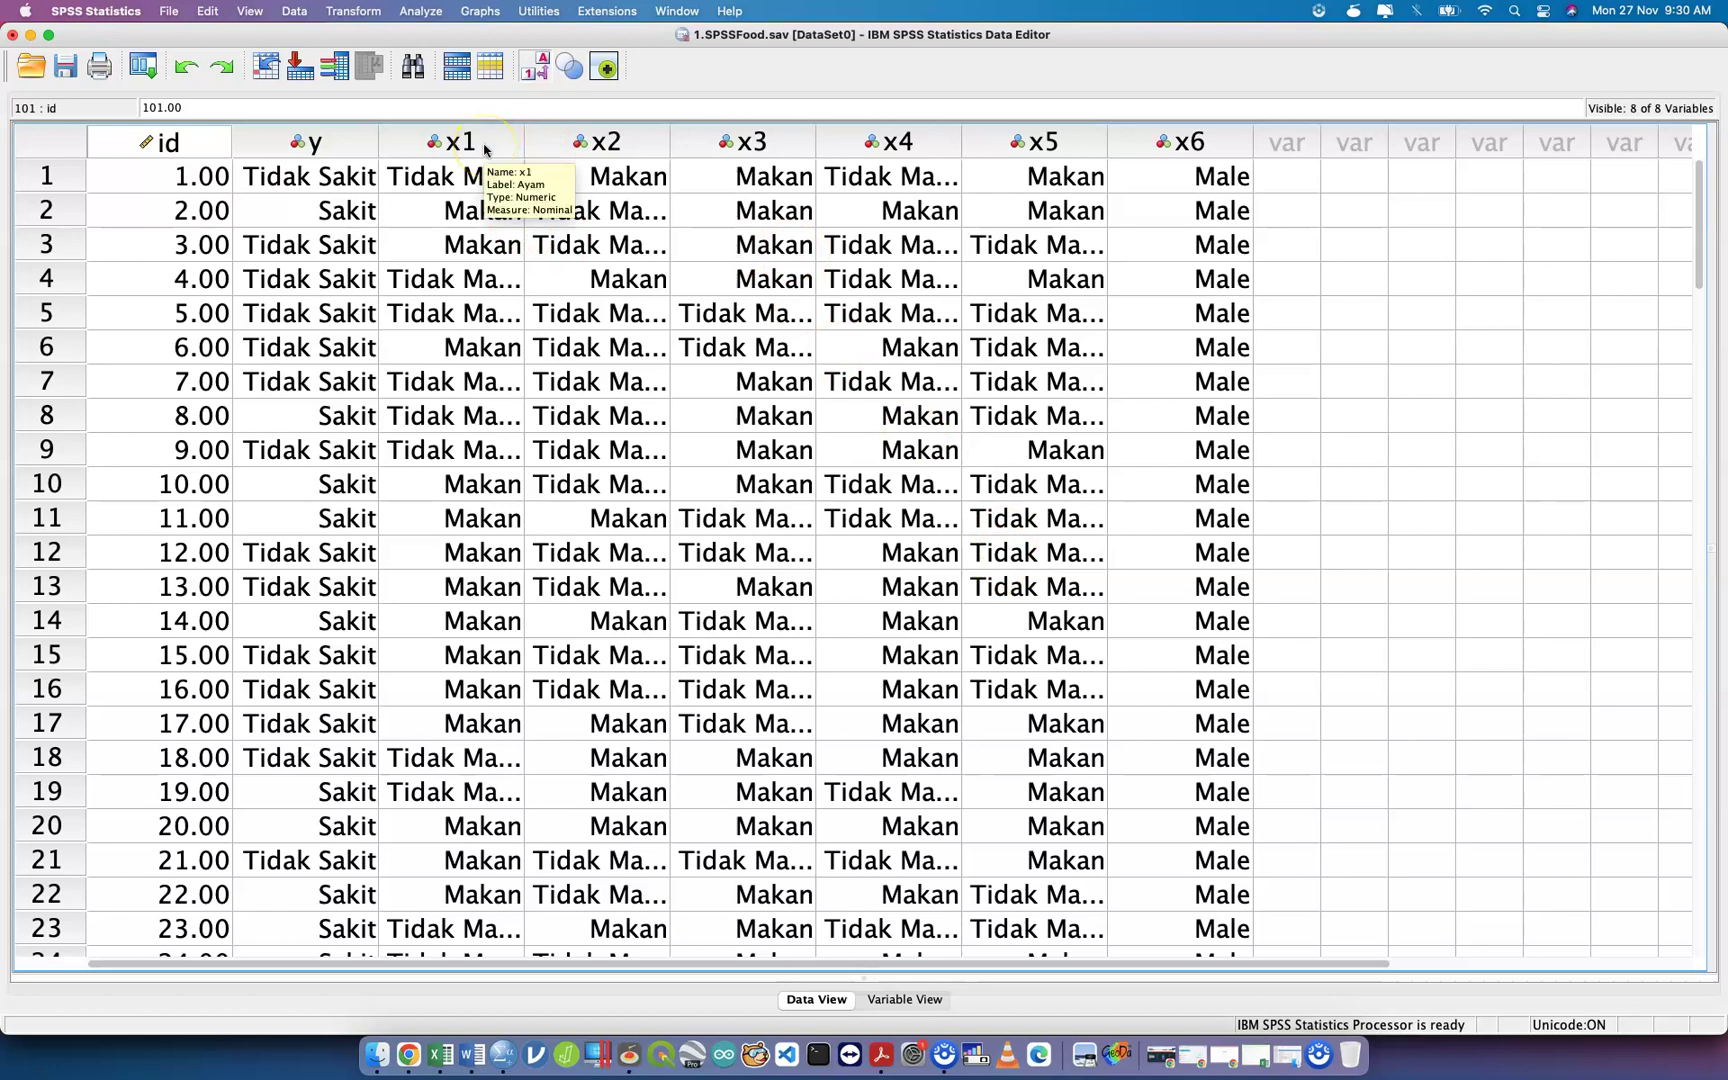
pyautogui.click(366, 15)
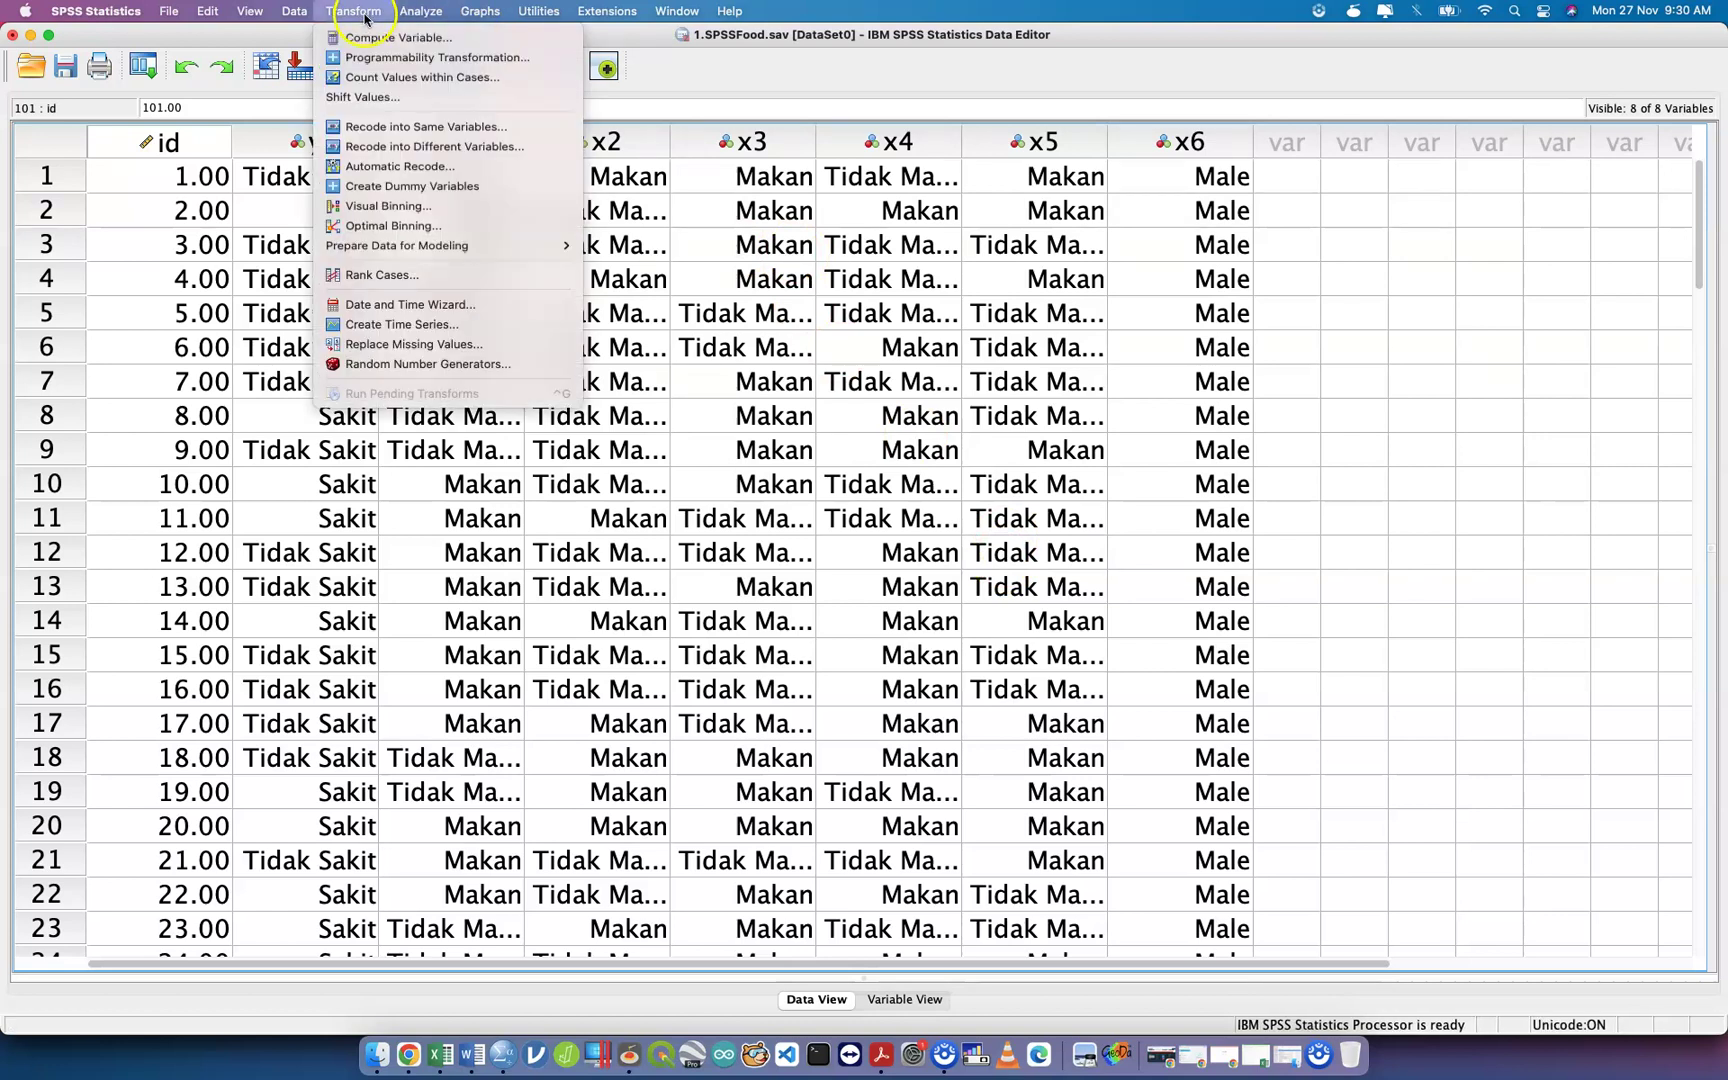
pyautogui.click(393, 153)
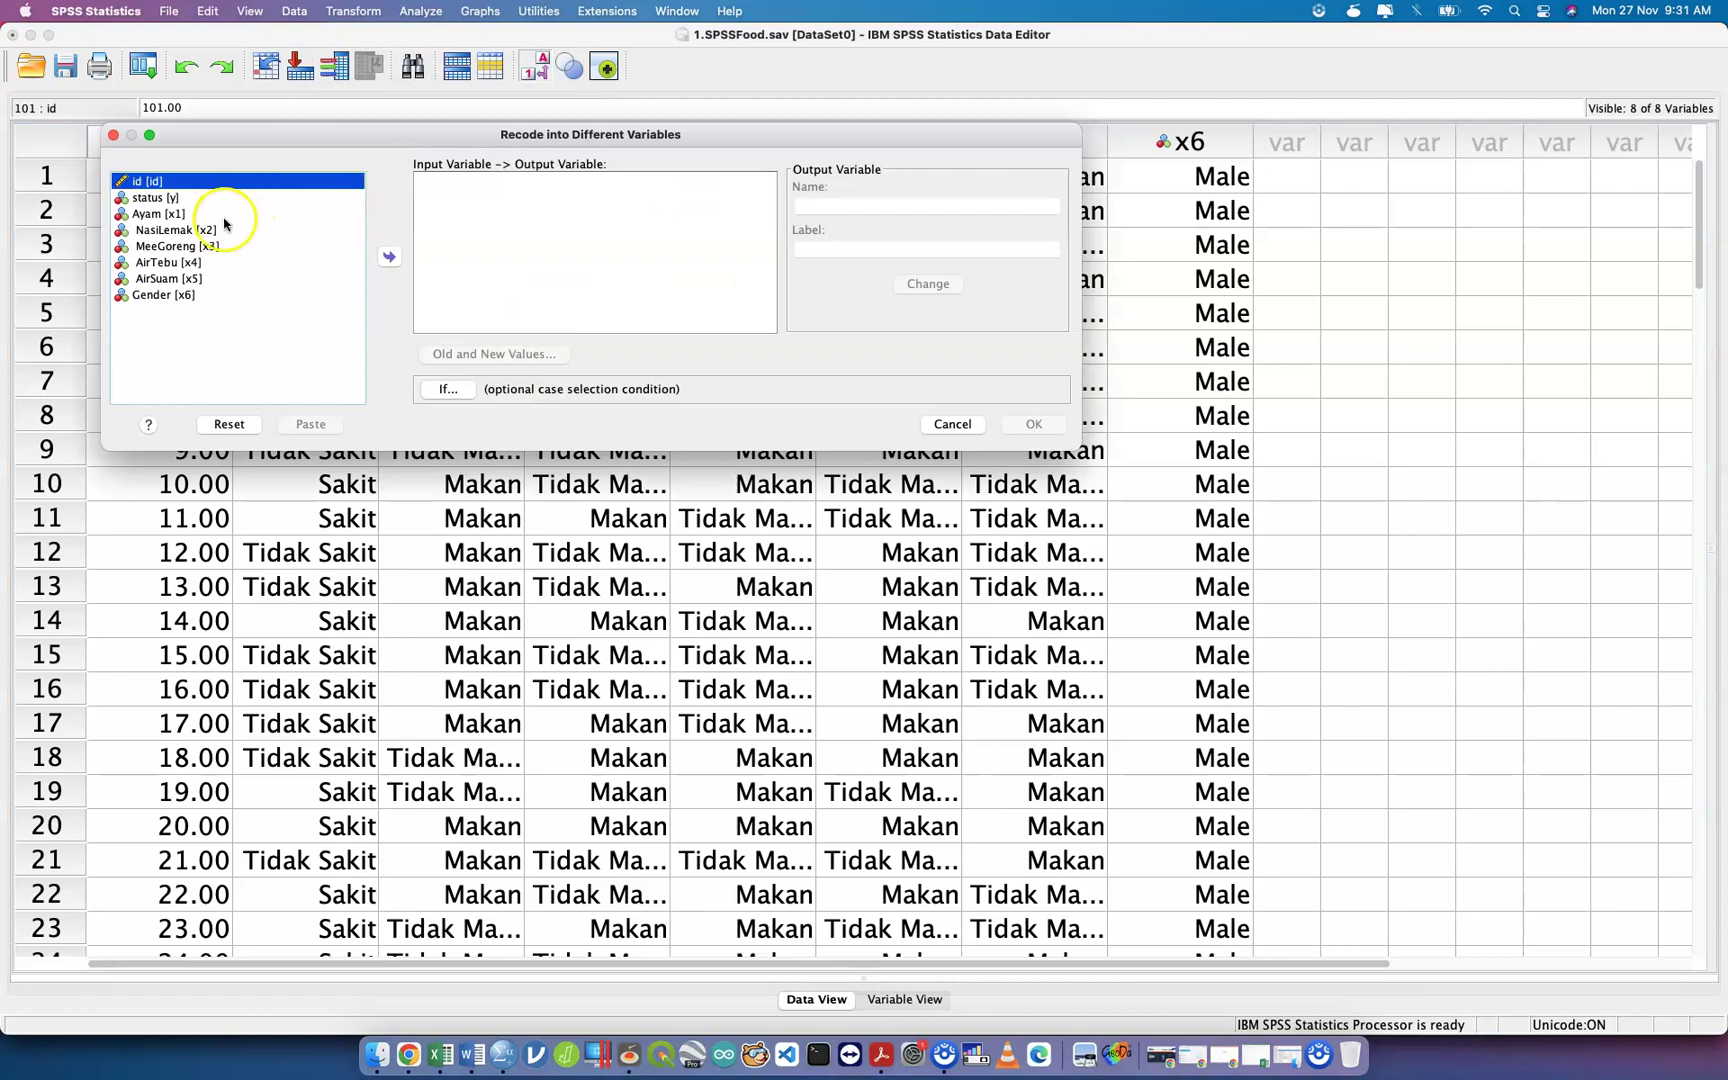
pyautogui.click(212, 214)
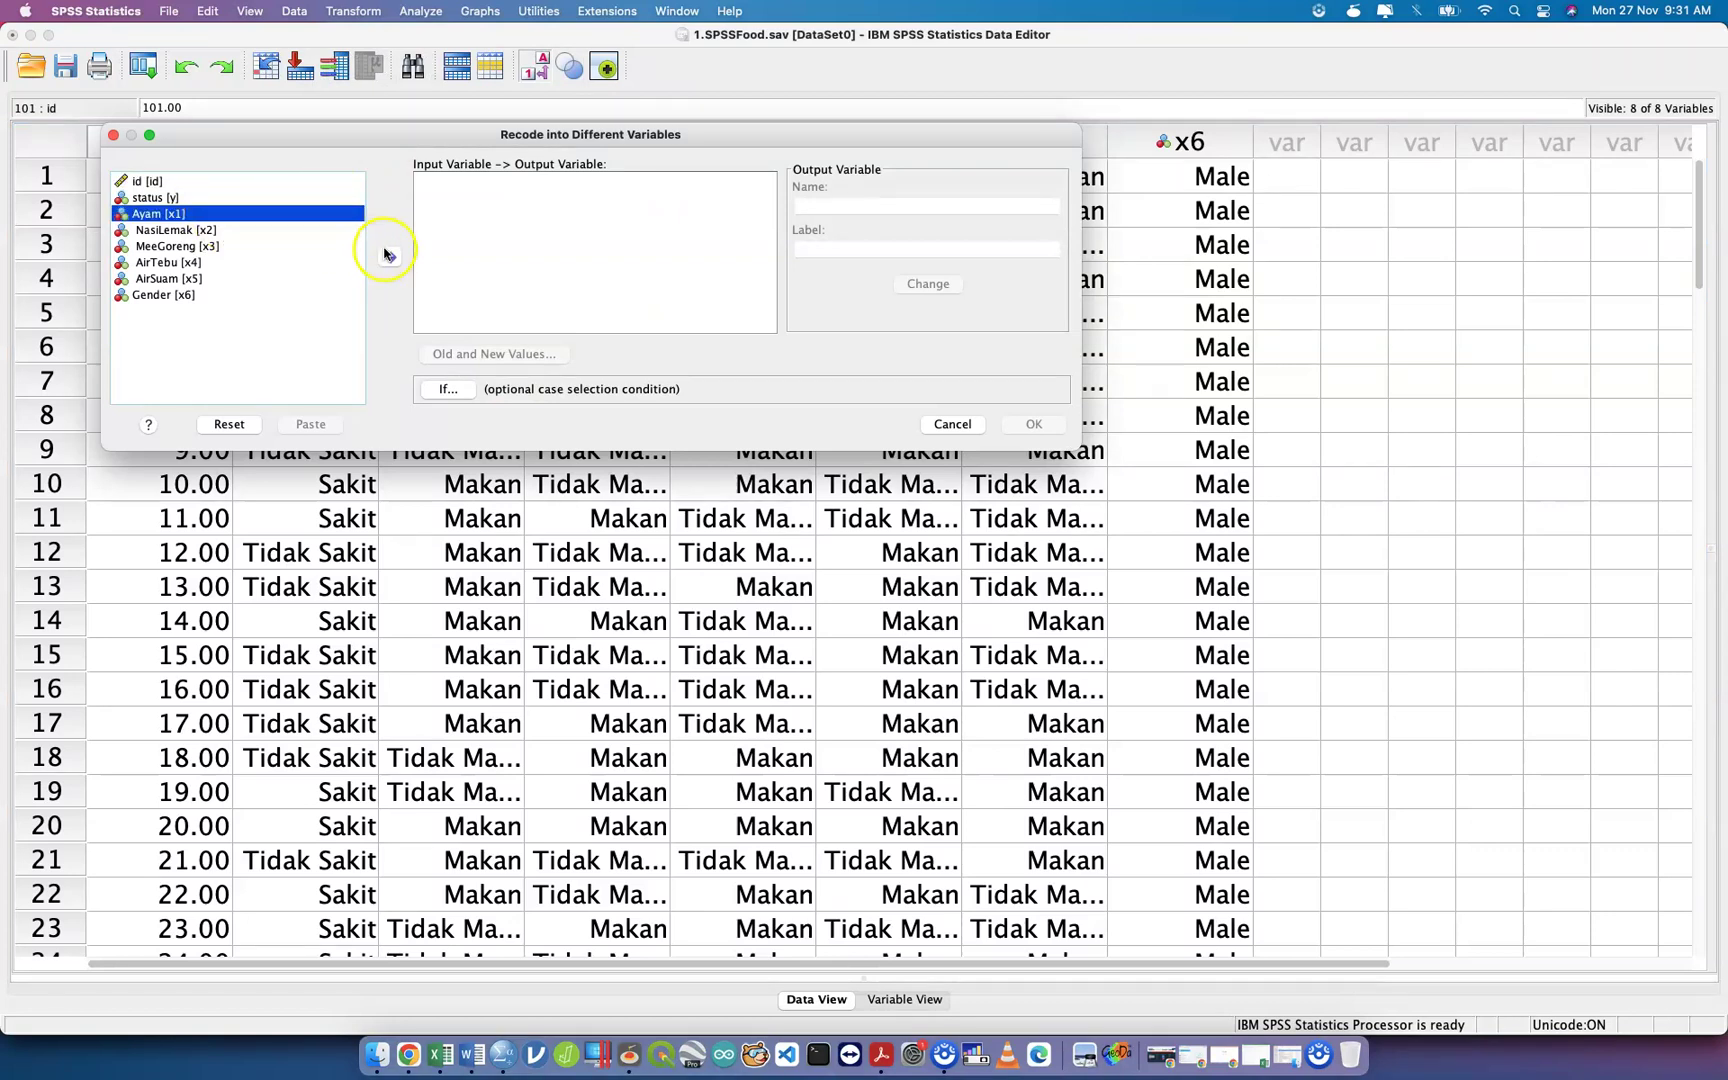
pyautogui.click(388, 255)
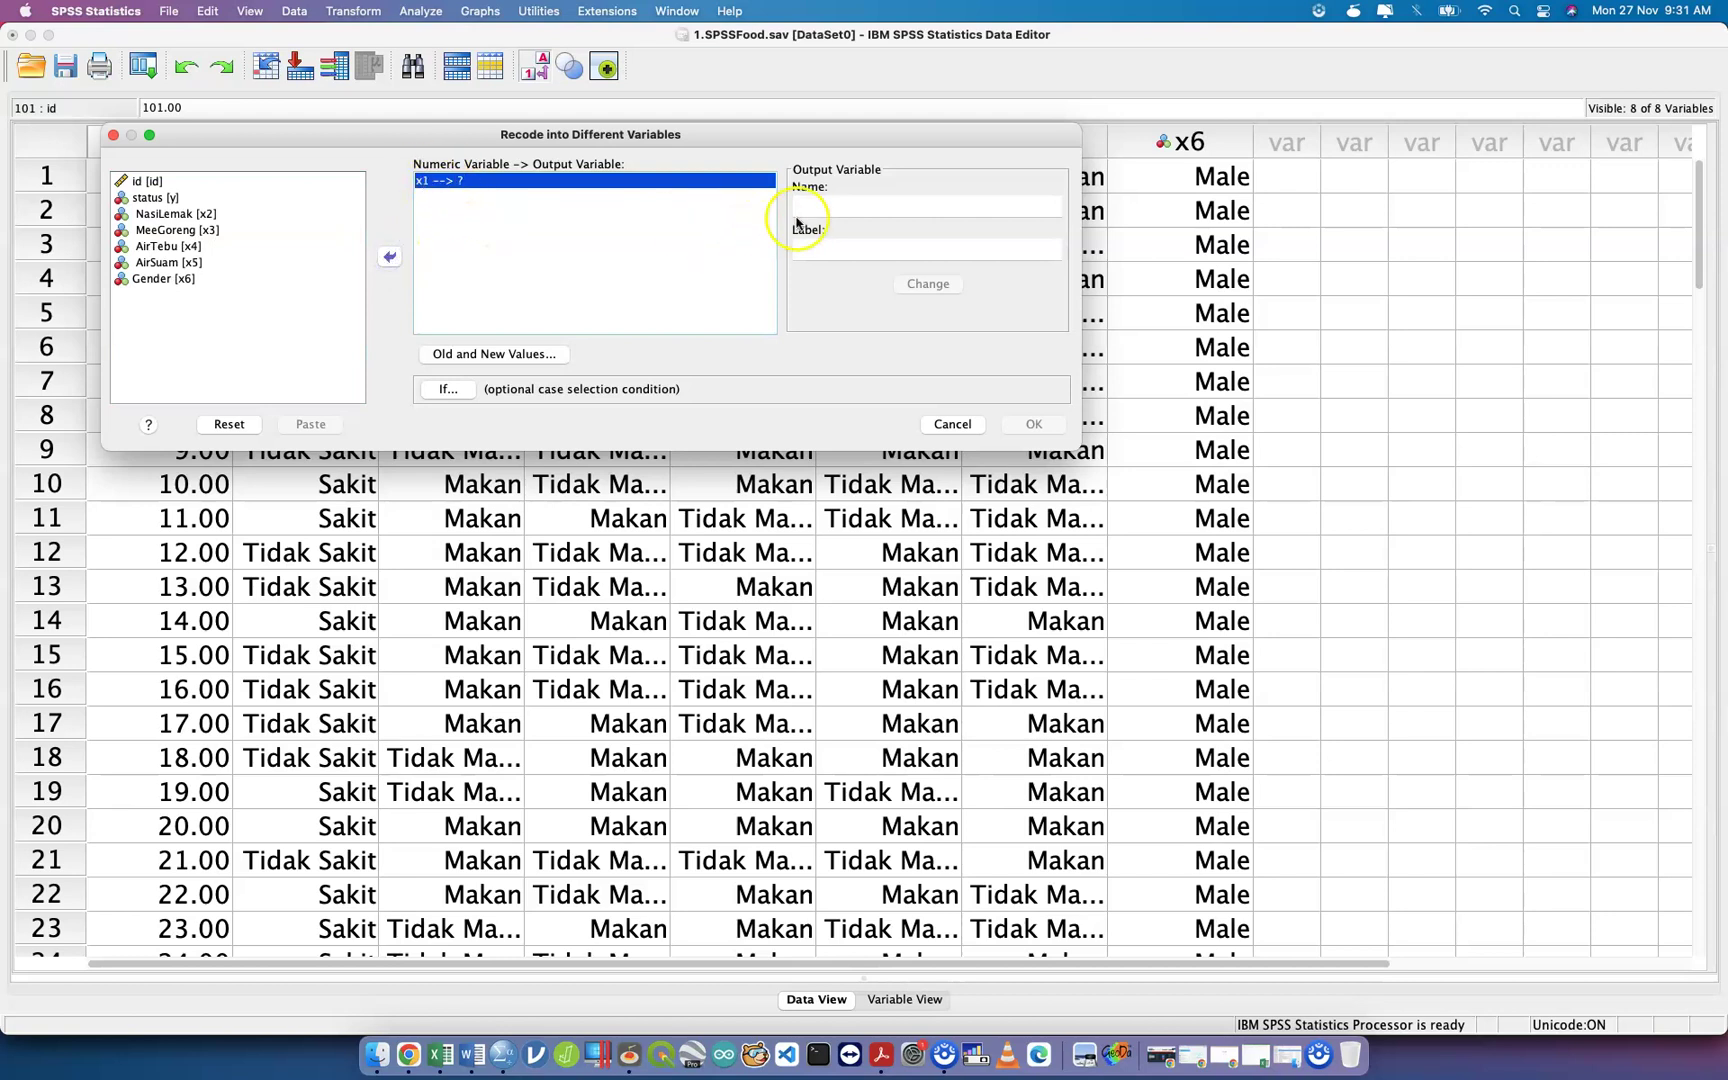
pyautogui.click(831, 211)
pyautogui.write('x')
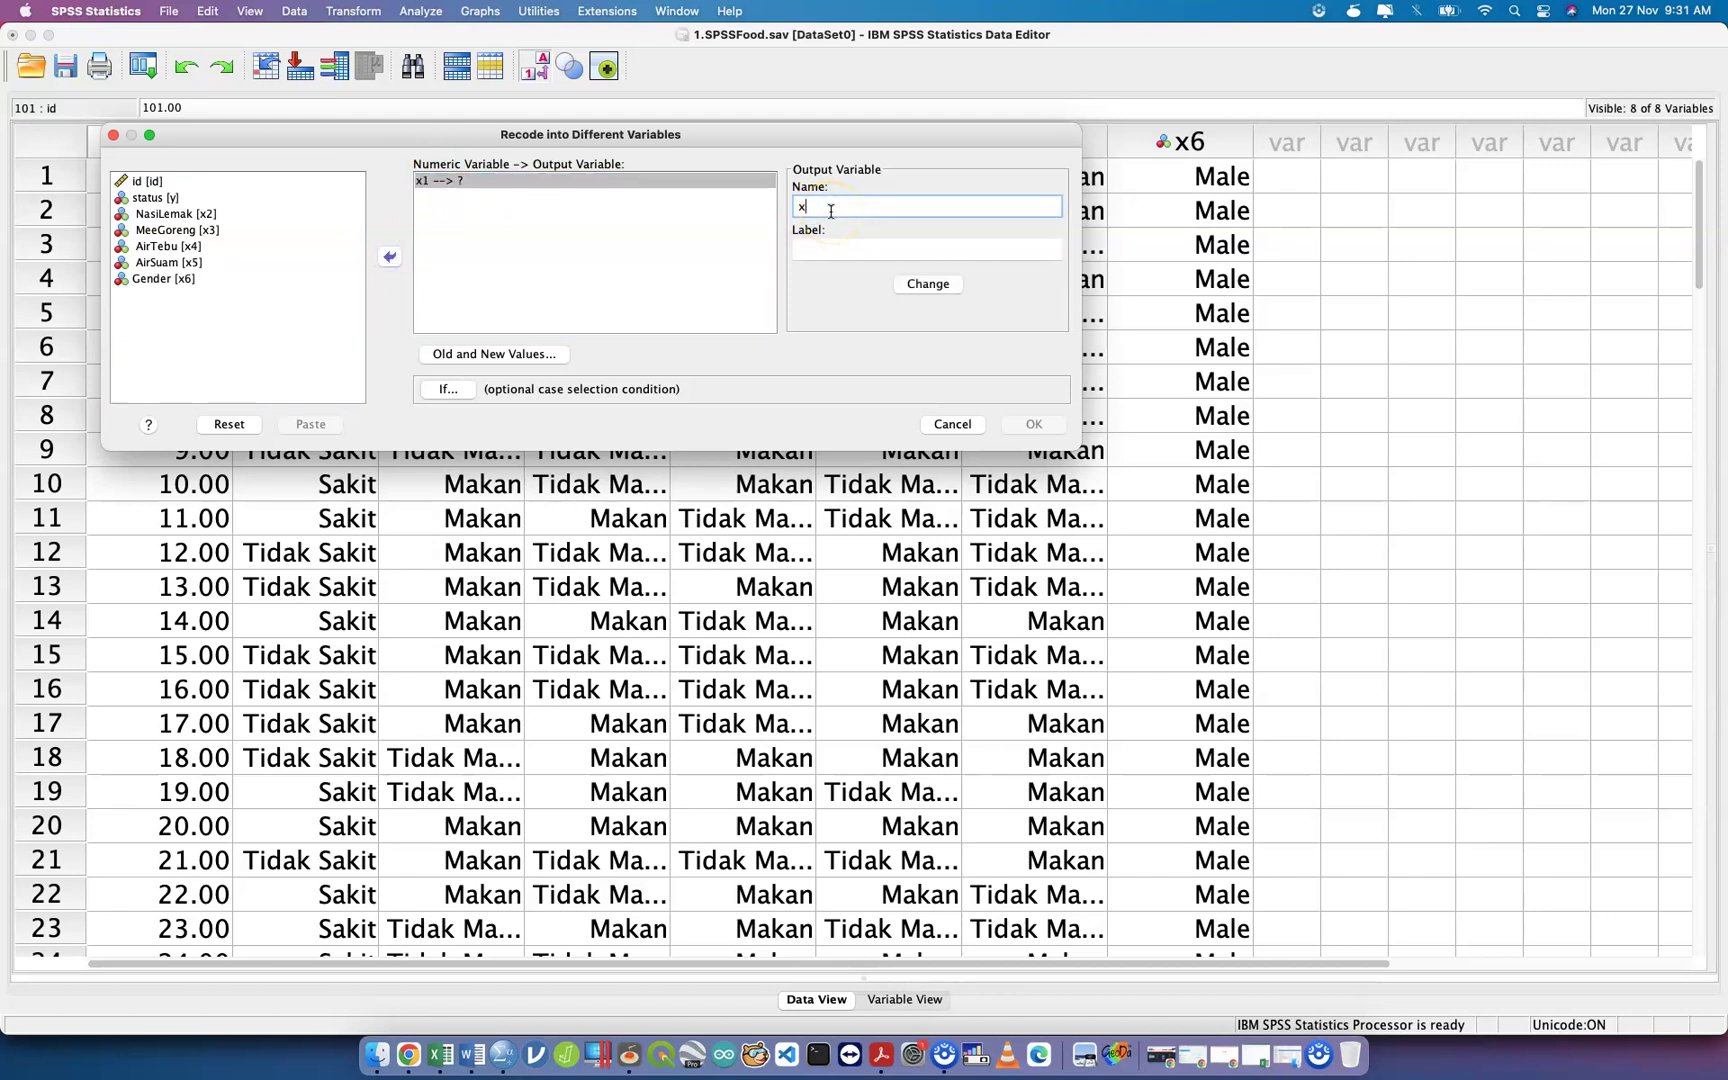
pyautogui.write('1.n')
pyautogui.click(924, 284)
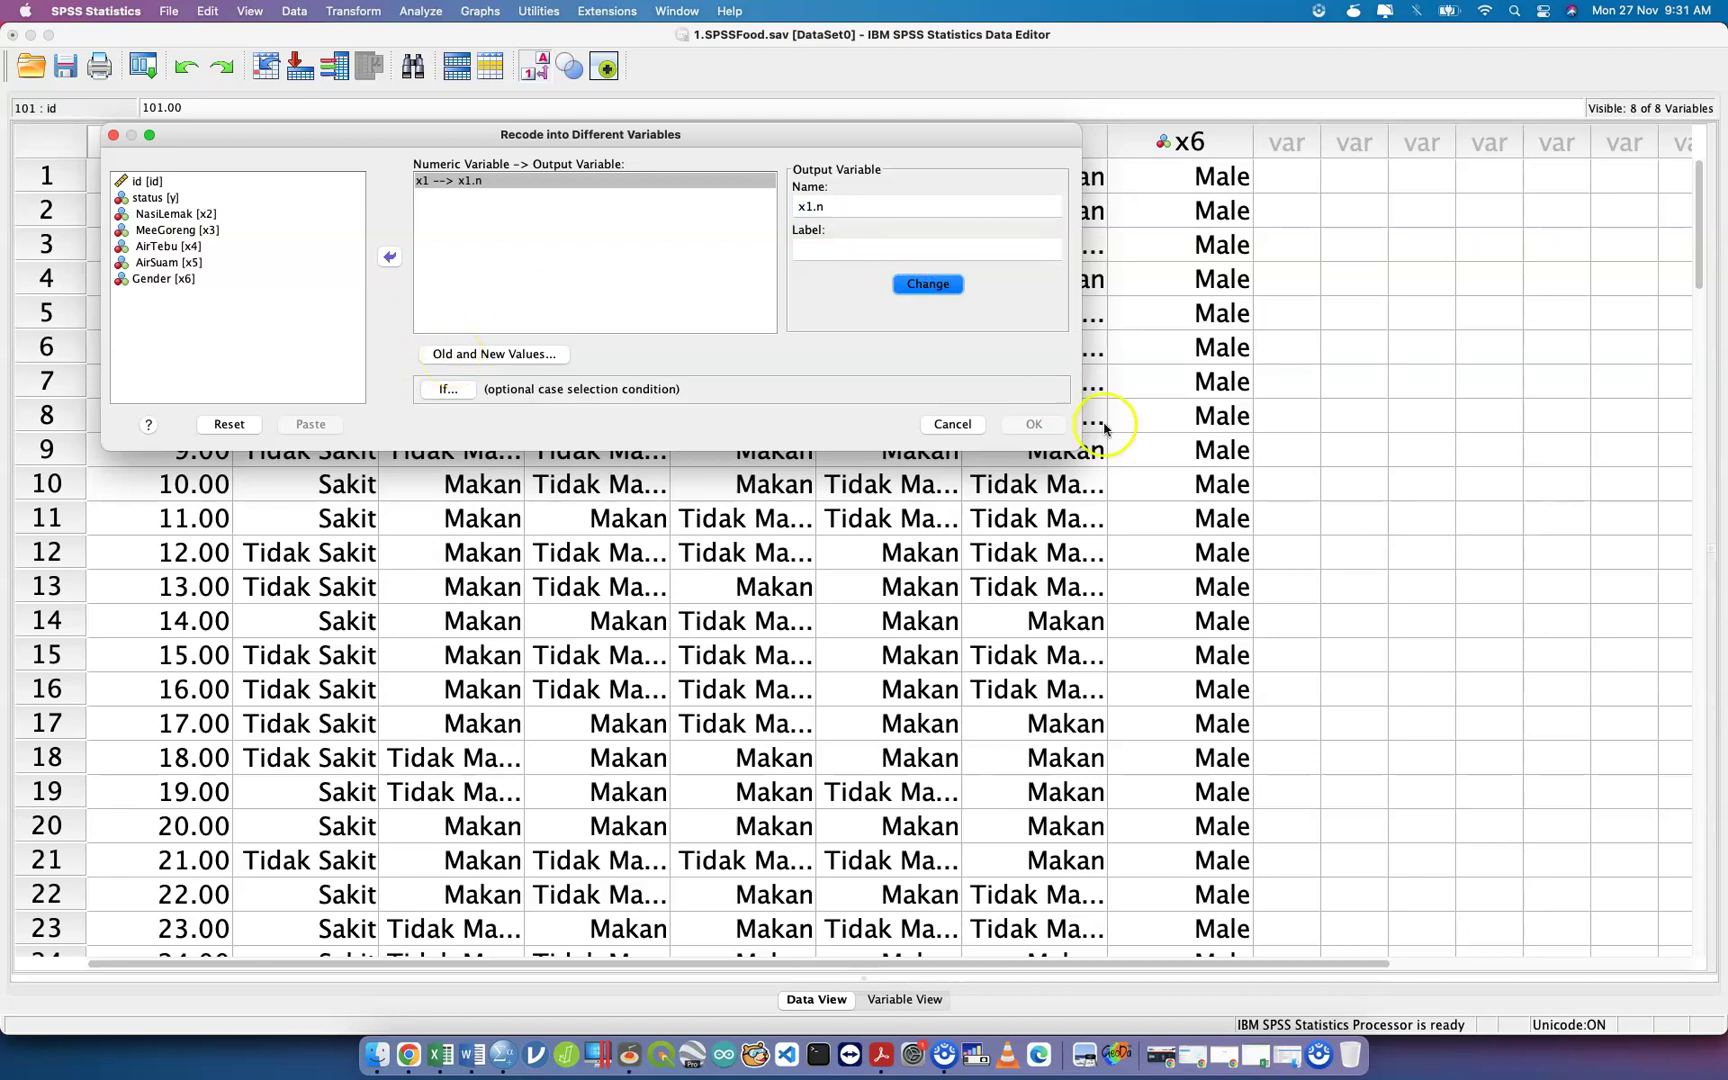
pyautogui.click(966, 425)
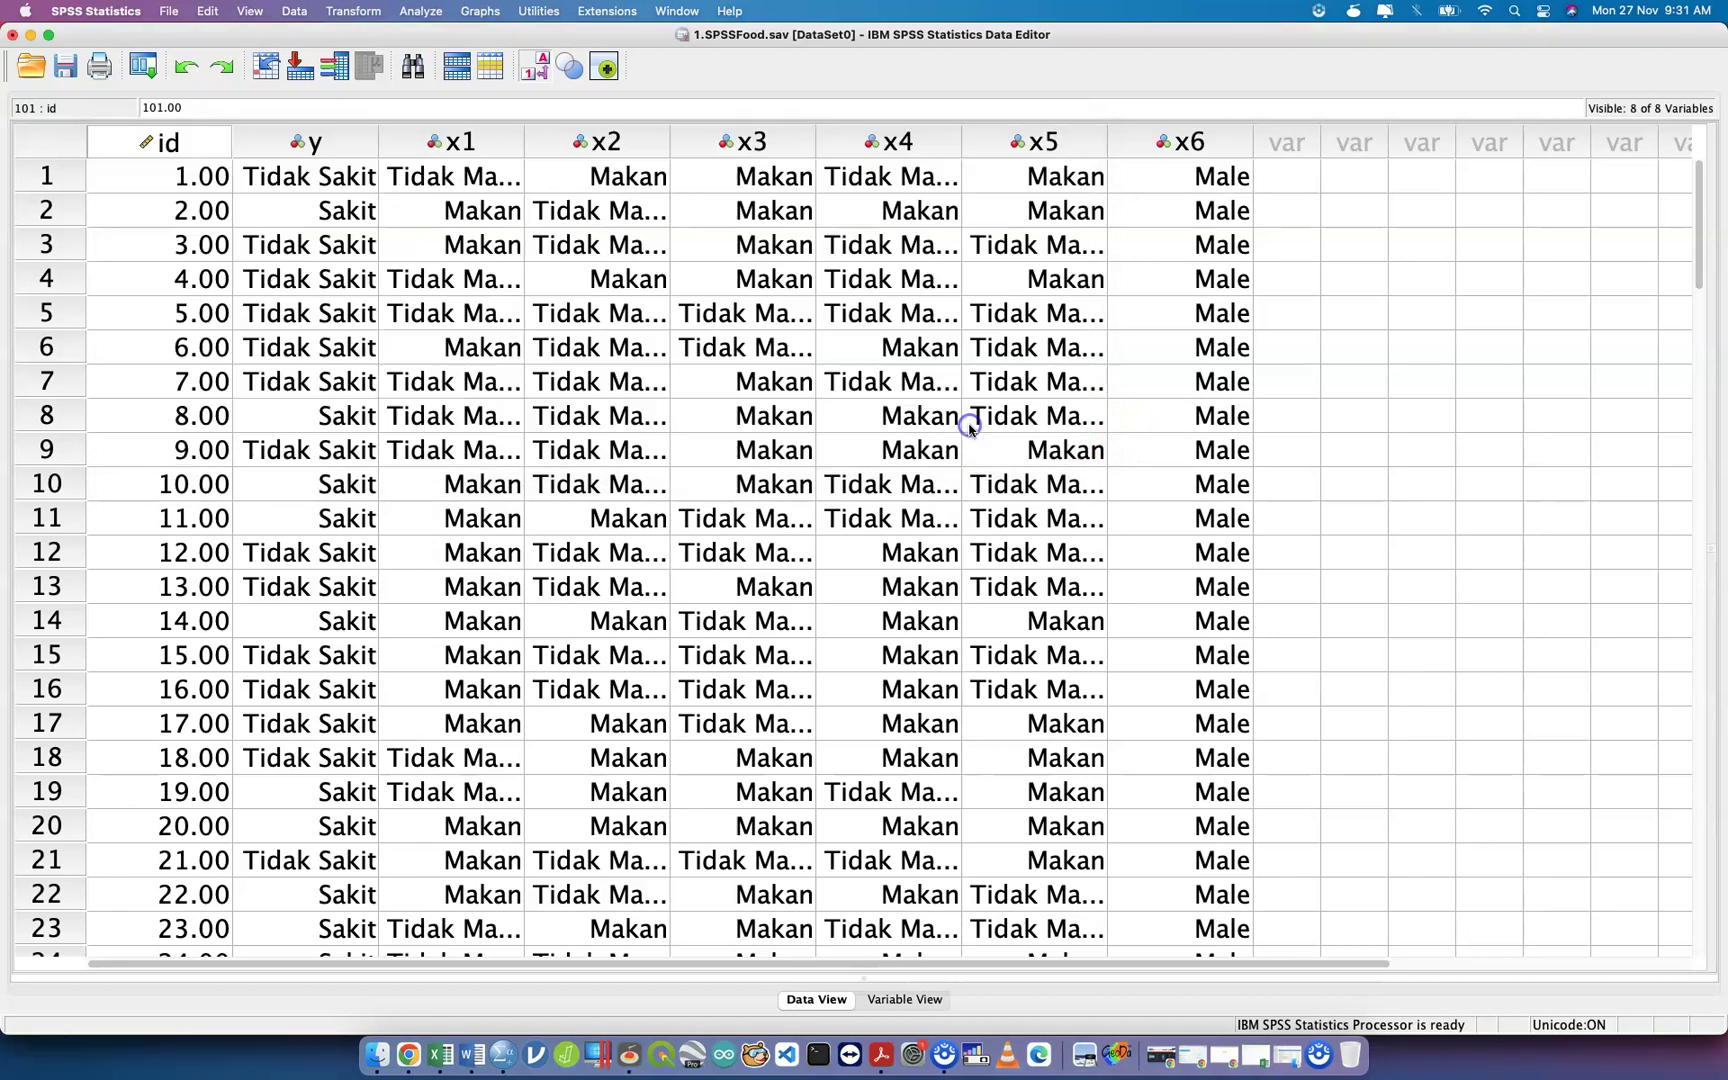
# Select the x1 column and set up a Recode into Different Variables from Ayam [x1] to output variable x1.n.
pyautogui.click(478, 146)
pyautogui.click(1031, 148)
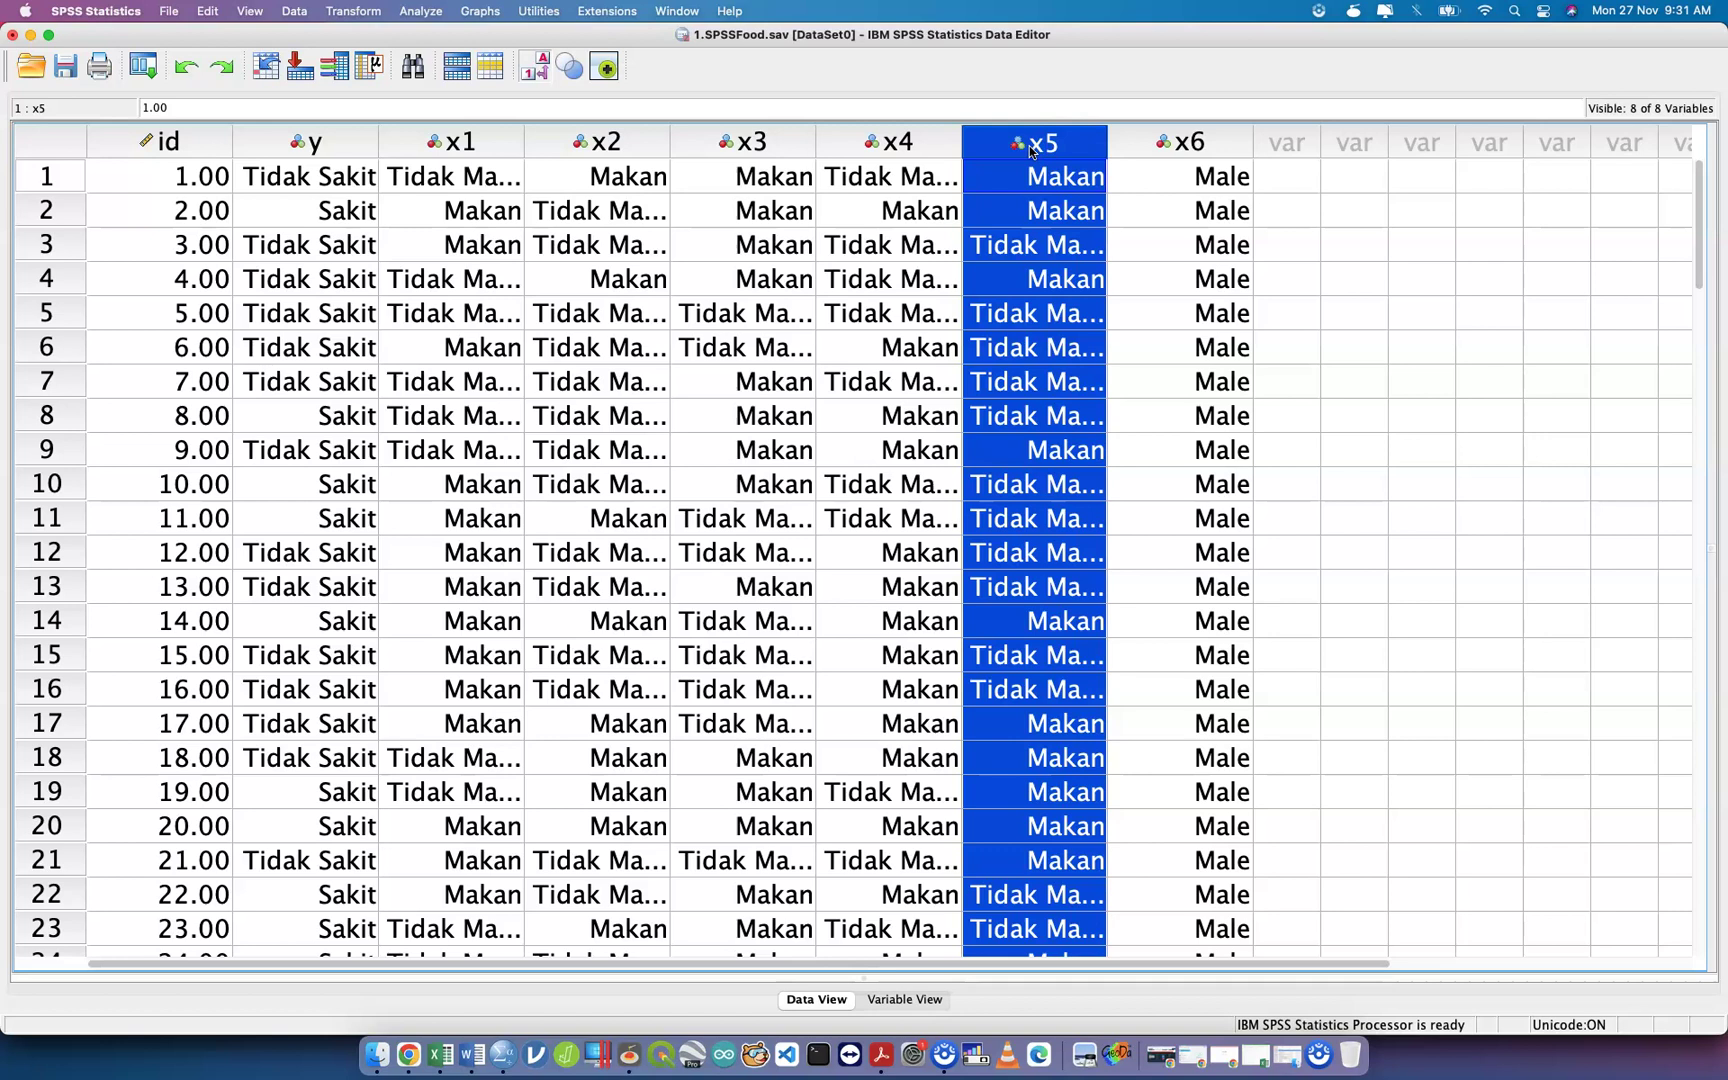
pyautogui.click(484, 148)
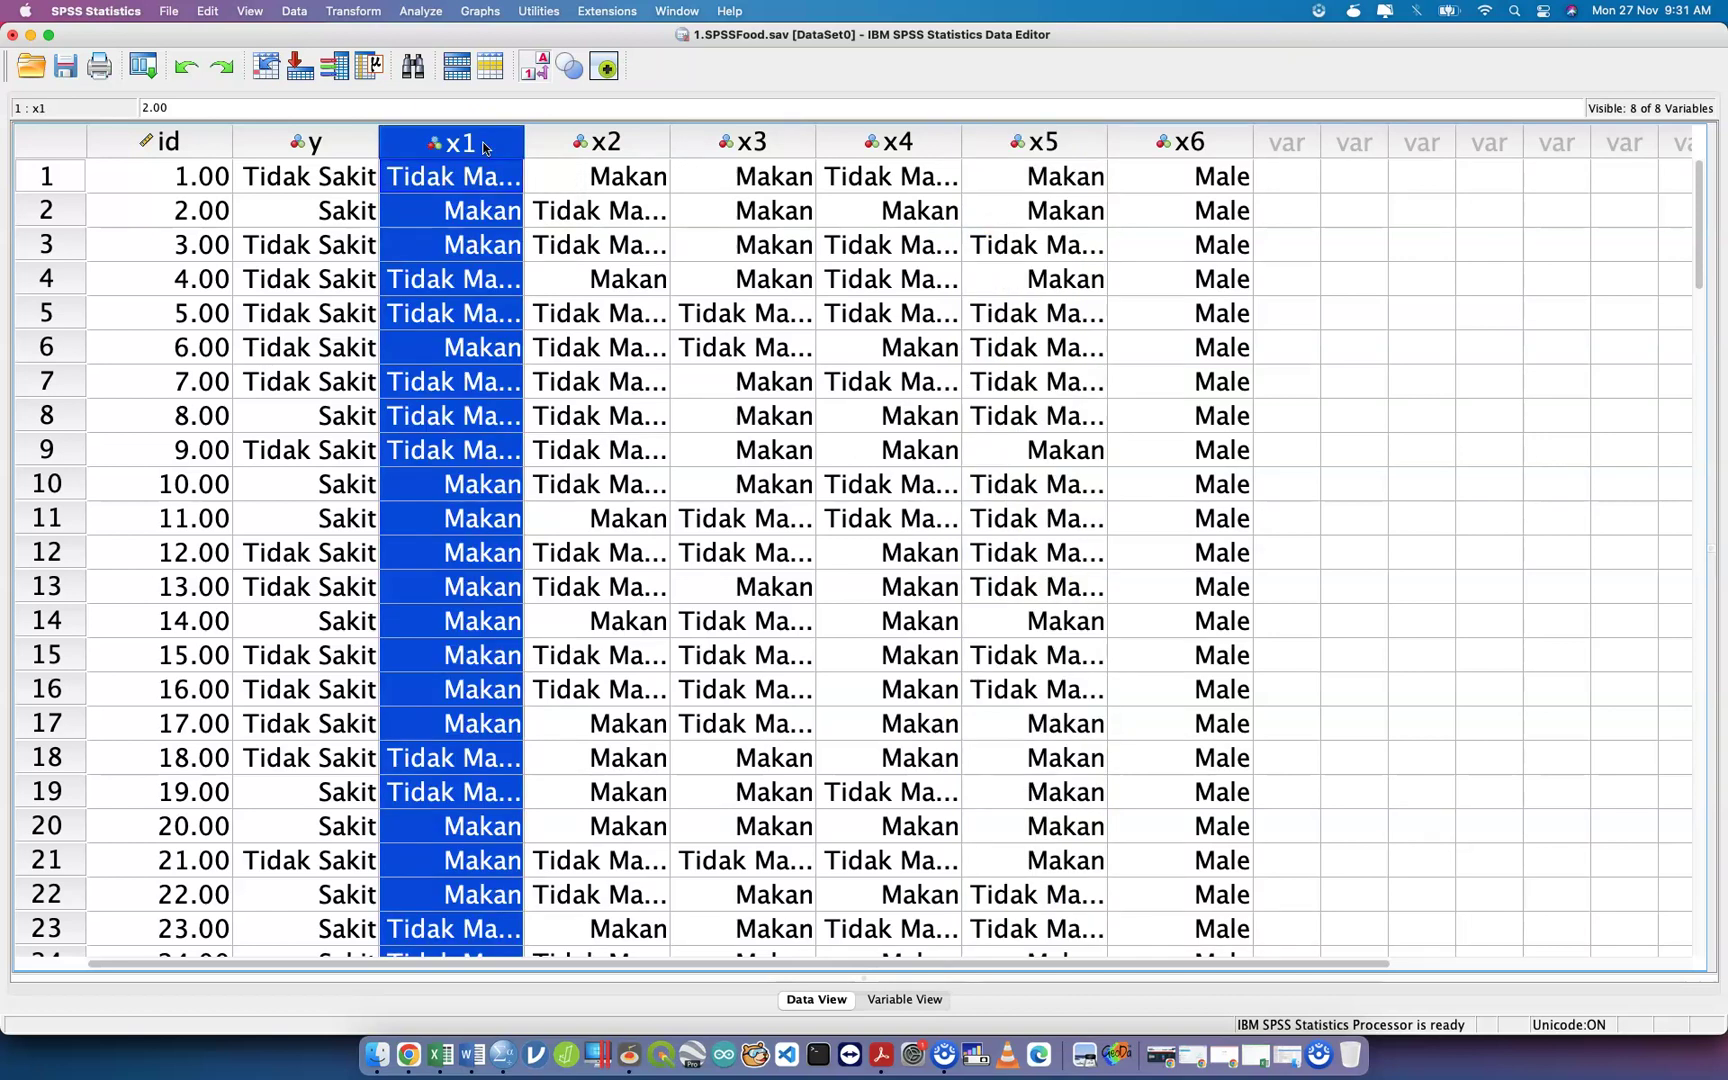
pyautogui.click(377, 12)
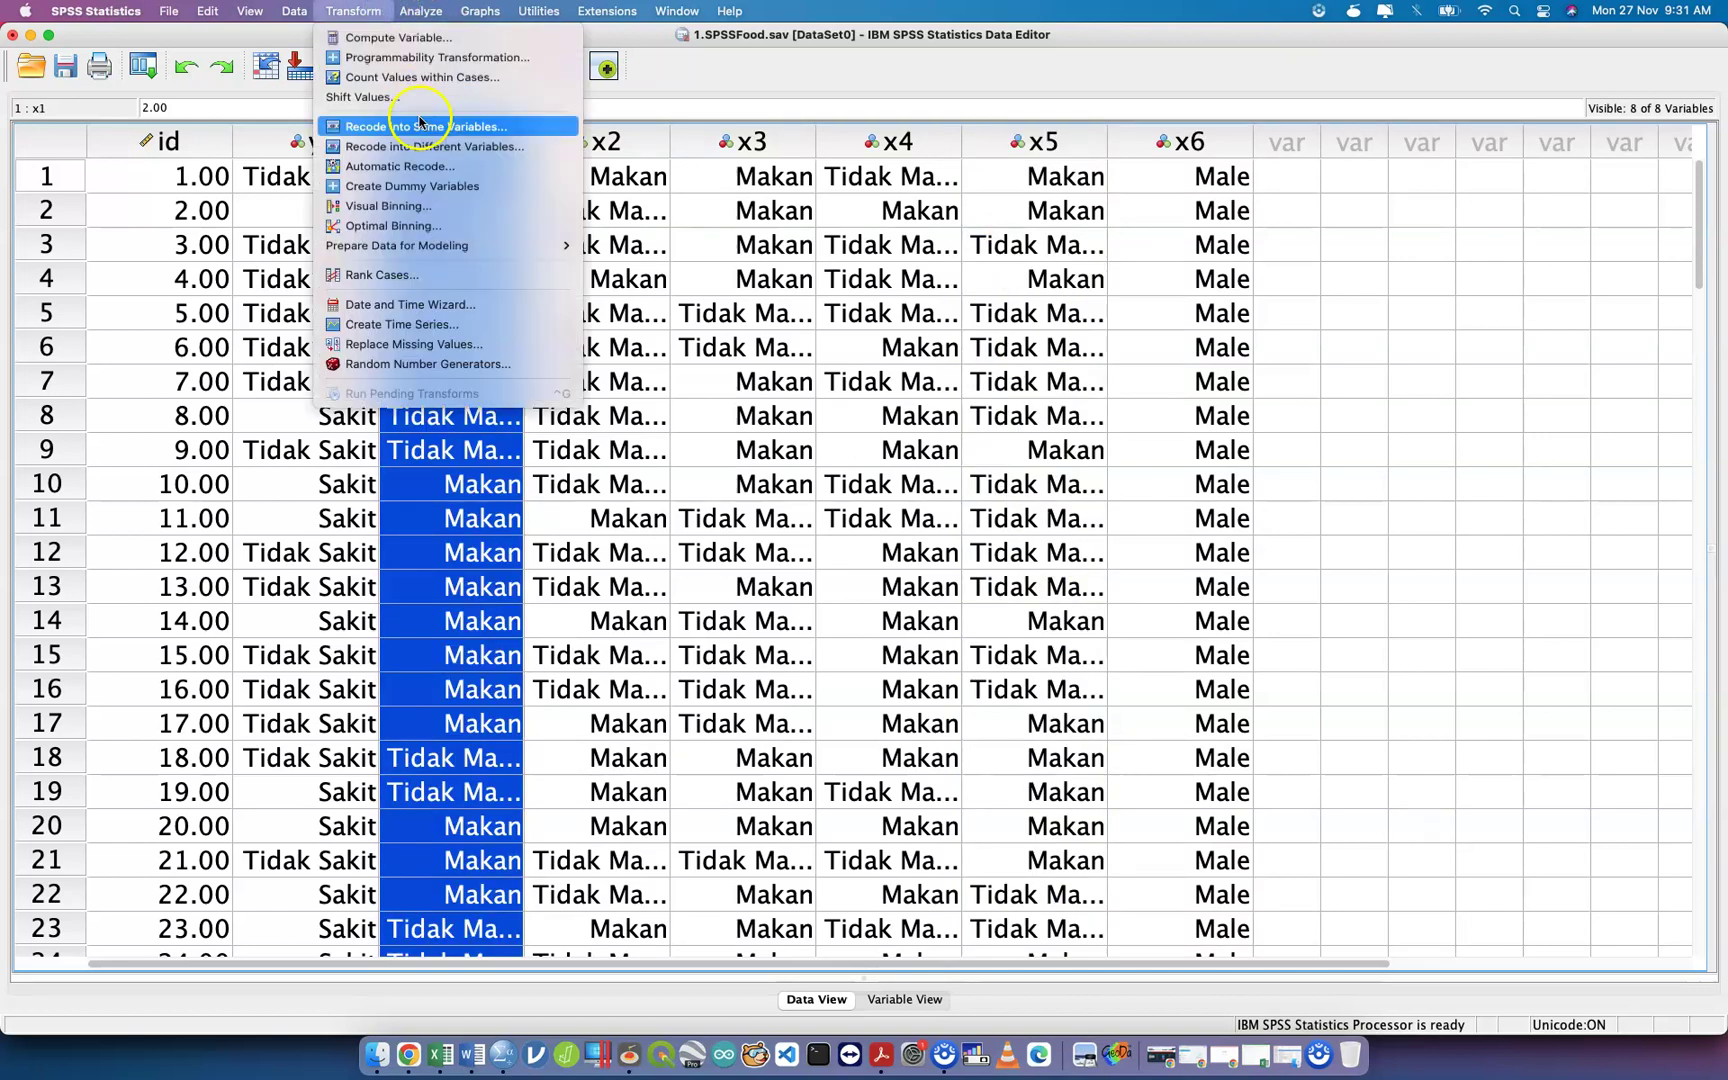
pyautogui.click(433, 146)
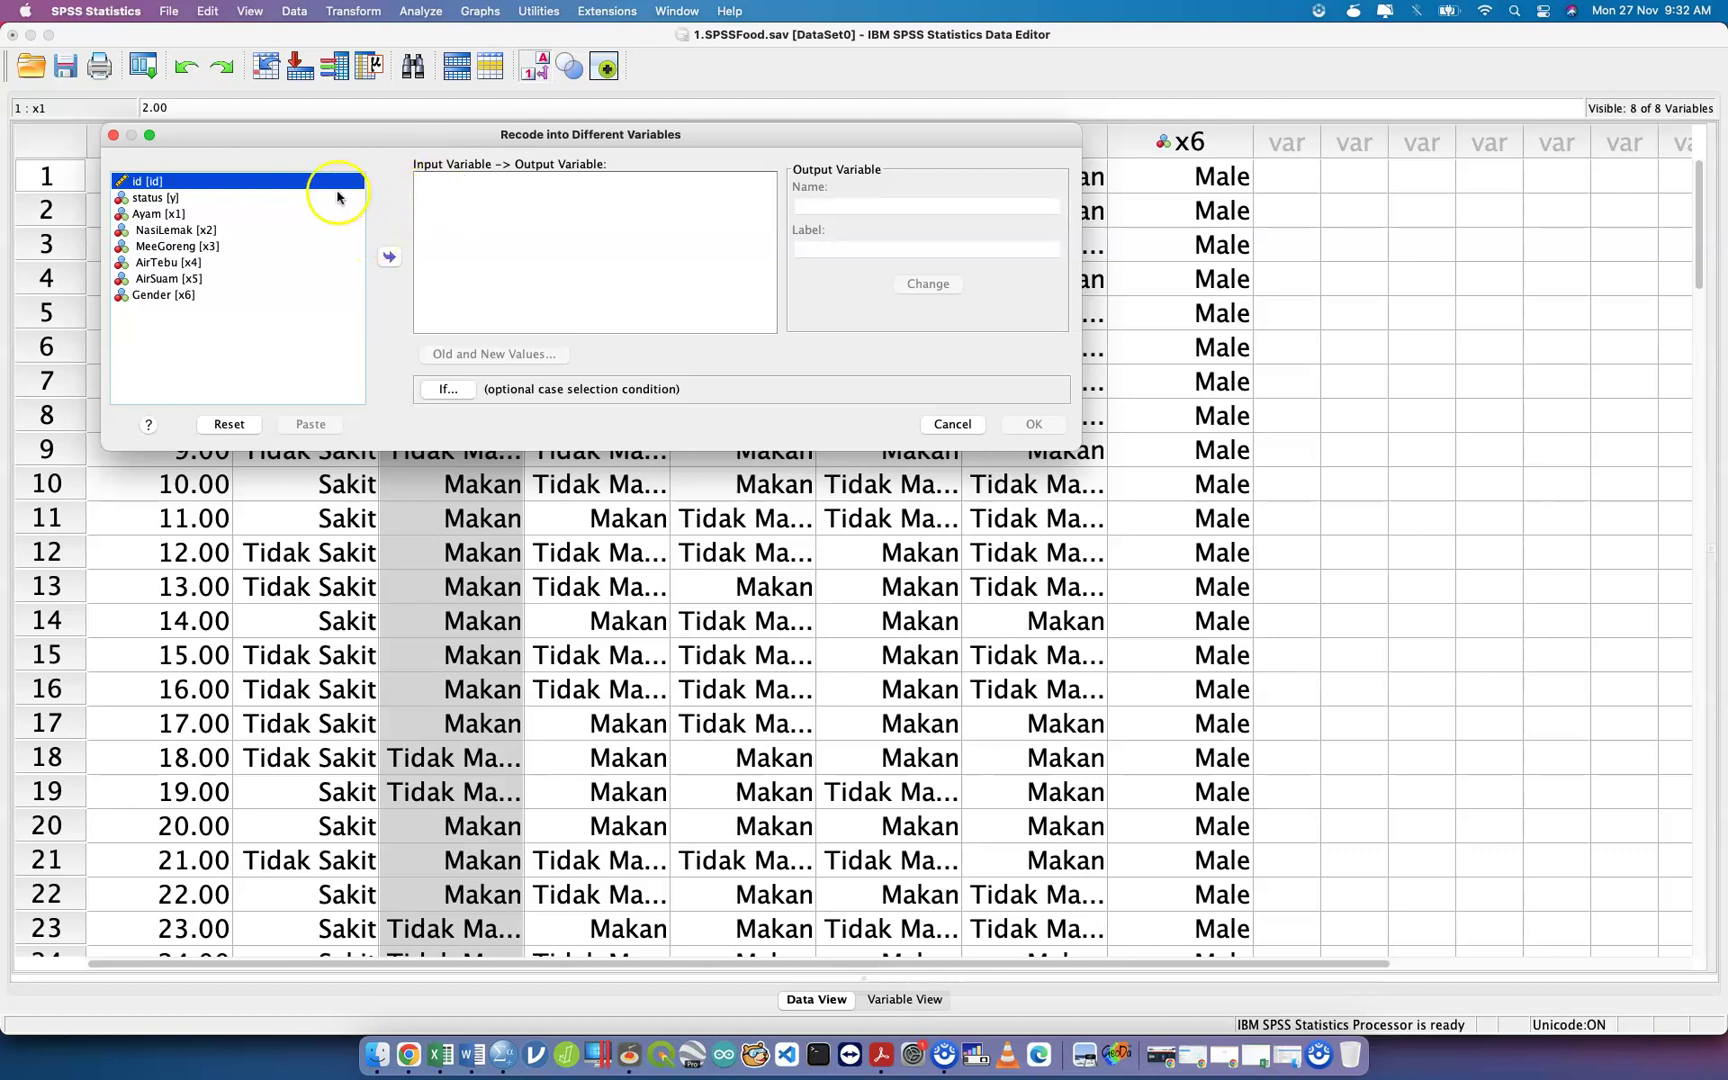
pyautogui.click(279, 214)
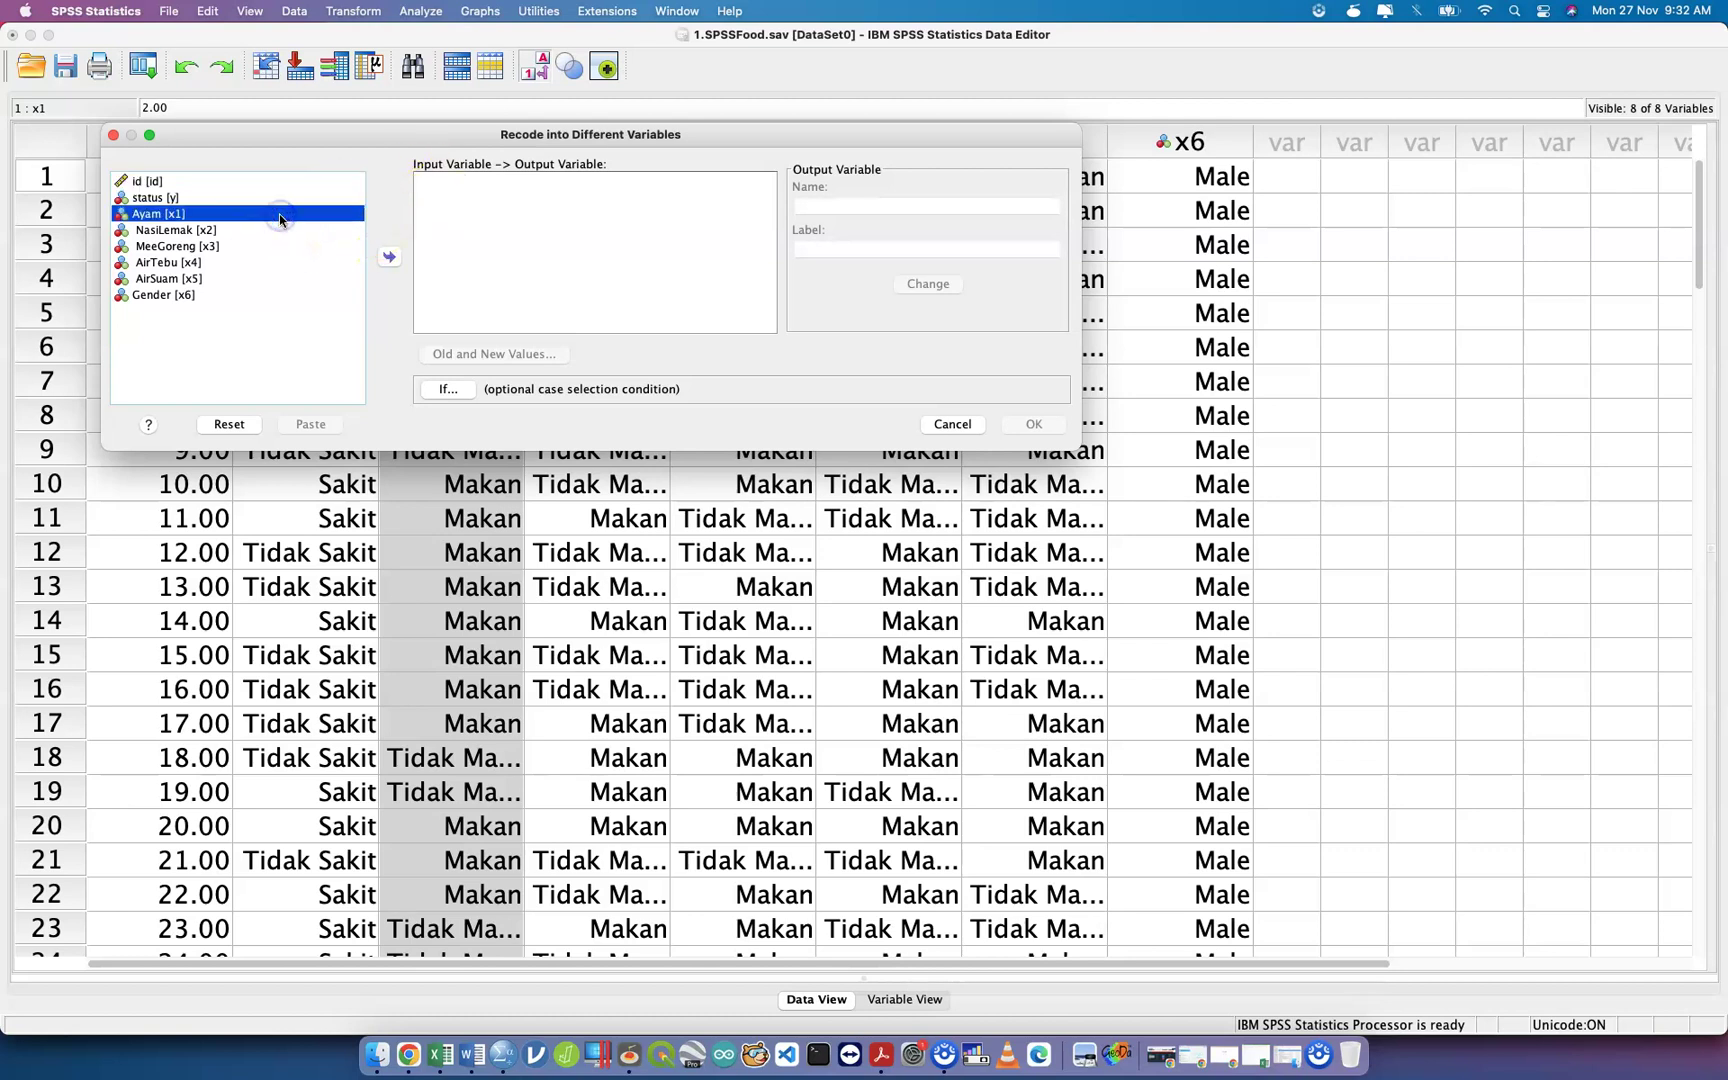
pyautogui.click(389, 258)
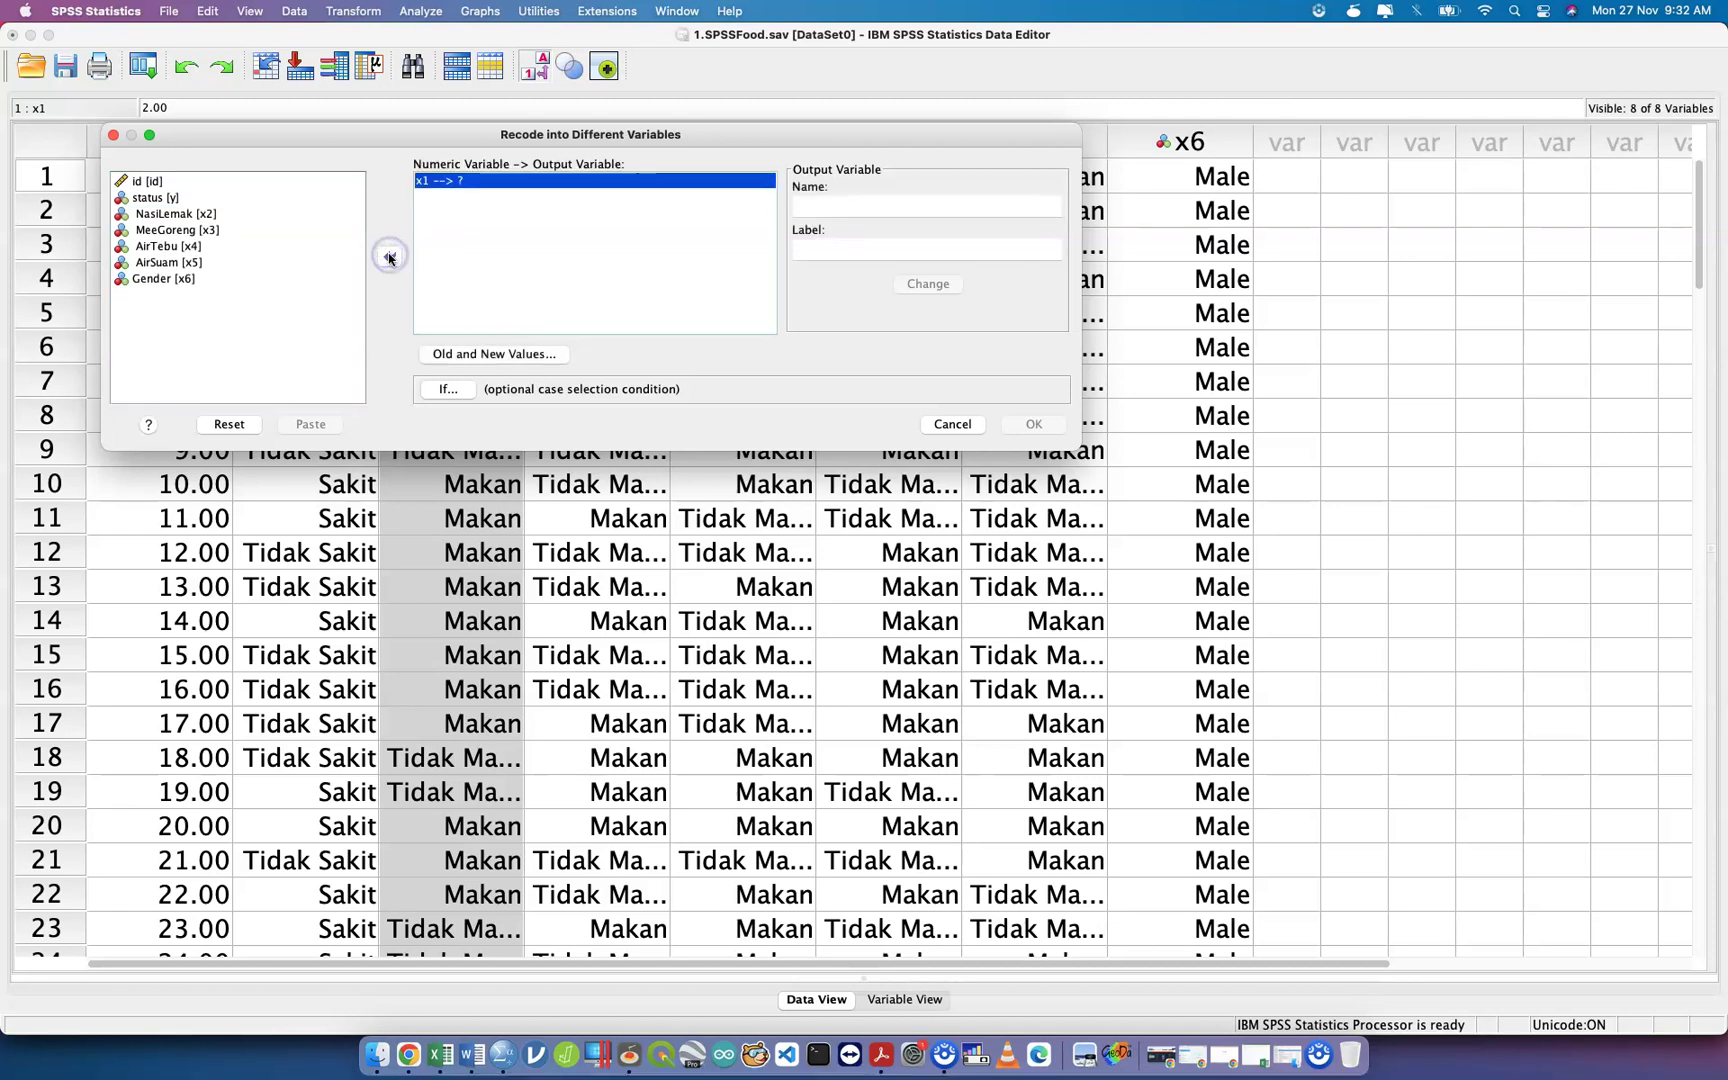
pyautogui.click(805, 207)
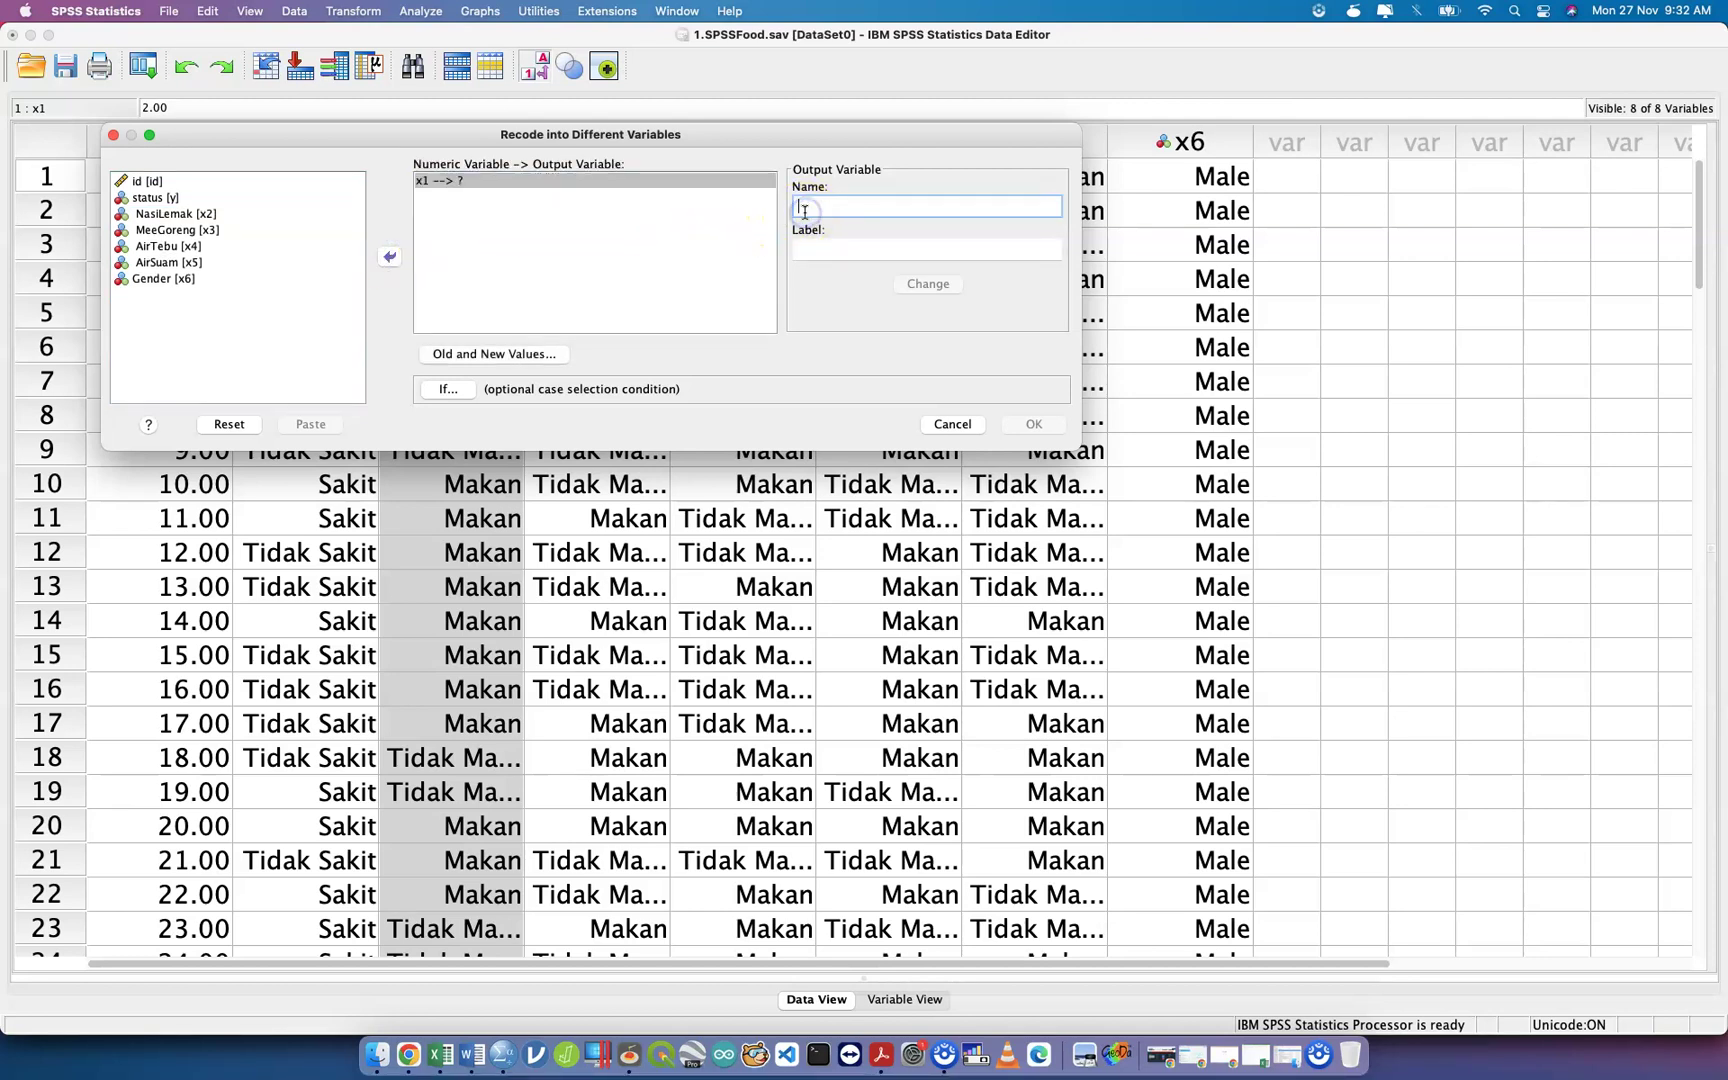
pyautogui.write('x1.n')
pyautogui.click(932, 286)
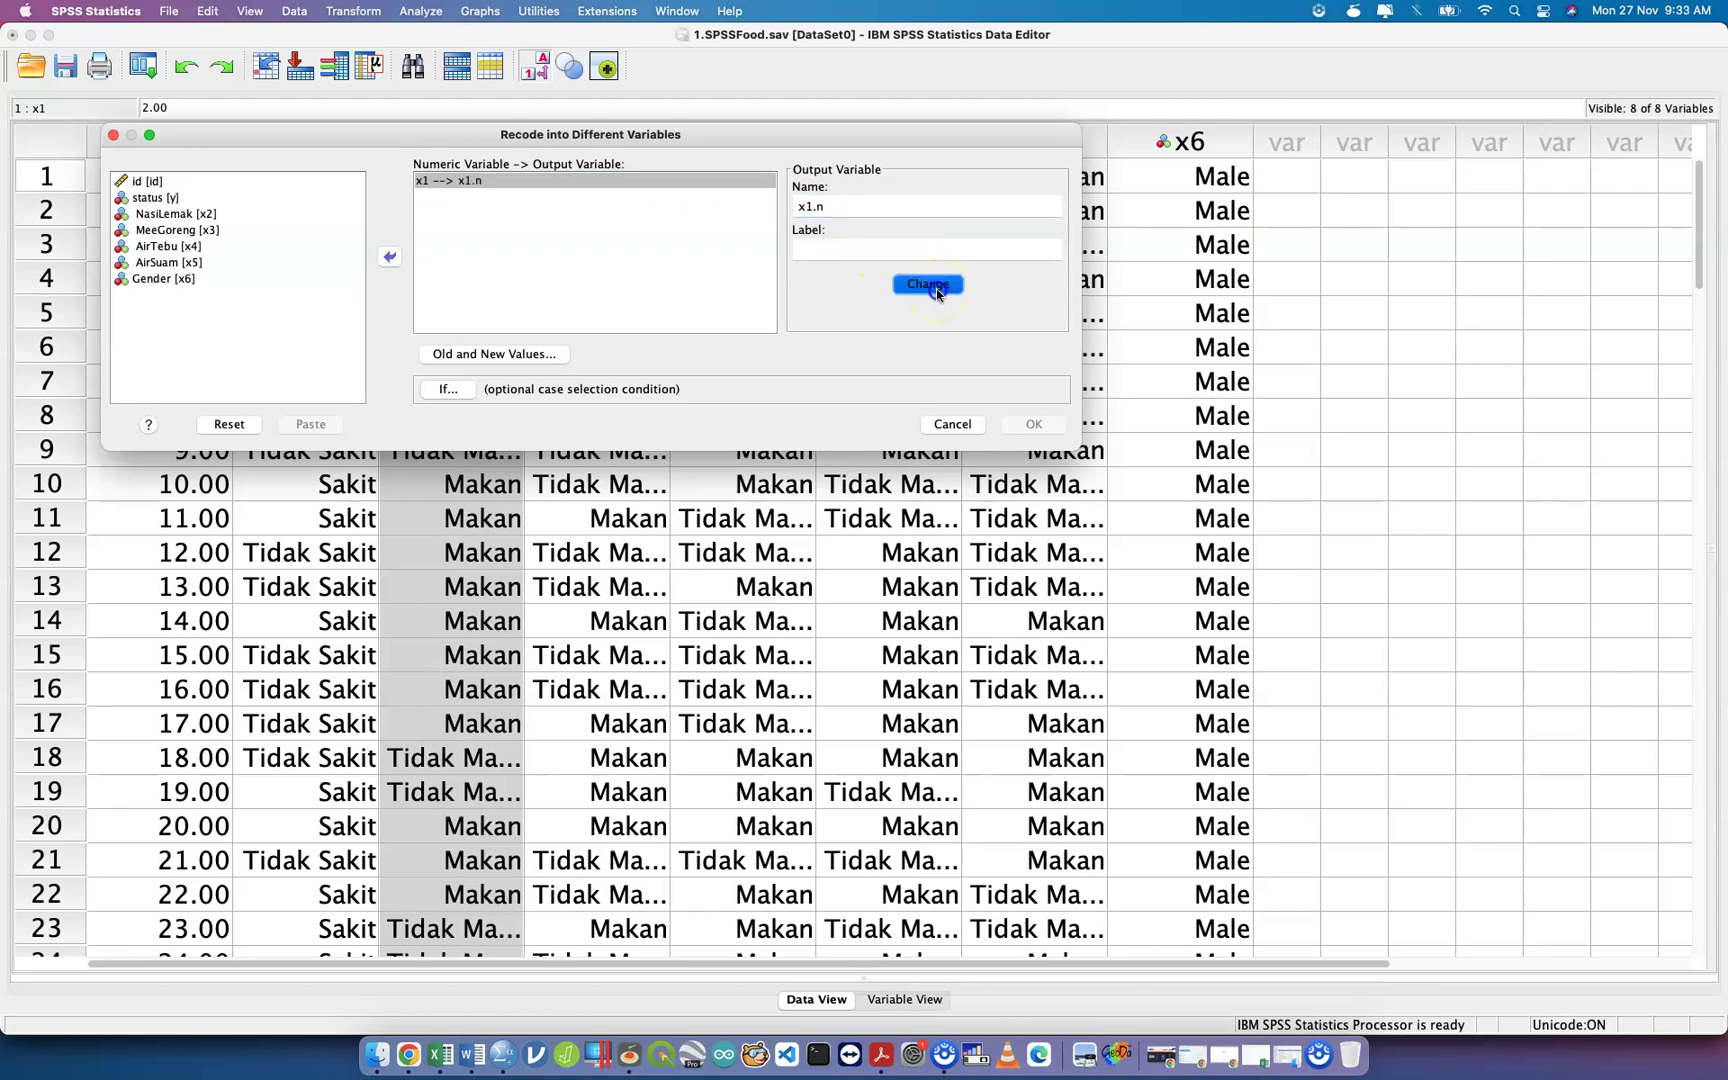
pyautogui.click(389, 131)
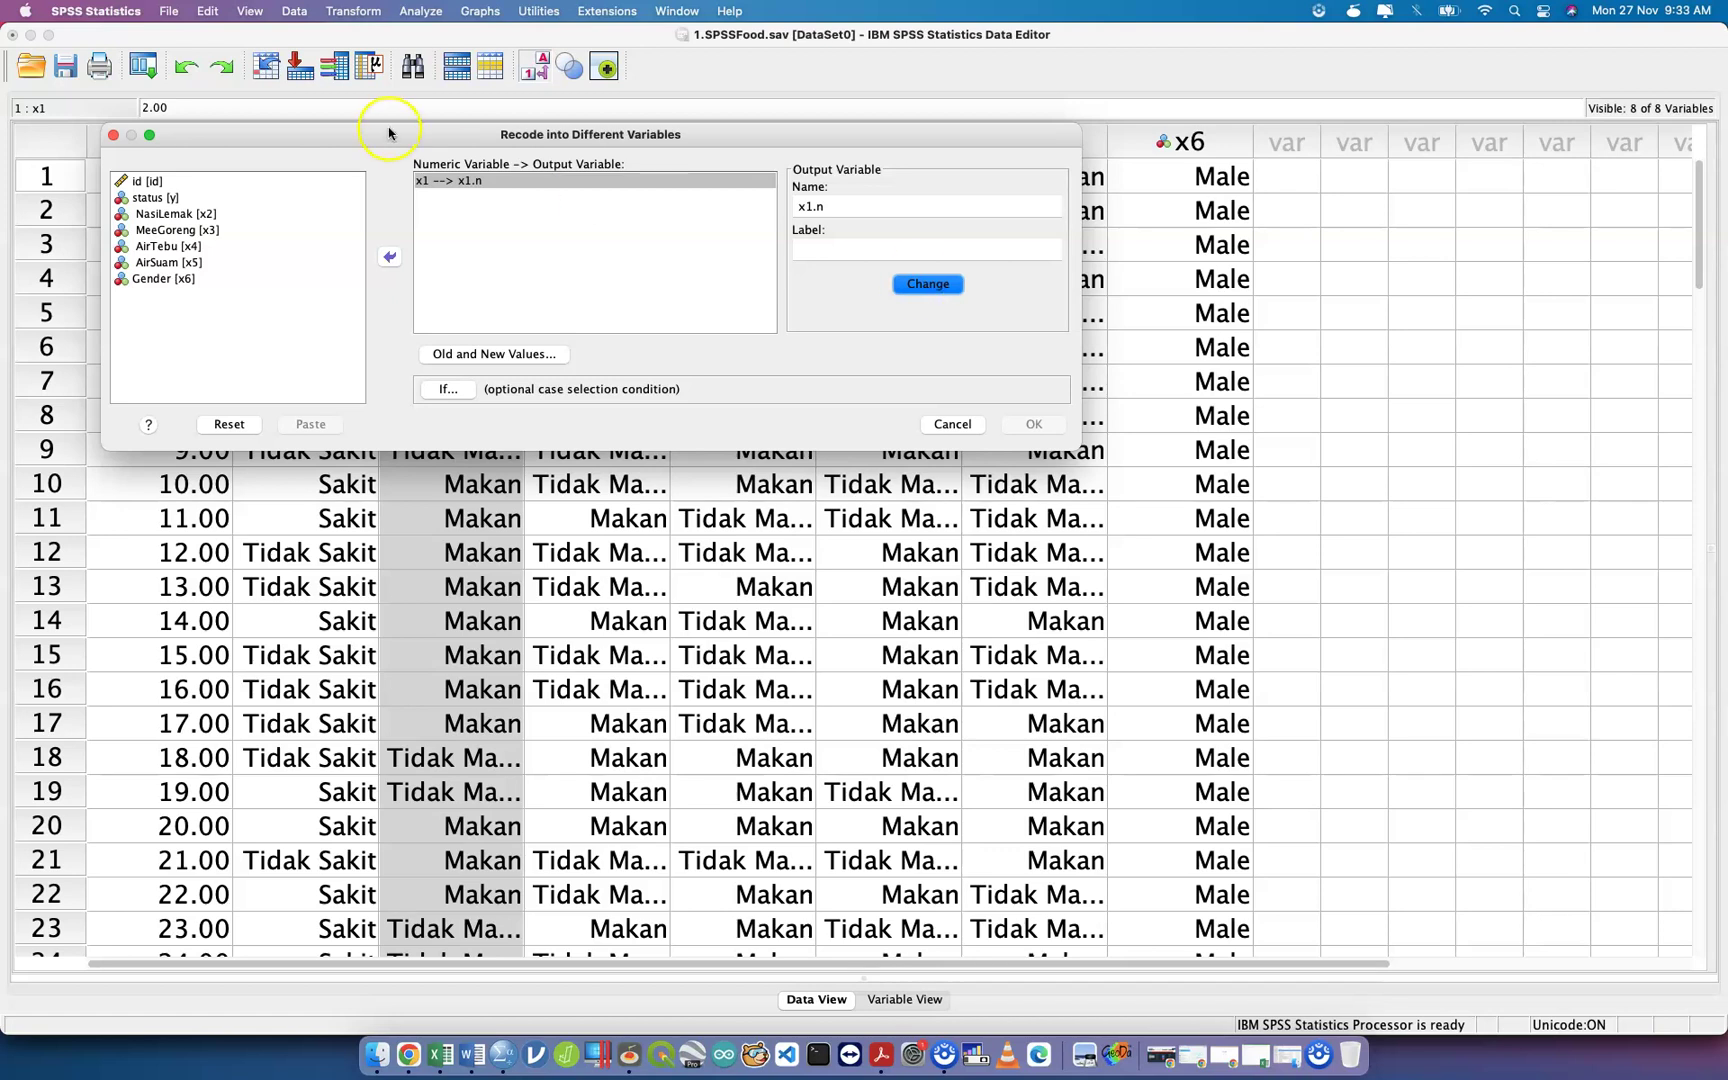
pyautogui.click(422, 188)
pyautogui.click(472, 190)
# In the old and new values of the recode, add the mapping of old value 1 to new value 1.
pyautogui.click(482, 356)
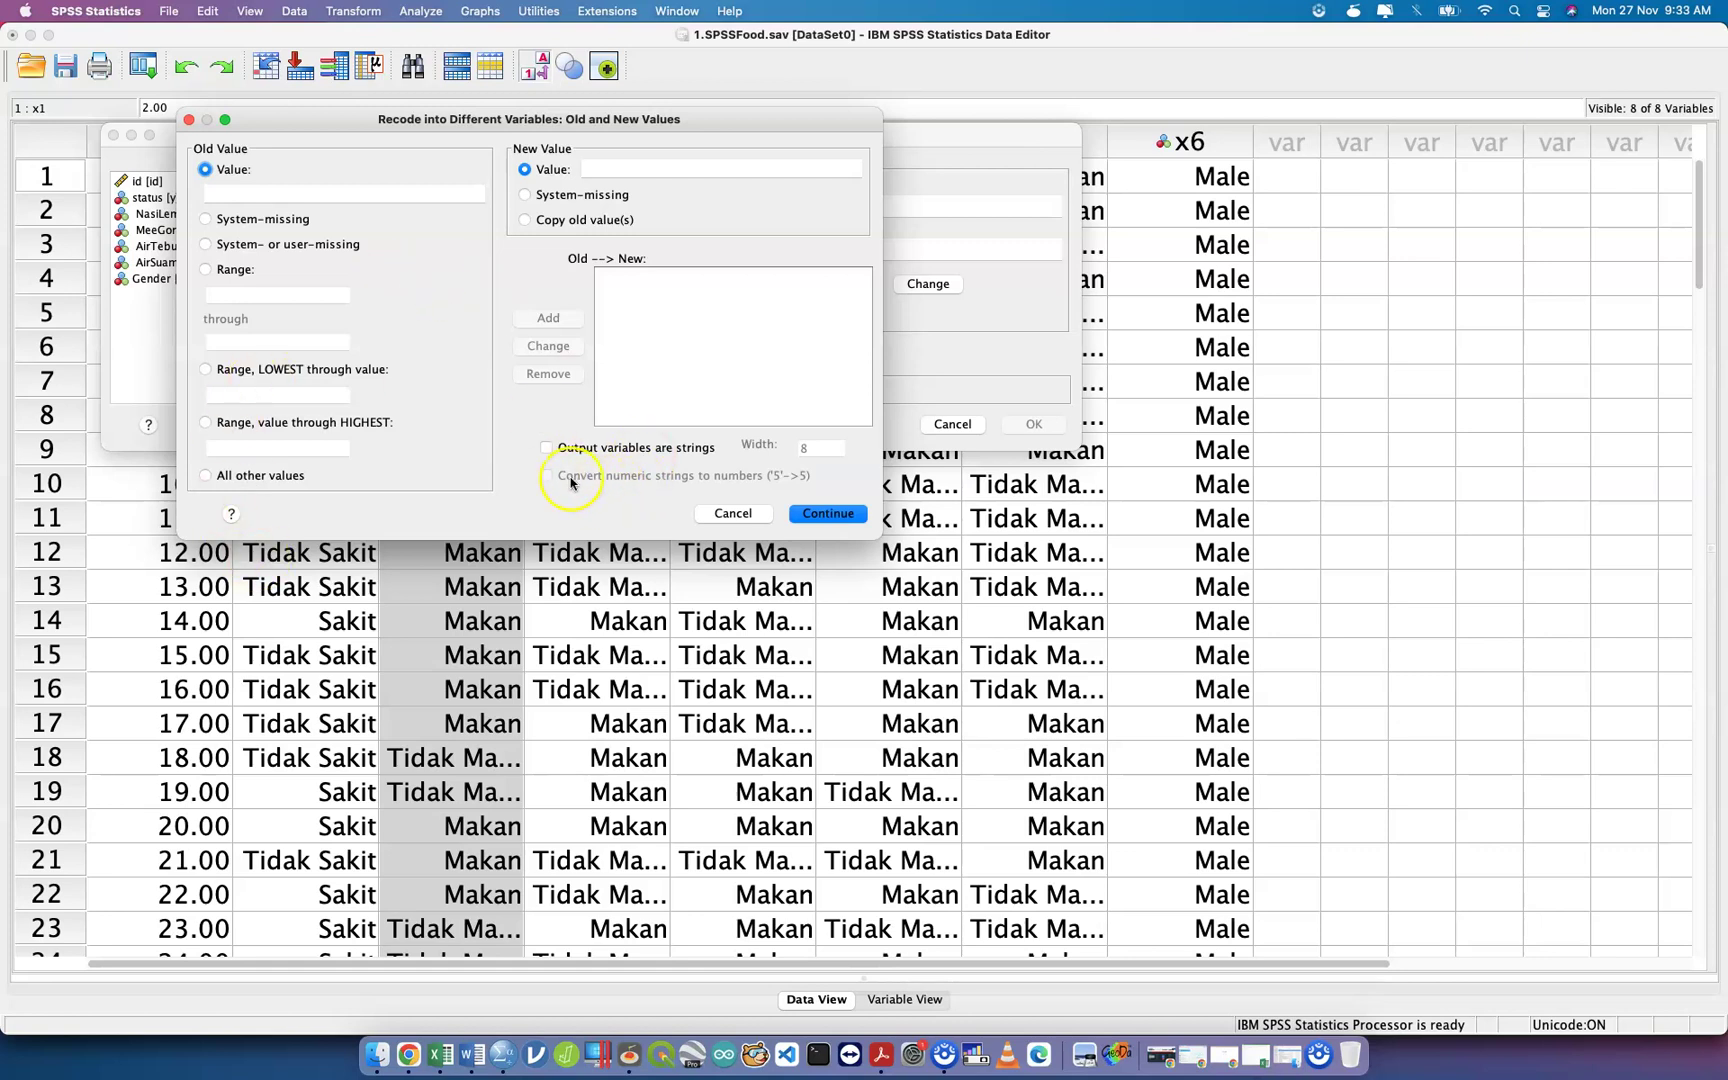
pyautogui.click(545, 452)
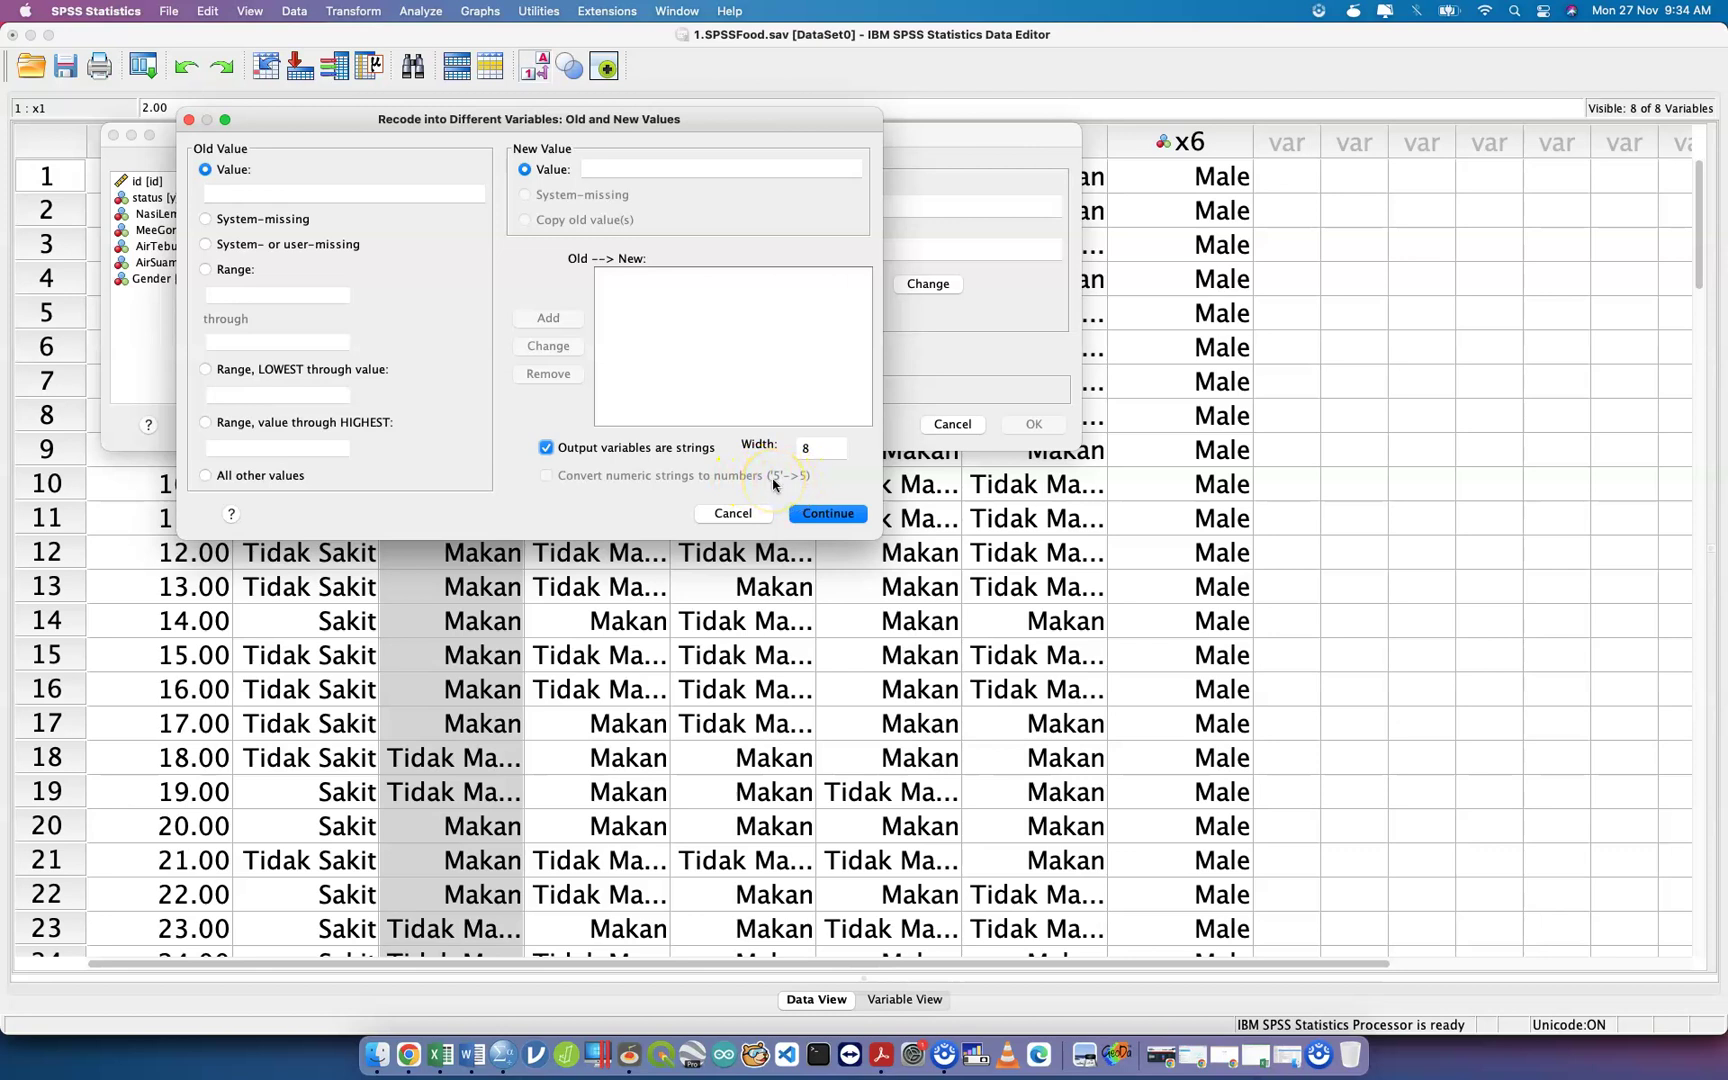
pyautogui.click(547, 450)
pyautogui.click(236, 183)
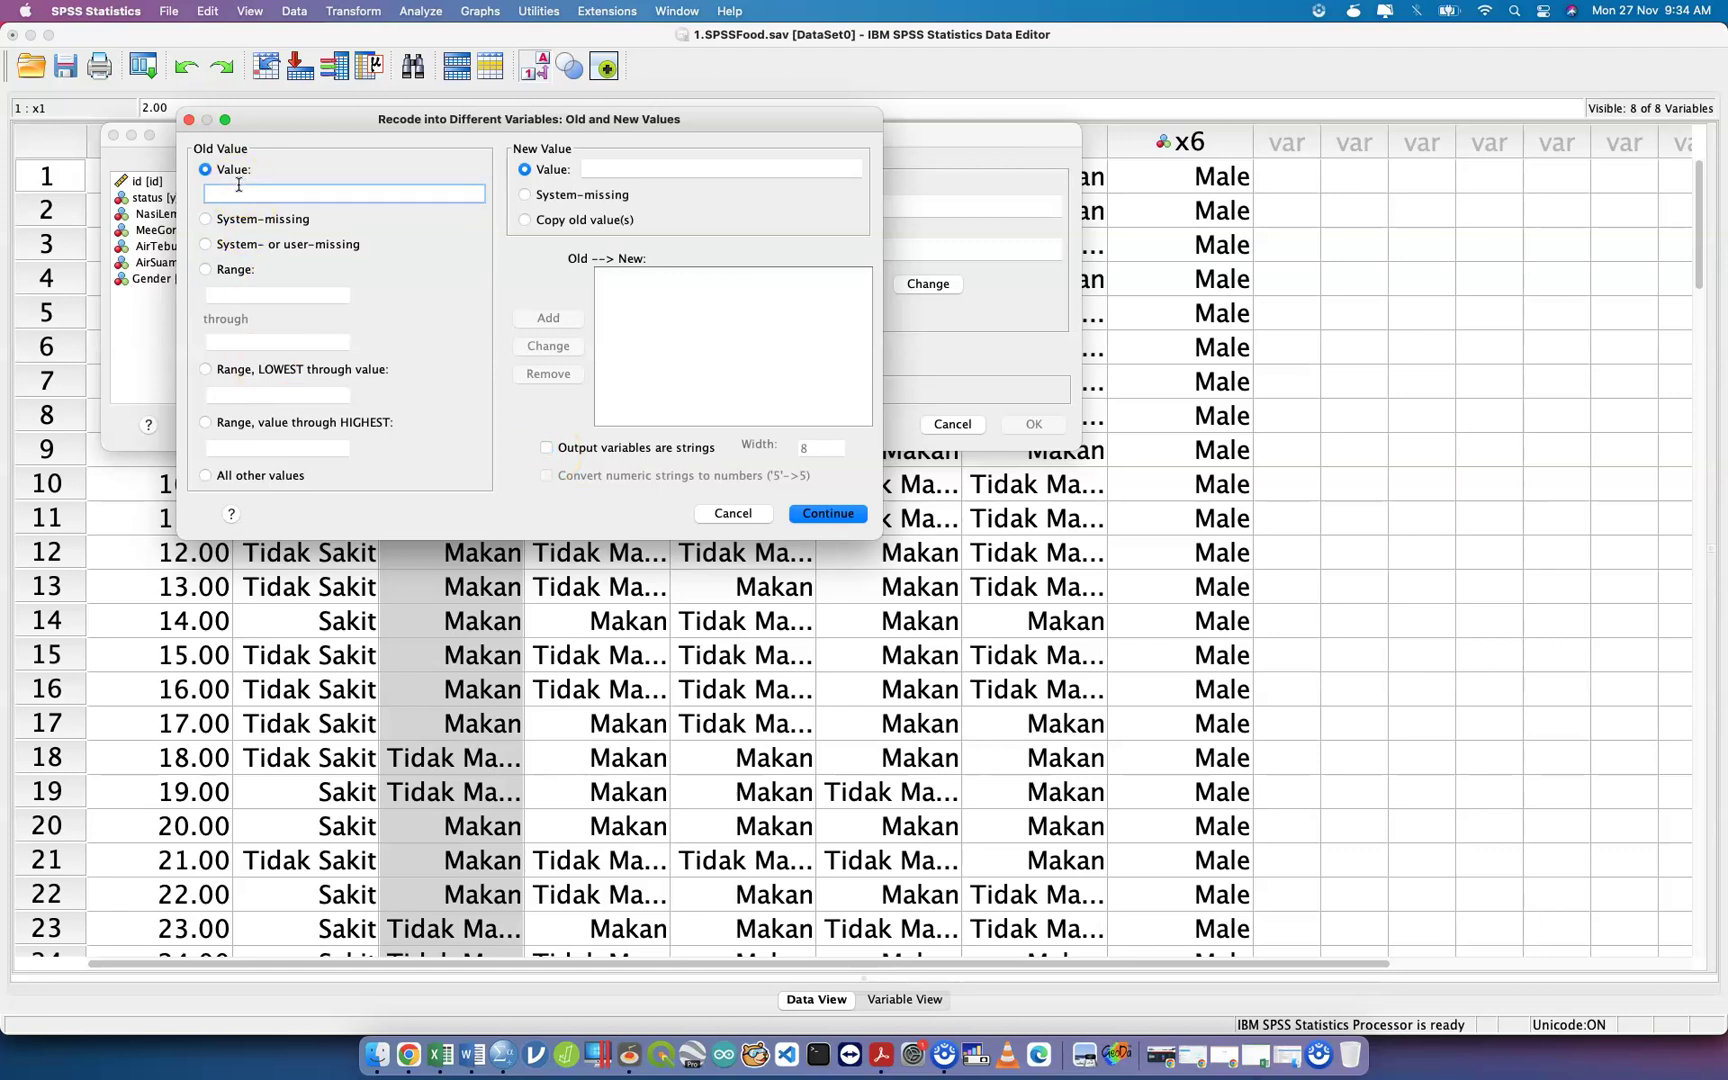
pyautogui.write('1')
pyautogui.click(599, 168)
pyautogui.write('1')
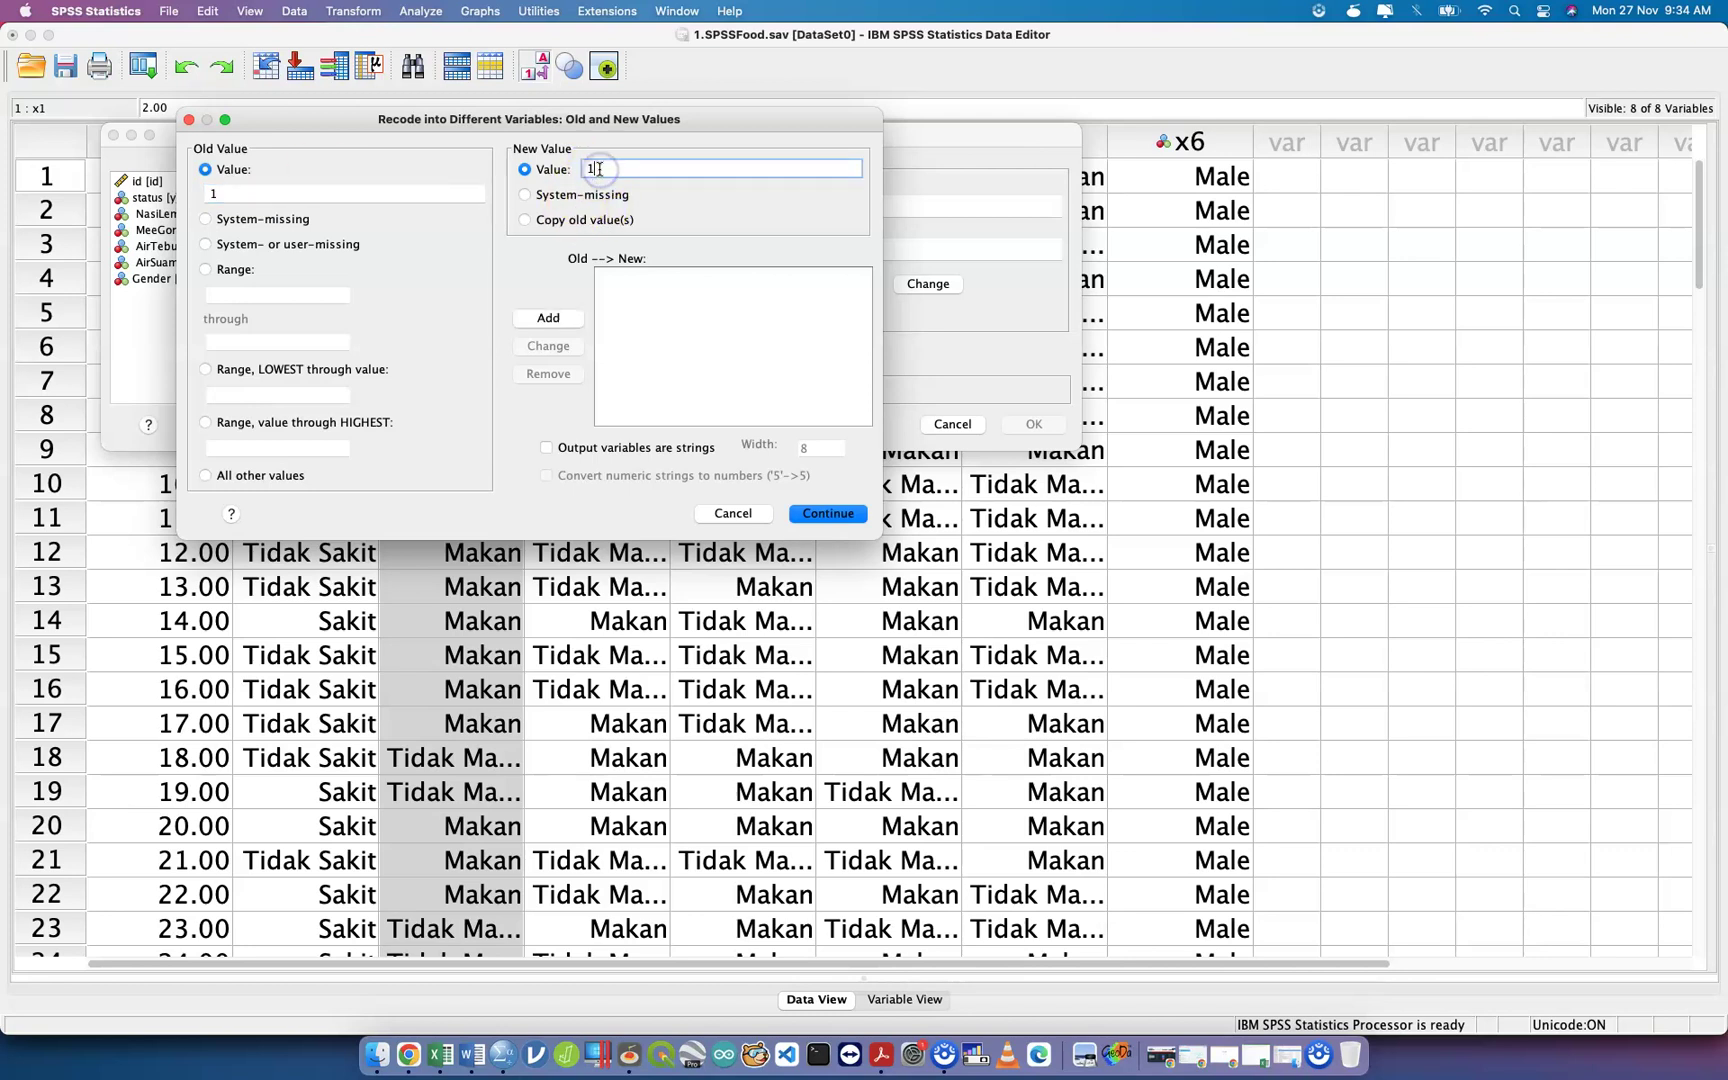
pyautogui.click(551, 318)
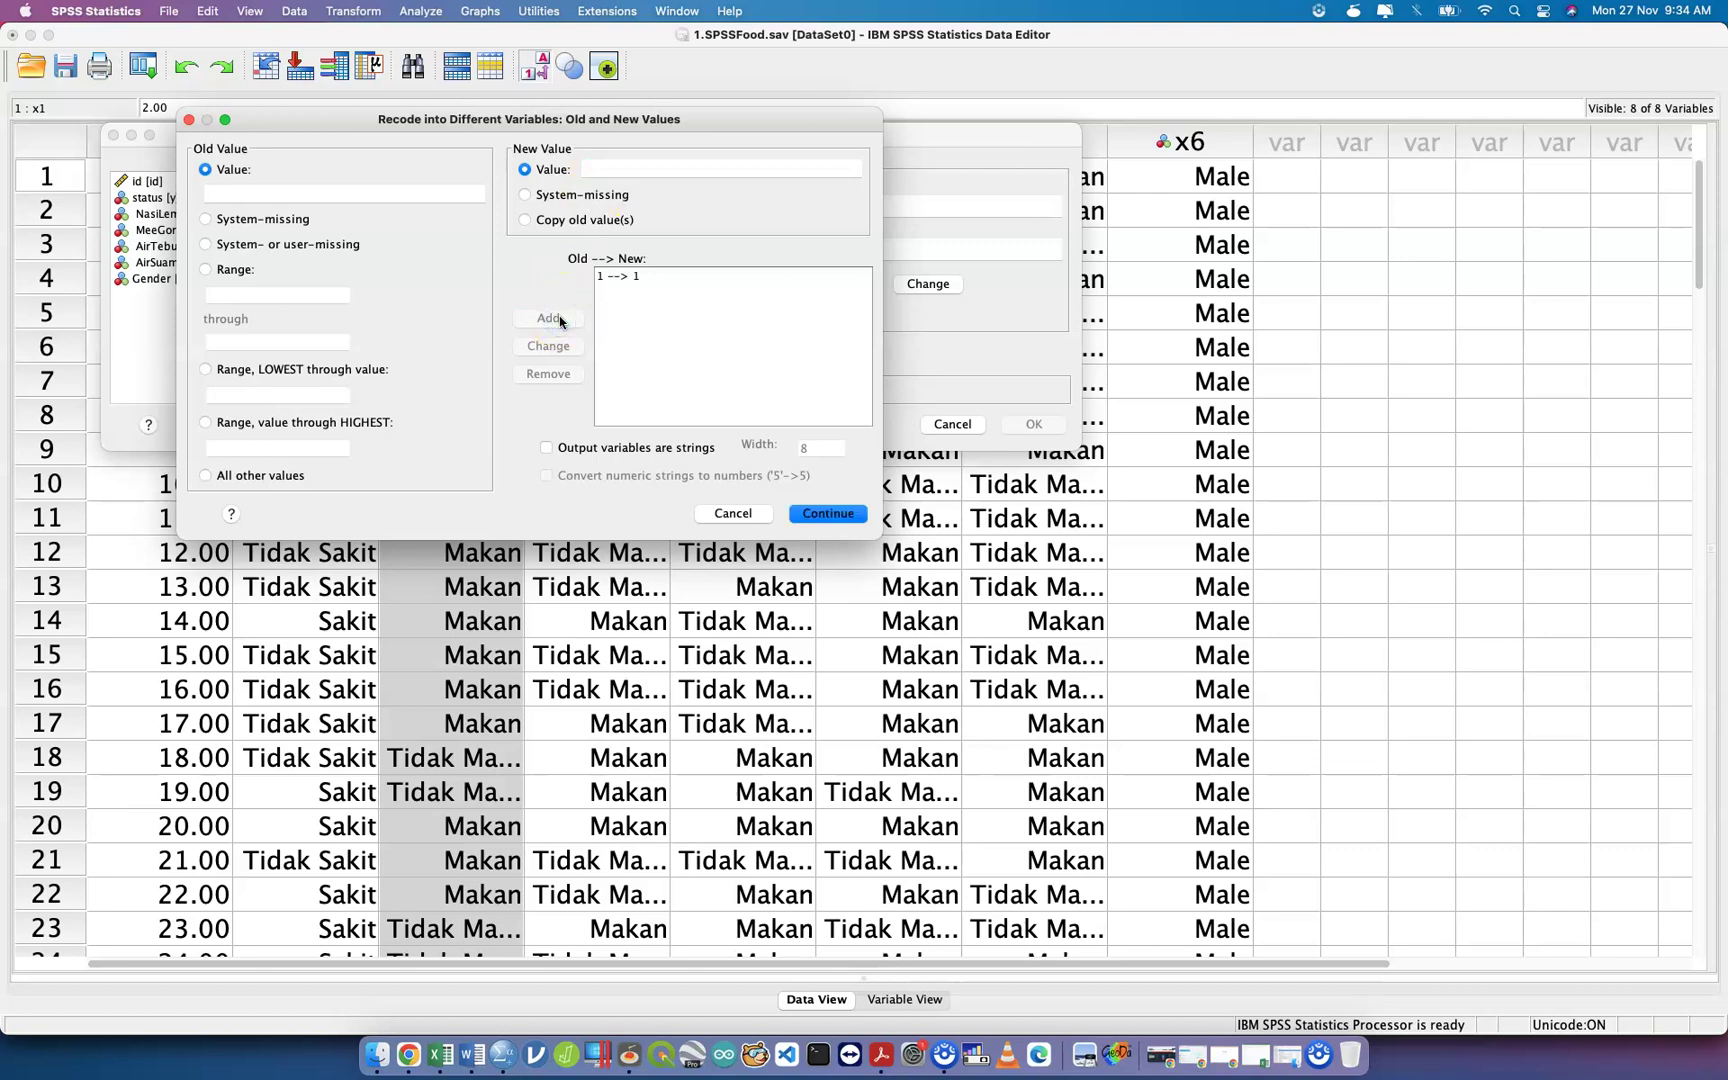
# Add the mapping of old value 2 to new value 0 and accept the old and new value definitions.
pyautogui.click(606, 277)
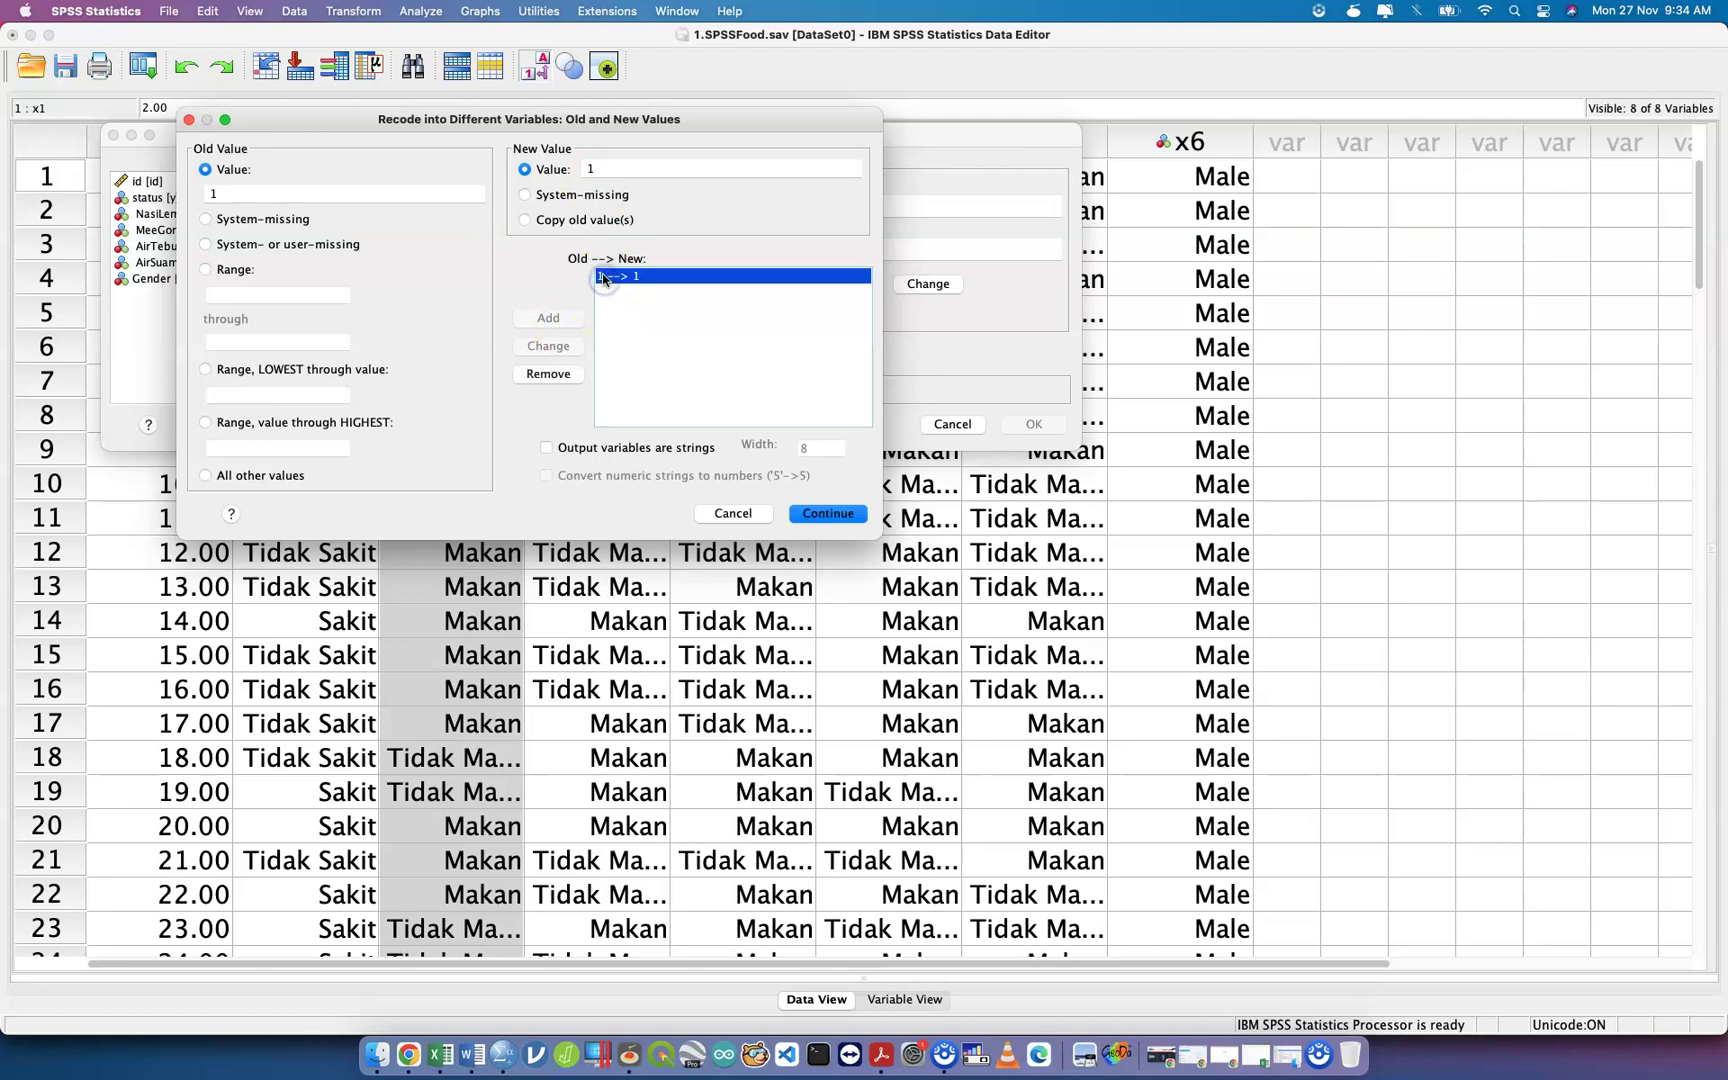
pyautogui.click(644, 280)
pyautogui.click(285, 186)
pyautogui.write('2')
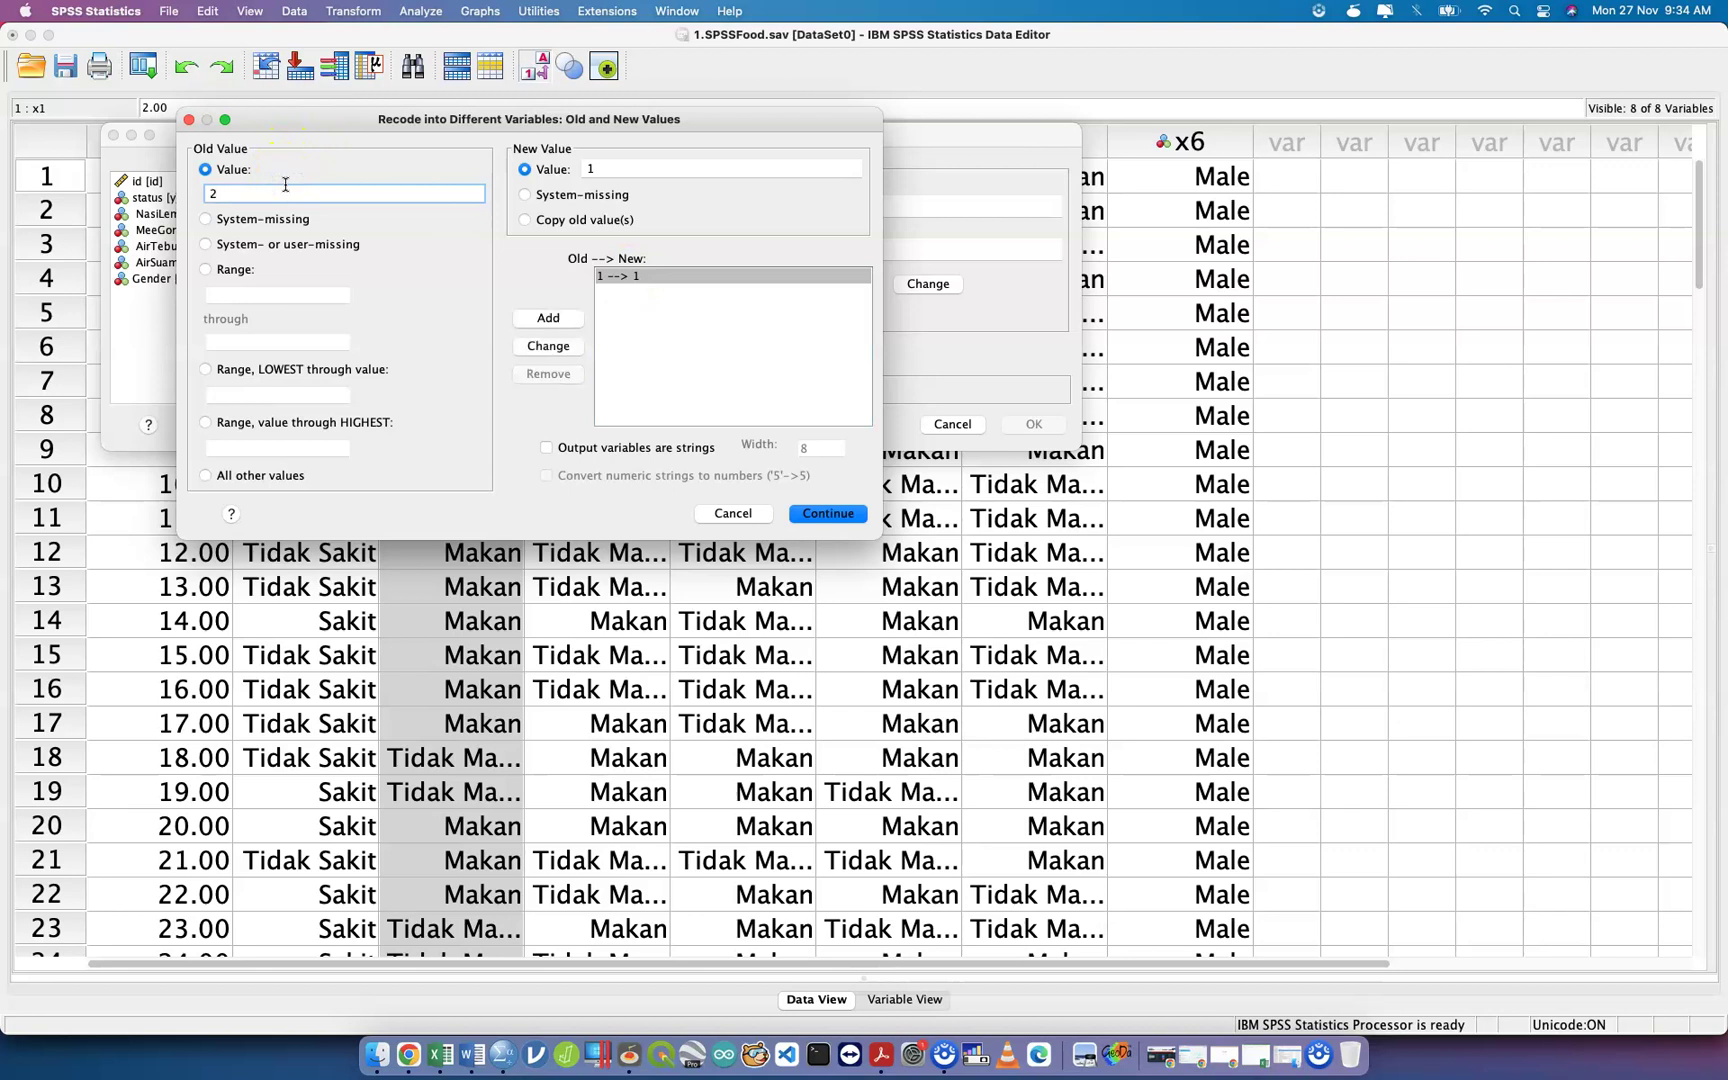
pyautogui.click(686, 165)
pyautogui.write('0')
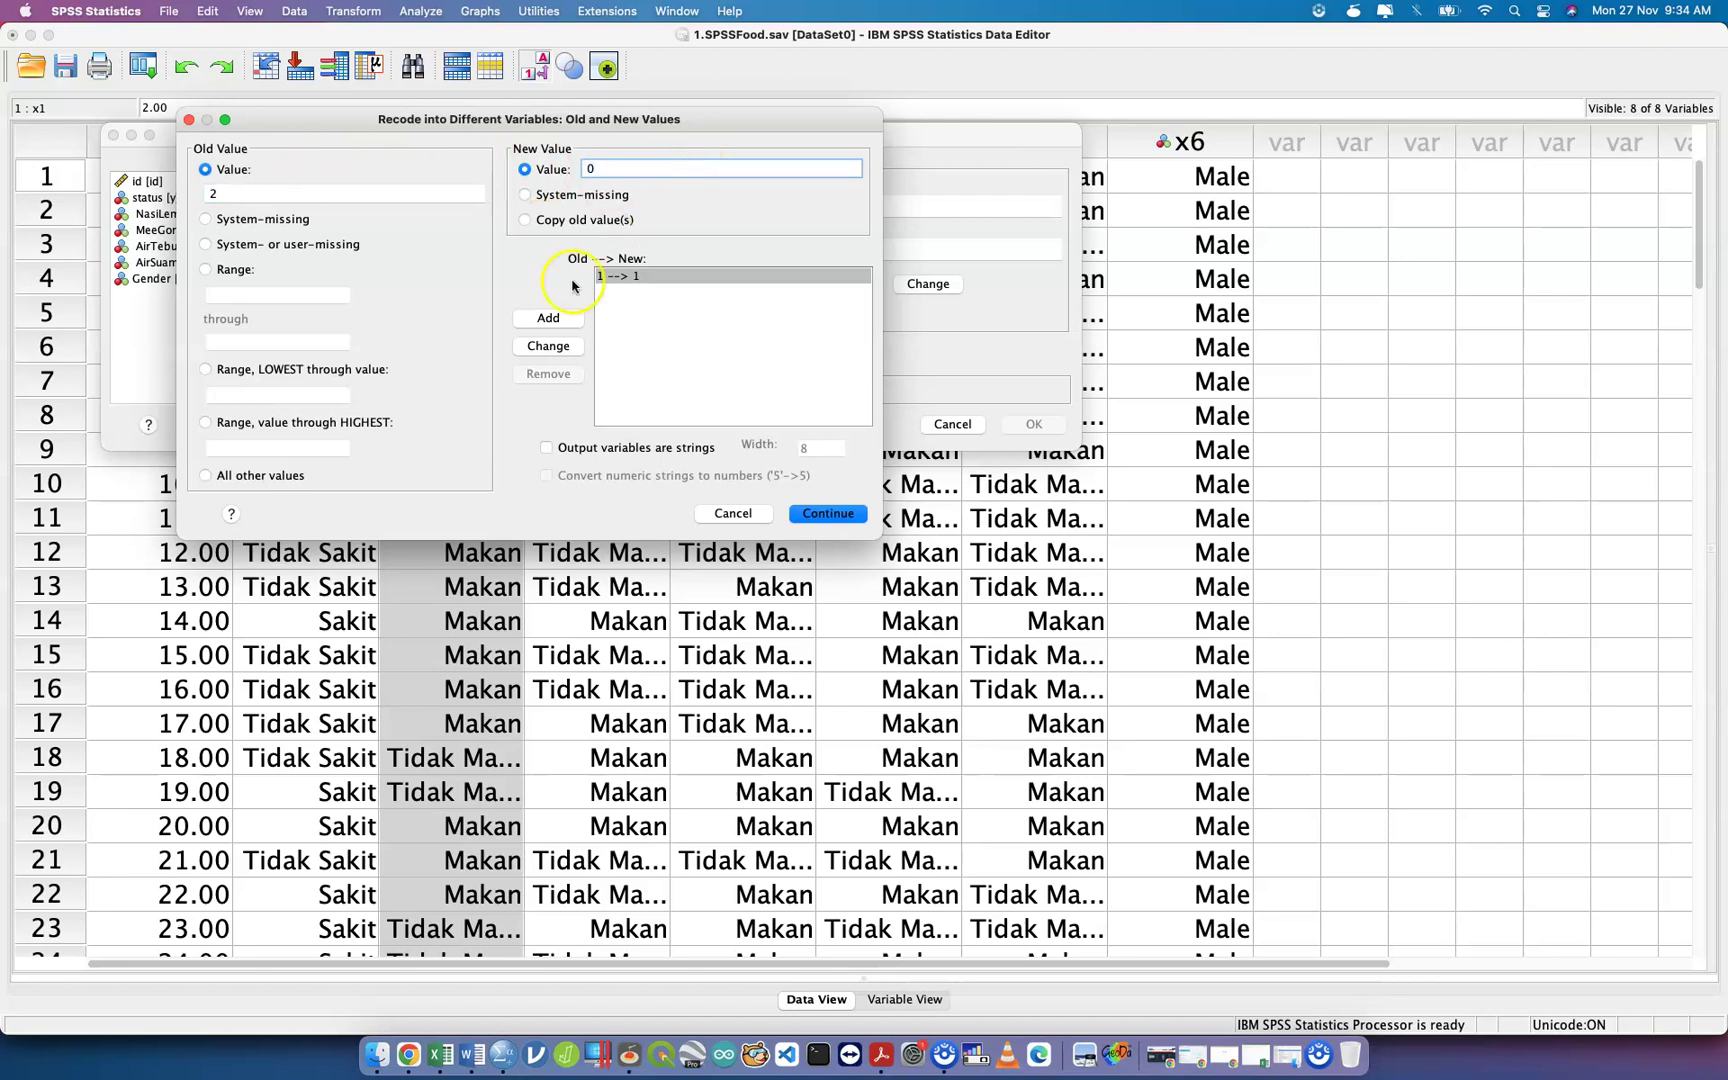
pyautogui.click(552, 317)
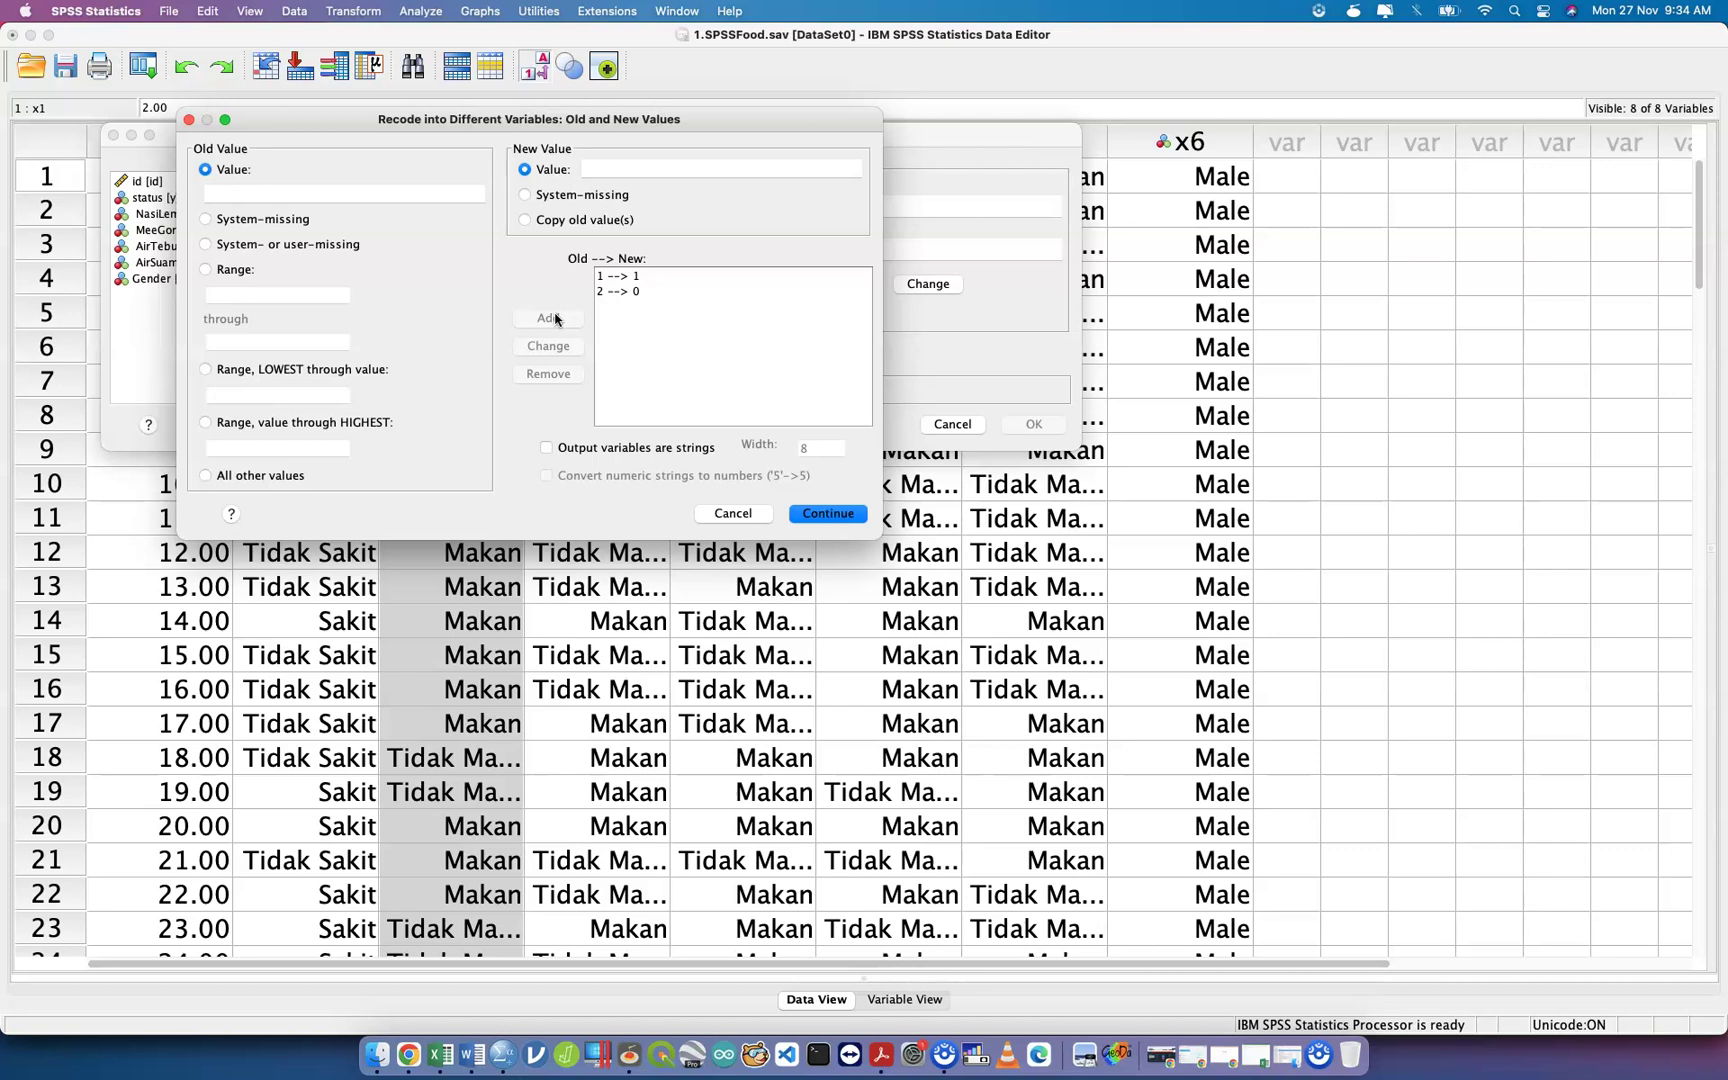
pyautogui.click(824, 515)
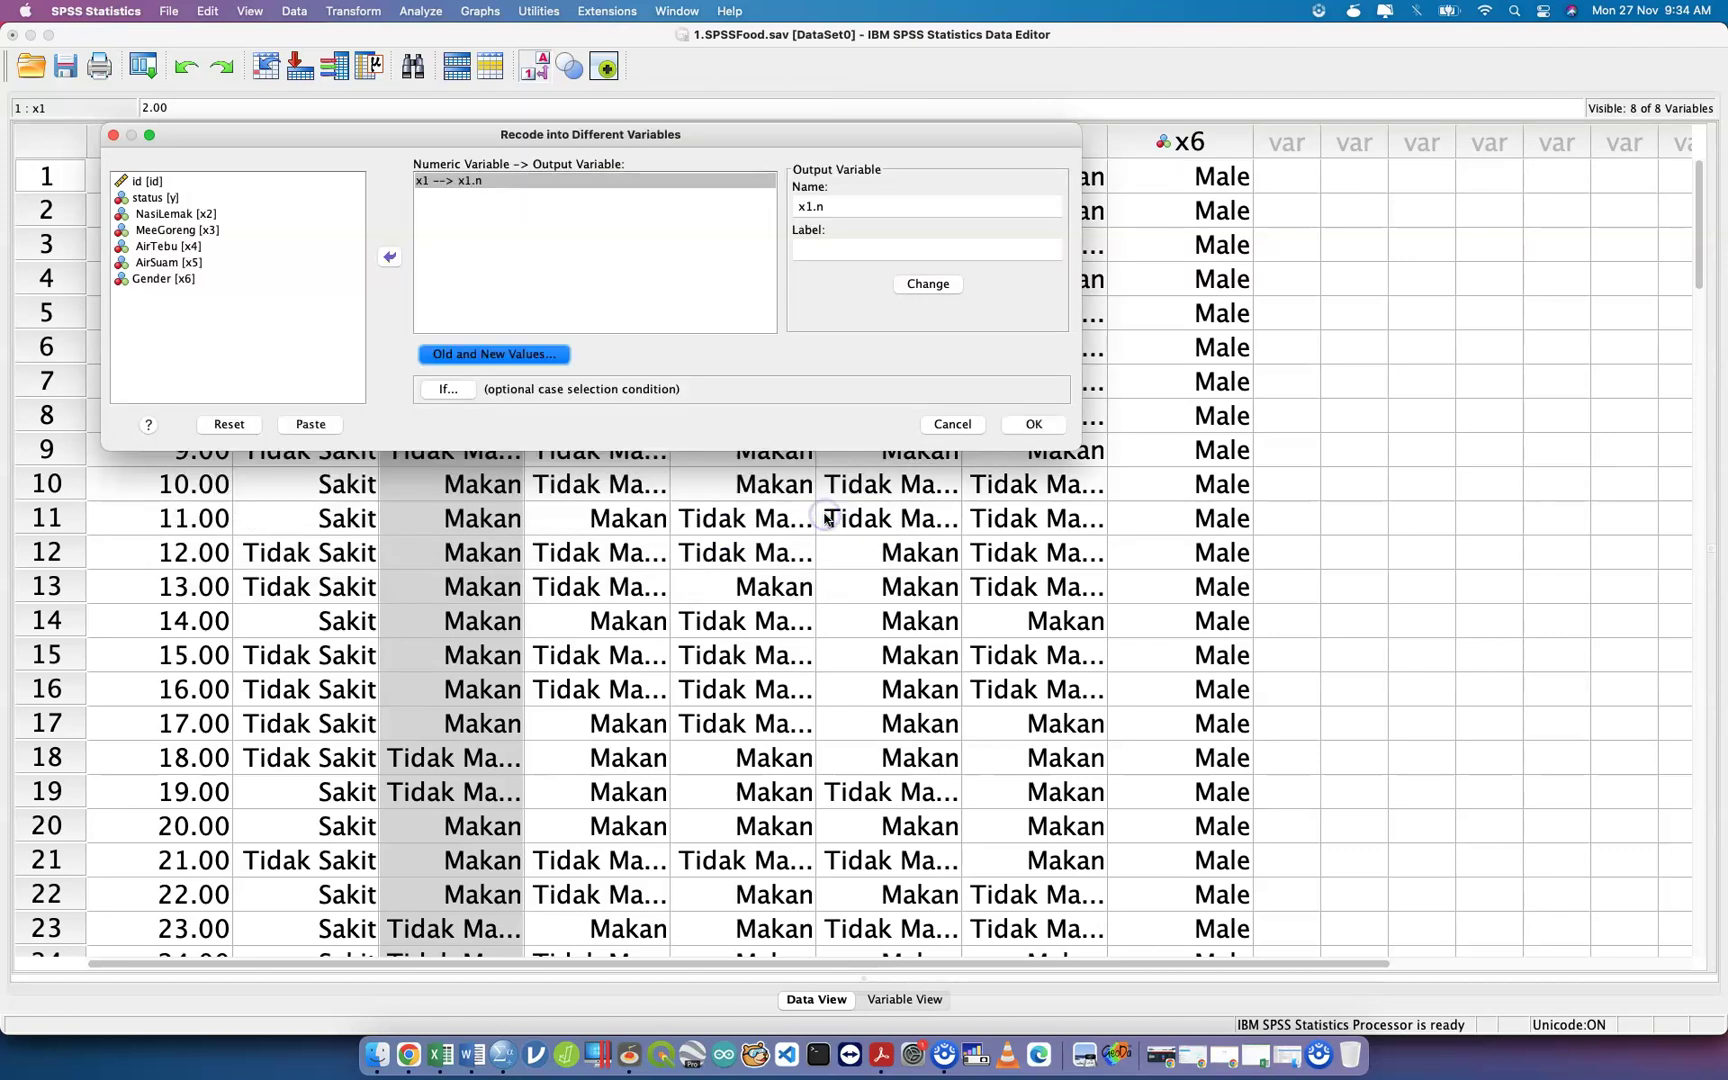
# Review the old value options of the recode, including single value, system-missing, ranges and all other values.
pyautogui.click(540, 357)
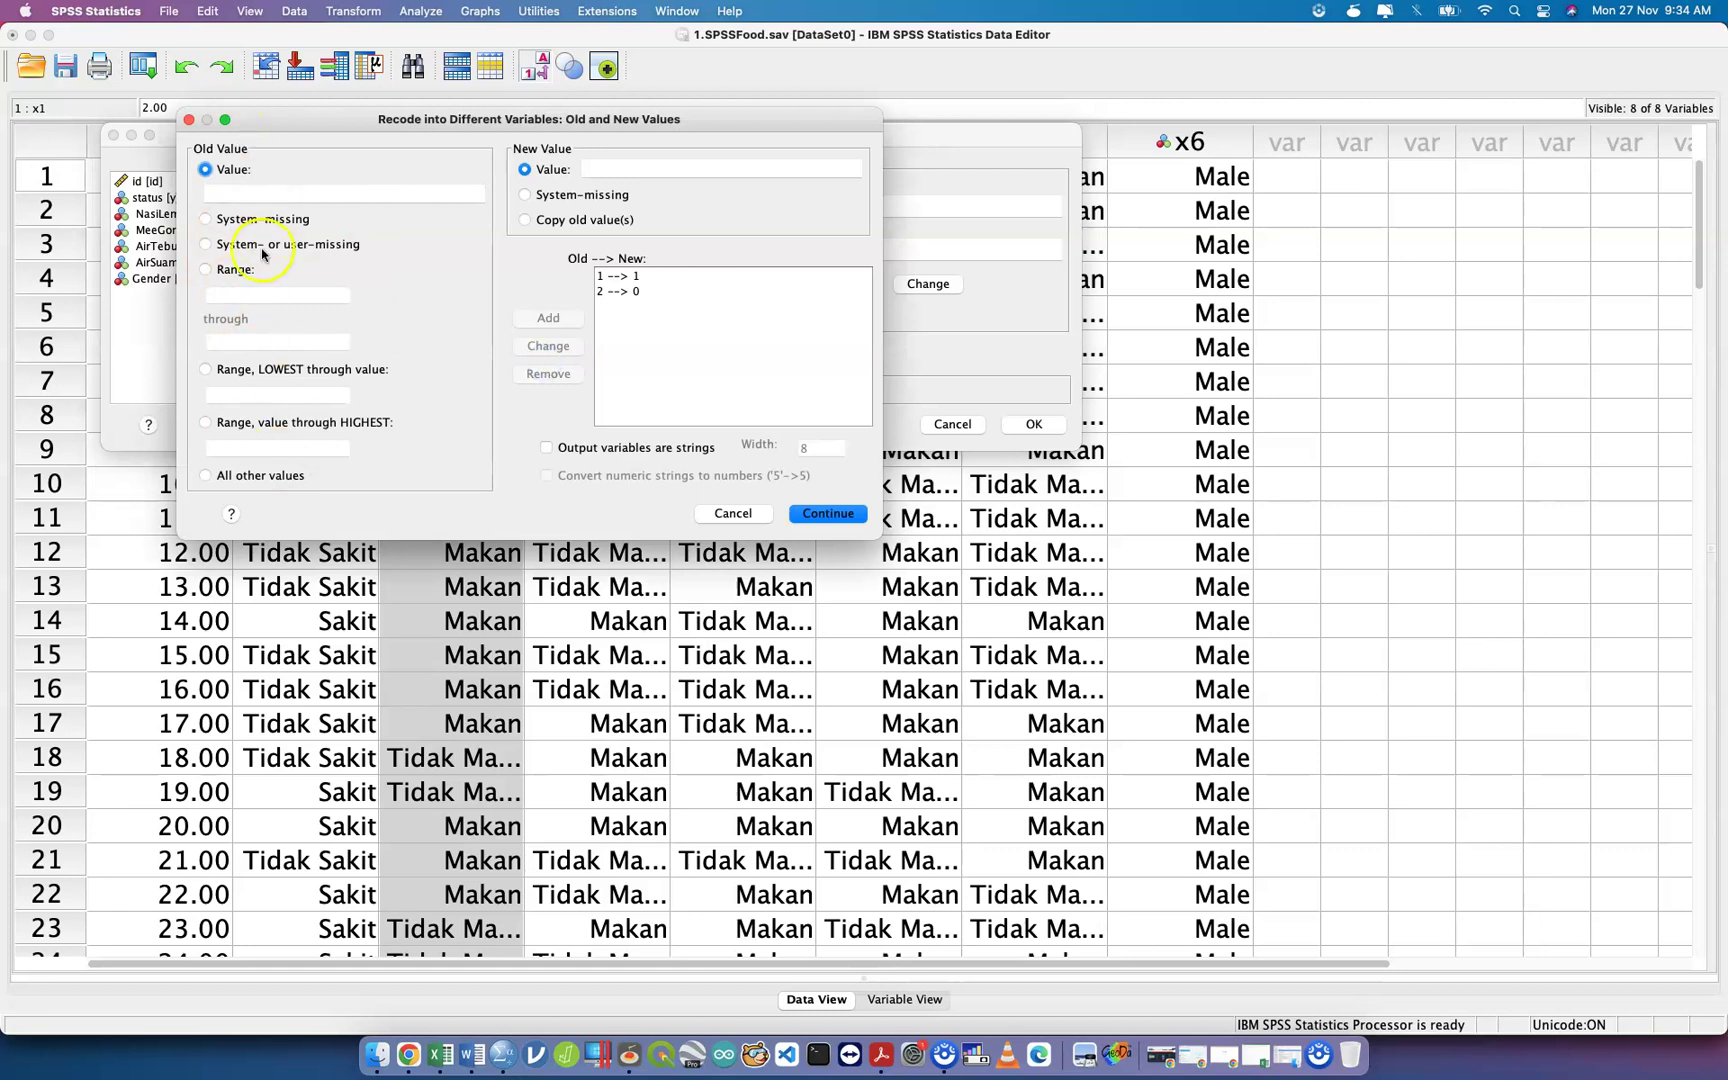
pyautogui.click(259, 193)
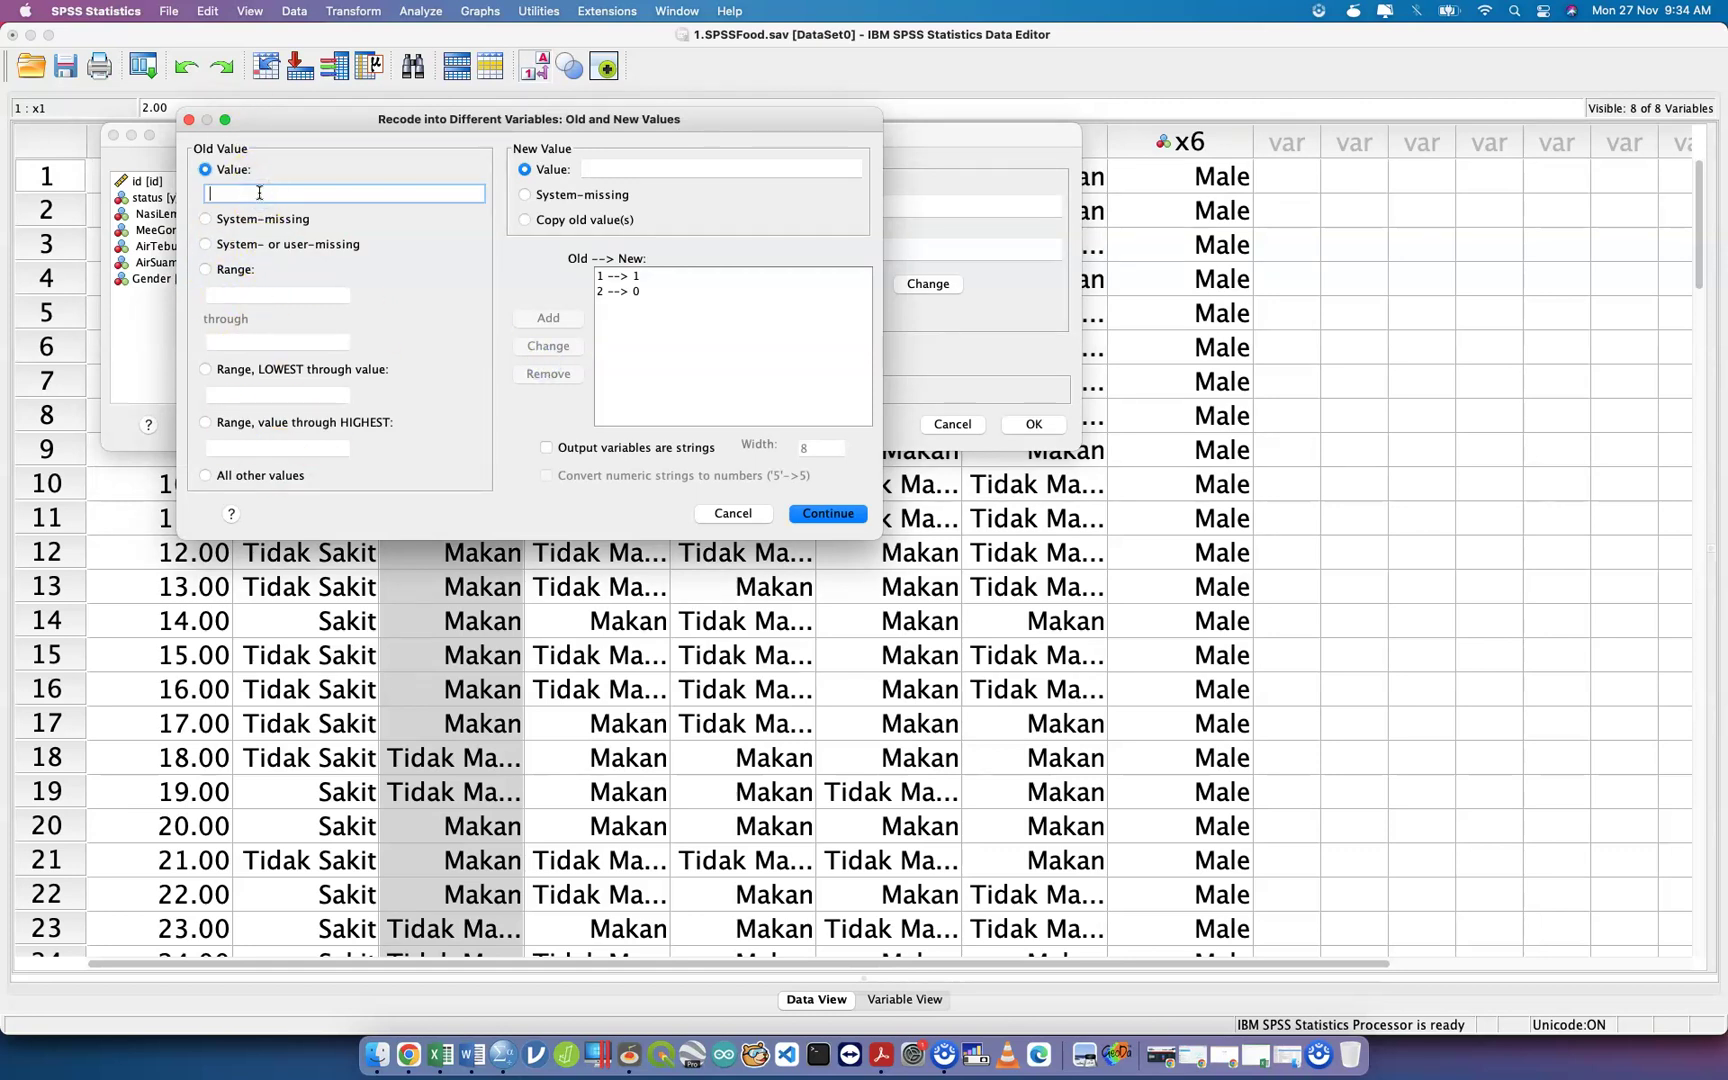
pyautogui.click(230, 223)
pyautogui.click(234, 270)
pyautogui.click(240, 296)
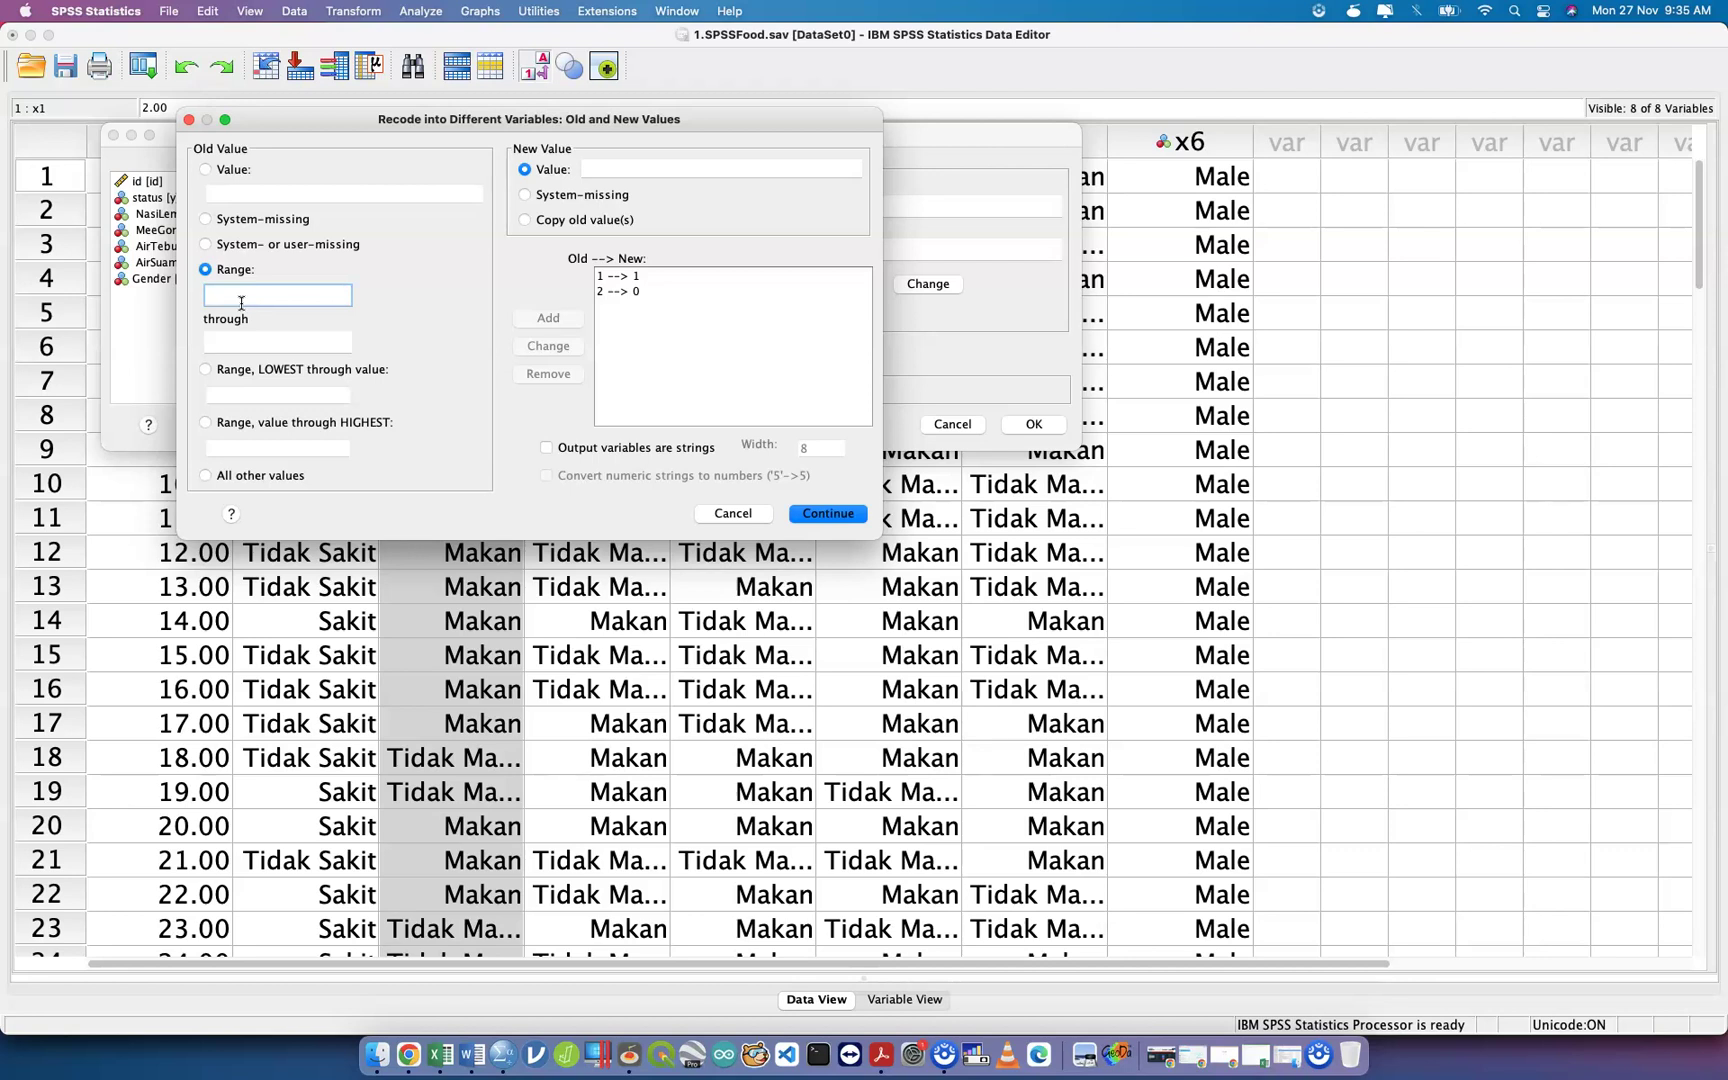
pyautogui.click(251, 274)
pyautogui.click(250, 376)
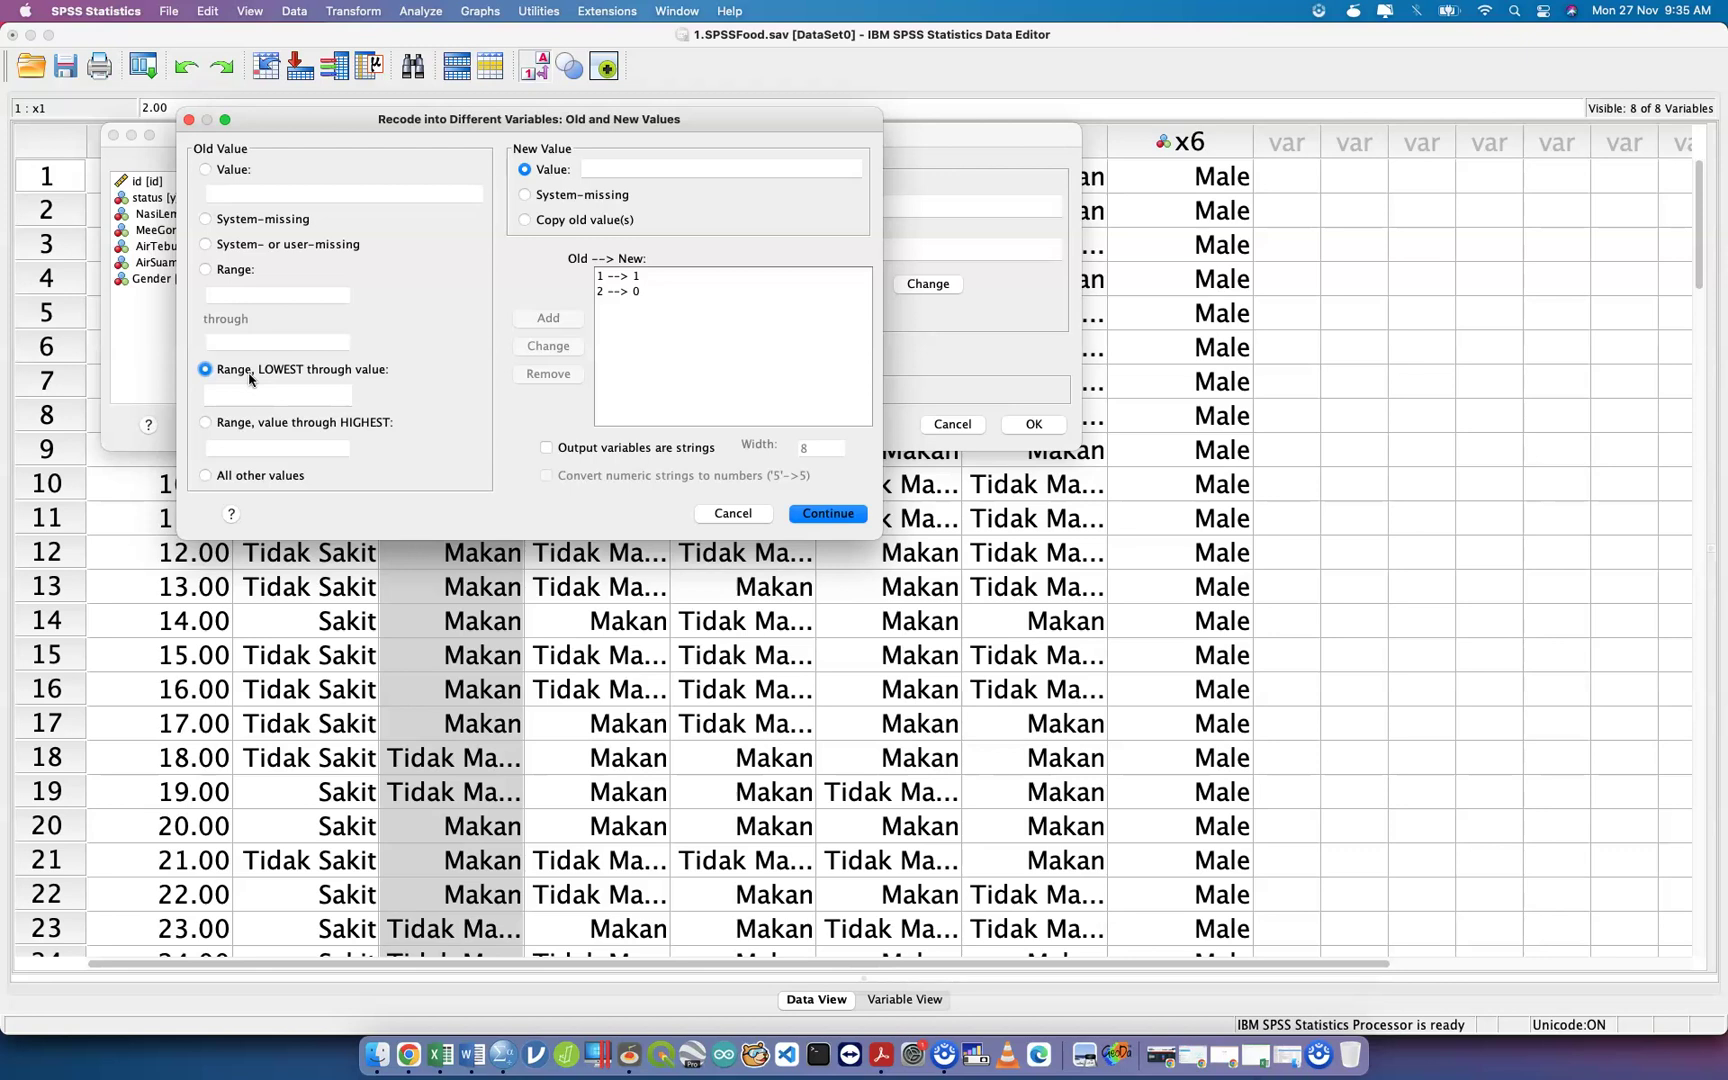
pyautogui.click(280, 477)
pyautogui.click(826, 513)
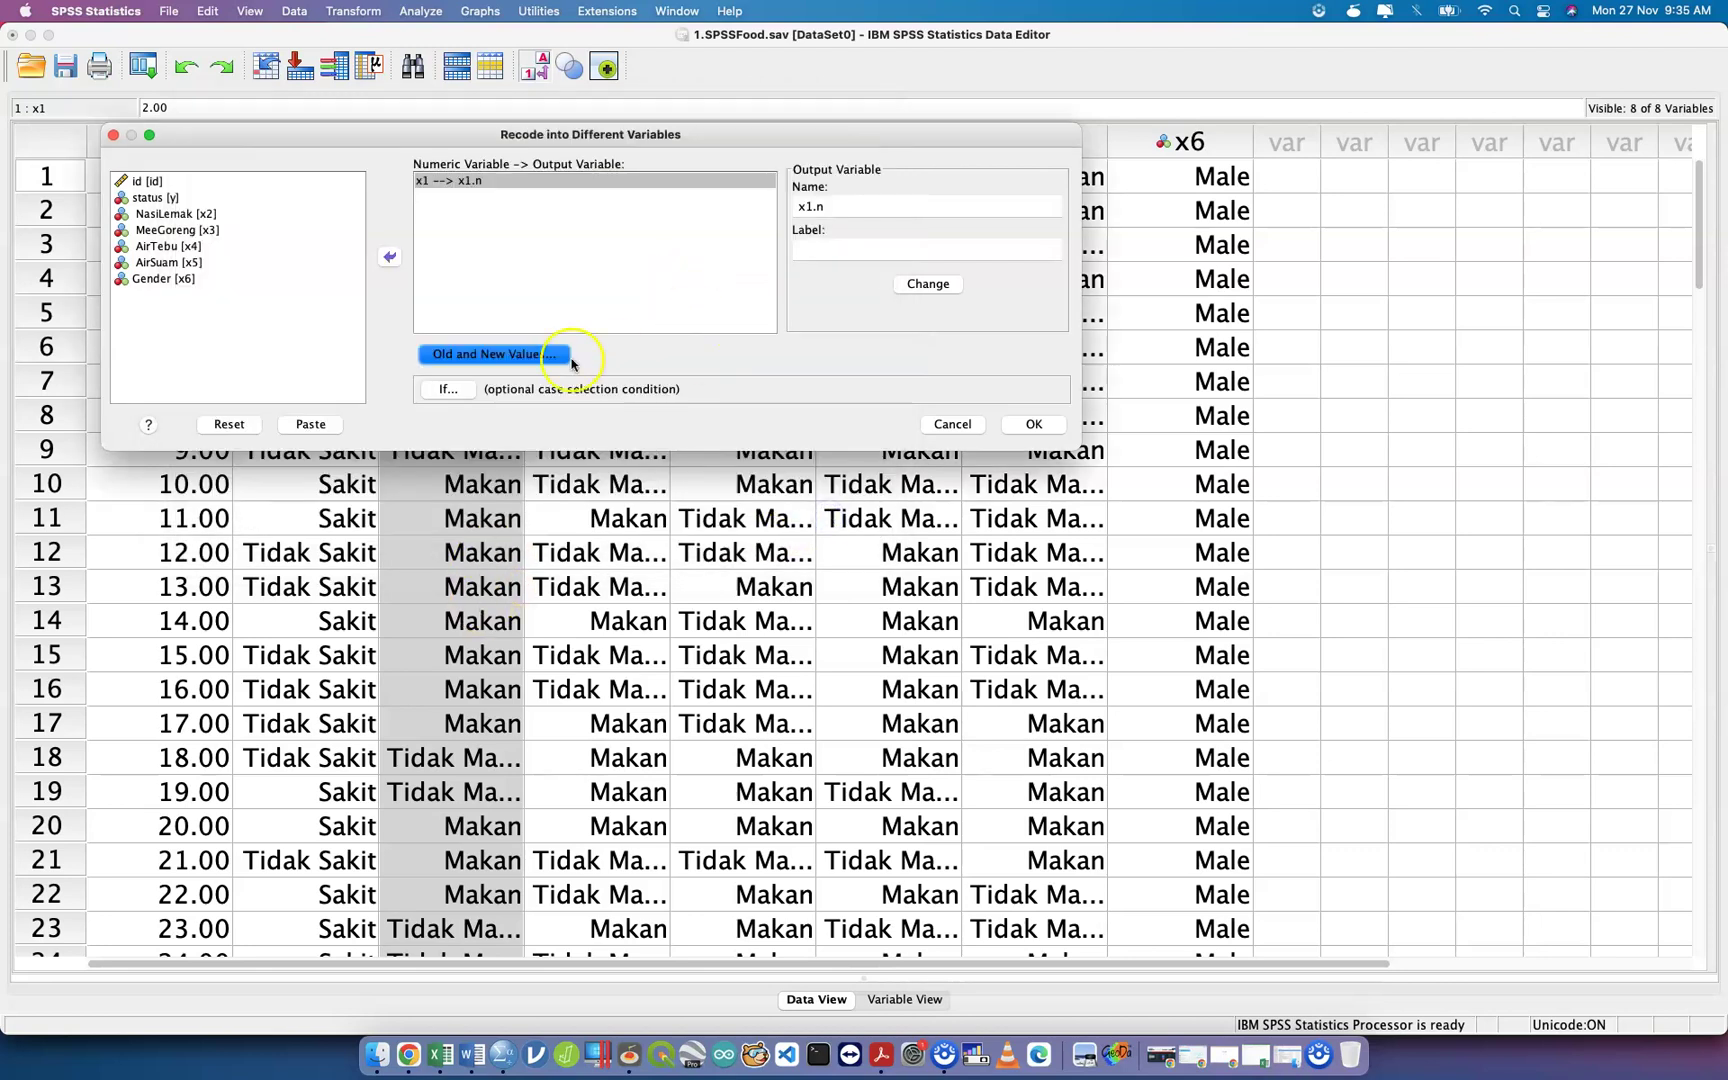
# Paste the x1 recode as syntax and bring up the Syntax Editor window.
pyautogui.click(330, 428)
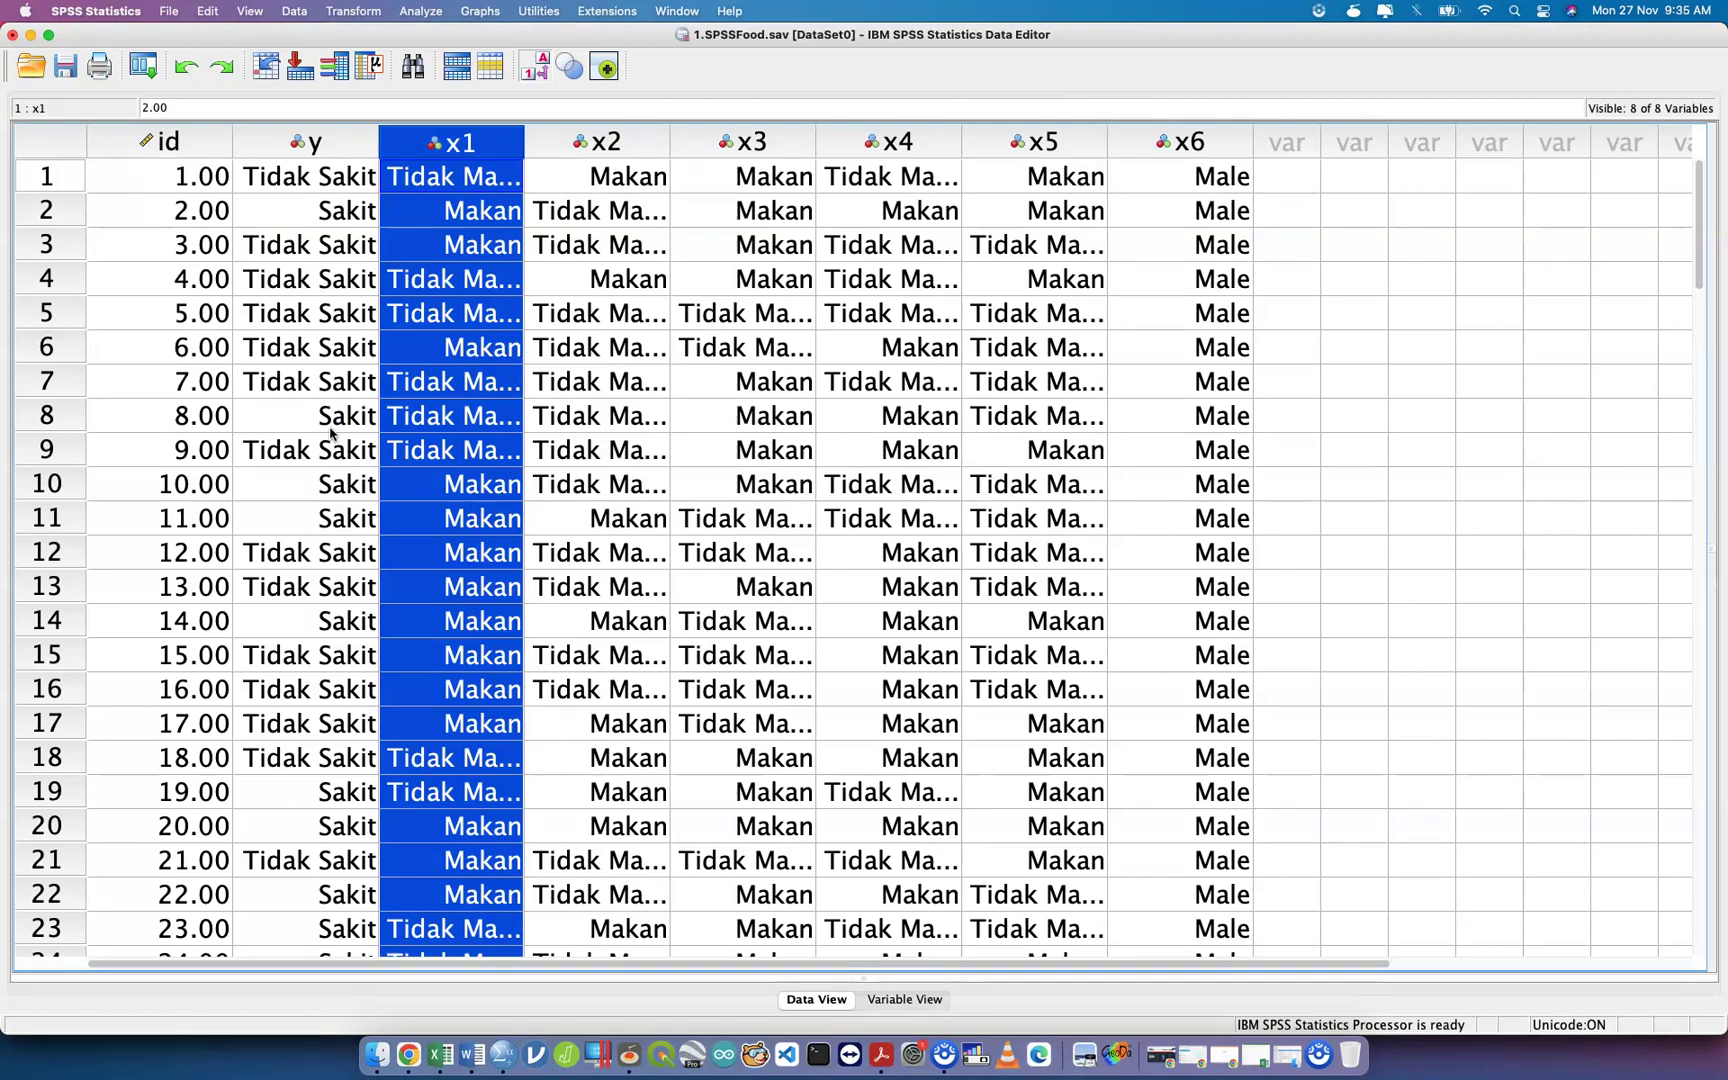
pyautogui.hotkey('ctrl', 'Up')
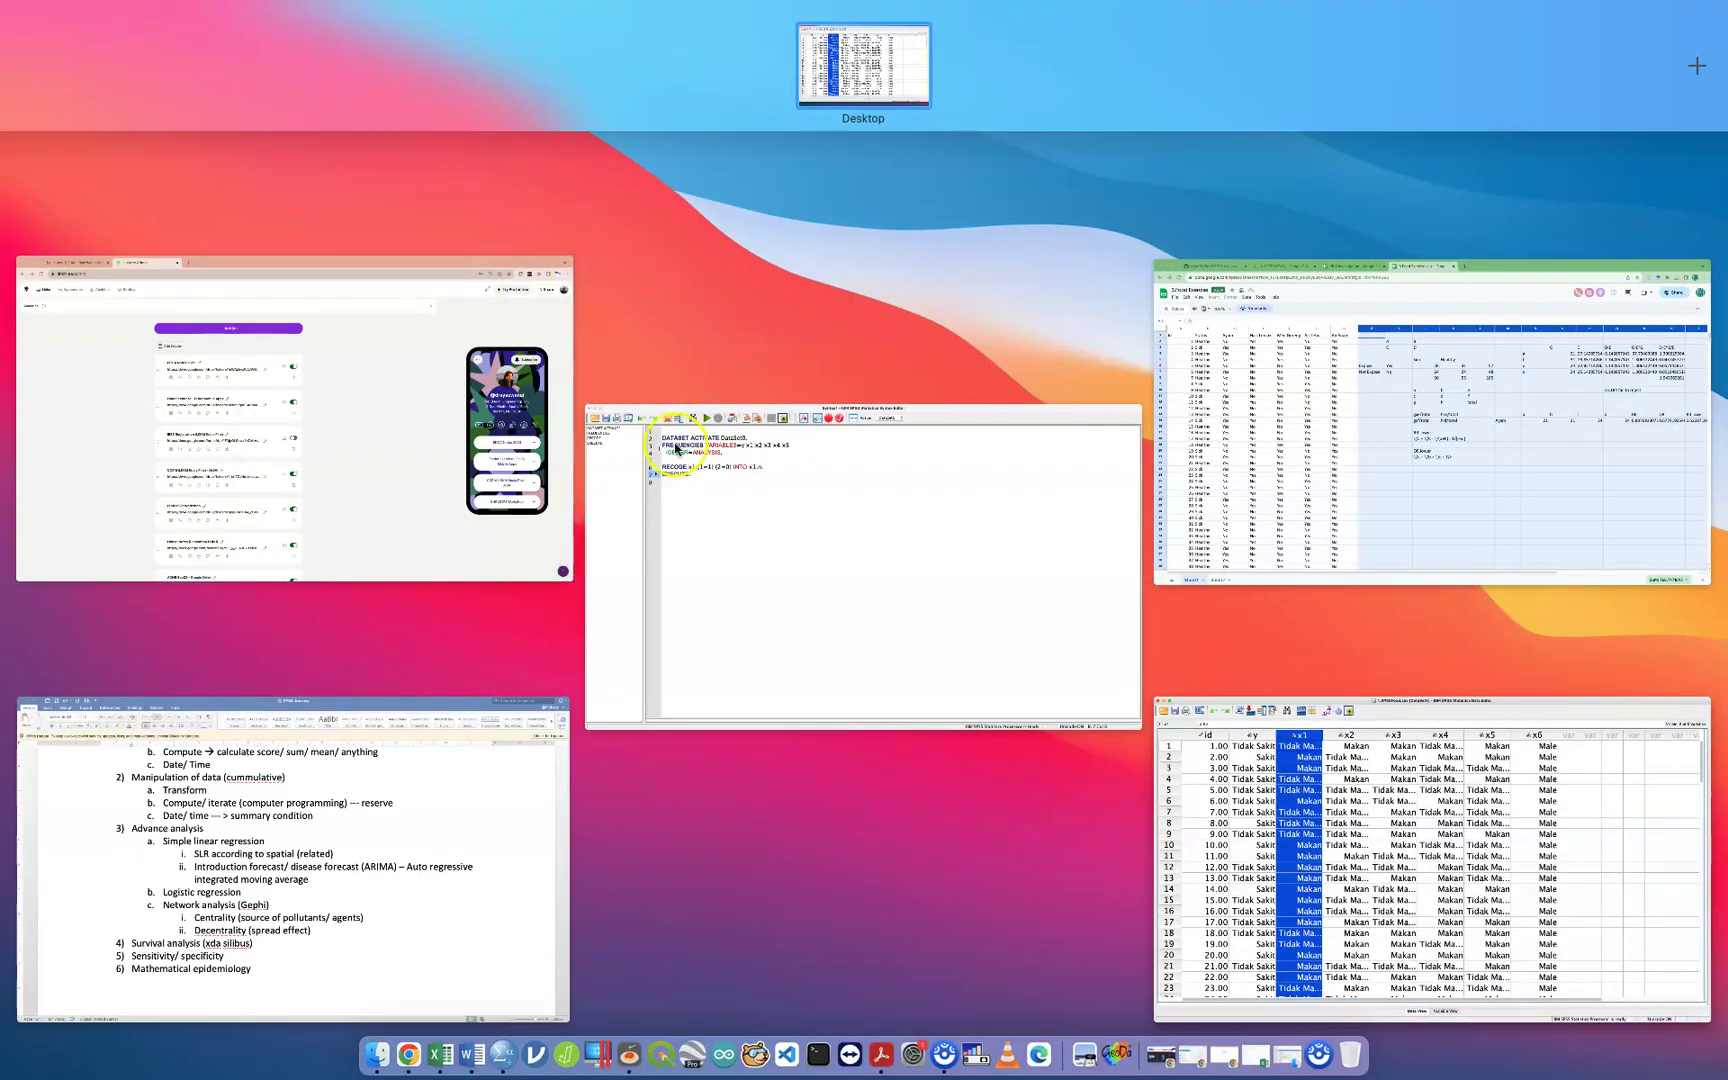
pyautogui.click(687, 461)
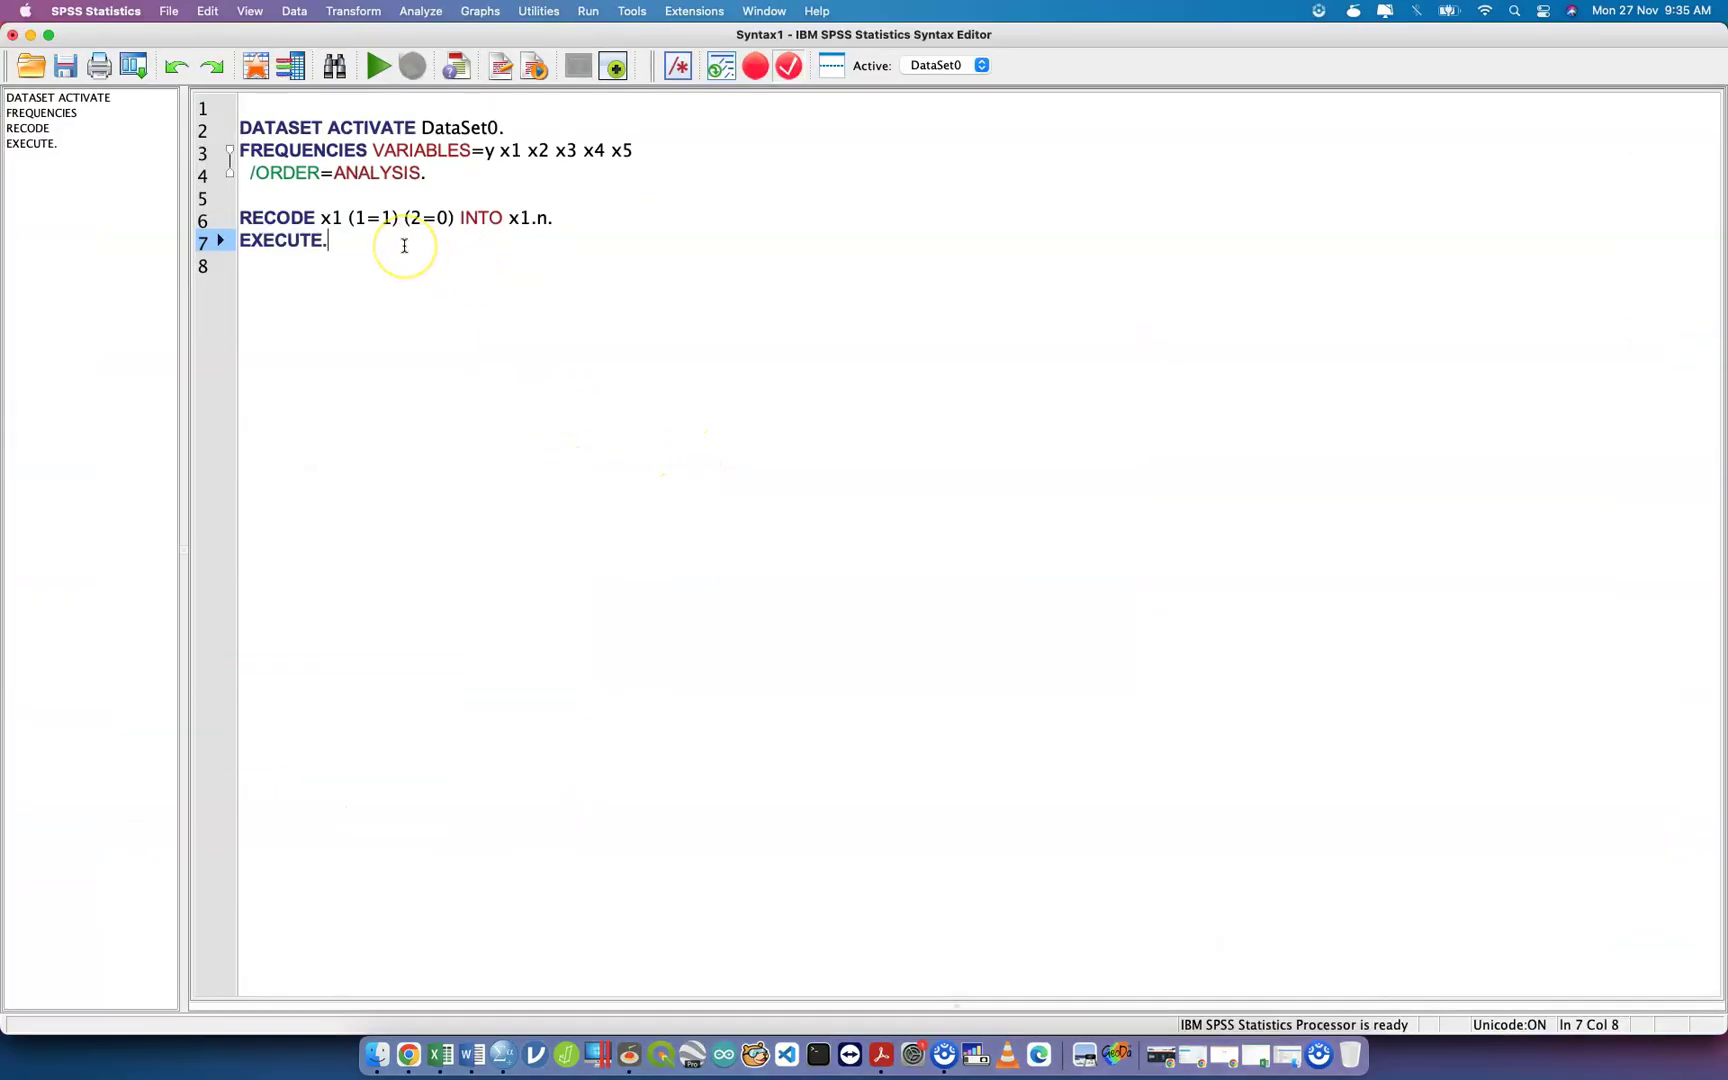
# Copy the RECODE x1 and EXECUTE lines and paste four copies below, separated by blank lines.
pyautogui.moveTo(400, 243); pyautogui.dragTo(209, 213)
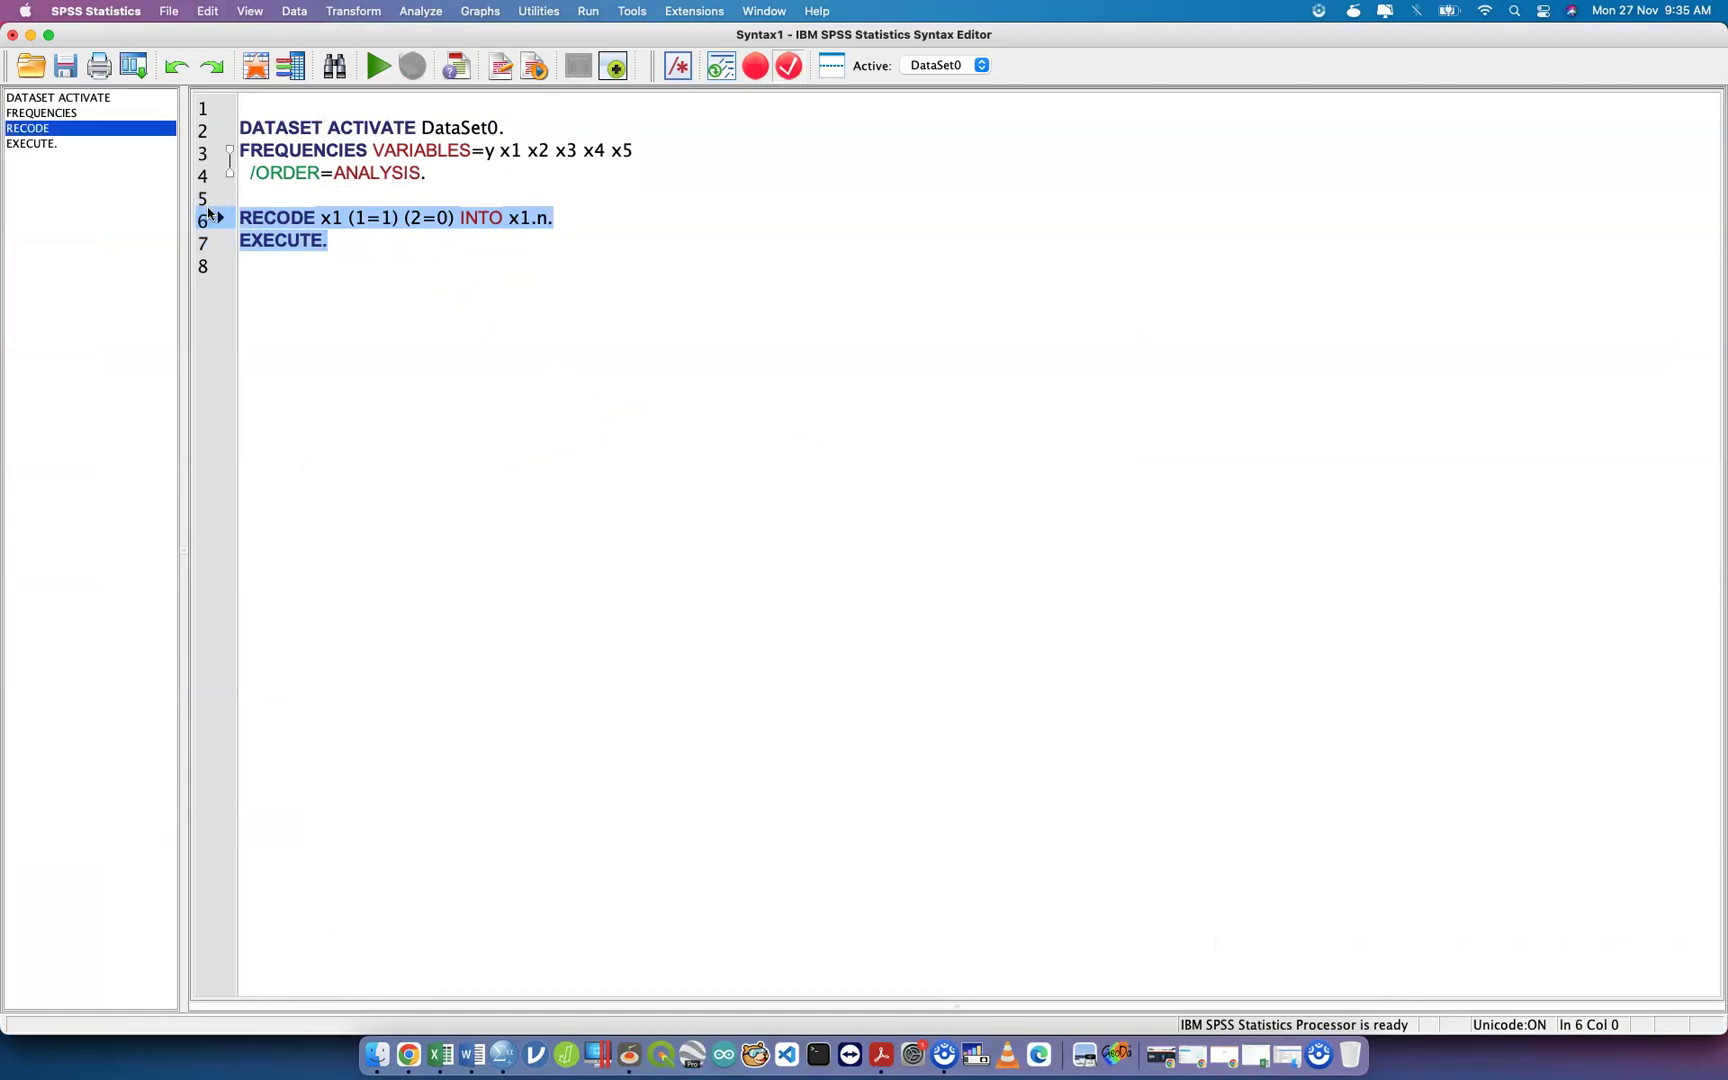
pyautogui.press('super+c')
pyautogui.click(252, 272)
pyautogui.press('super+v')
pyautogui.press('Return')
pyautogui.press('Return')
pyautogui.press('super+v')
pyautogui.press('Return')
pyautogui.press('Return')
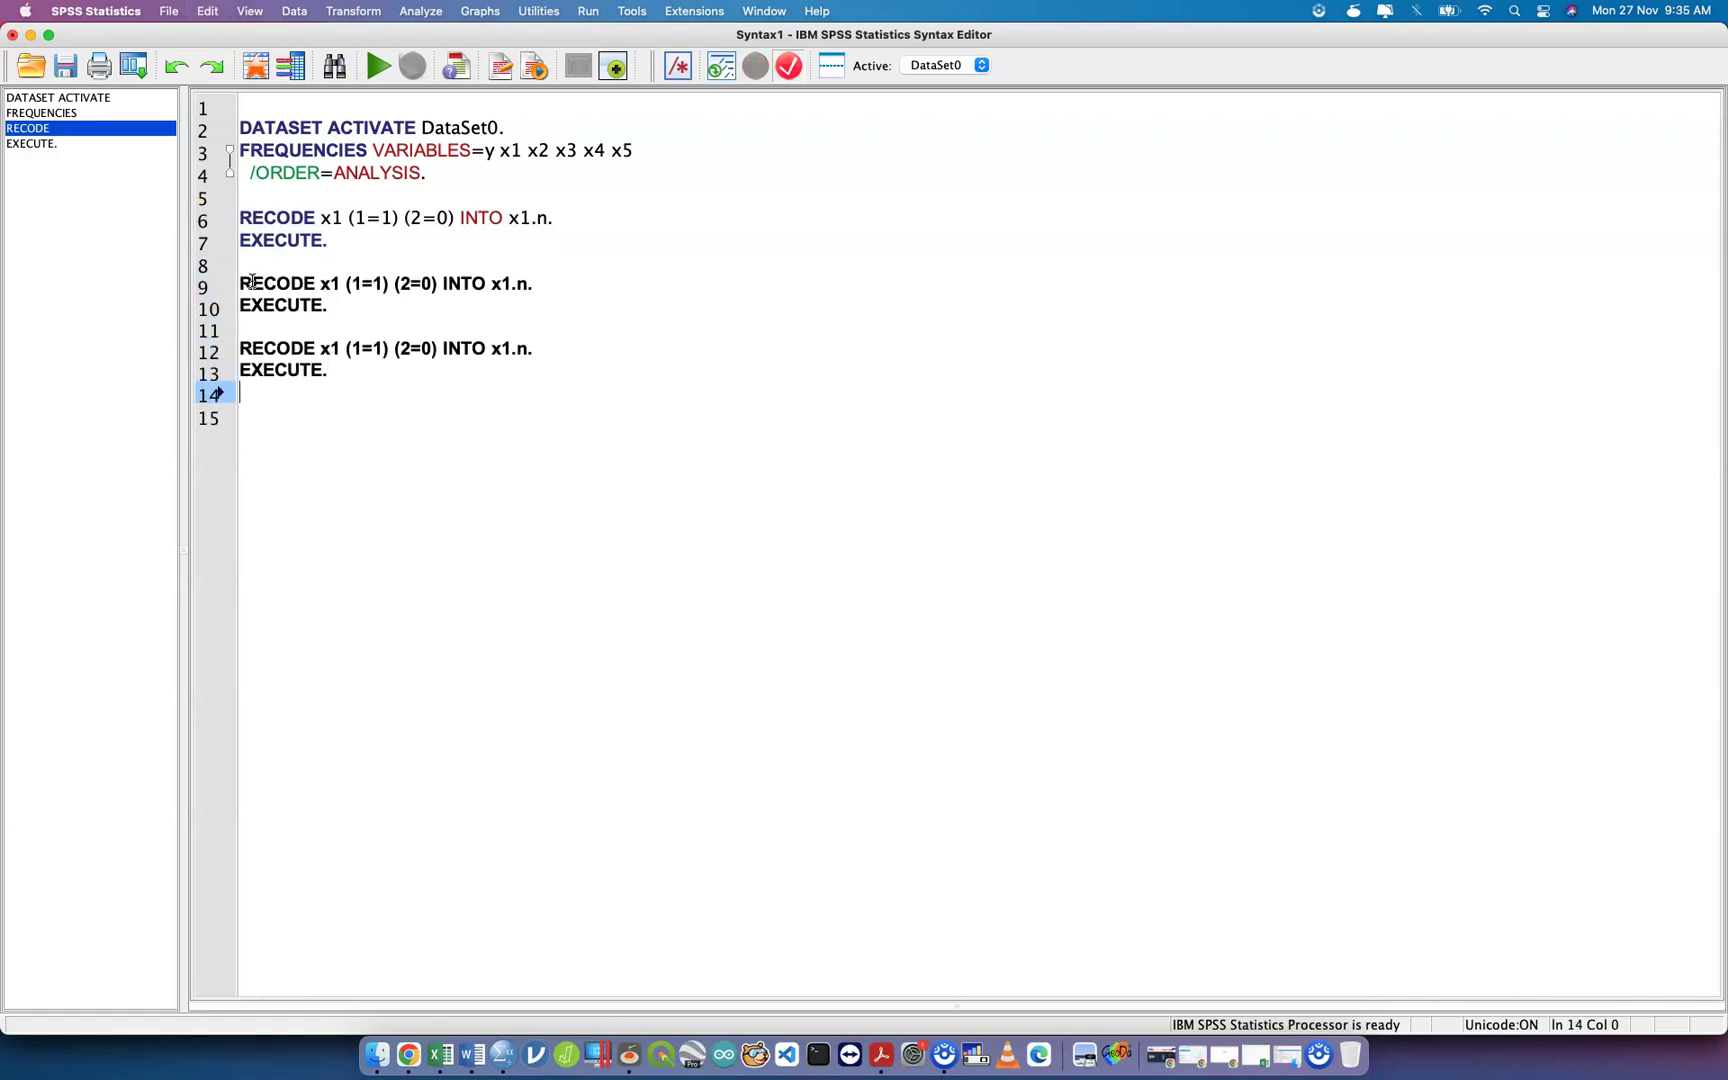
pyautogui.press('super+v')
pyautogui.press('Return')
pyautogui.press('Return')
pyautogui.press('super+v')
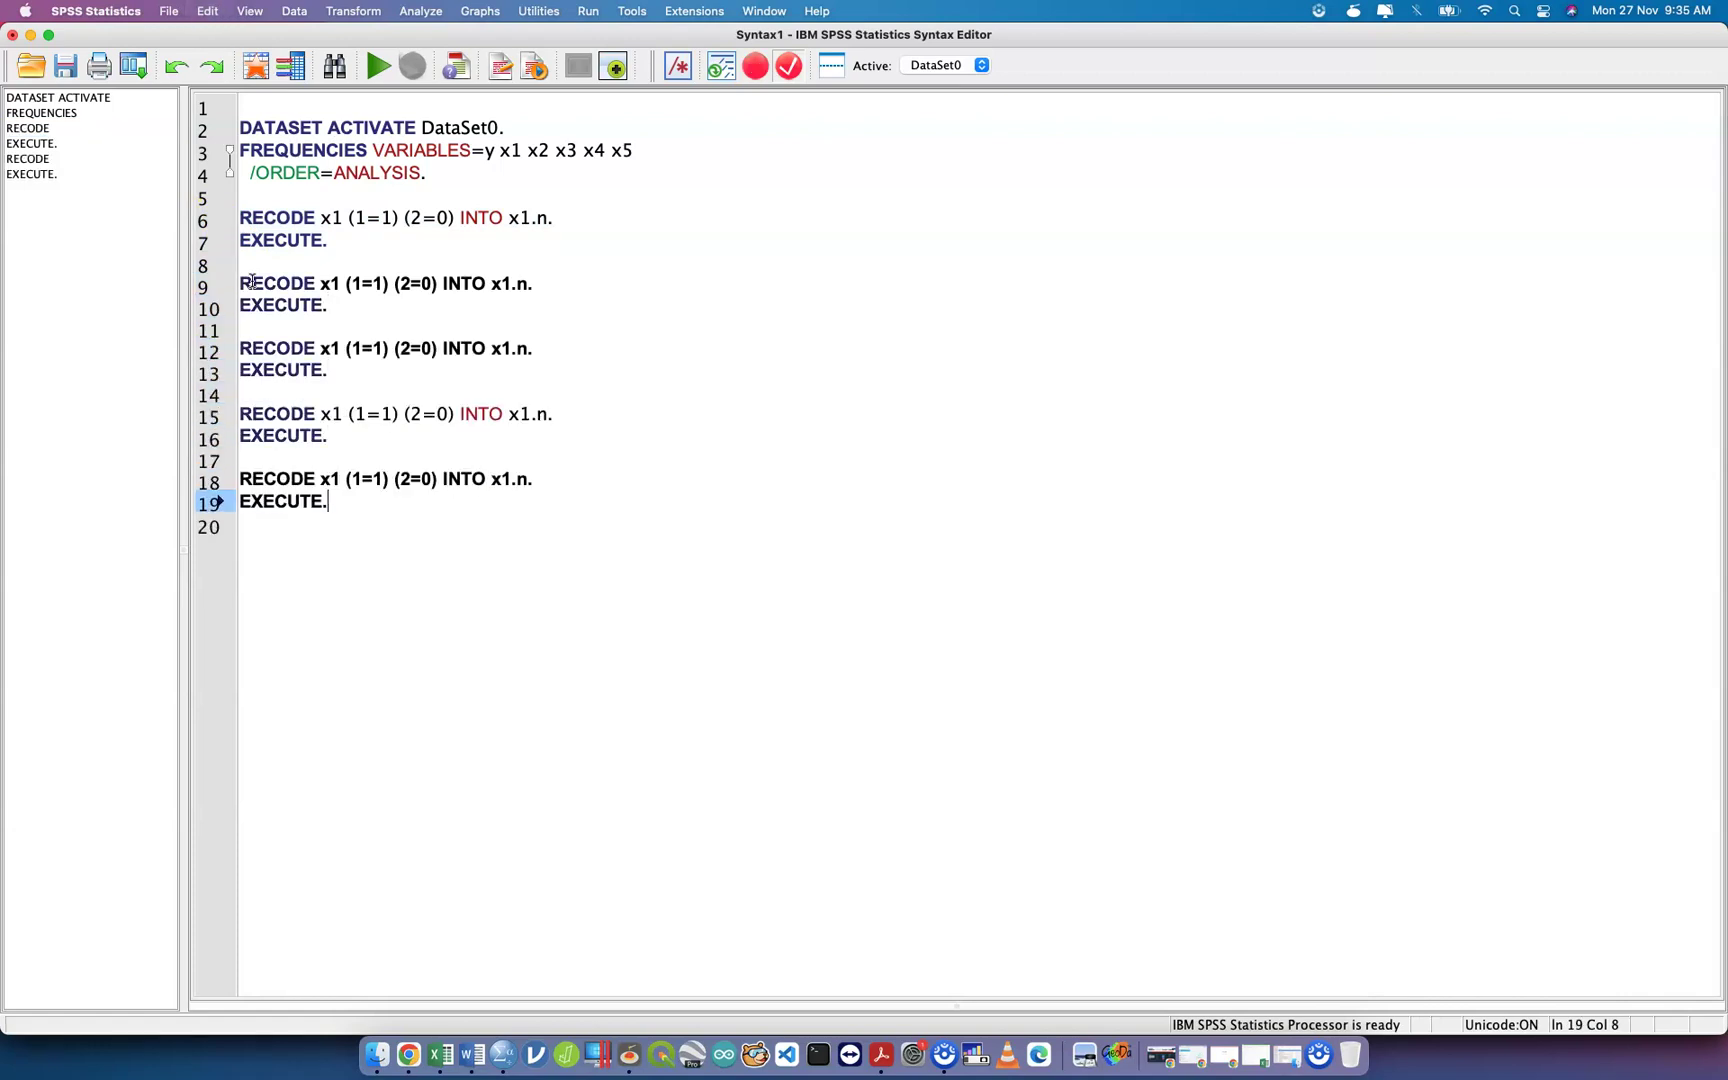
# Change the source variables in the four copied RECODE commands to x2, x3, x4 and x5 in order.
pyautogui.click(342, 284)
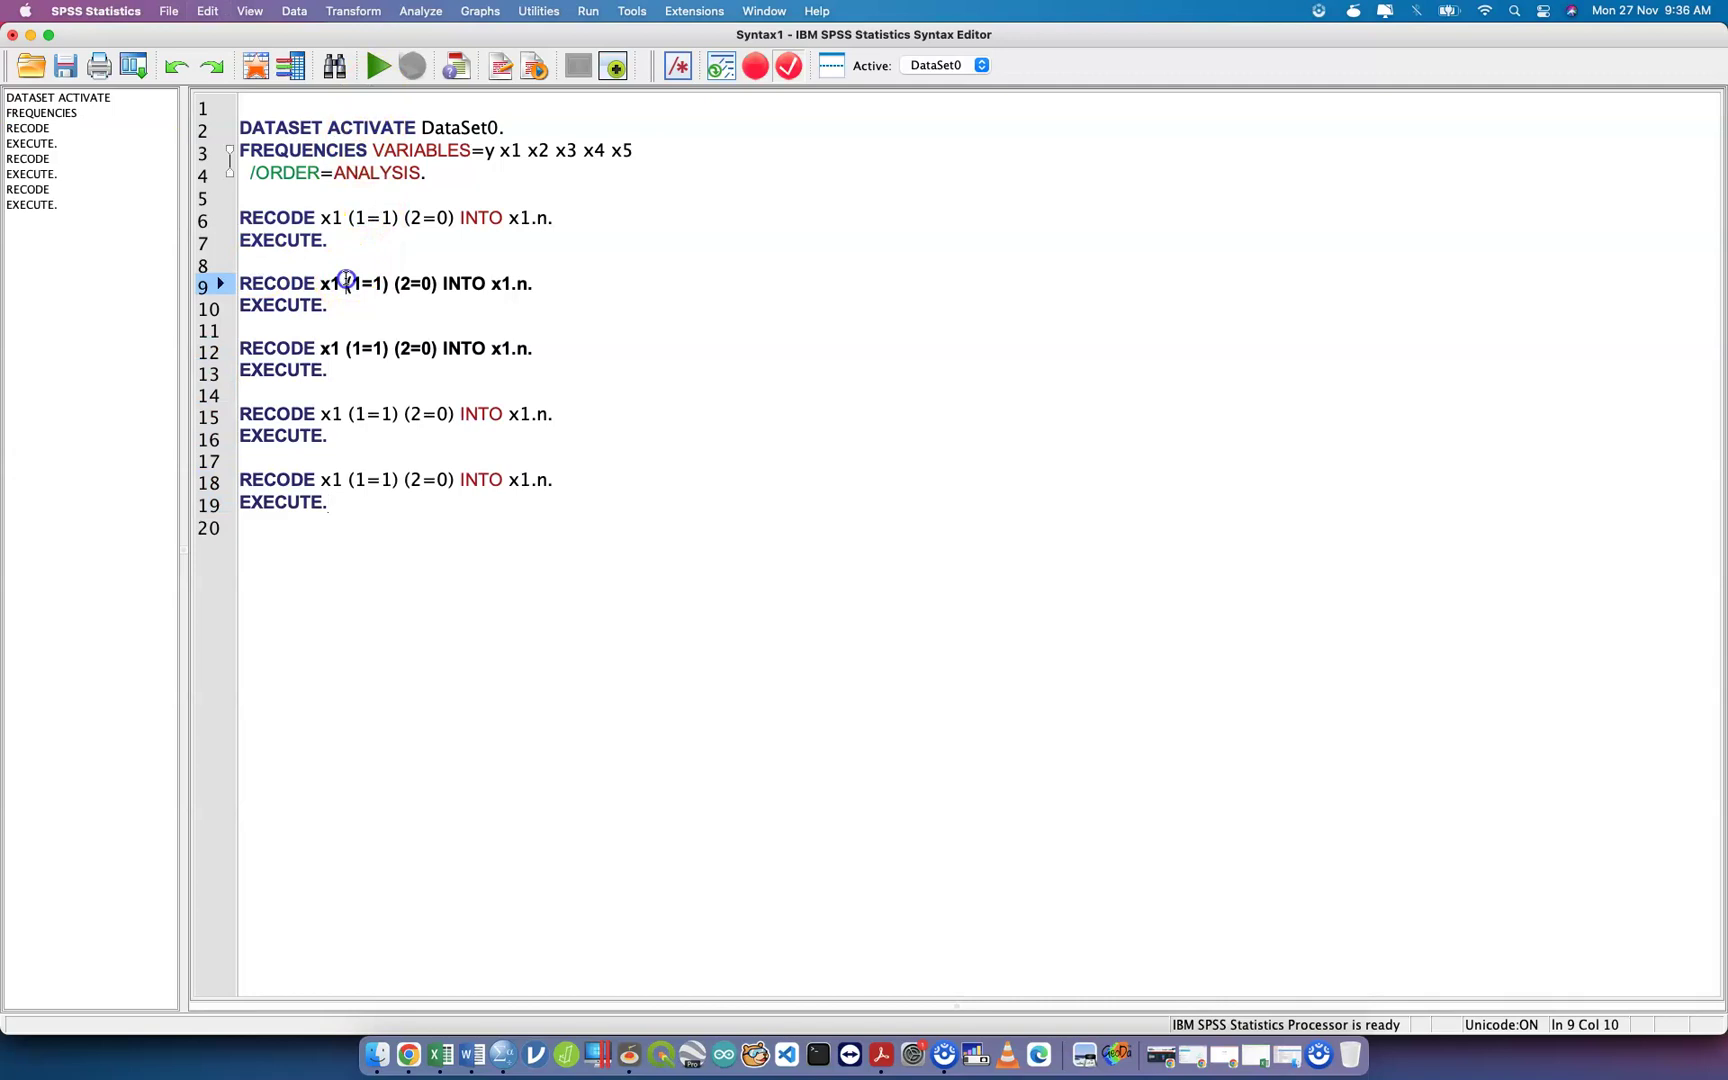
pyautogui.press('BackSpace')
pyautogui.write('2')
pyautogui.press('Down')
pyautogui.press('Down')
pyautogui.press('Down')
pyautogui.press('BackSpace')
pyautogui.write('3')
pyautogui.press('Down')
pyautogui.press('Down')
pyautogui.press('Down')
pyautogui.press('BackSpace')
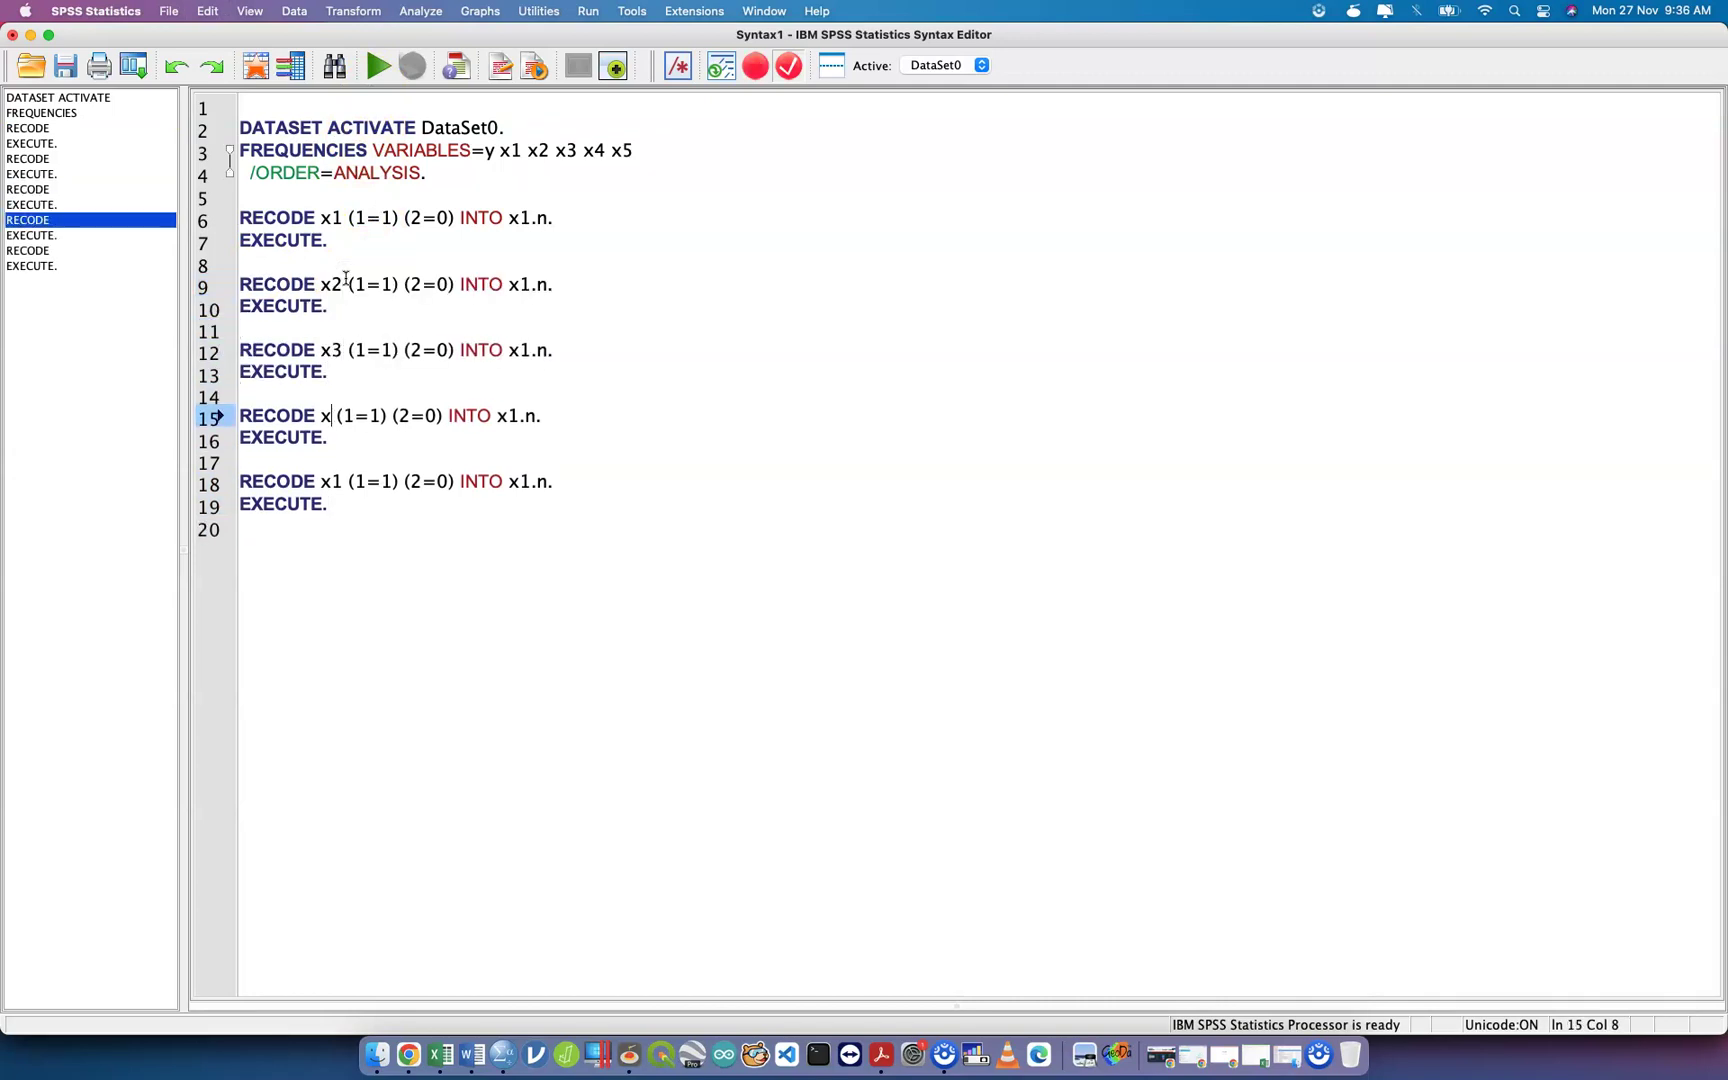
pyautogui.write('4')
pyautogui.press('Down')
pyautogui.press('Down')
pyautogui.press('Down')
pyautogui.press('BackSpace')
pyautogui.write('5')
pyautogui.press('Up')
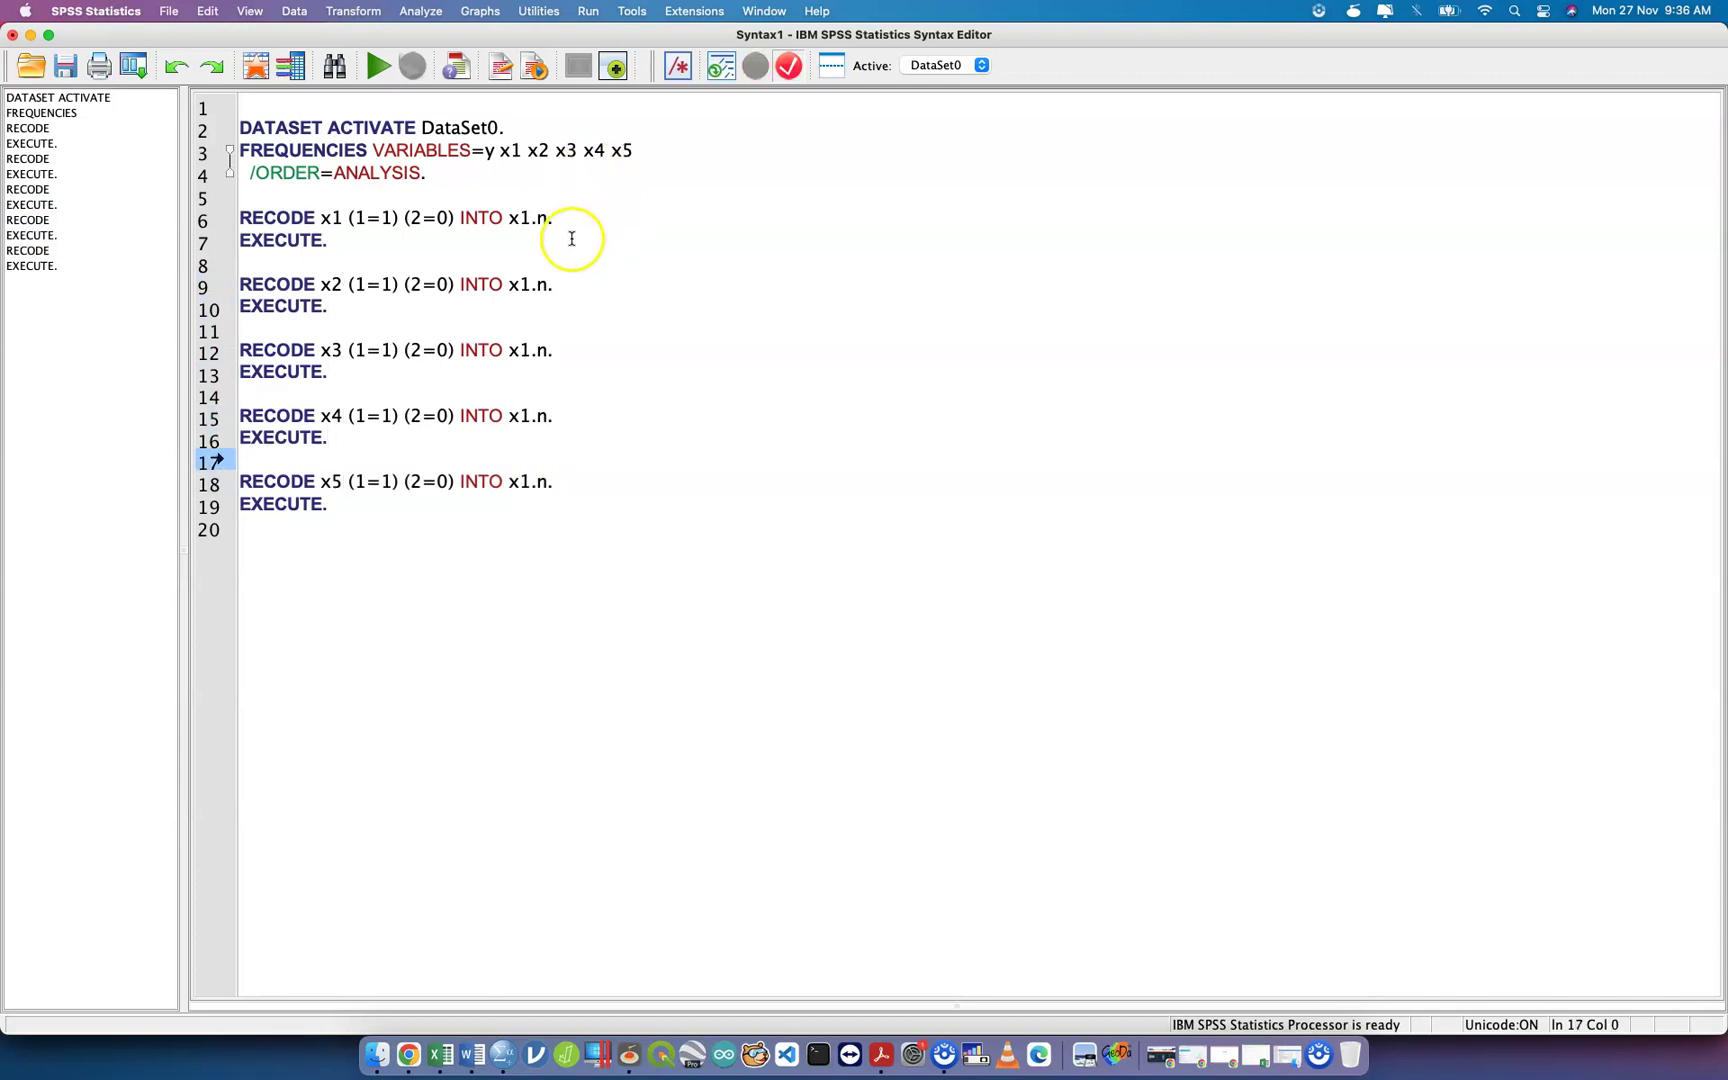
# Change the output variables of the x2 and x3 recodes to x2.n and x3.n.
pyautogui.click(592, 263)
pyautogui.press('Down')
pyautogui.press('Down')
pyautogui.press('Left')
pyautogui.press('Left')
pyautogui.press('Left')
pyautogui.press('Left')
pyautogui.press('BackSpace')
pyautogui.write('2')
pyautogui.press('Down')
pyautogui.press('Down')
pyautogui.press('Down')
pyautogui.press('BackSpace')
pyautogui.write('2')
pyautogui.press('Down')
pyautogui.press('Left')
pyautogui.press('Left')
pyautogui.press('Left')
pyautogui.press('Left')
pyautogui.press('Left')
pyautogui.press('Left')
pyautogui.press('Left')
pyautogui.press('Left')
pyautogui.press('Left')
pyautogui.press('Left')
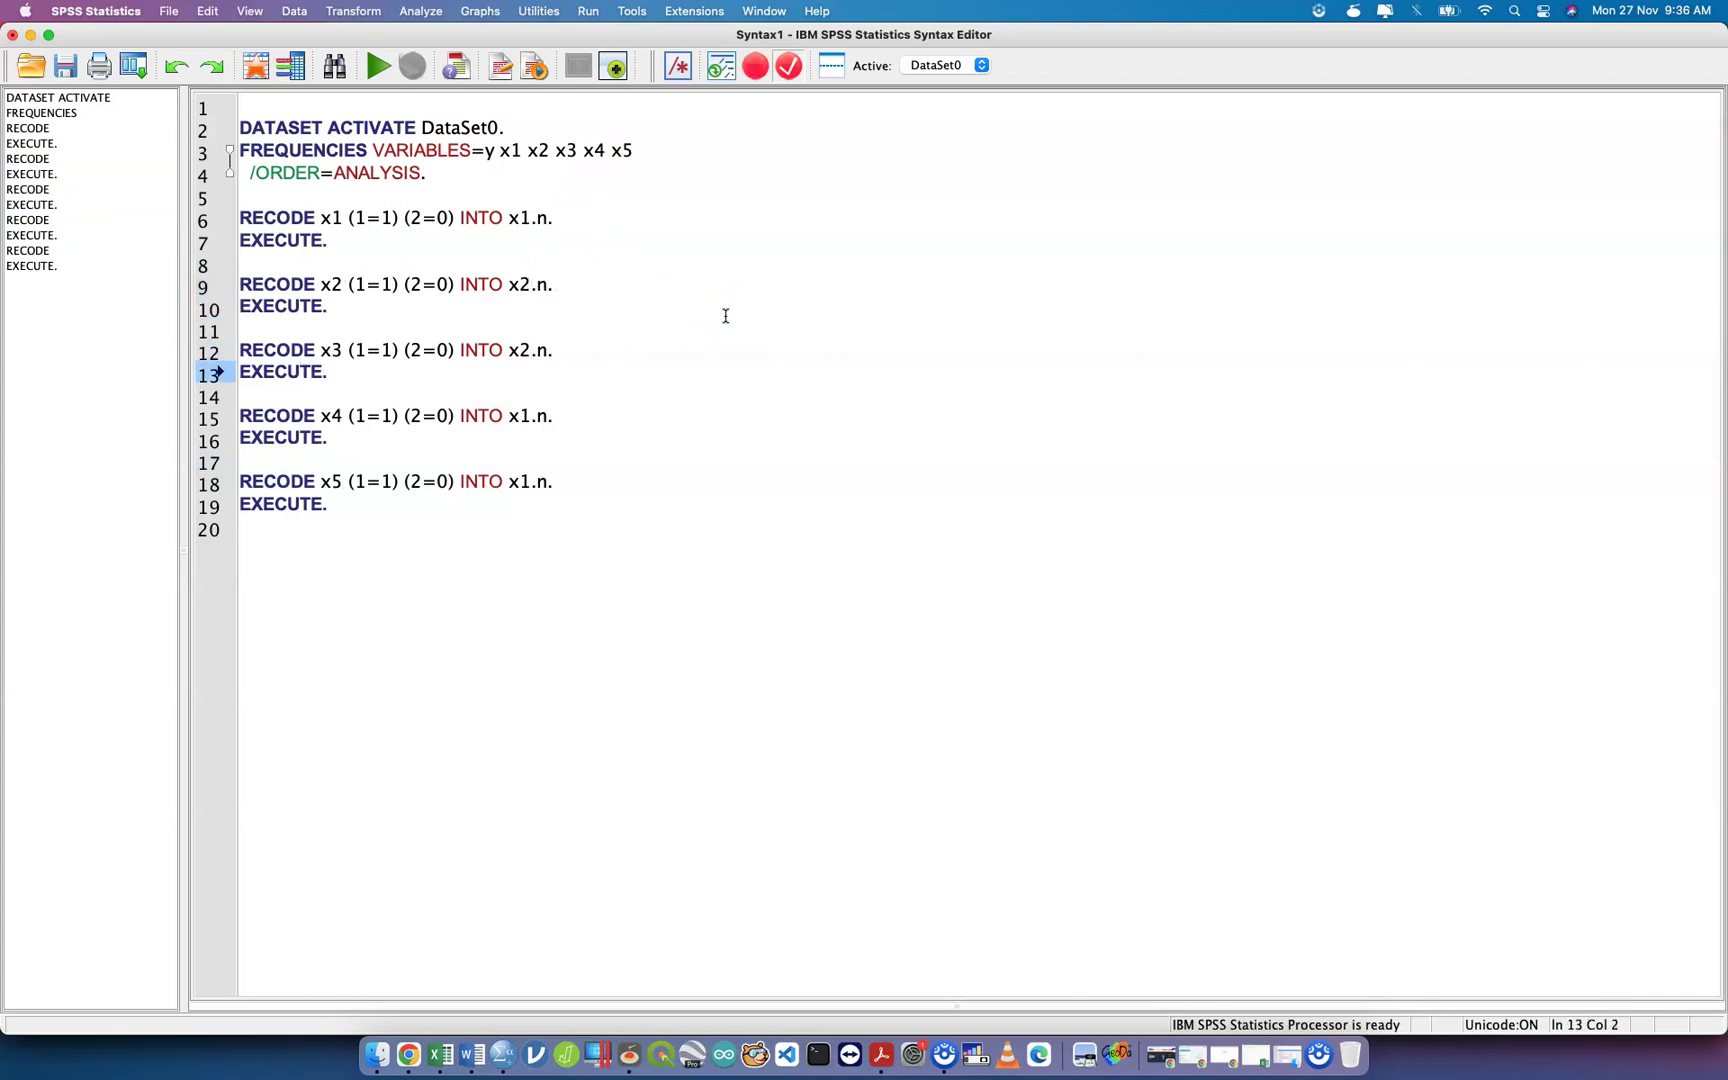
pyautogui.press('BackSpace')
pyautogui.write('3')
# Change the output variables of the x4 and x5 recodes to x4.n and x5.n.
pyautogui.press('Down')
pyautogui.press('Down')
pyautogui.press('Down')
pyautogui.press('BackSpace')
pyautogui.write('4')
pyautogui.press('Down')
pyautogui.press('Down')
pyautogui.press('Down')
pyautogui.press('BackSpace')
pyautogui.write('5')
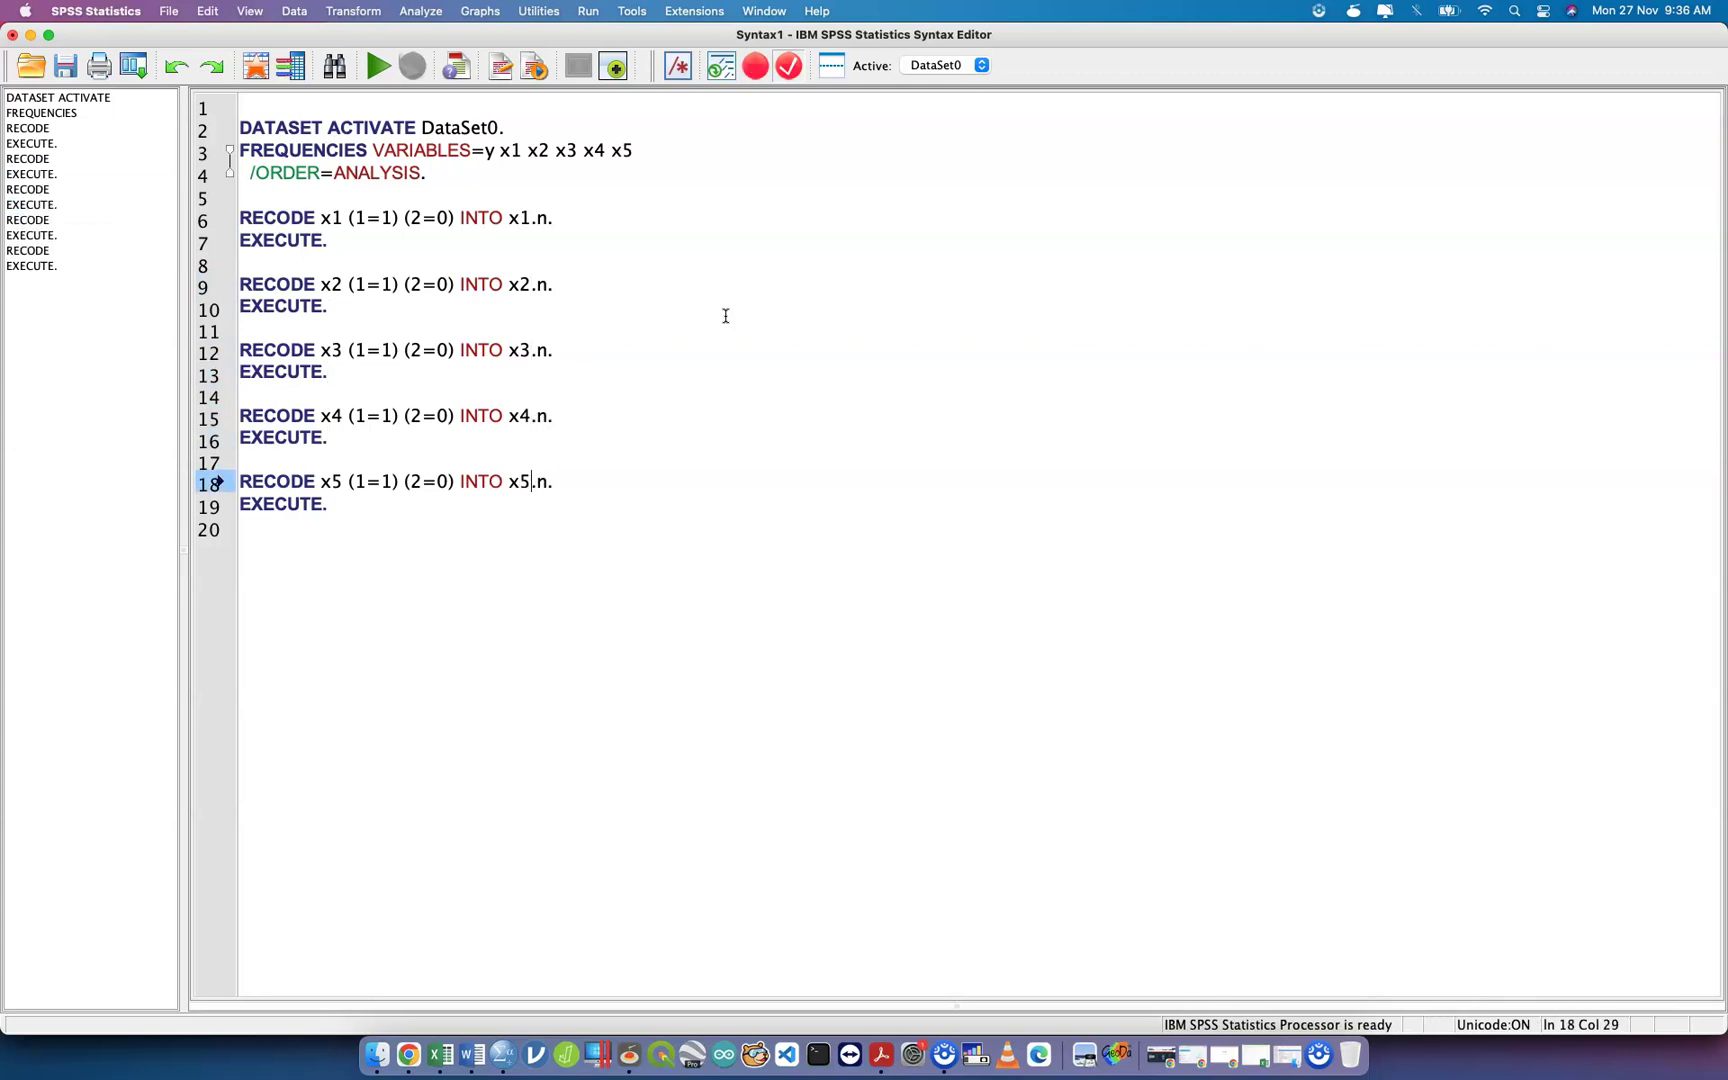
# Insert the line "#convert the status into different format." above the first RECODE command, set off by blank lines.
pyautogui.click(667, 209)
pyautogui.press('Up')
pyautogui.press('Up')
pyautogui.press('Down')
pyautogui.press('Return')
pyautogui.press('Return')
pyautogui.press('Up')
pyautogui.write('#')
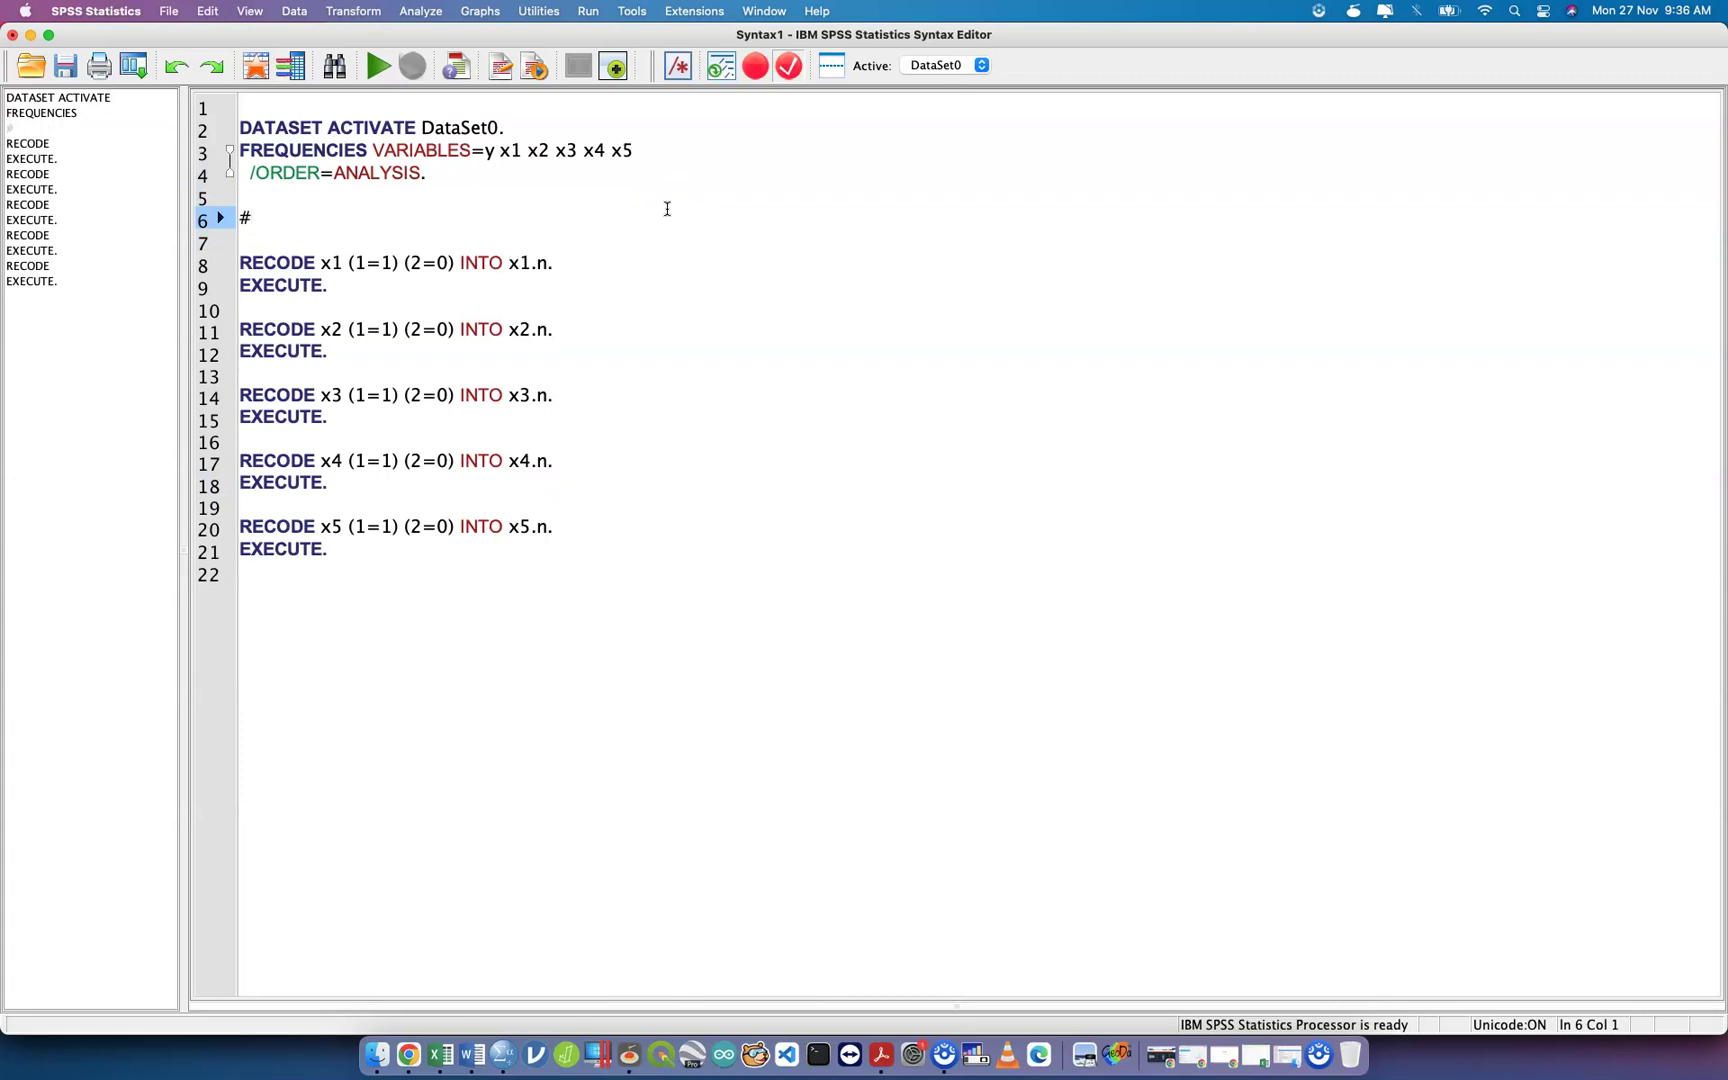
pyautogui.write('convert the file')
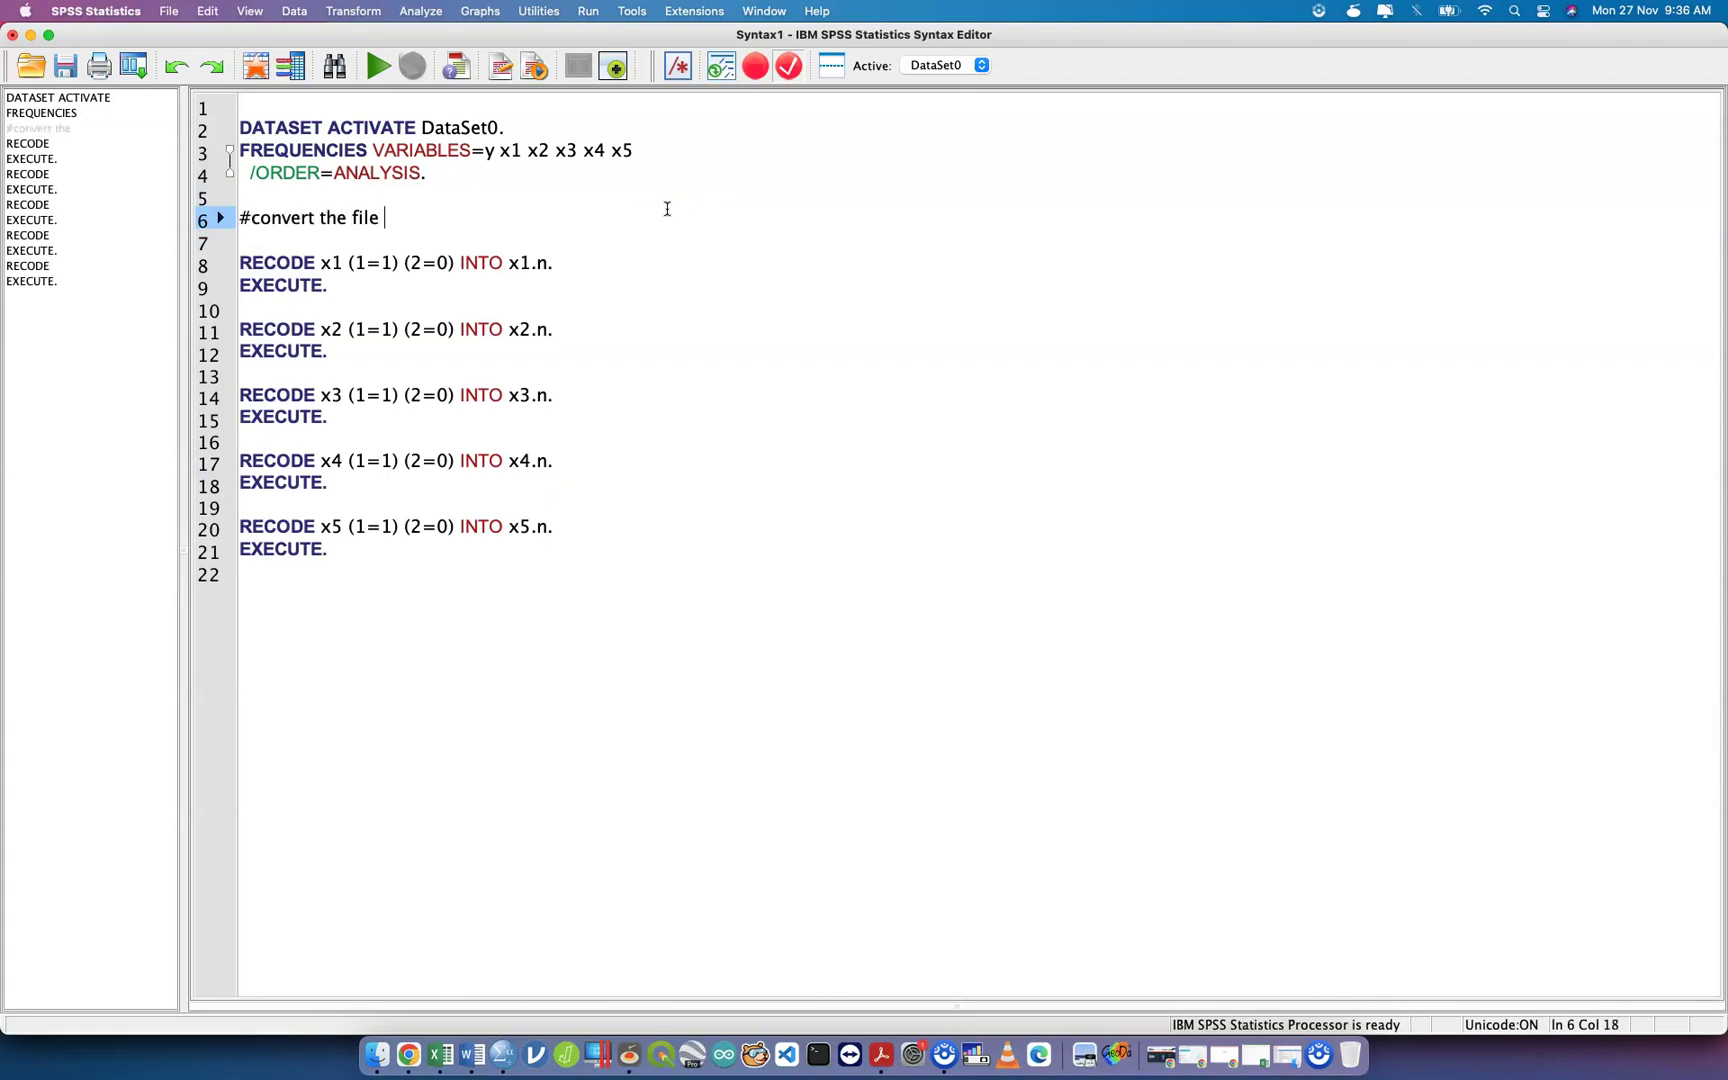
pyautogui.press('BackSpace')
pyautogui.press('BackSpace')
pyautogui.press('BackSpace')
pyautogui.press('BackSpace')
pyautogui.press('BackSpace')
pyautogui.write('status into differet')
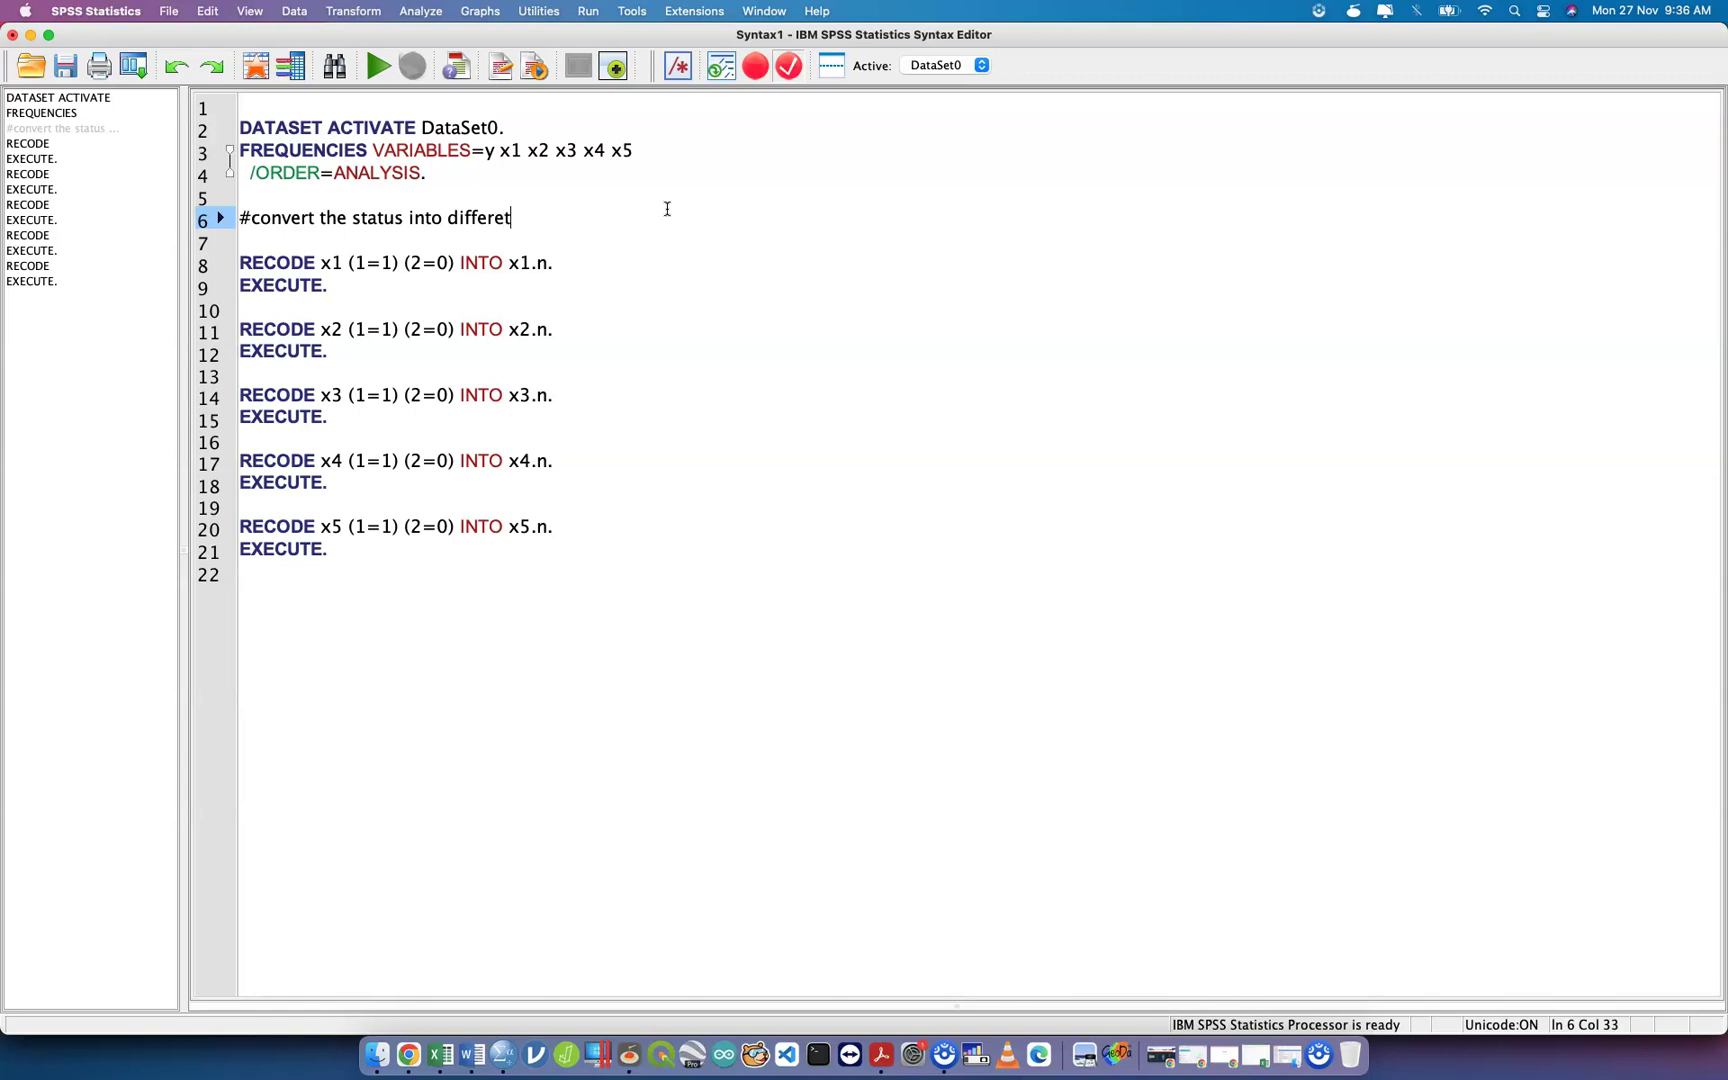
pyautogui.press('BackSpace')
pyautogui.write('nt format')
pyautogui.press('Down')
pyautogui.press('Up')
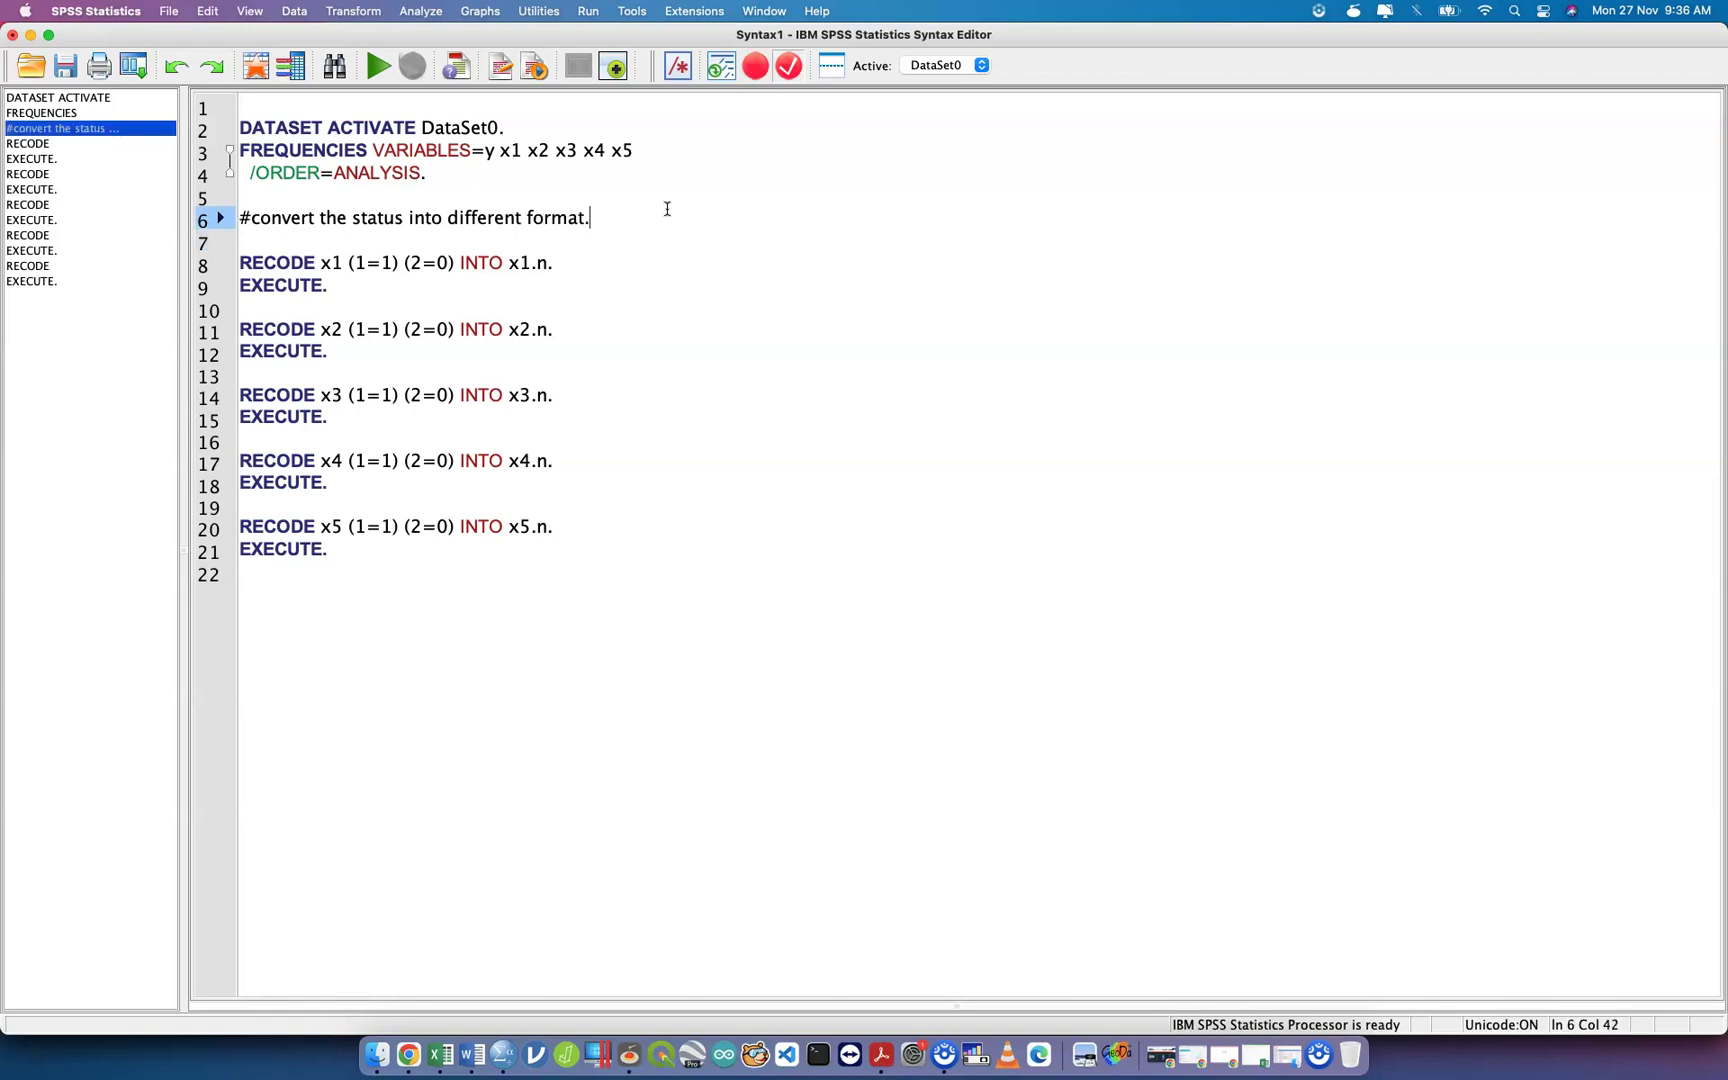
pyautogui.click(250, 218)
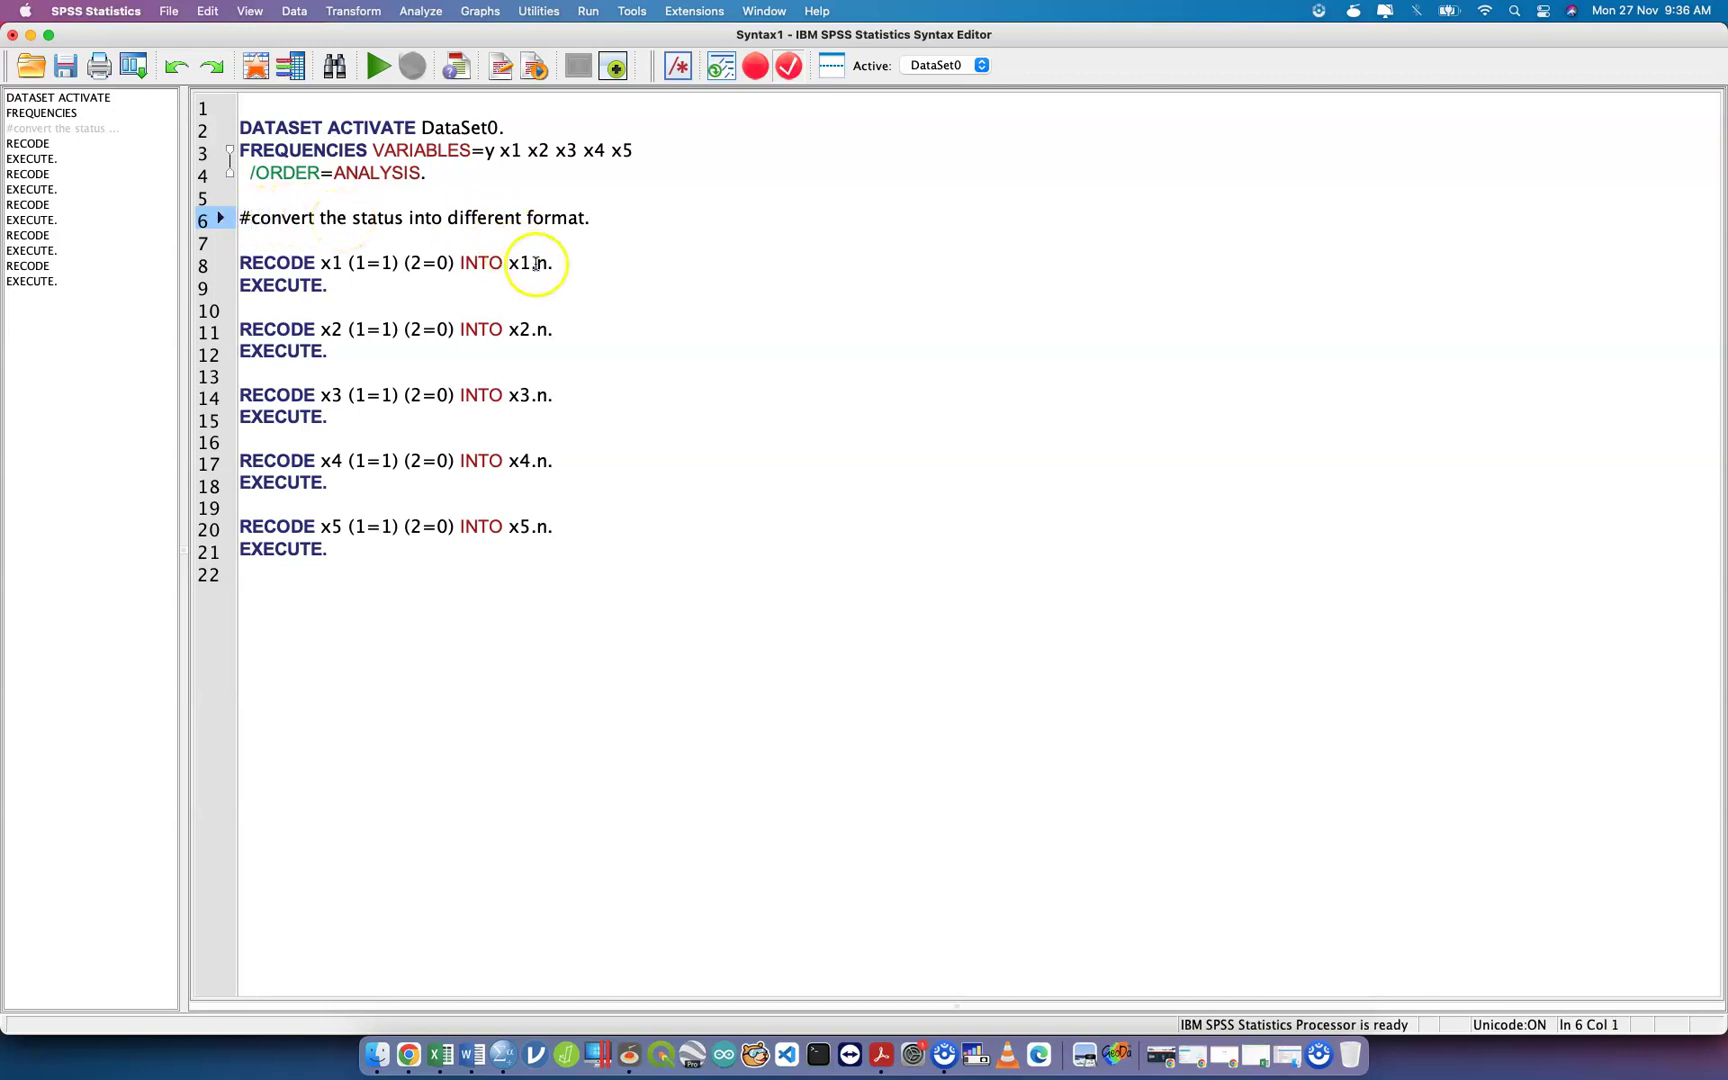
# Save the syntax file in Downloads under the name SPSSFood.
pyautogui.click(672, 258)
pyautogui.press('super+s')
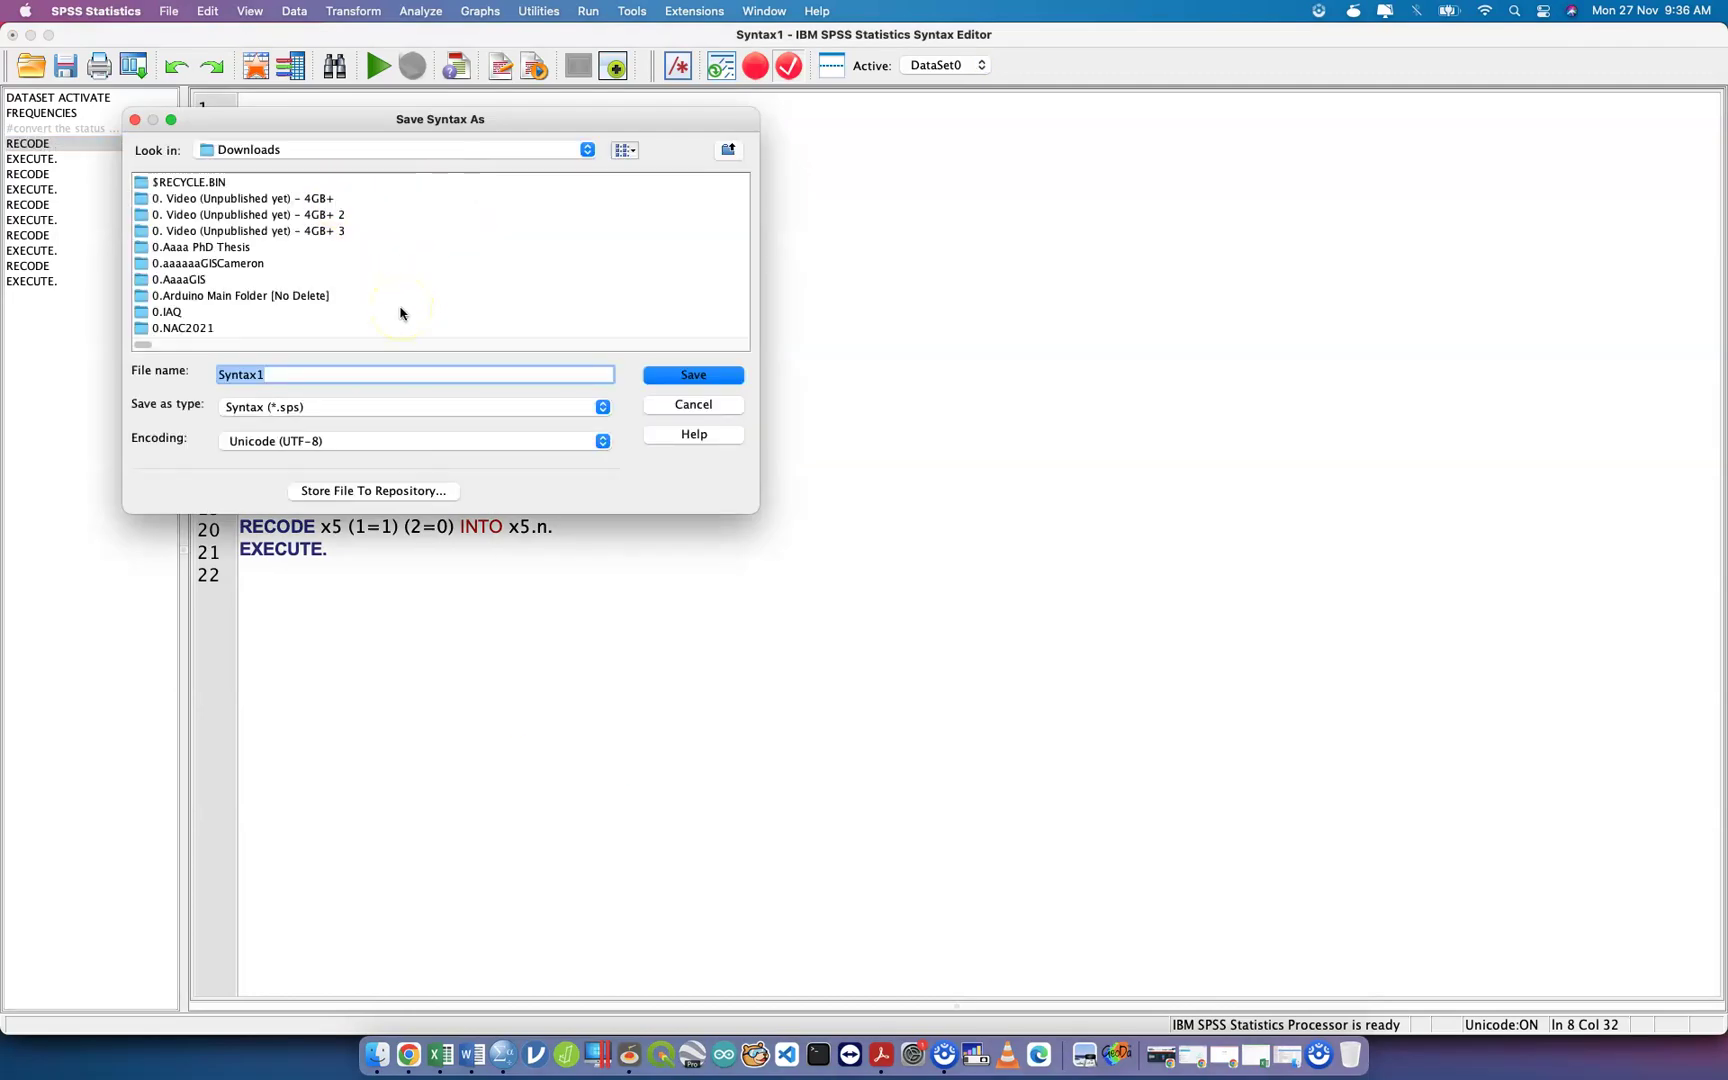
pyautogui.write('Food')
pyautogui.press('BackSpace')
pyautogui.press('BackSpace')
pyautogui.press('BackSpace')
pyautogui.press('BackSpace')
pyautogui.write('SPP')
pyautogui.write('S')
pyautogui.press('BackSpace')
pyautogui.press('BackSpace')
pyautogui.write('SS')
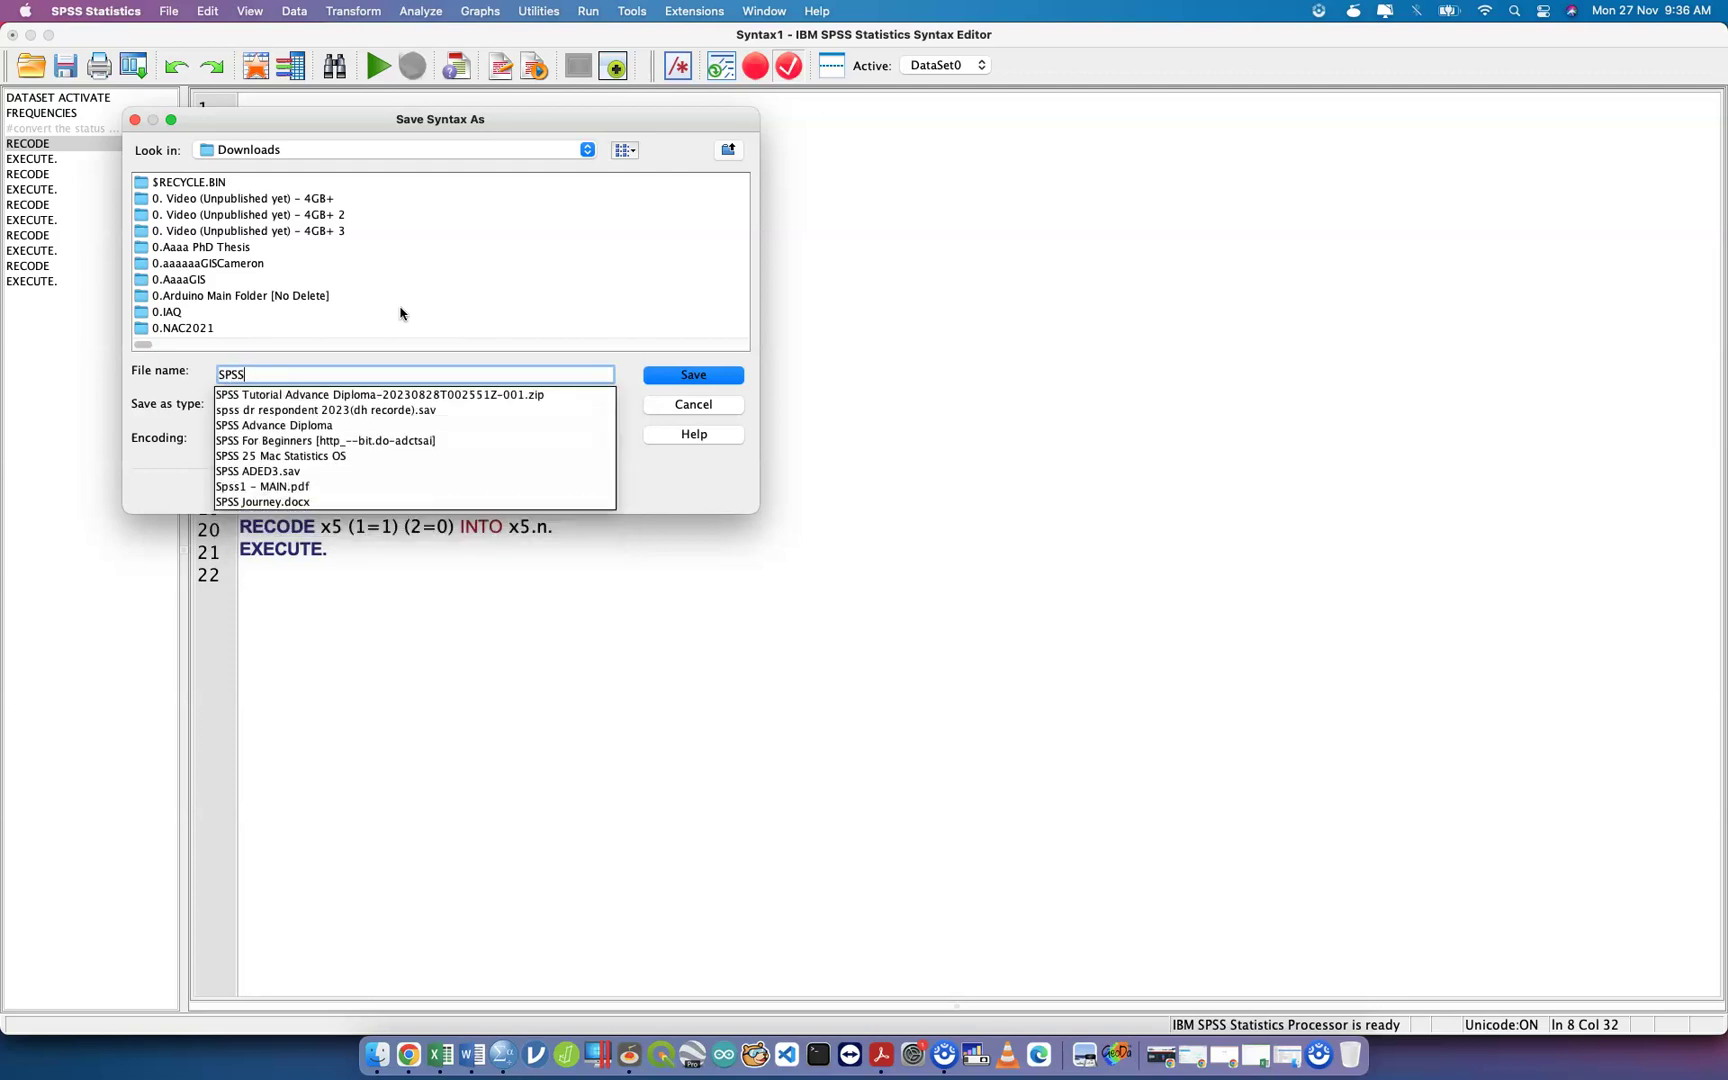
pyautogui.write('Food')
pyautogui.press('Return')
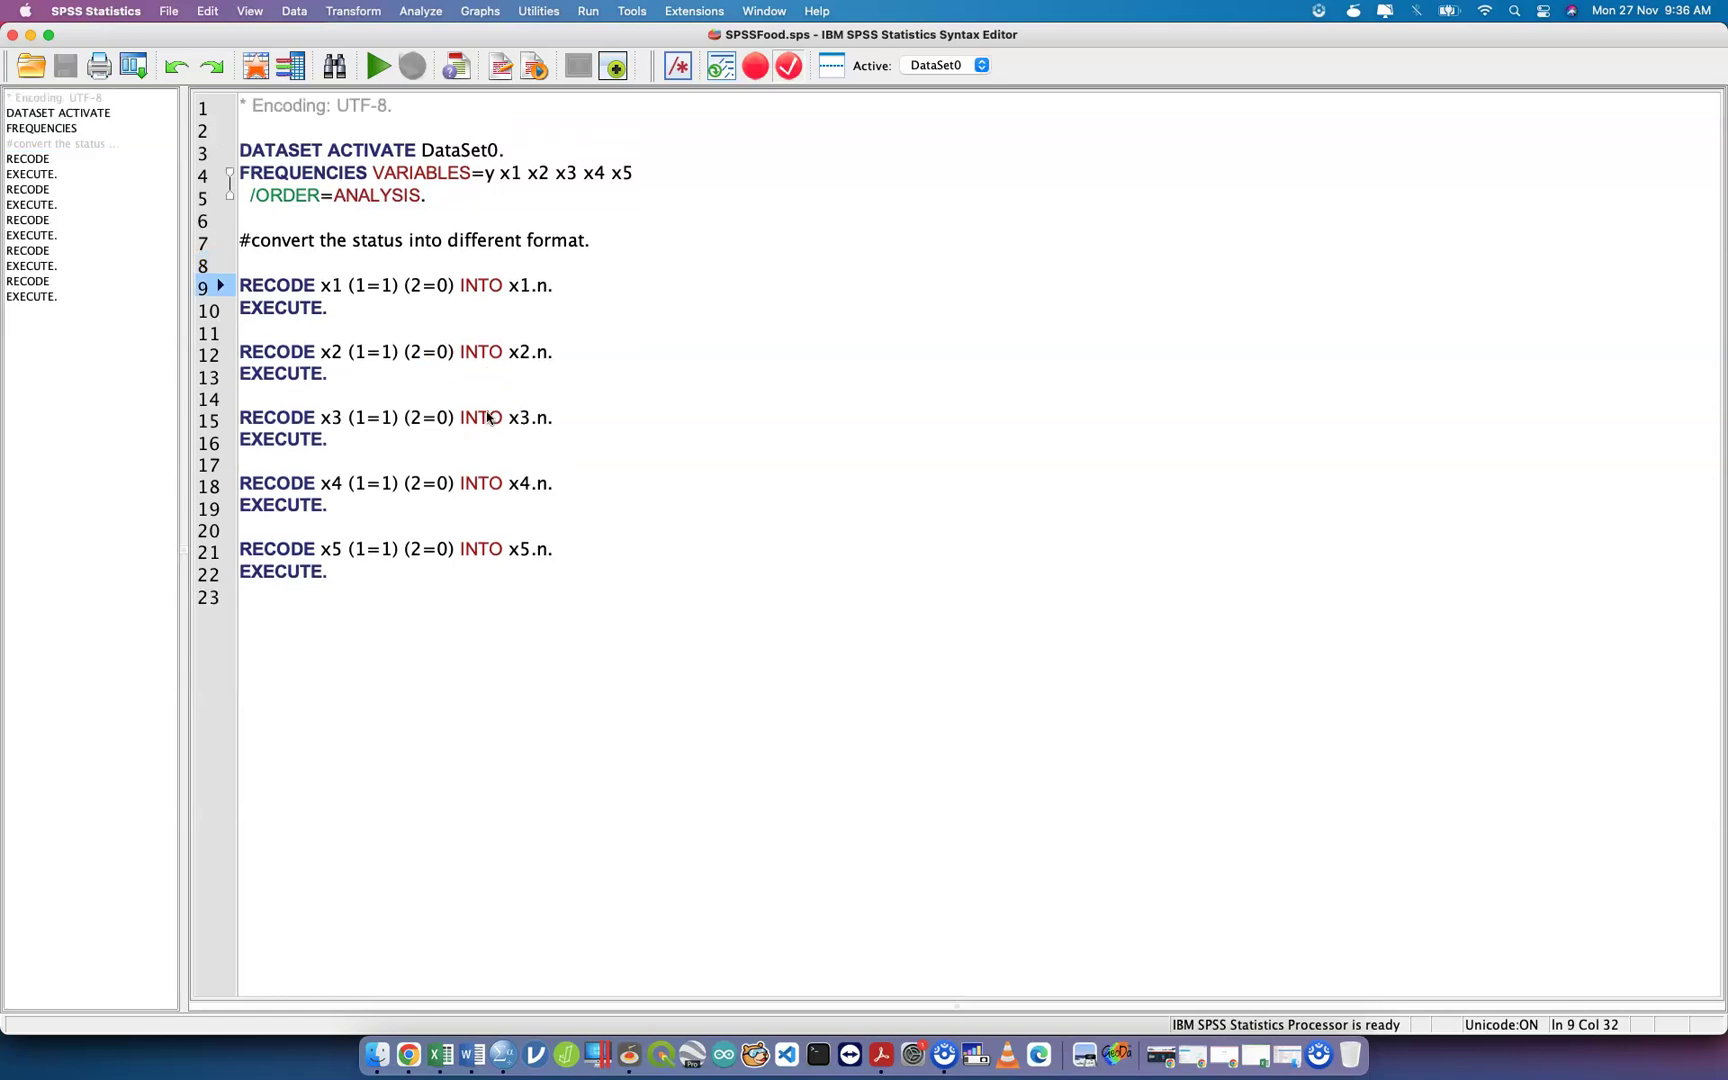
# Replace the # at the start of the description line with an asterisk to make it a comment.
pyautogui.click(251, 243)
pyautogui.press('BackSpace')
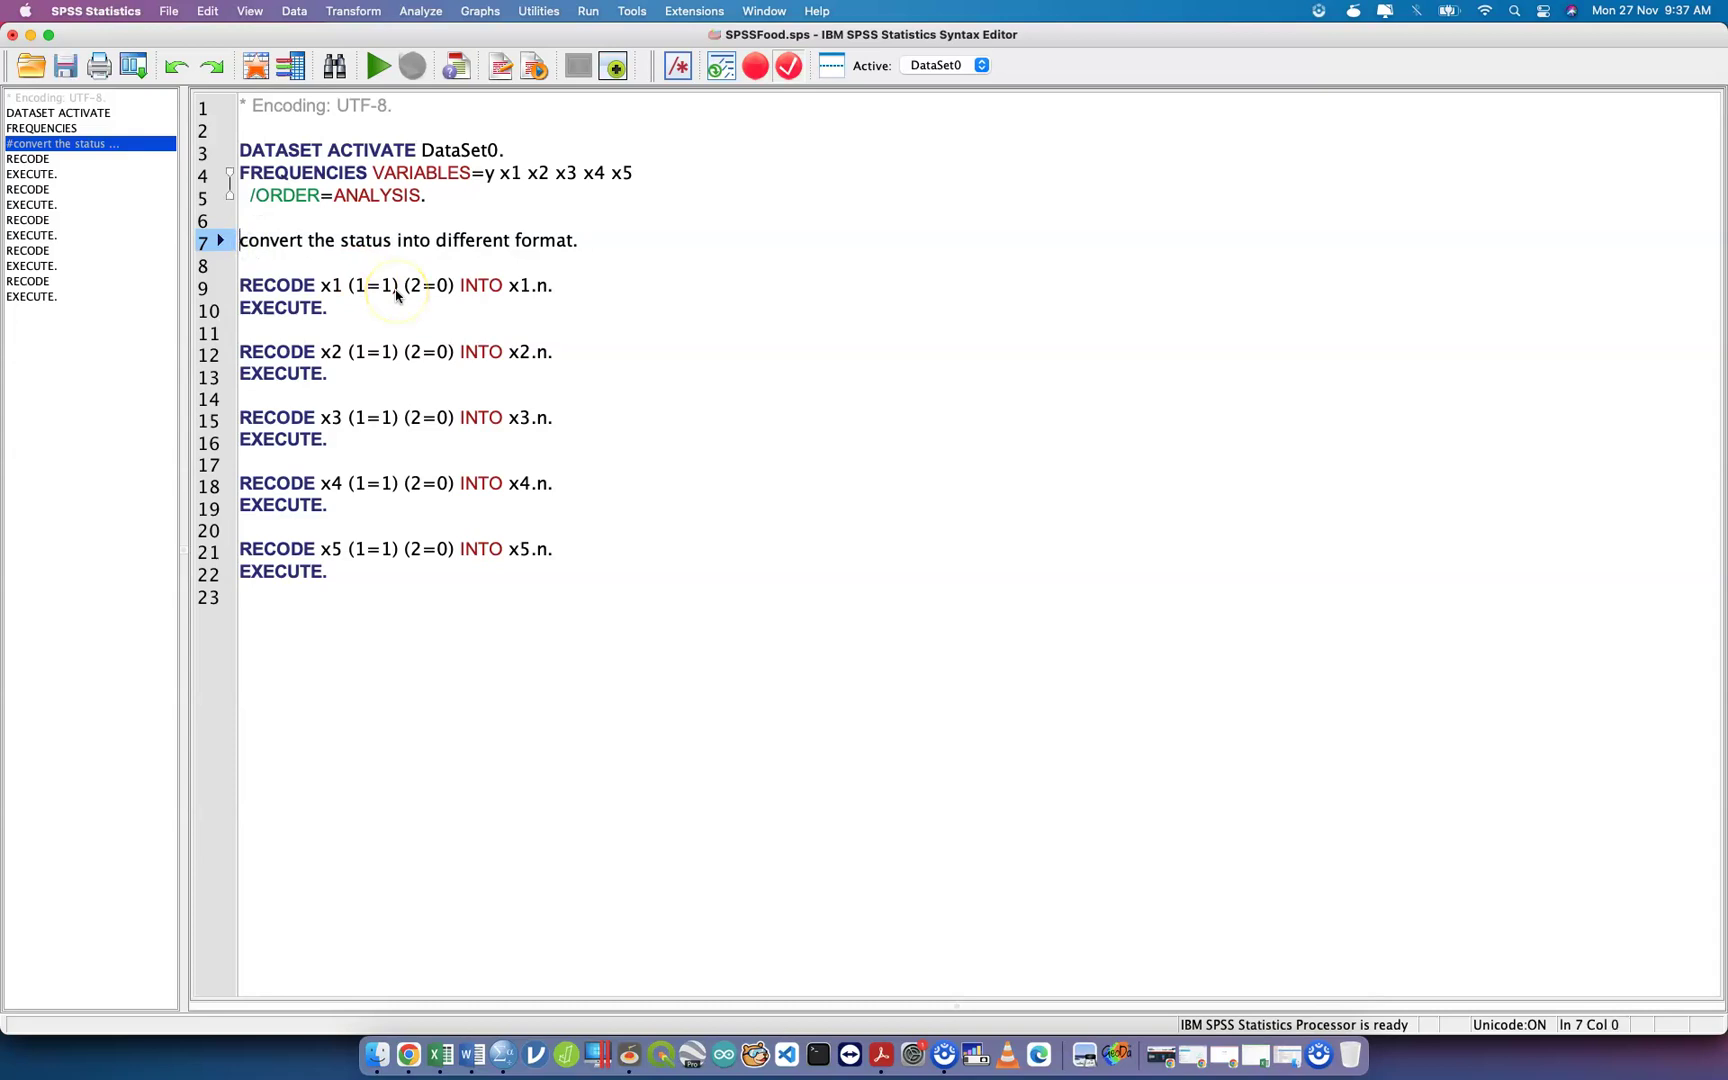
pyautogui.write('*')
pyautogui.click(588, 310)
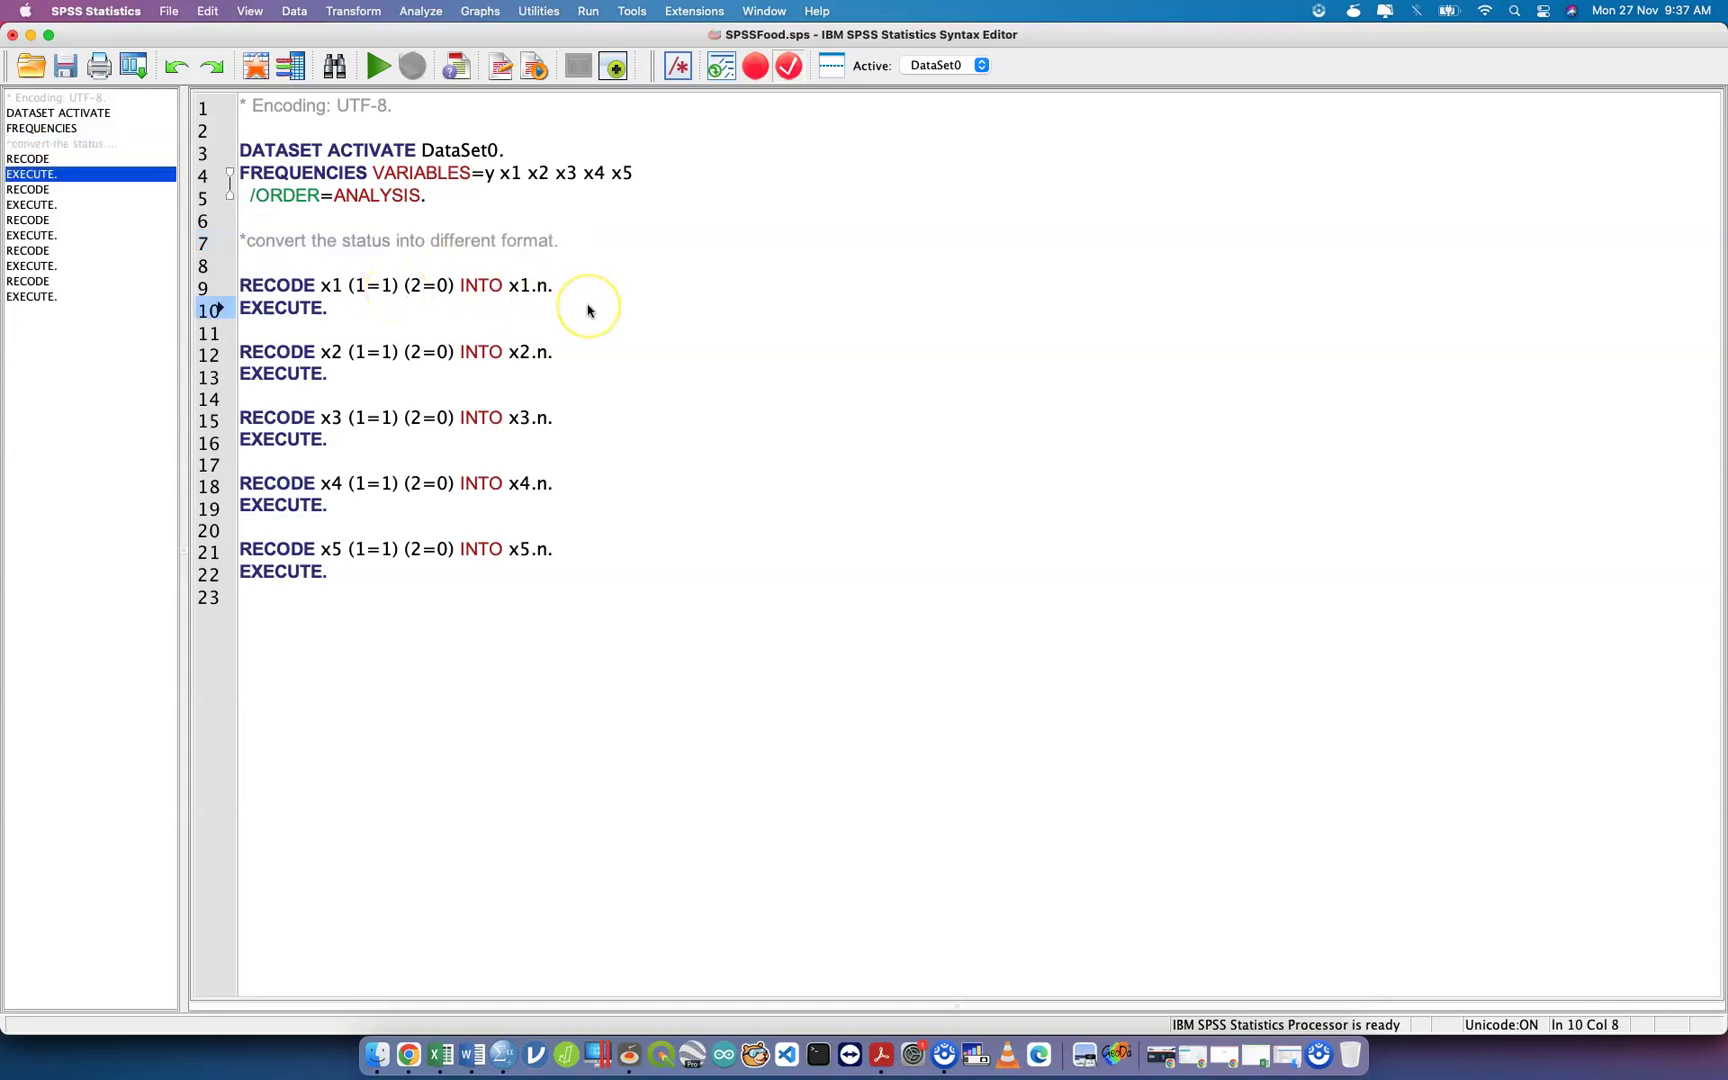
# Remove and retype the asterisk at the start of the comment line to compare the formatting.
pyautogui.click(571, 264)
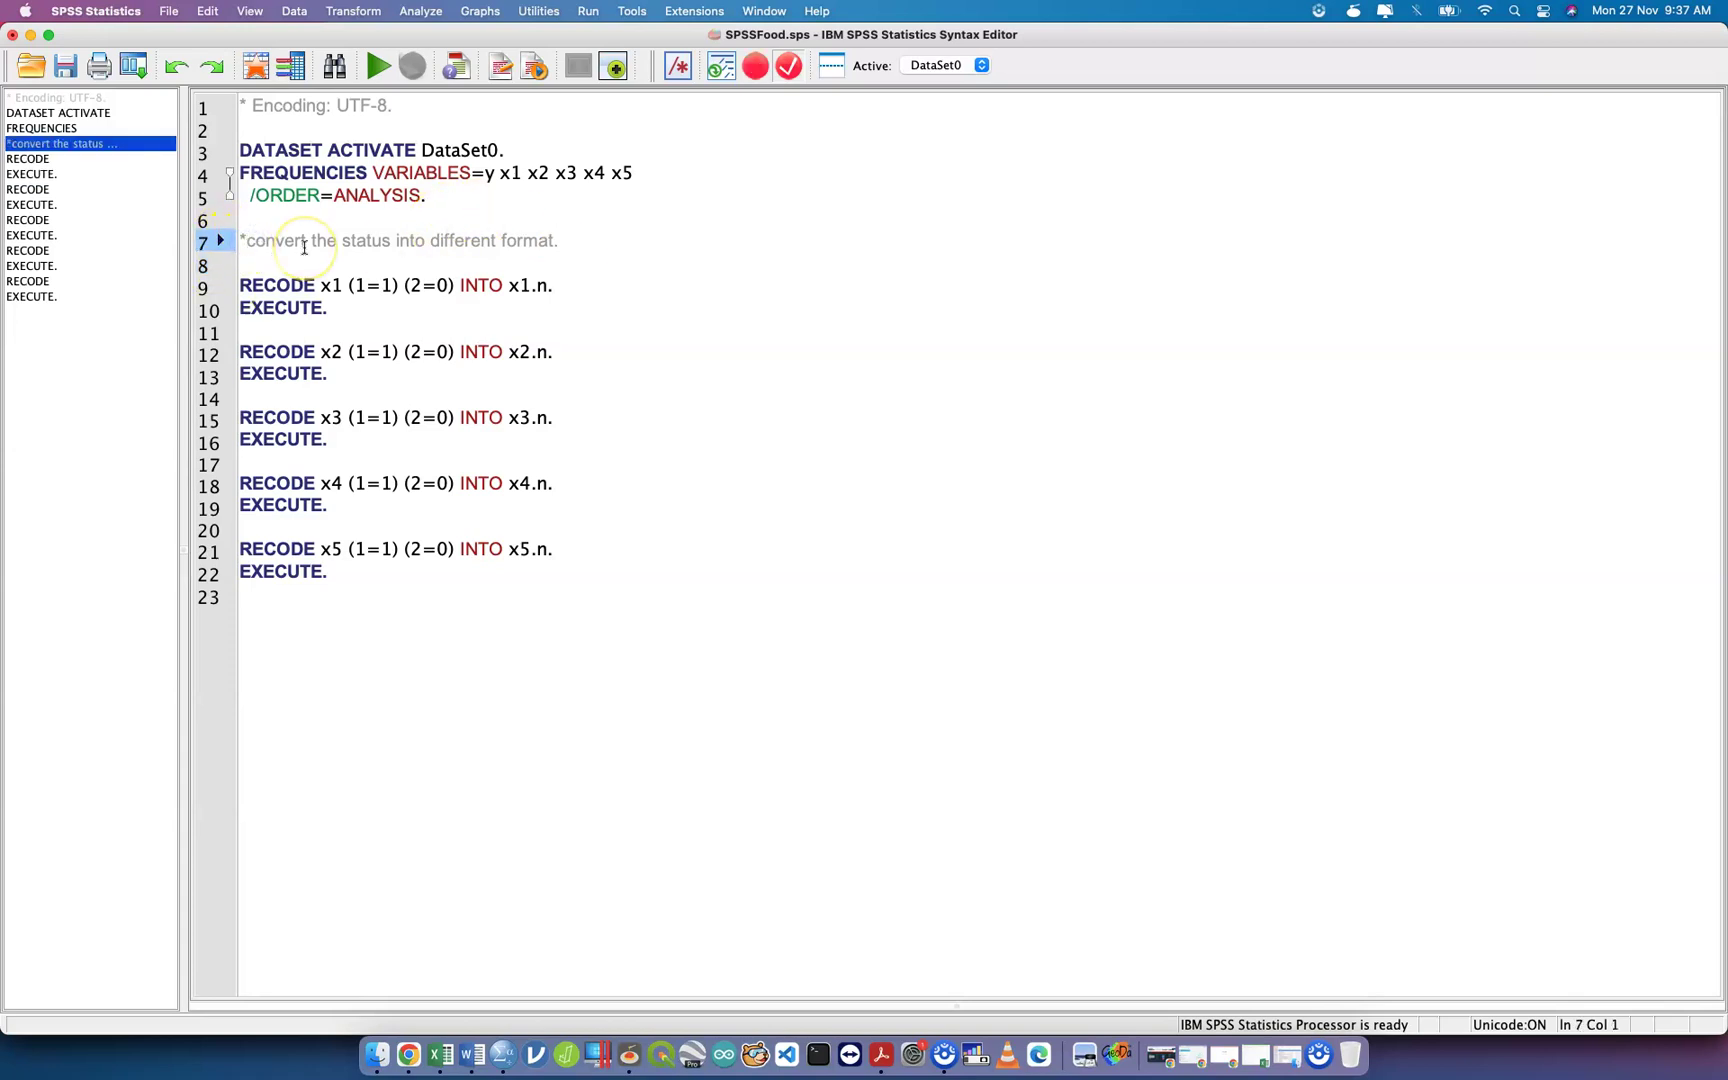
pyautogui.press('BackSpace')
pyautogui.write('*')
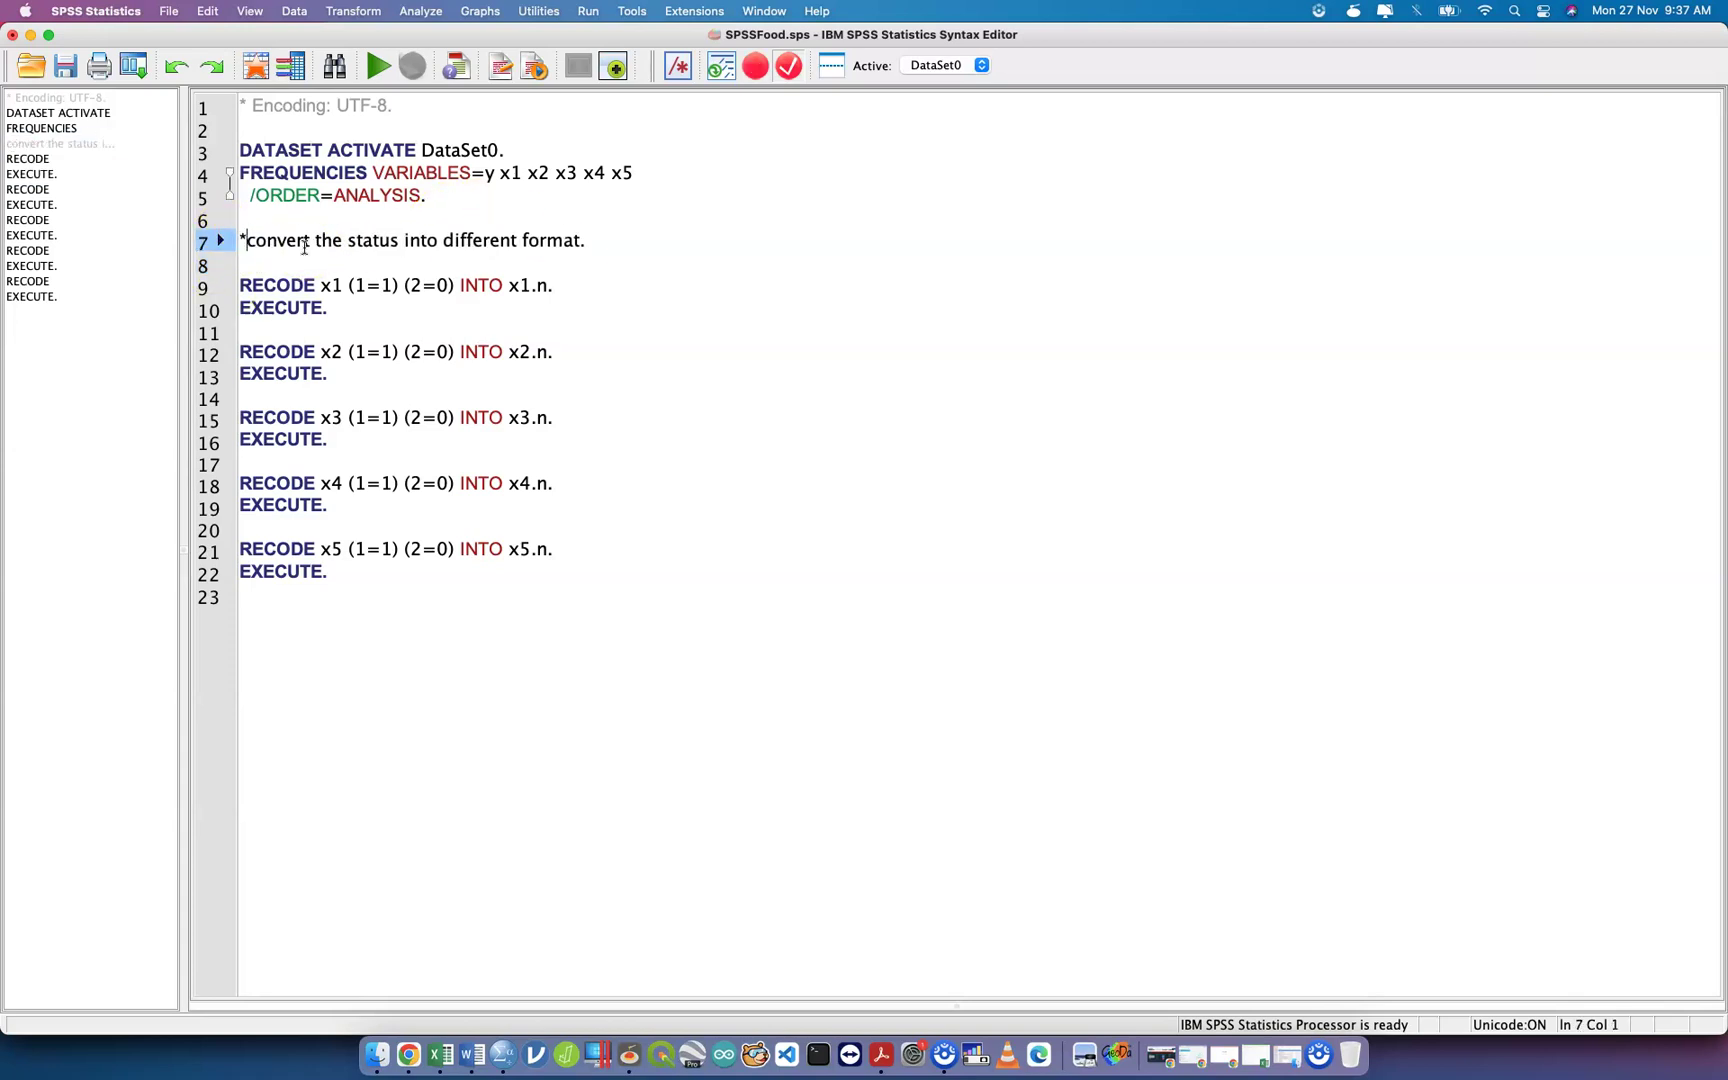
pyautogui.press('BackSpace')
pyautogui.write('*')
pyautogui.press('BackSpace')
pyautogui.write('*')
pyautogui.click(365, 258)
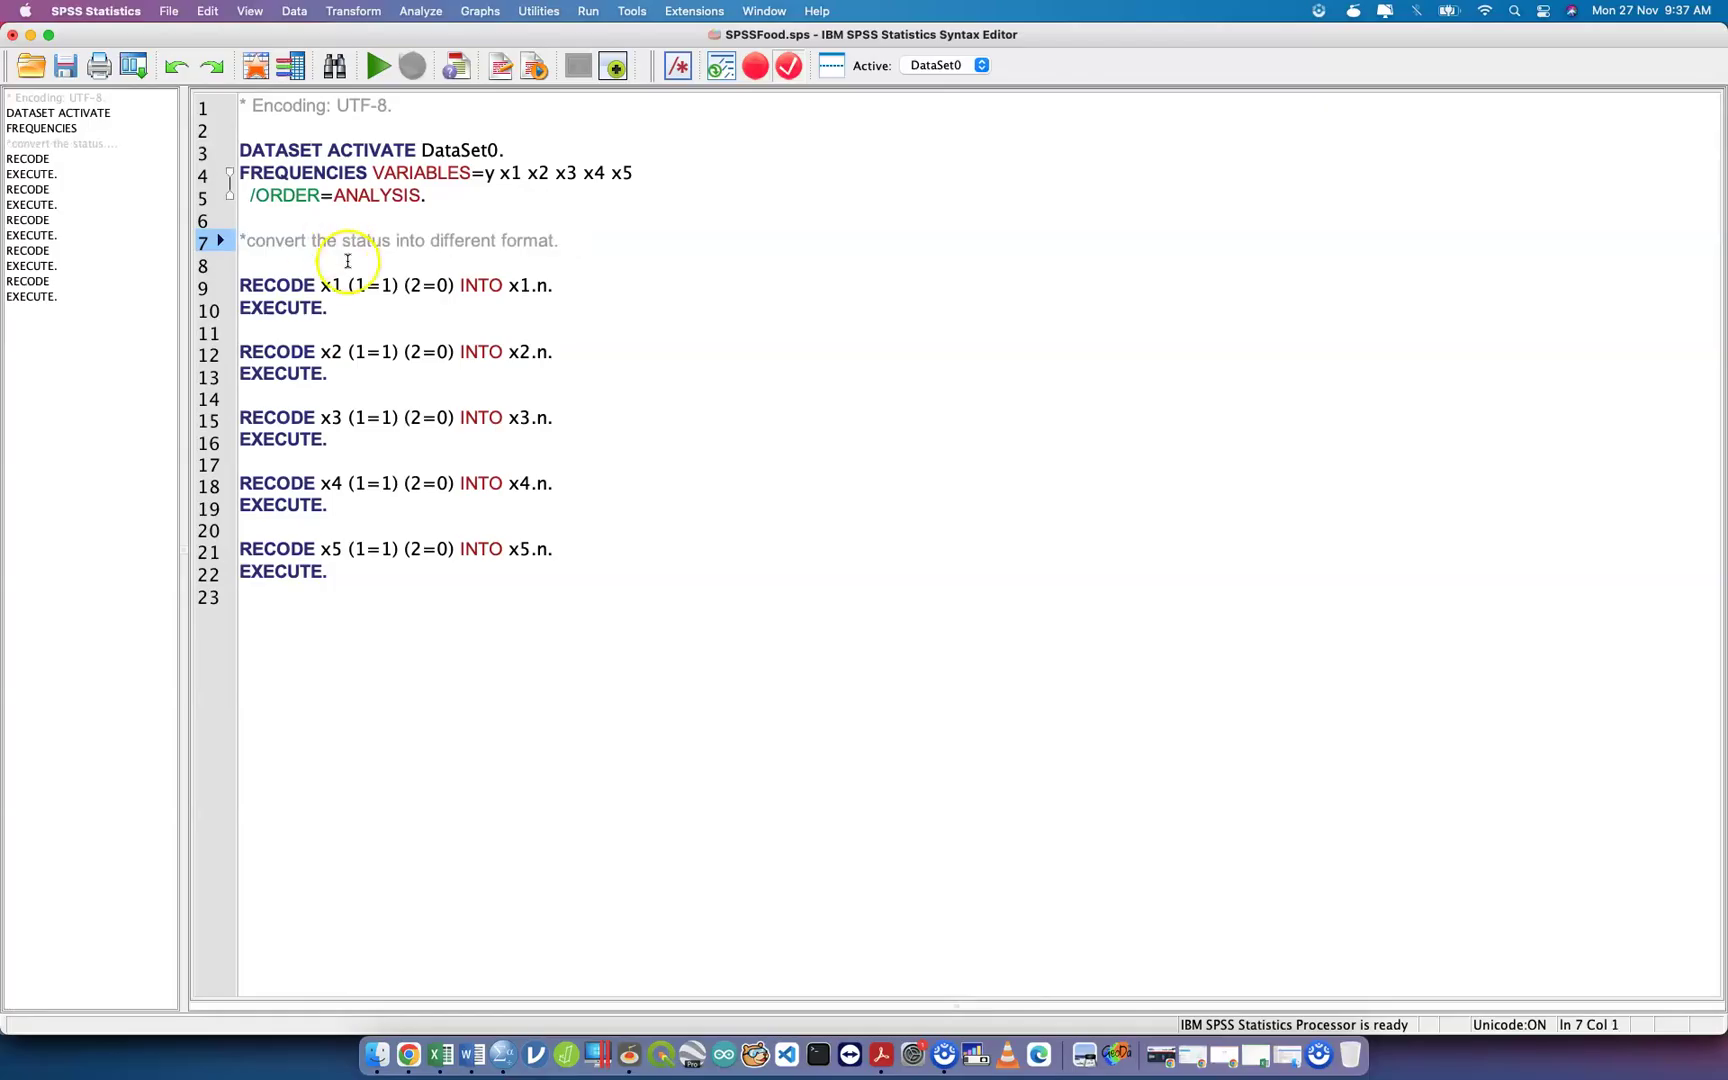
# Replace the period ending the comment with "/ convert 1/2 into 1 and 0".
pyautogui.click(586, 232)
pyautogui.write('/ ')
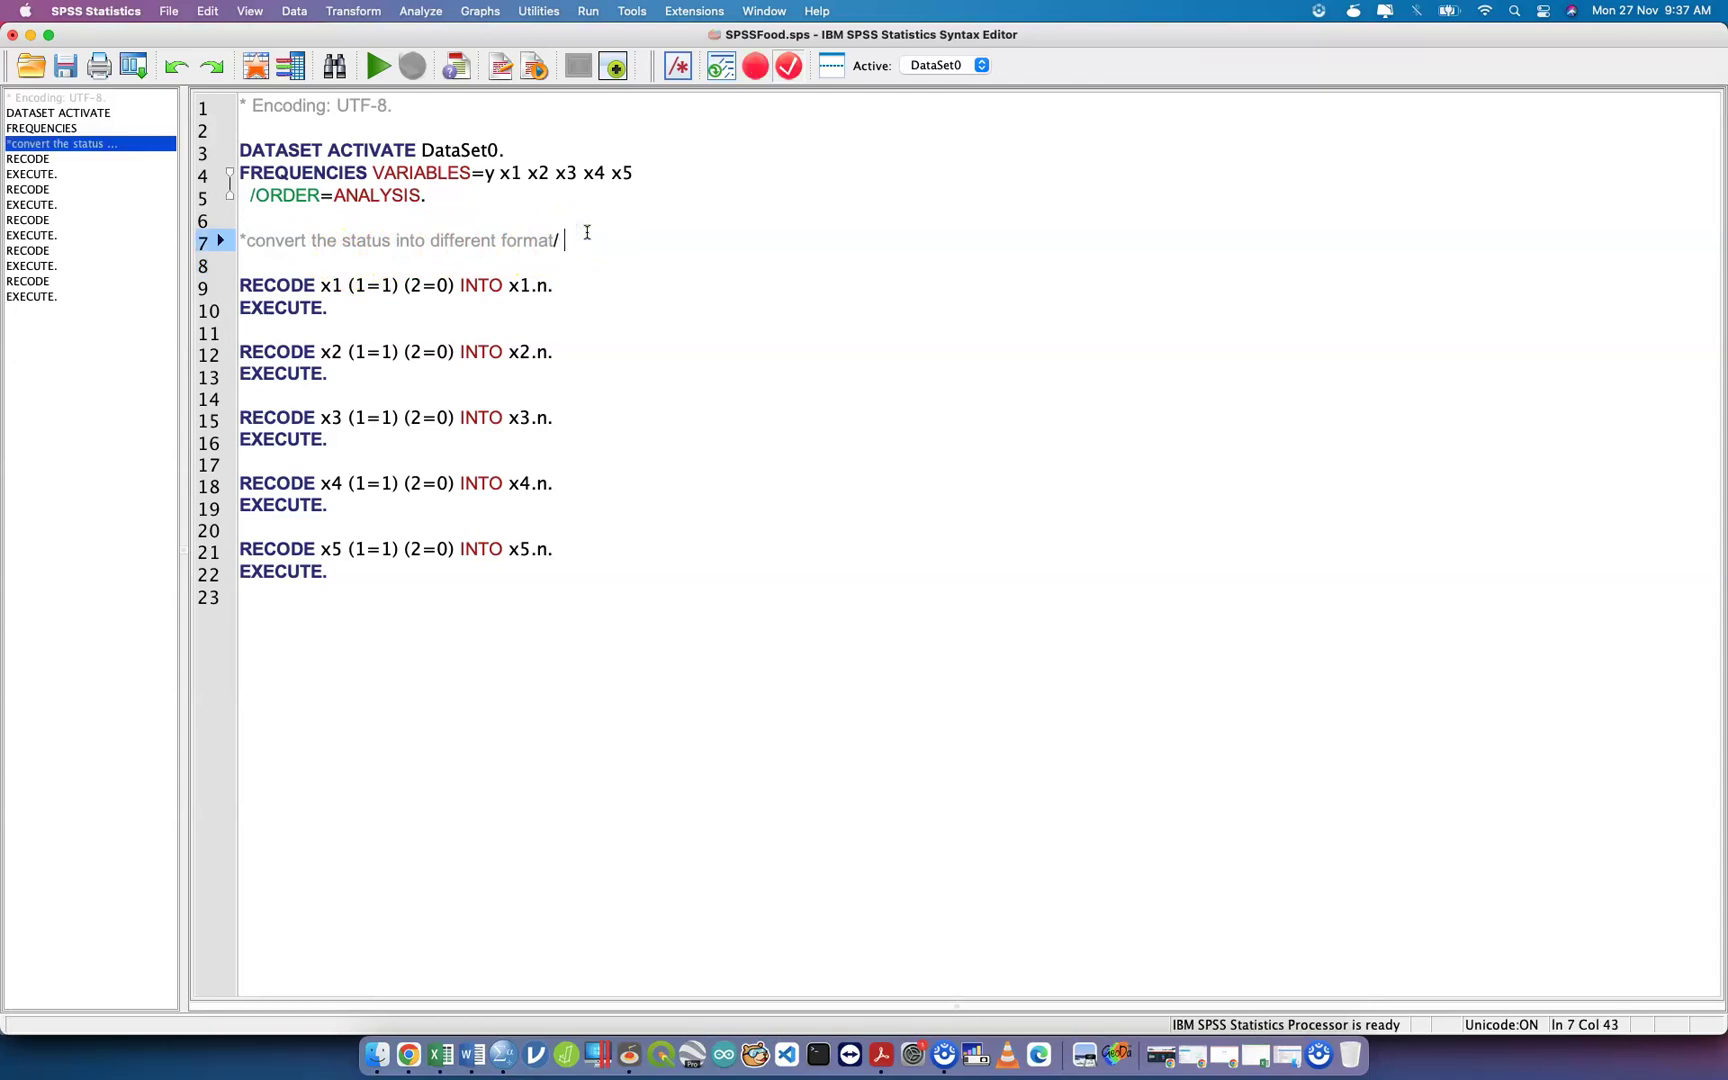
pyautogui.write('convert')
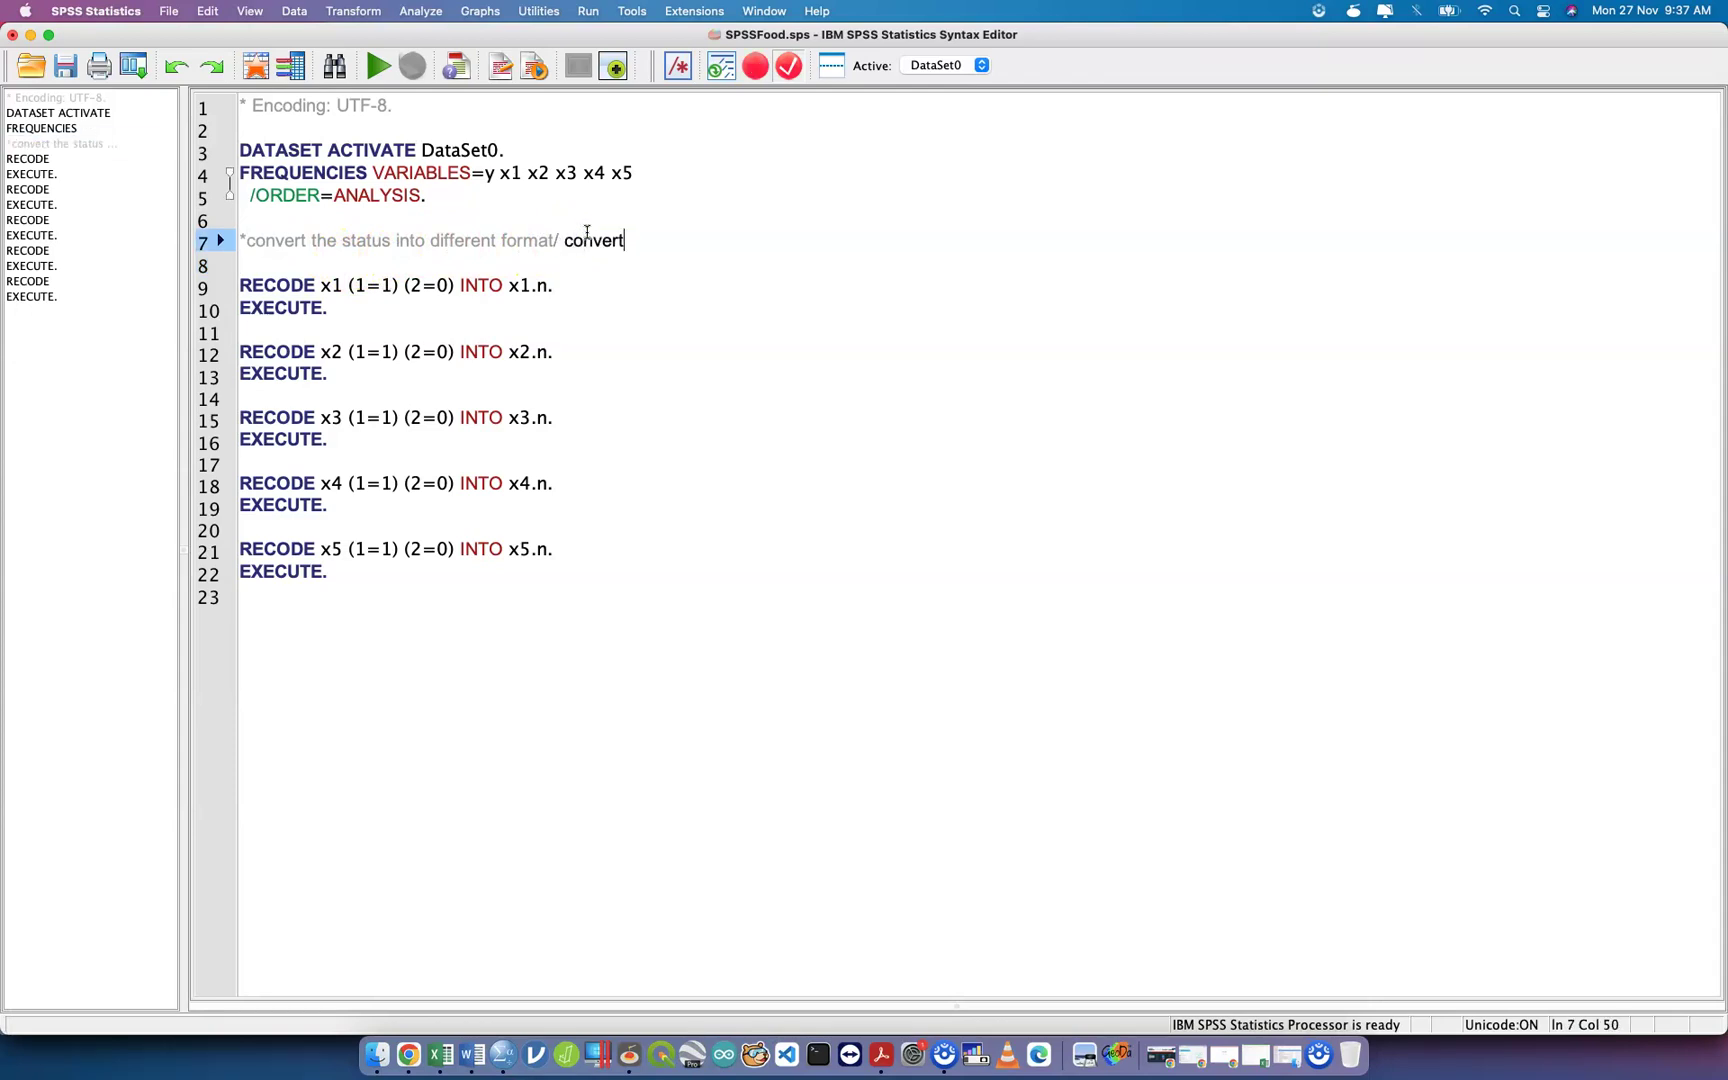
pyautogui.write(' 1/2 into 1 ')
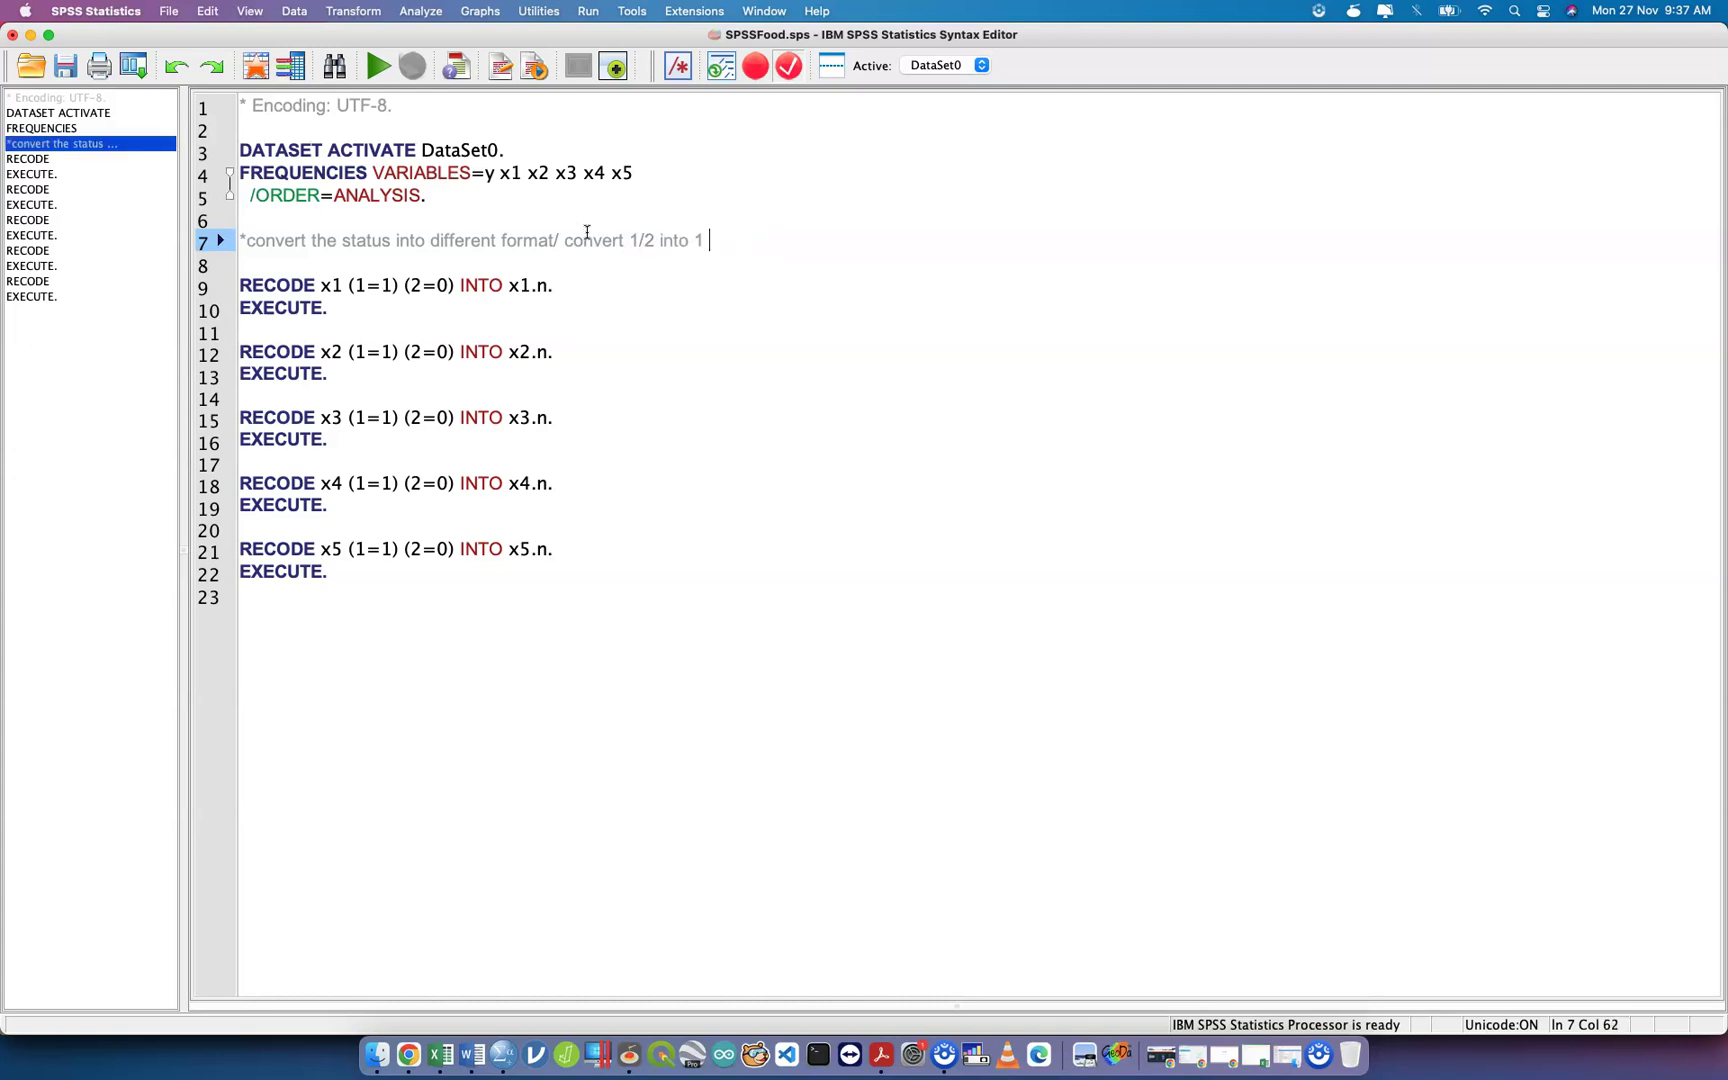
pyautogui.write('and 0')
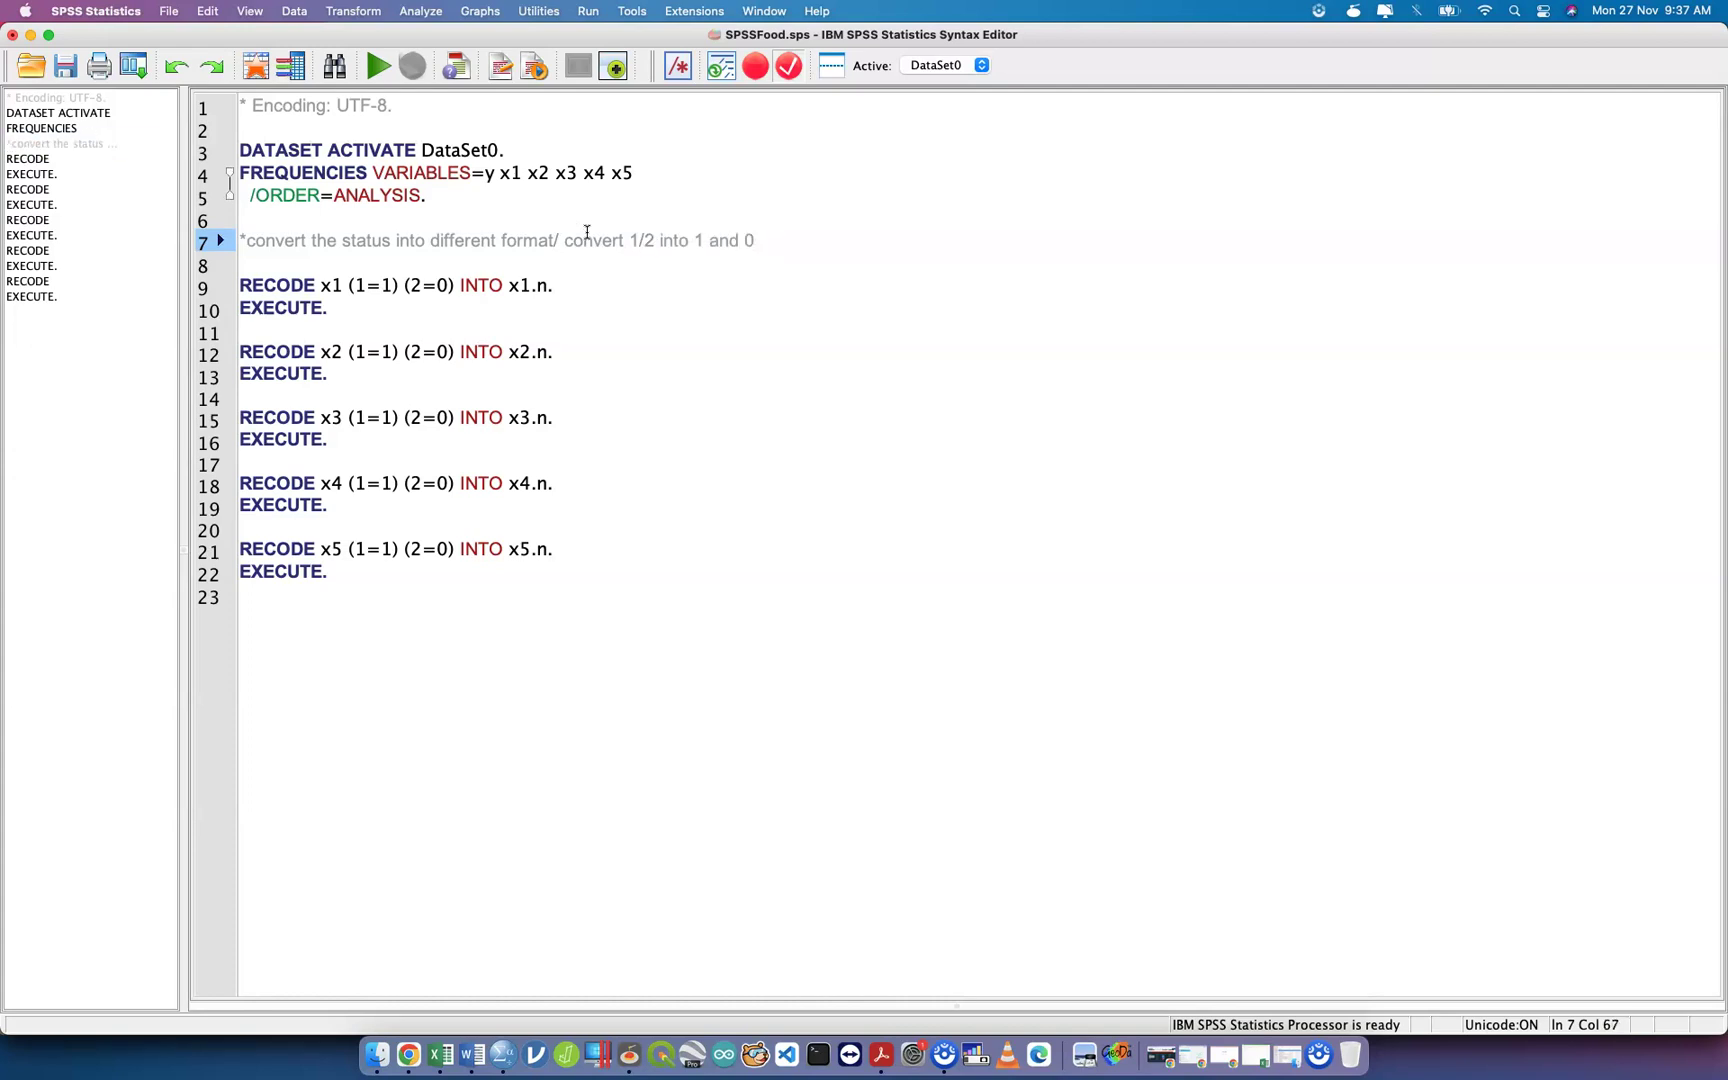
pyautogui.tripleClick(513, 241)
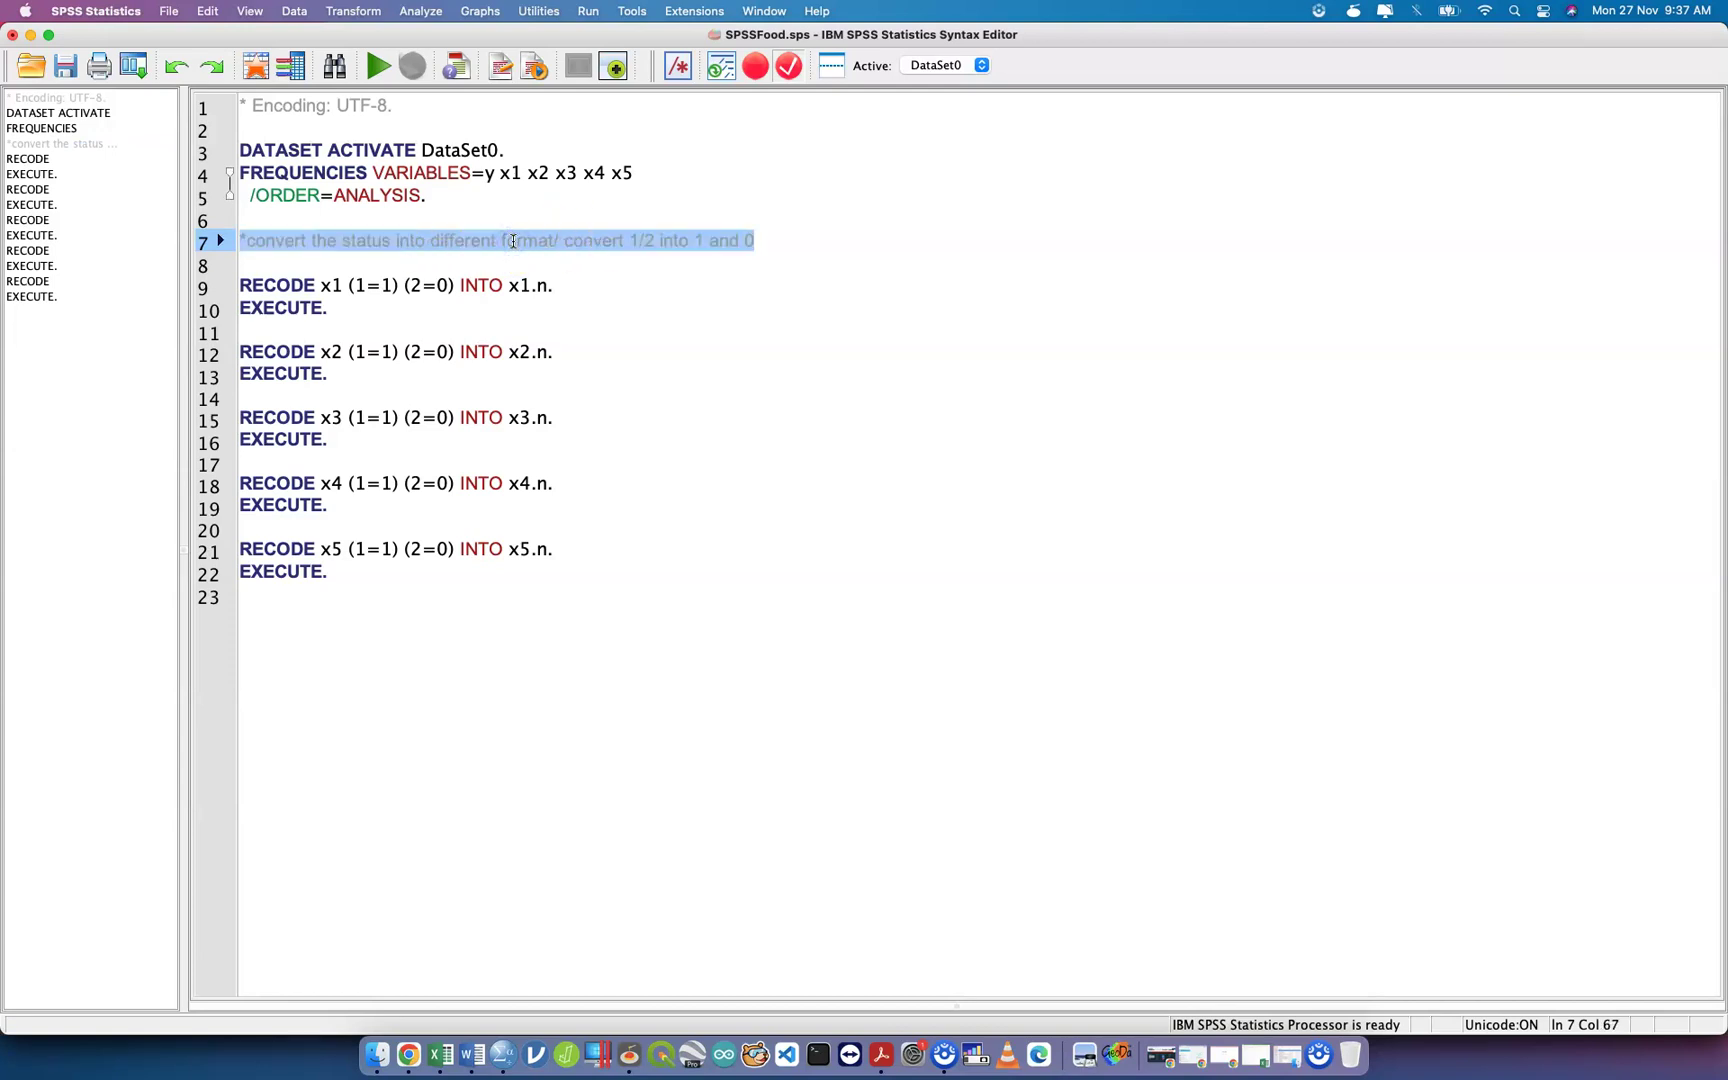
pyautogui.moveTo(513, 241); pyautogui.dragTo(283, 256)
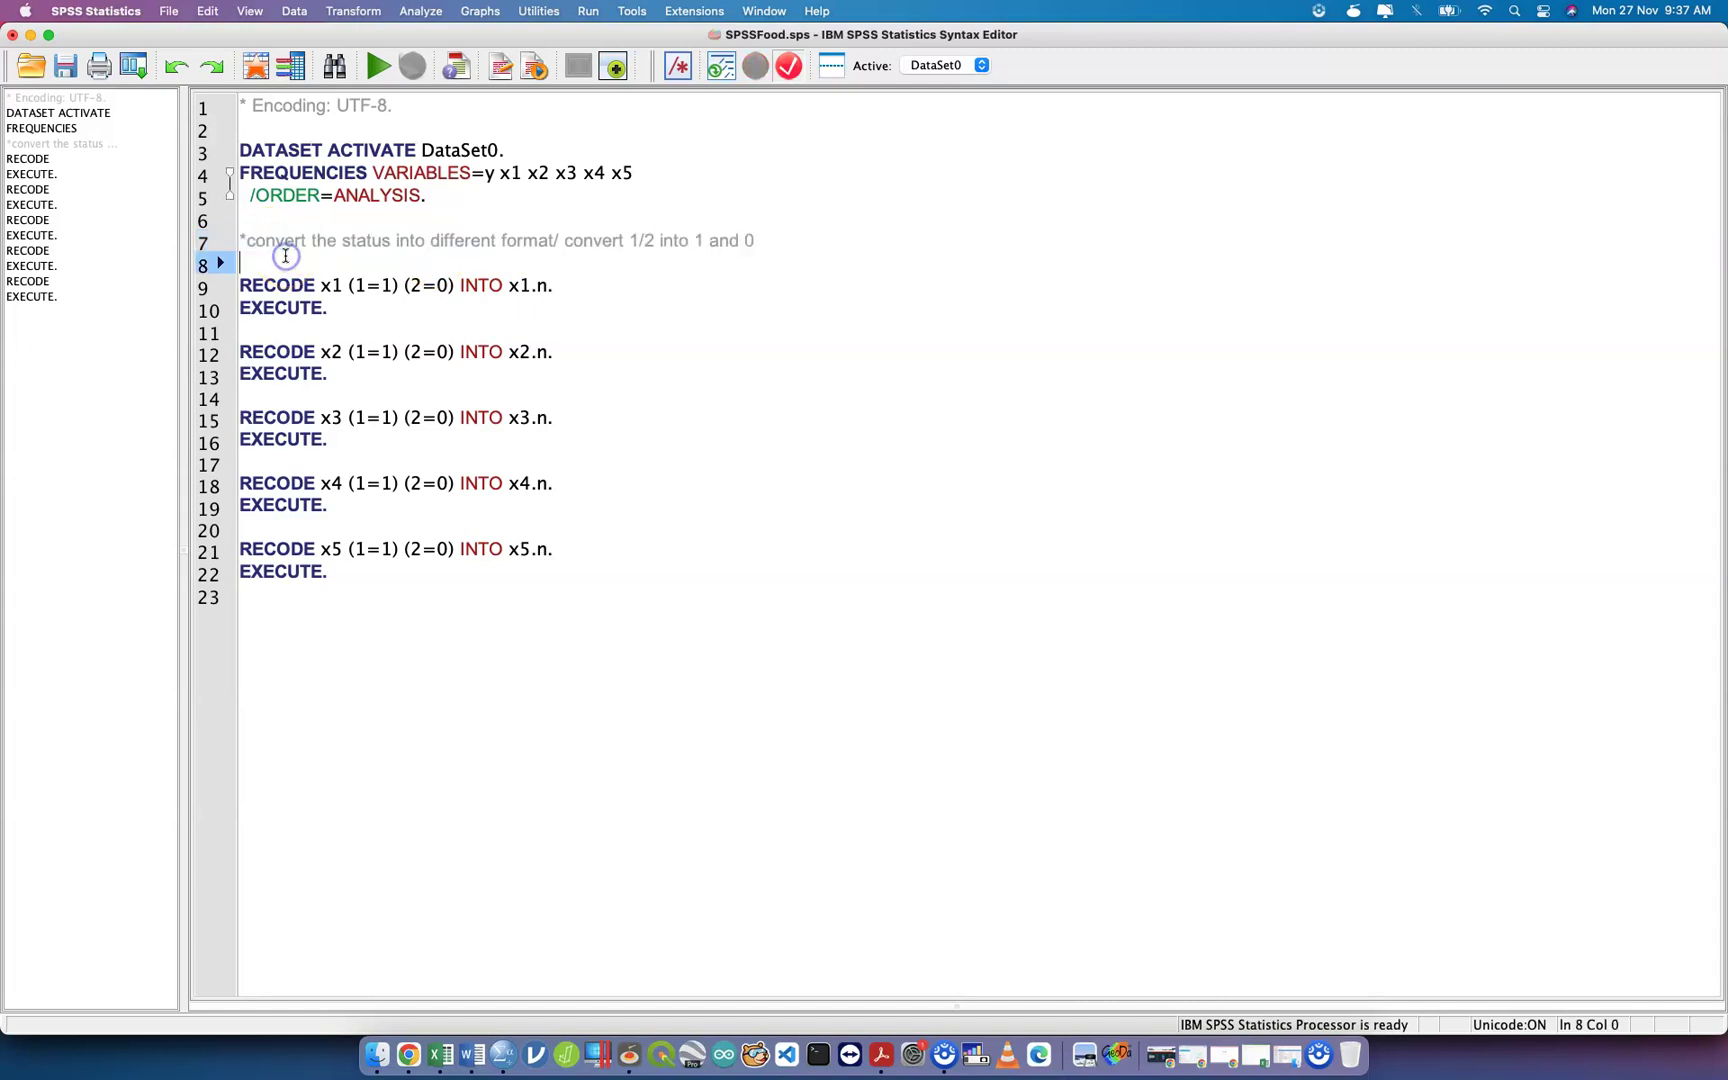
# Remove and reinsert the blank line between the comment and the RECODE x1 command to compare the formatting.
pyautogui.press('BackSpace')
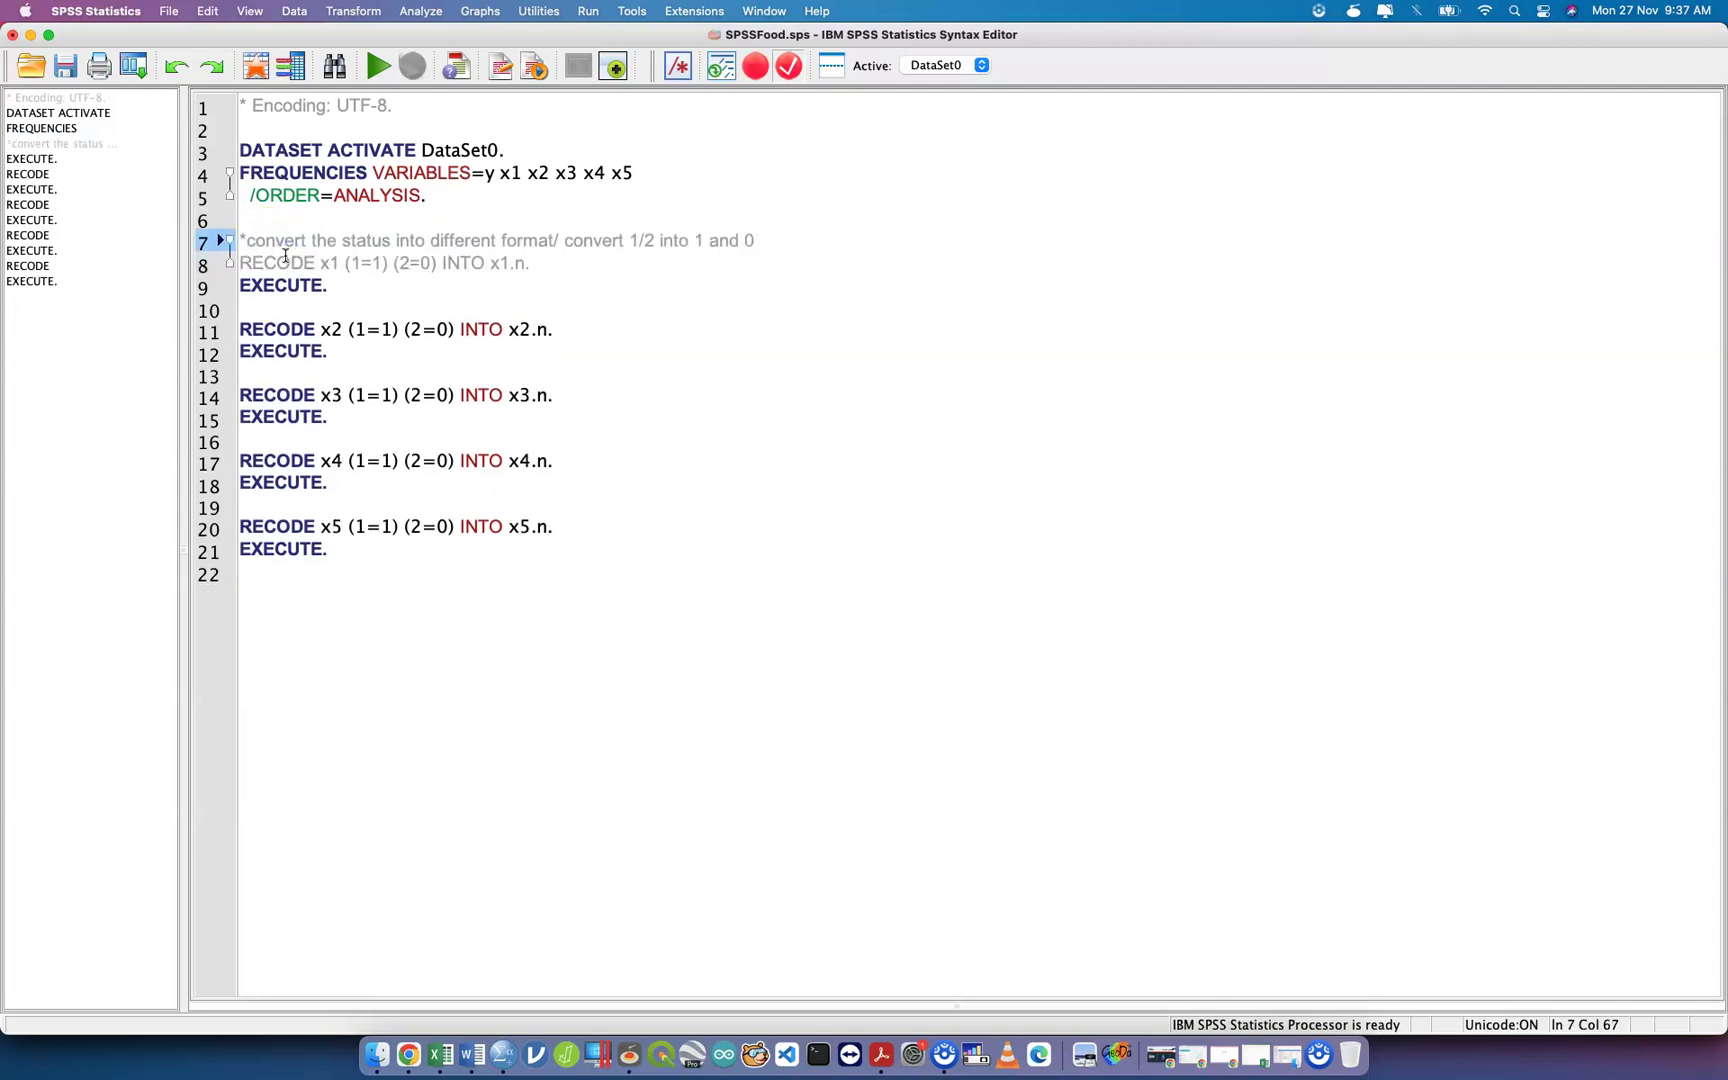
pyautogui.press('Right')
pyautogui.press('Return')
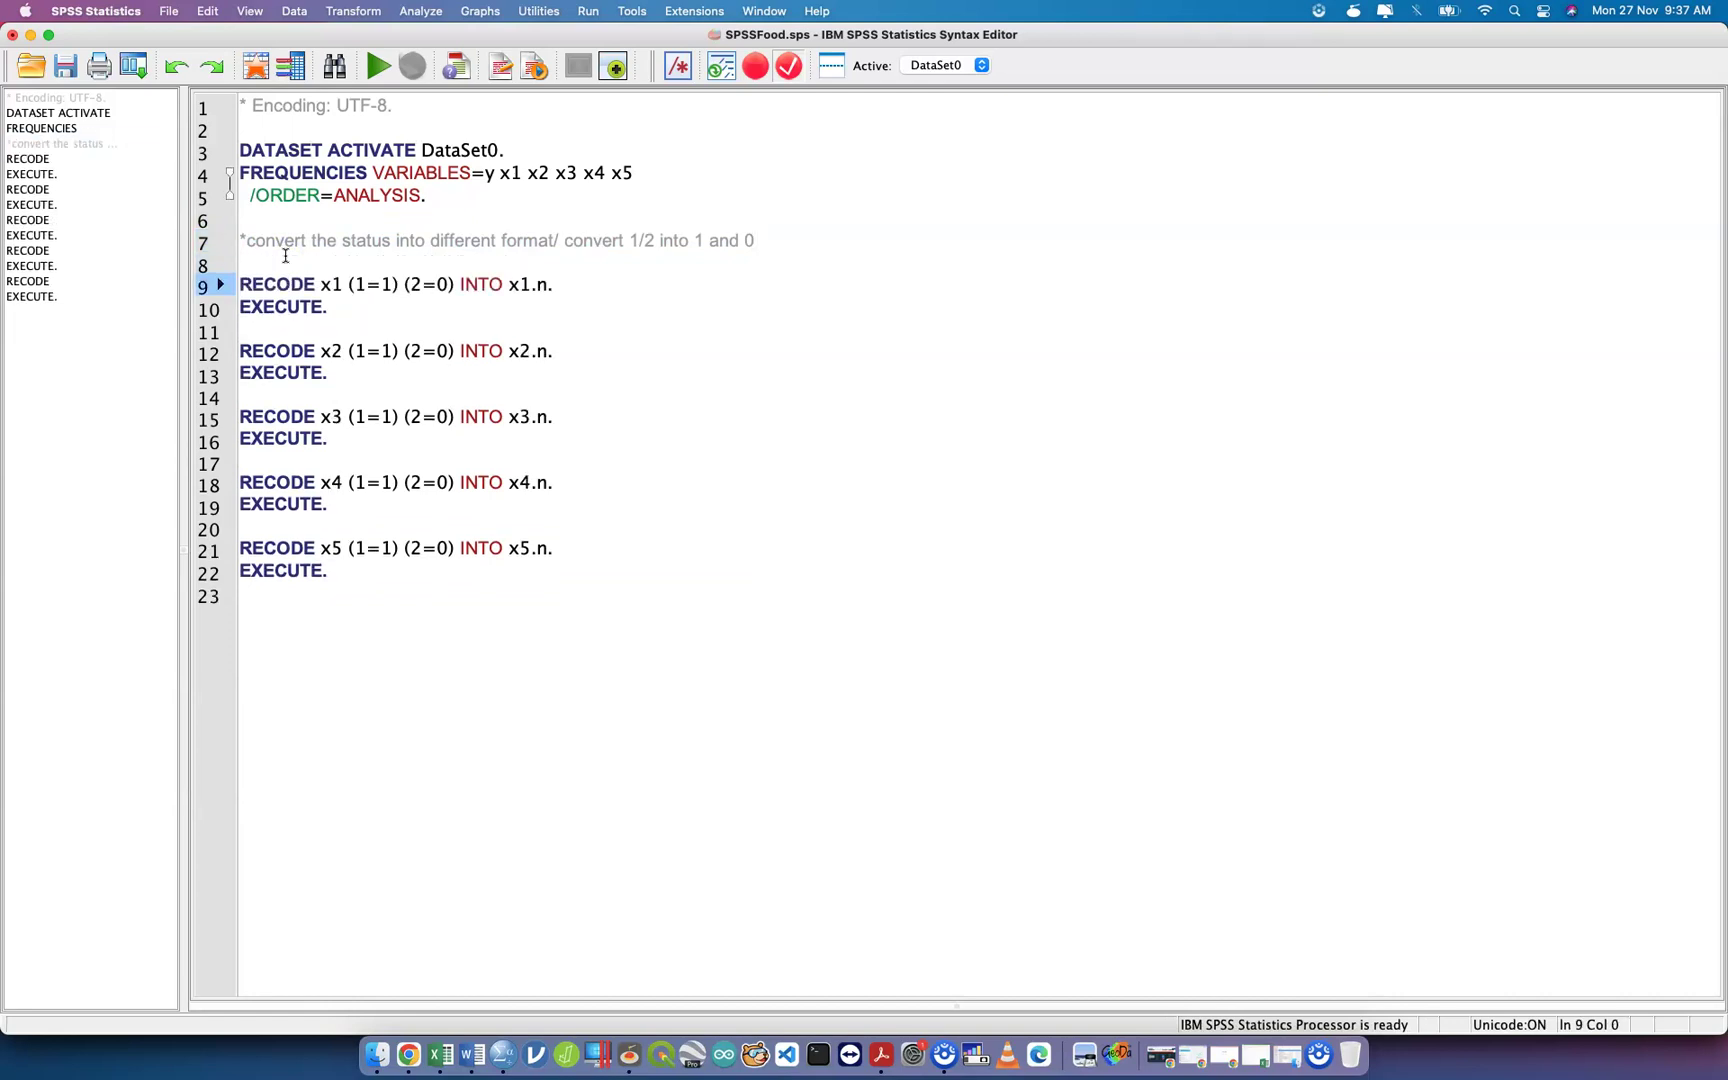
# Delete the RECODE and EXECUTE lines for x2 through x5 from the syntax.
pyautogui.click(60, 160)
pyautogui.click(262, 290)
pyautogui.click(370, 567)
pyautogui.keyDown('shift'); pyautogui.click(293, 420); pyautogui.keyUp('shift')
pyautogui.keyDown('shift'); pyautogui.click(234, 338); pyautogui.keyUp('shift')
pyautogui.press('BackSpace')
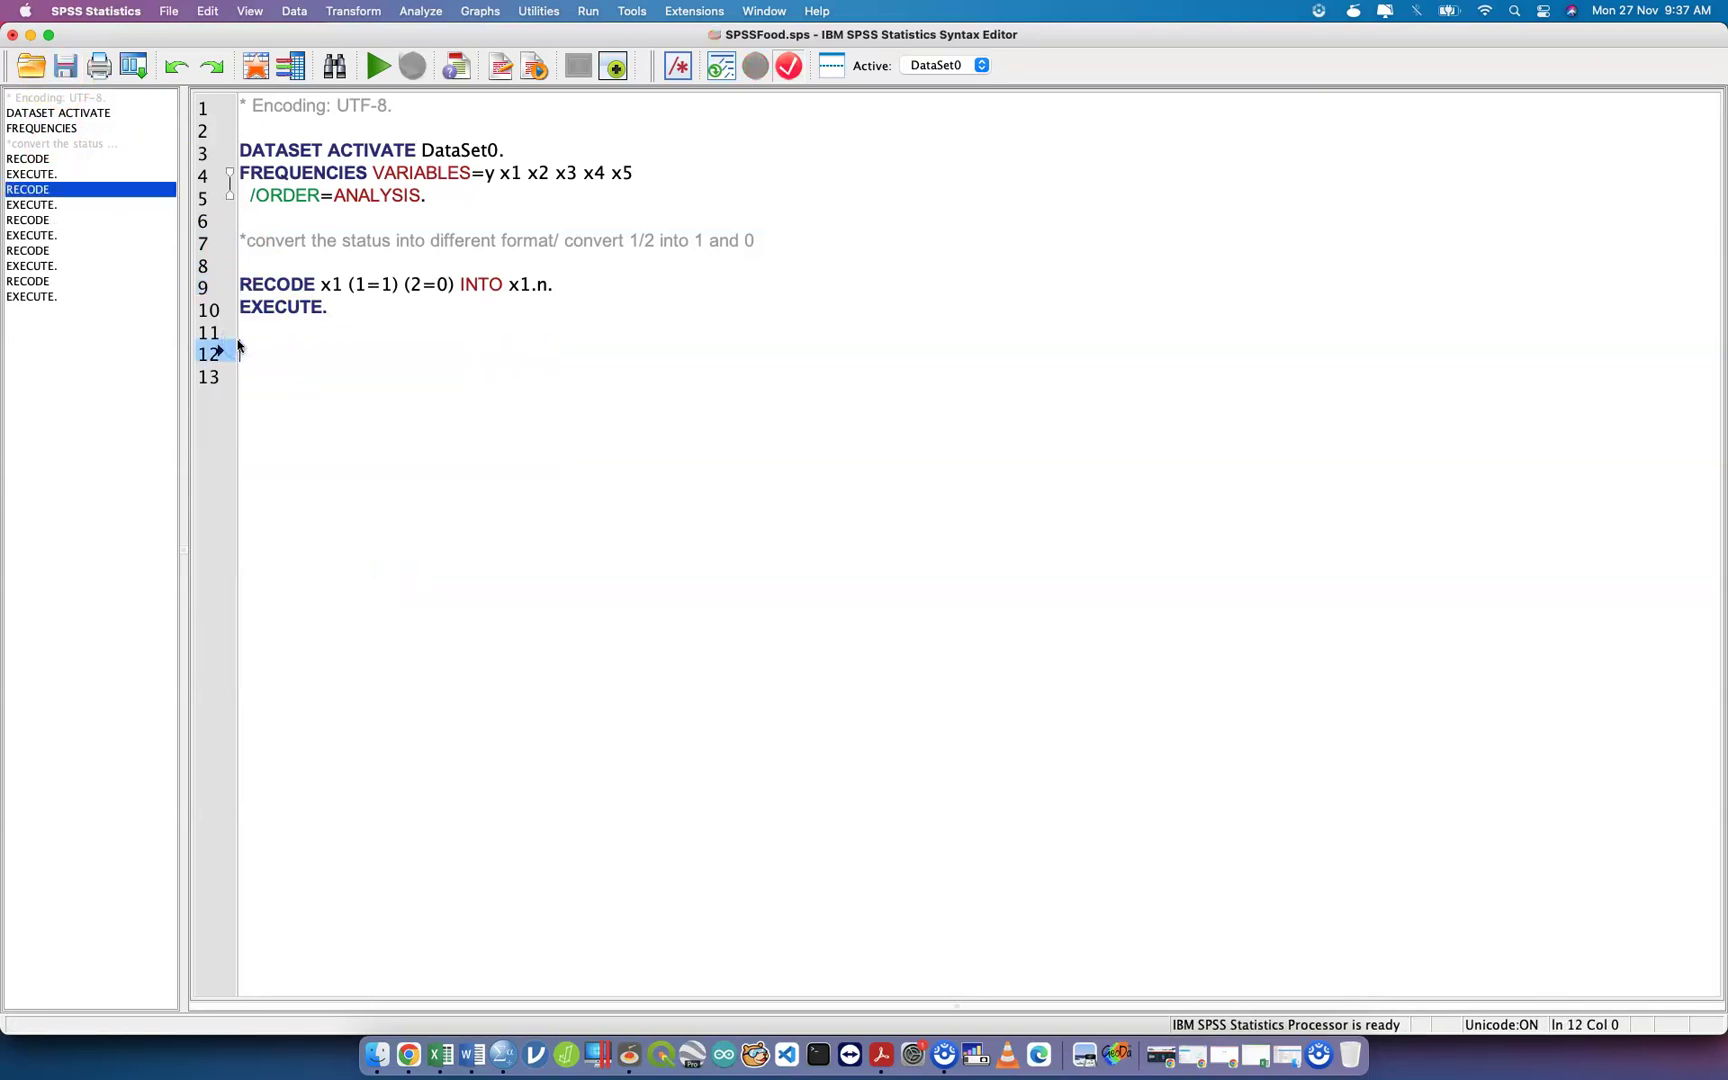
pyautogui.press('BackSpace')
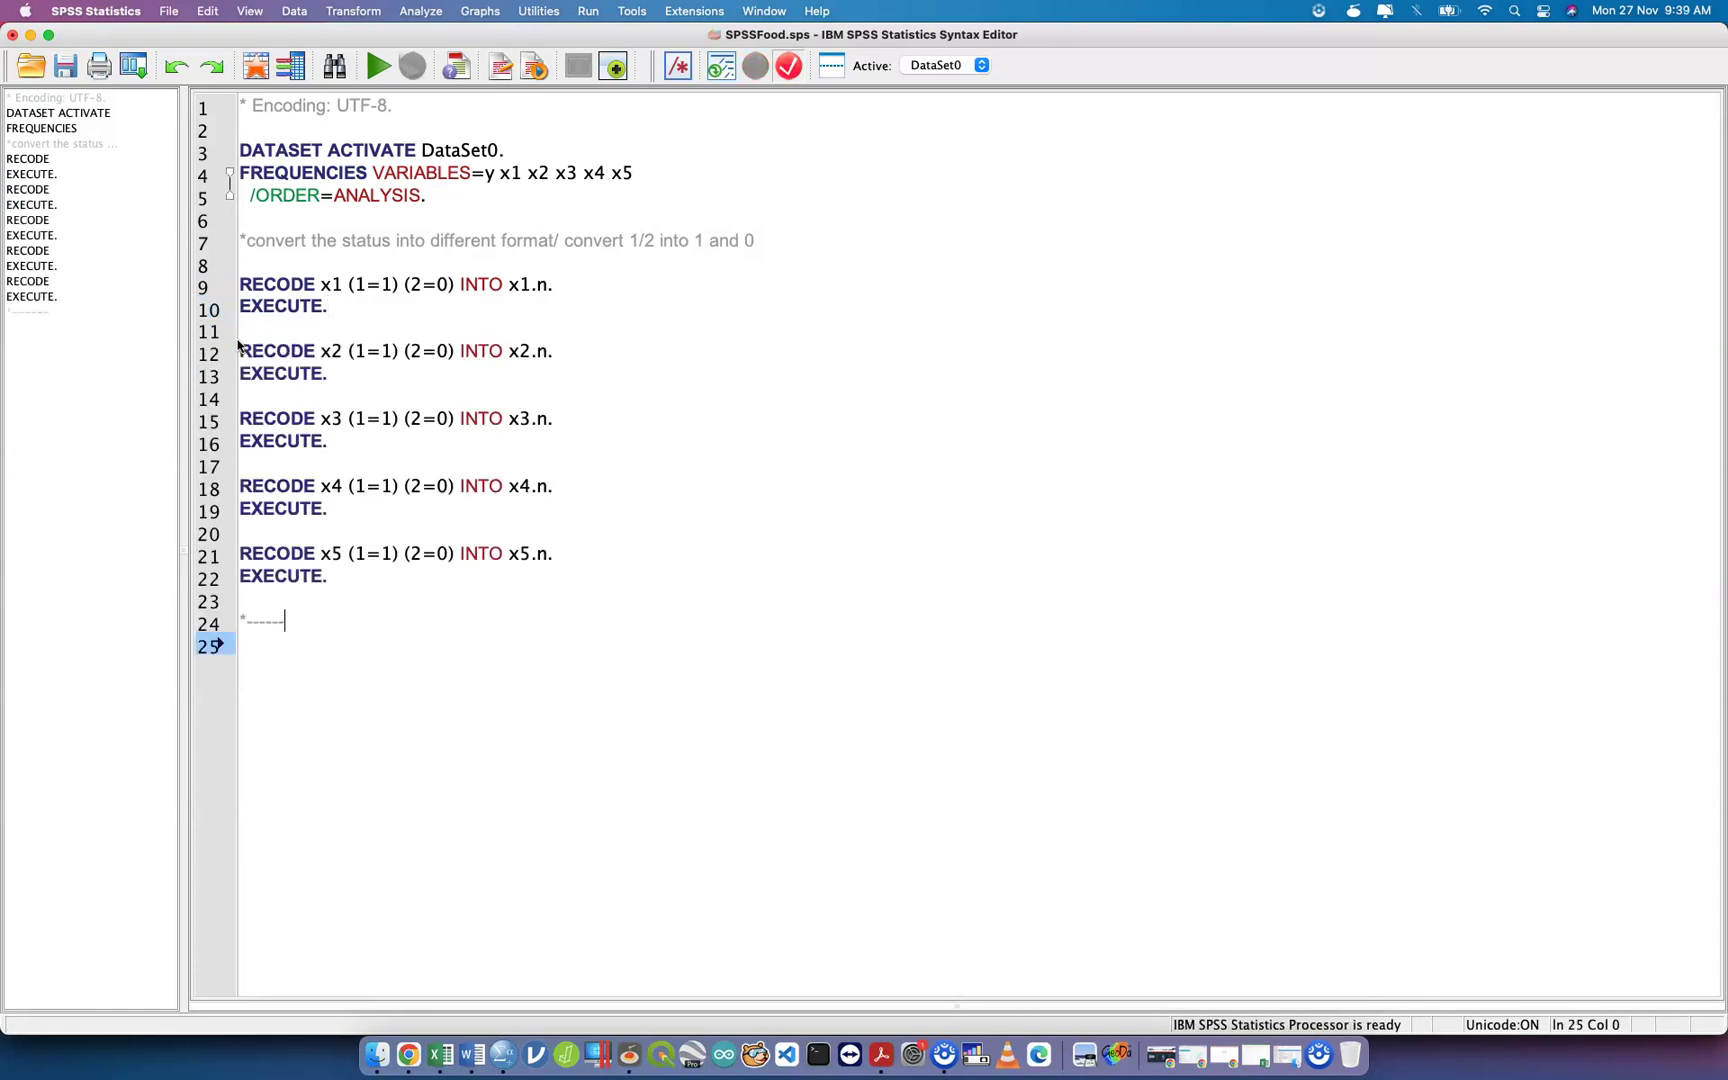
# Run the five RECODE commands that turn x1 to x5 into x1.n to x5.n.
pyautogui.moveTo(318, 565); pyautogui.dragTo(199, 289)
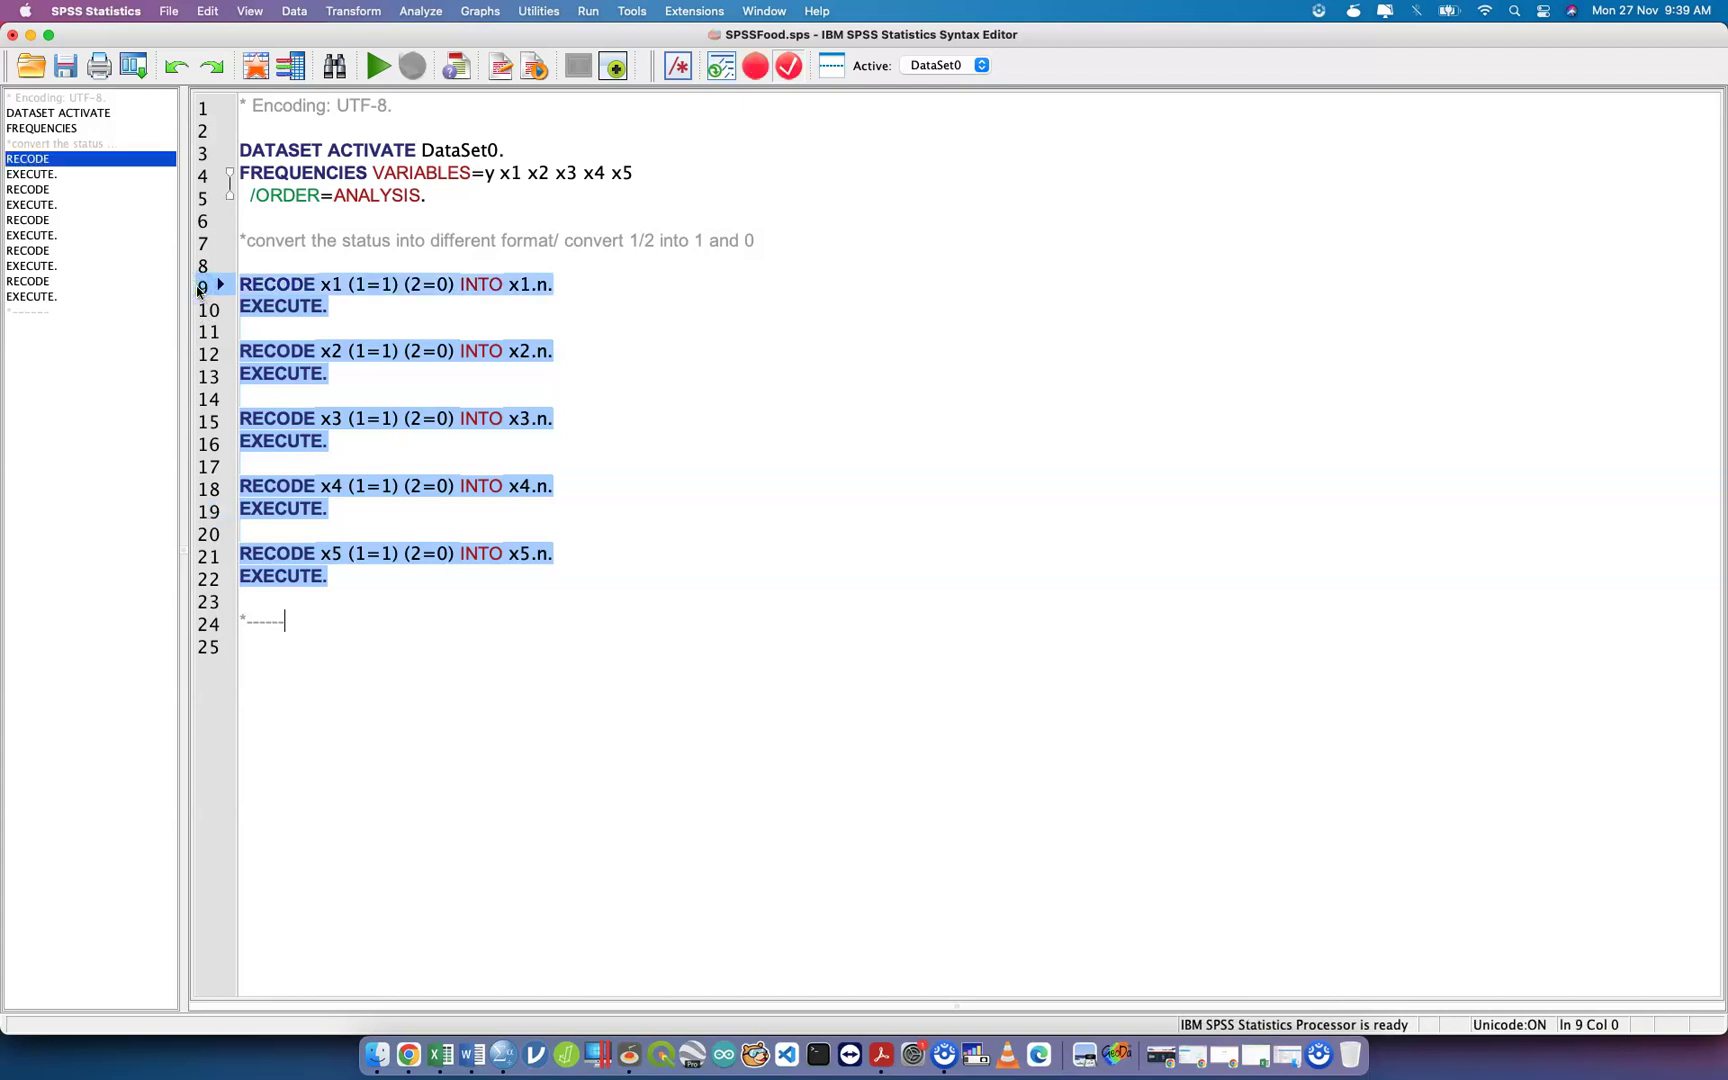
pyautogui.click(378, 67)
pyautogui.click(378, 68)
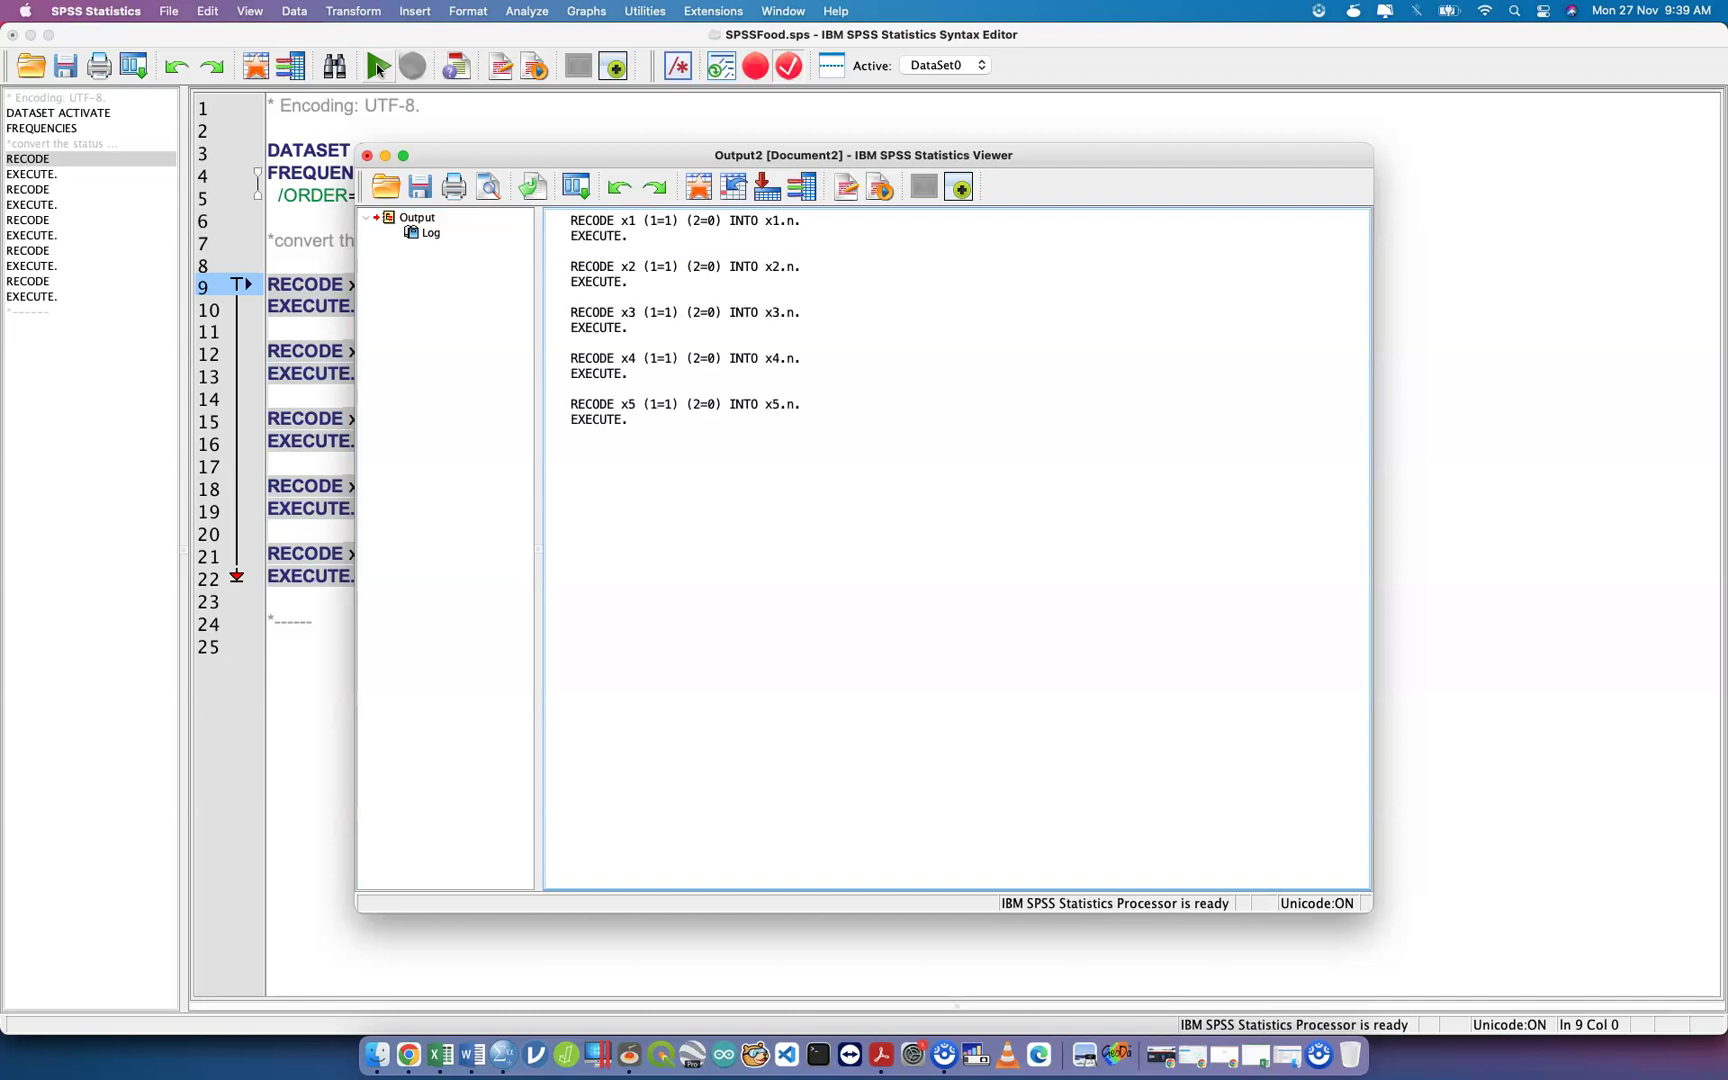
# Check the output log and examine the x1.n to x5.n columns in the food dataset.
pyautogui.click(584, 386)
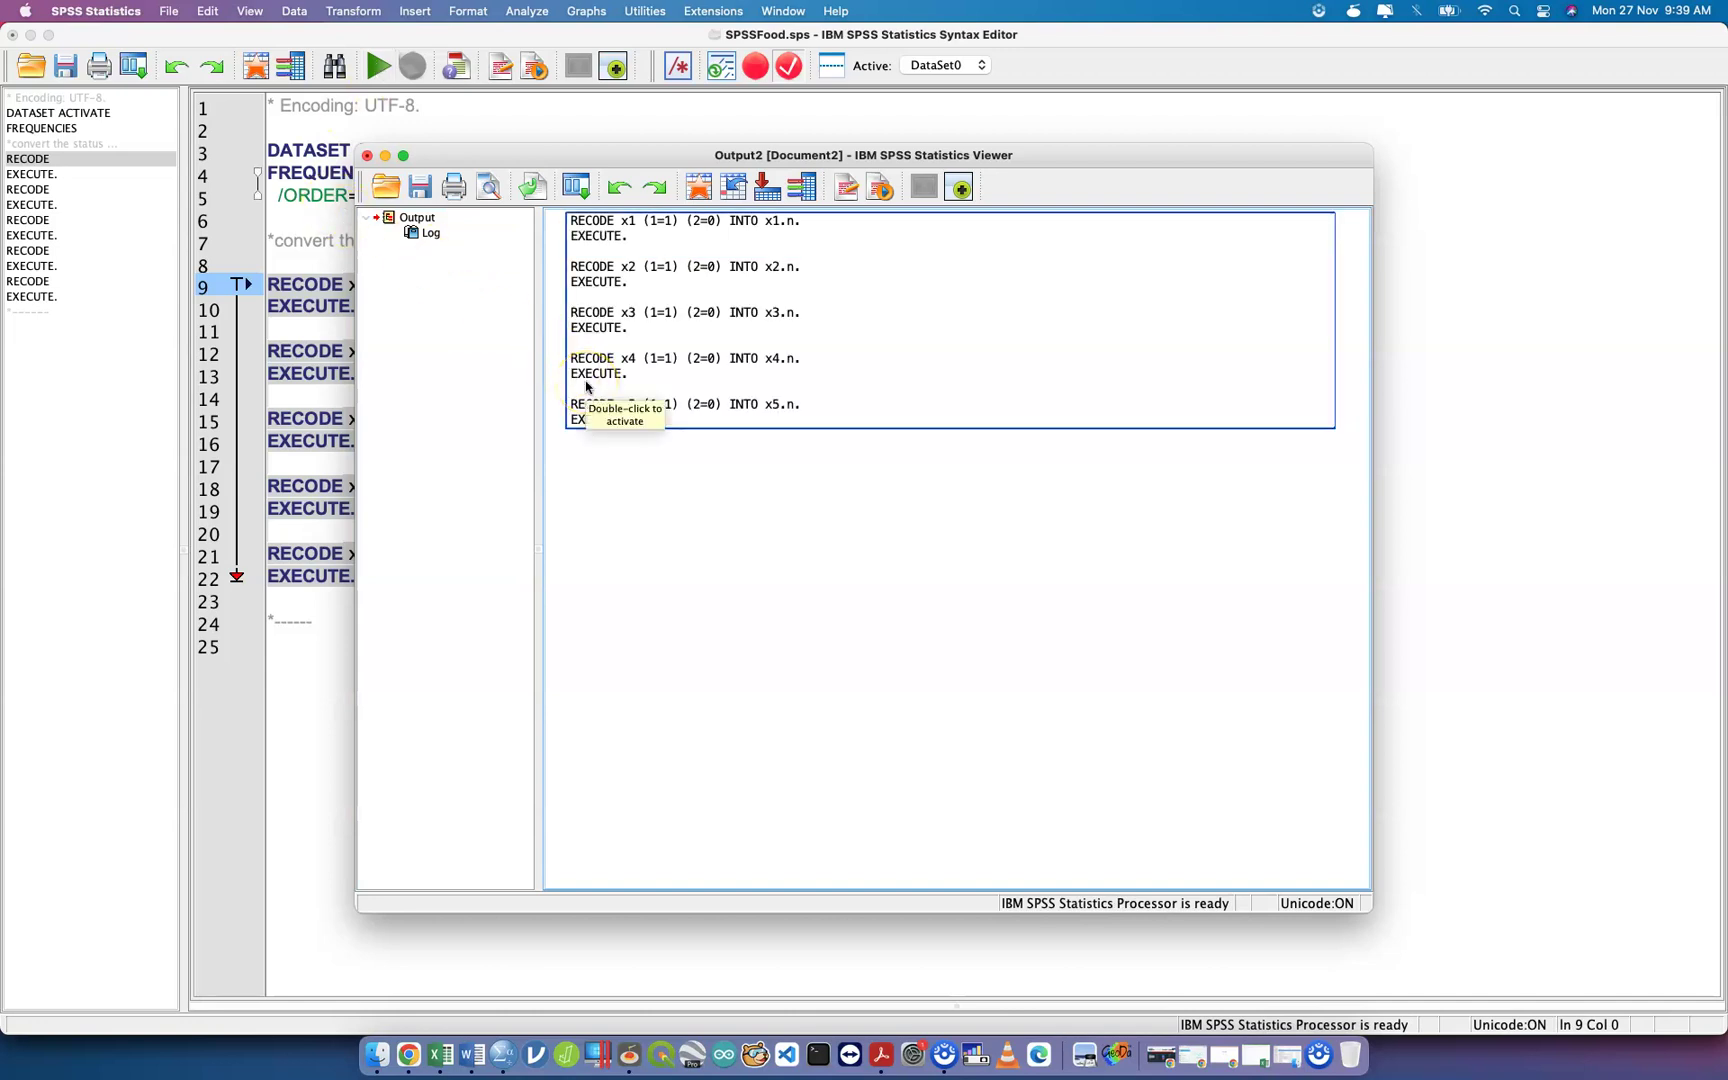
pyautogui.hotkey('ctrl', 'Up')
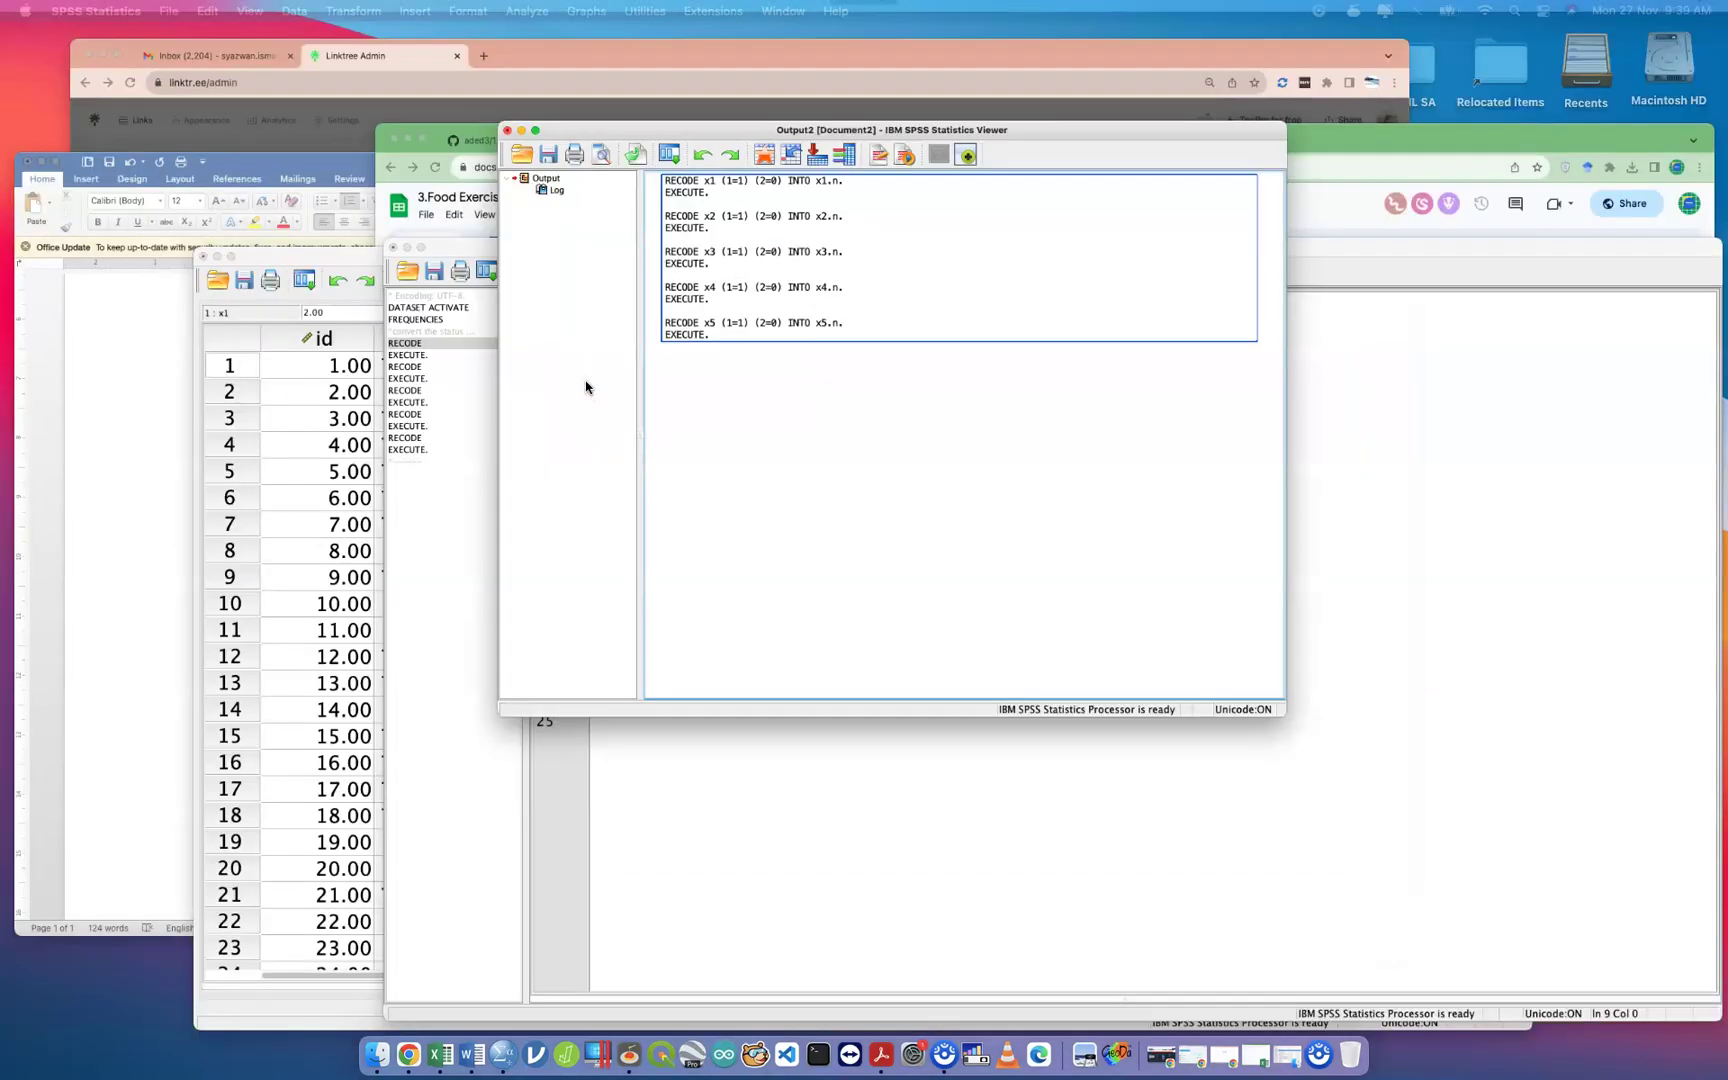
pyautogui.click(985, 672)
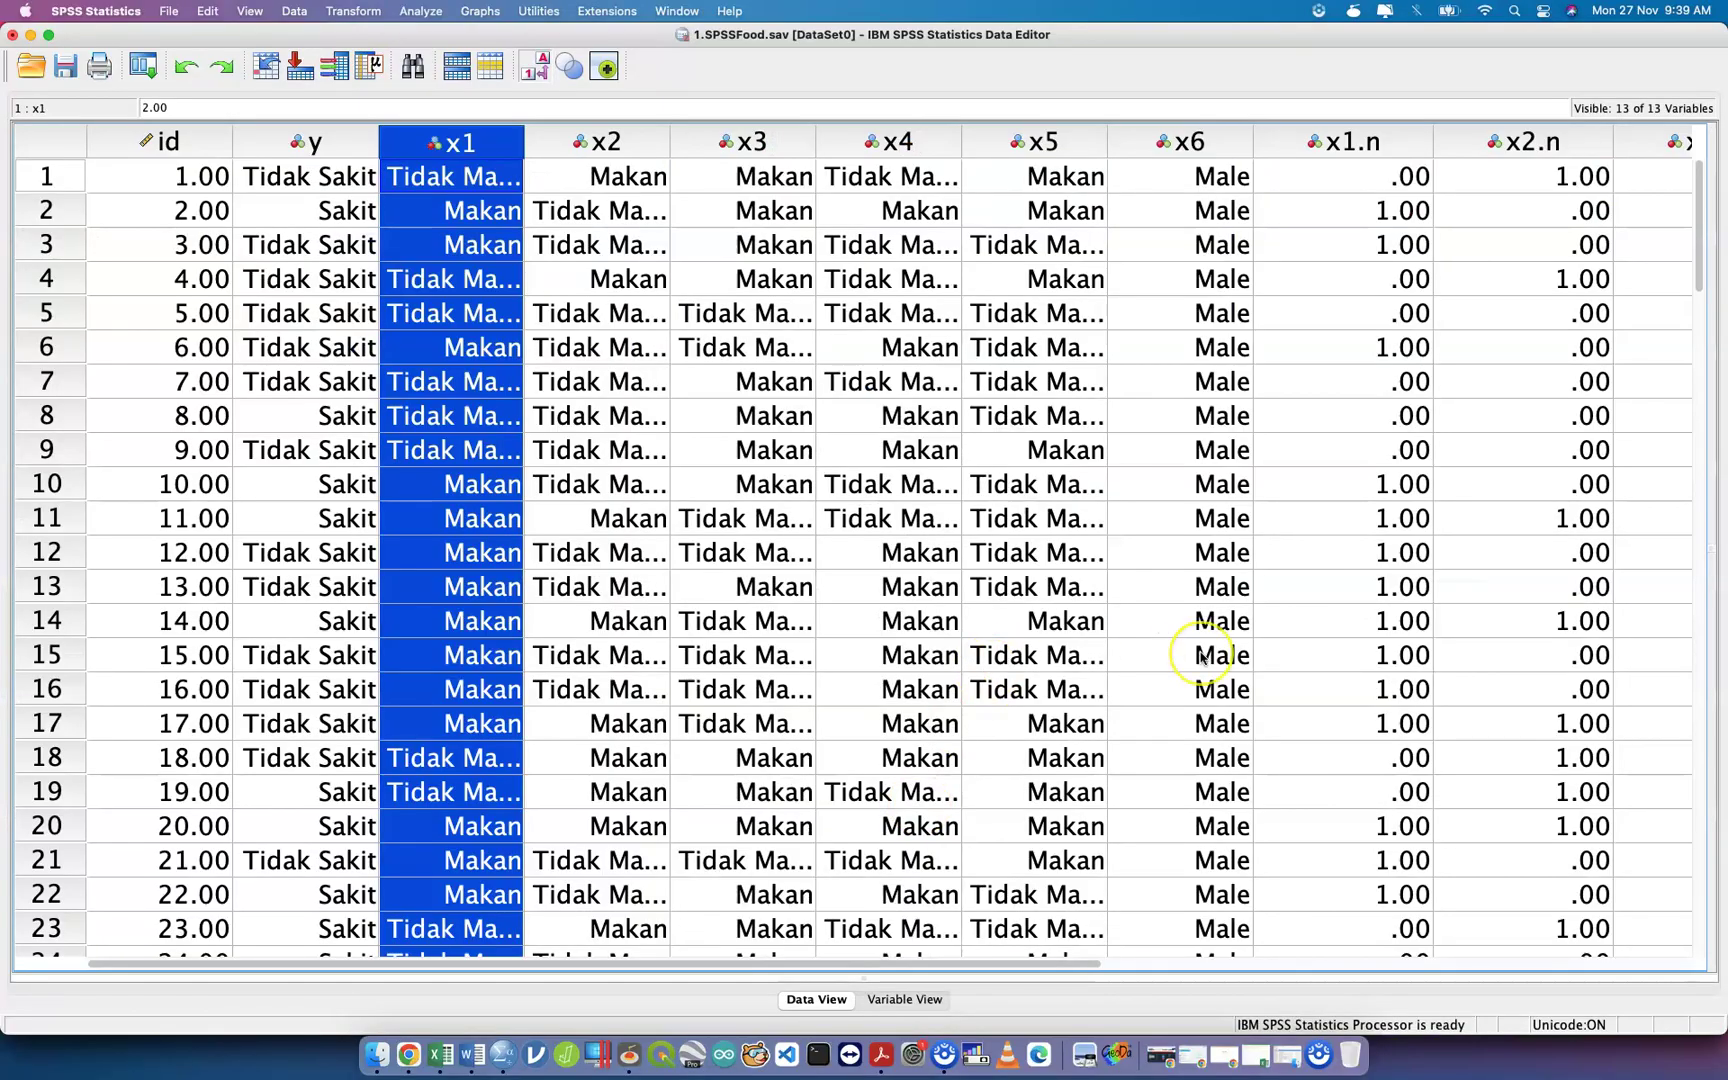
pyautogui.hscroll(6, 1199, 656)
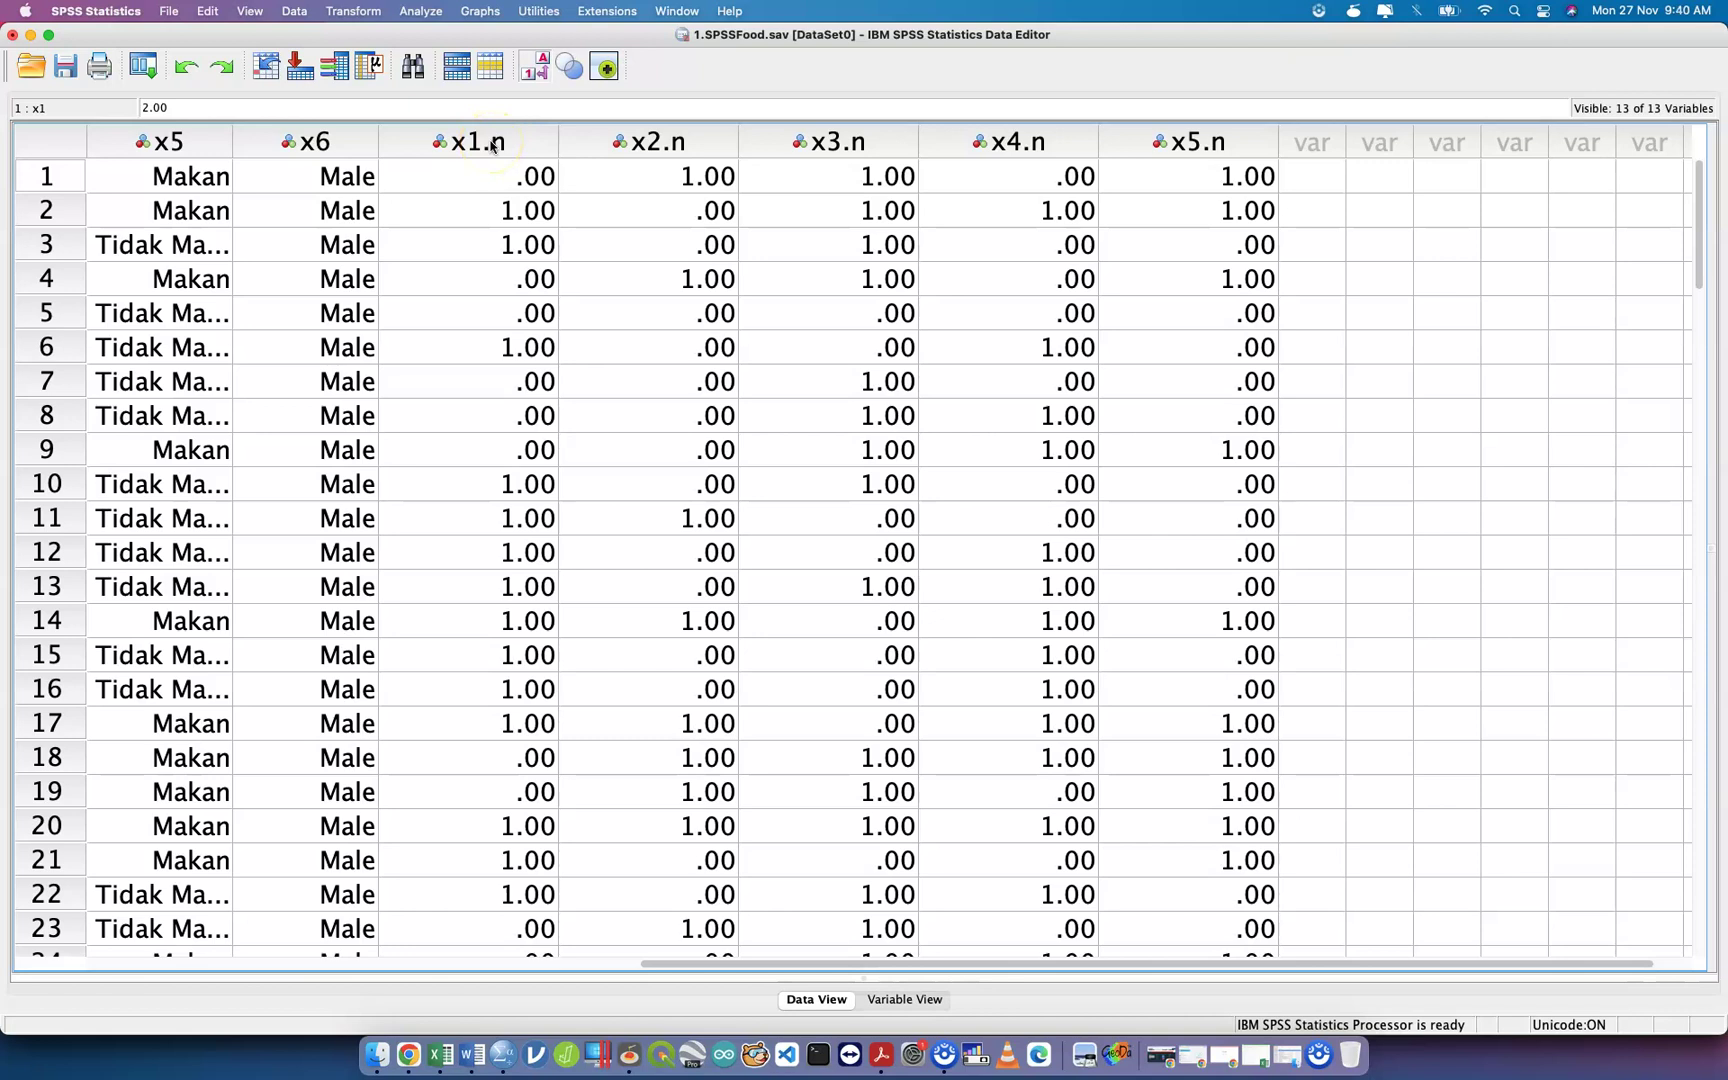
pyautogui.hotkey('ctrl', 'Up')
pyautogui.hotkey('ctrl', 'Up')
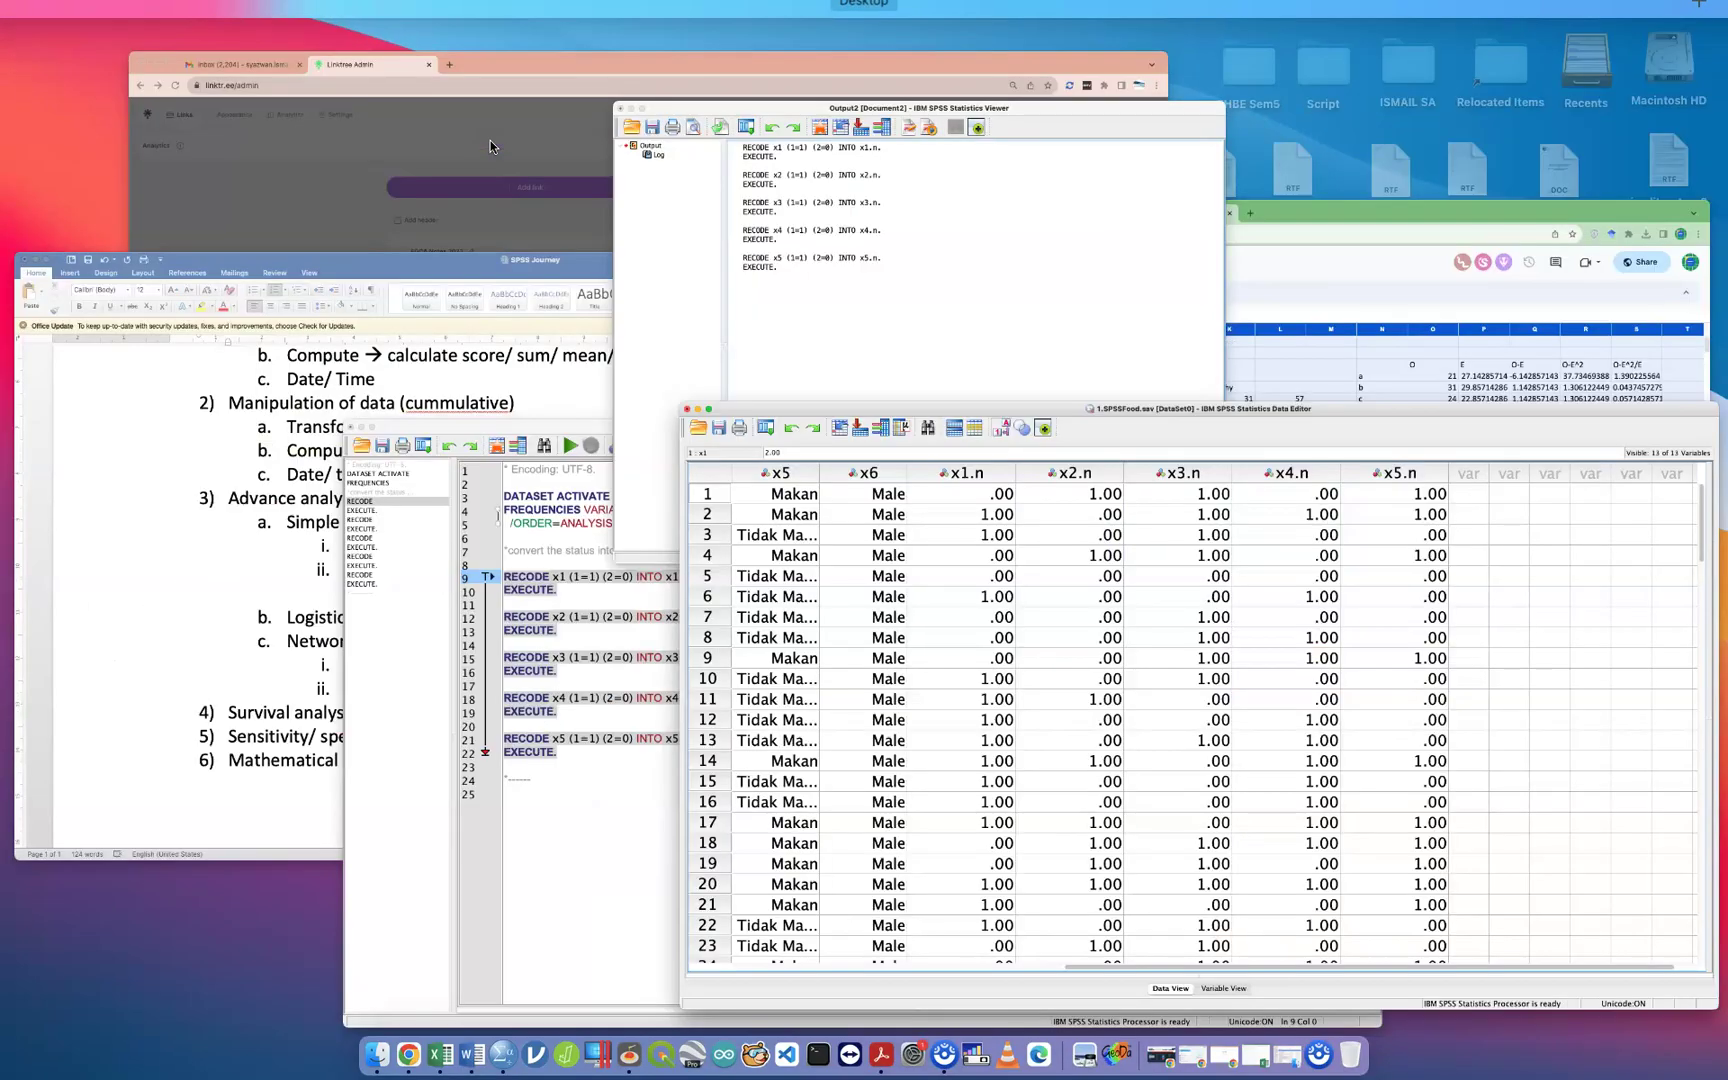
pyautogui.click(353, 11)
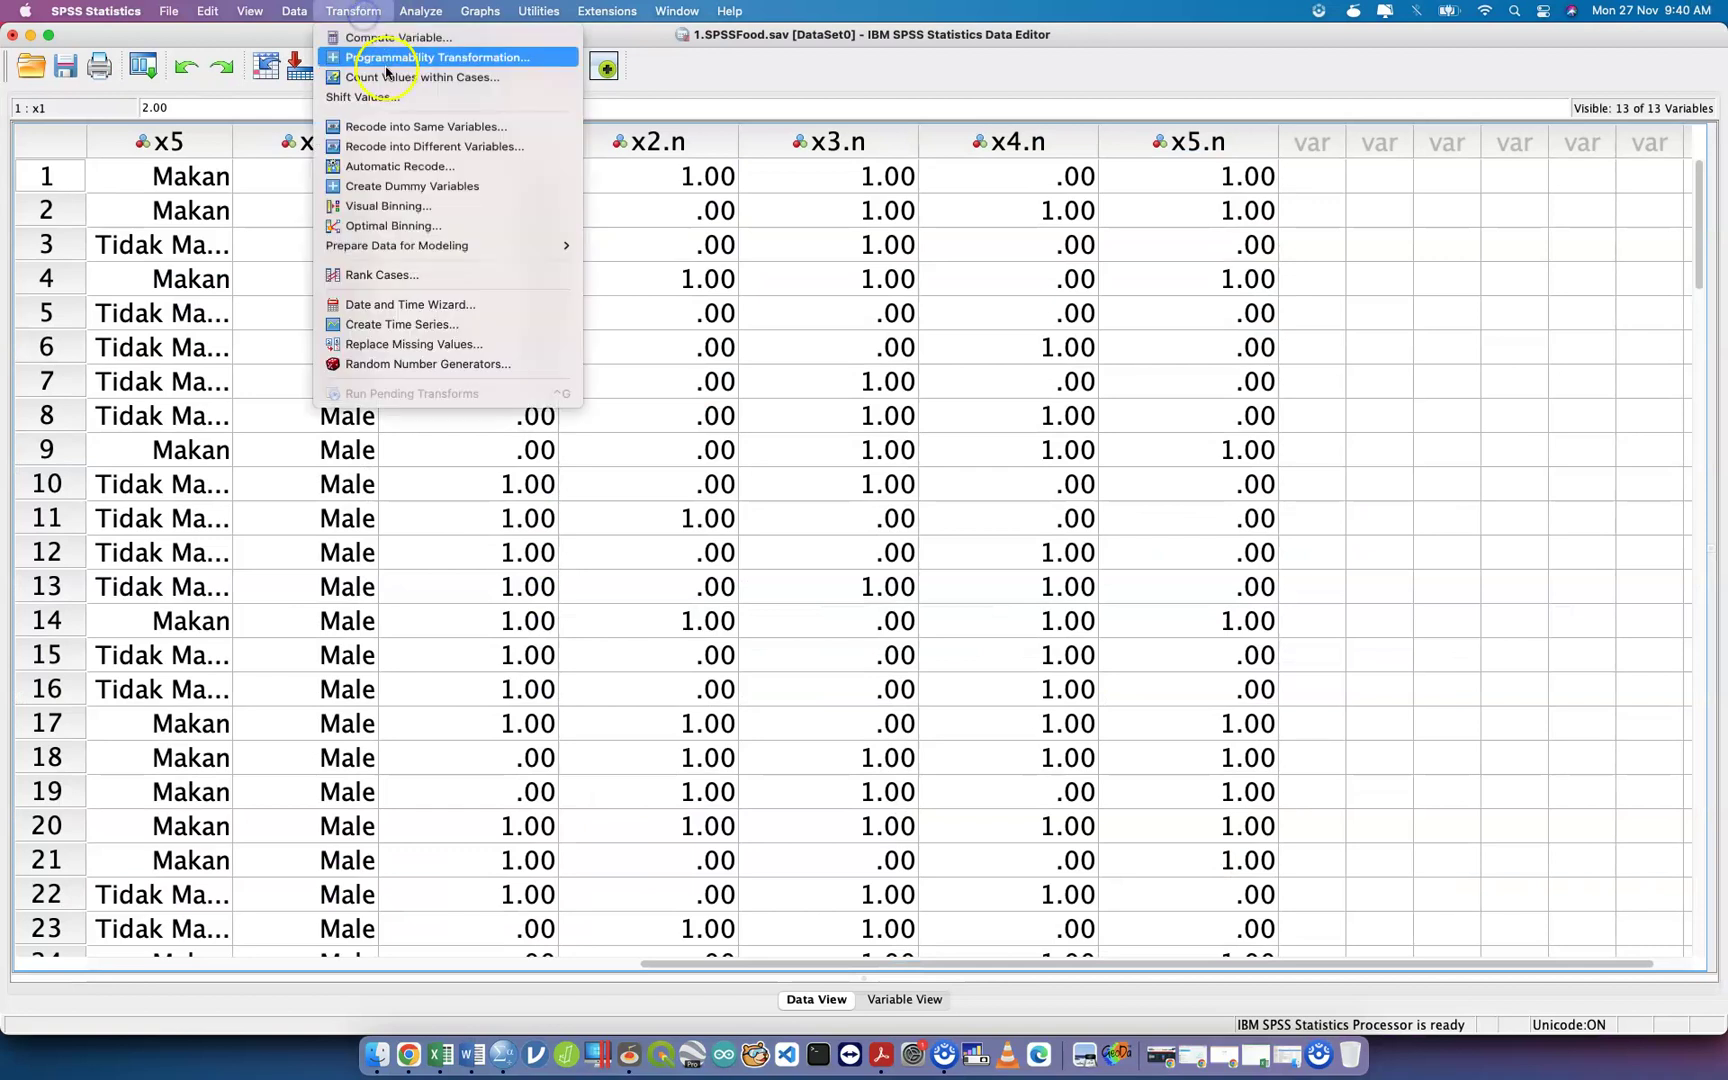
pyautogui.click(399, 147)
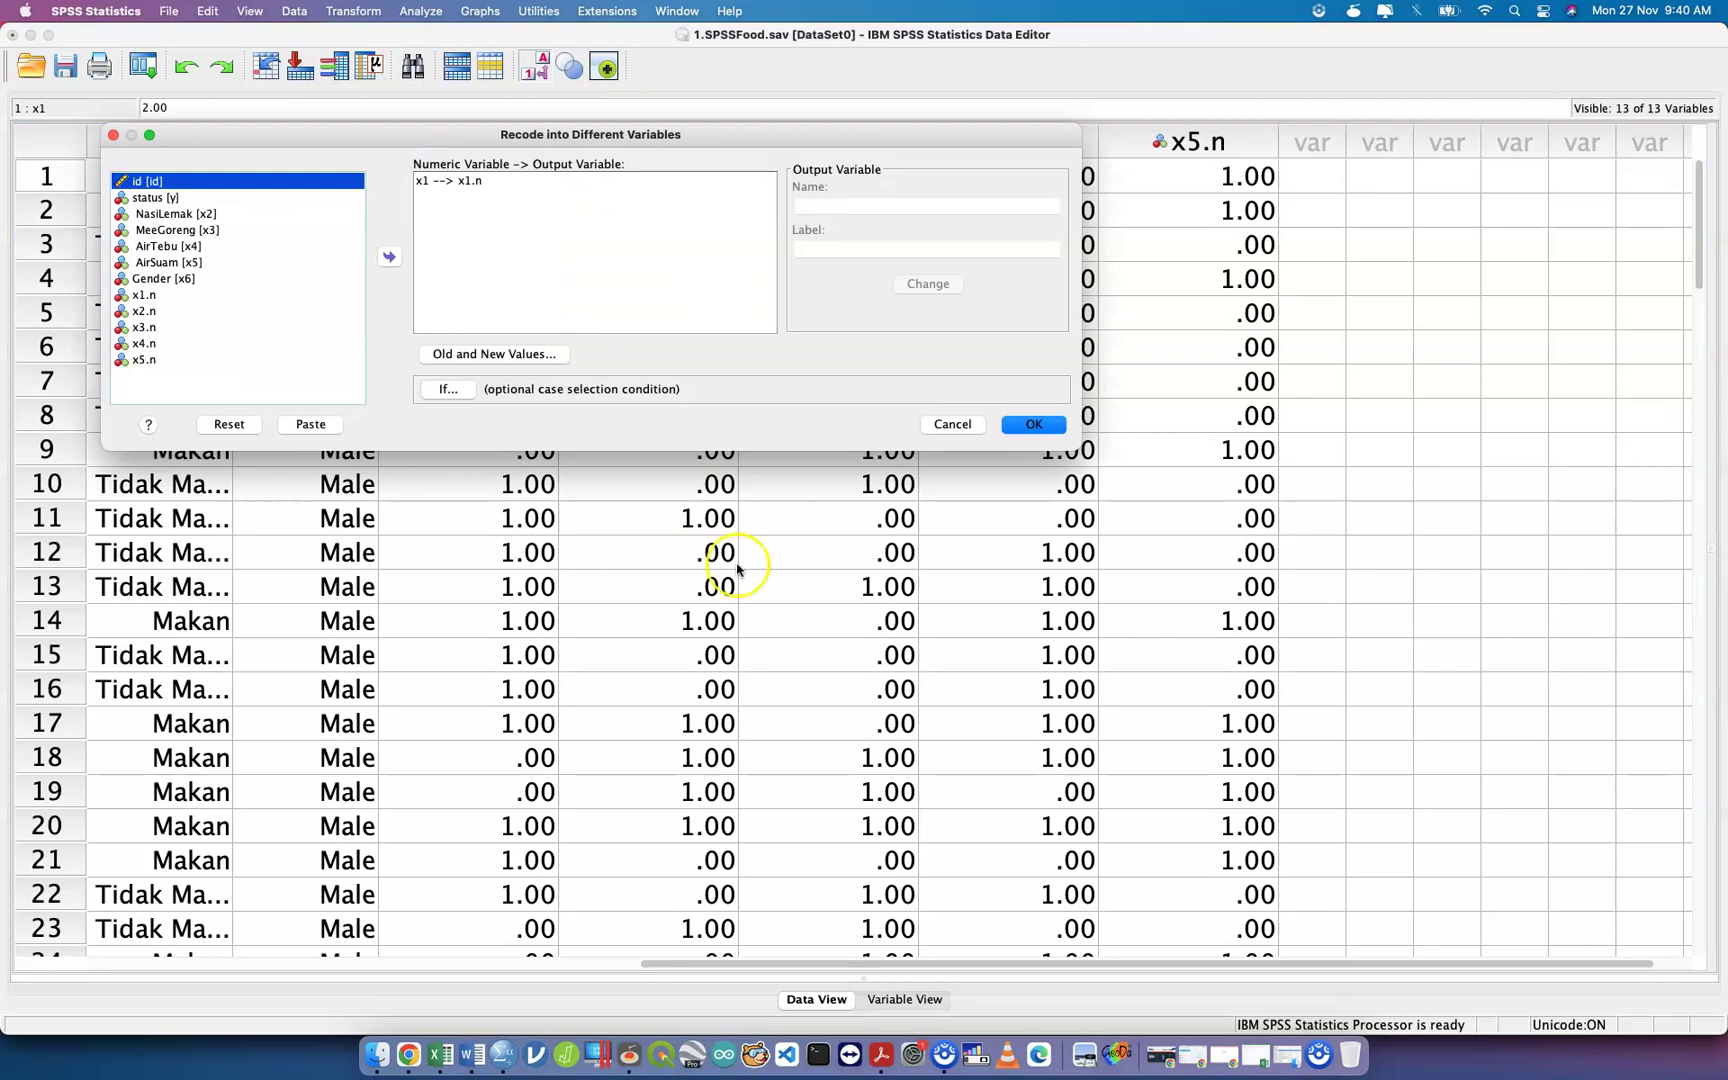
pyautogui.click(935, 430)
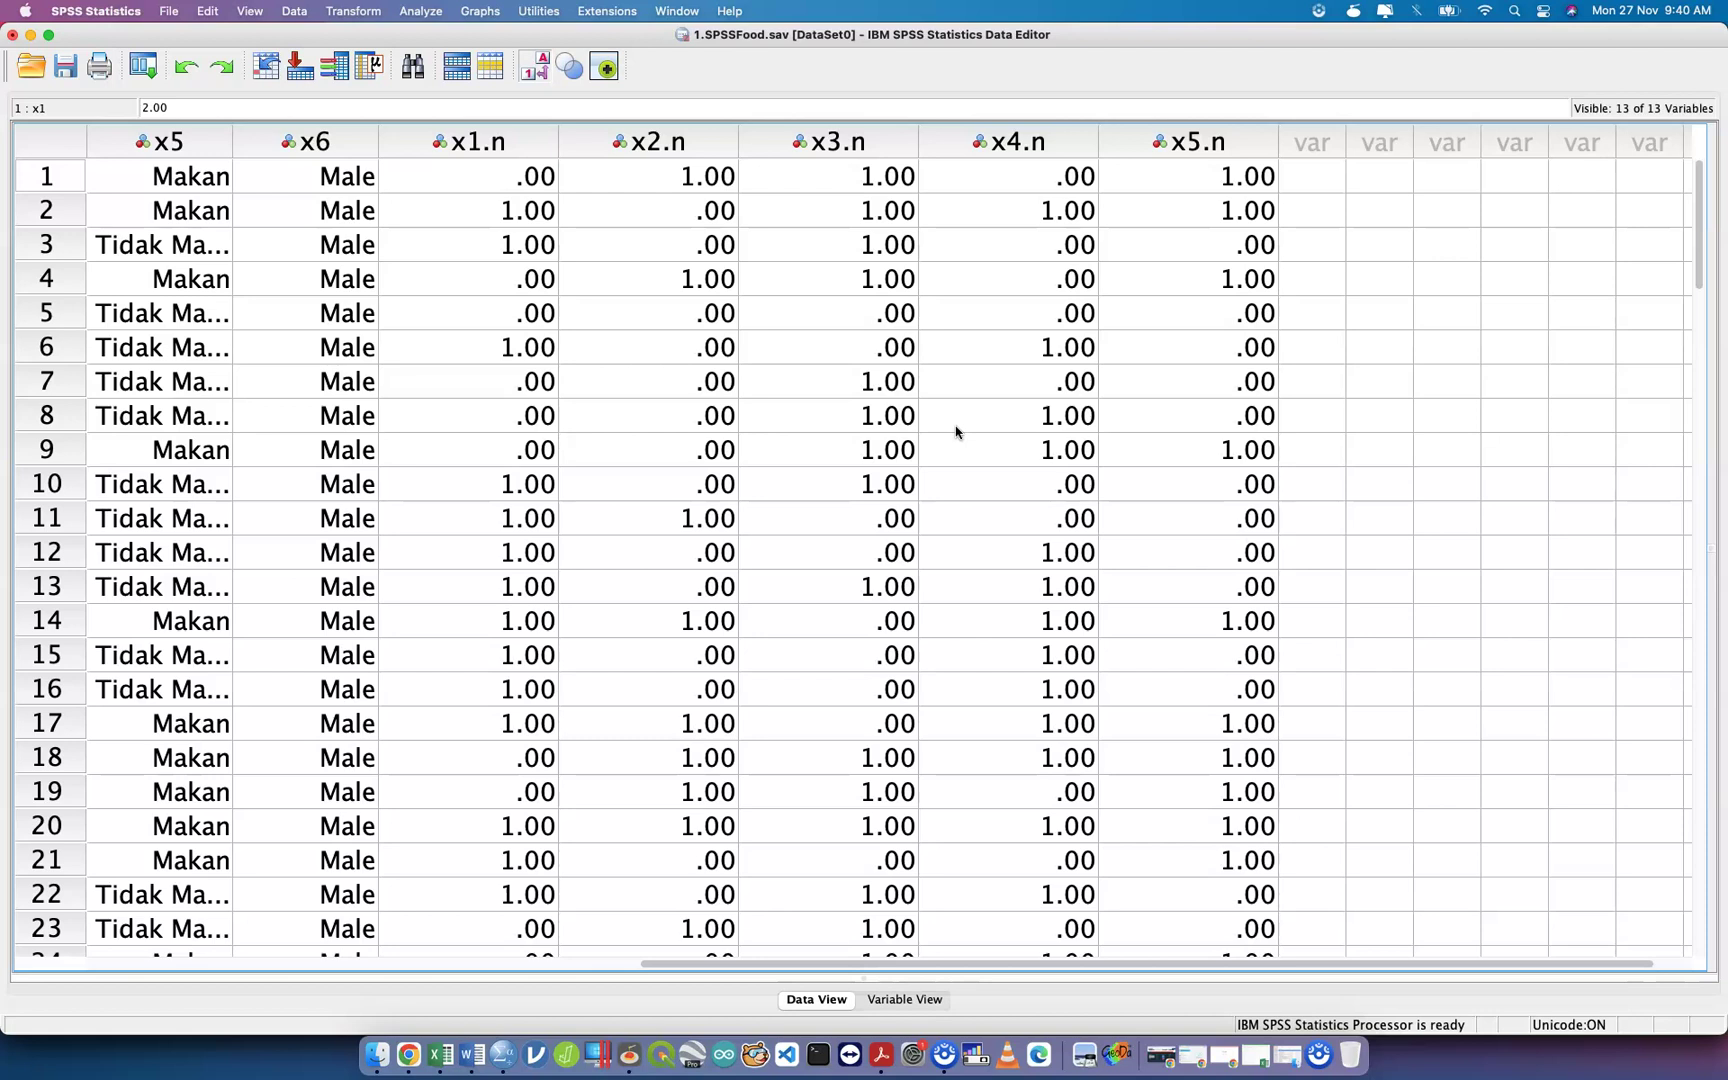
# Start a Compute Variable operation with SumExpose as the target variable.
pyautogui.click(361, 13)
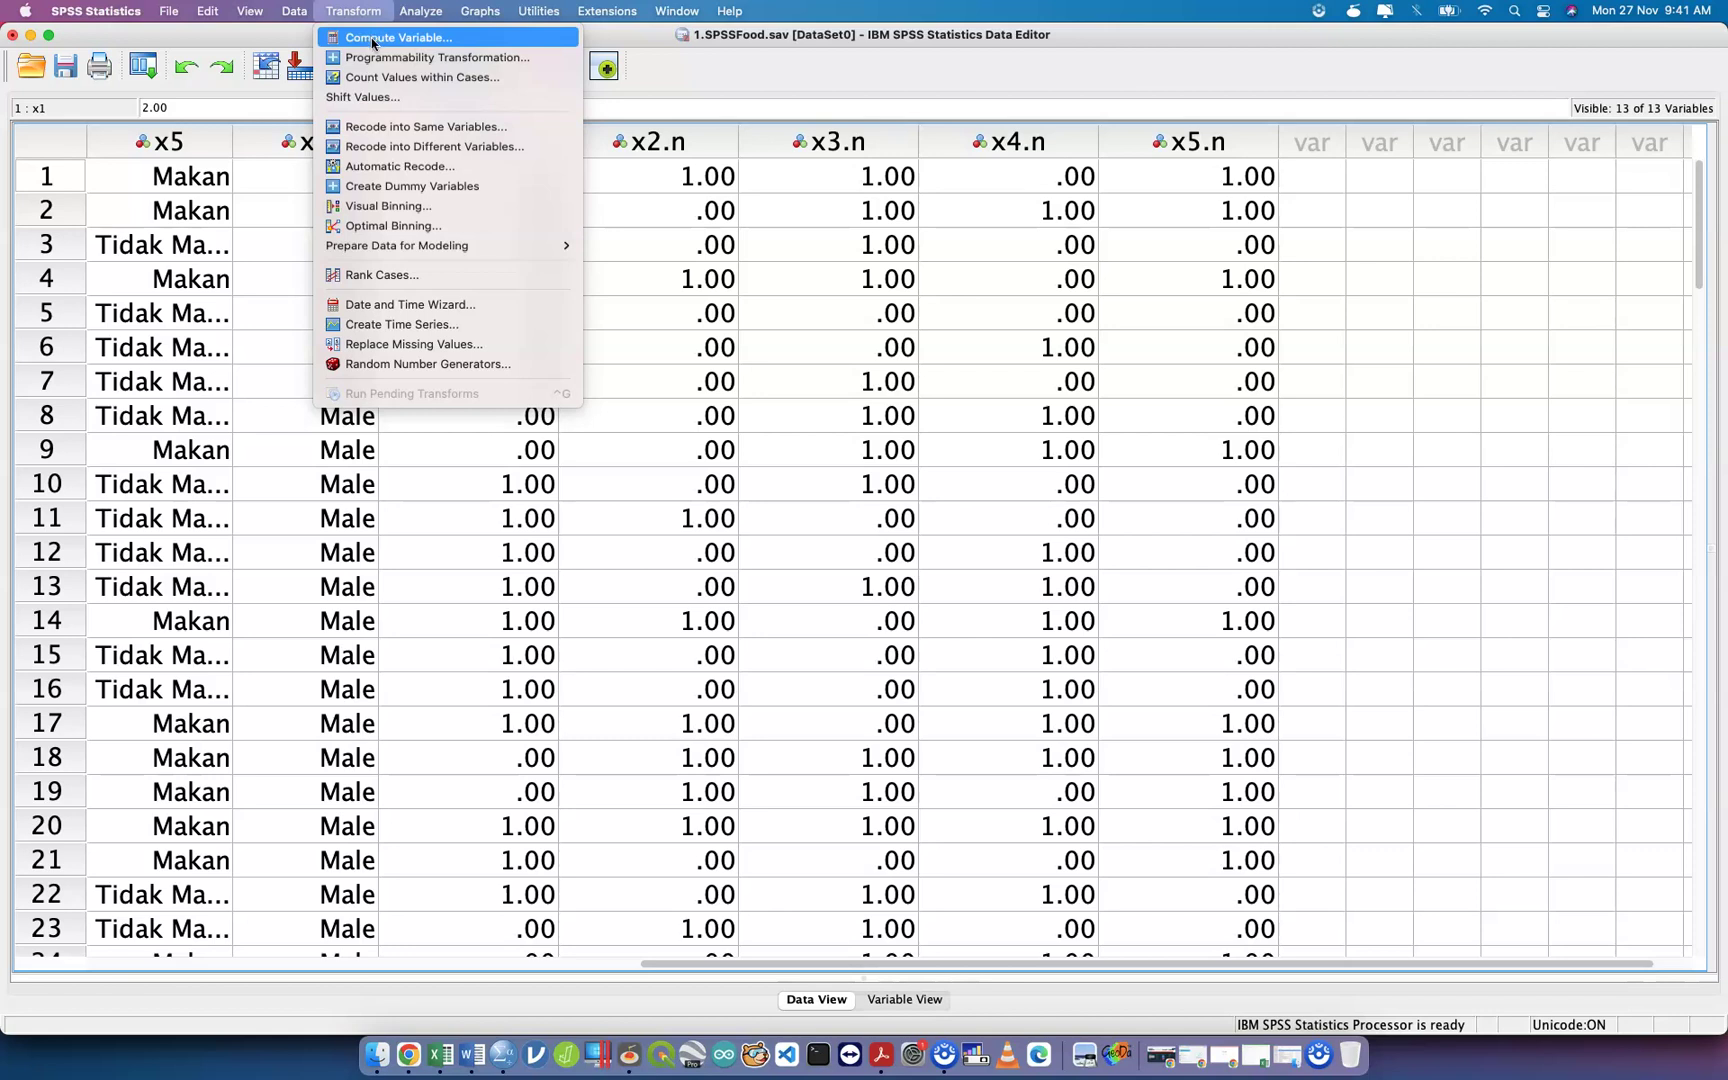
pyautogui.click(372, 40)
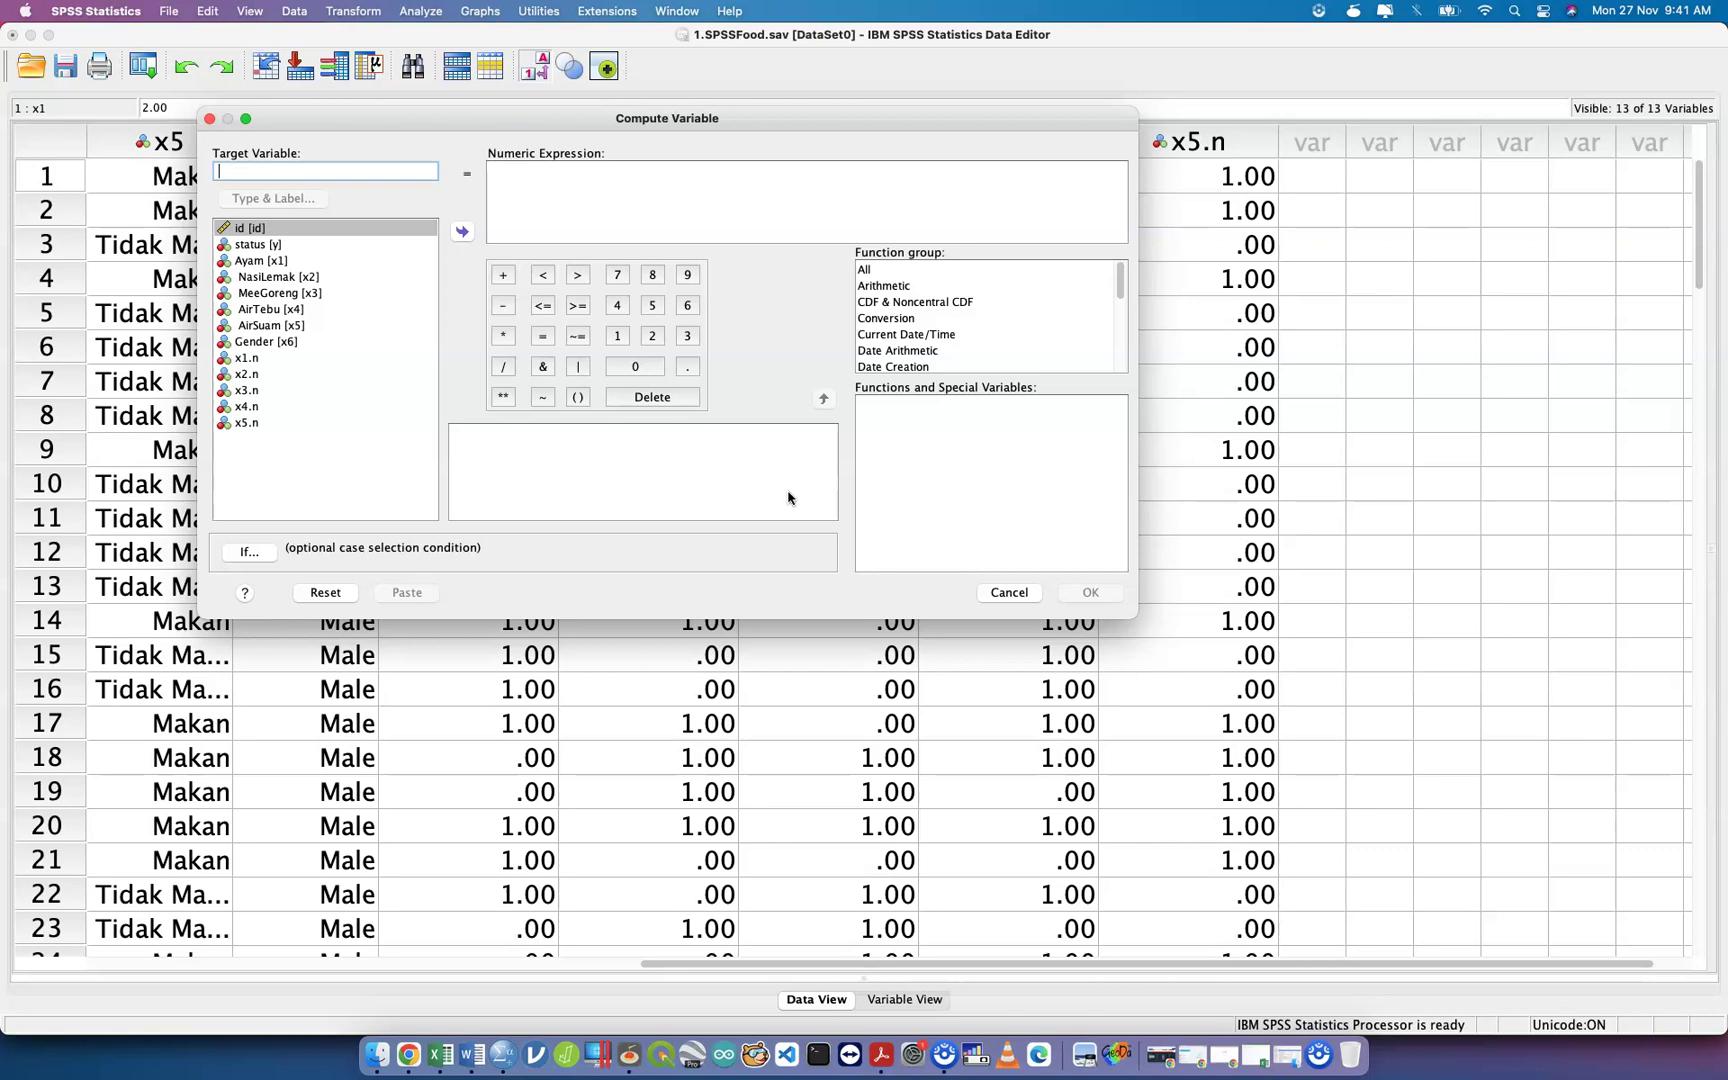
pyautogui.write('SumExpose')
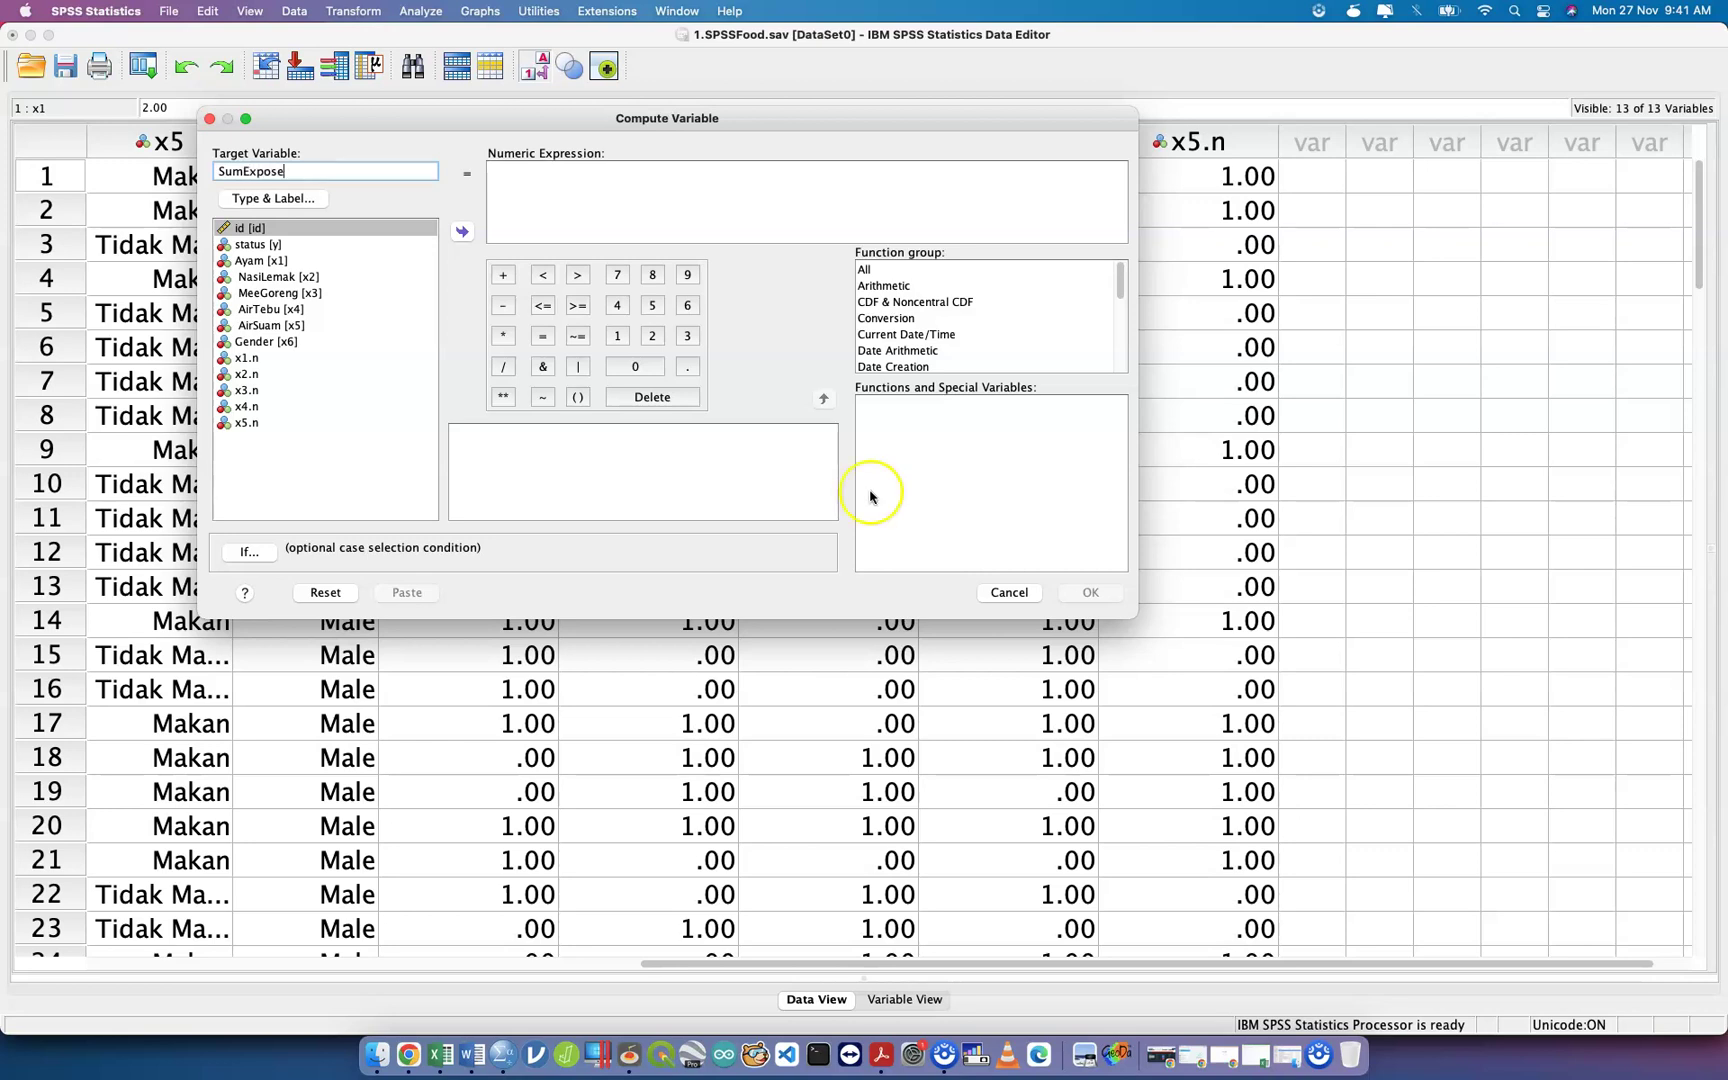
# Build the numeric expression x1.n + x2.n + x3.n + x4.n + x5.n for SumExpose.
pyautogui.click(891, 204)
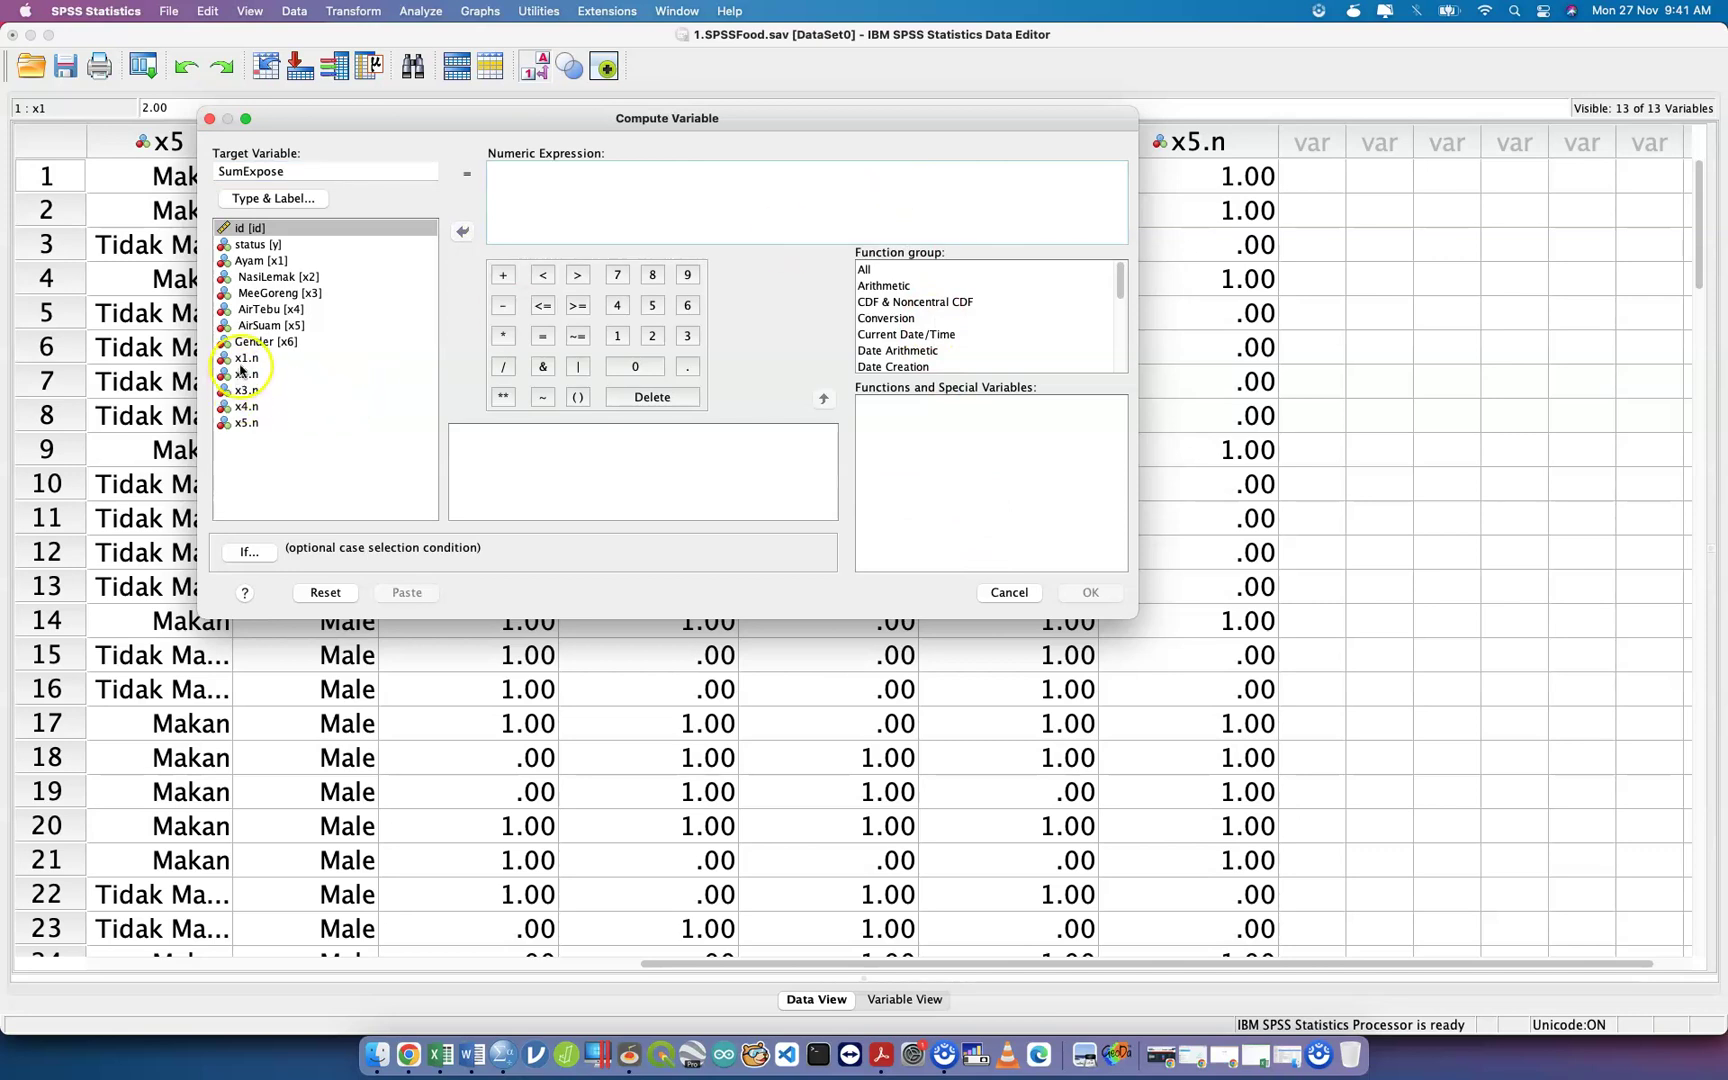
pyautogui.doubleClick(245, 358)
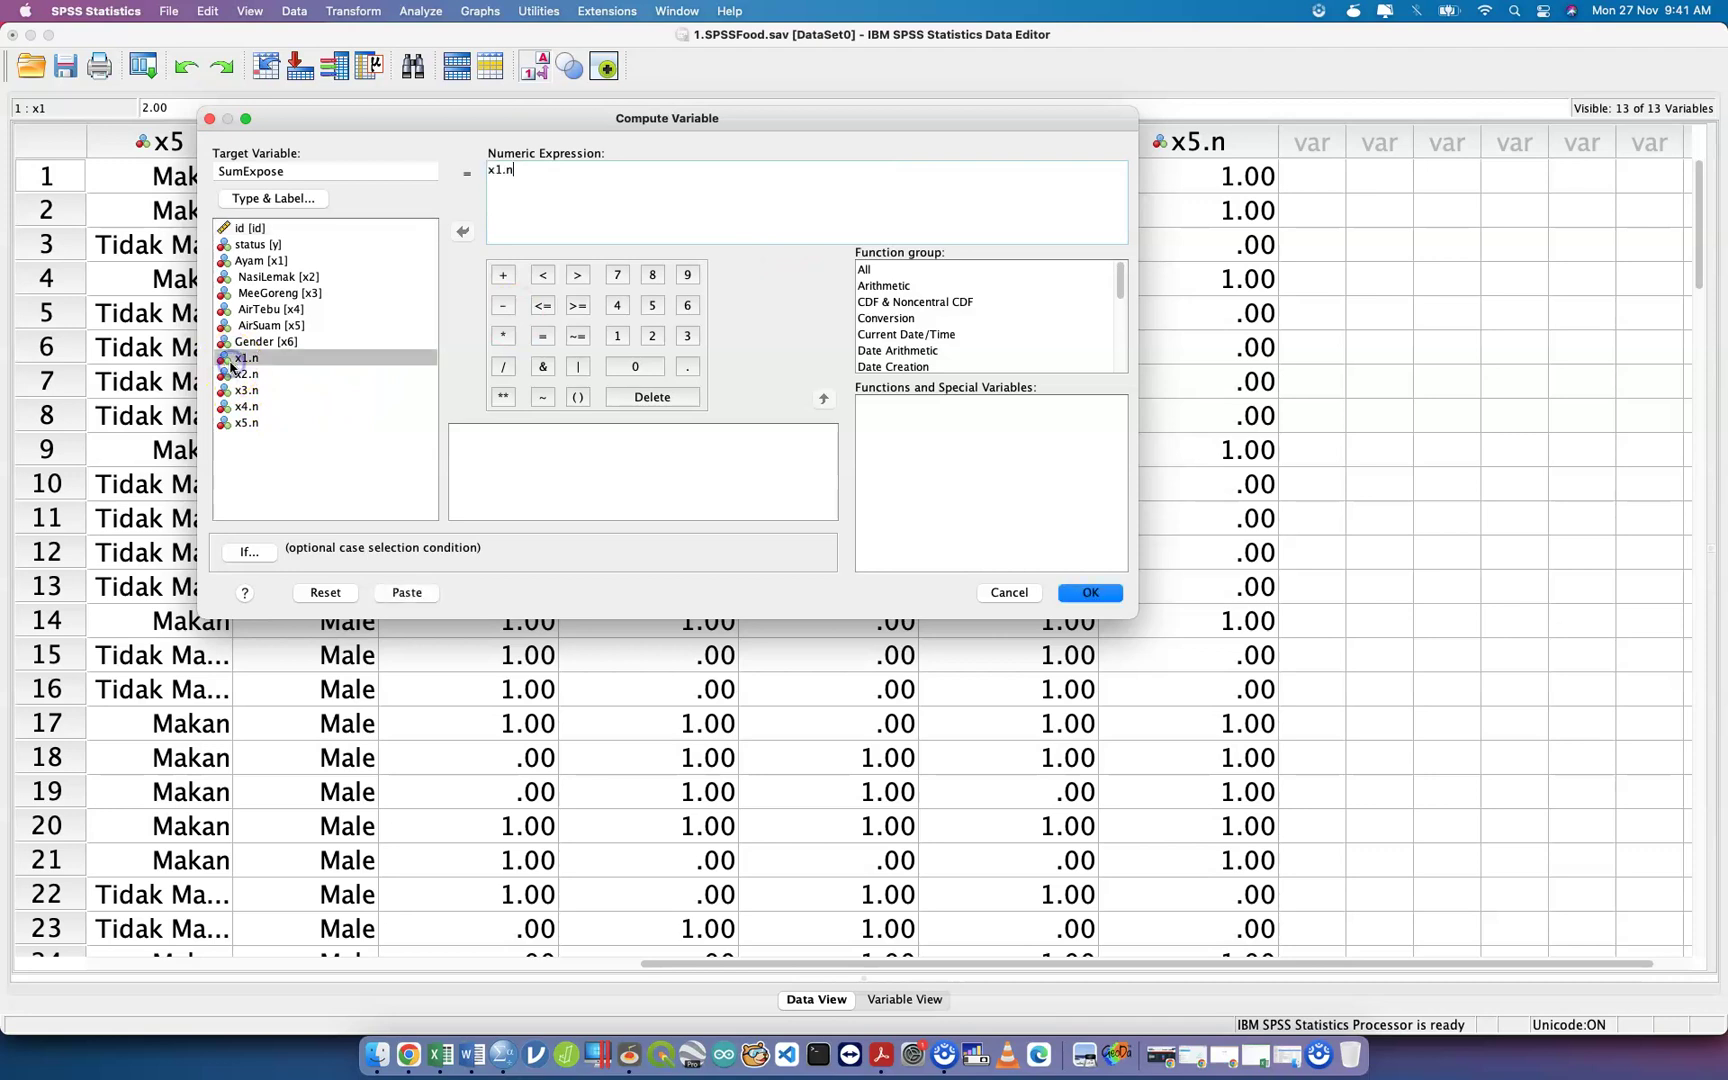
pyautogui.click(503, 276)
pyautogui.doubleClick(246, 374)
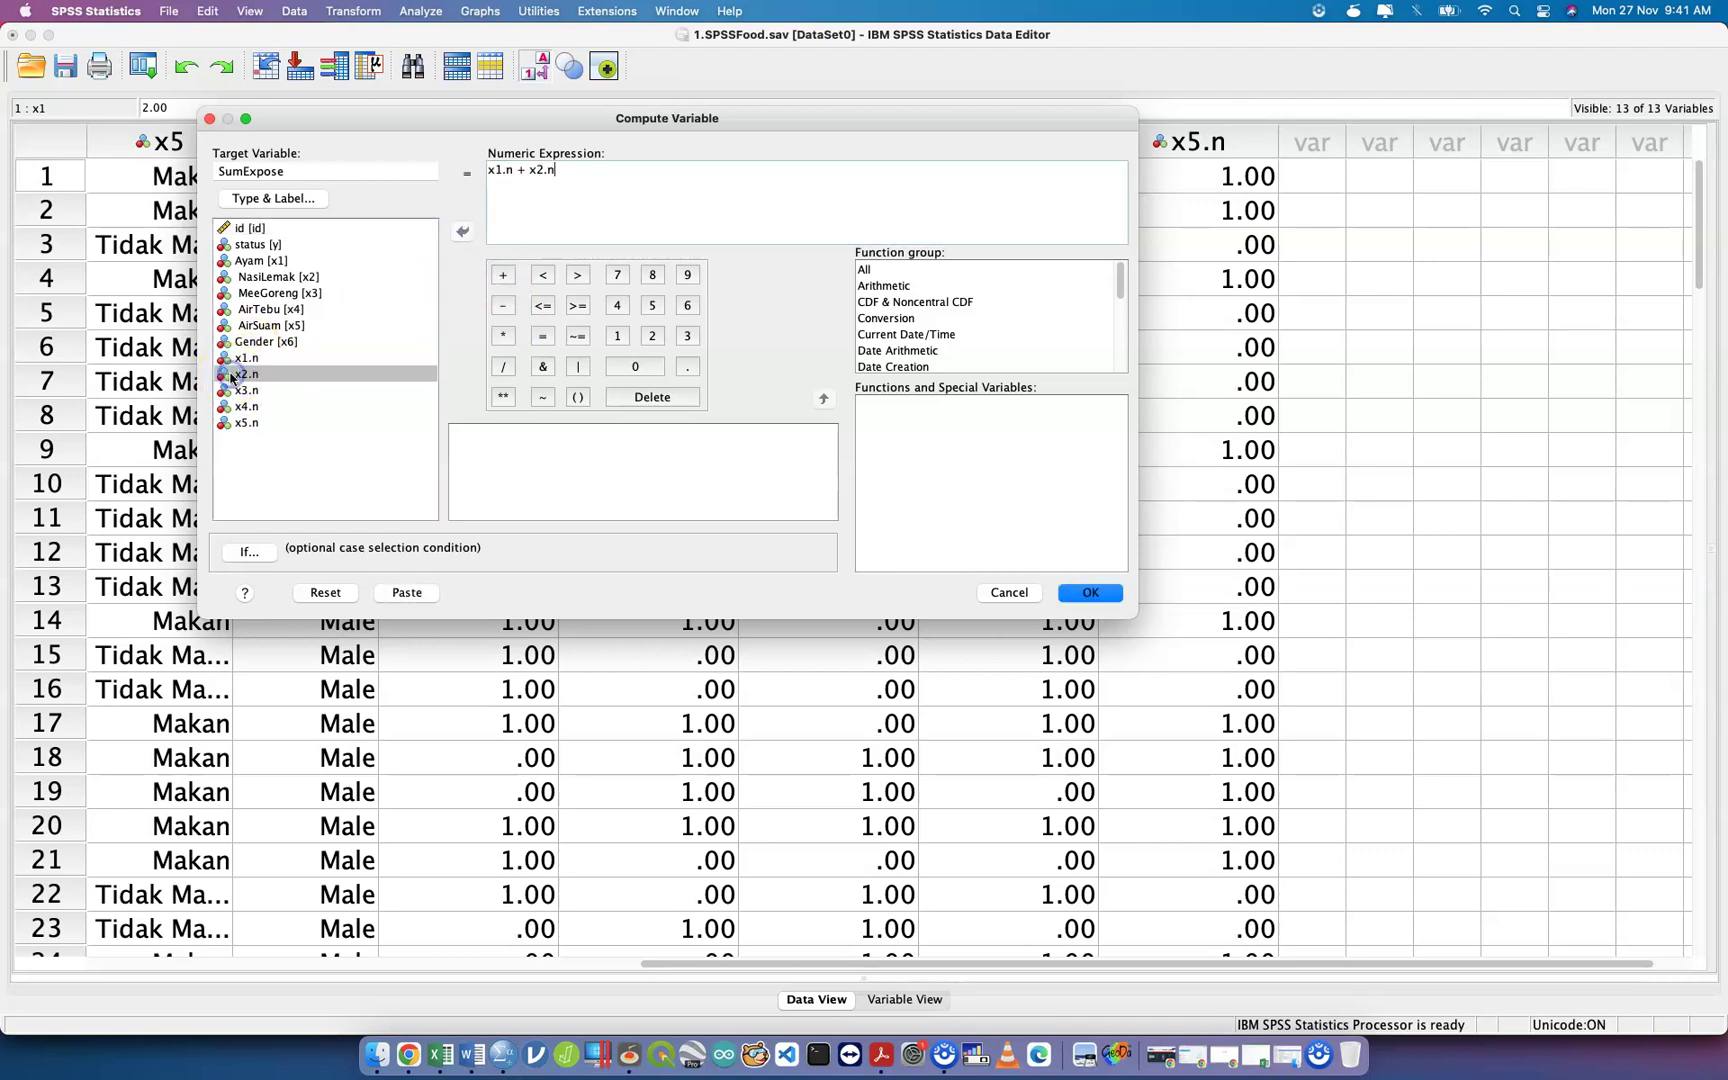
pyautogui.click(504, 278)
pyautogui.doubleClick(247, 390)
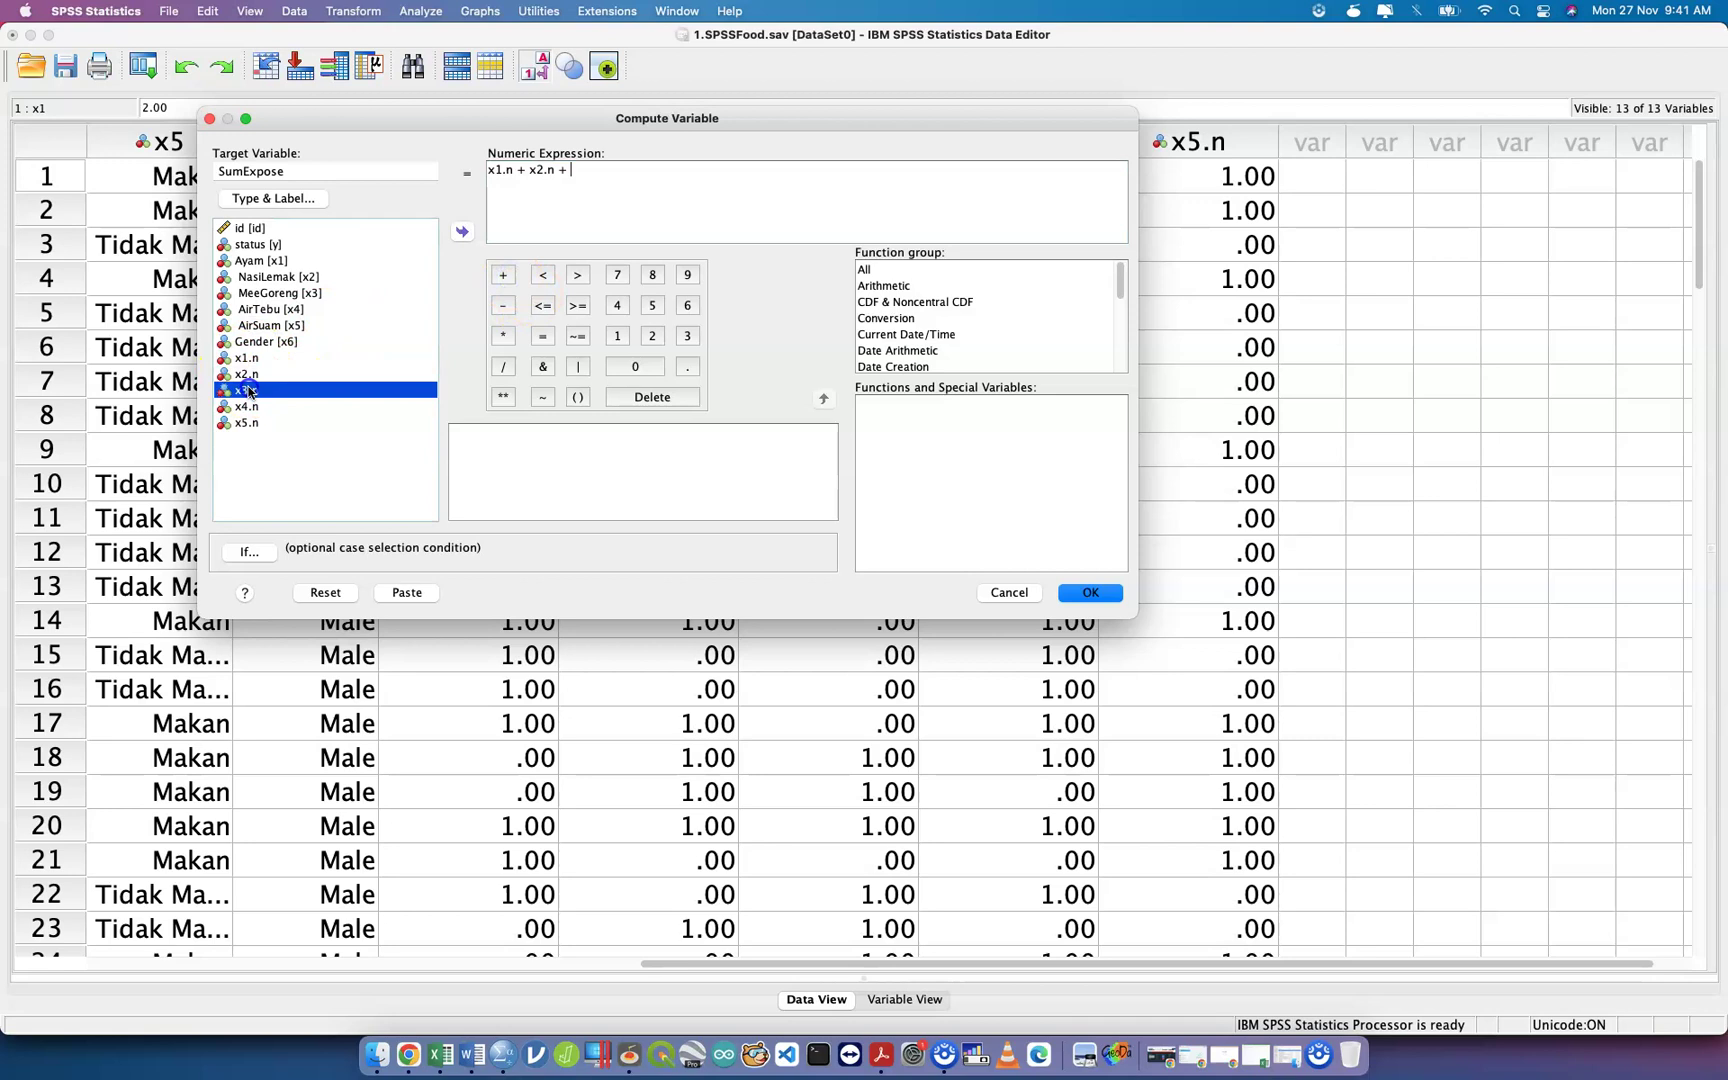
pyautogui.click(503, 276)
pyautogui.doubleClick(248, 406)
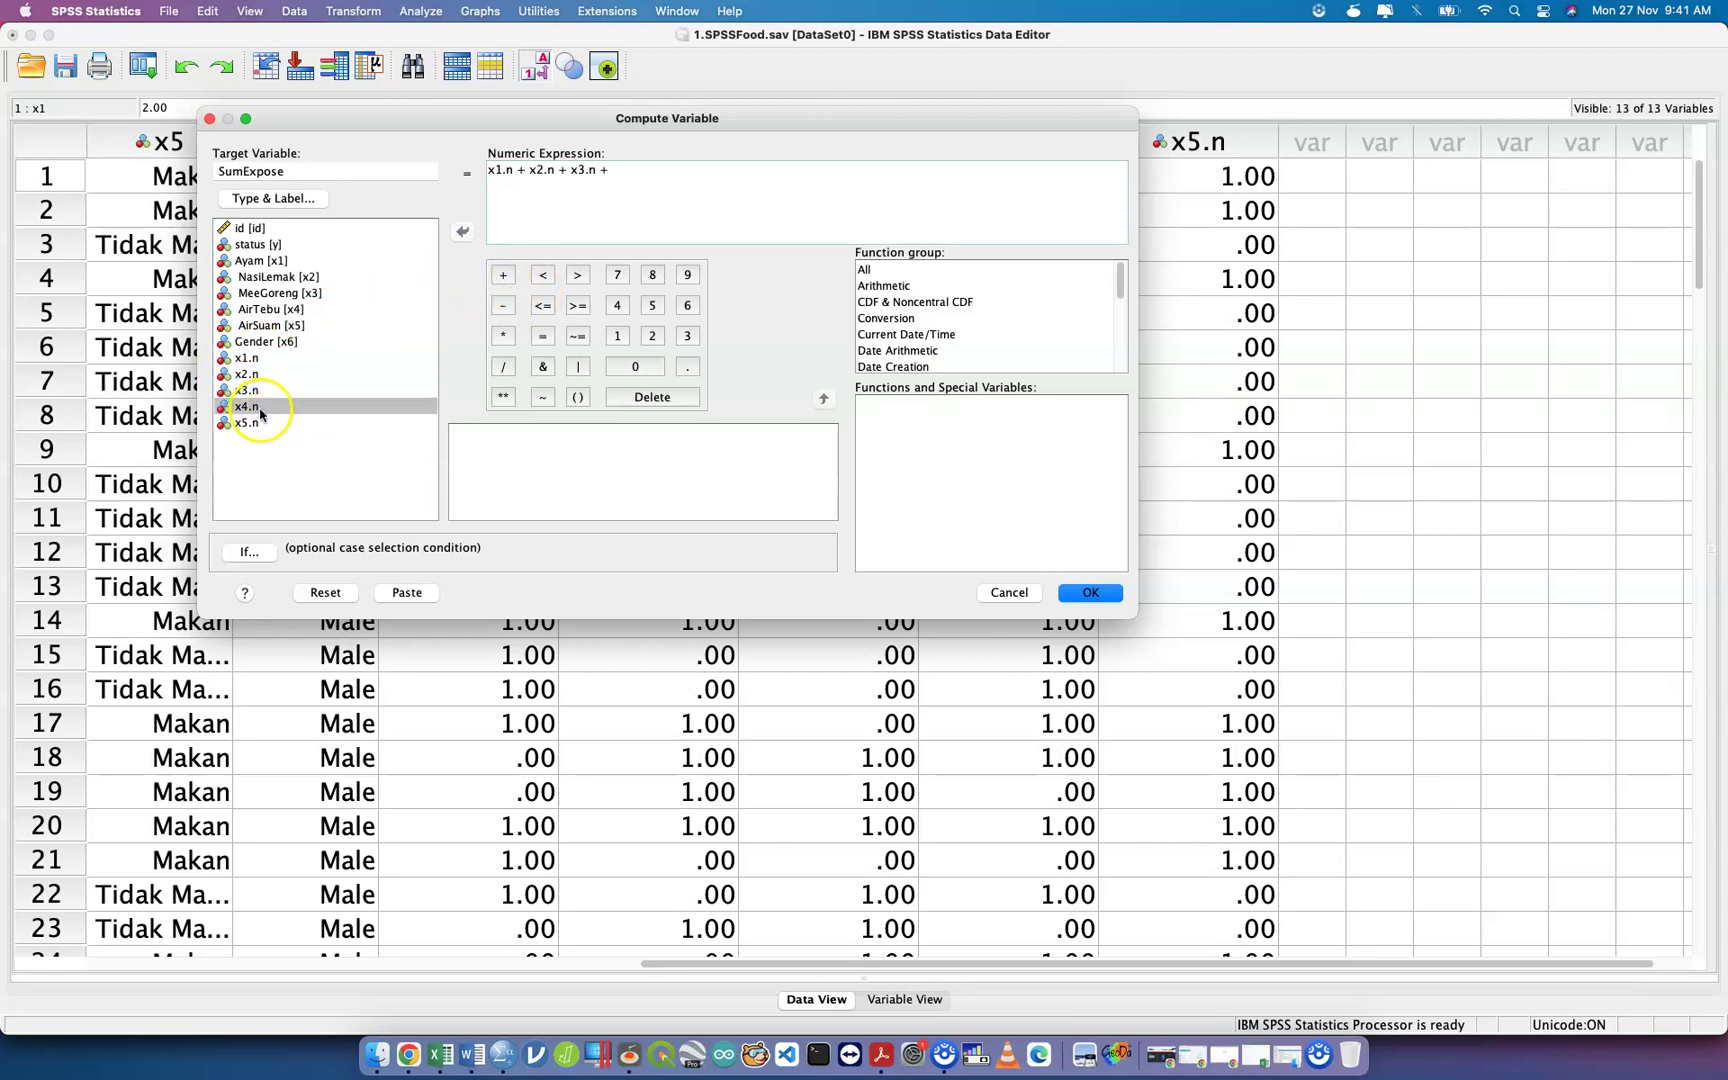
pyautogui.click(503, 276)
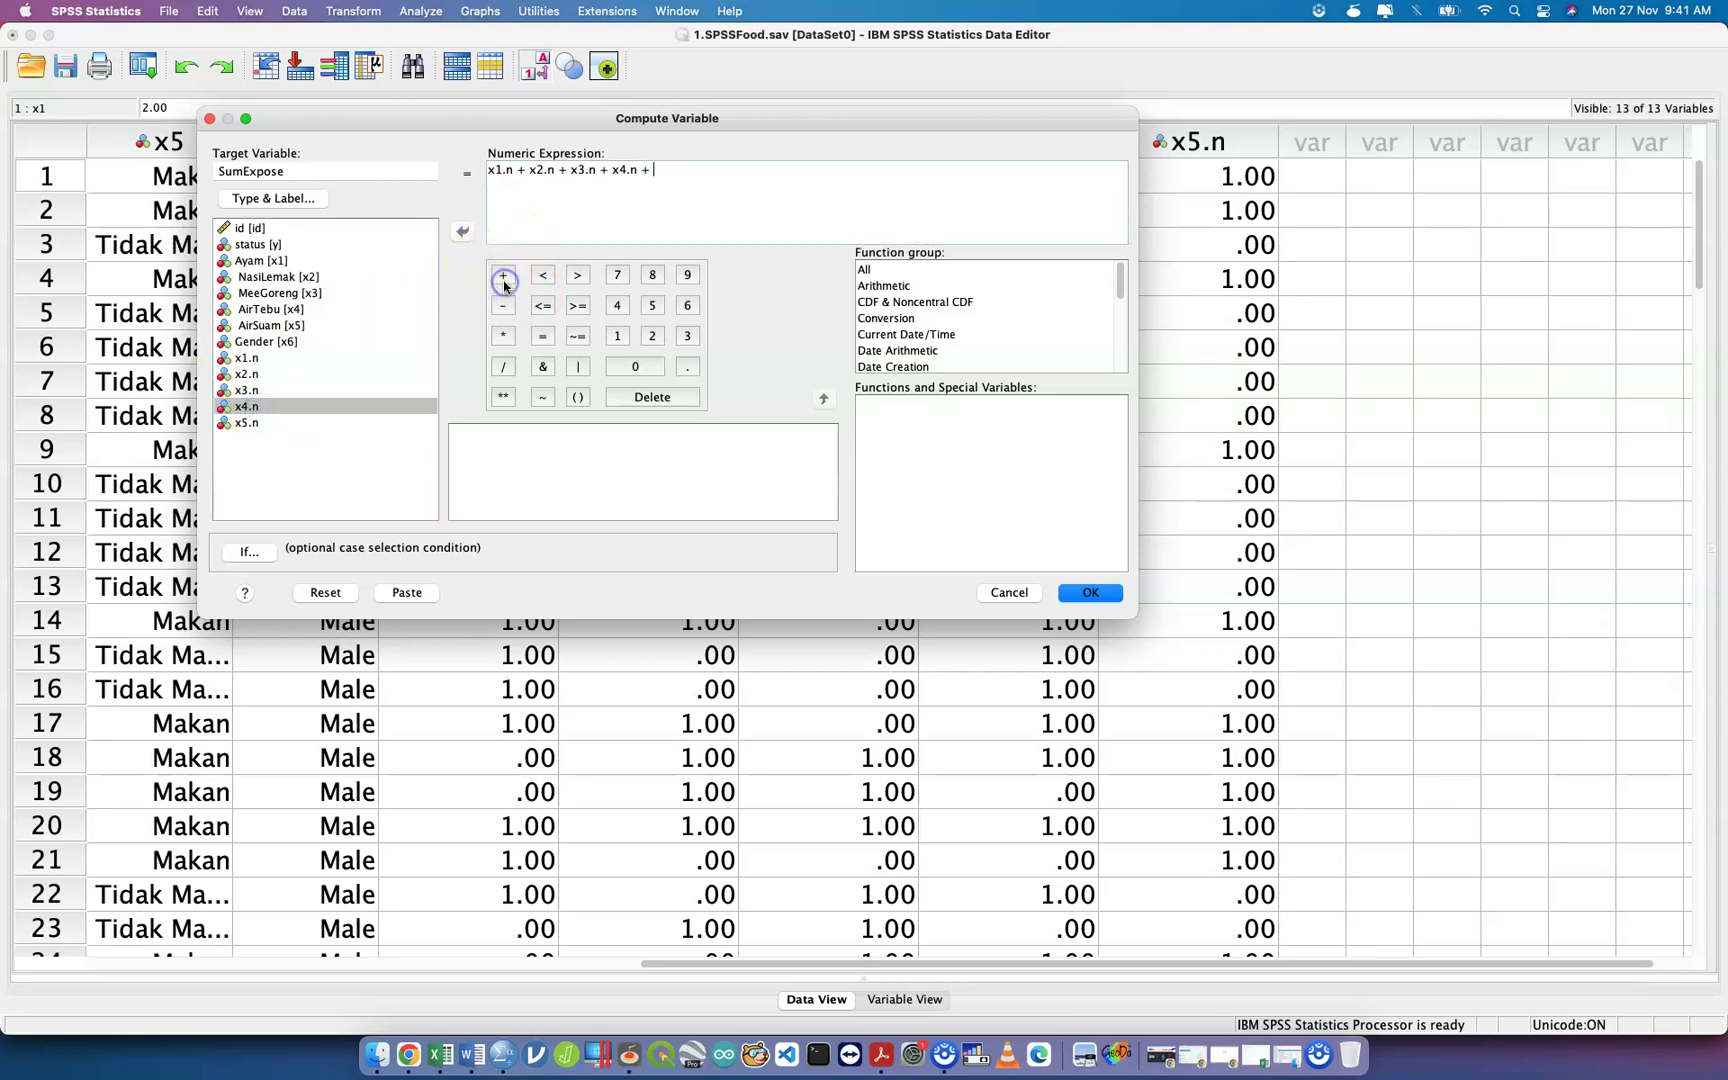
pyautogui.click(291, 424)
pyautogui.doubleClick(291, 432)
# Clear the whole numeric expression of the SumExpose computation.
pyautogui.click(488, 172)
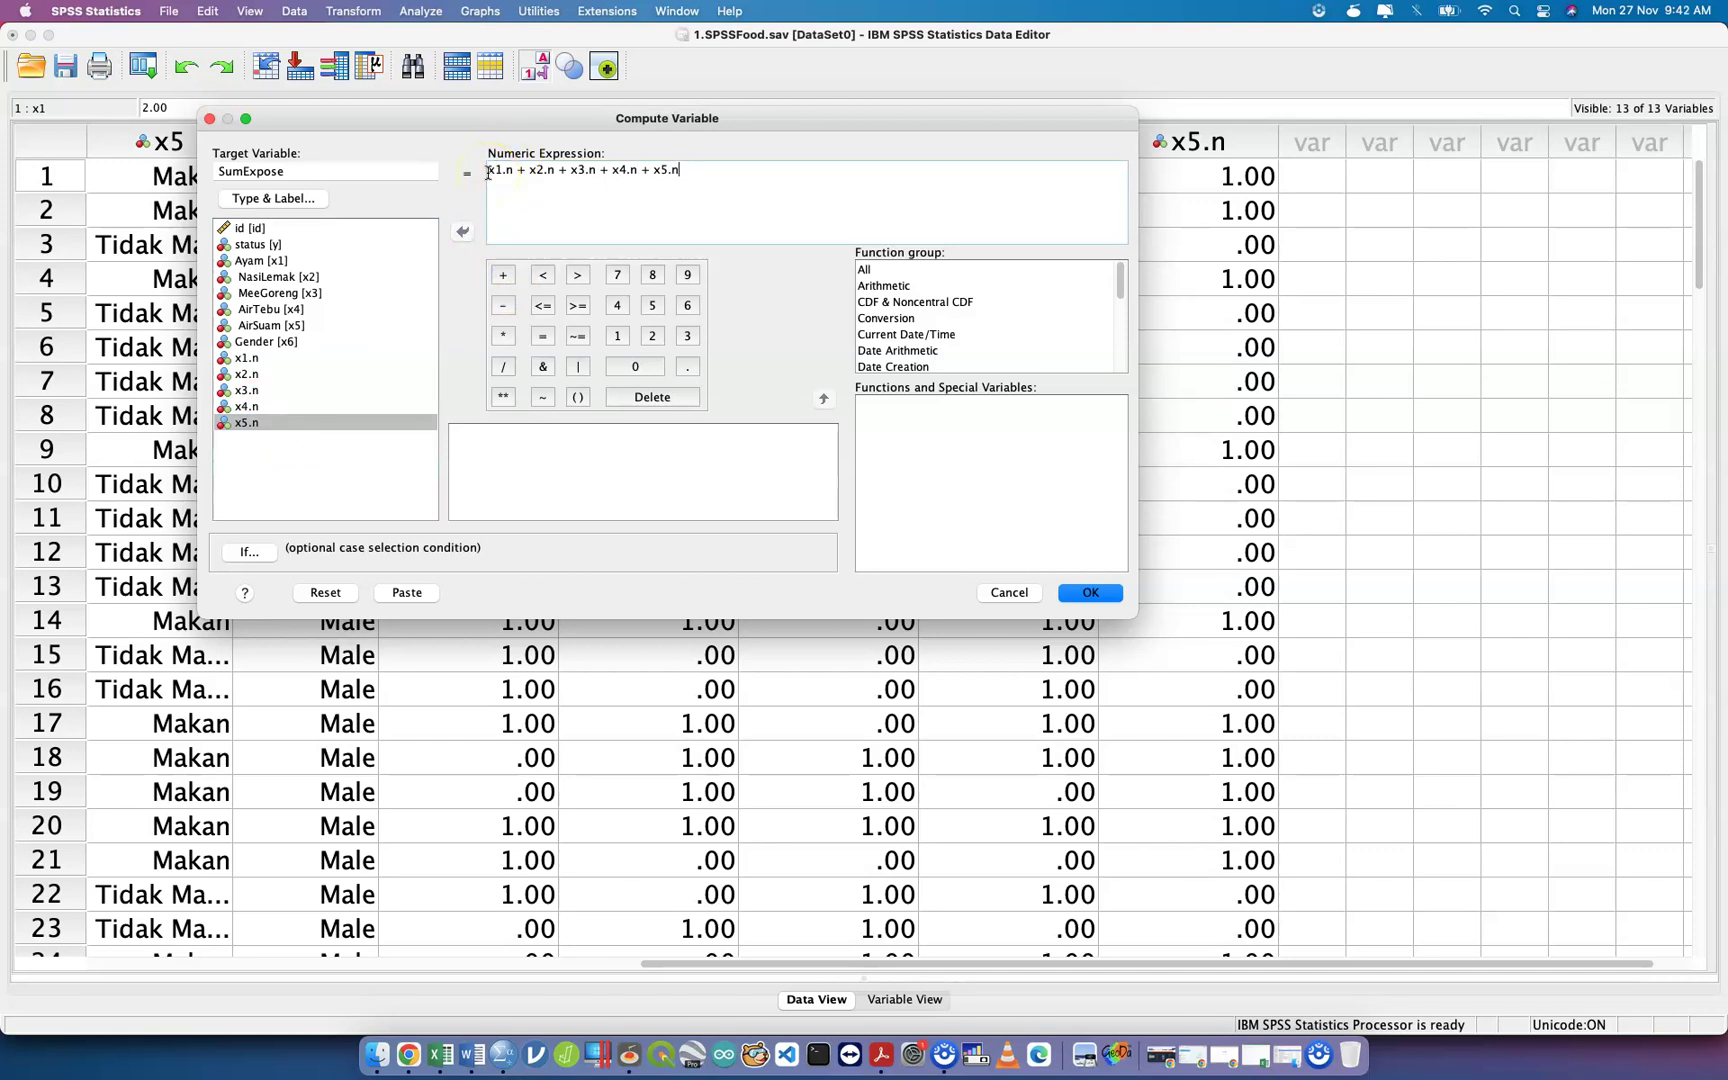
pyautogui.click(707, 177)
pyautogui.click(707, 177)
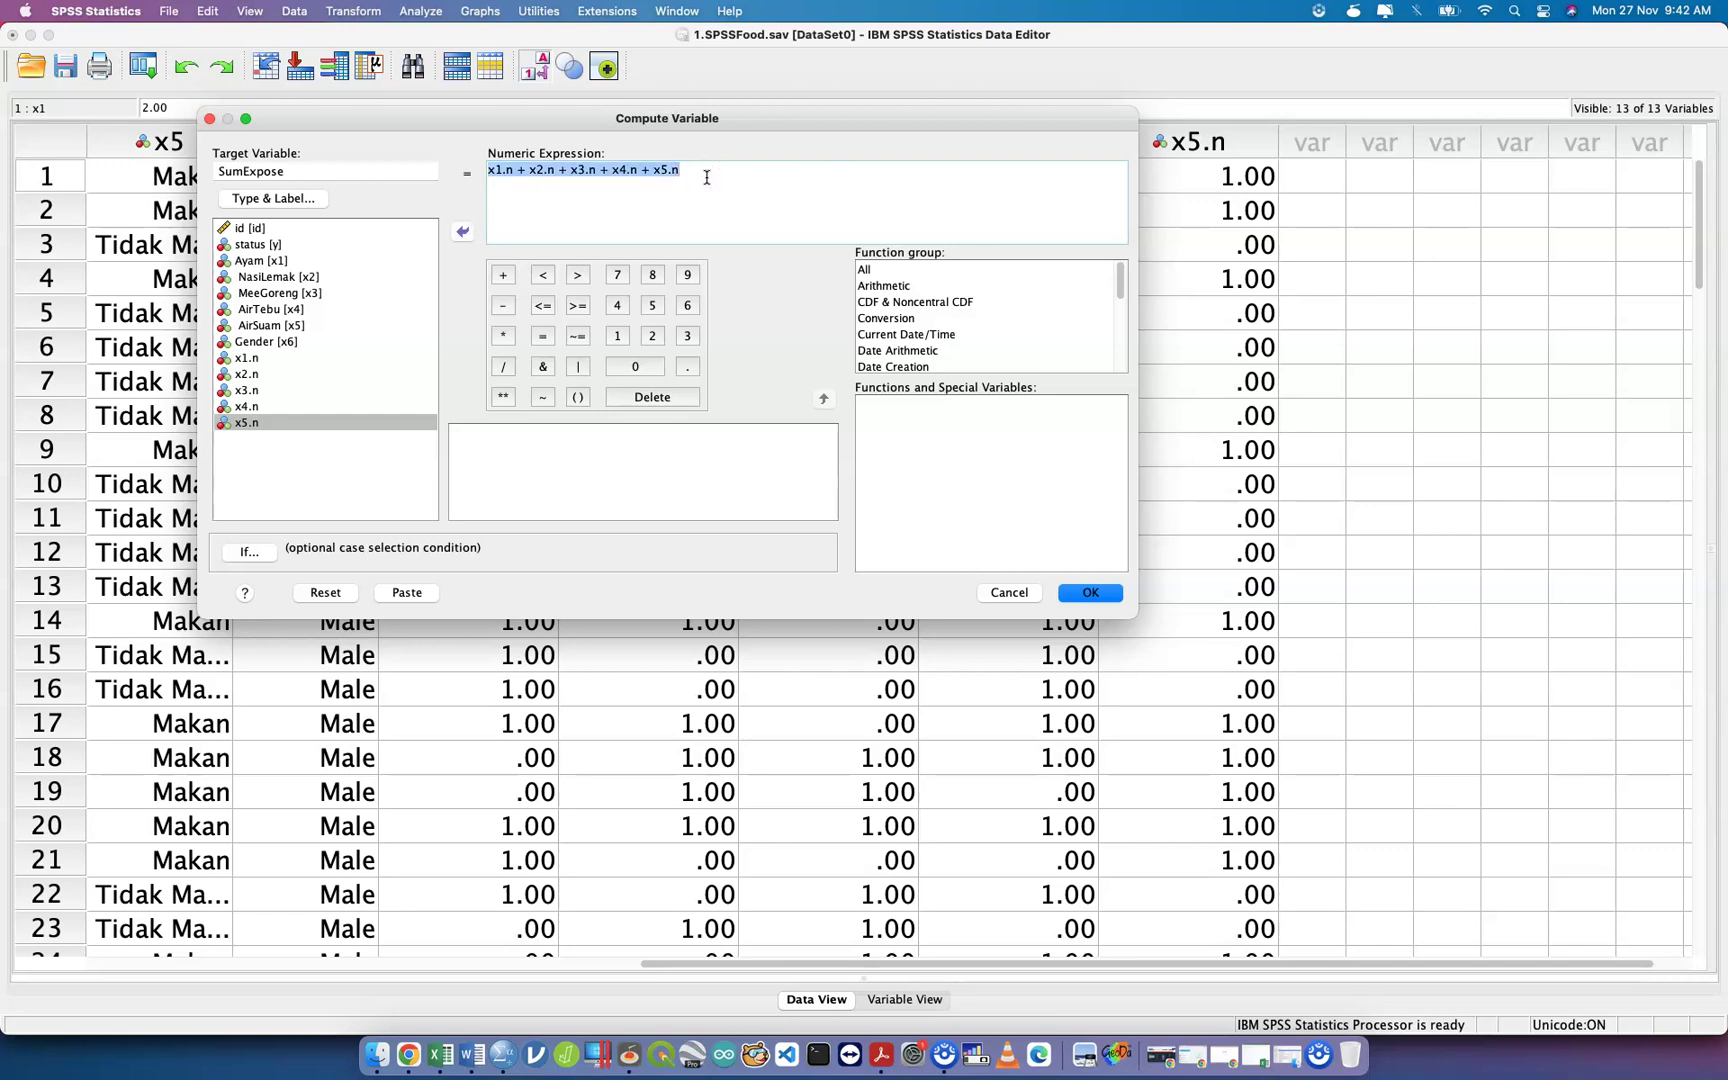
pyautogui.press('BackSpace')
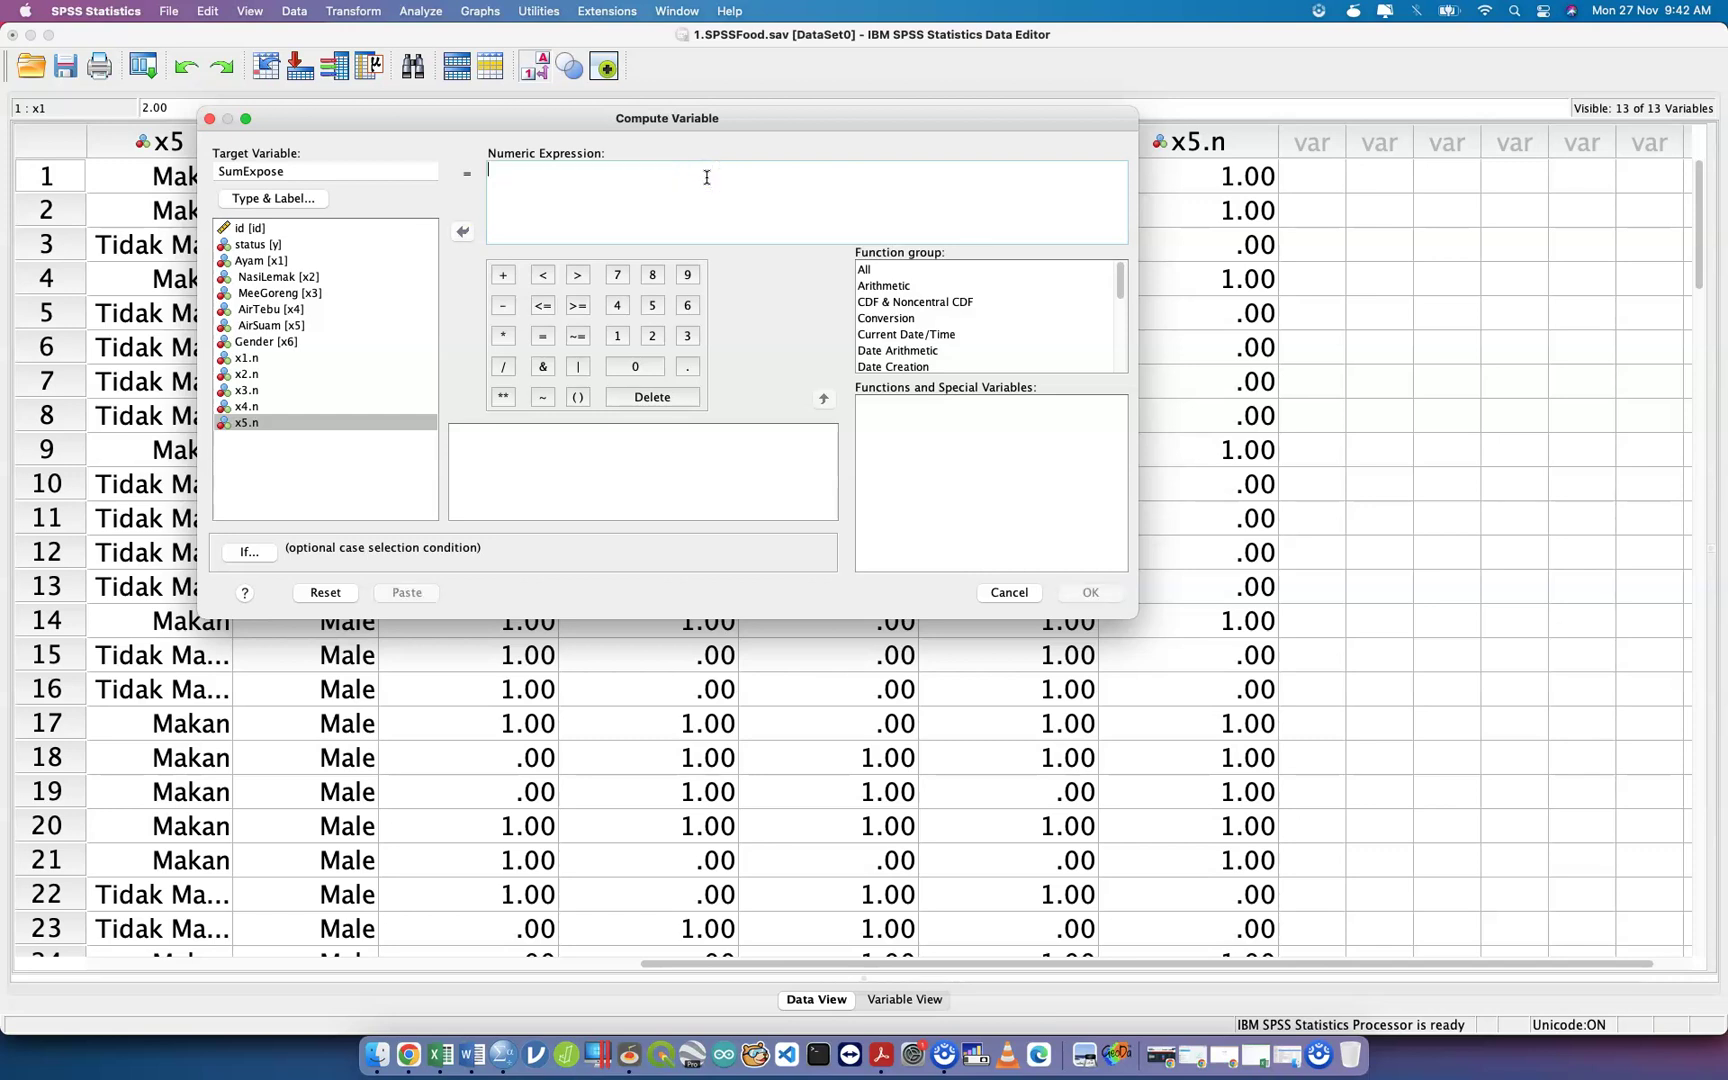
# Find the Sum function among all functions and insert it into the numeric expression.
pyautogui.click(918, 285)
pyautogui.click(898, 269)
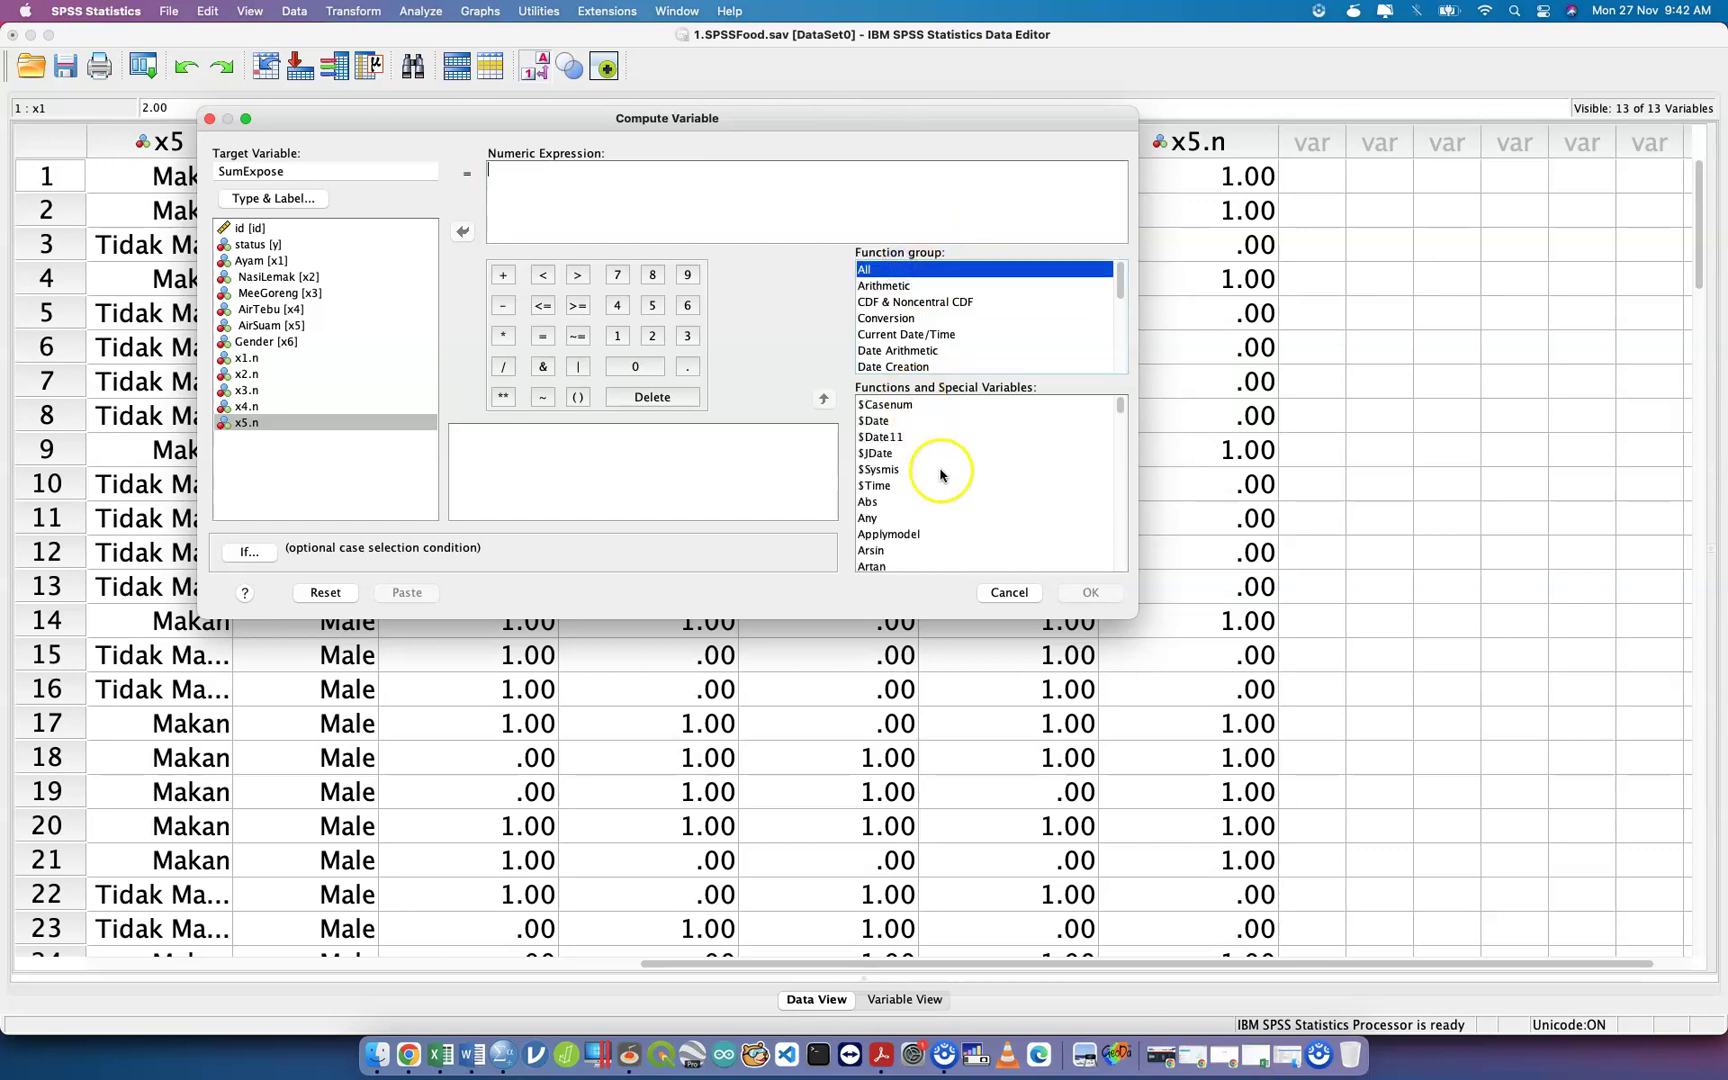
pyautogui.scroll(-10, 936, 485)
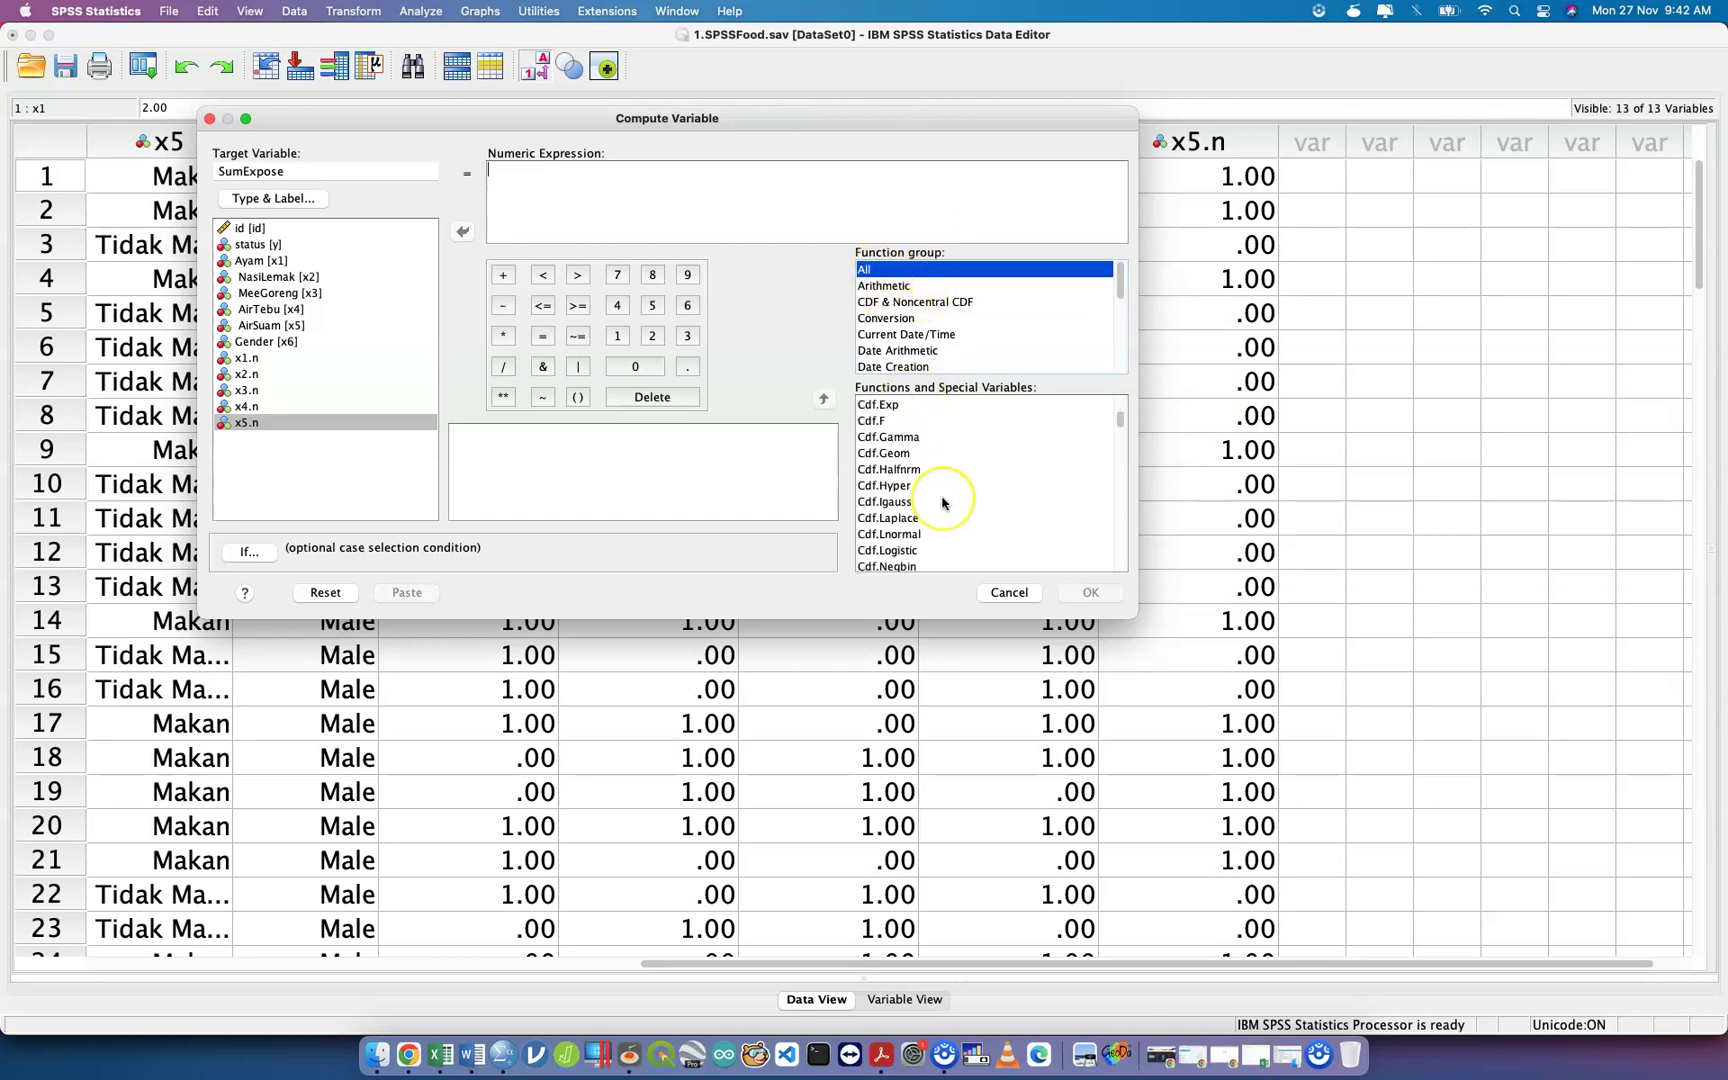
pyautogui.press('s')
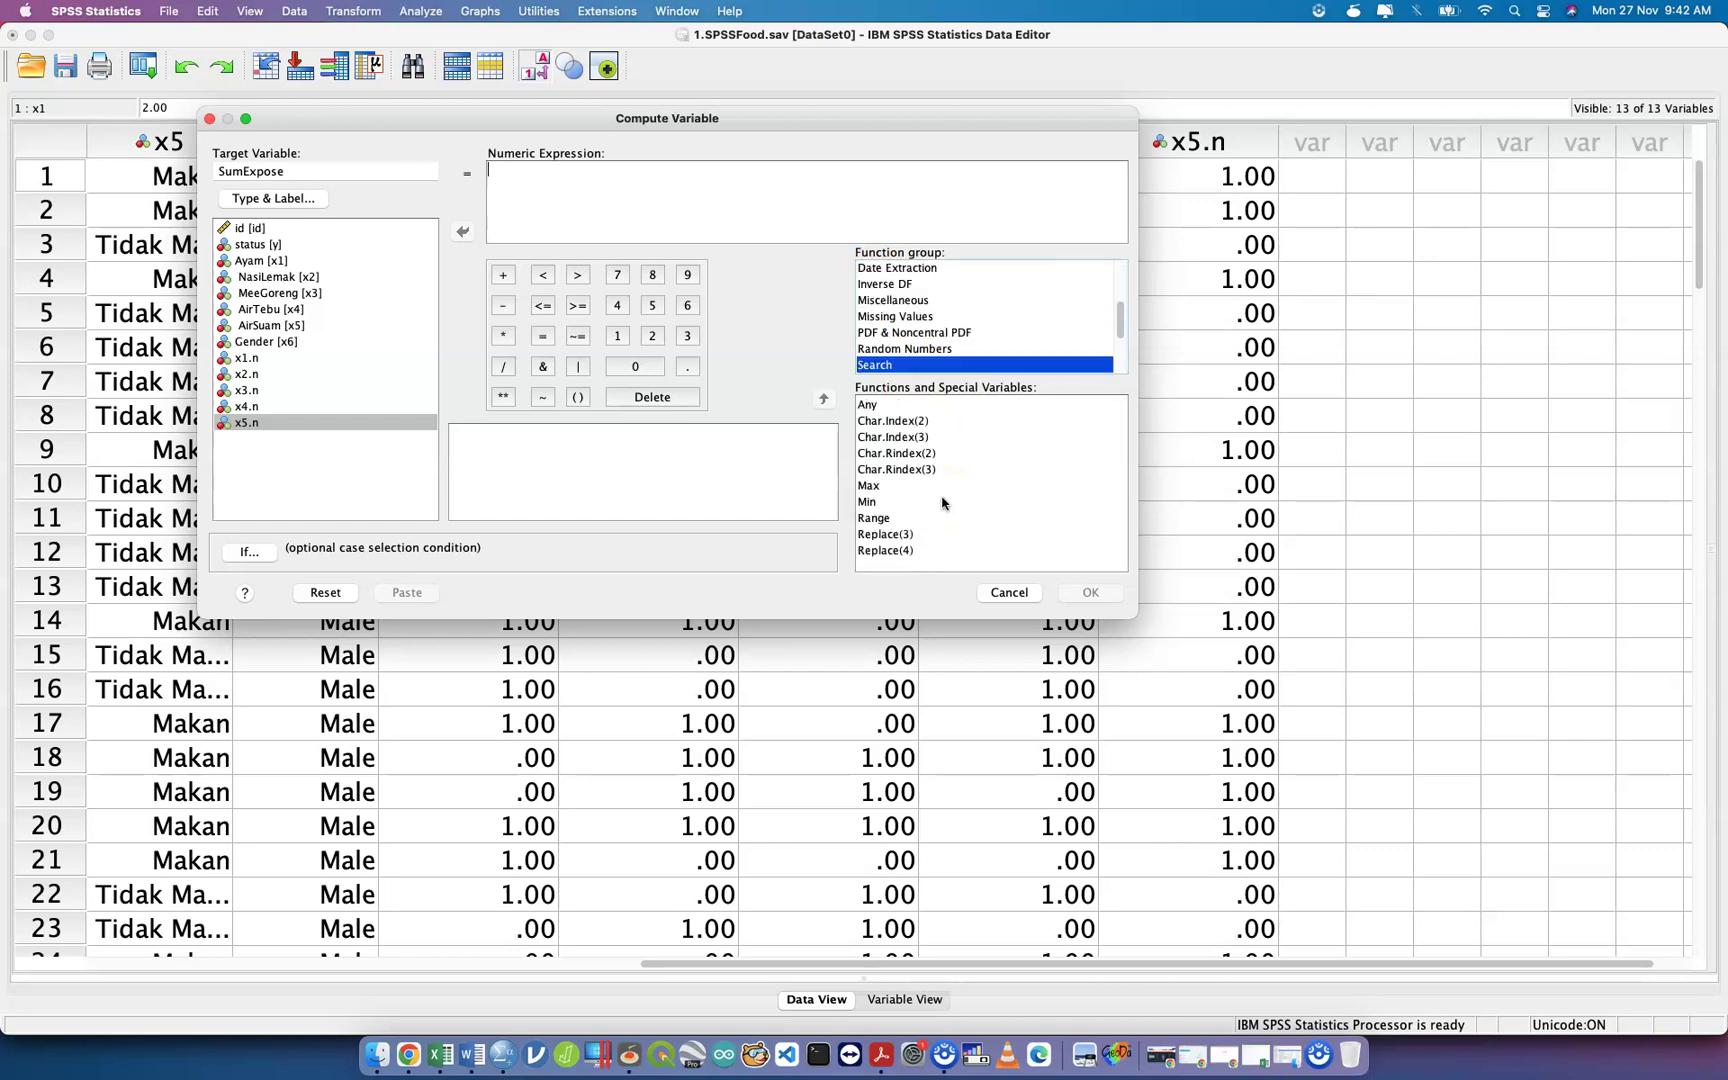
pyautogui.press('m')
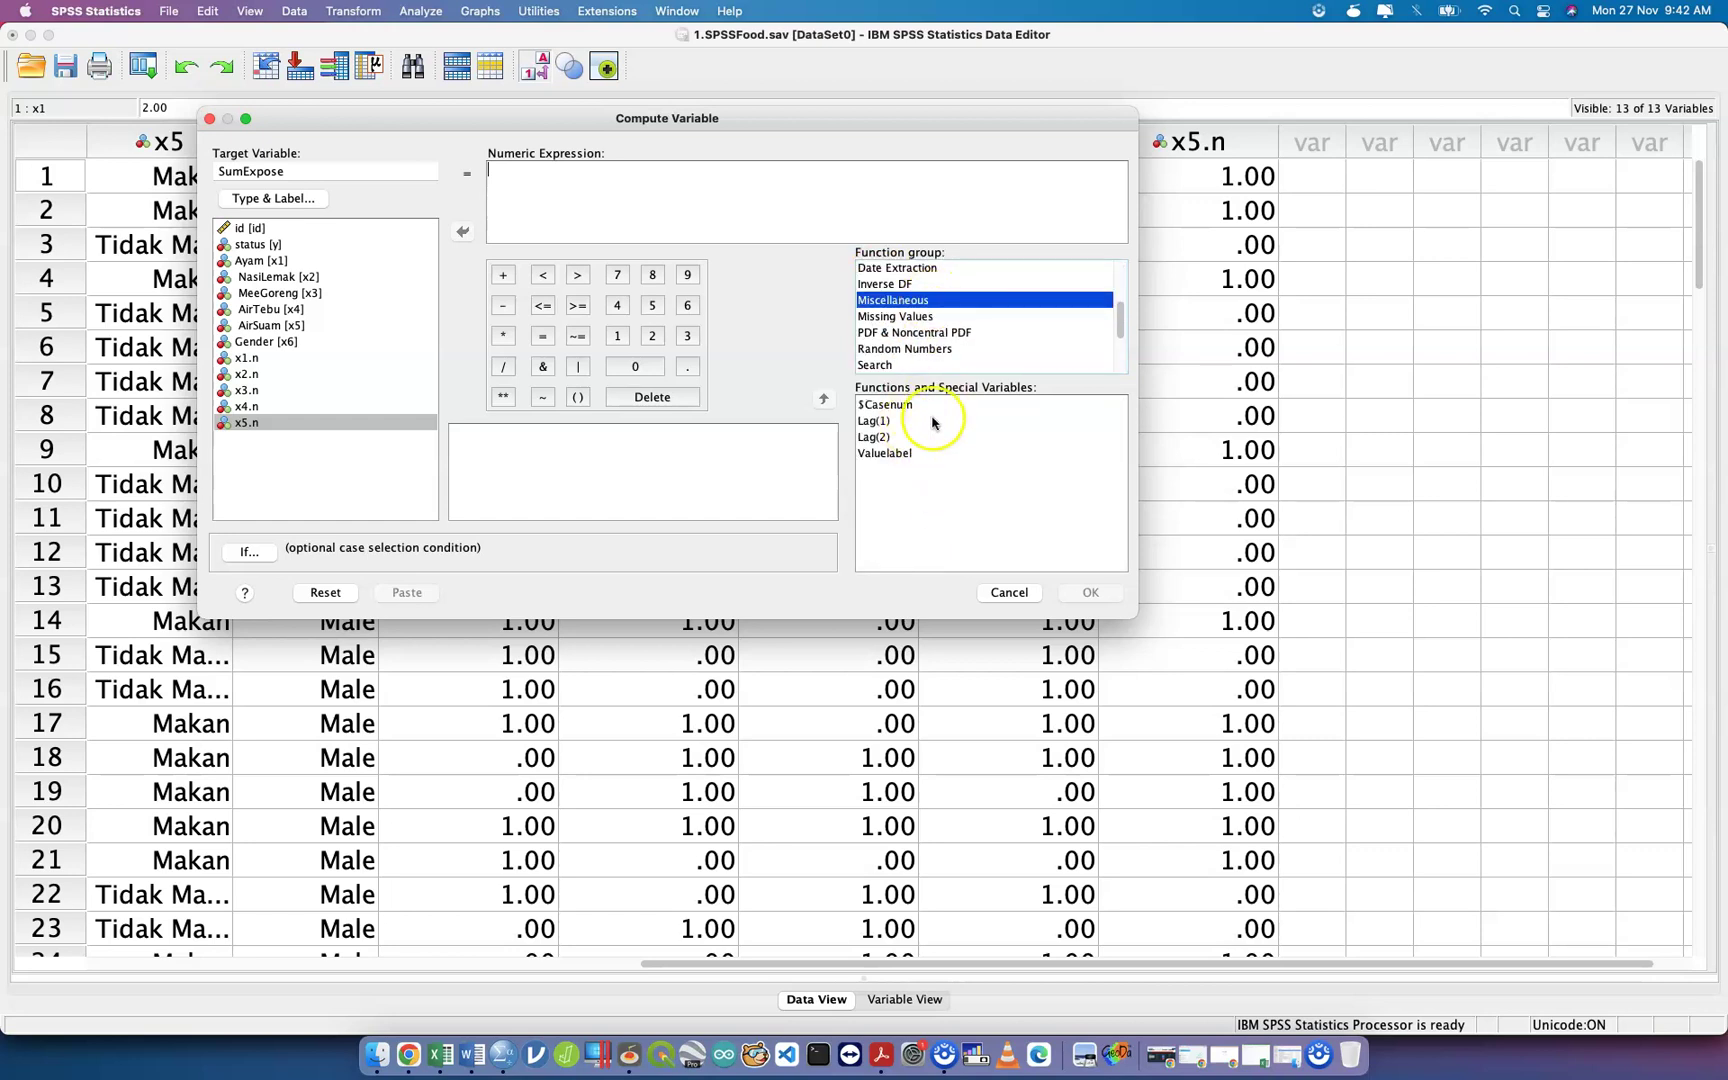
pyautogui.scroll(3, 916, 276)
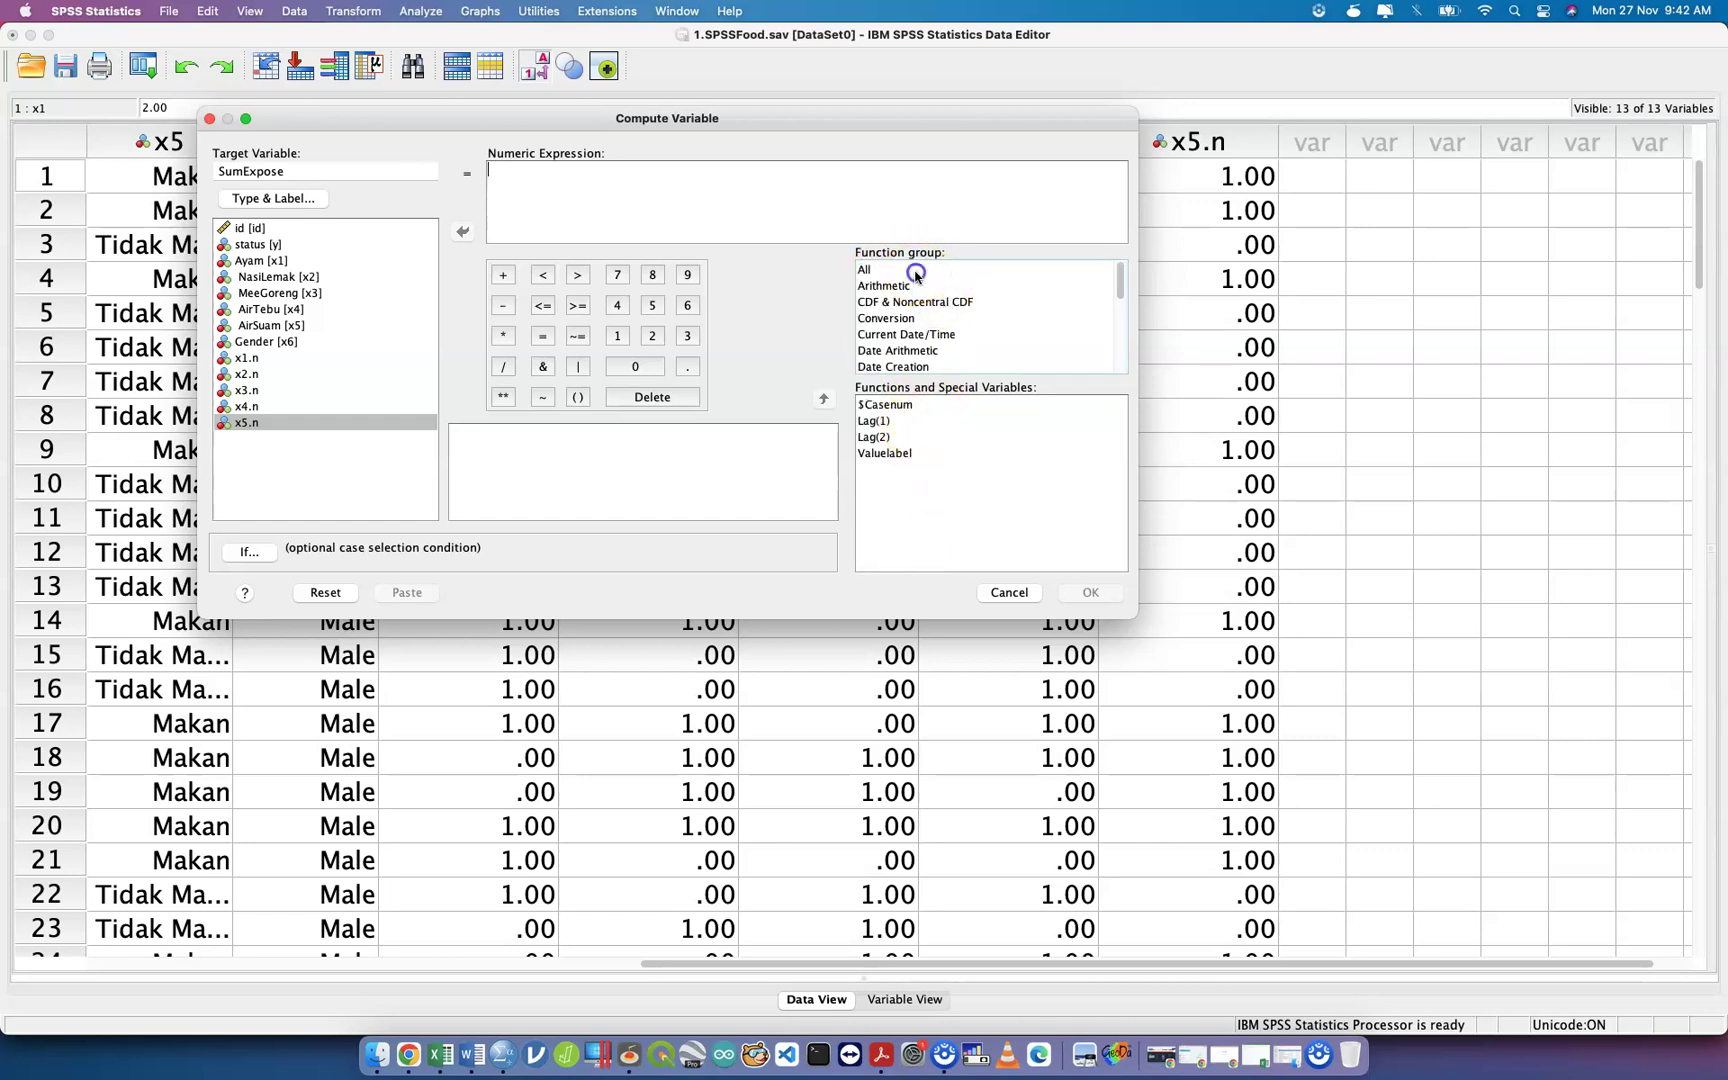
pyautogui.click(916, 270)
pyautogui.scroll(-15, 940, 490)
pyautogui.scroll(-10, 940, 490)
pyautogui.scroll(5, 935, 488)
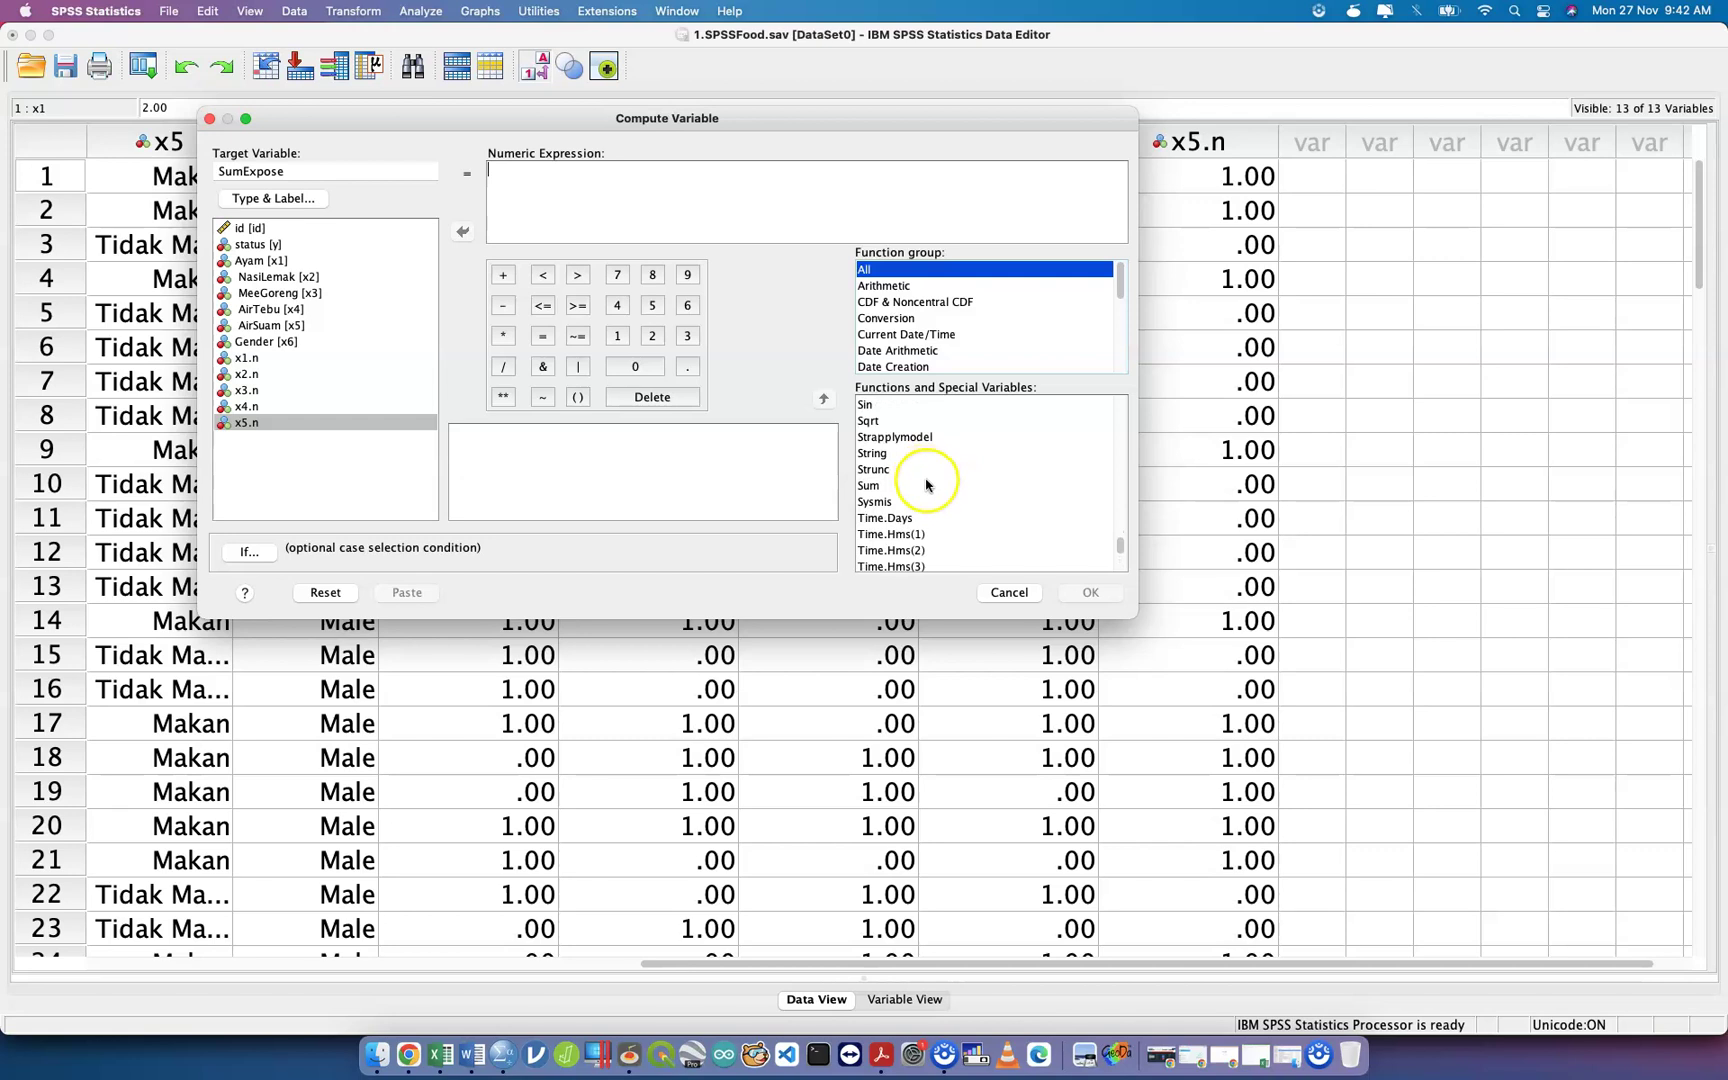
pyautogui.doubleClick(926, 485)
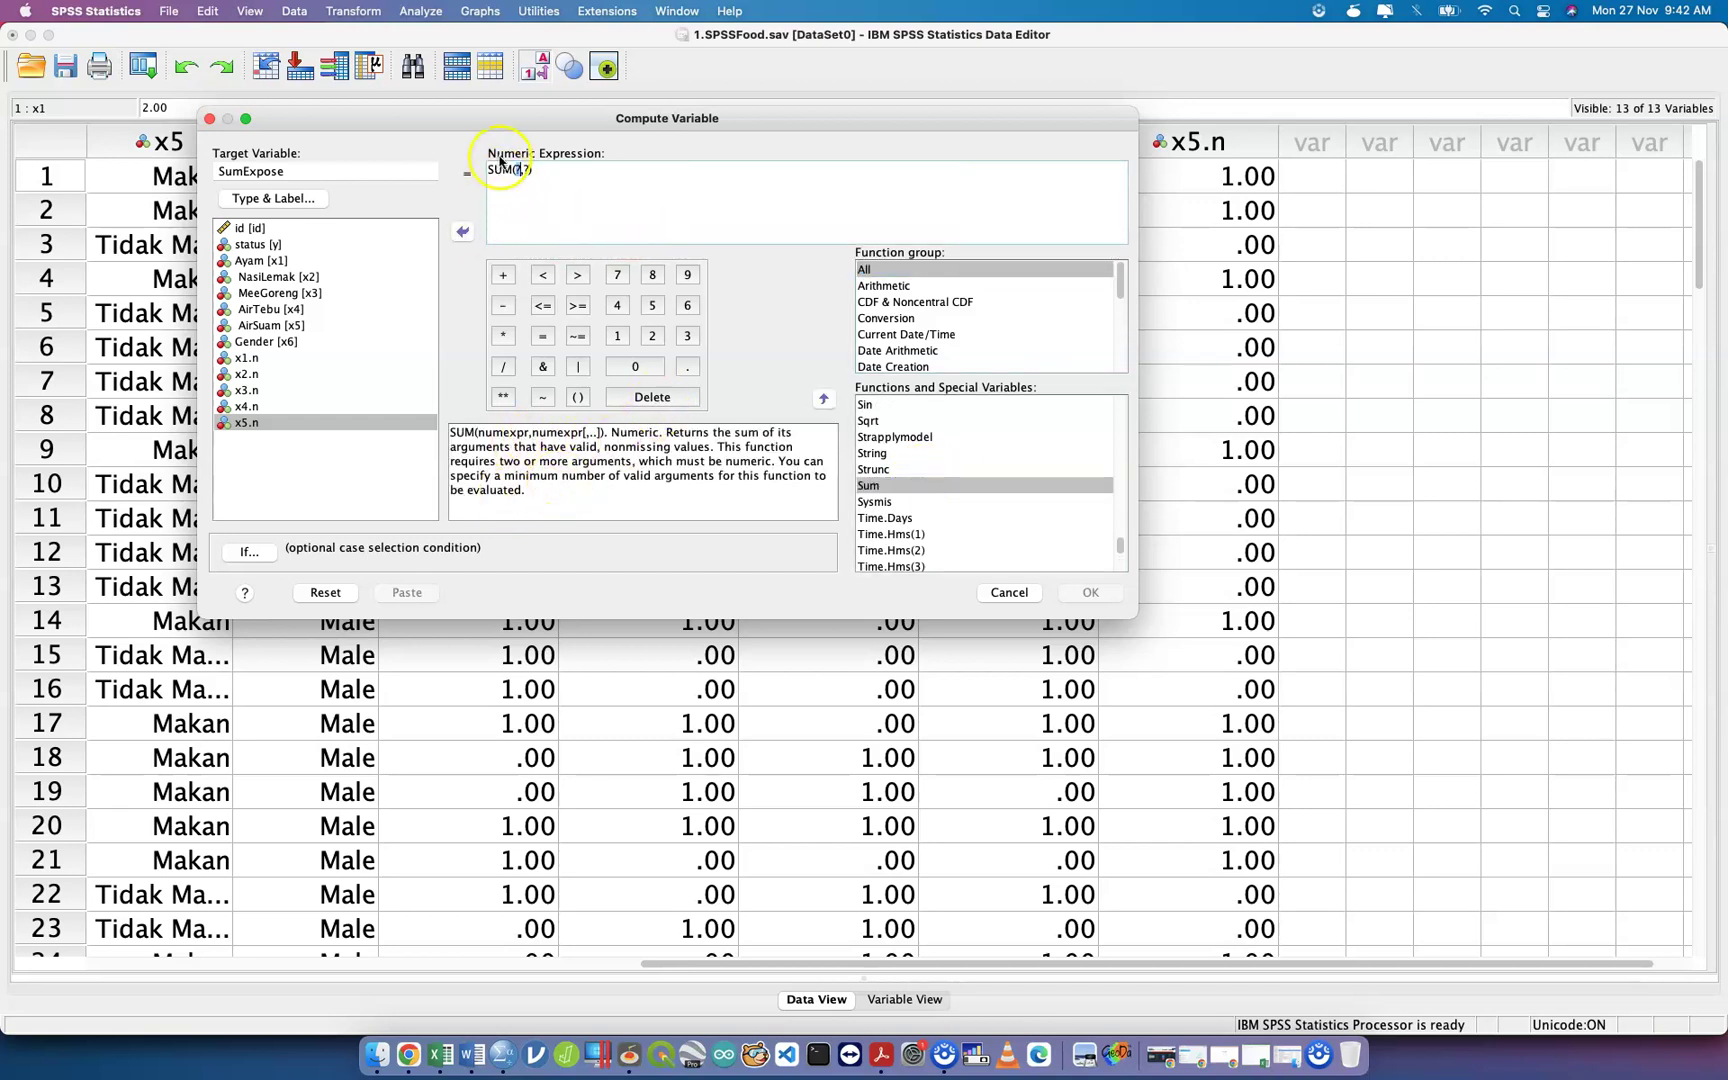
# Remove the placeholder arguments from the SUM function in the numeric expression, keeping its parentheses empty.
pyautogui.click(598, 193)
pyautogui.press('BackSpace')
pyautogui.press('BackSpace')
pyautogui.press('BackSpace')
pyautogui.press('BackSpace')
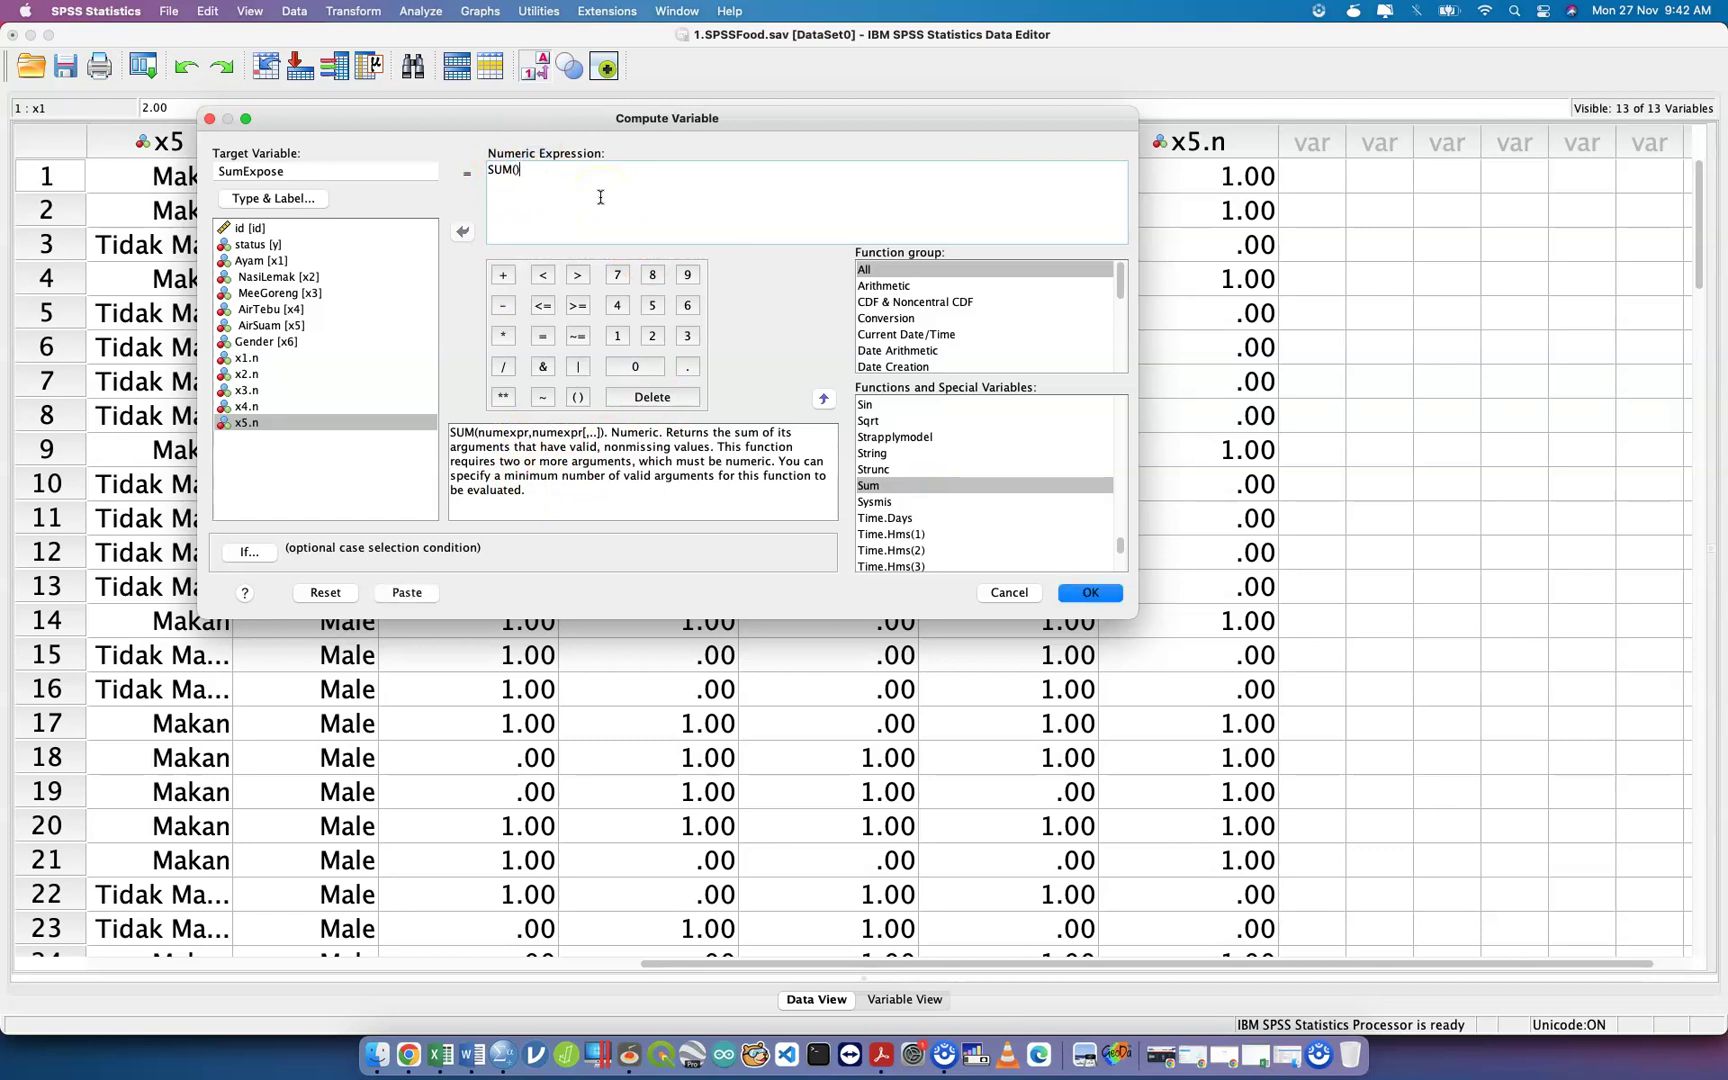
# Fill the SUM function with the comma-separated arguments x1.n, x2.n, x3.n, x4.n and x5.n.
pyautogui.doubleClick(272, 360)
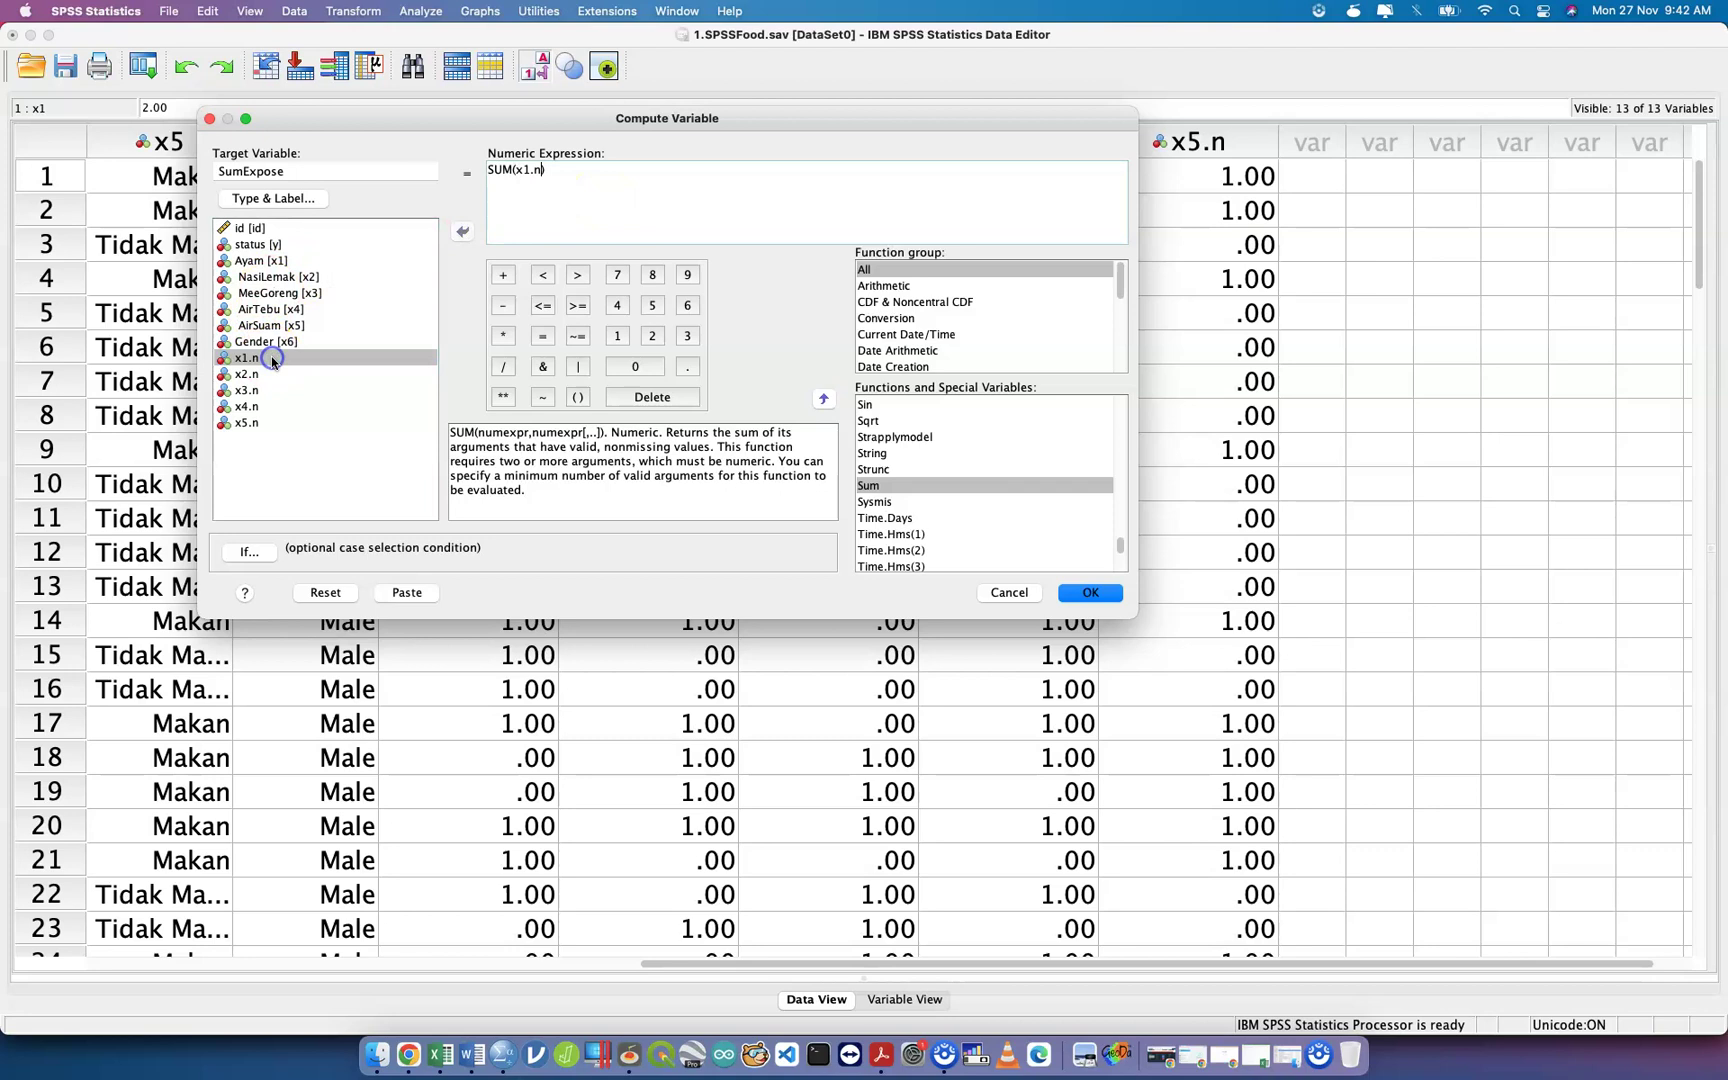
pyautogui.write(',')
pyautogui.doubleClick(250, 375)
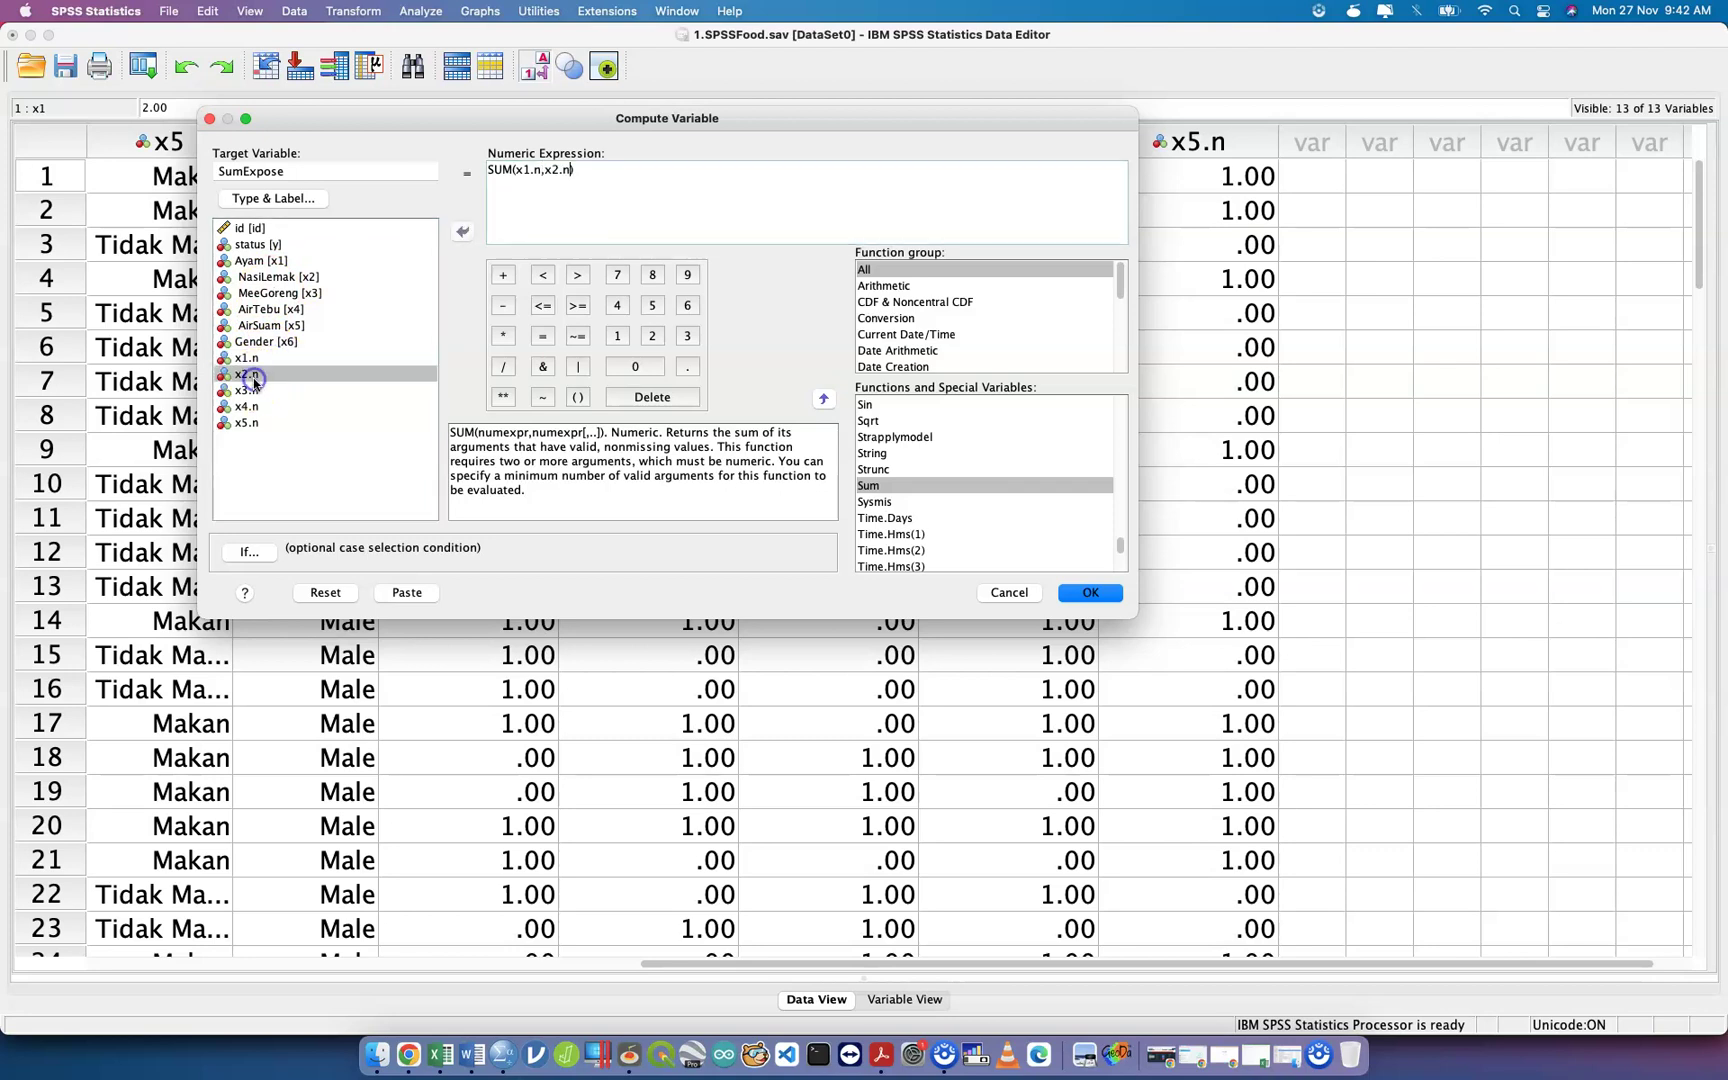
pyautogui.write(',')
pyautogui.click(262, 392)
pyautogui.doubleClick(262, 392)
pyautogui.write(',x3.n,')
pyautogui.doubleClick(273, 405)
pyautogui.write(',x4.n,')
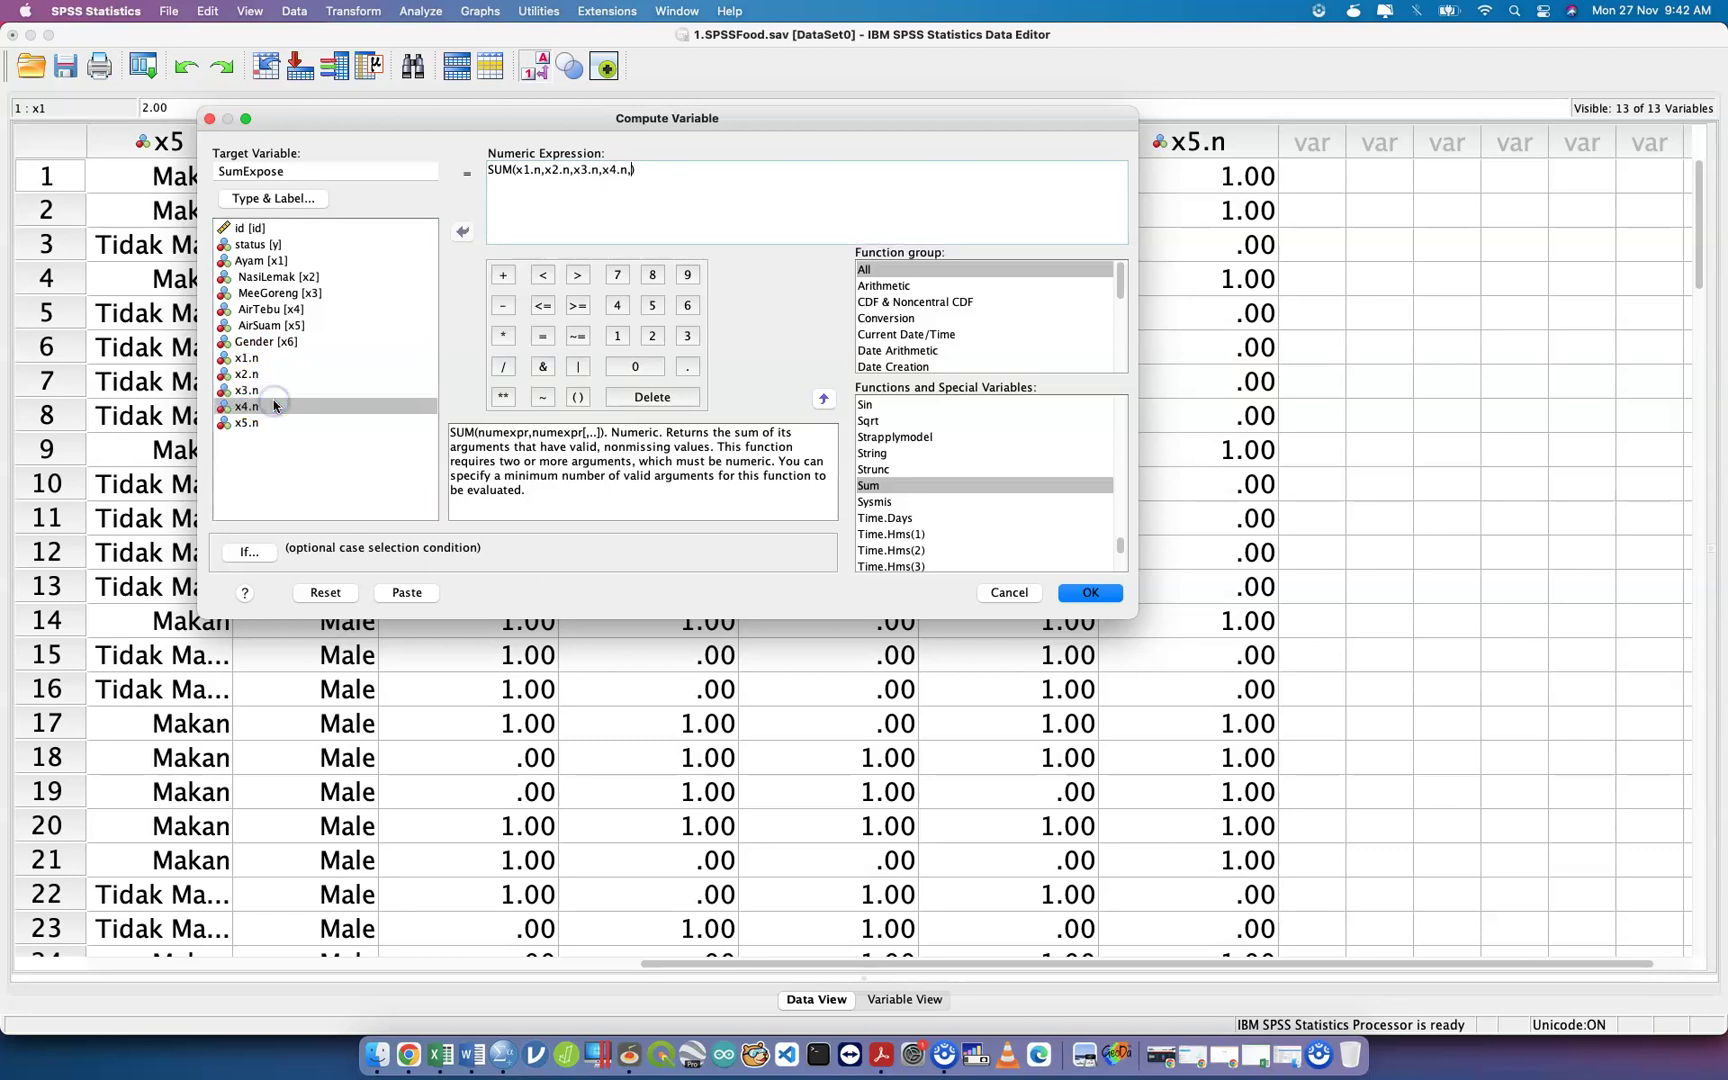
pyautogui.doubleClick(279, 422)
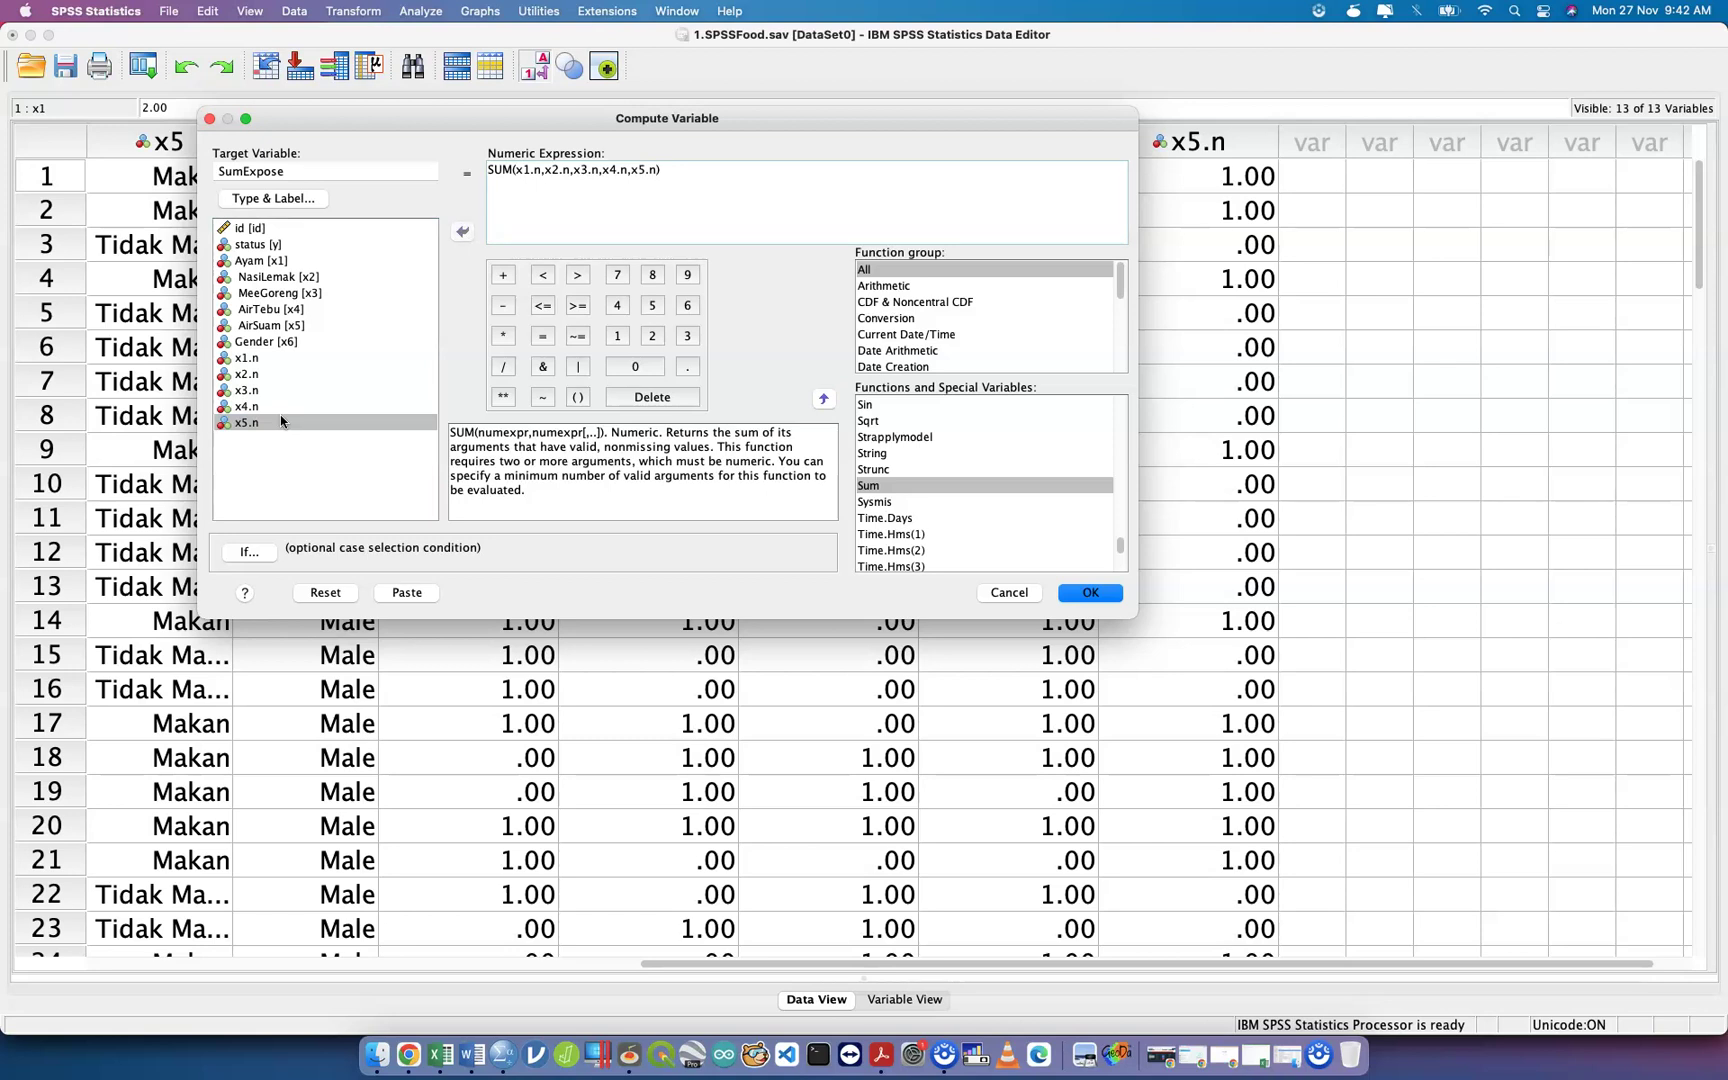
# Restrict the SumExpose computation to cases that satisfy the condition x6 = 1.
pyautogui.click(258, 555)
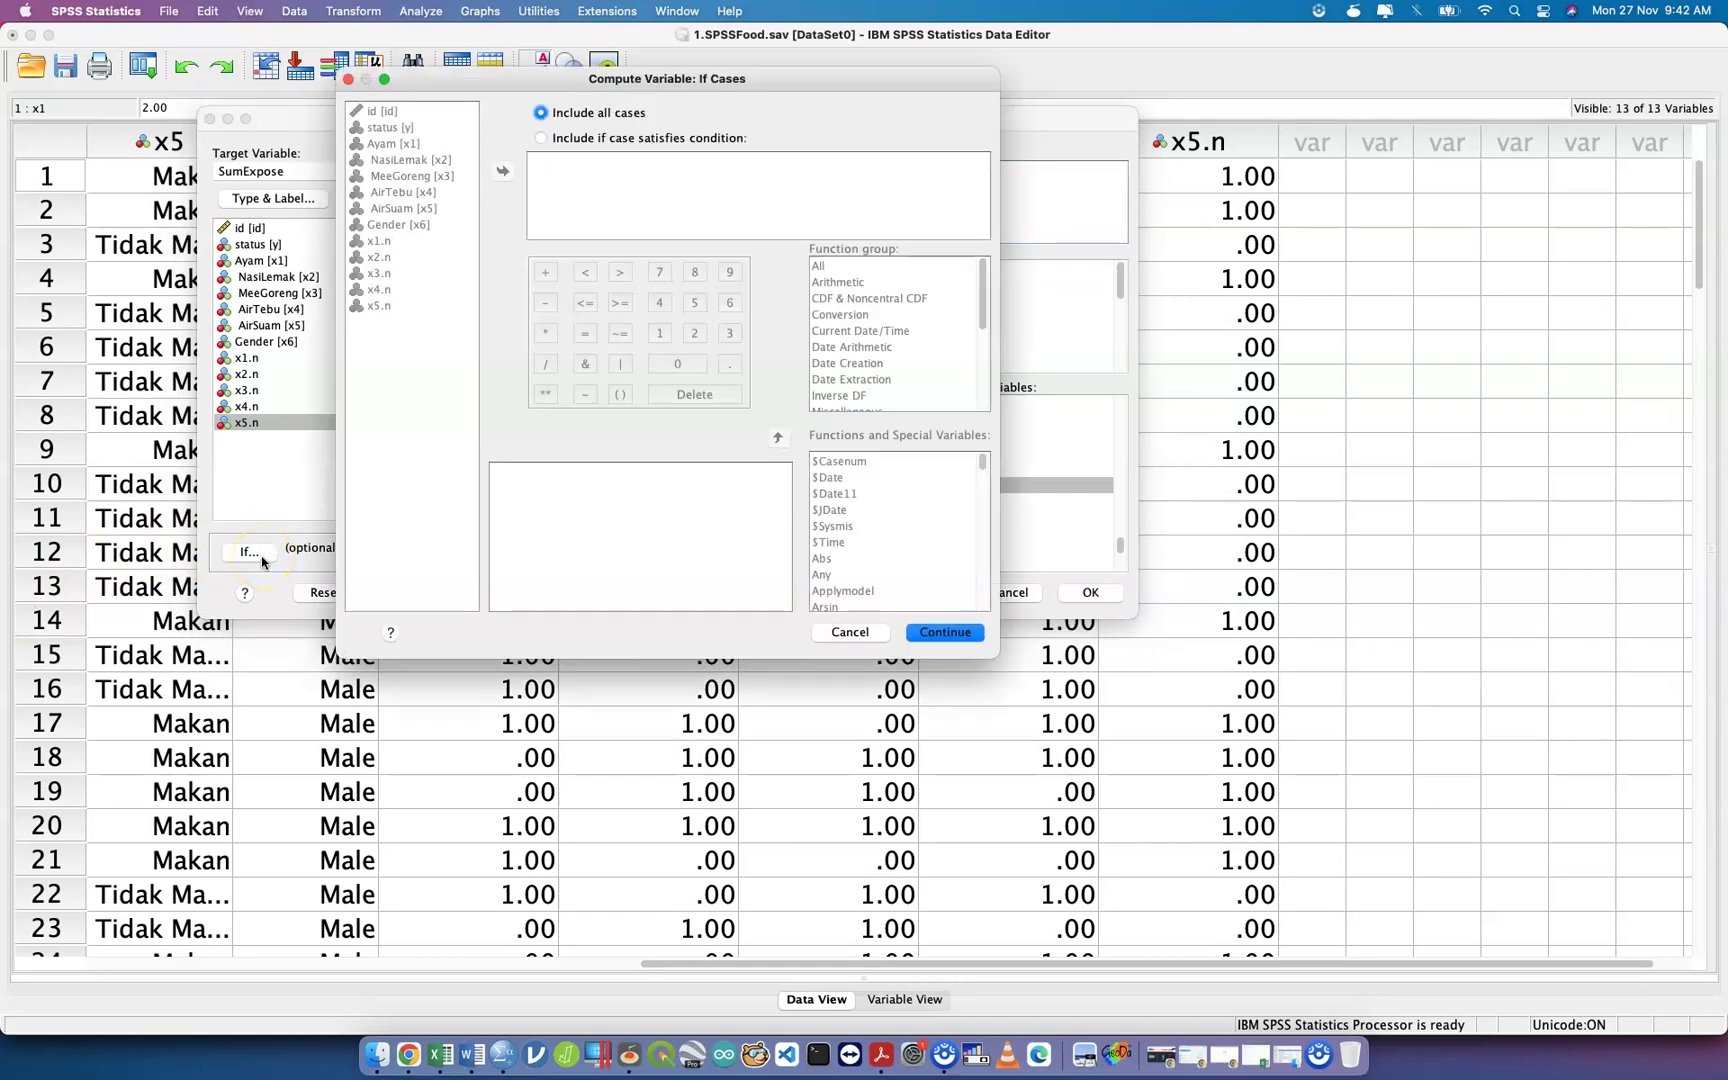
pyautogui.click(577, 141)
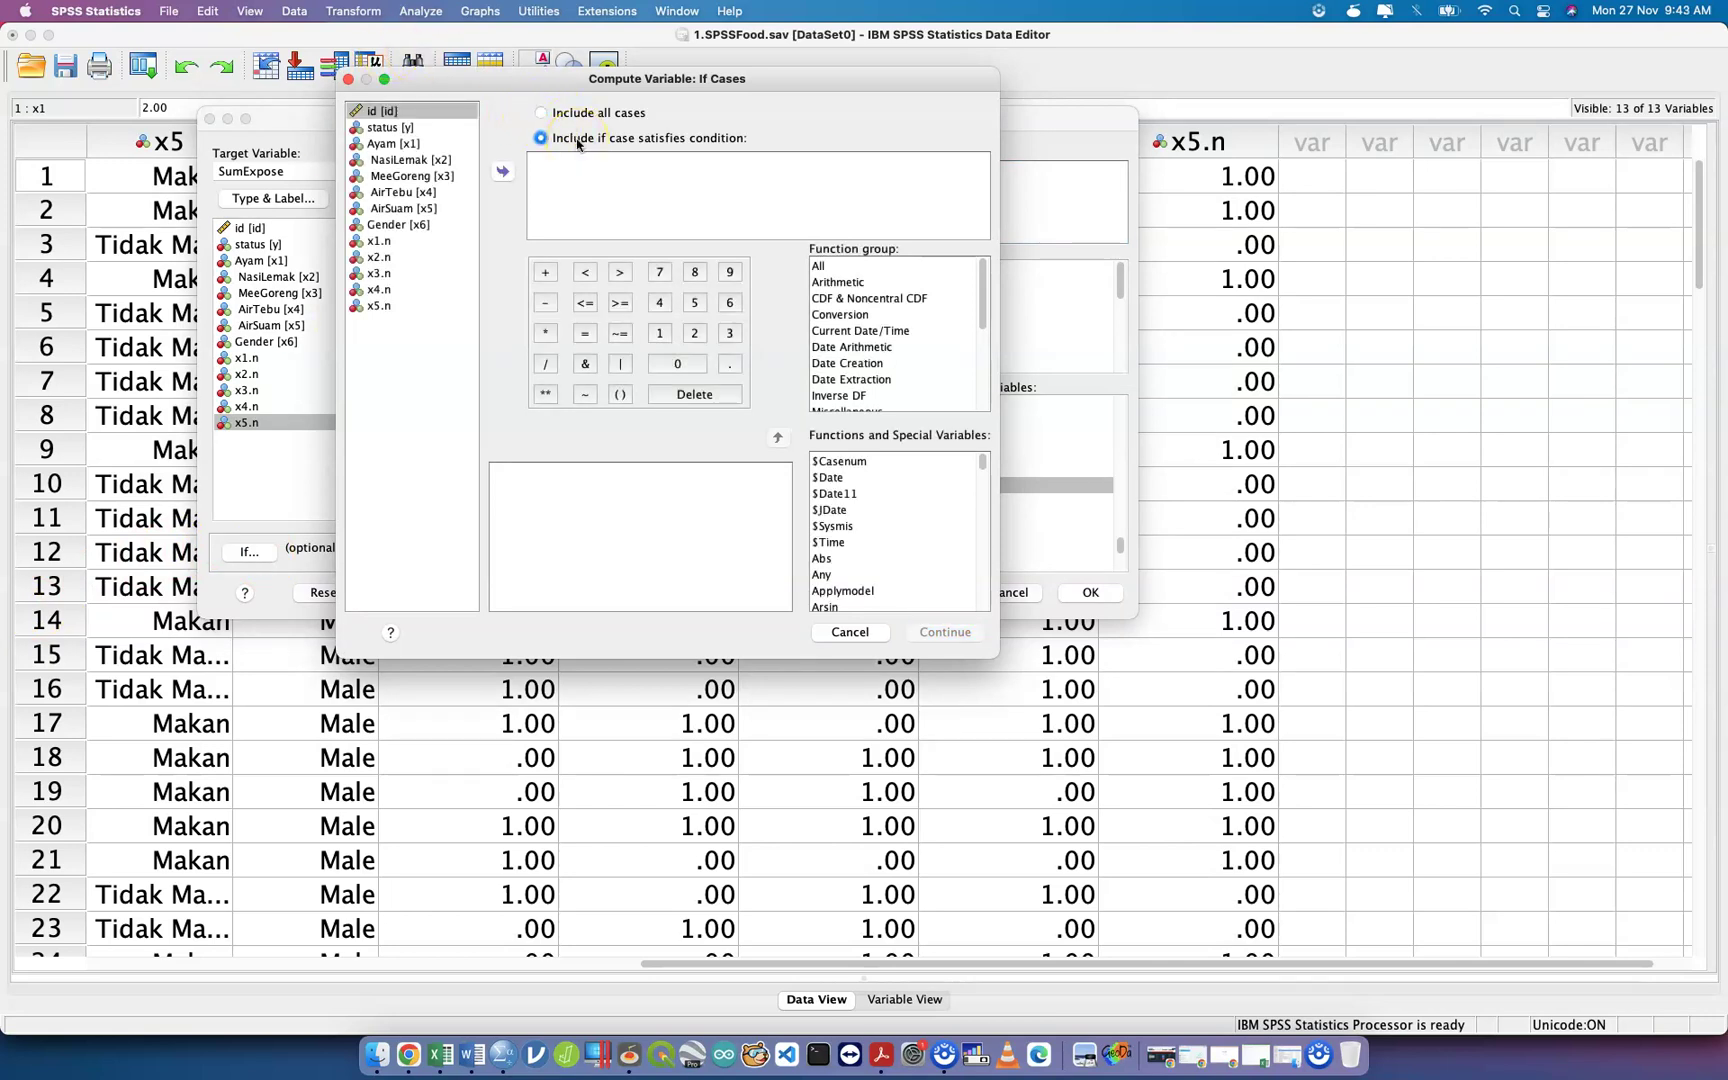
pyautogui.doubleClick(441, 224)
pyautogui.click(586, 335)
pyautogui.click(662, 338)
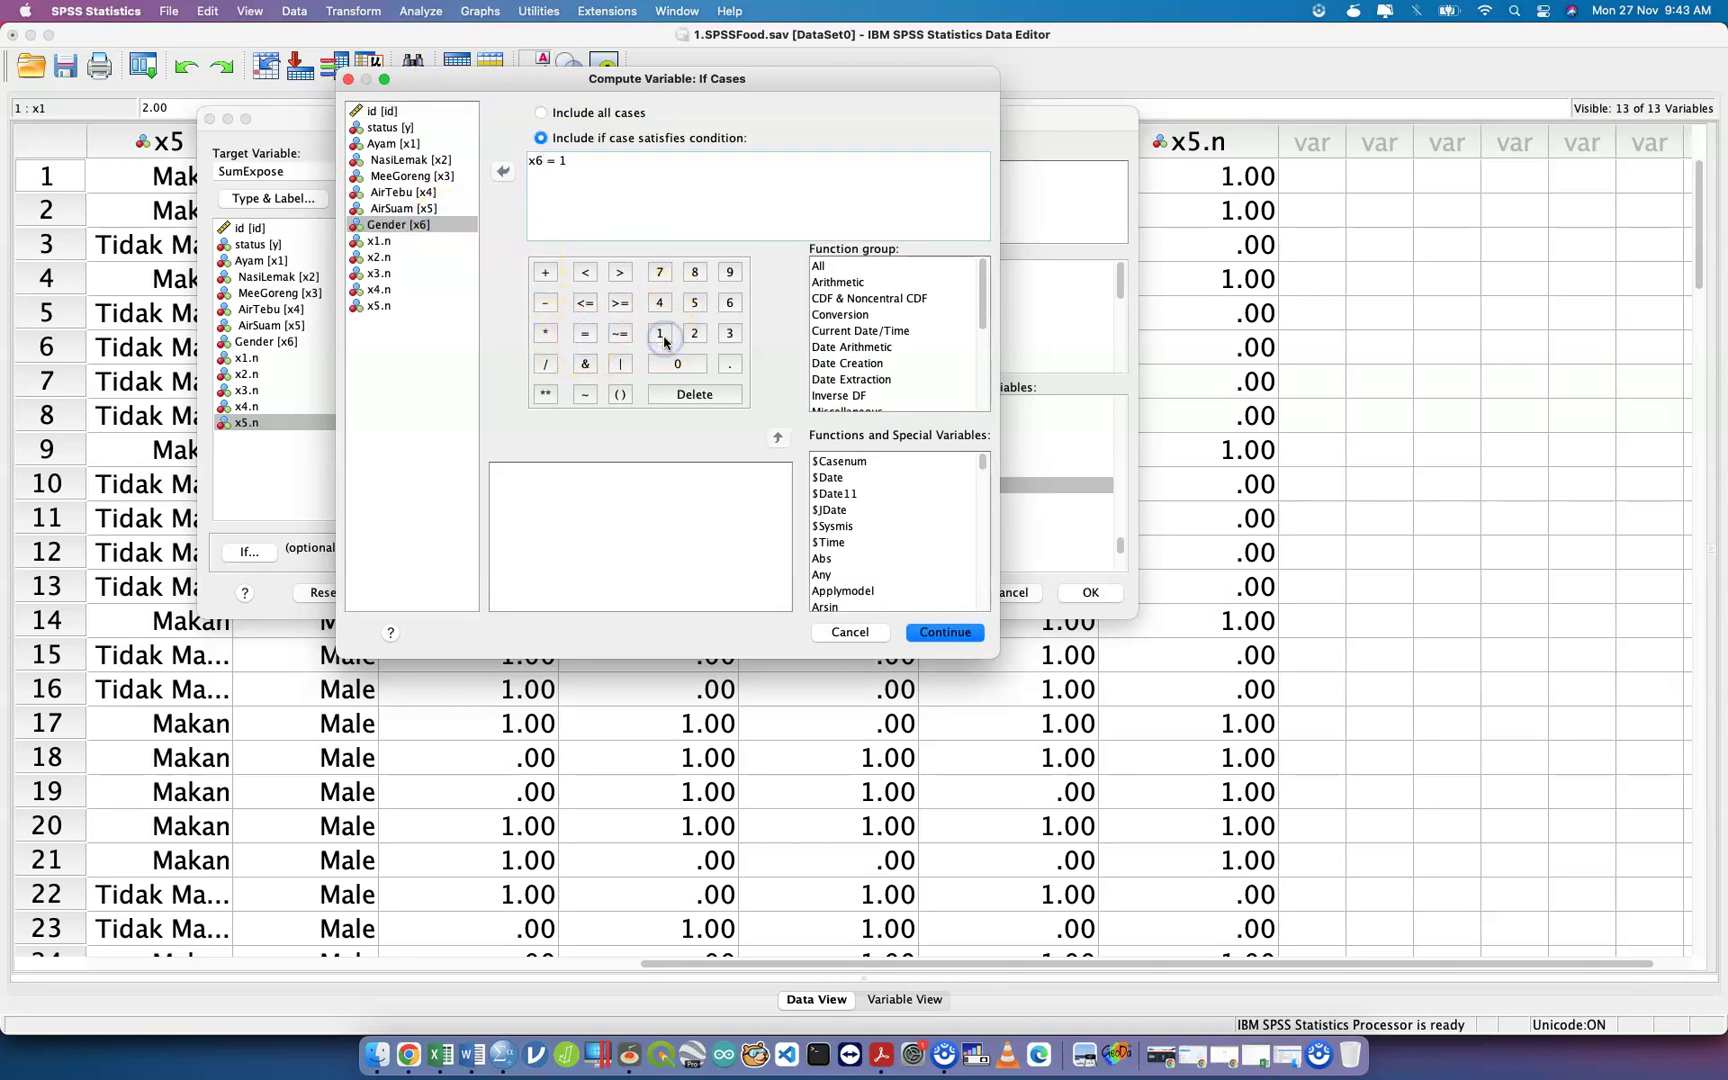
pyautogui.click(942, 633)
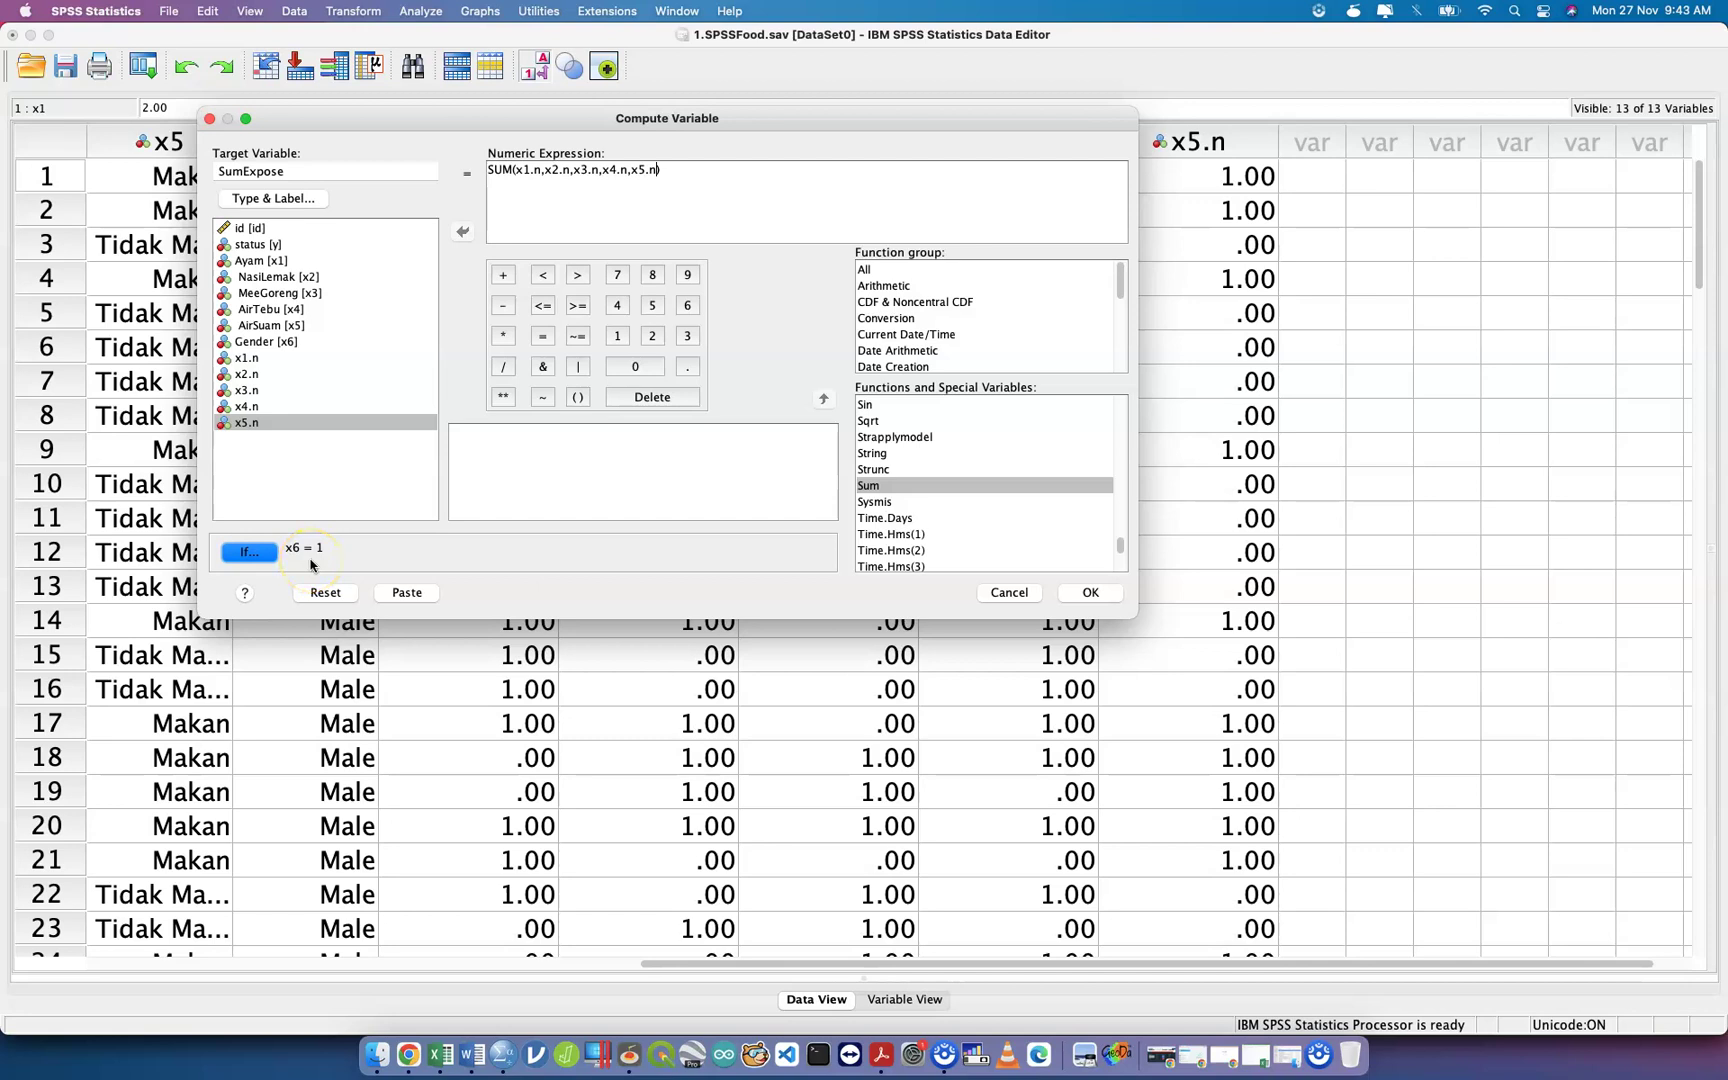
# Remove the case condition from the computation by including all cases again.
pyautogui.click(271, 555)
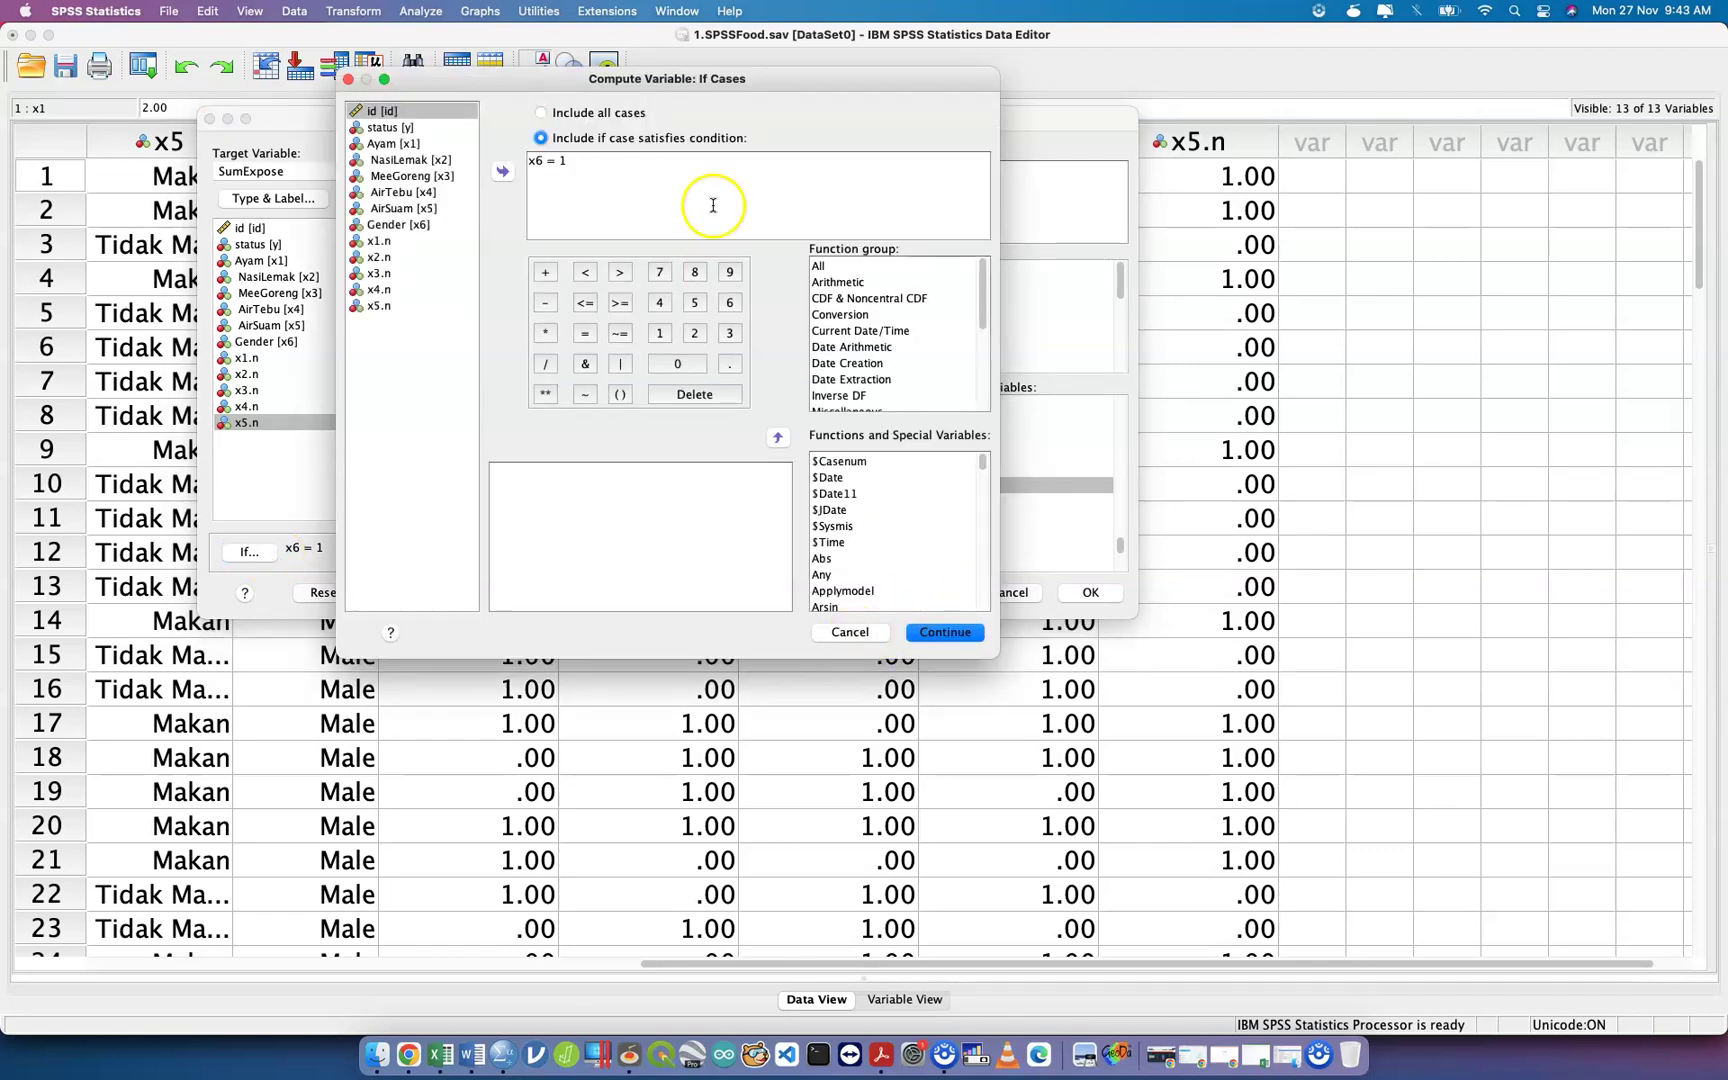
pyautogui.click(607, 113)
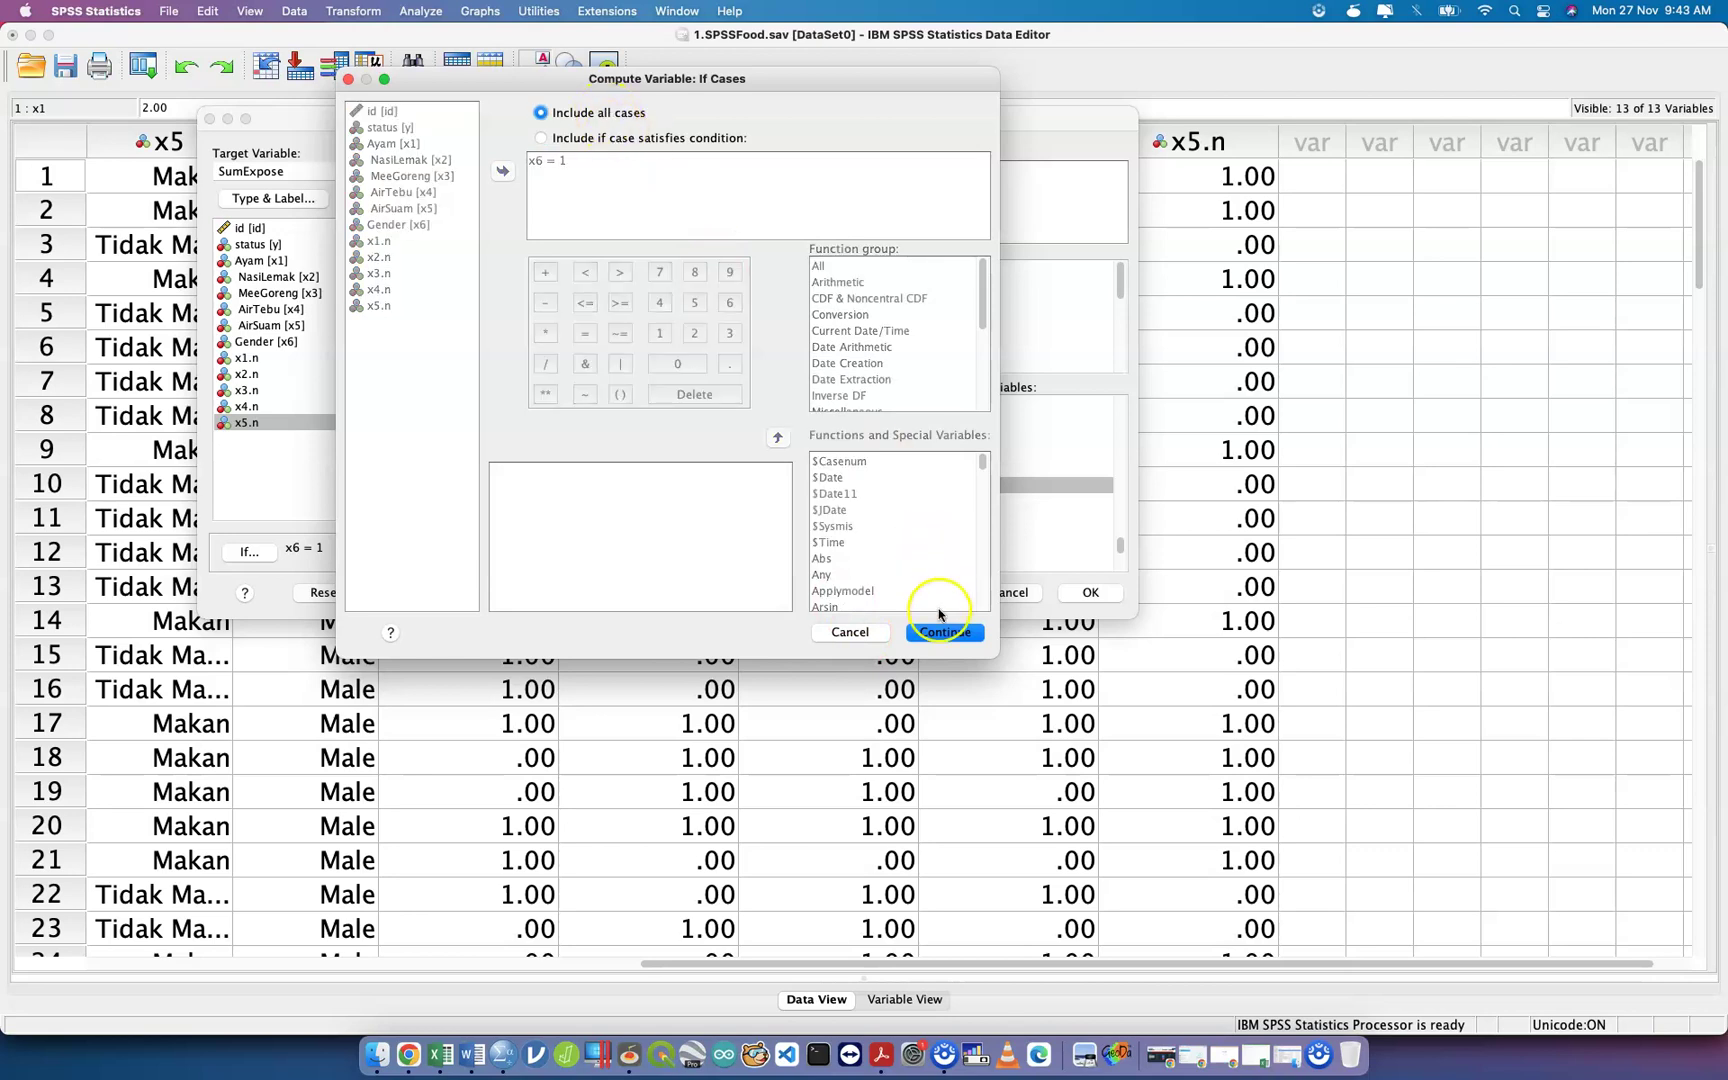
pyautogui.click(950, 632)
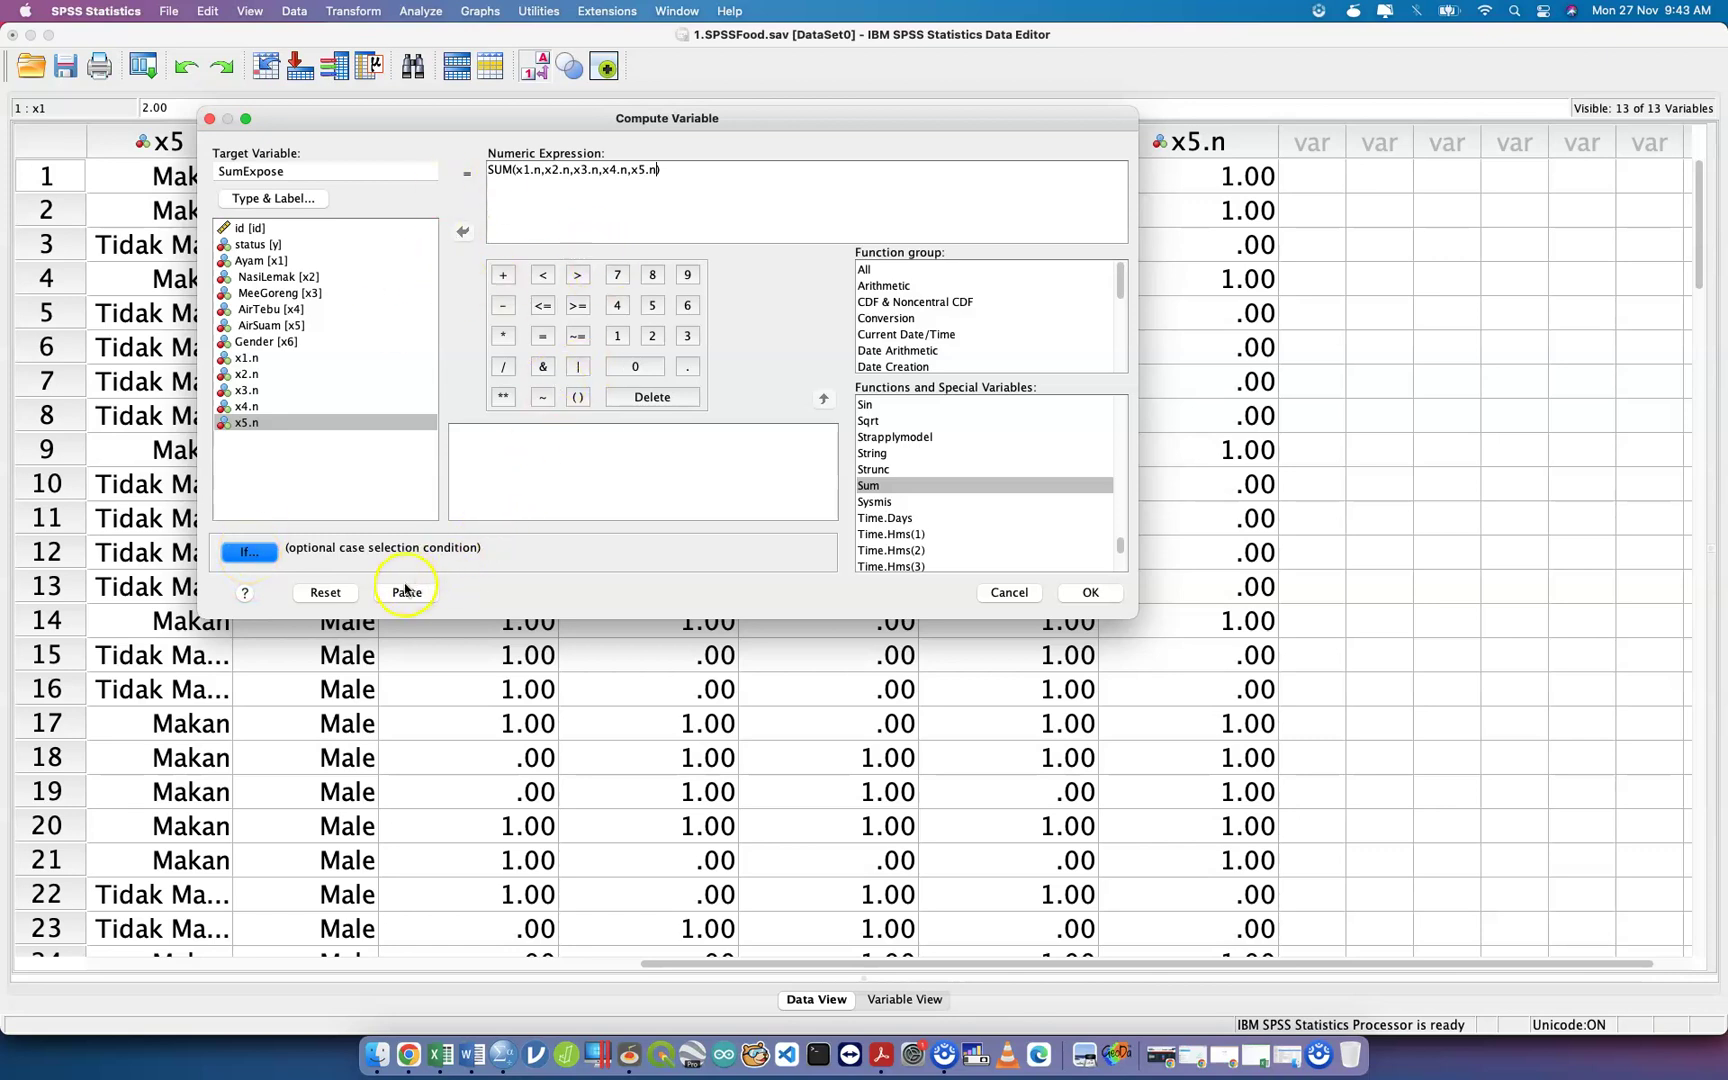
# Paste the SumExpose computation as syntax and bring the SPSSFood.sps syntax window to the front.
pyautogui.click(406, 595)
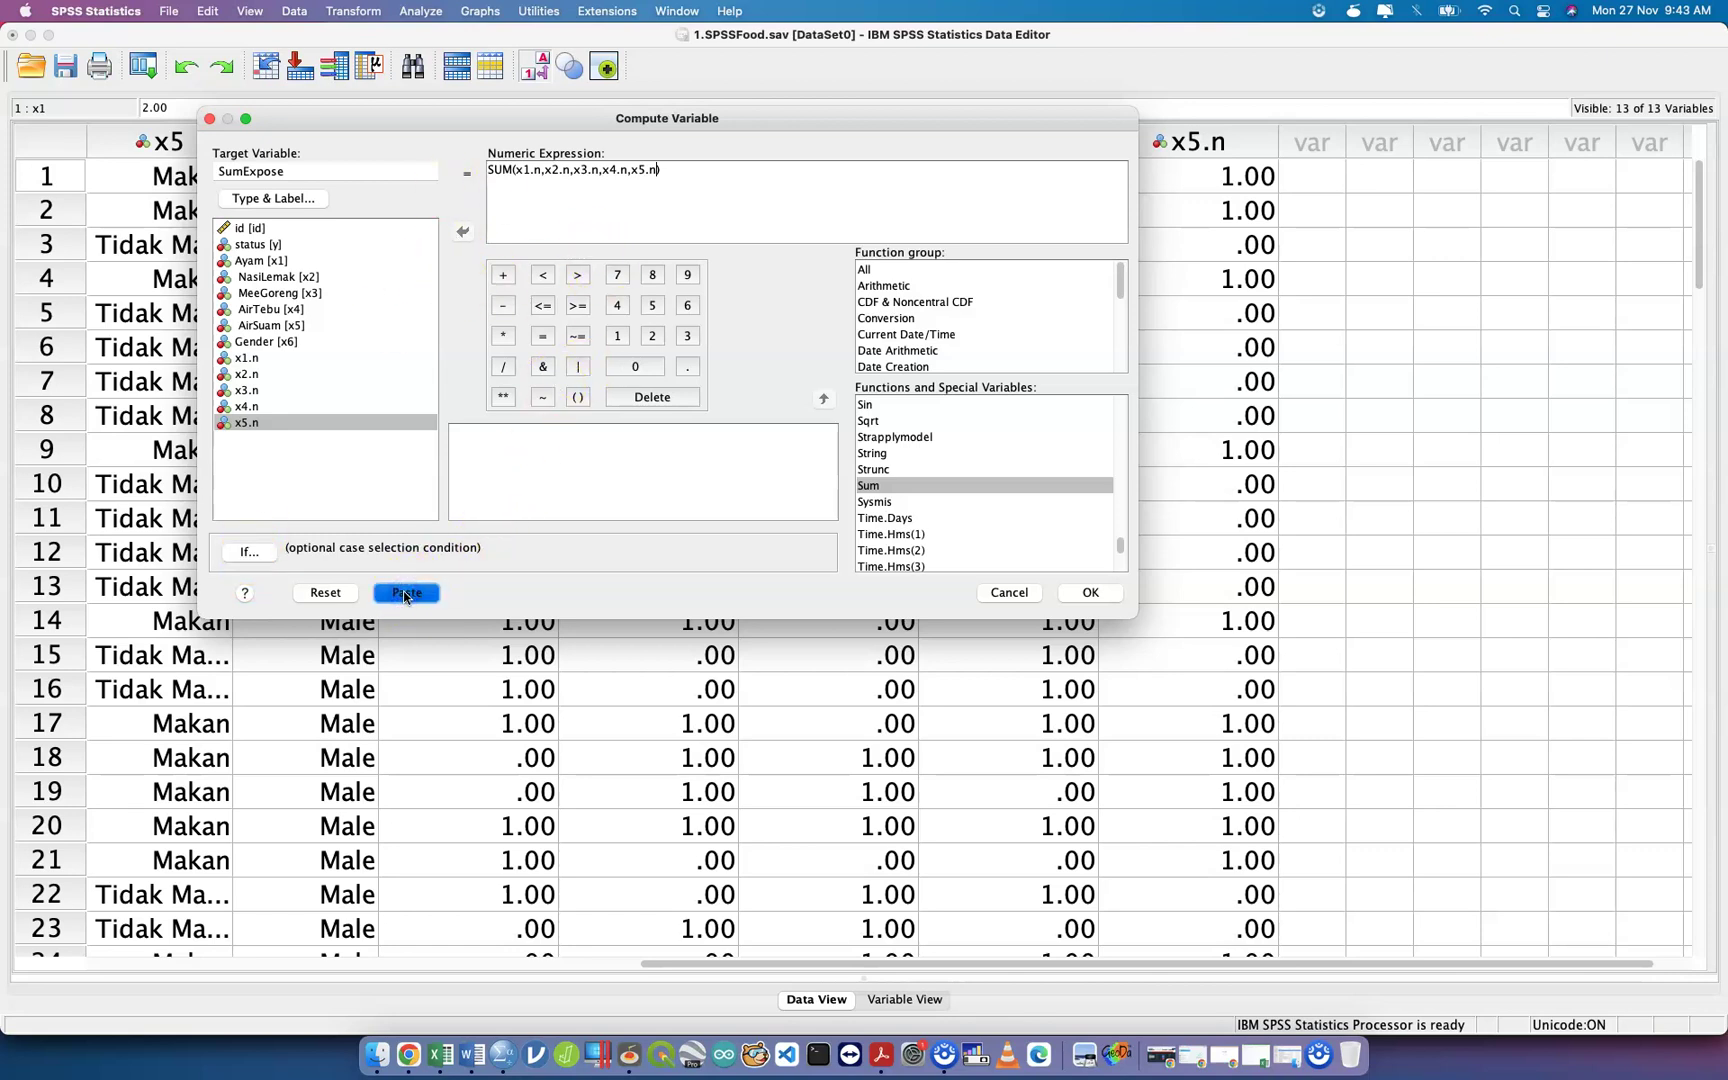
pyautogui.hotkey('ctrl', 'Up')
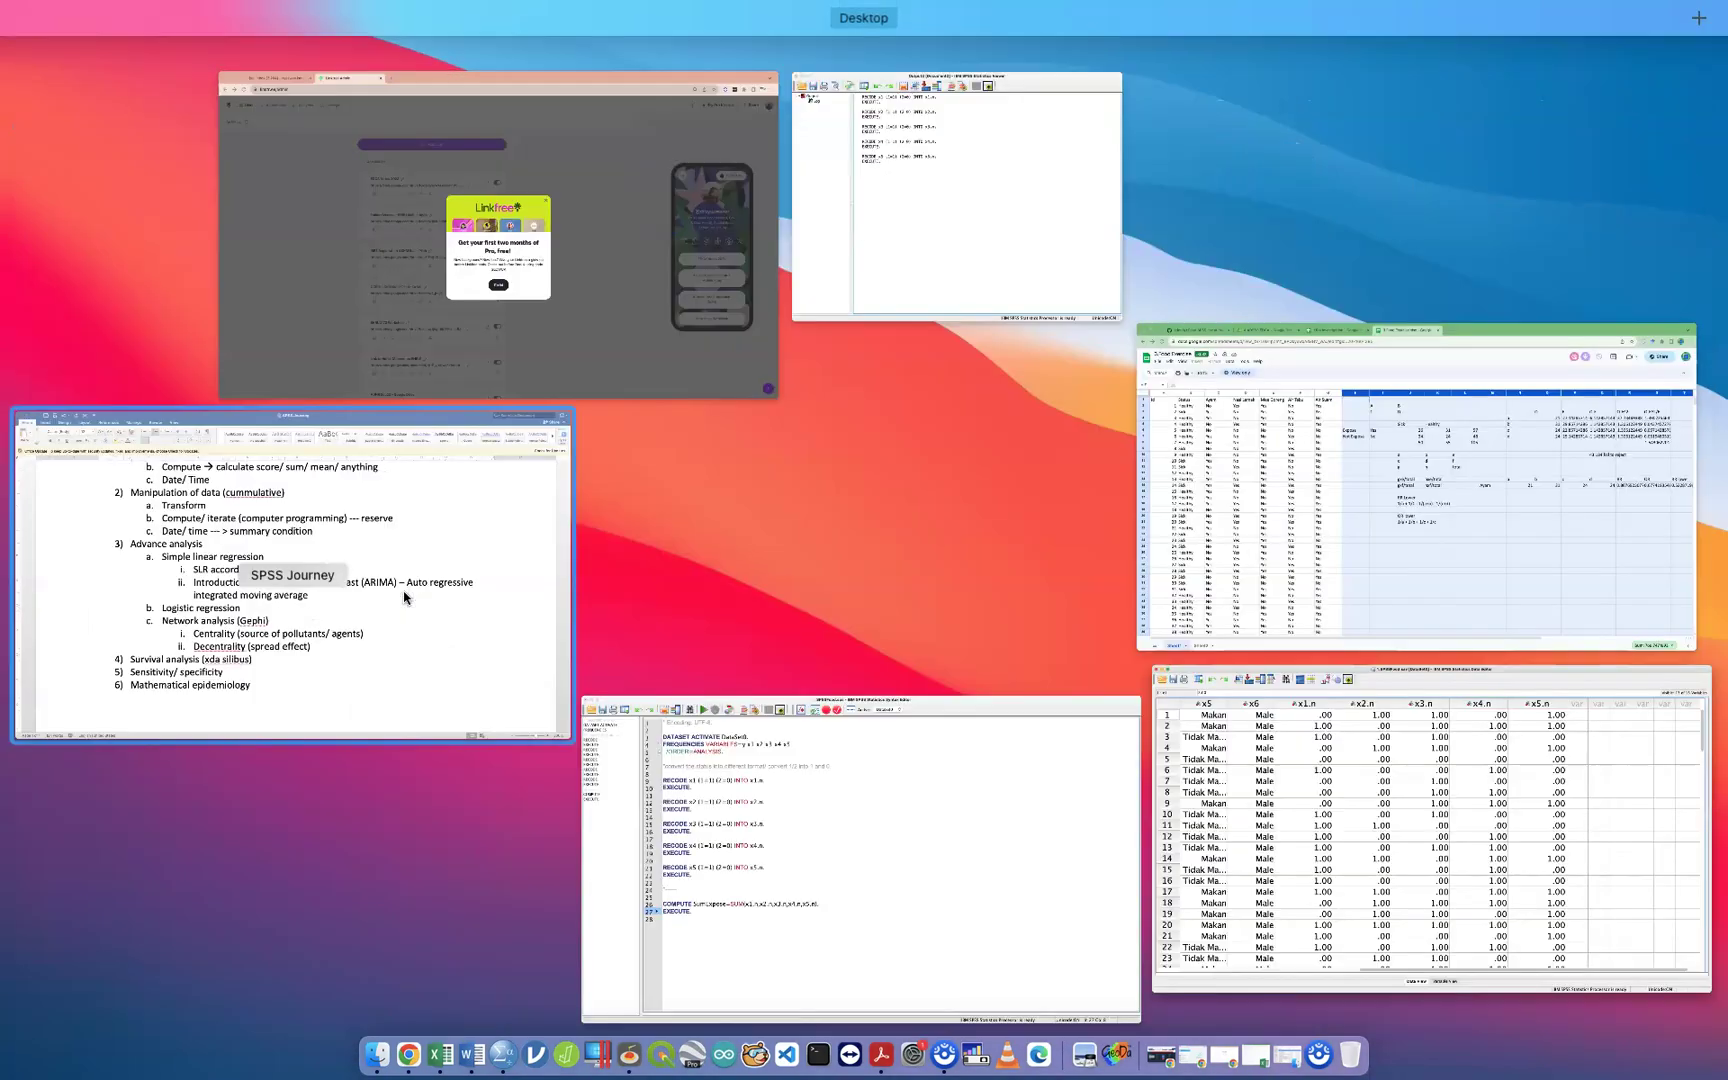
pyautogui.click(872, 990)
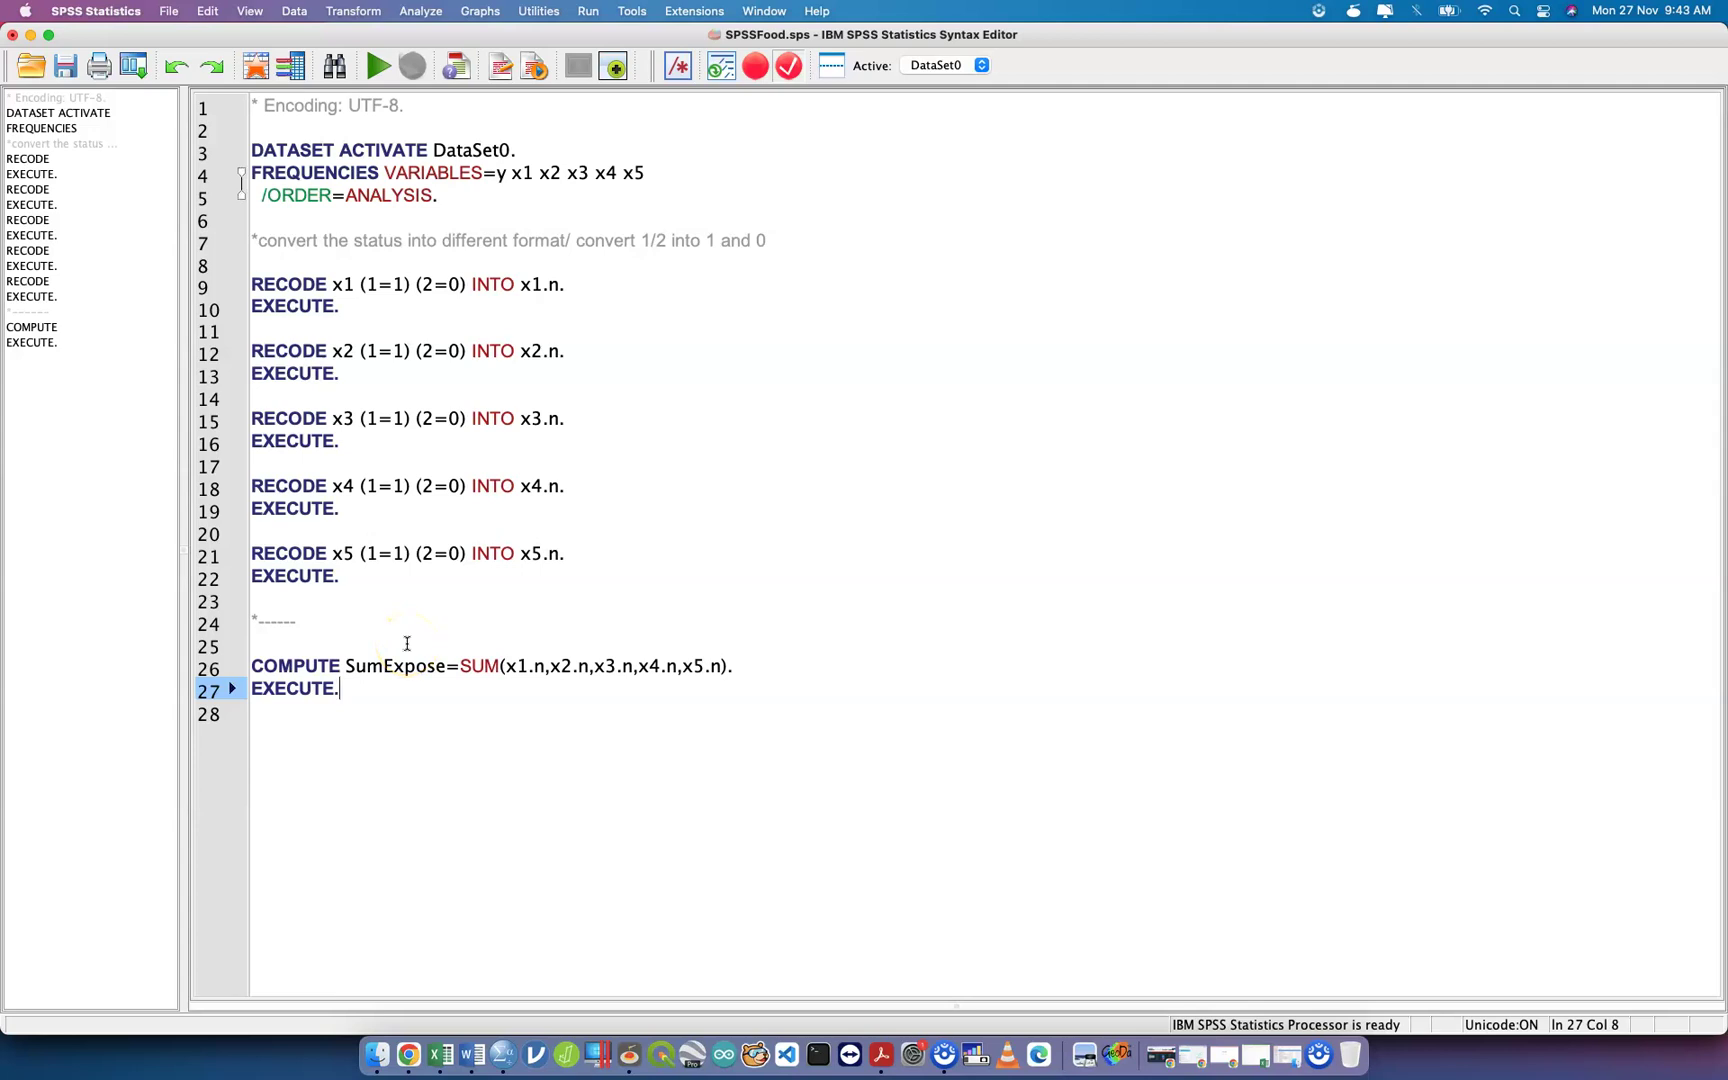
# Add the label "sum" to the dashed comment line above the COMPUTE command.
pyautogui.click(407, 643)
pyautogui.press('Up')
pyautogui.press('End')
pyautogui.write('sum')
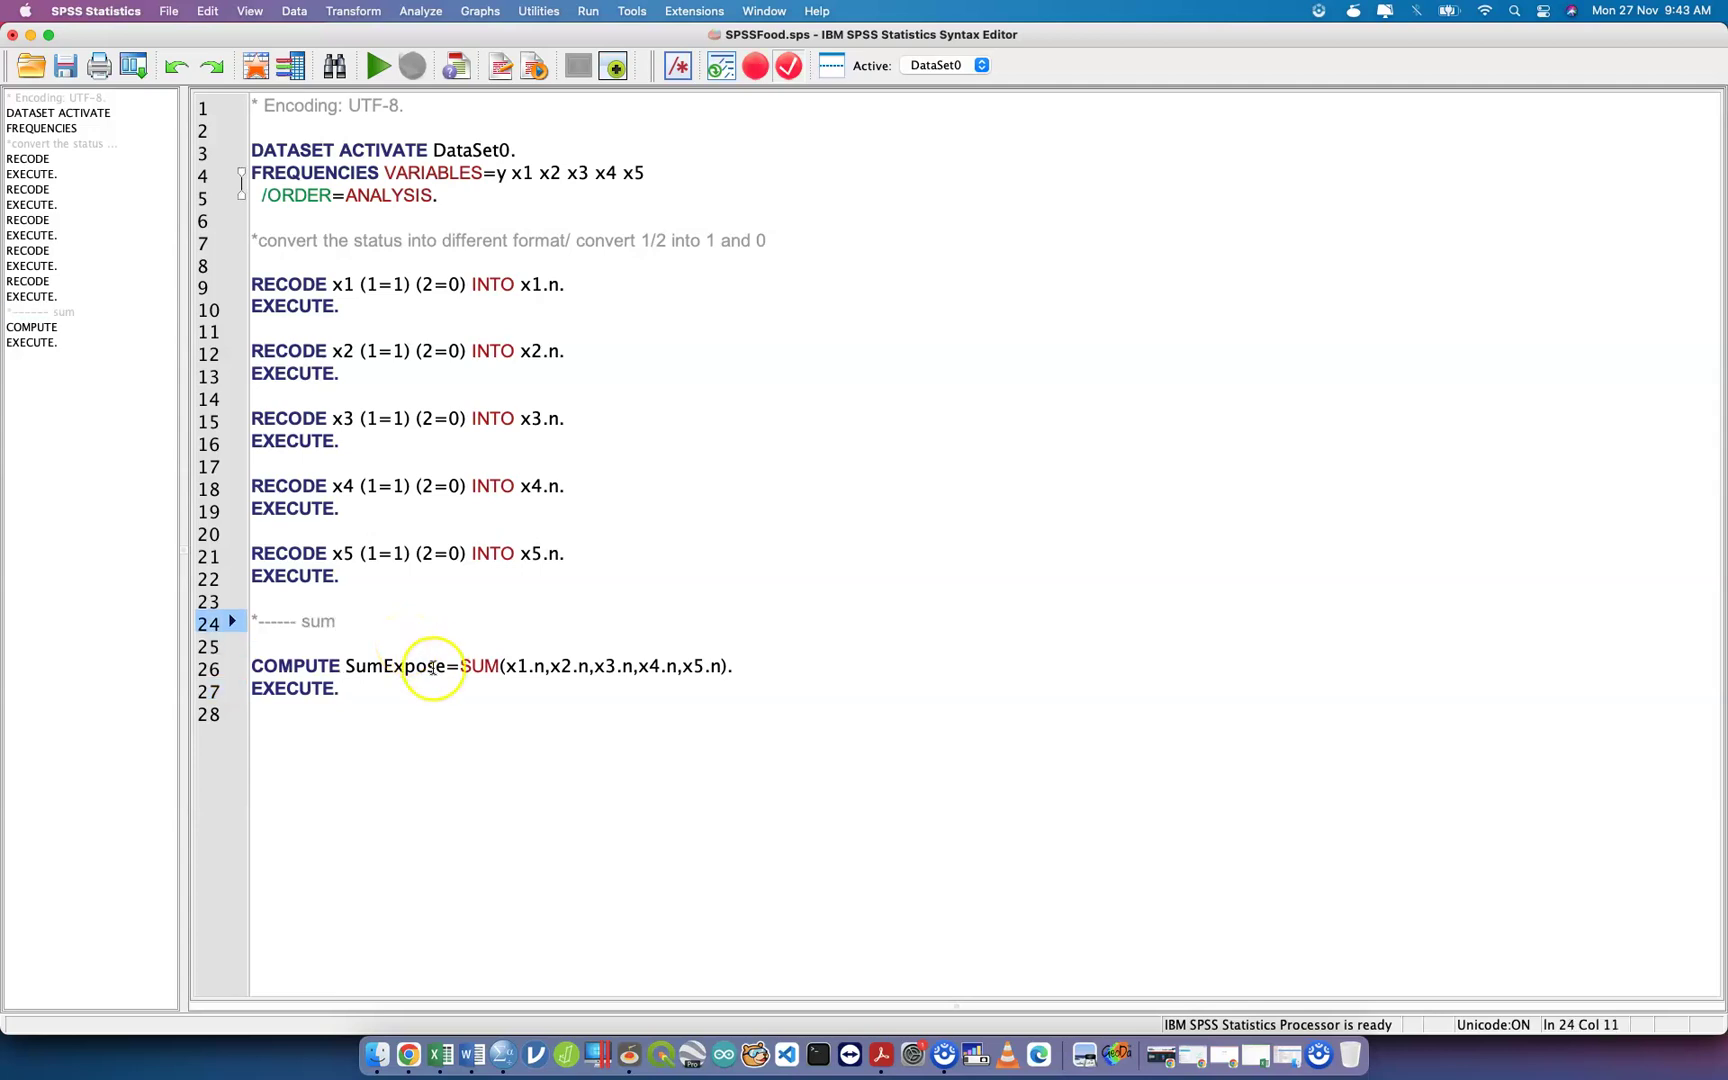
# Run only the COMPUTE SumExpose command together with its EXECUTE line from the syntax.
pyautogui.click(401, 714)
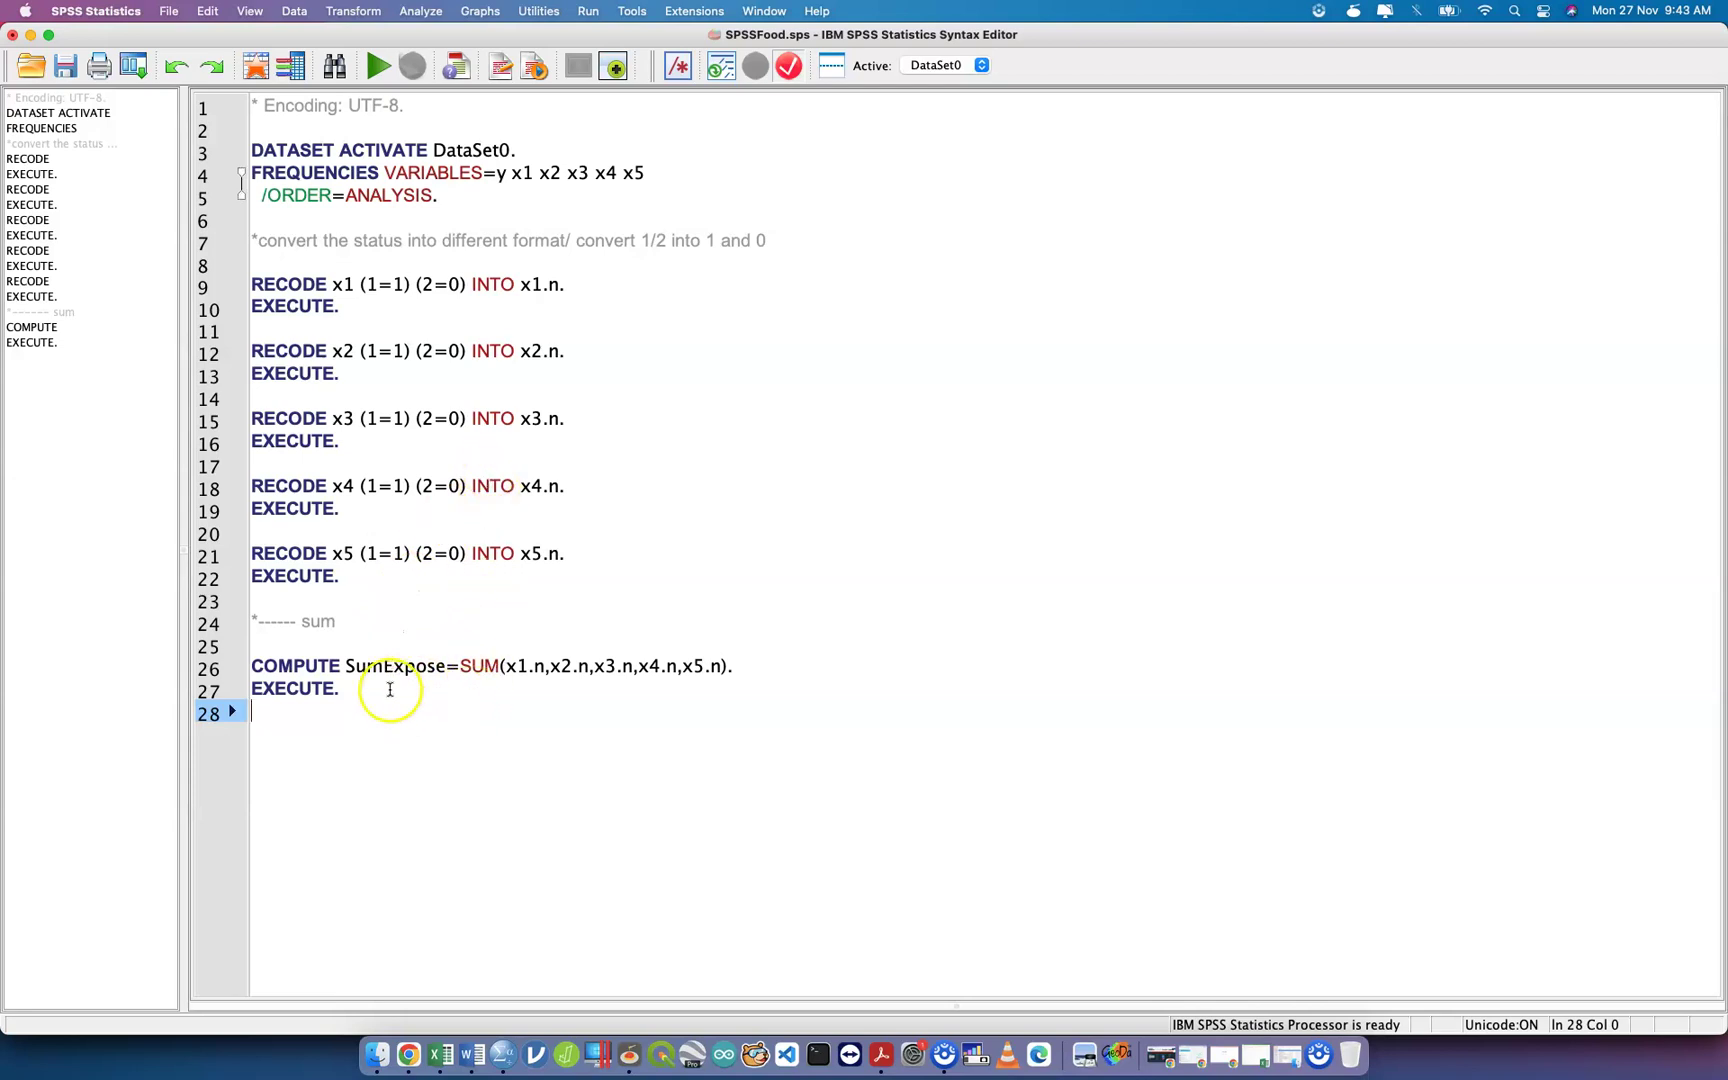
pyautogui.moveTo(340, 688); pyautogui.dragTo(252, 660)
pyautogui.press('super+r')
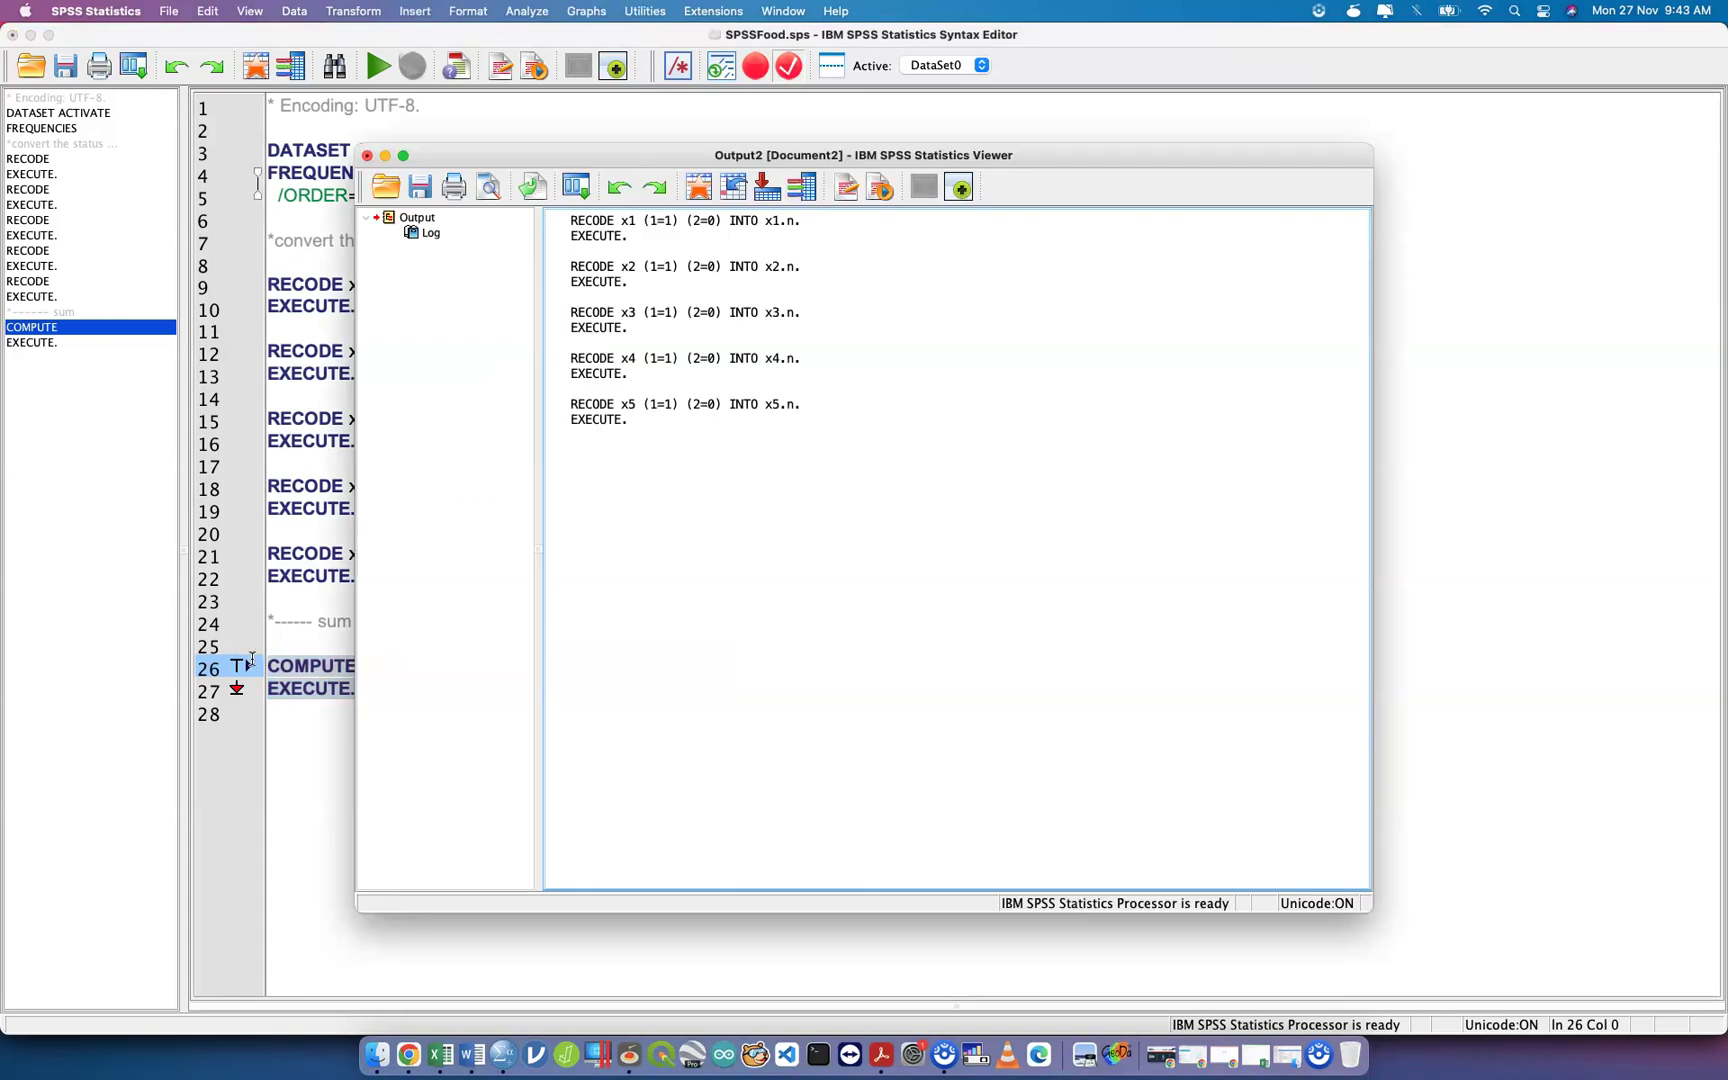
# Return to the data window and select the SumExpose column to examine its computed values.
pyautogui.hotkey('ctrl', 'Up')
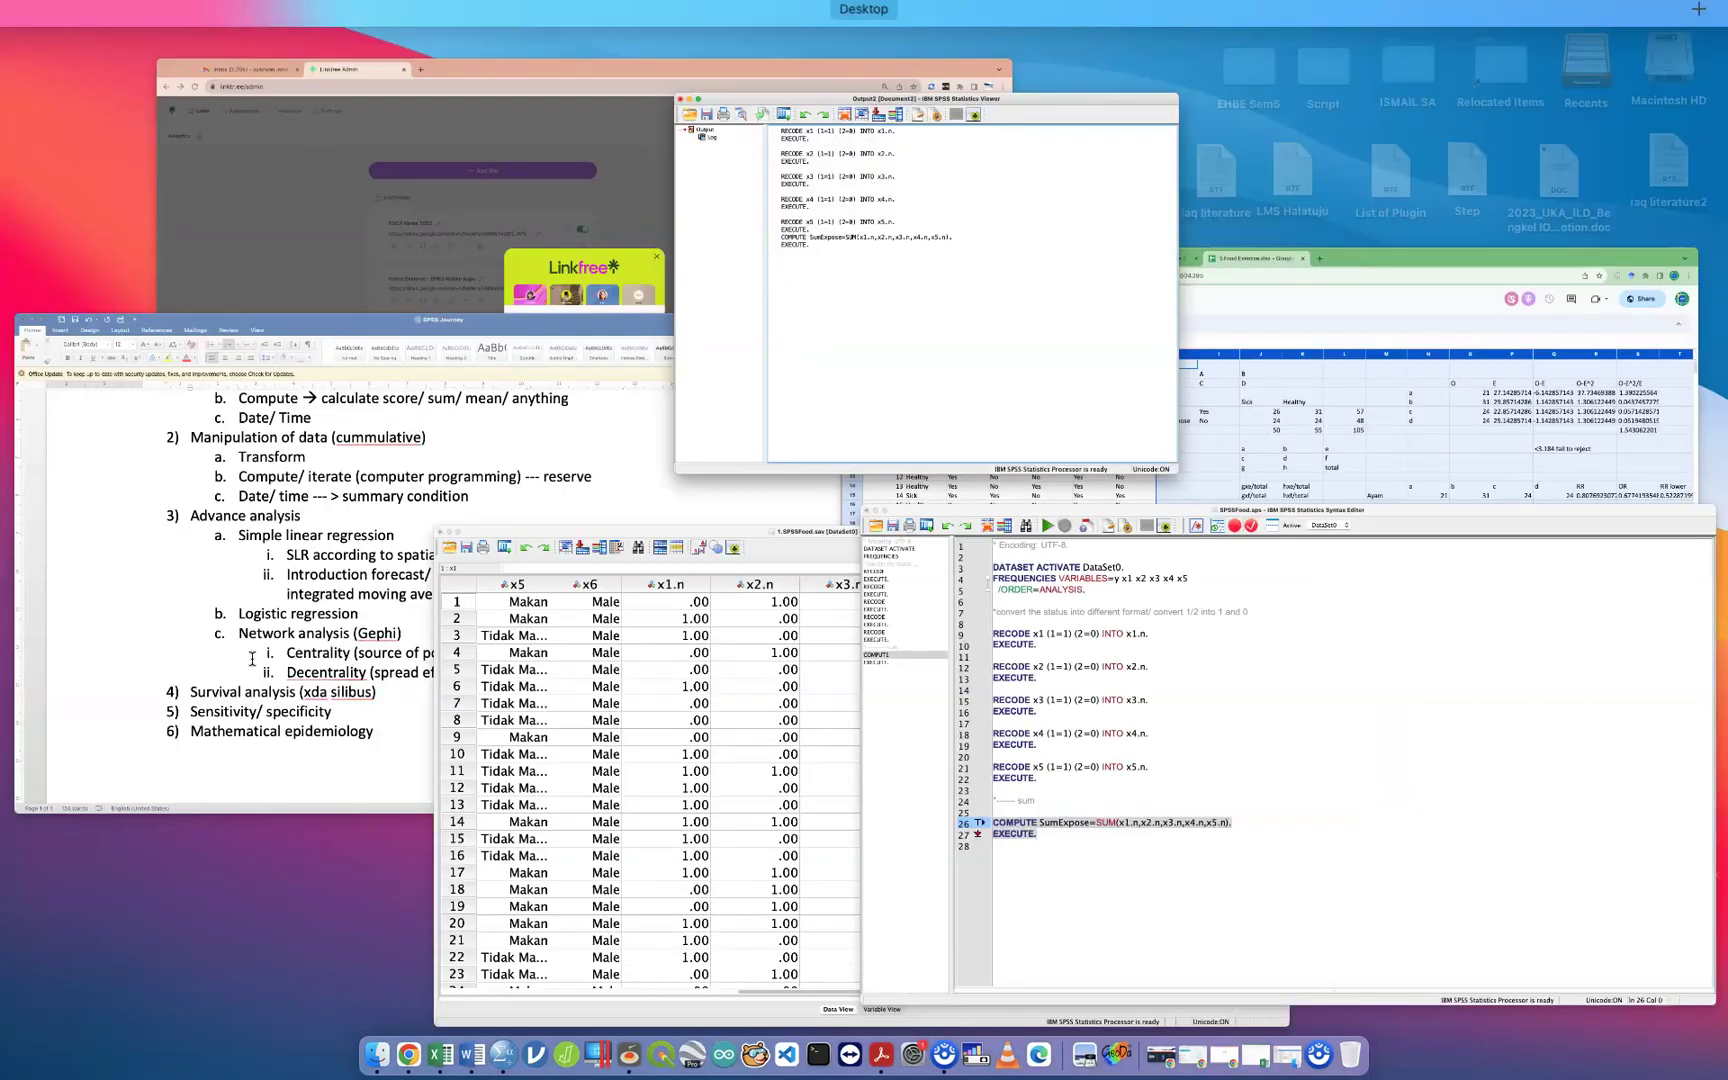
pyautogui.click(1001, 720)
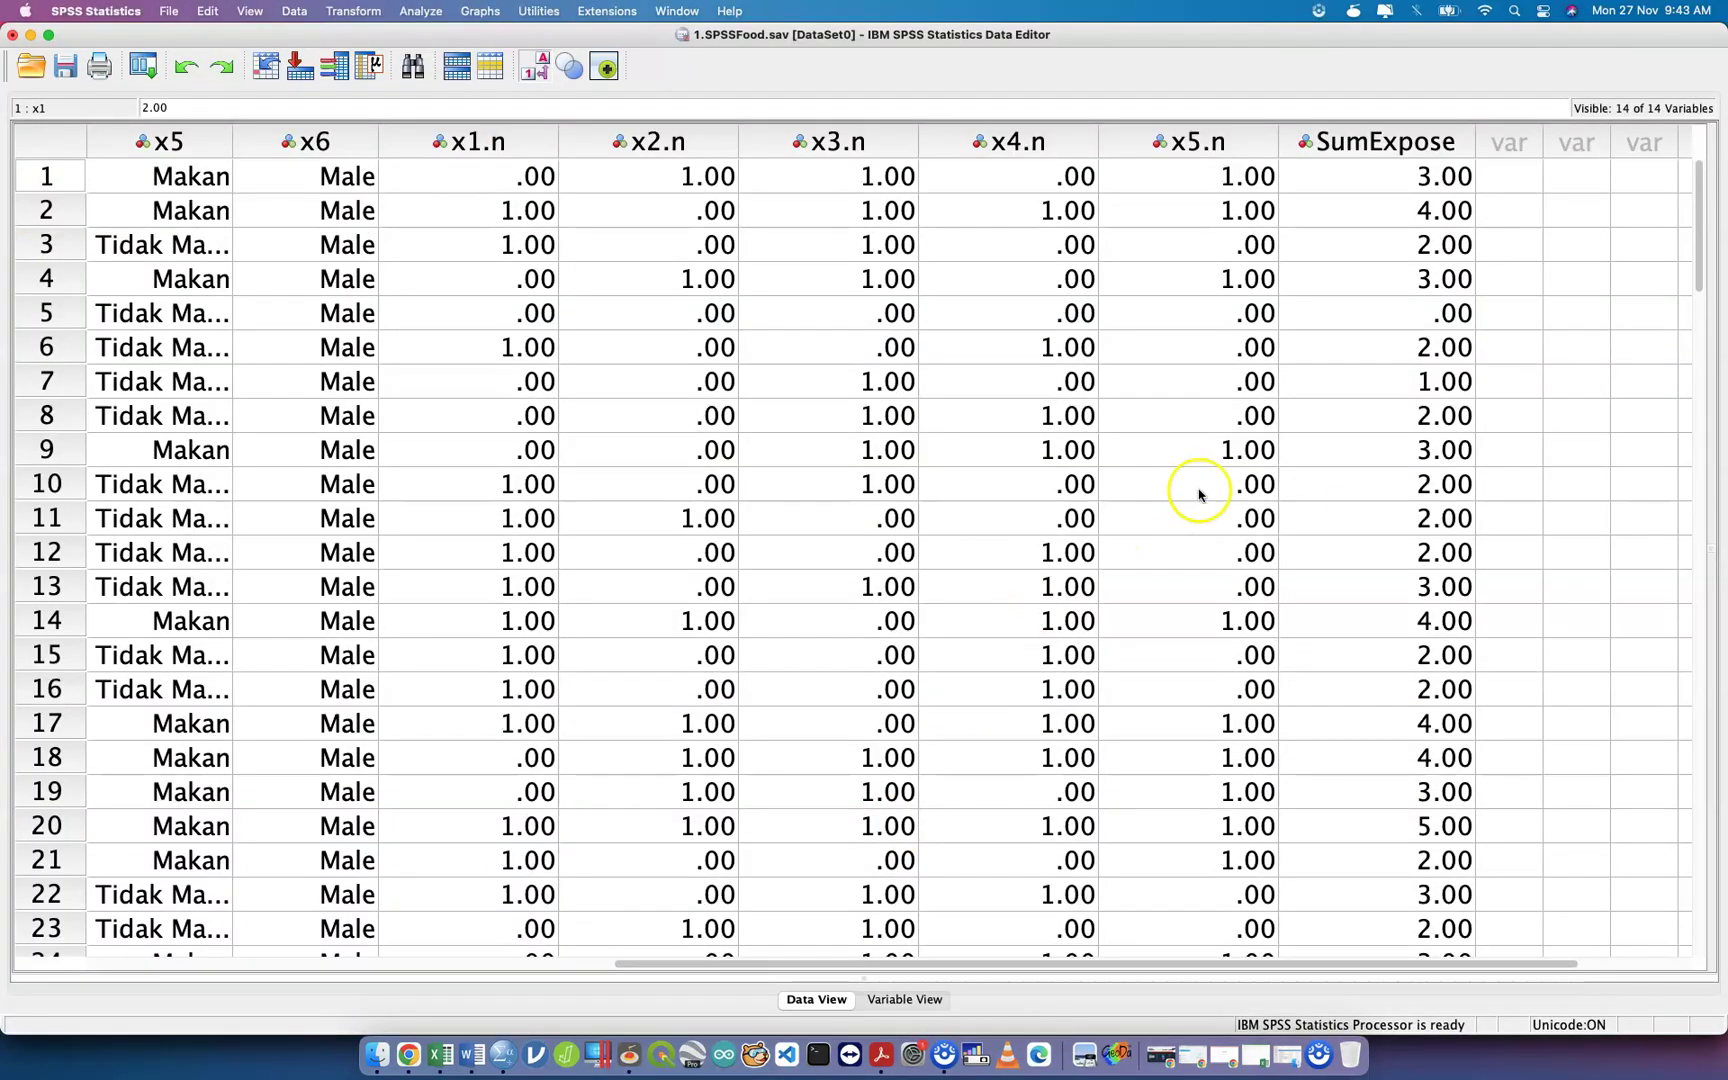
pyautogui.click(1369, 145)
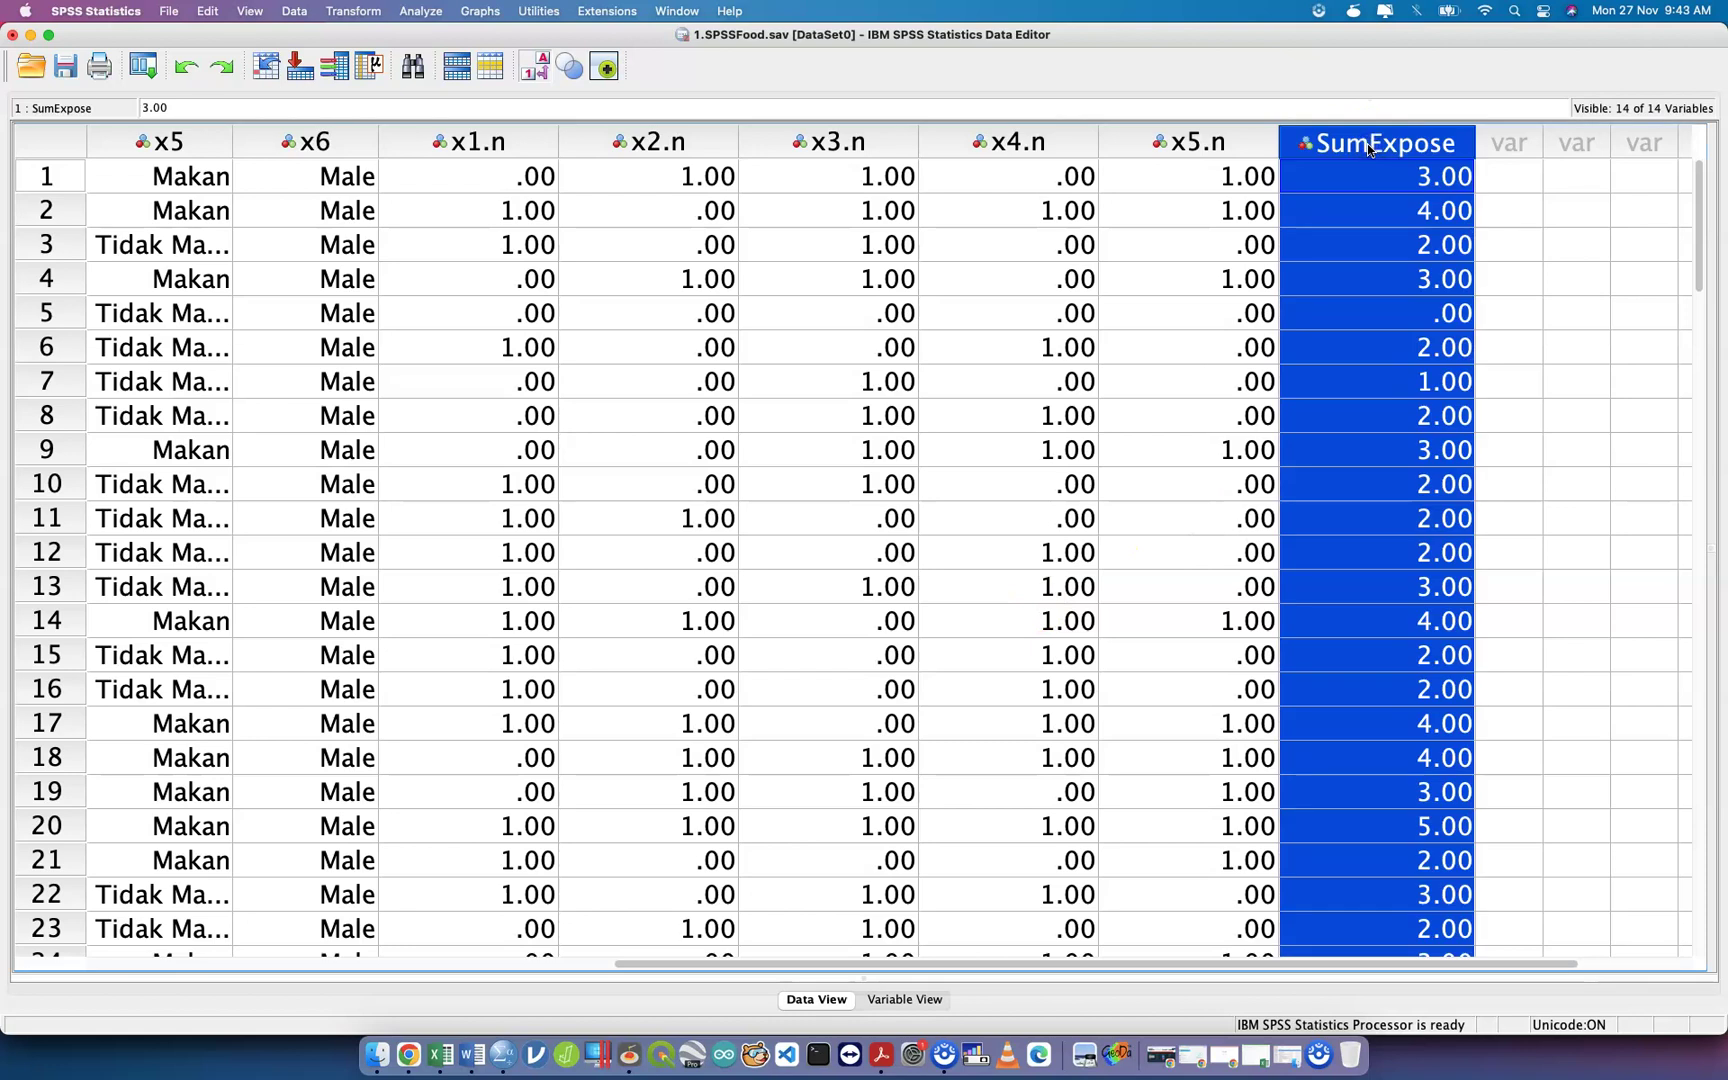